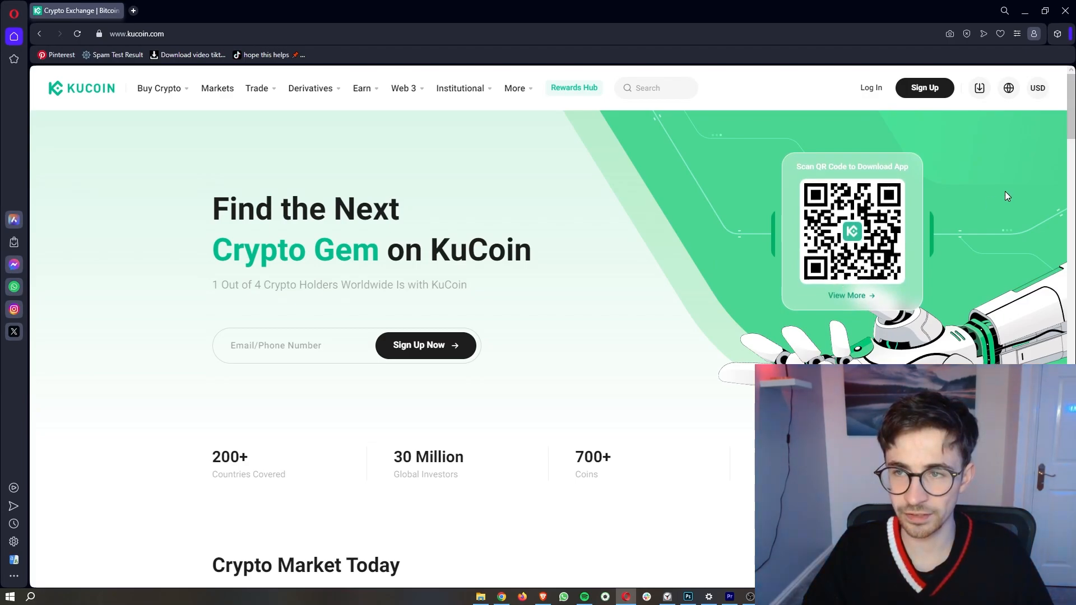
Step: Open KuCoin's Create Account page using the Sign Up button in the header
click(935, 94)
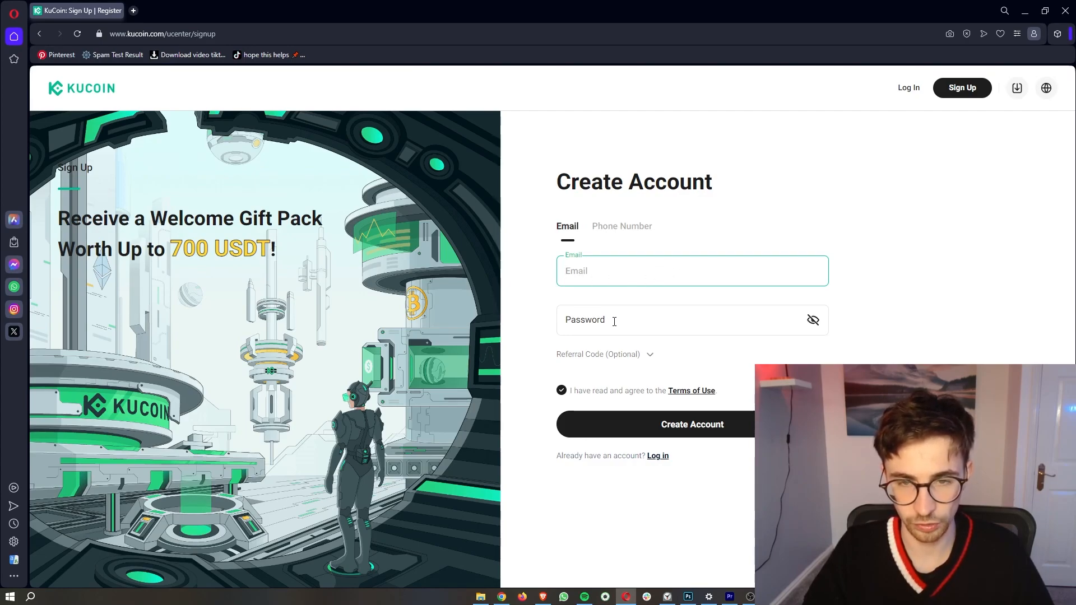
Step: Choose email sign-up and expand the optional referral code field
click(642, 227)
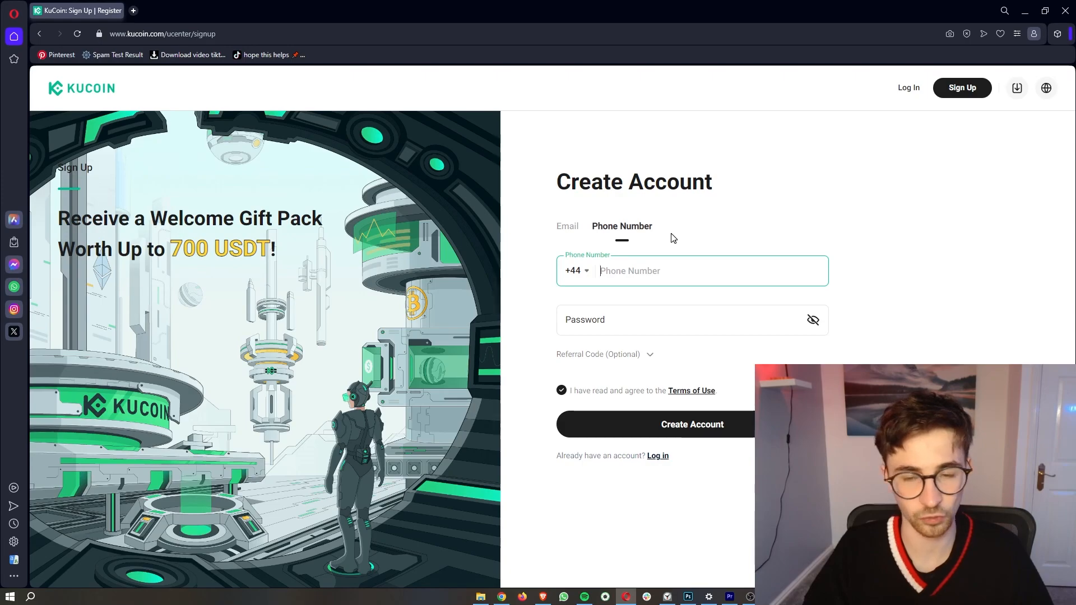
click(567, 226)
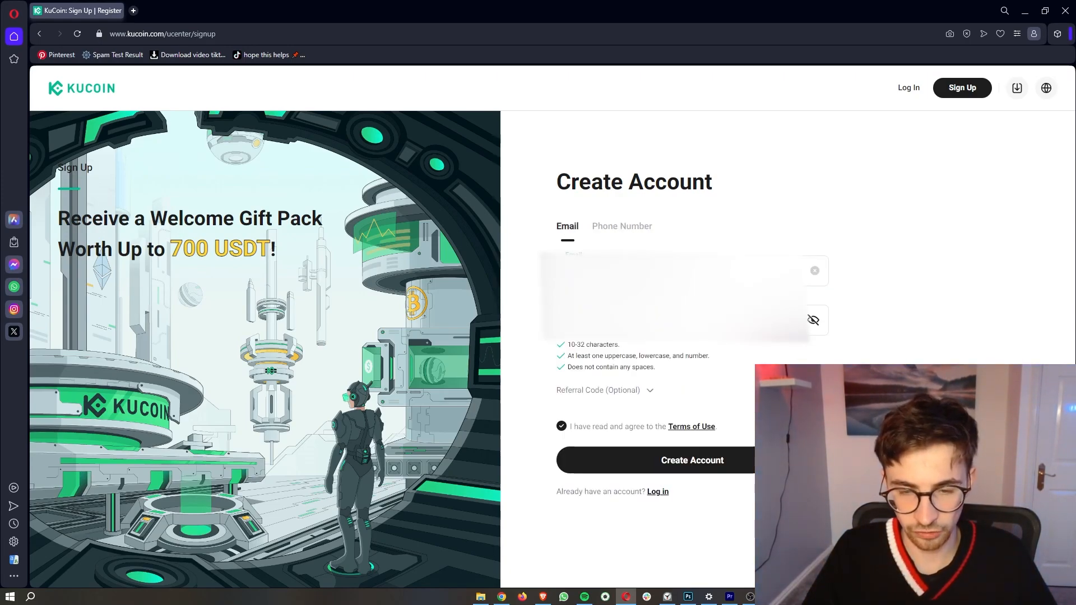
click(635, 389)
click(589, 406)
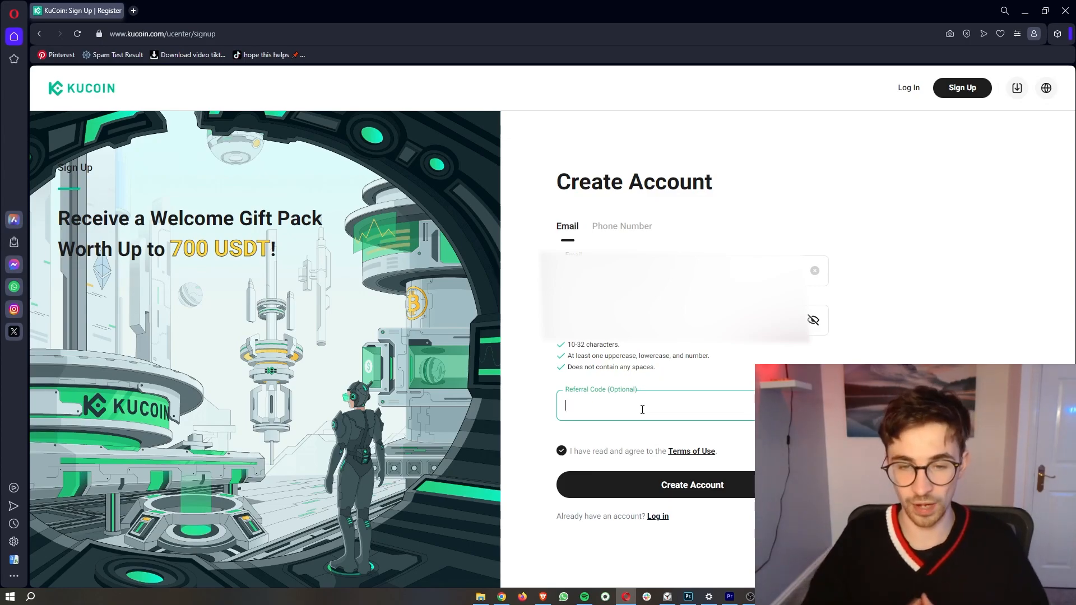
Step: Paste the referral code and submit the sign-up form
scroll(642, 409, up, 3)
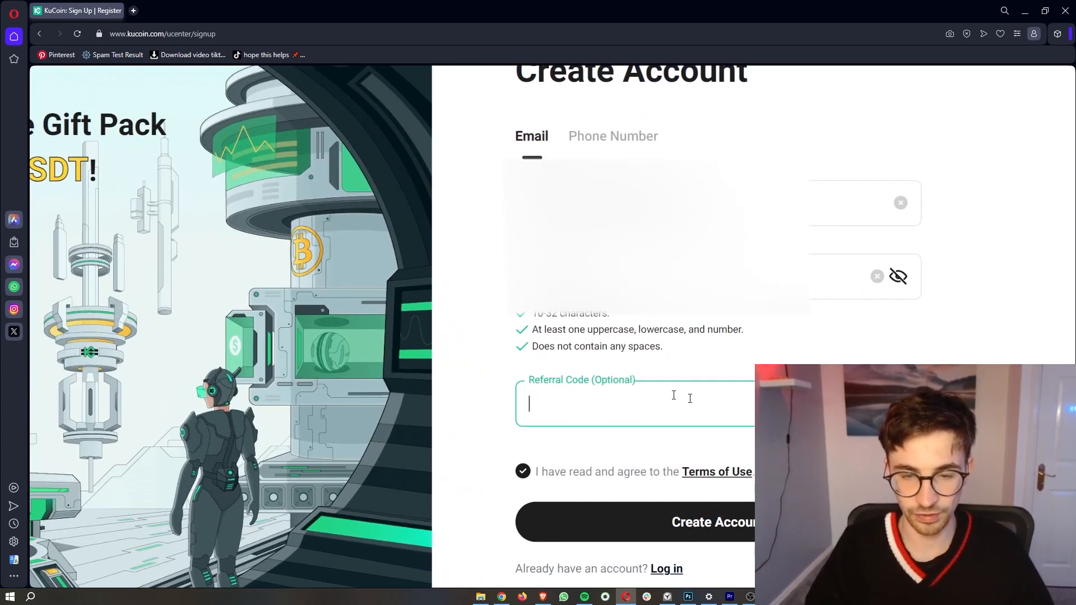
scroll(581, 401, down, 3)
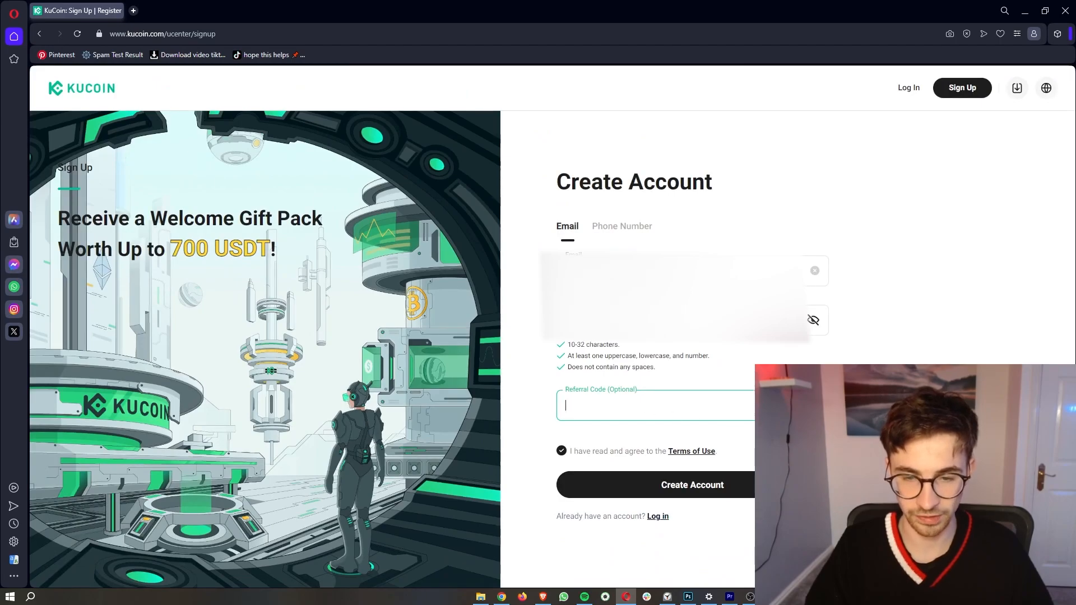
click(705, 405)
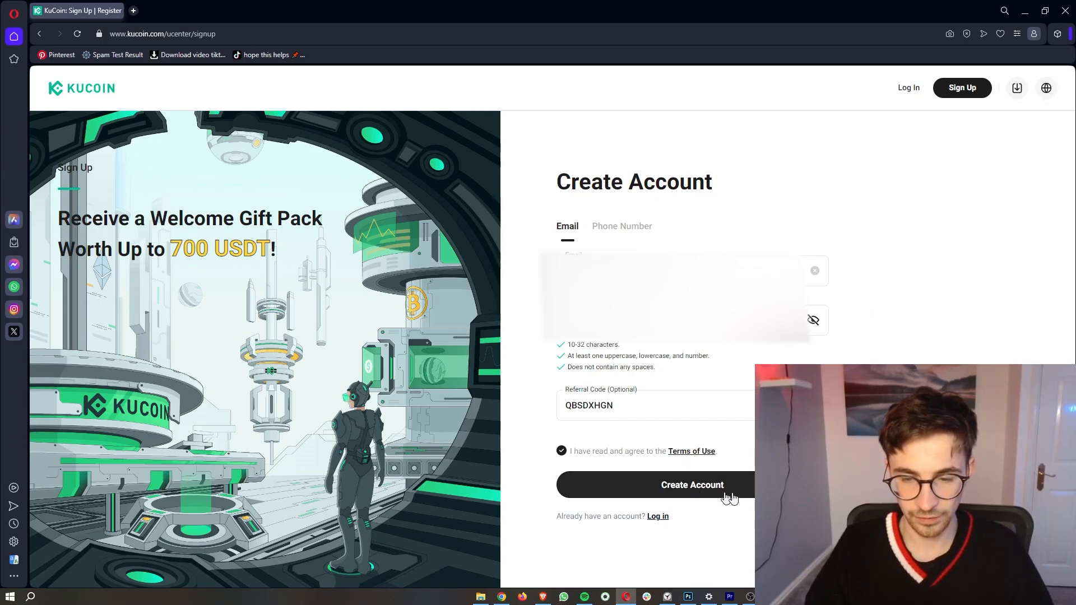
click(693, 487)
Step: Pass the 'I am human' check and paste the 6-digit email verification code
click(486, 325)
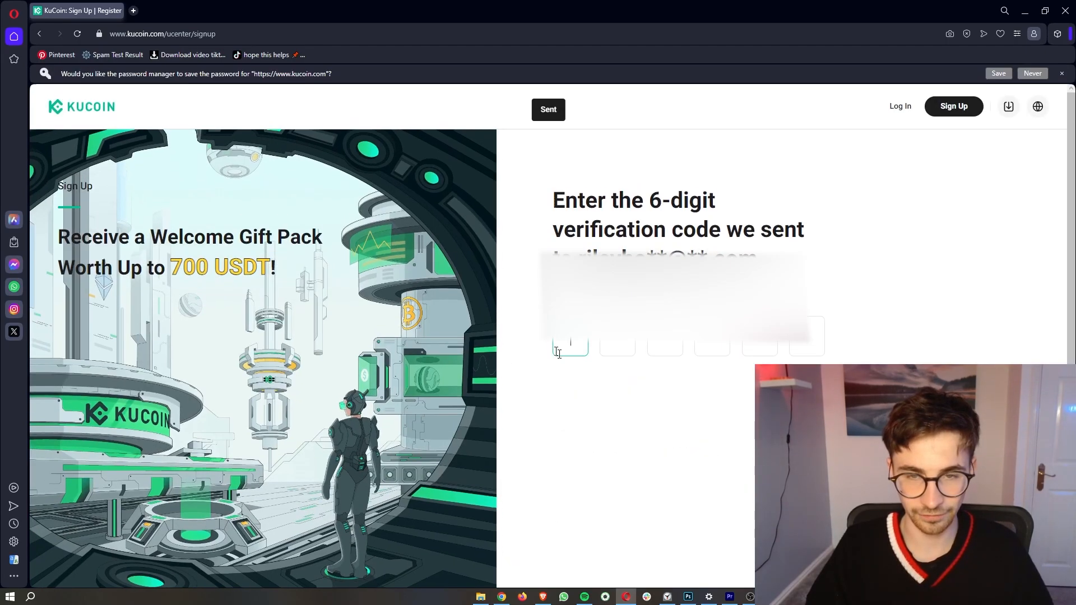
drag(555, 197, 838, 254)
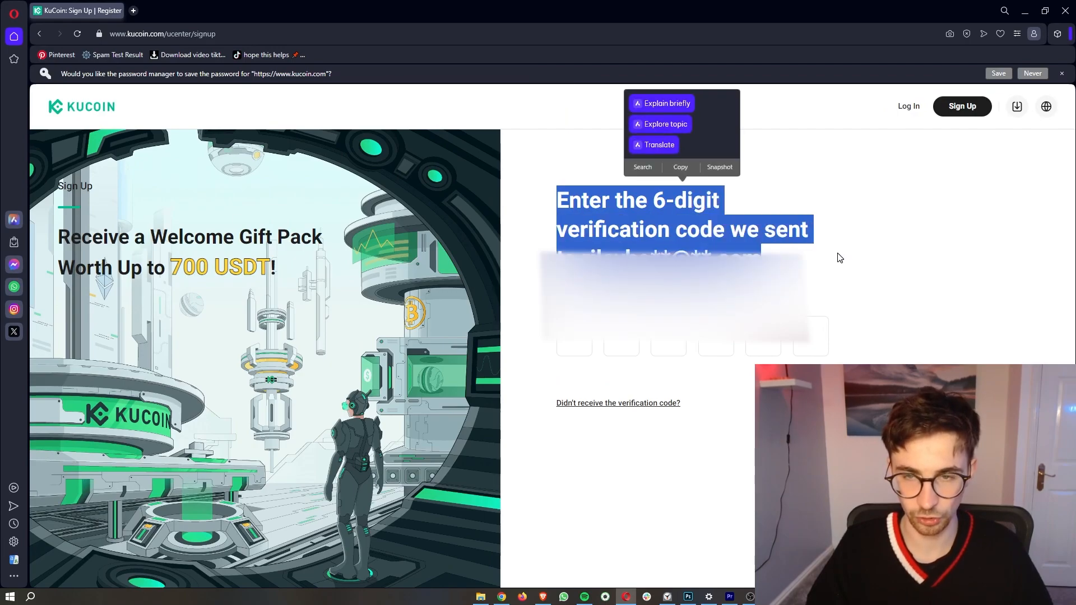
click(839, 258)
key(ctrl+v)
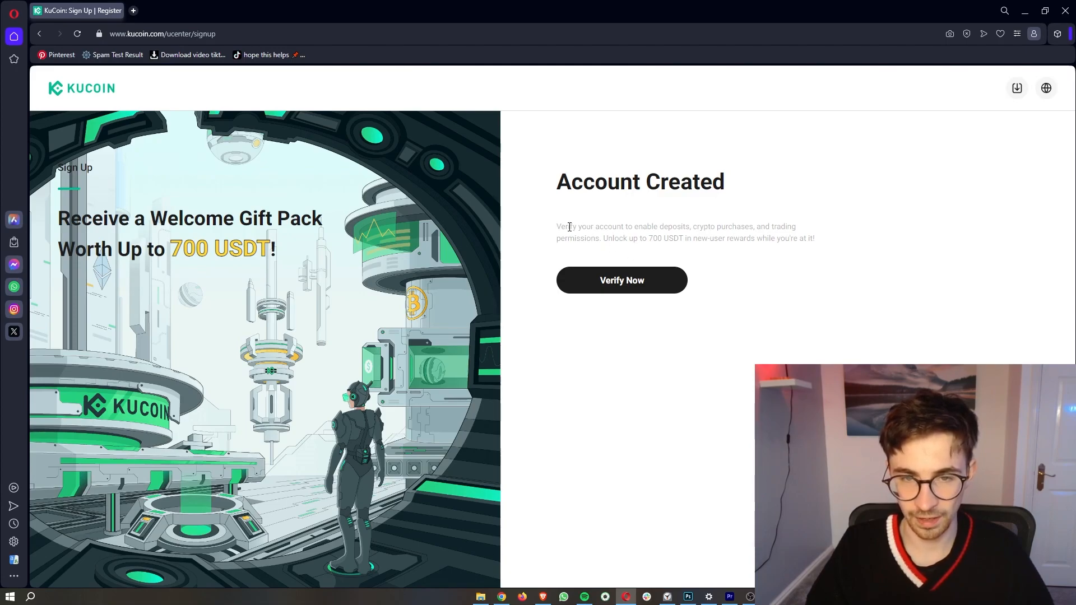
Step: Review the 700 USDT reward note and confirm the code with Verify Now
drag(563, 225, 710, 227)
drag(602, 239, 817, 245)
click(816, 245)
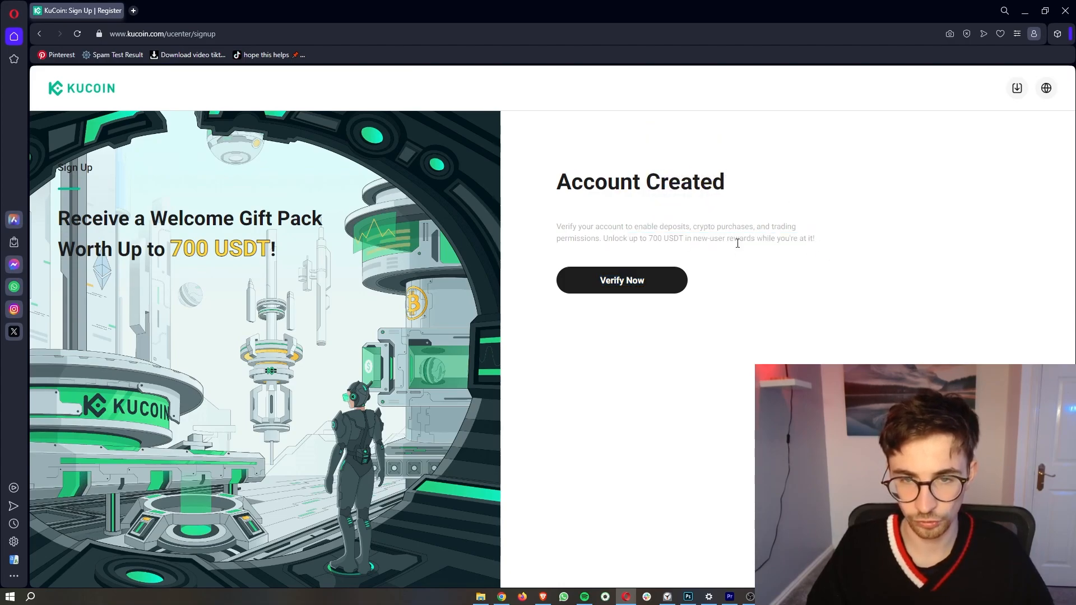
click(642, 289)
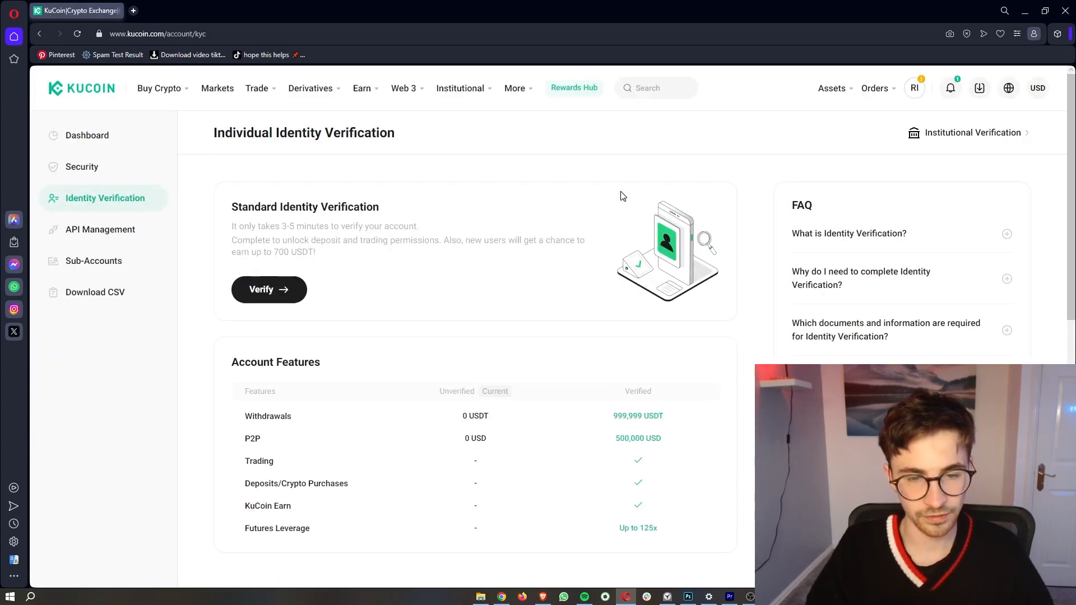
Step: Review the Individual Identity Verification page and start the standard verification
drag(220, 128, 409, 149)
click(426, 202)
drag(228, 232, 429, 234)
click(393, 256)
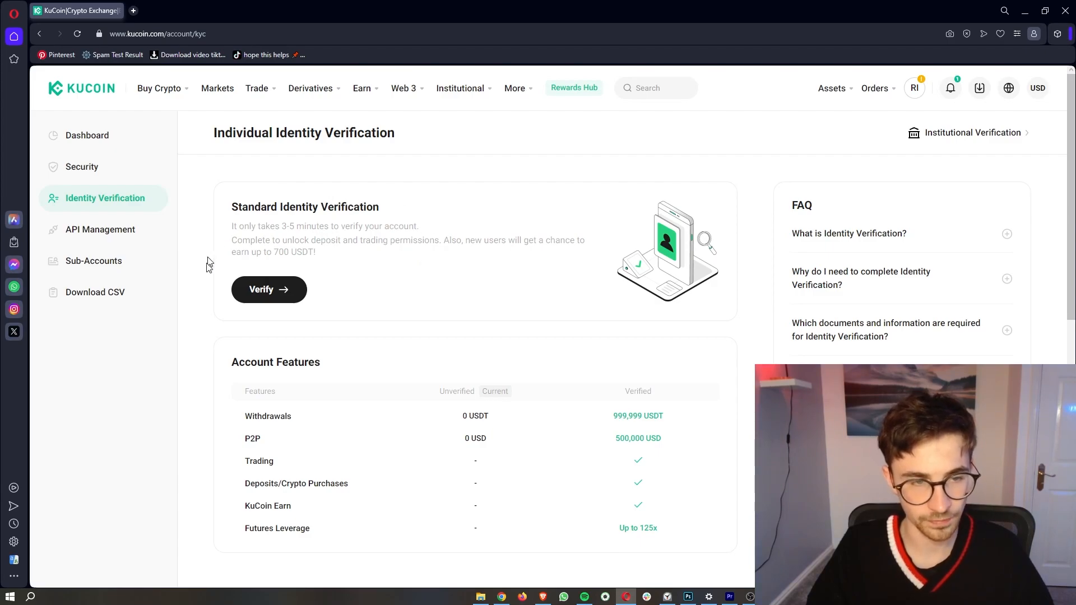
click(278, 297)
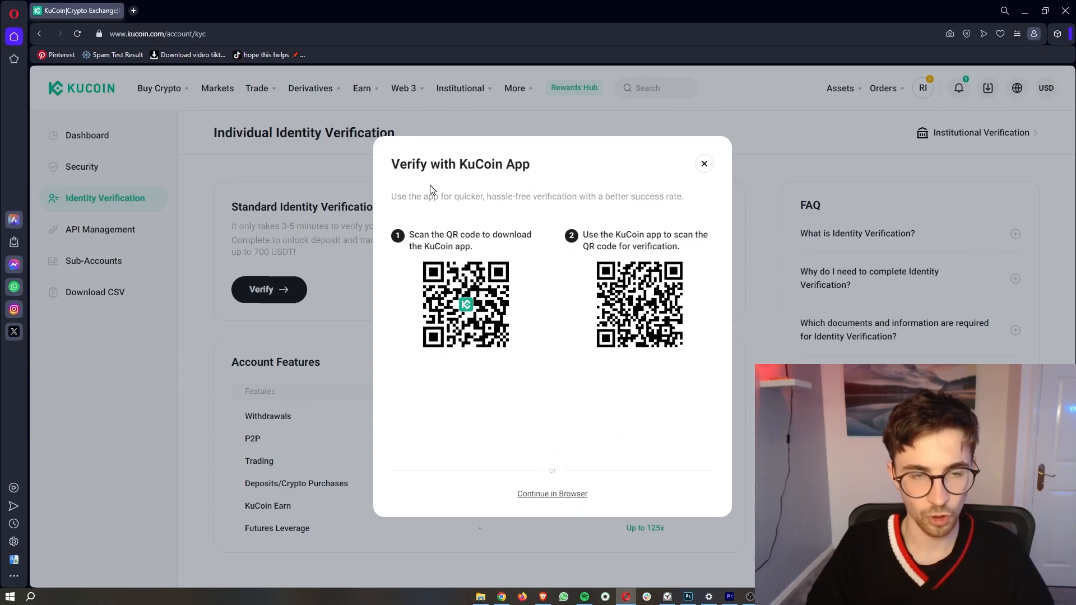
Step: Follow the Verify with KuCoin App QR code steps
drag(394, 162, 551, 169)
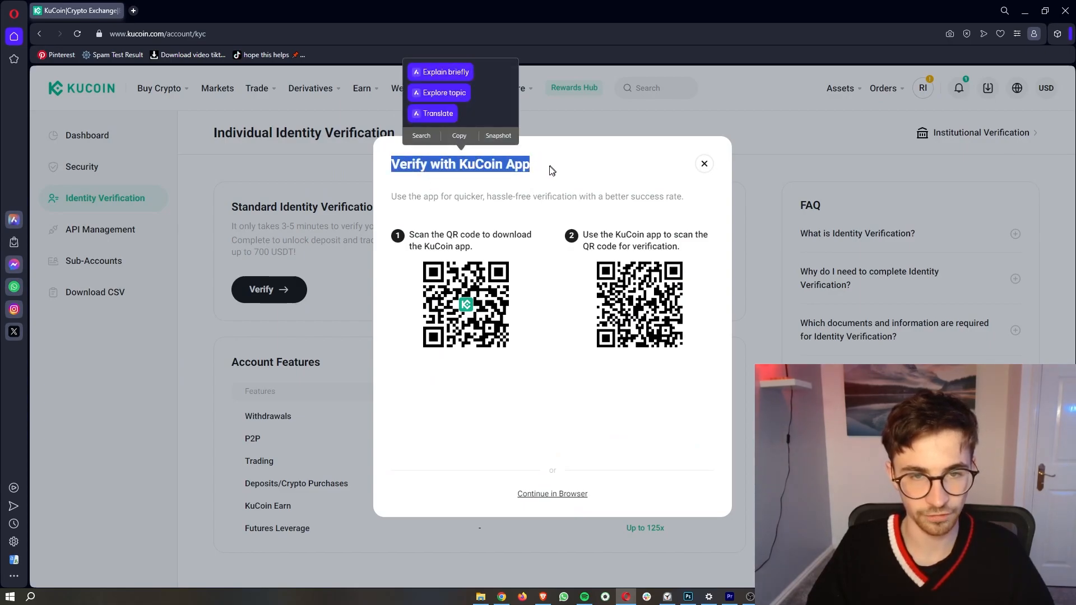
click(553, 178)
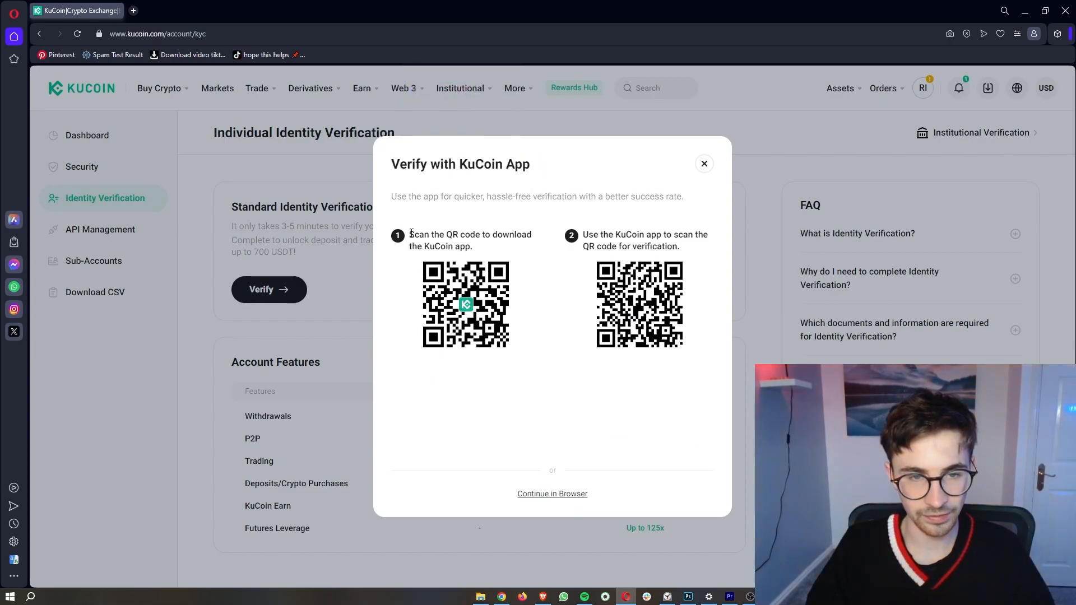
drag(412, 233, 488, 250)
click(525, 288)
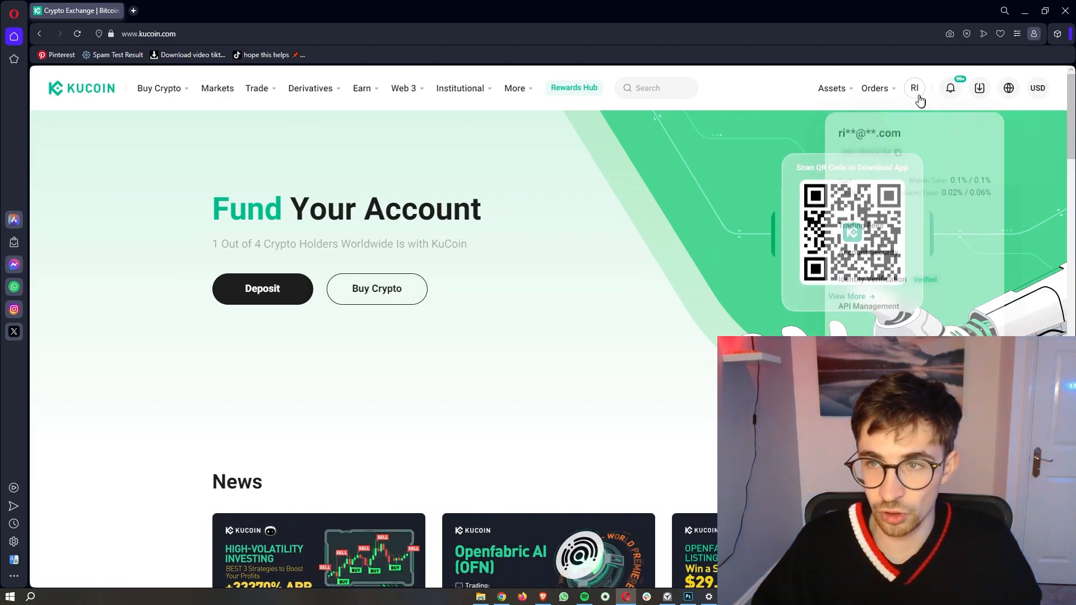
Step: Open Account Security from the RI avatar dropdown
mouse_move(915, 90)
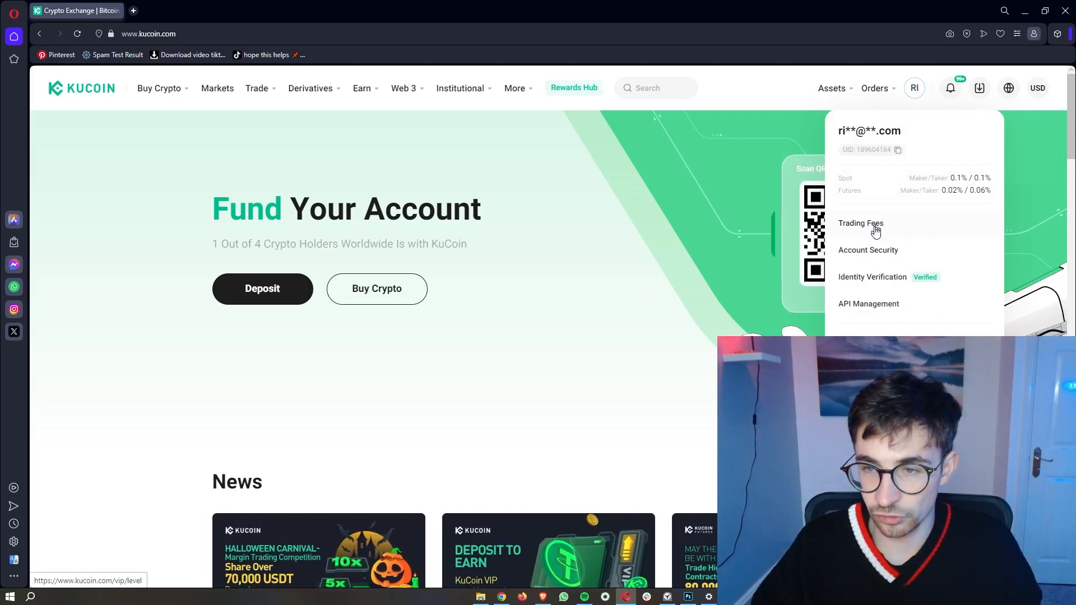
click(886, 259)
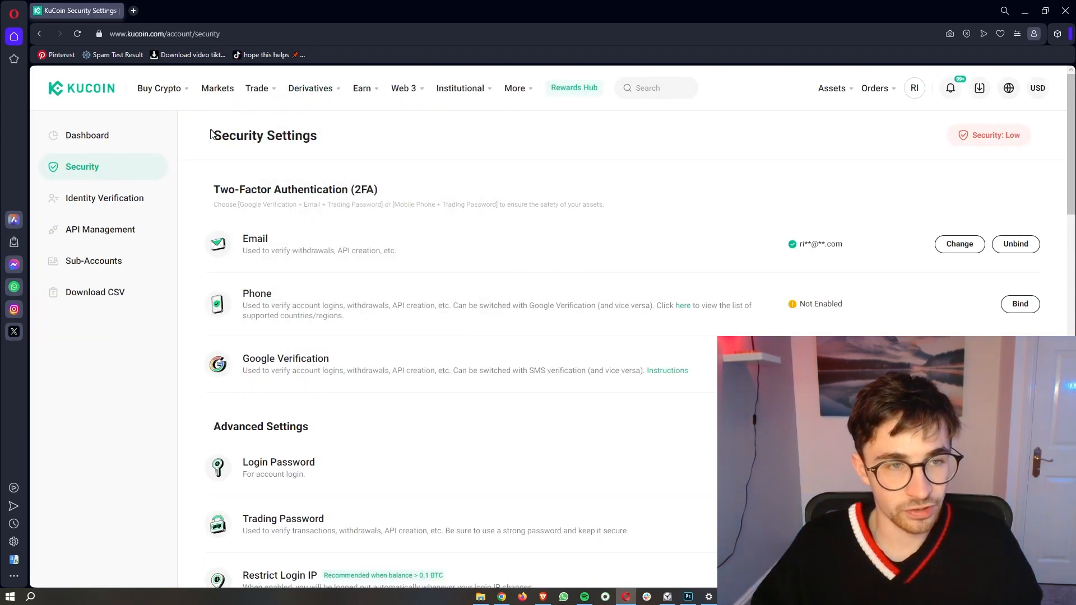
drag(209, 138, 345, 143)
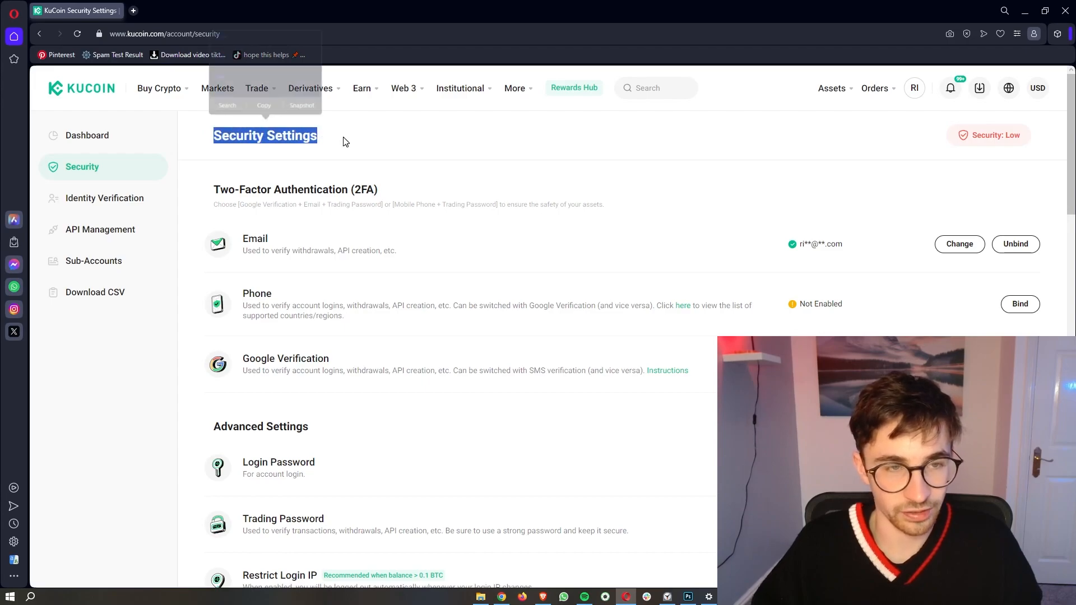
click(356, 144)
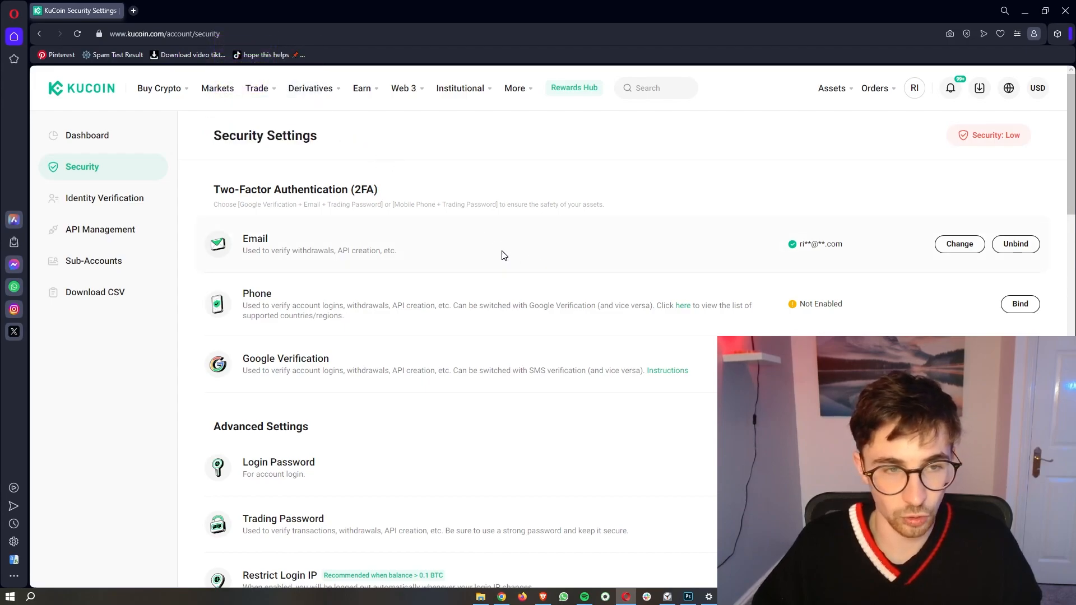
Step: Review the 2FA section, noting phone verification is Not Enabled
scroll(505, 255, down, 1)
scroll(502, 255, up, 1)
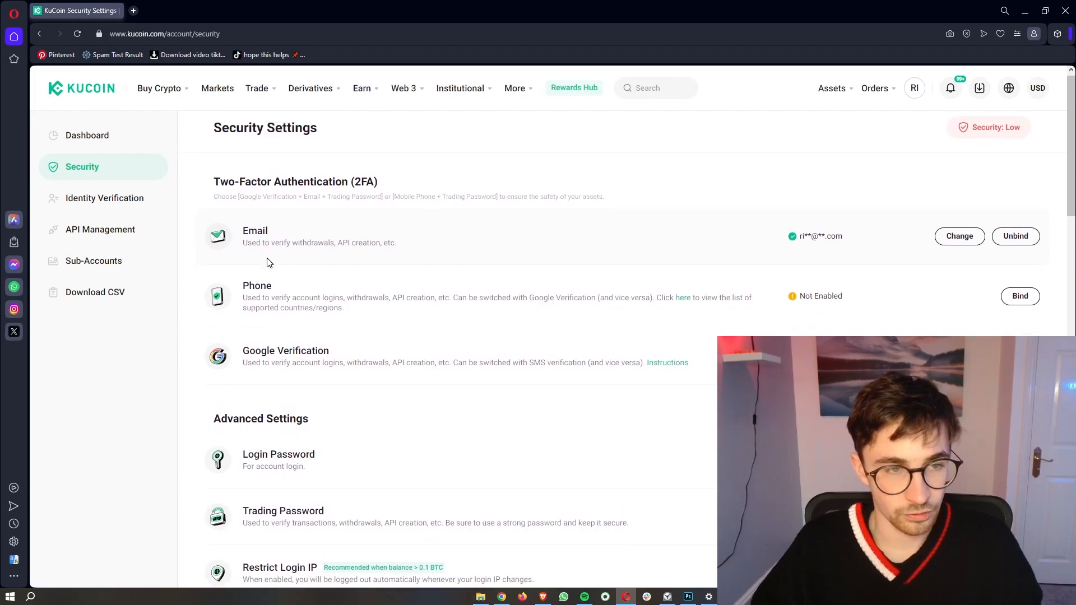
drag(232, 179, 392, 188)
click(375, 188)
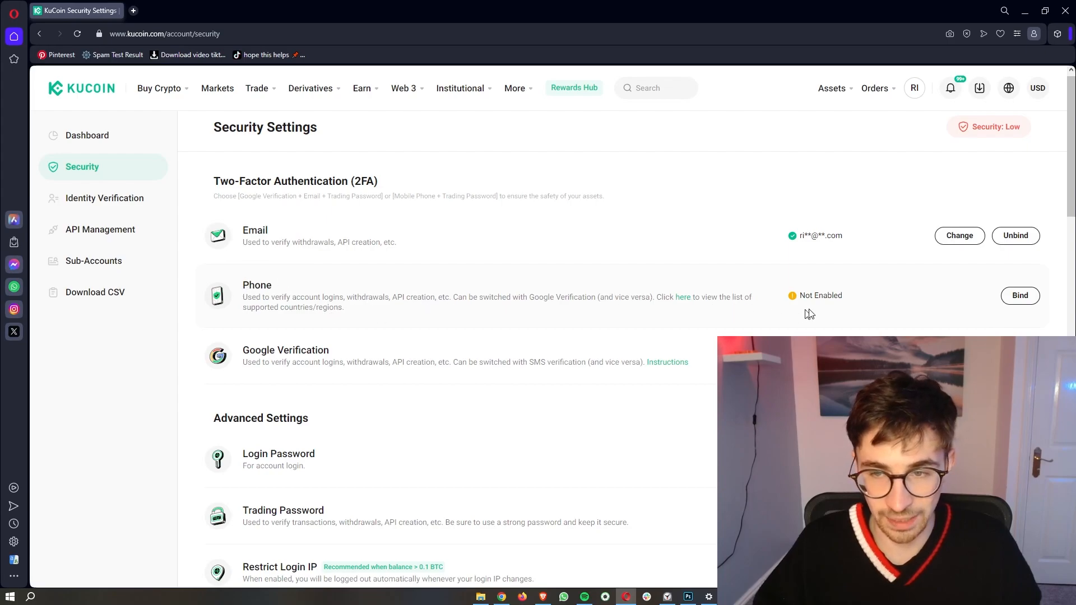
drag(852, 303, 825, 297)
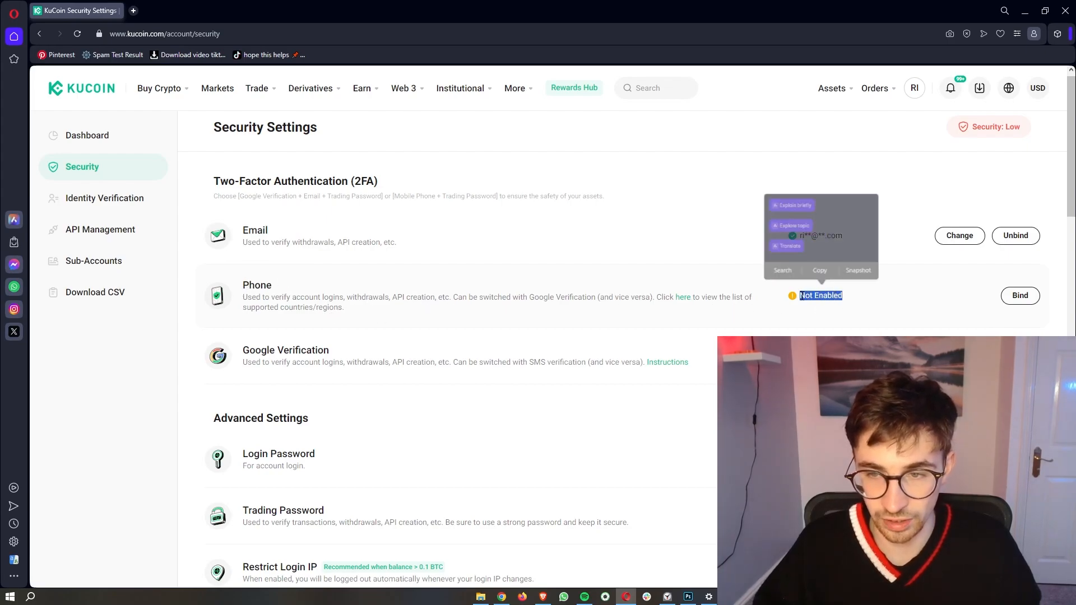
Step: Bind a phone number and look over the Google Verification option
click(904, 312)
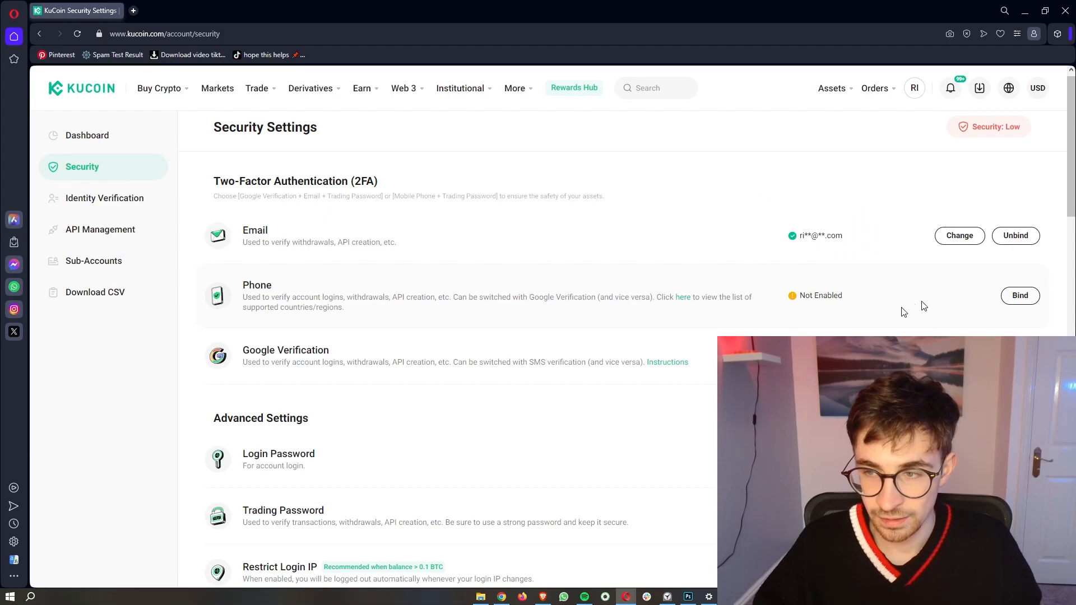
click(1021, 297)
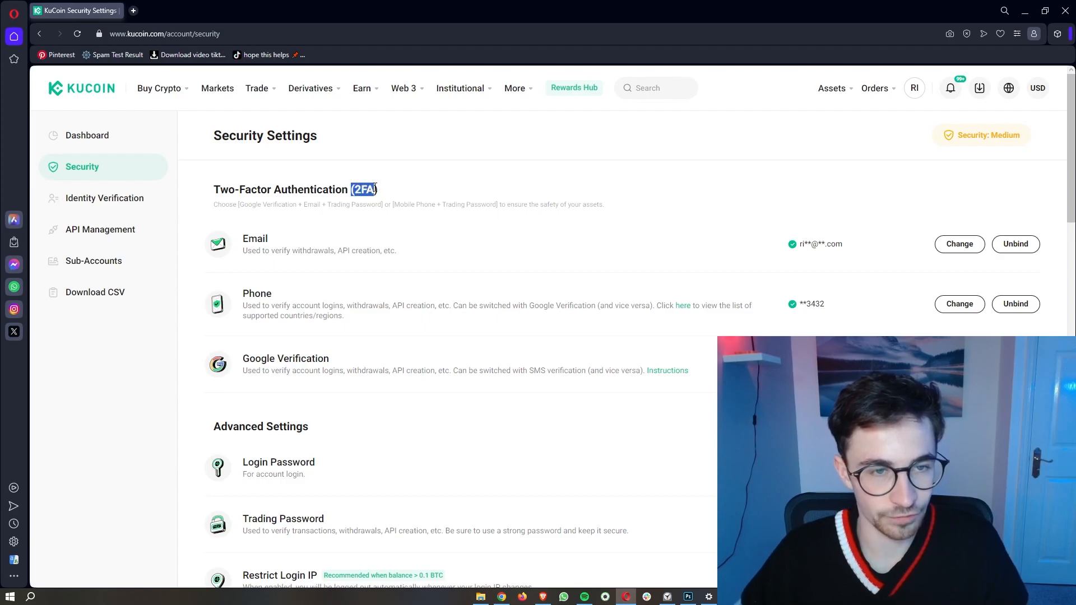
click(459, 189)
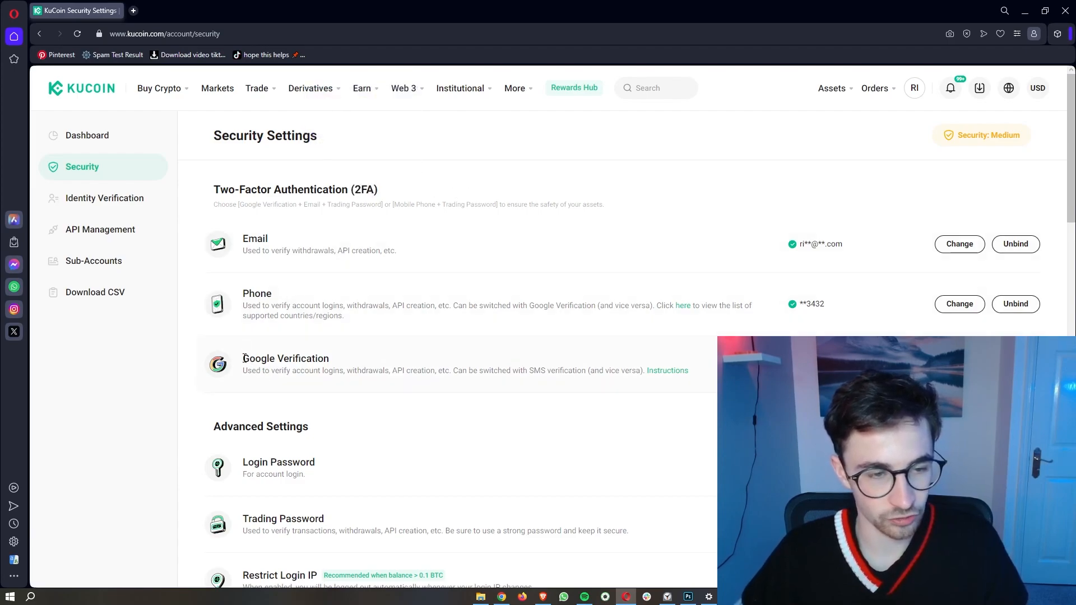
drag(245, 359, 320, 354)
click(376, 357)
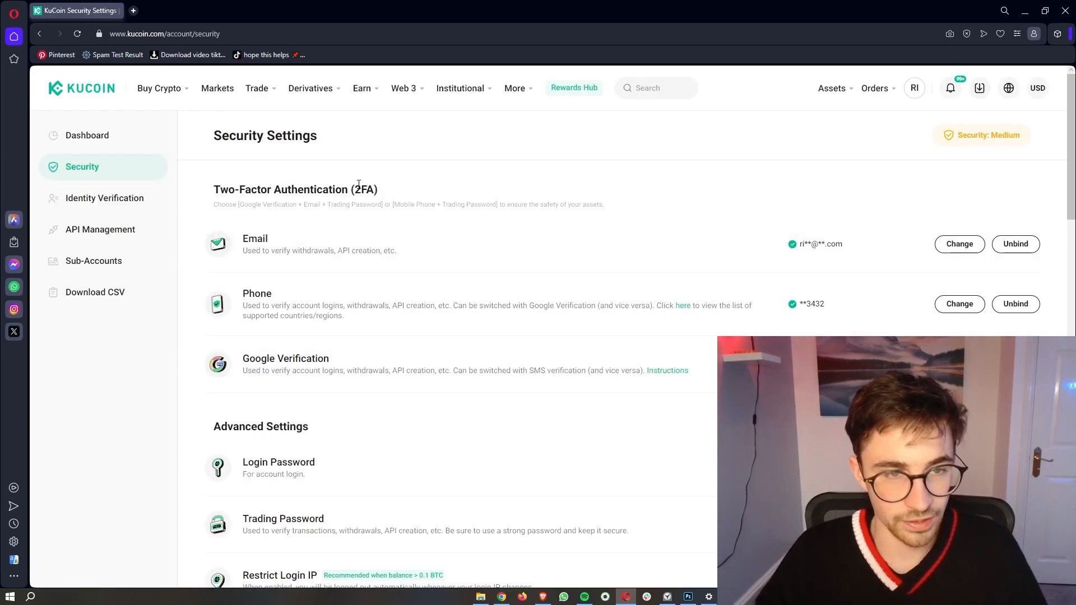
Step: Find Advanced Settings and start the Trading Password setup
scroll(546, 215, down, 2)
scroll(546, 214, down, 2)
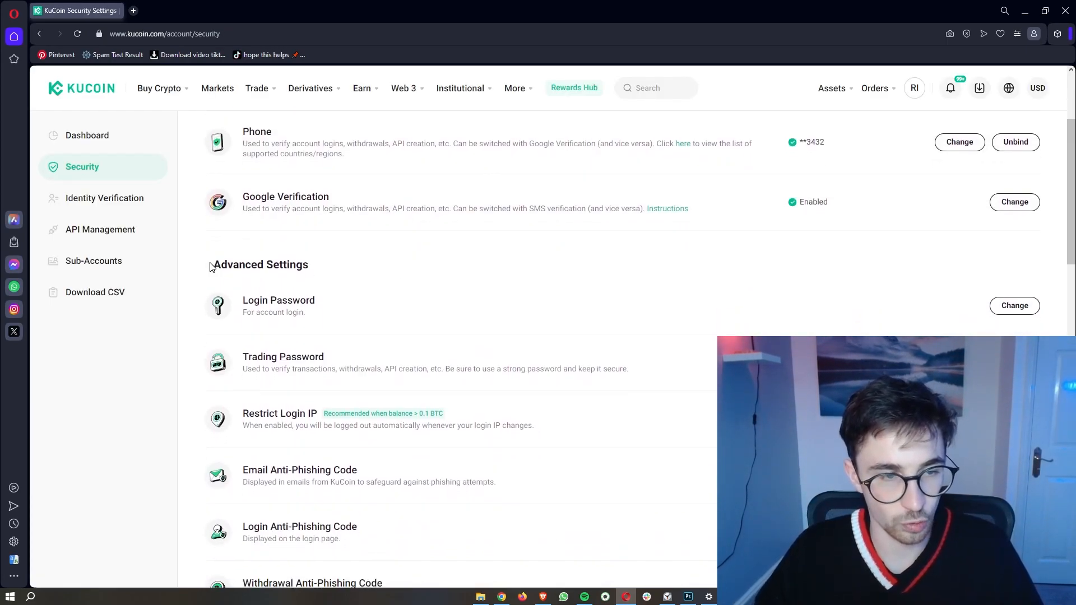
drag(212, 266, 316, 267)
click(259, 293)
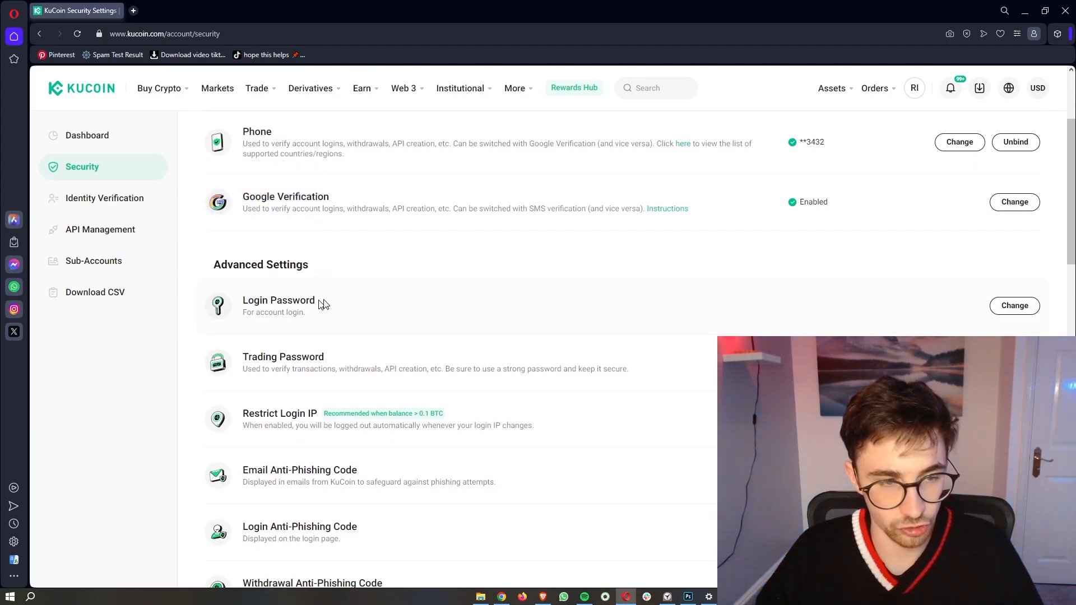
scroll(328, 309, down, 1)
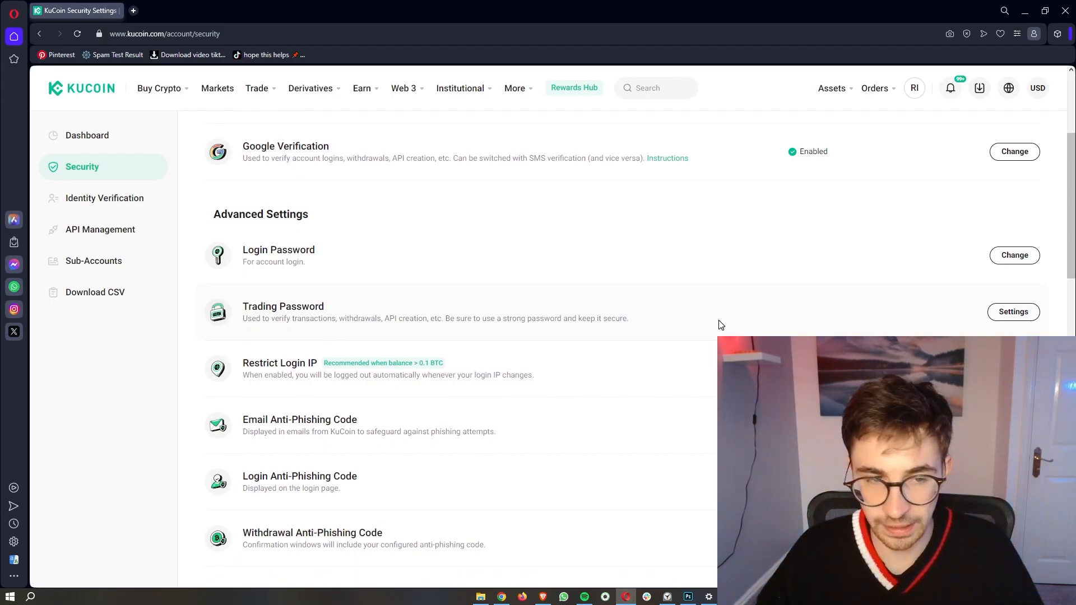
click(1019, 318)
Step: Enter and confirm a 6-digit trading password, then save it
drag(441, 292, 517, 296)
click(534, 299)
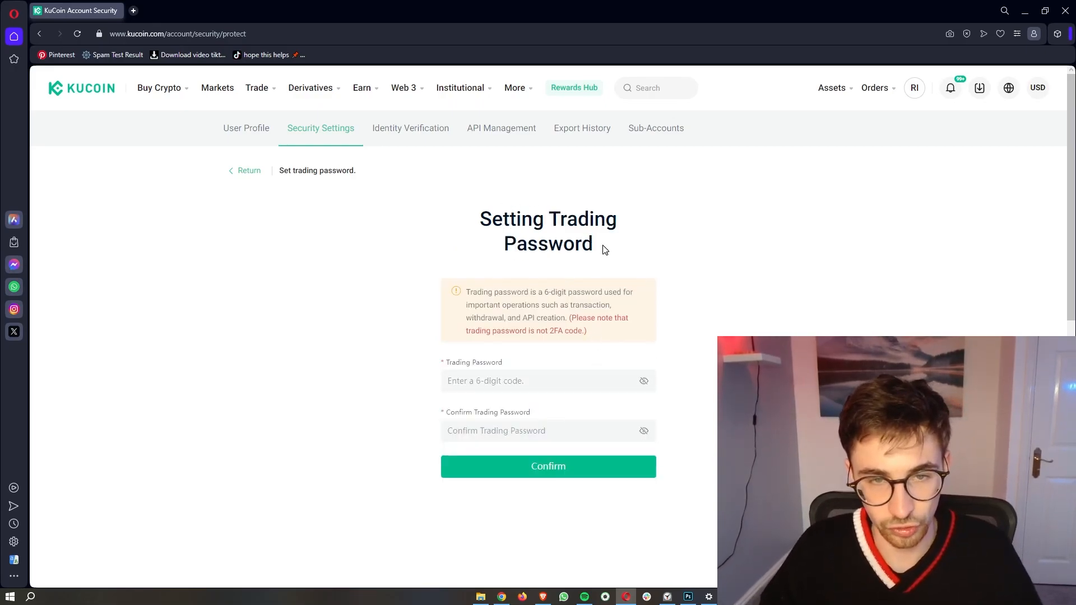
scroll(535, 355, down, 1)
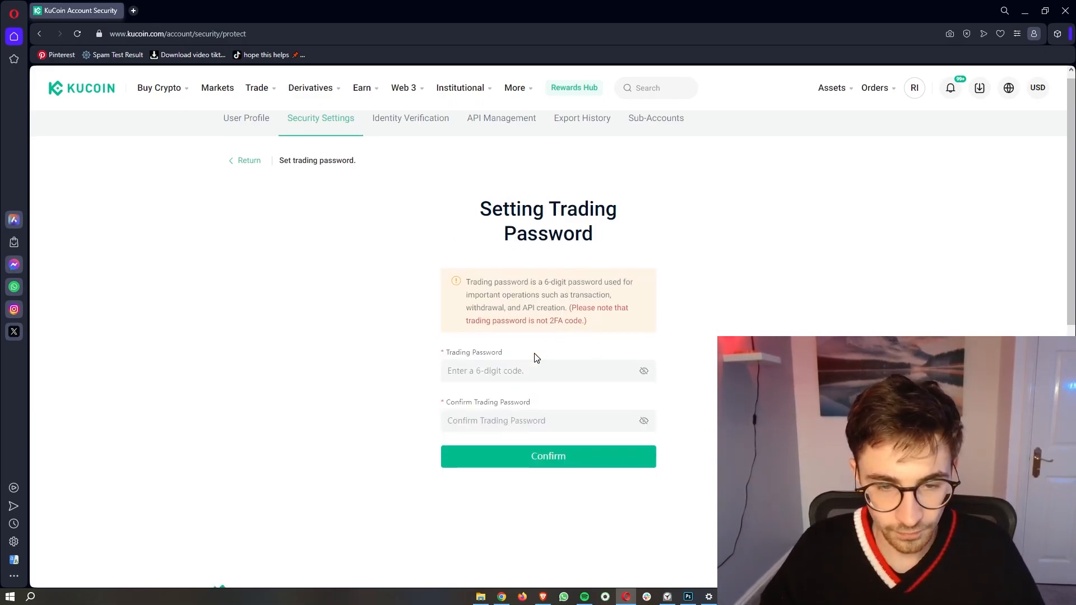
click(483, 372)
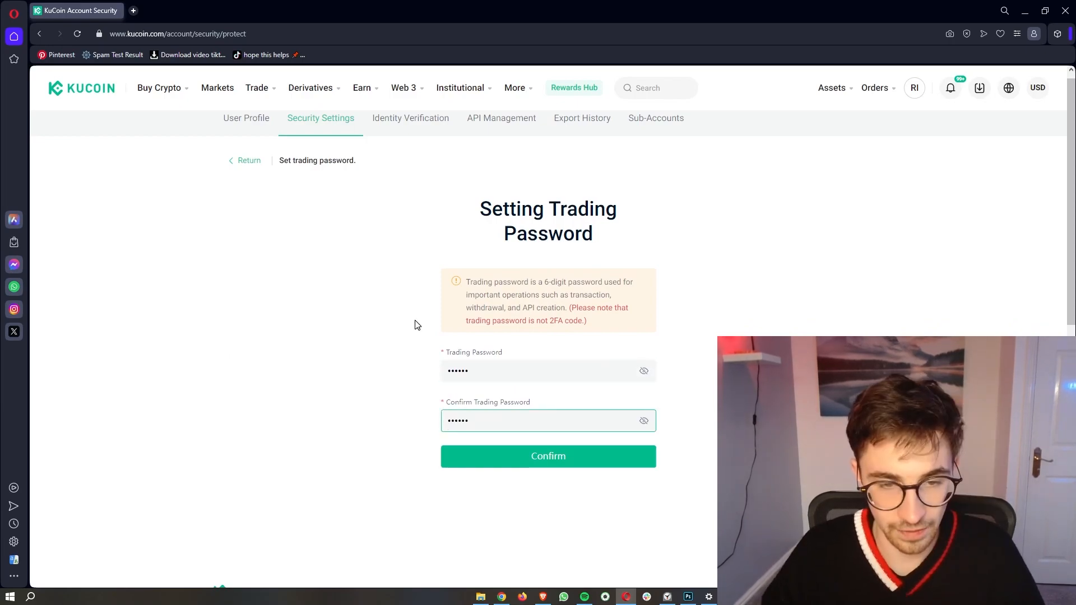
click(532, 464)
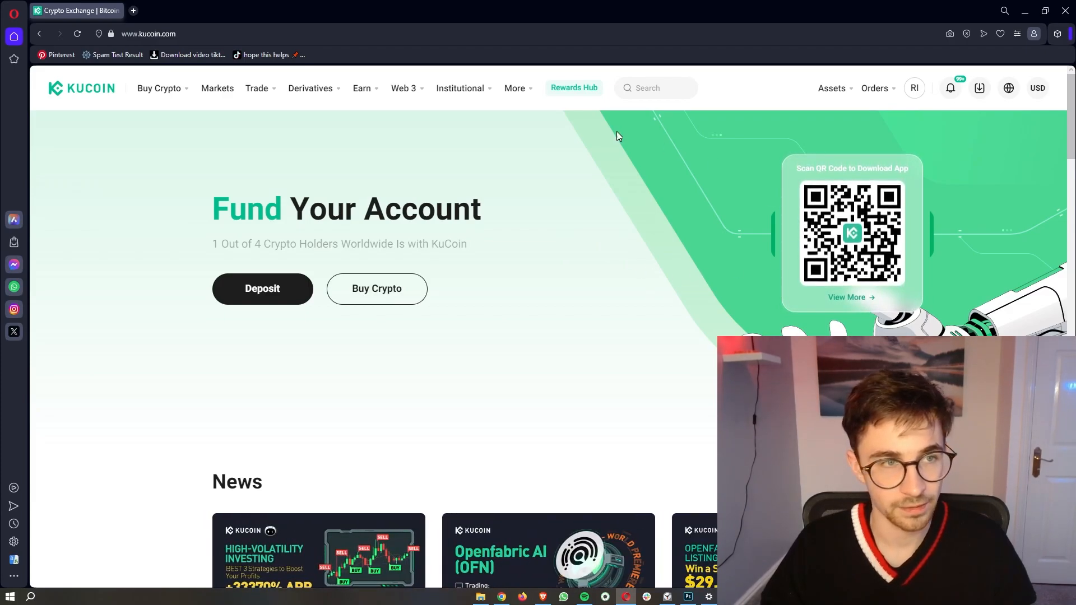
Step: Open P2P from Buy Crypto and browse the Buy USDT with USD merchants
mouse_move(154, 100)
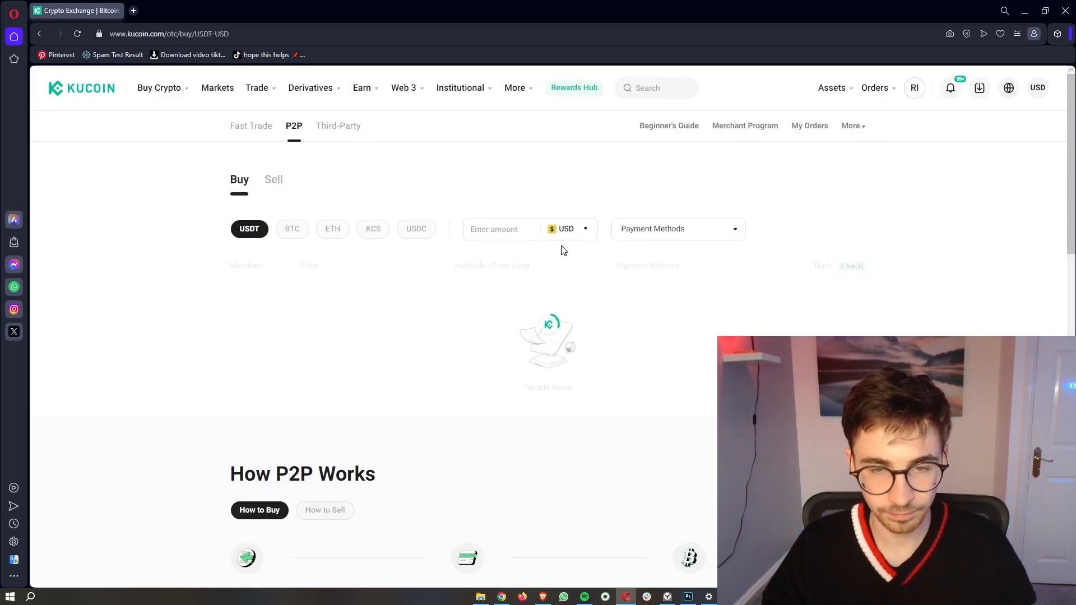
scroll(666, 295, down, 1)
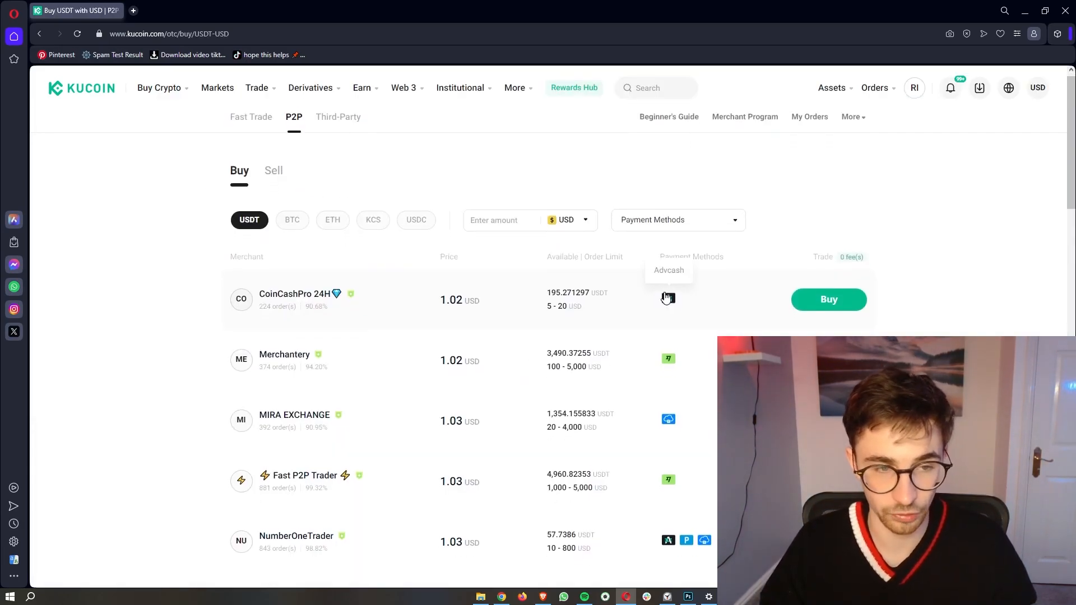
scroll(671, 248, up, 1)
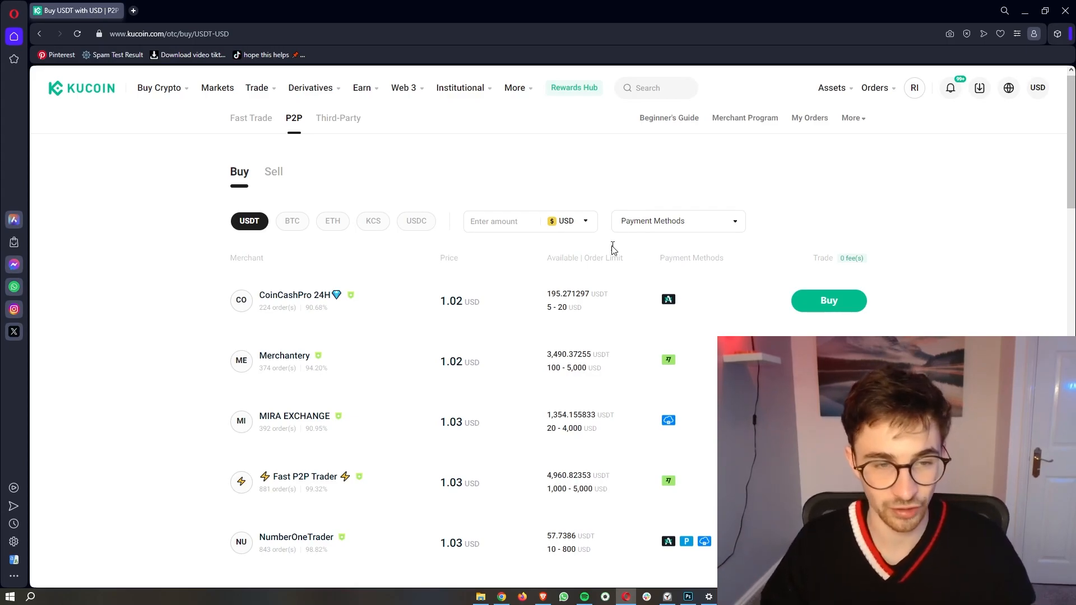
scroll(613, 250, down, 1)
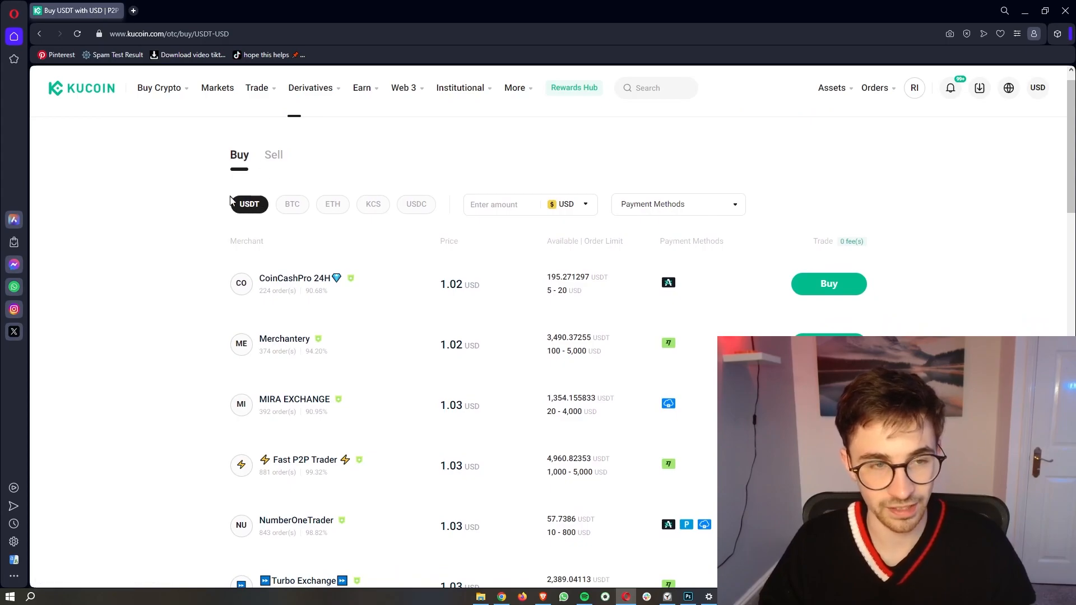
scroll(236, 207, up, 5)
scroll(236, 207, down, 5)
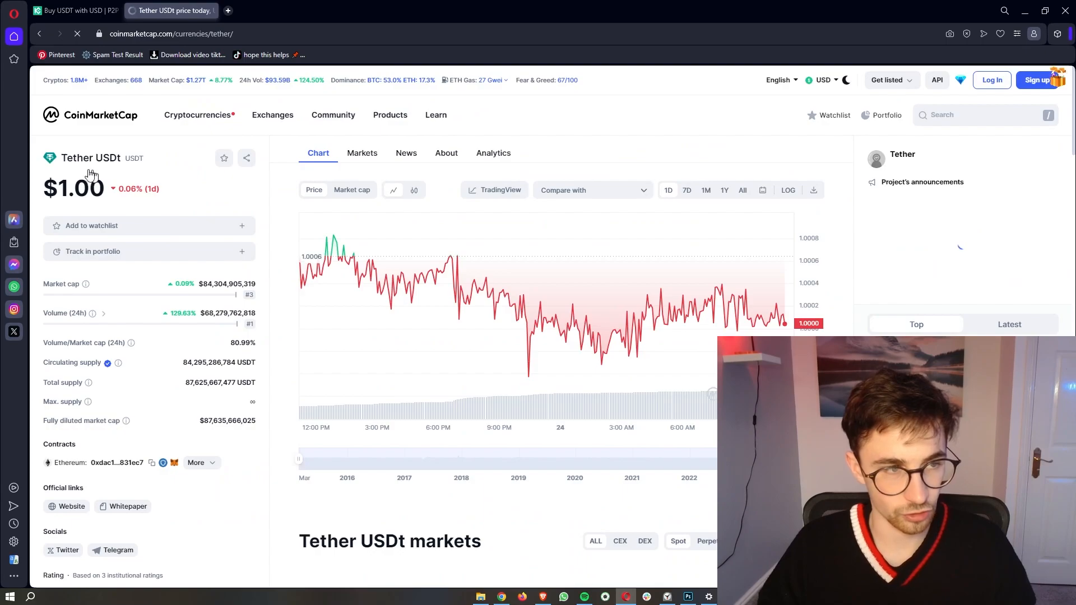
Step: Check Tether's $1.00 price and All-time chart, then return to KuCoin P2P
triple_click(122, 158)
click(145, 164)
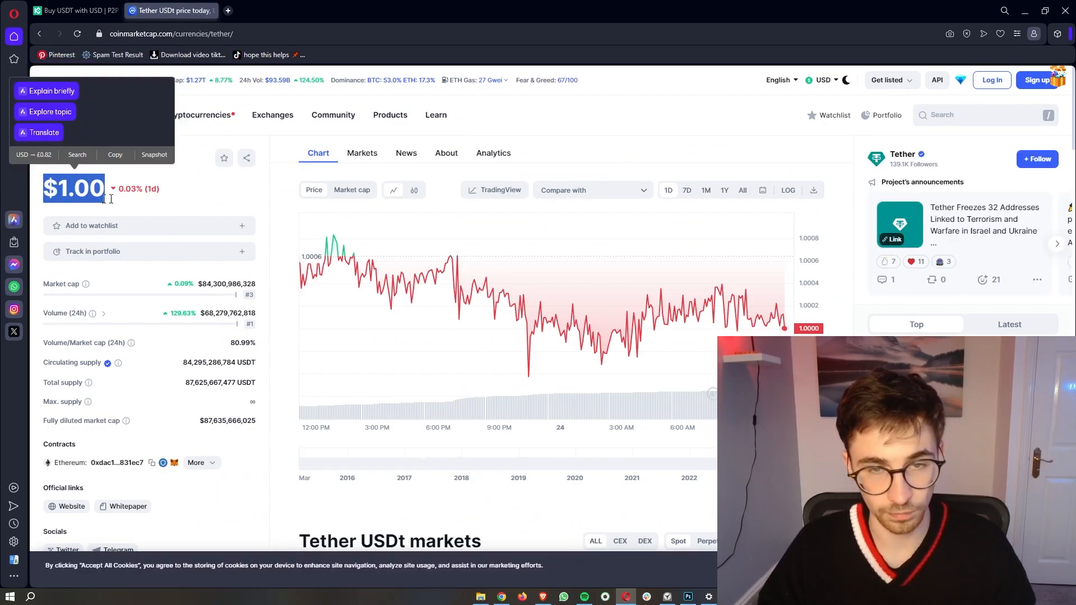
click(742, 192)
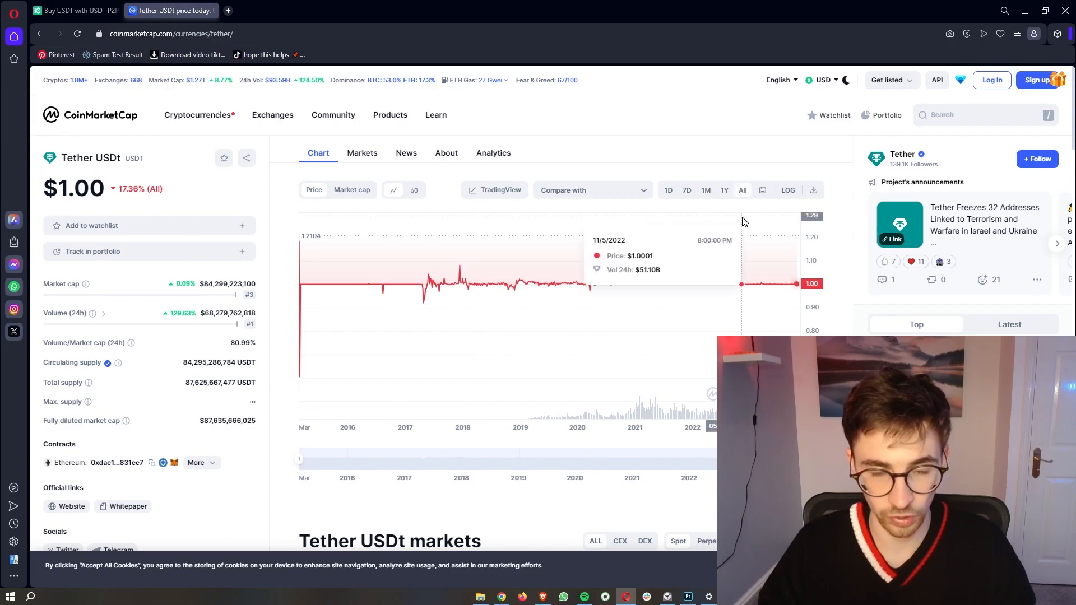
click(79, 11)
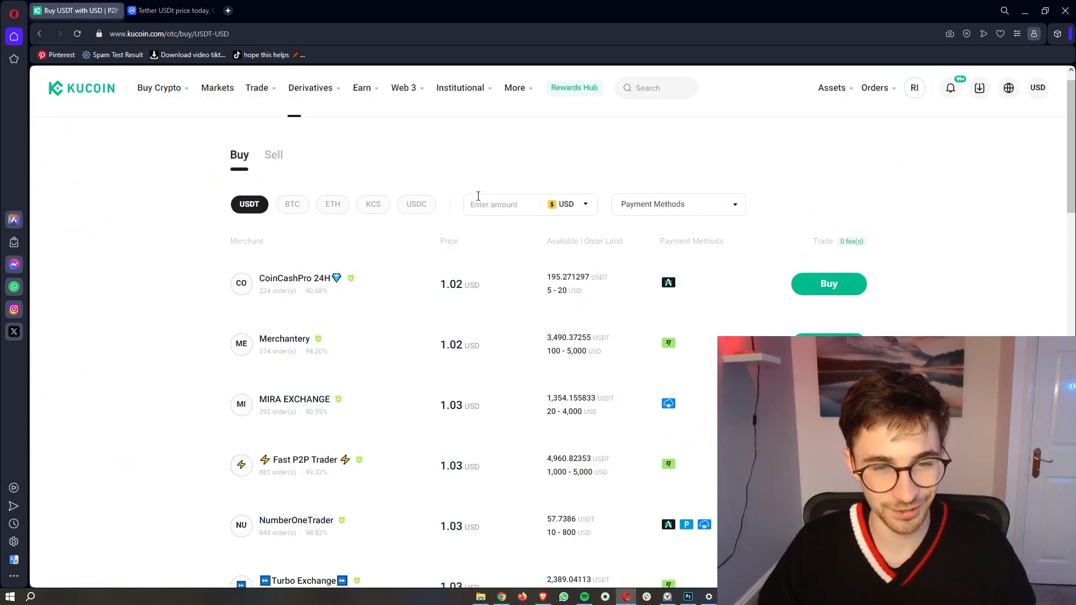
Step: List P2P merchants selling BTC and check the 37,945.16 USD price
scroll(478, 196, down, 1)
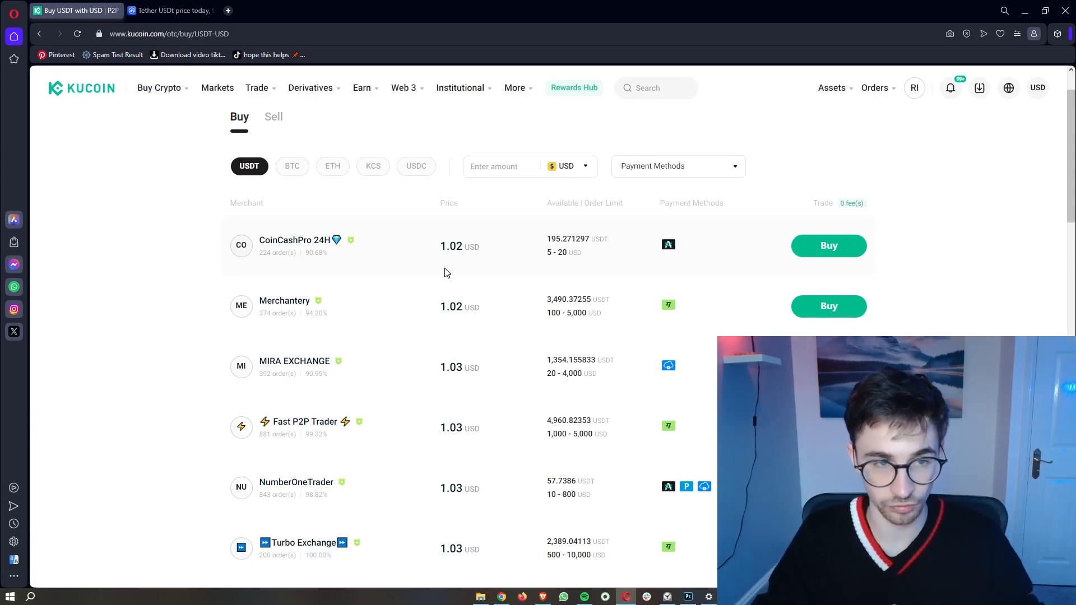
scroll(447, 273, up, 1)
click(292, 229)
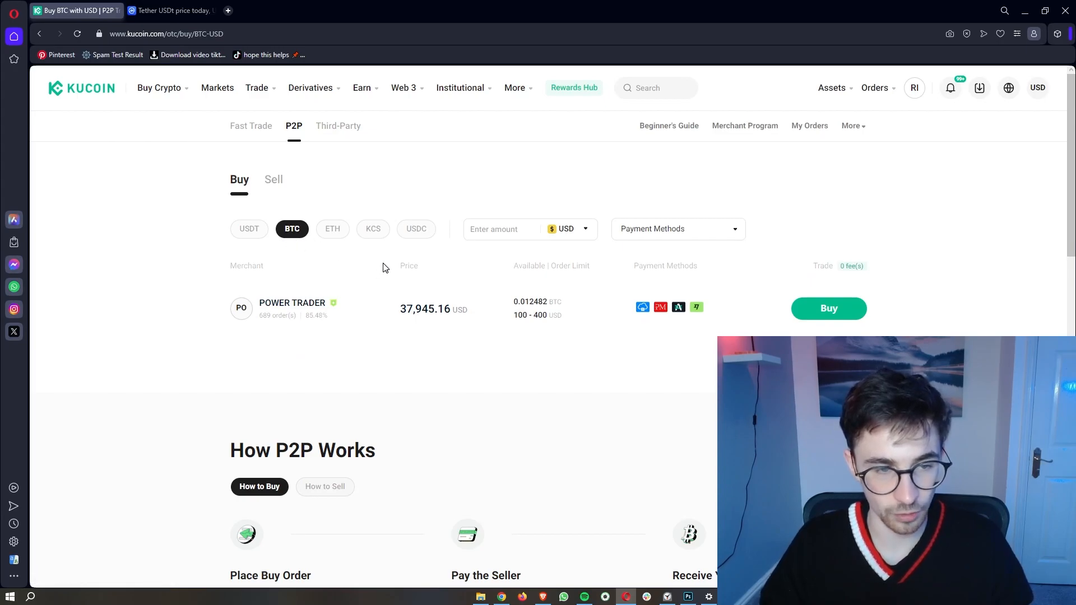
scroll(385, 268, down, 1)
drag(395, 304, 465, 301)
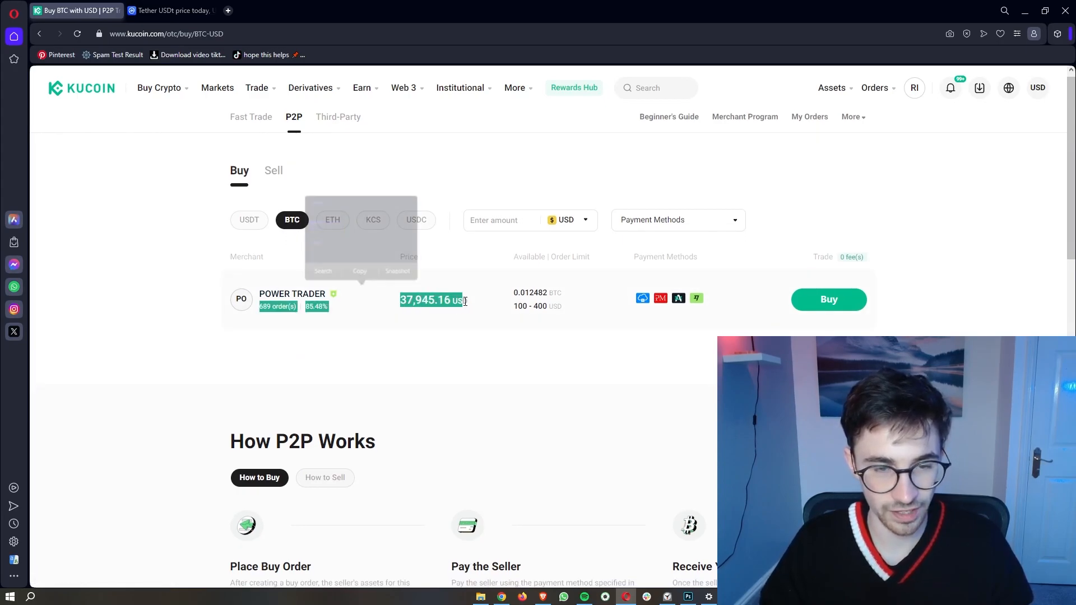
click(464, 330)
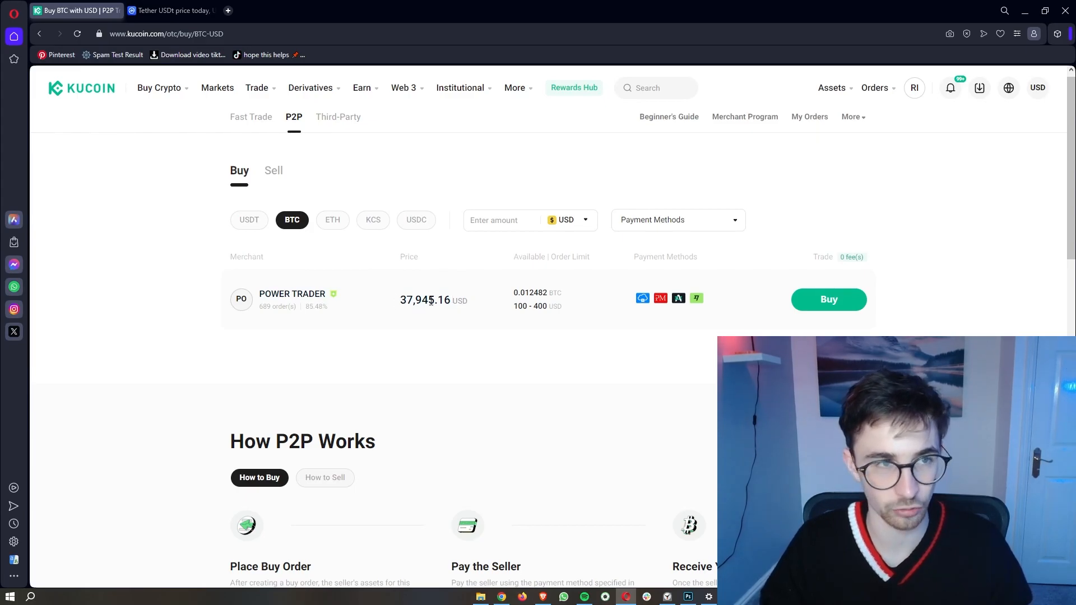
Step: Switch to CoinMarketCap and view its homepage price list showing Bitcoin
key(ctrl+Tab)
key(alt+Left)
scroll(332, 255, down, 2)
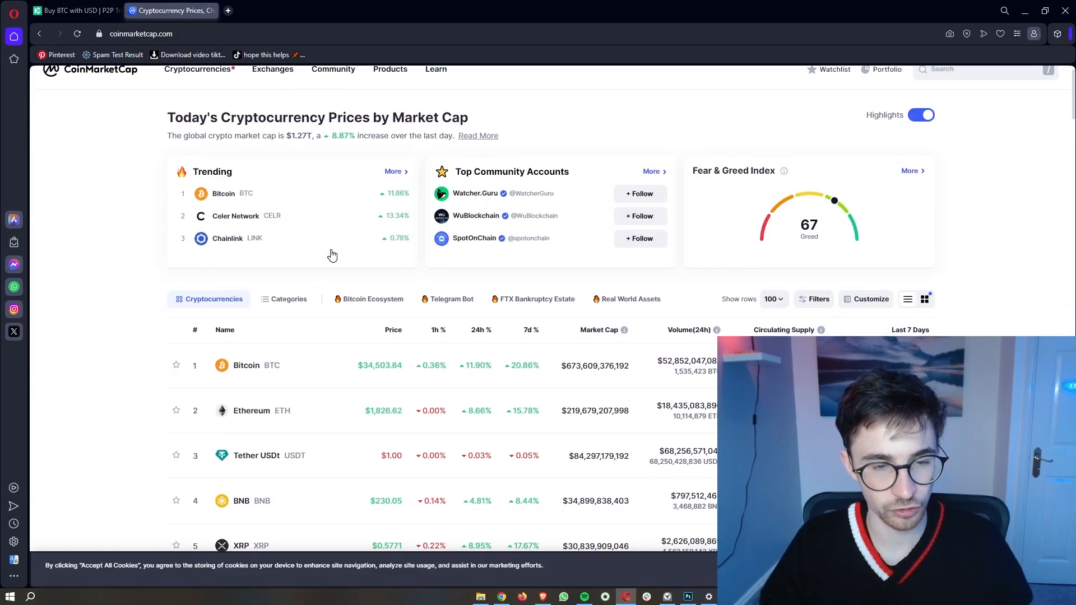
Step: Check Bitcoin's $34,514.70 price on CoinMarketCap, then close that tab
scroll(333, 255, down, 1)
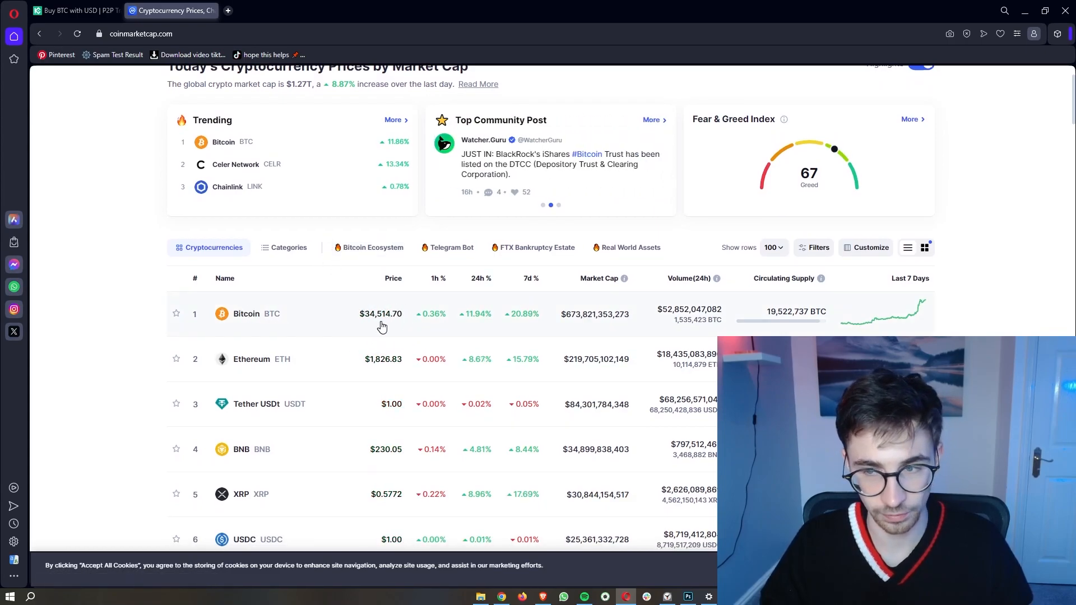
key(ctrl+w)
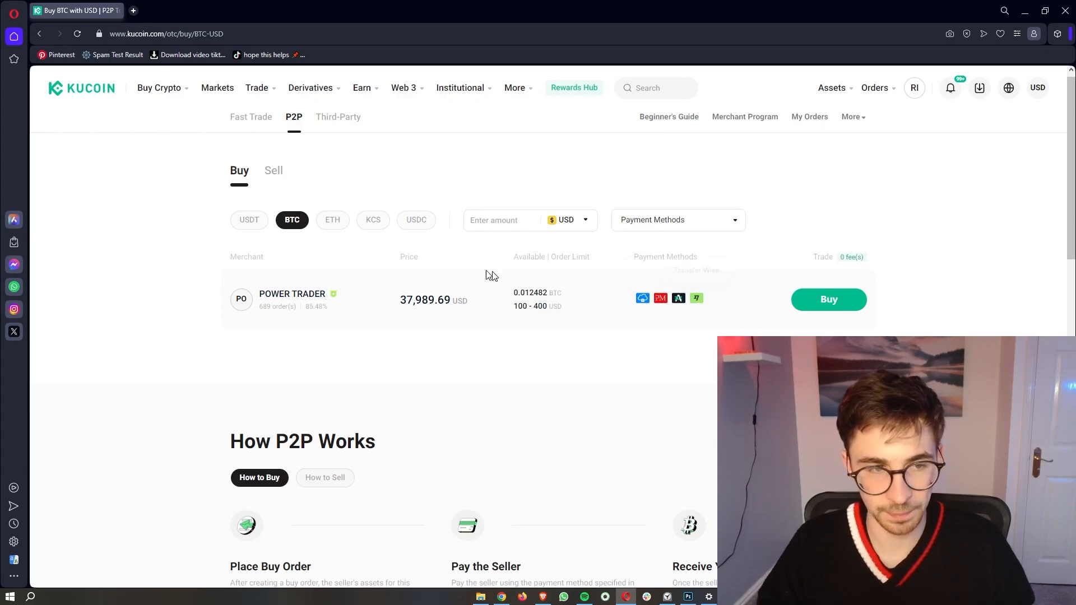
Step: Show USDT sellers in the P2P listings, noting the 1.02 USD price, then return to the KuCoin homepage
click(251, 220)
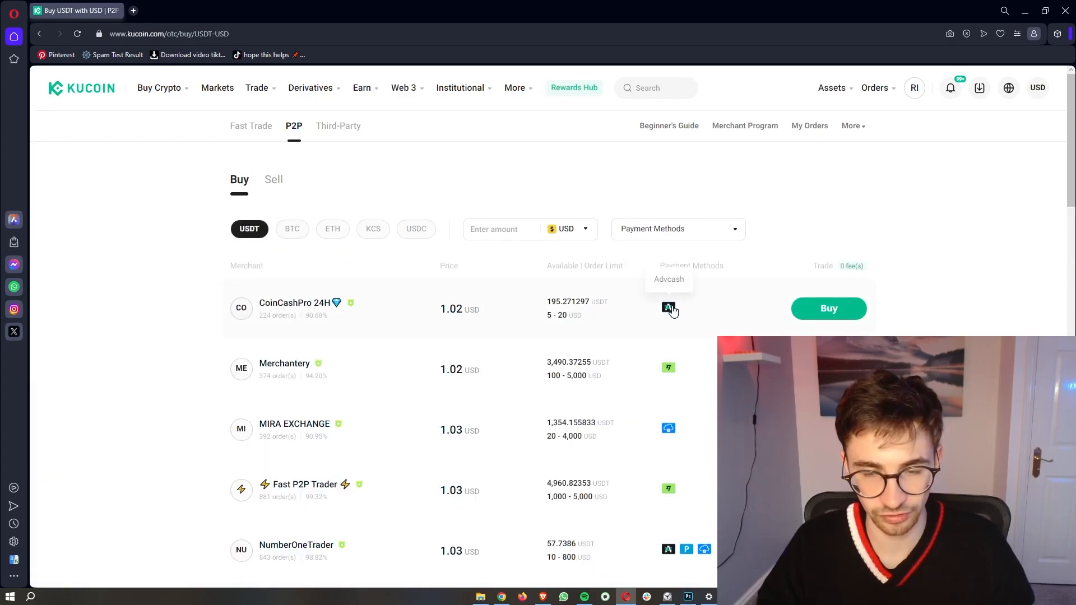
scroll(689, 325, down, 1)
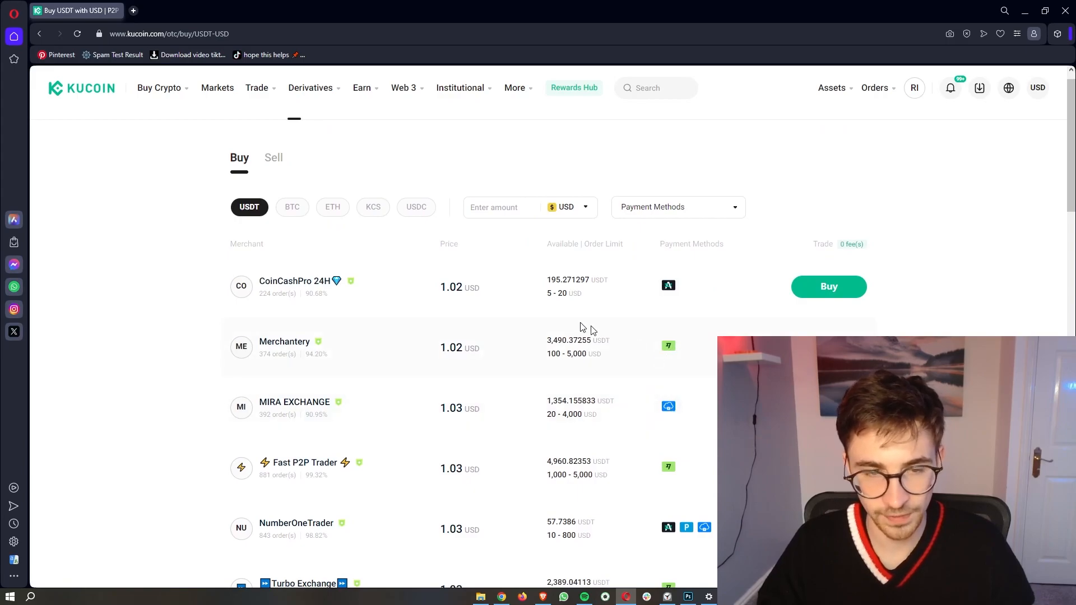
drag(459, 288, 477, 290)
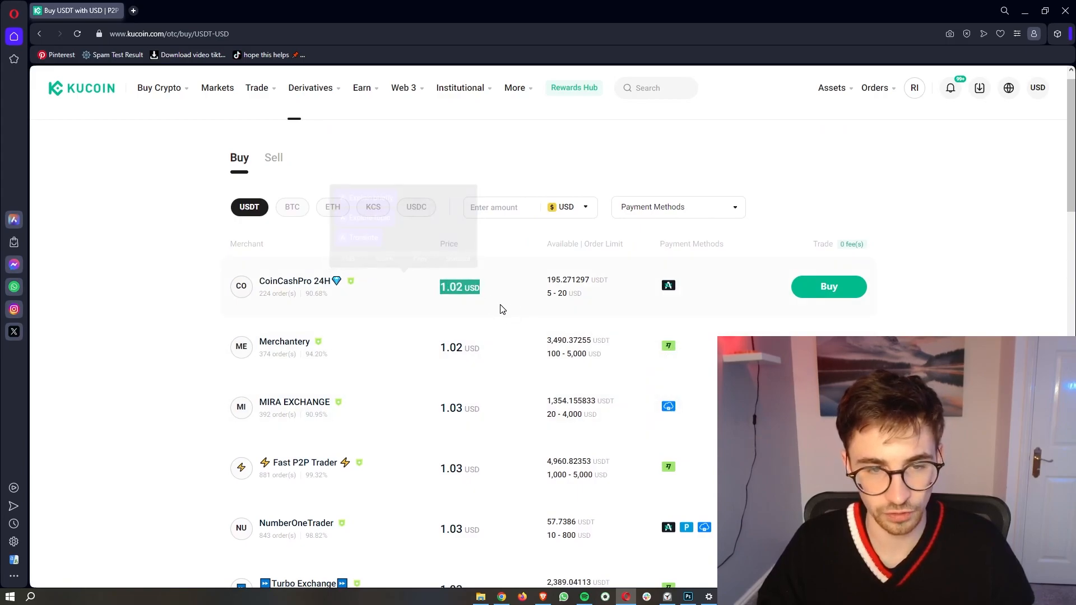
click(428, 236)
click(93, 96)
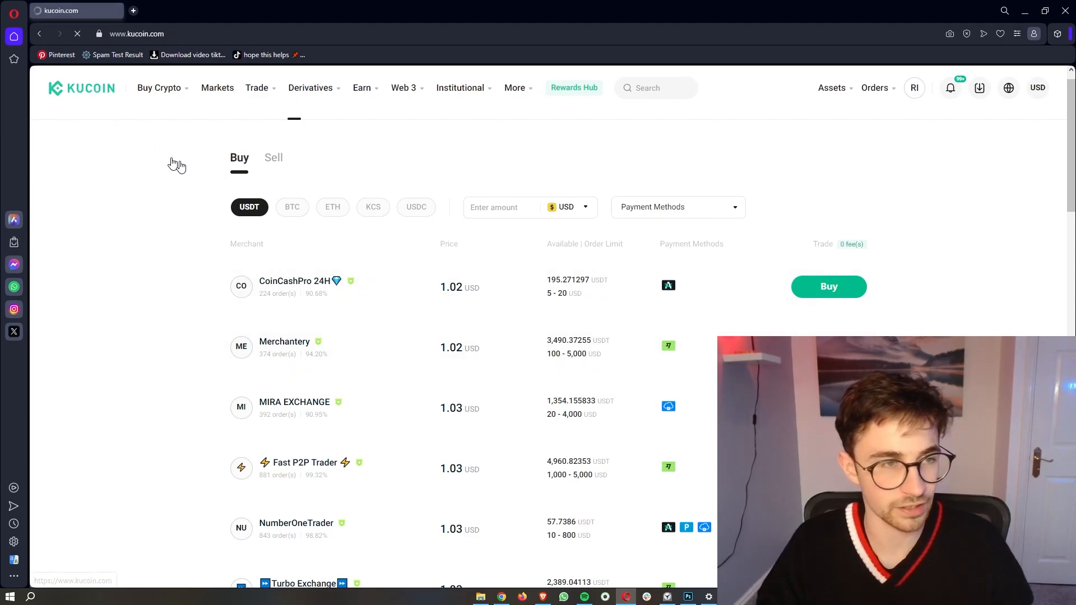
mouse_move(159, 89)
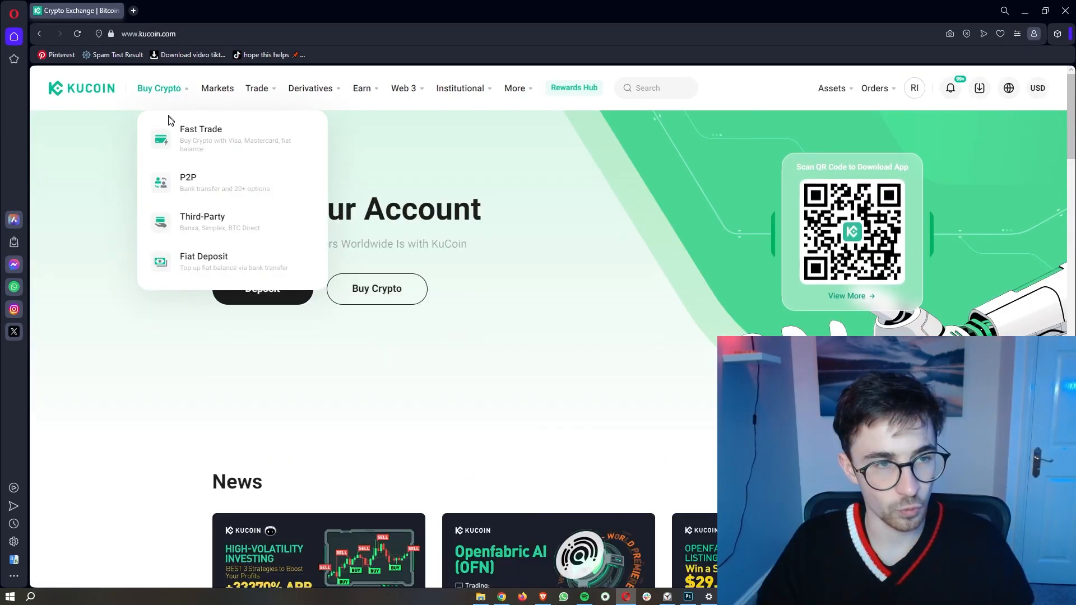
Step: Open the Fast Trade 'Buy Crypto Instantly' page
click(203, 136)
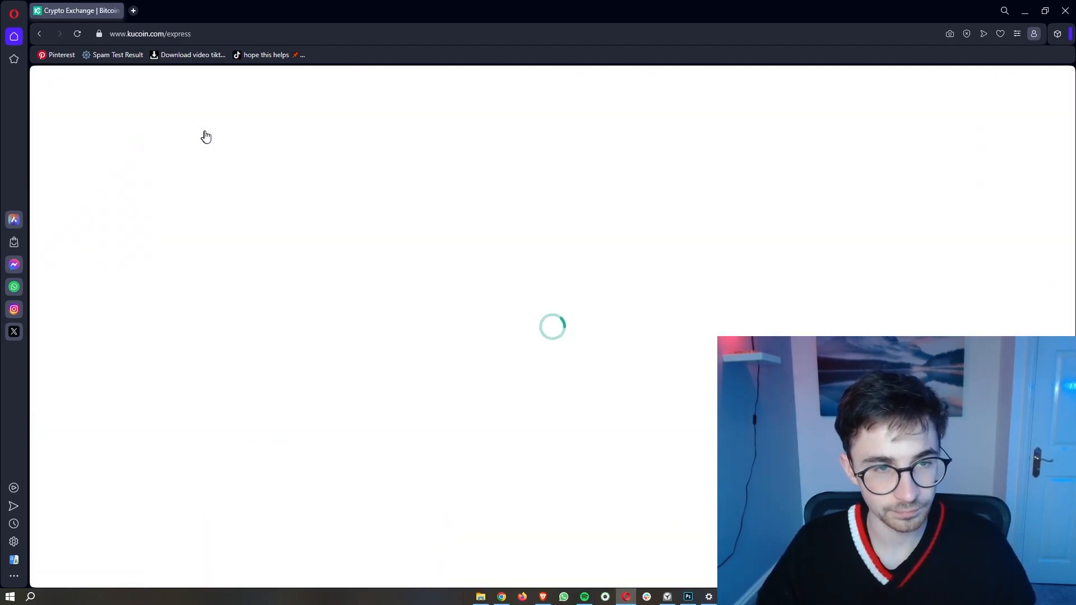
mouse_move(187, 100)
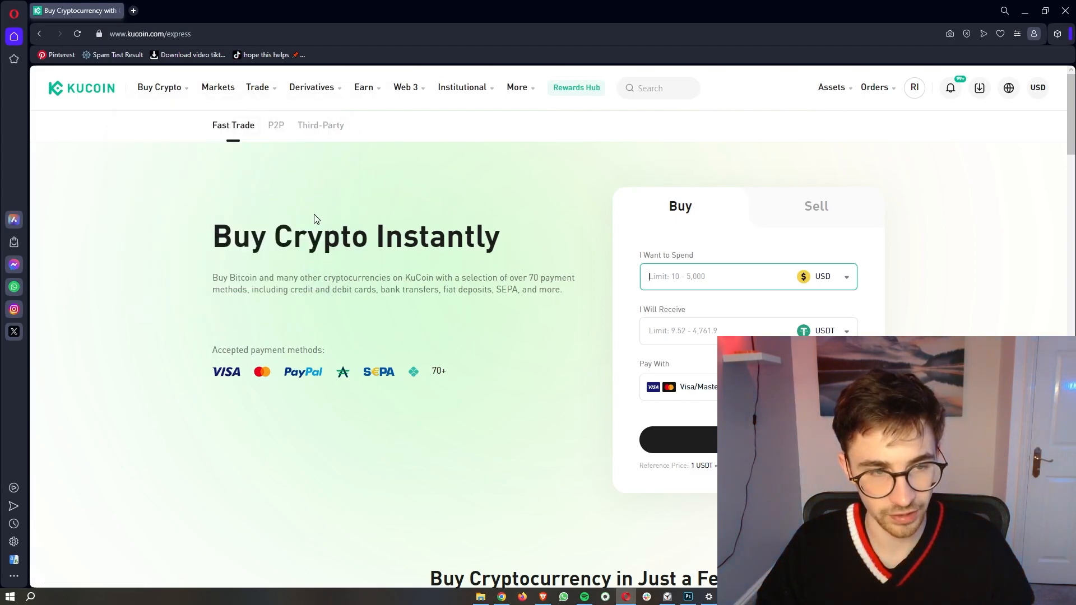
drag(215, 235, 503, 234)
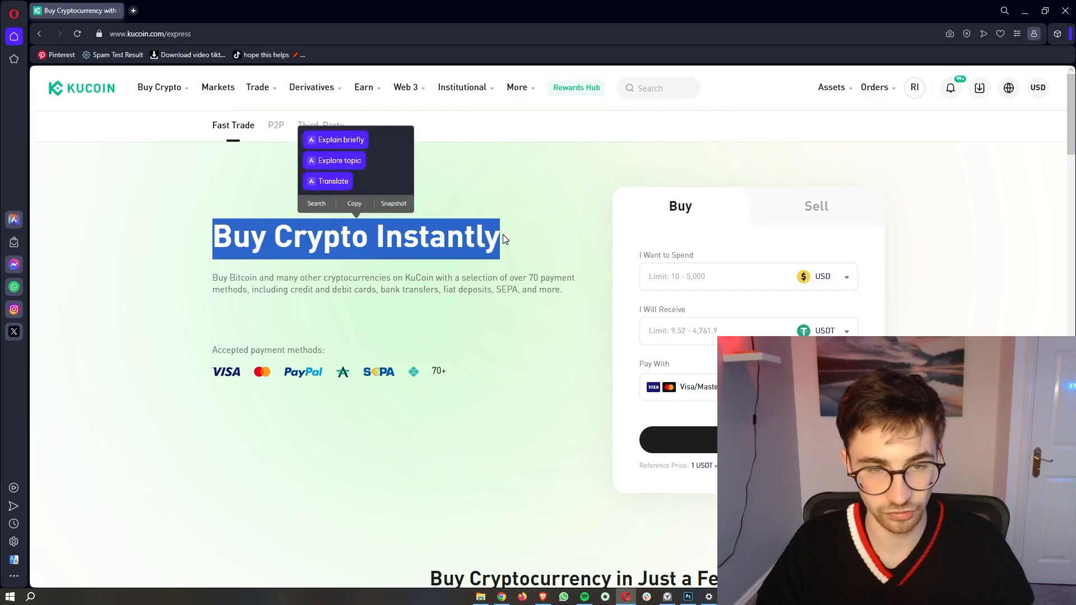
drag(639, 256, 700, 260)
click(713, 261)
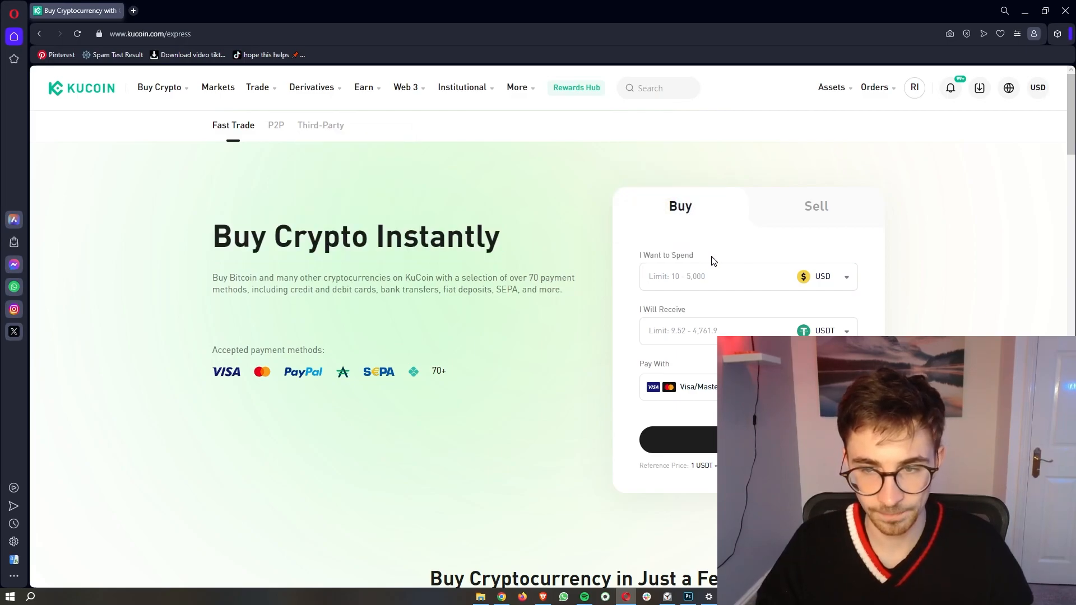
Step: Keep USD as the spend currency and enter 100, showing 95.50143361 USDT to receive
click(826, 279)
scroll(813, 321, down, 1)
scroll(815, 322, down, 5)
scroll(814, 324, down, 6)
scroll(813, 321, down, 5)
click(670, 277)
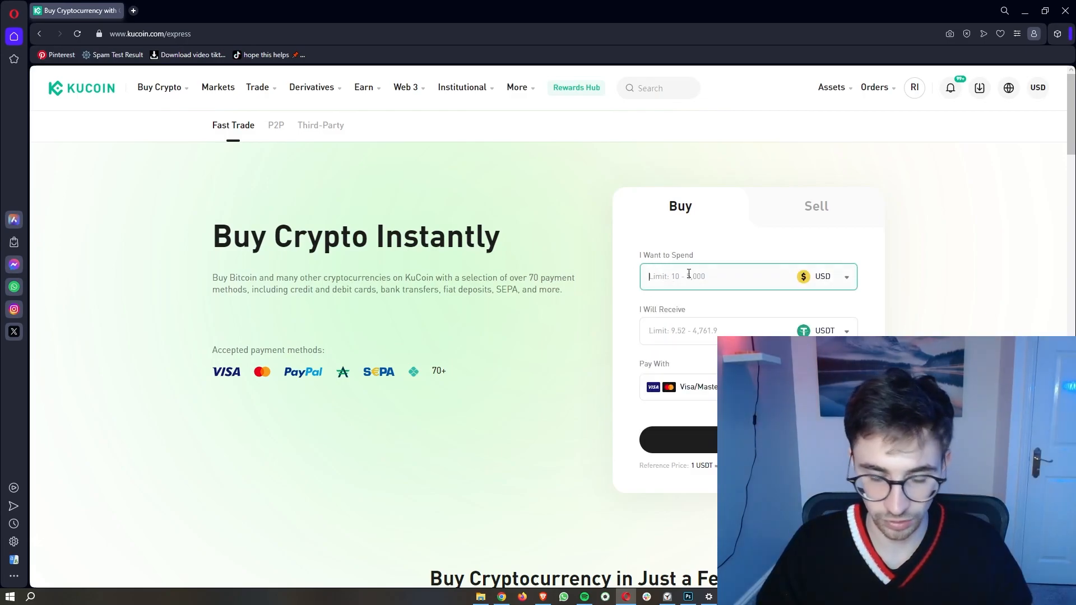
text(100)
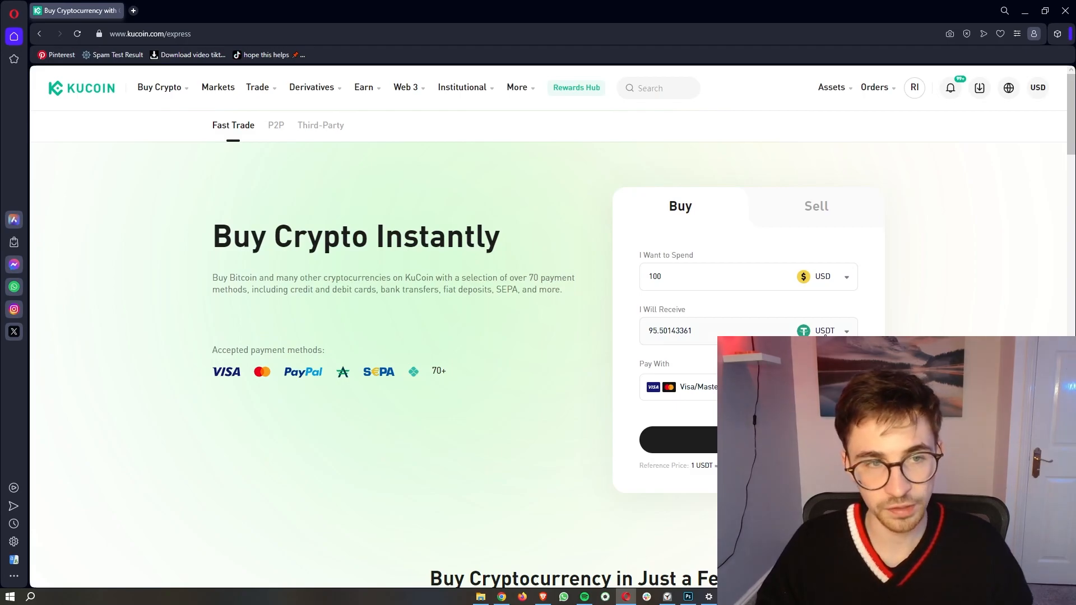
Step: Browse the list of coins to receive and pick USDT
click(829, 332)
scroll(749, 418, up, 2)
scroll(748, 417, up, 2)
scroll(748, 417, down, 3)
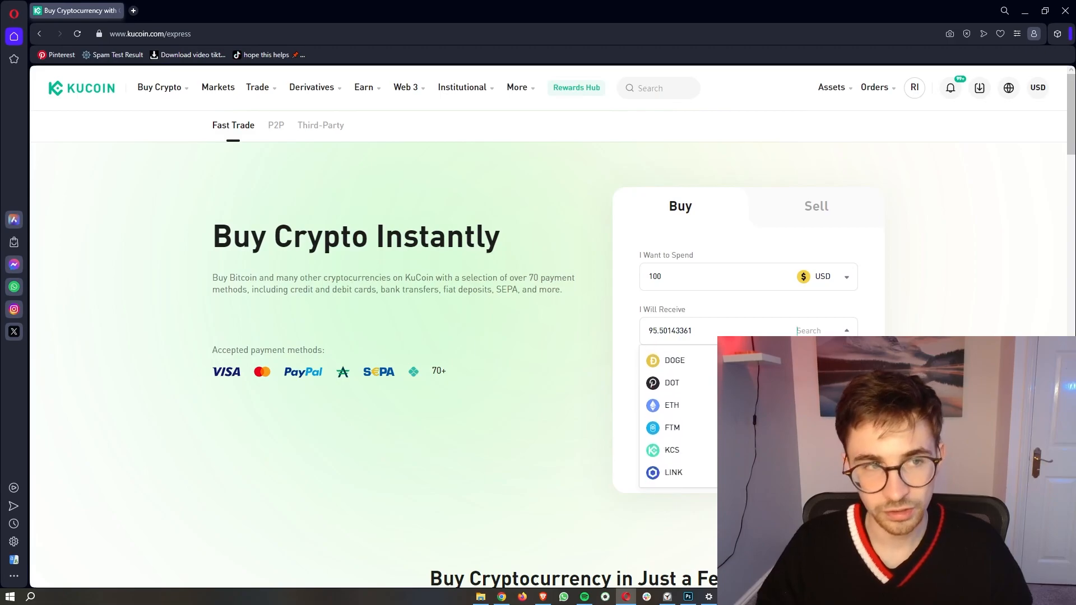
scroll(749, 415, down, 2)
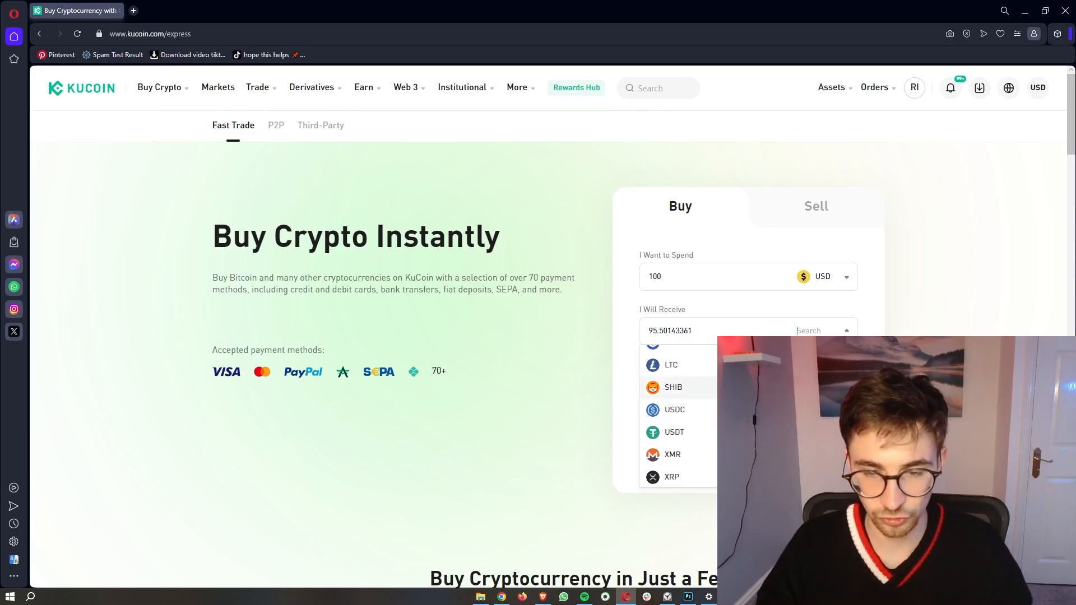
scroll(749, 418, up, 4)
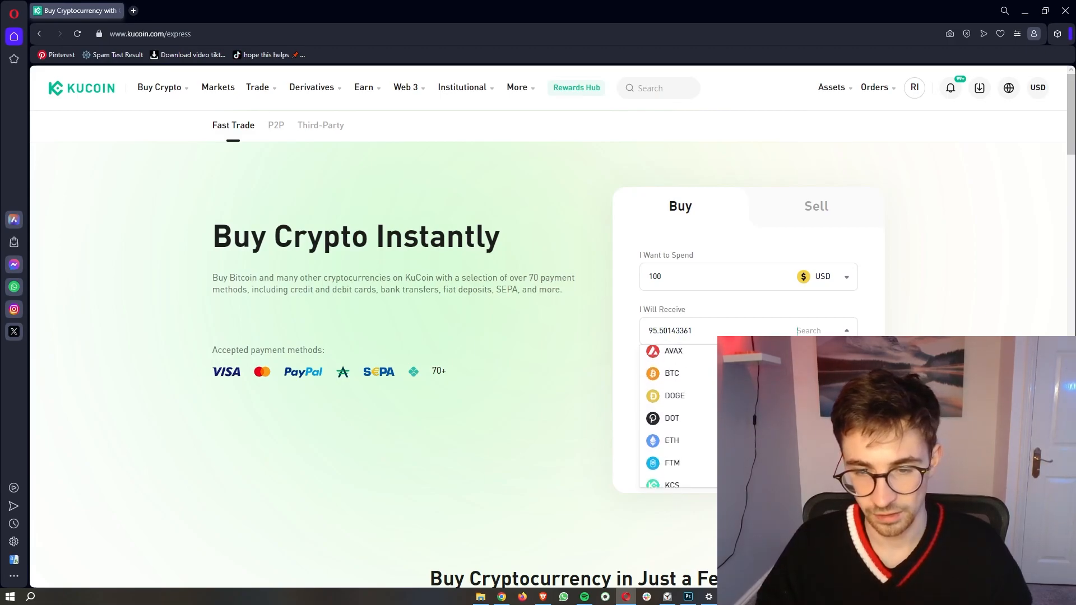
scroll(748, 418, down, 1)
scroll(678, 414, down, 3)
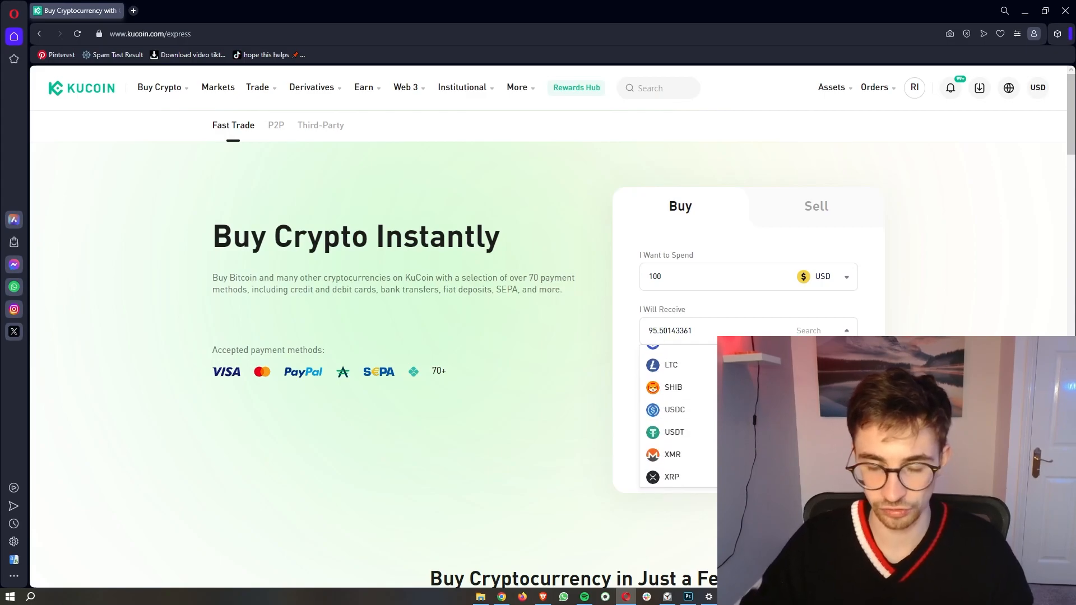
scroll(672, 387, up, 4)
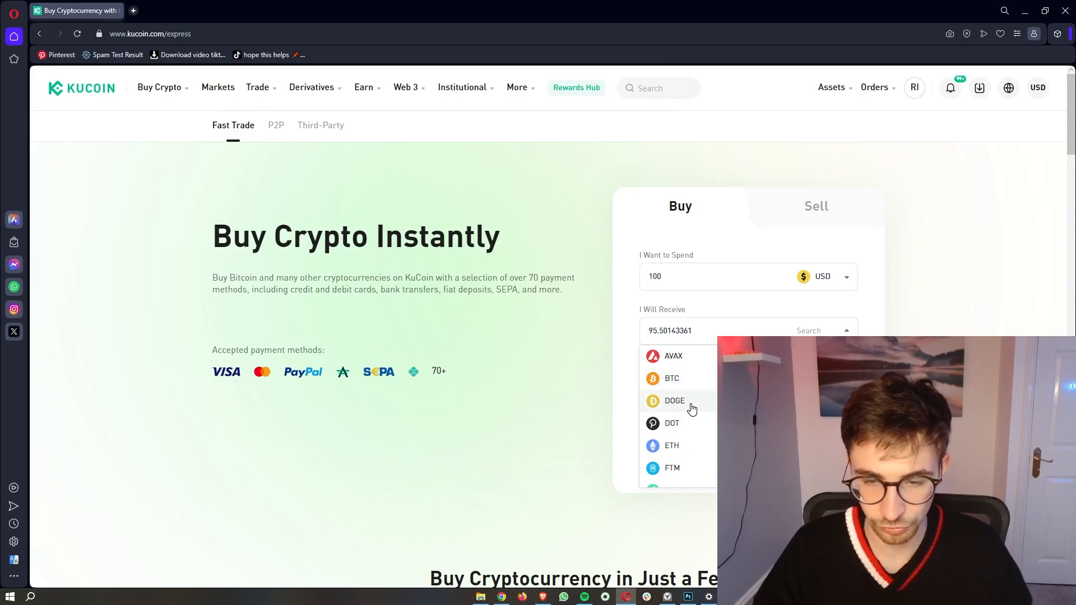
scroll(689, 415, down, 2)
scroll(690, 408, down, 3)
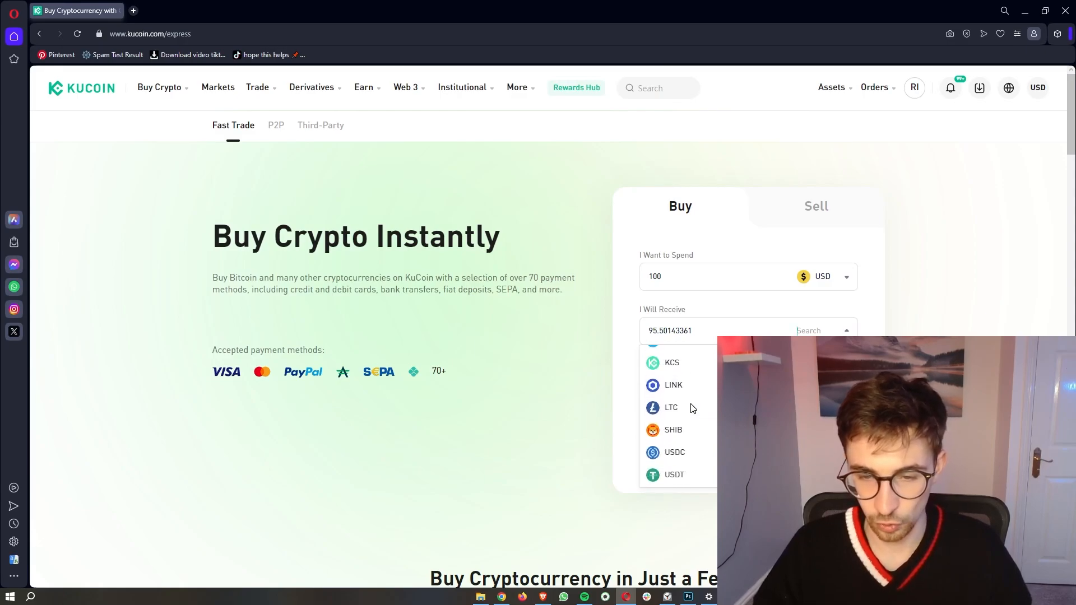
click(680, 420)
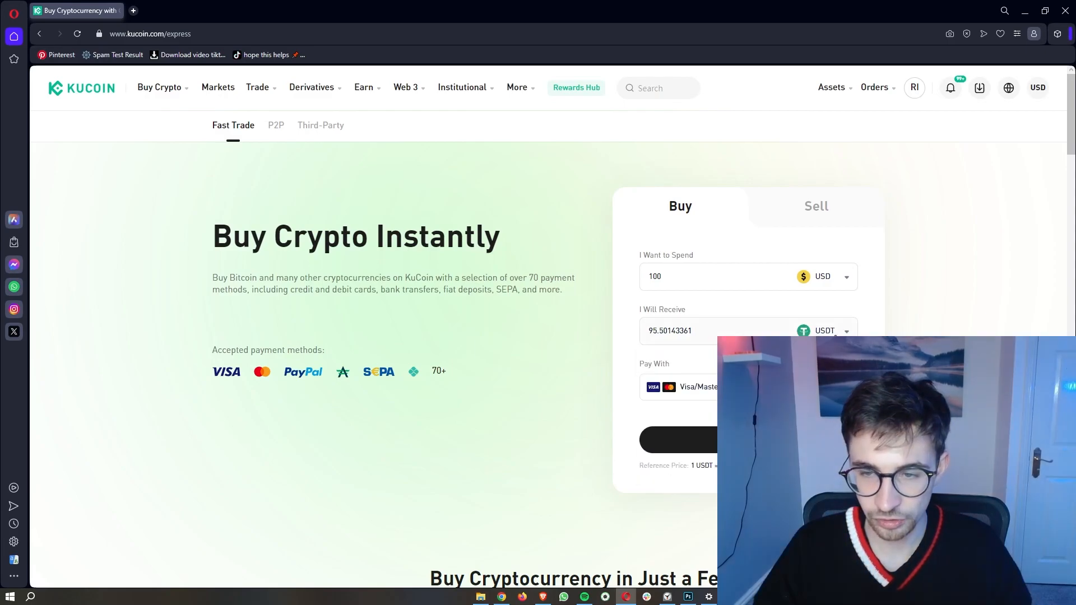
Step: Switch the coin to receive to BTC, giving 0.00275174 BTC for 100 USD
click(835, 330)
scroll(695, 432, up, 5)
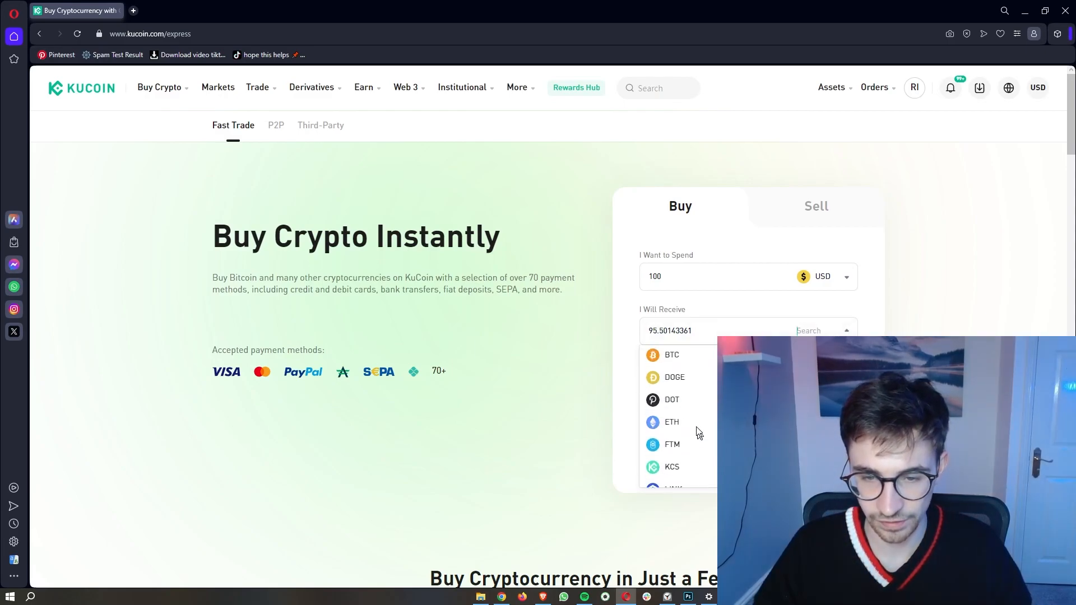
click(673, 355)
drag(639, 365, 670, 365)
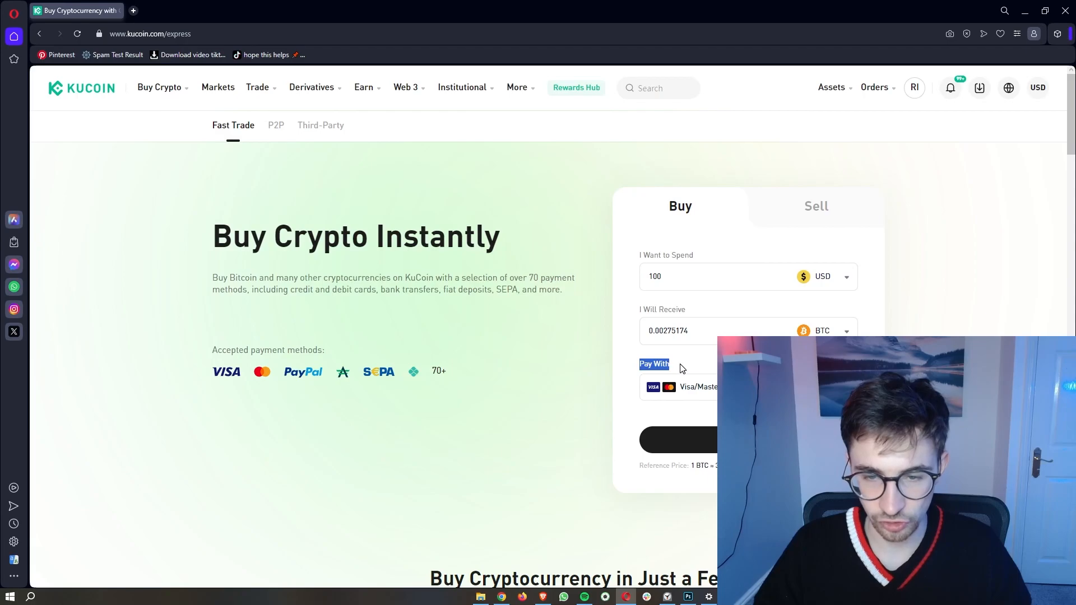
click(690, 371)
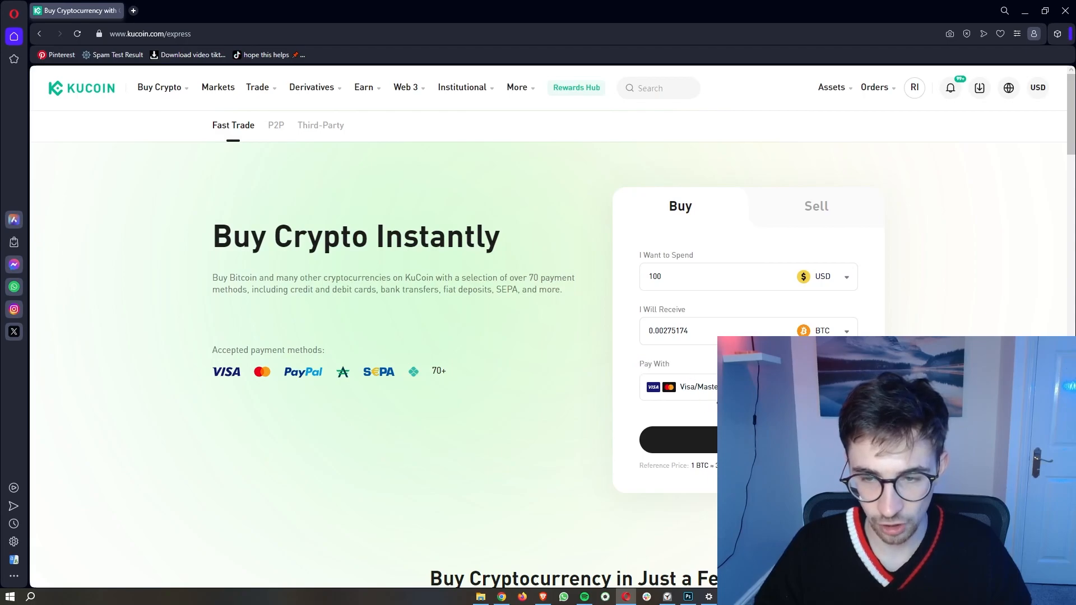
Step: Open the Card Information form for the Visa/Mastercard purchase, then dismiss it
click(748, 440)
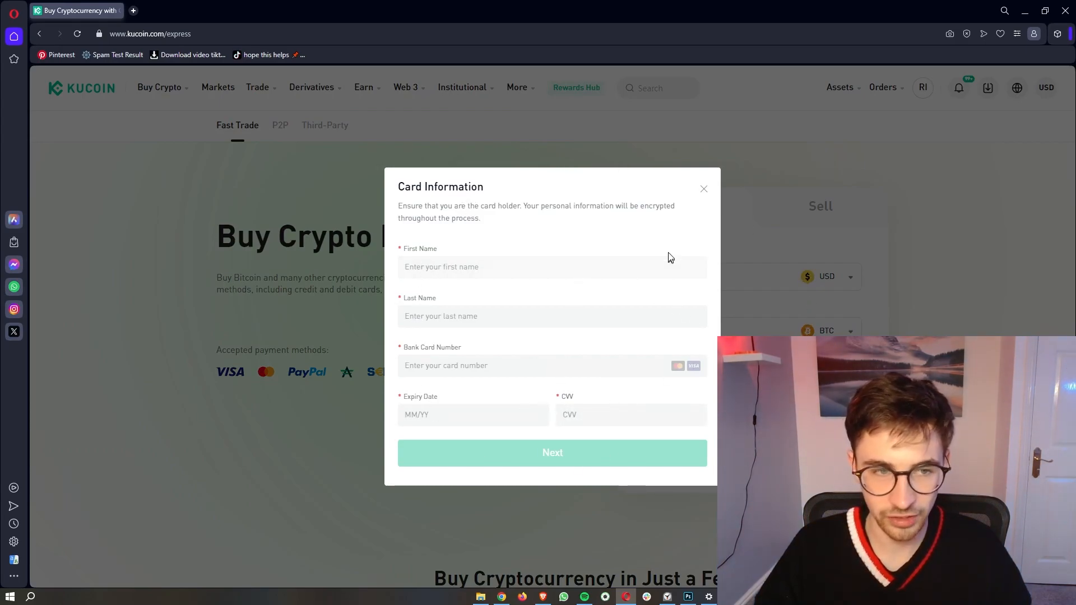
click(703, 190)
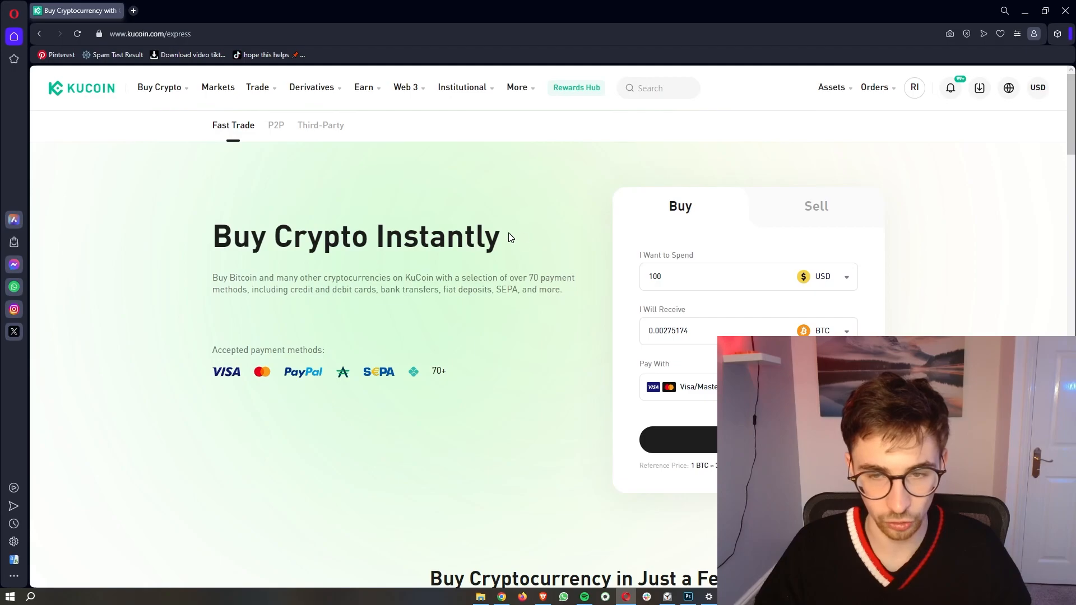
mouse_move(144, 98)
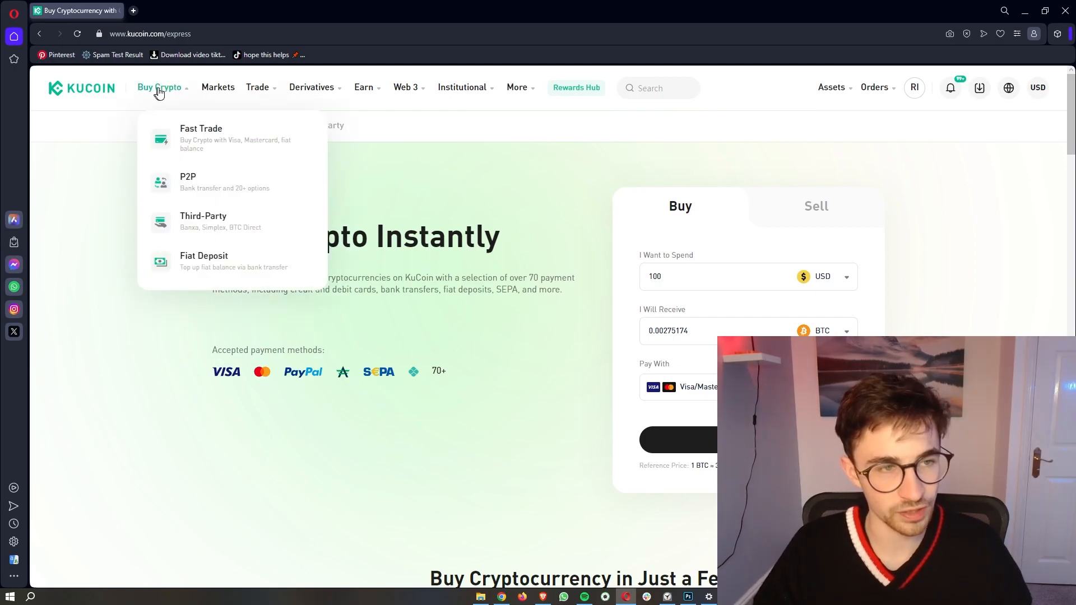
Step: Open the Third-Party purchase page
click(214, 222)
drag(344, 187, 454, 183)
click(454, 186)
scroll(452, 240, down, 1)
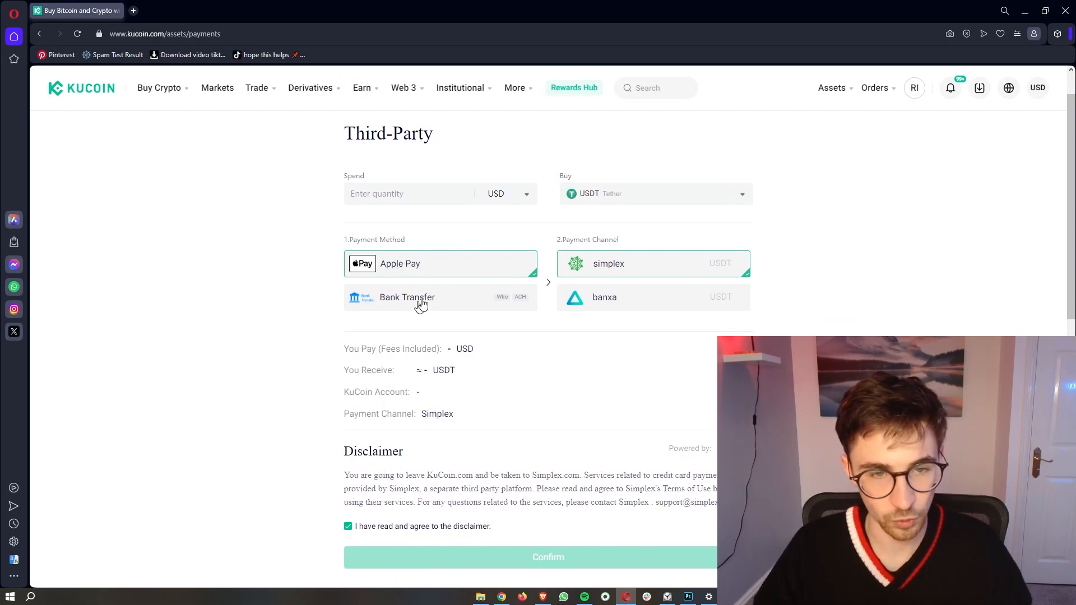
Step: Enter 100 to spend, keeping USD as the currency
click(402, 203)
click(483, 203)
scroll(502, 253, up, 2)
scroll(502, 253, down, 2)
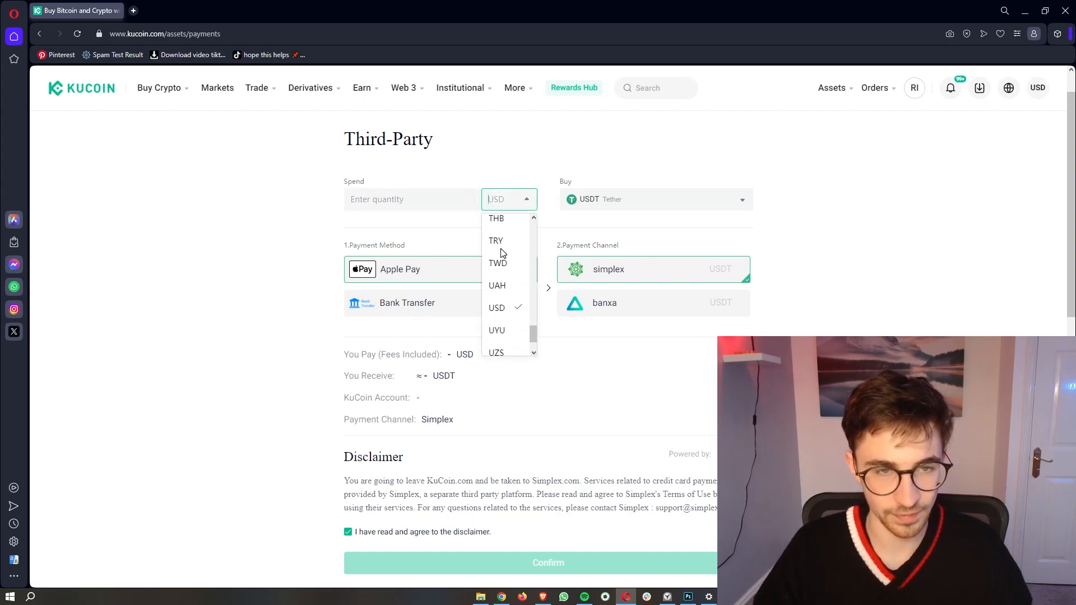
click(402, 198)
text(100)
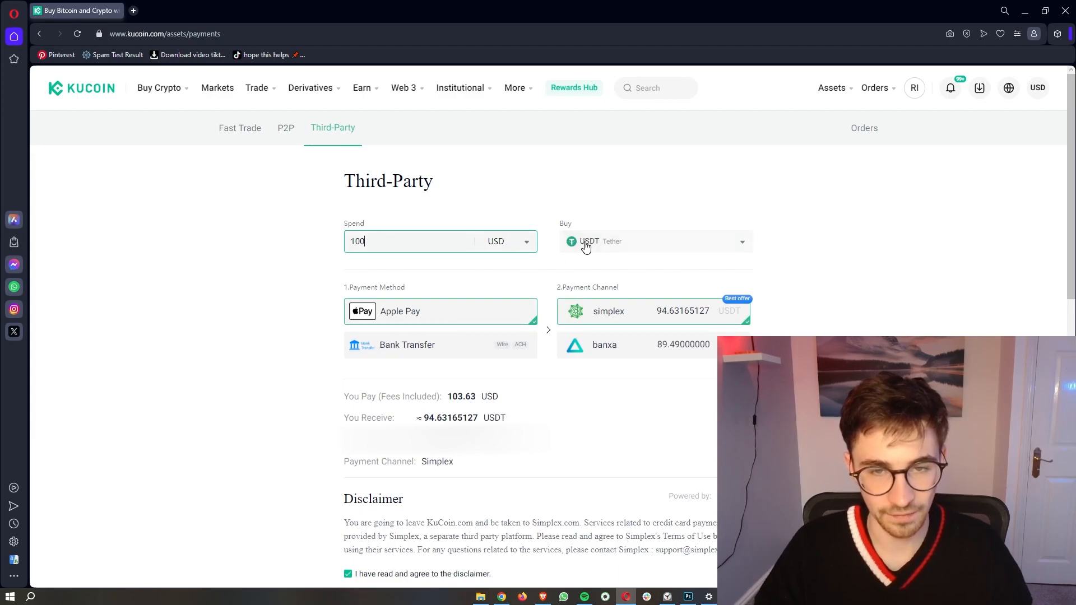
Step: Browse the list of coins to buy, keeping USDT selected
click(632, 244)
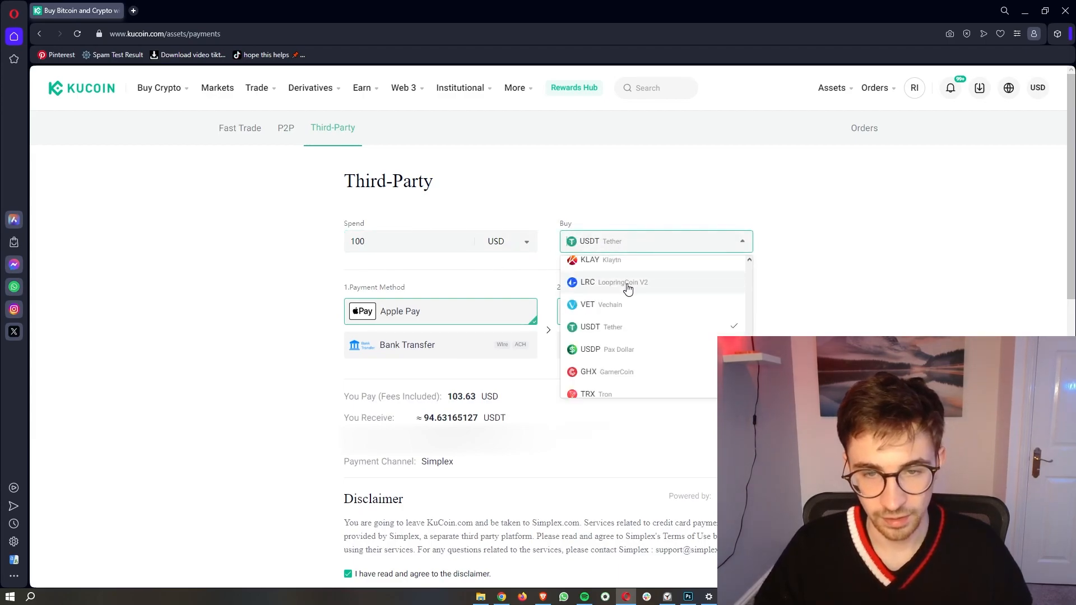
scroll(629, 289, up, 5)
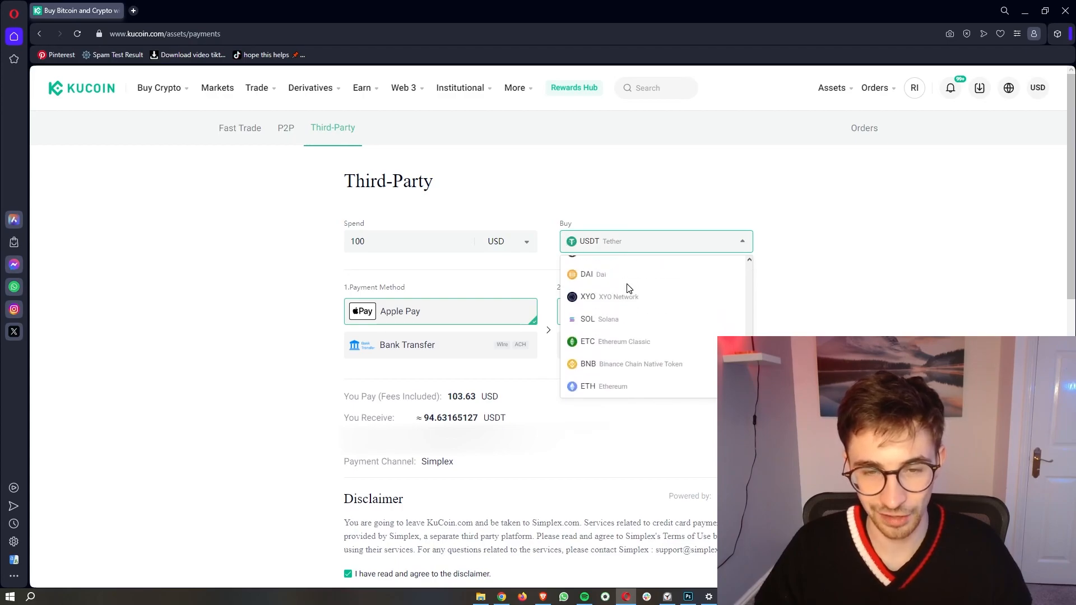
scroll(629, 289, up, 4)
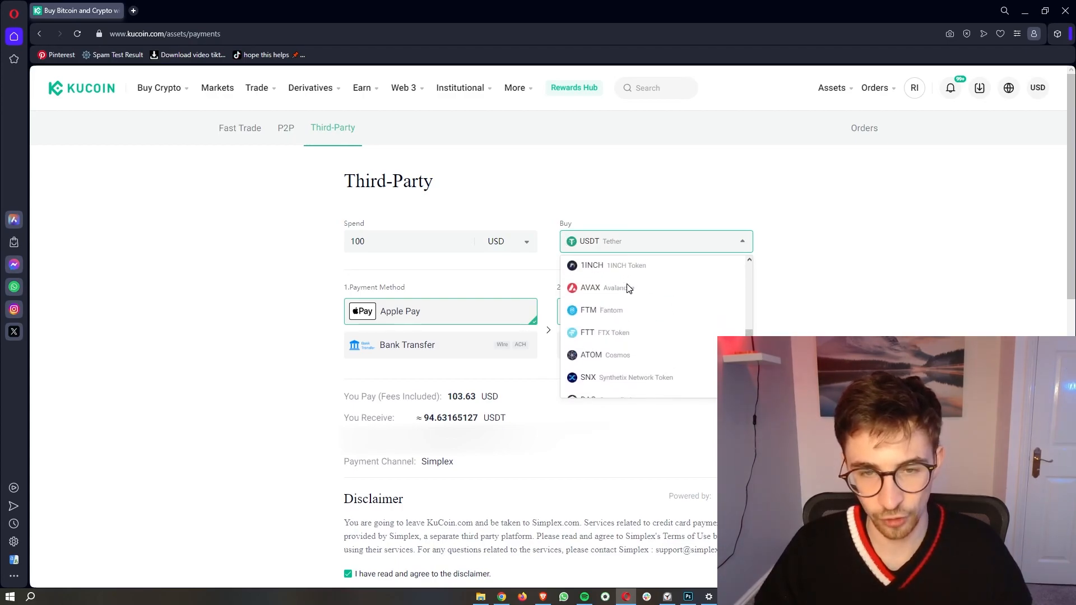
scroll(627, 289, up, 2)
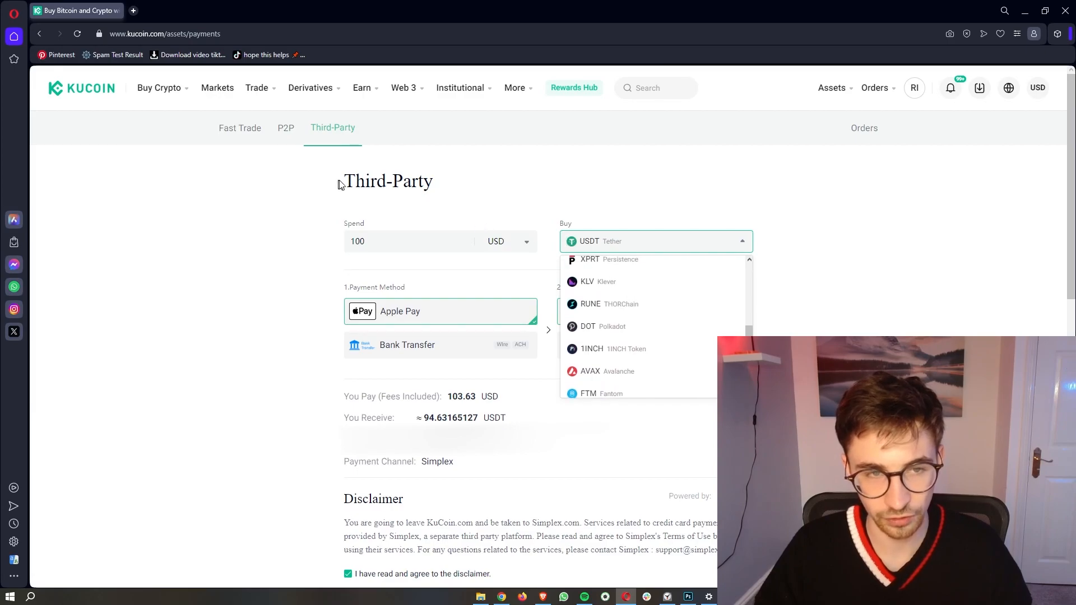
drag(338, 185, 440, 188)
click(622, 241)
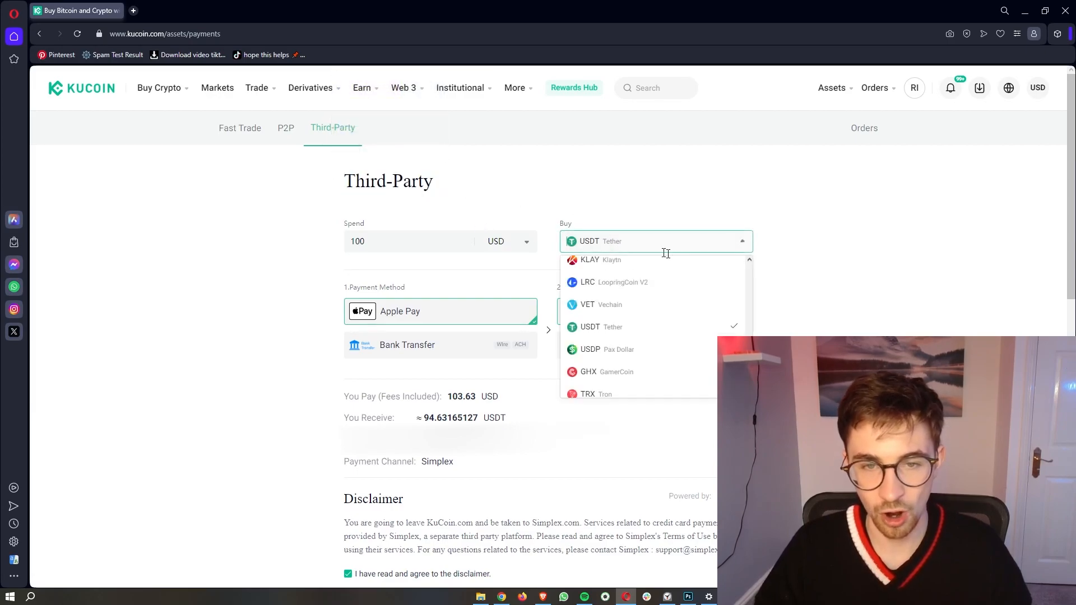
mouse_move(167, 92)
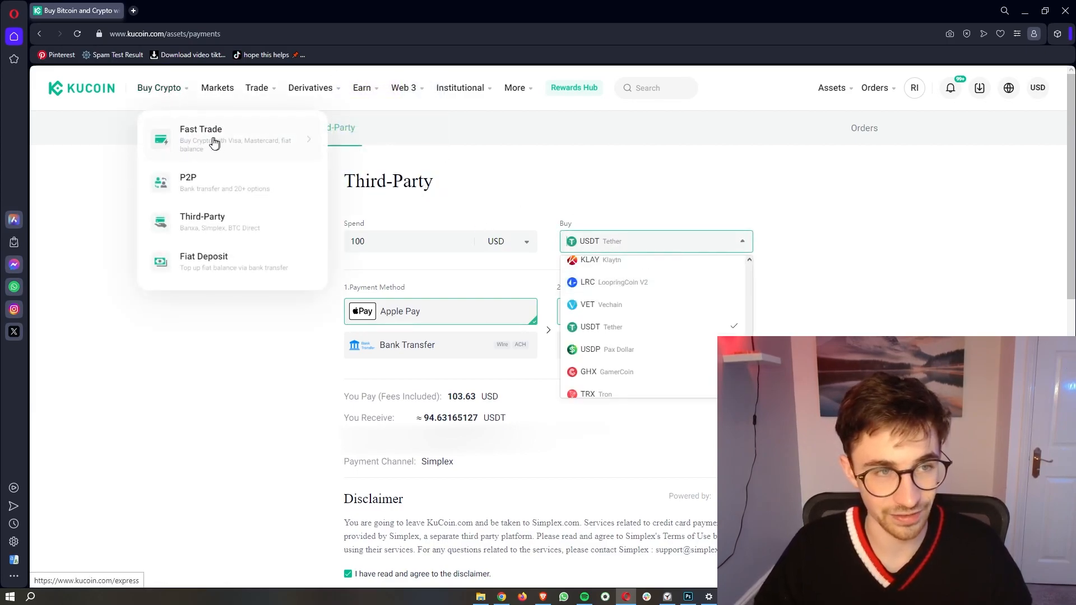
scroll(699, 337, down, 2)
scroll(700, 336, down, 4)
scroll(700, 336, up, 5)
scroll(700, 337, down, 5)
scroll(701, 337, up, 6)
scroll(700, 336, down, 6)
scroll(700, 336, down, 6)
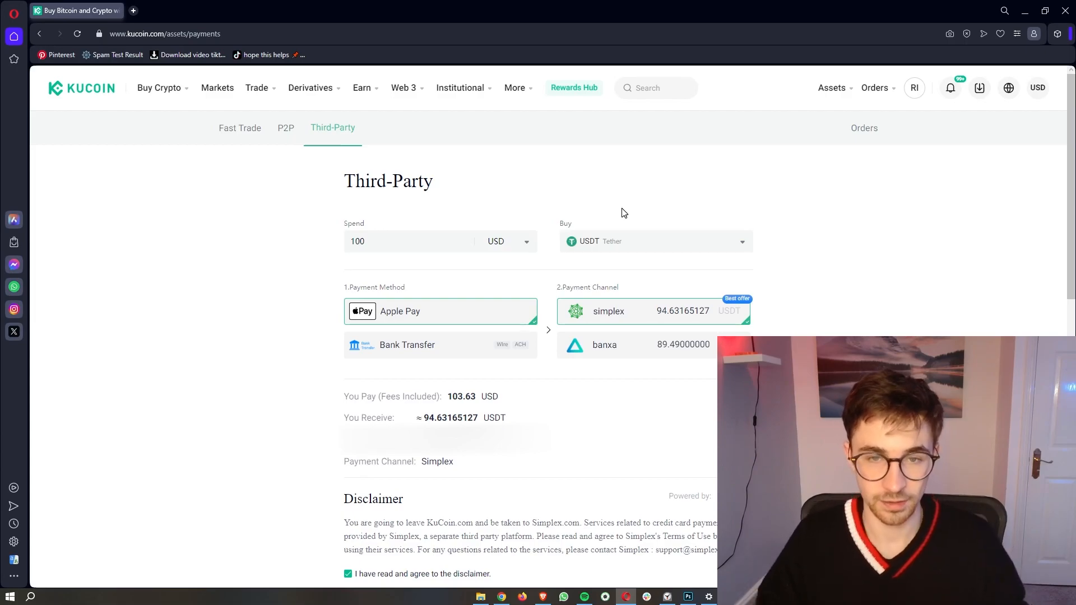
click(603, 246)
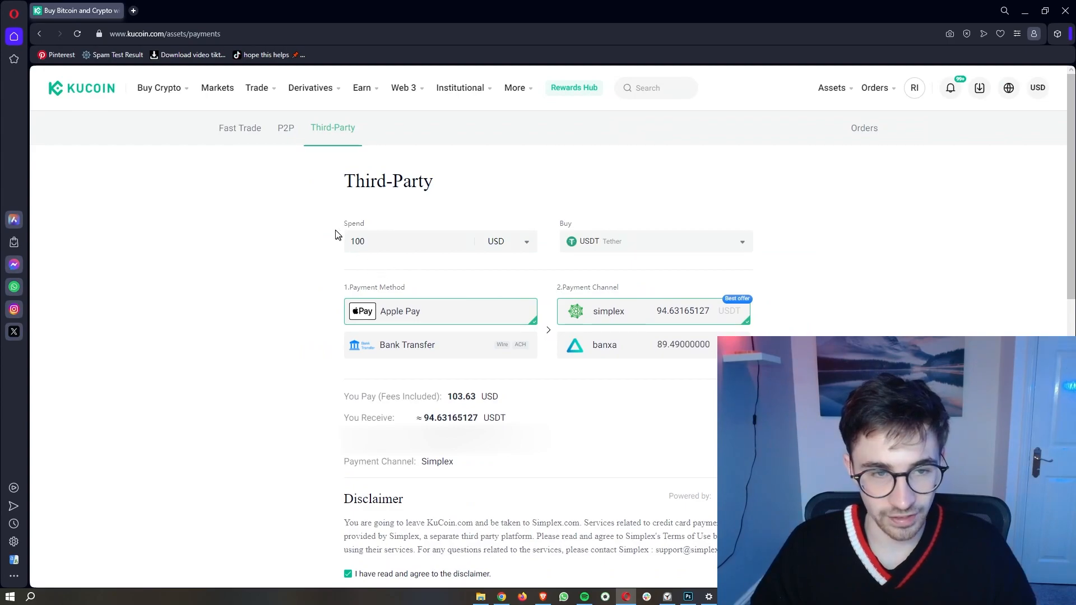
Step: Point out the Spend, Payment Method and Payment Channel fields
drag(349, 228, 369, 227)
click(520, 226)
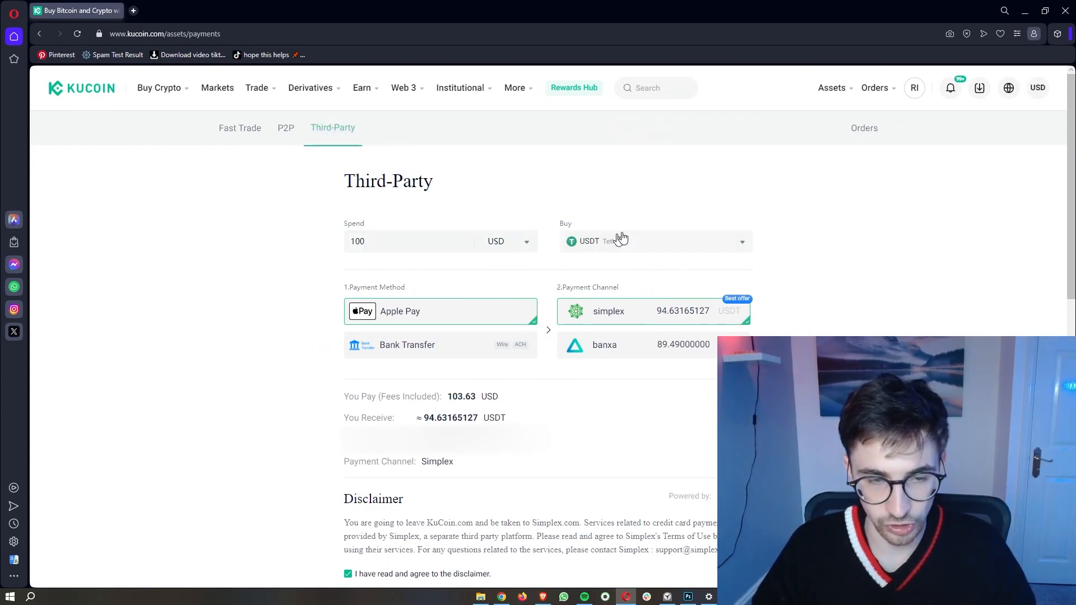
scroll(583, 305, down, 1)
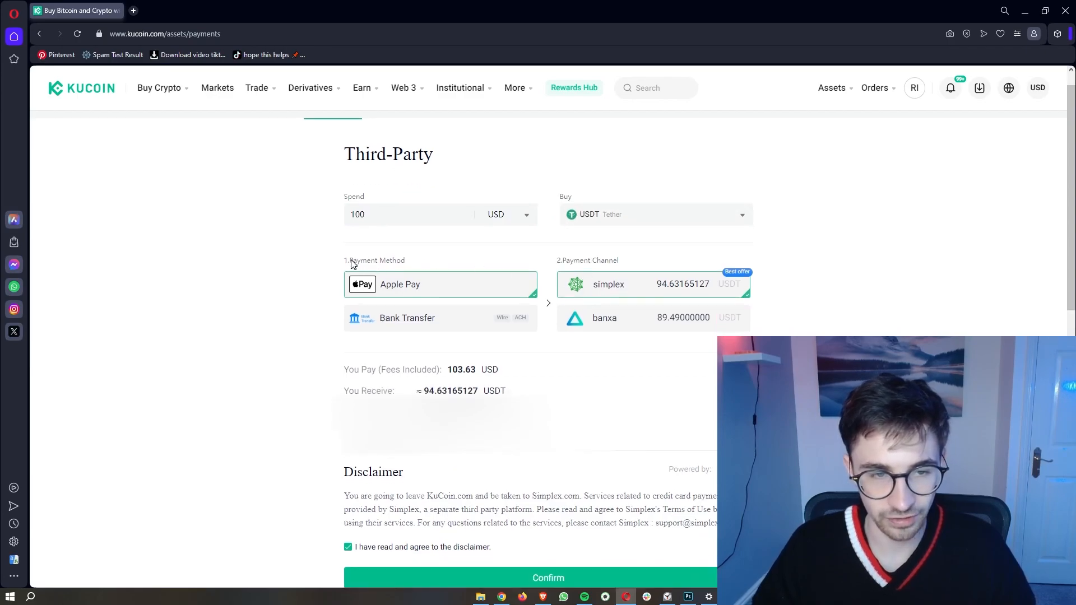
drag(351, 261, 406, 263)
click(445, 271)
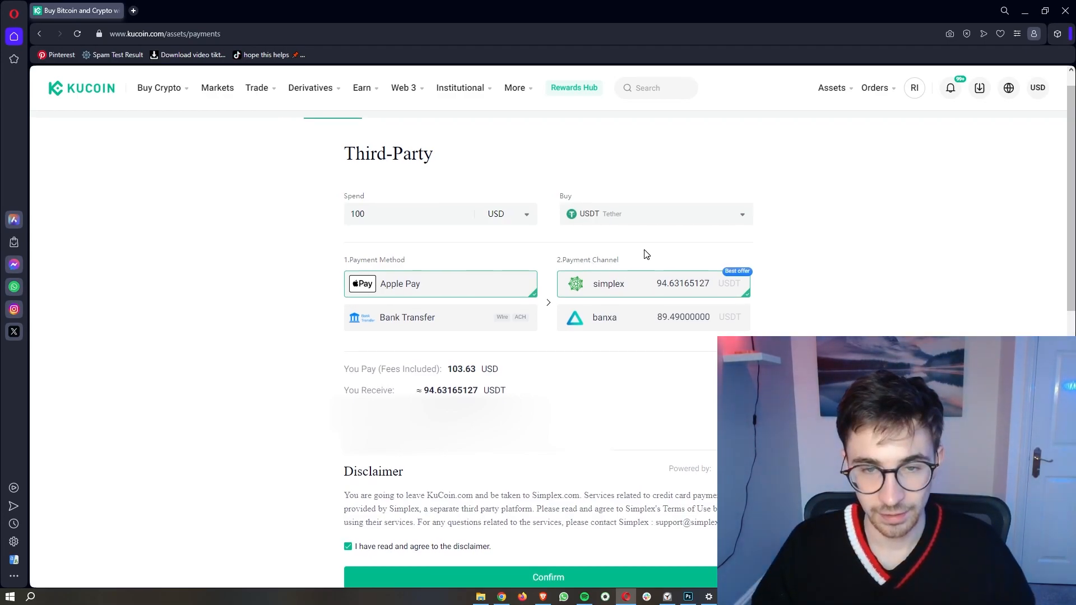
drag(566, 260, 626, 261)
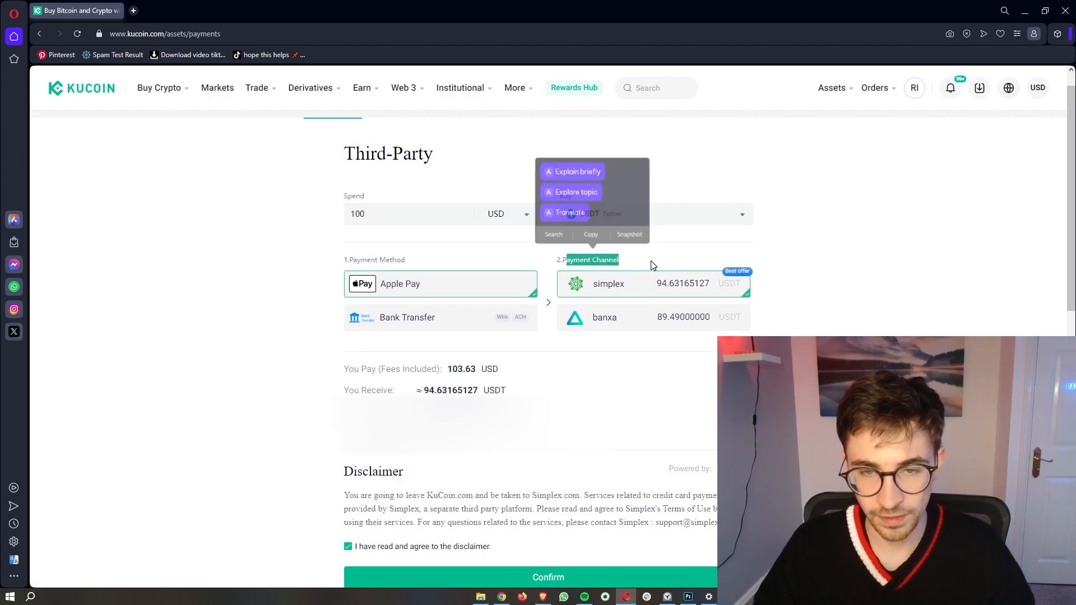
click(650, 262)
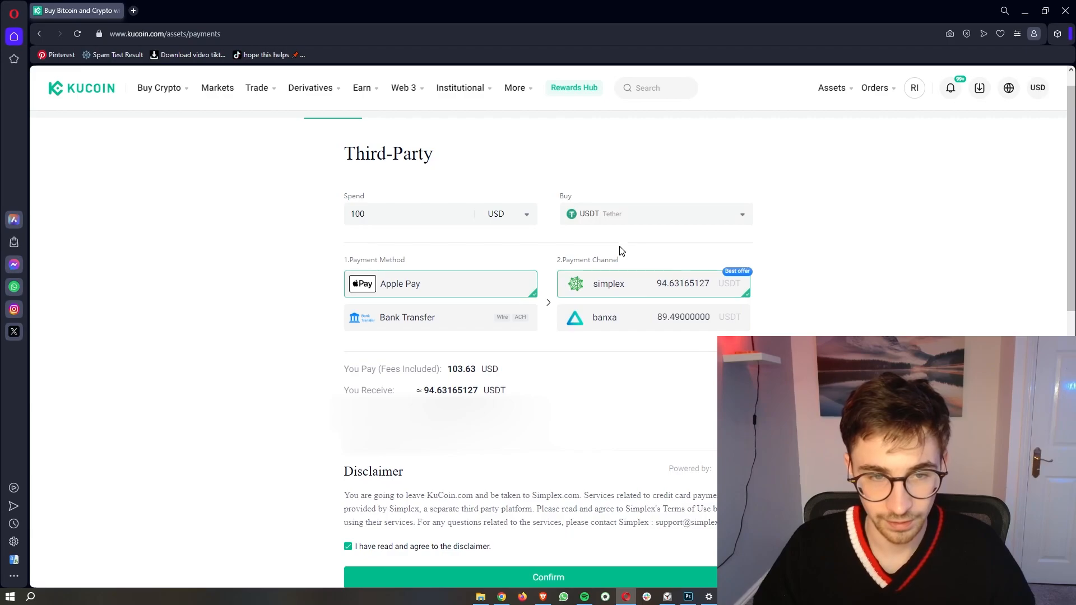
Step: Compare channel quotes: simplex gives 94.63165127 USDT versus banxa's 89.49 USDT
drag(596, 283, 627, 288)
click(566, 247)
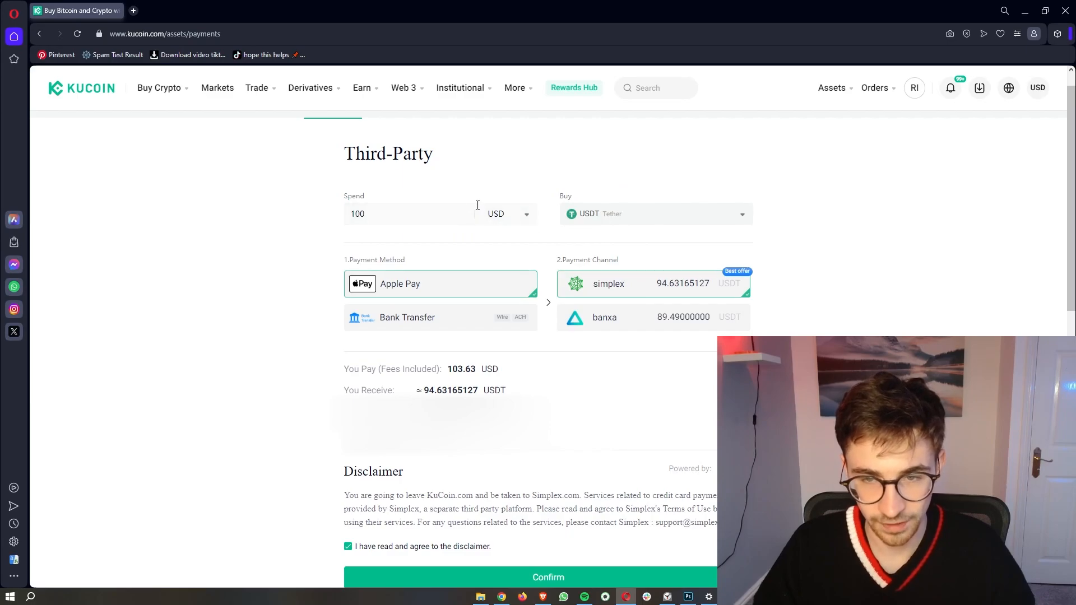
drag(650, 285, 714, 287)
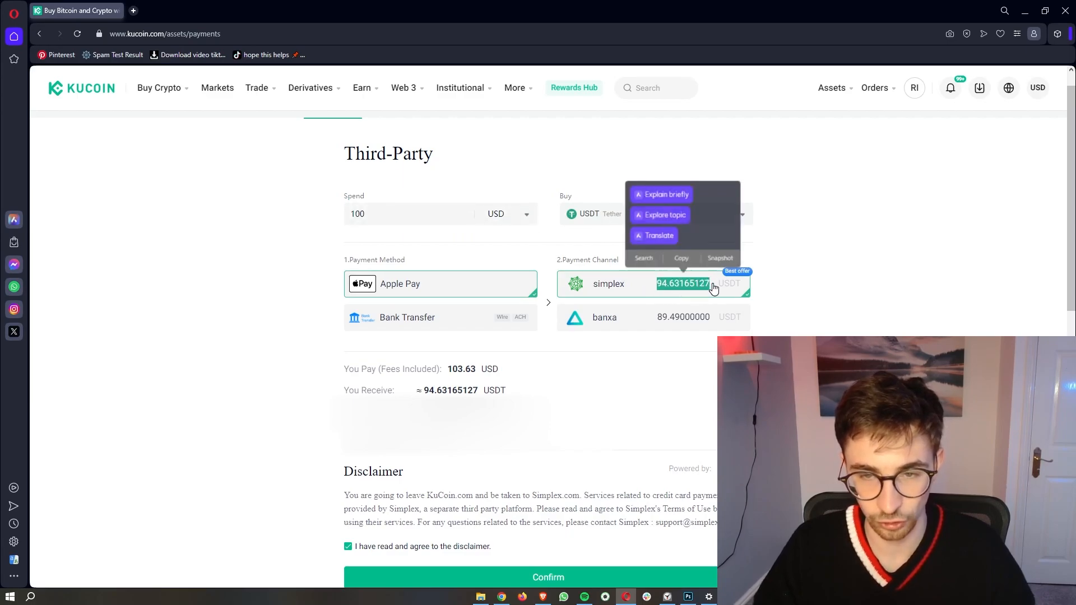
click(785, 303)
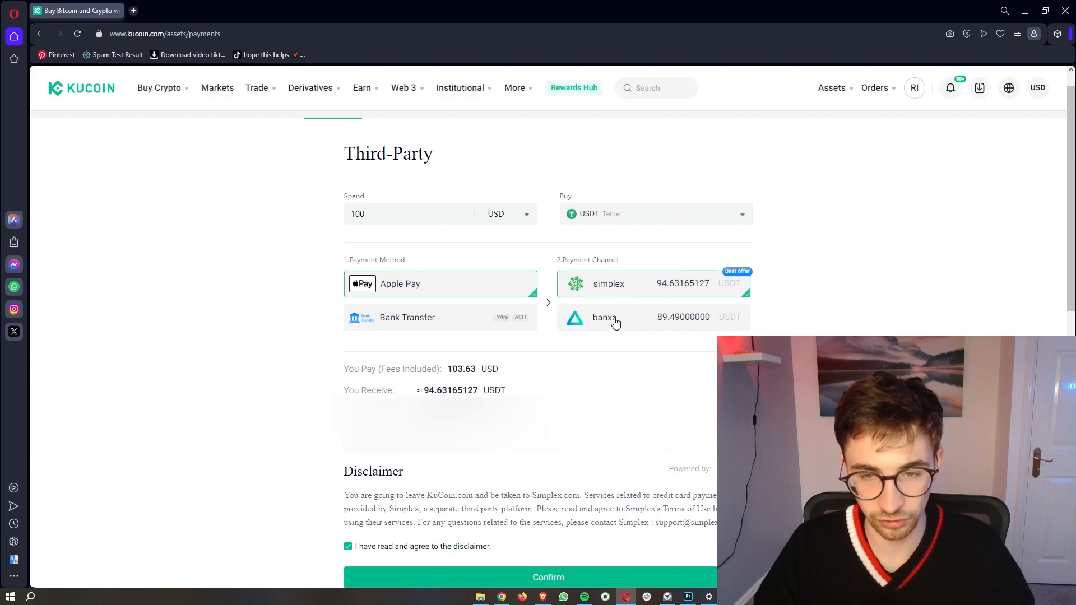
drag(655, 319, 711, 325)
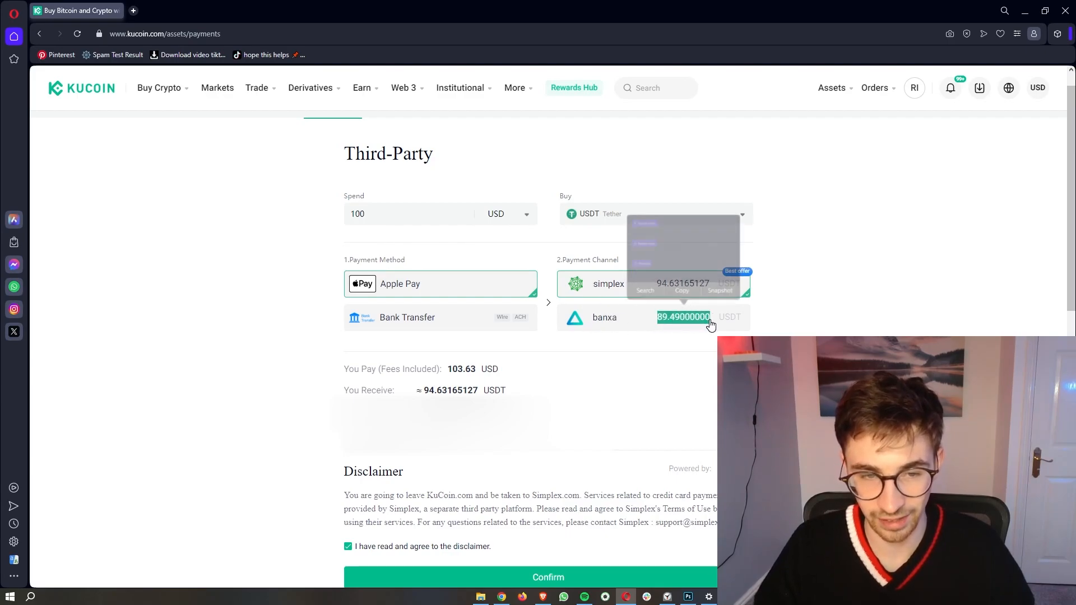
click(729, 328)
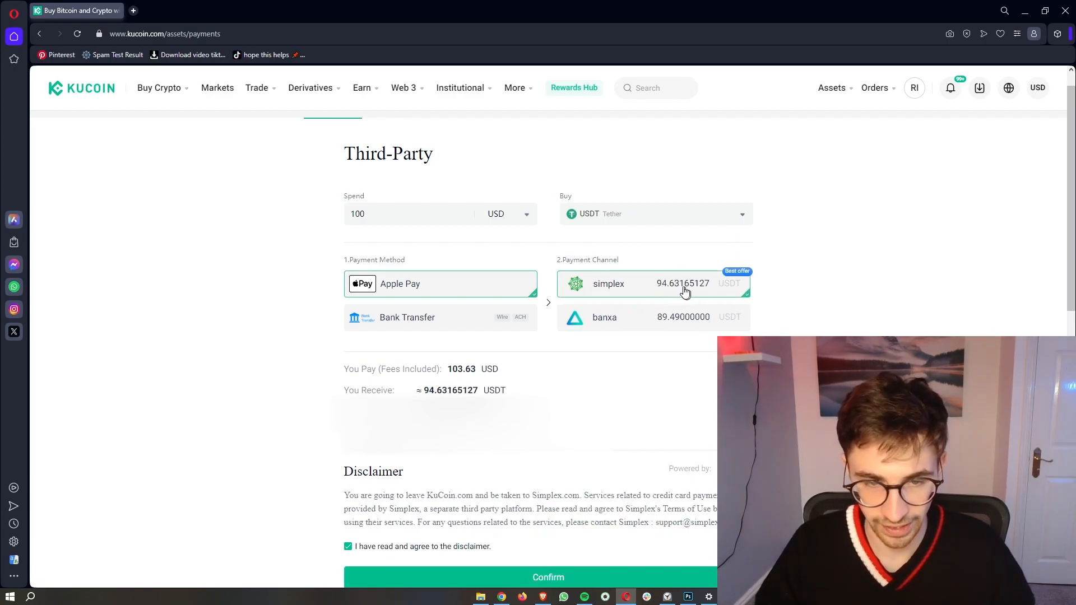
Step: Toggle payment between Bank Transfer and Apple Pay, settling on Bank Transfer with the Legend Trading channel
click(429, 323)
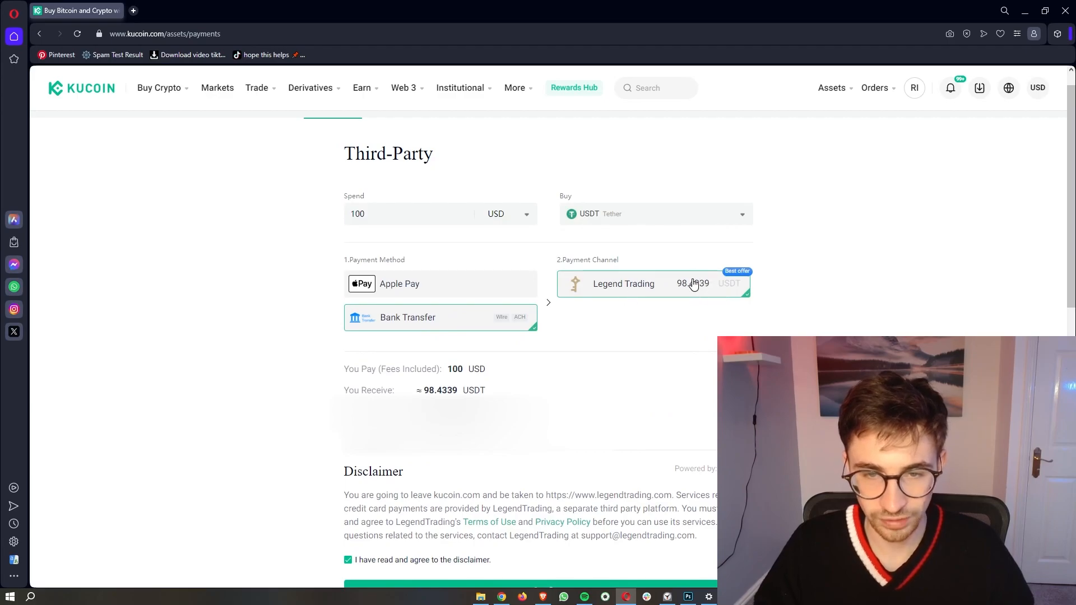
drag(591, 288, 707, 291)
click(702, 319)
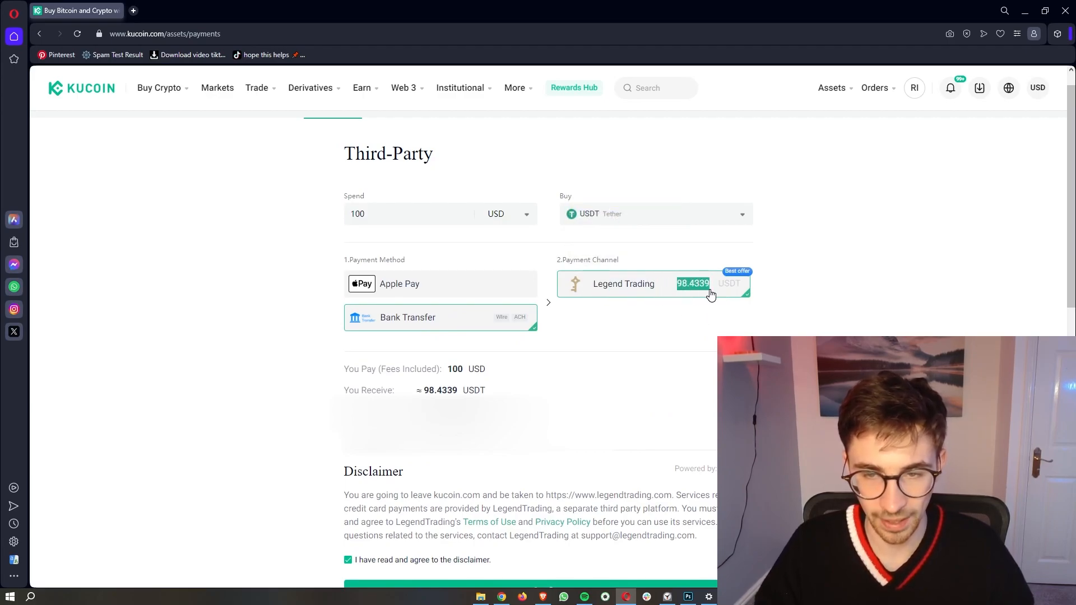
click(732, 281)
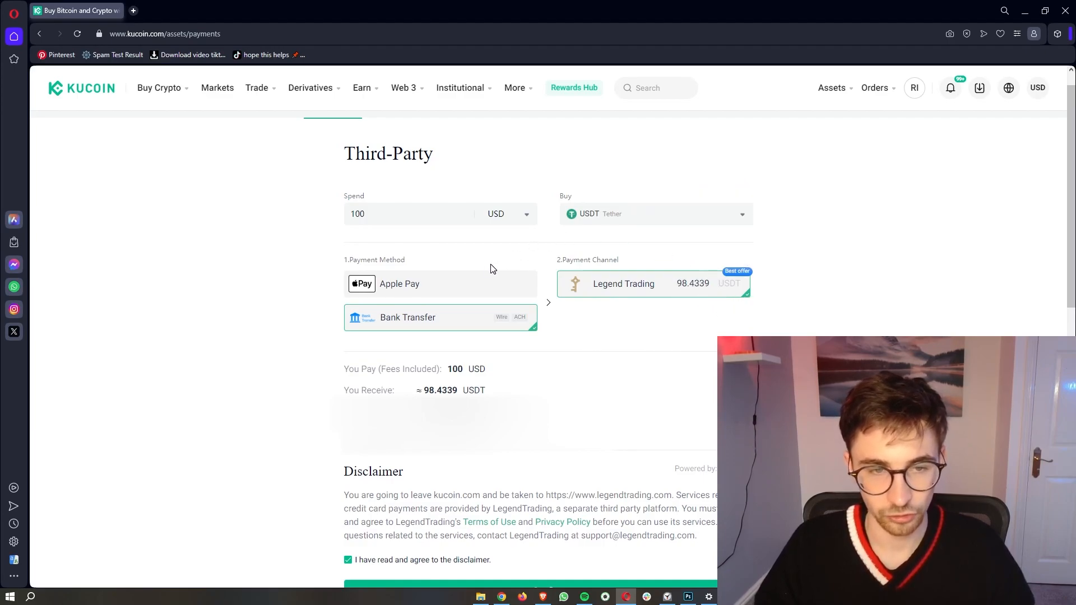
click(471, 287)
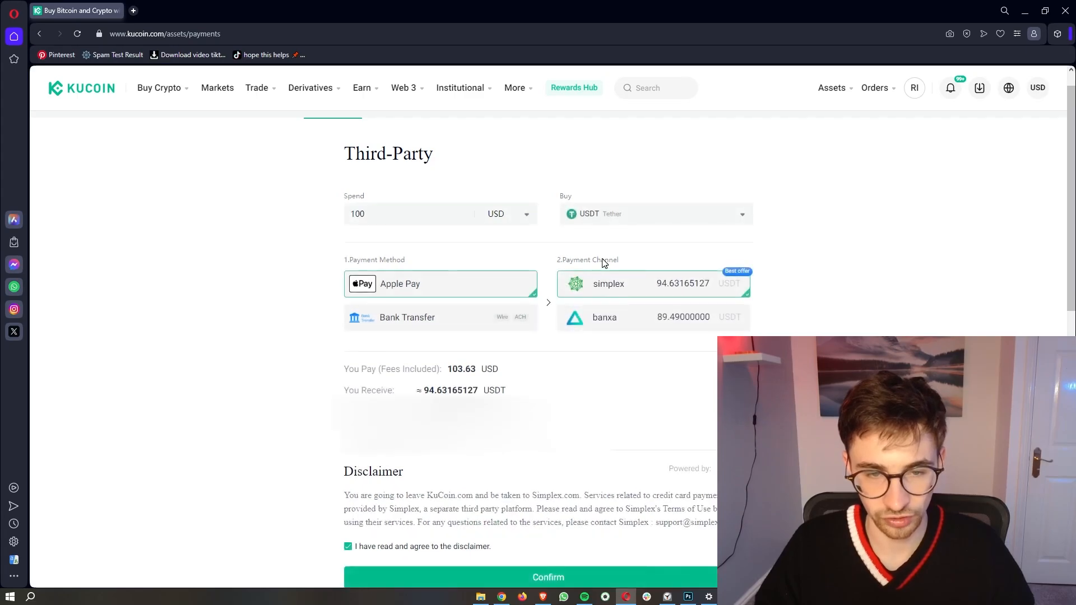
click(457, 310)
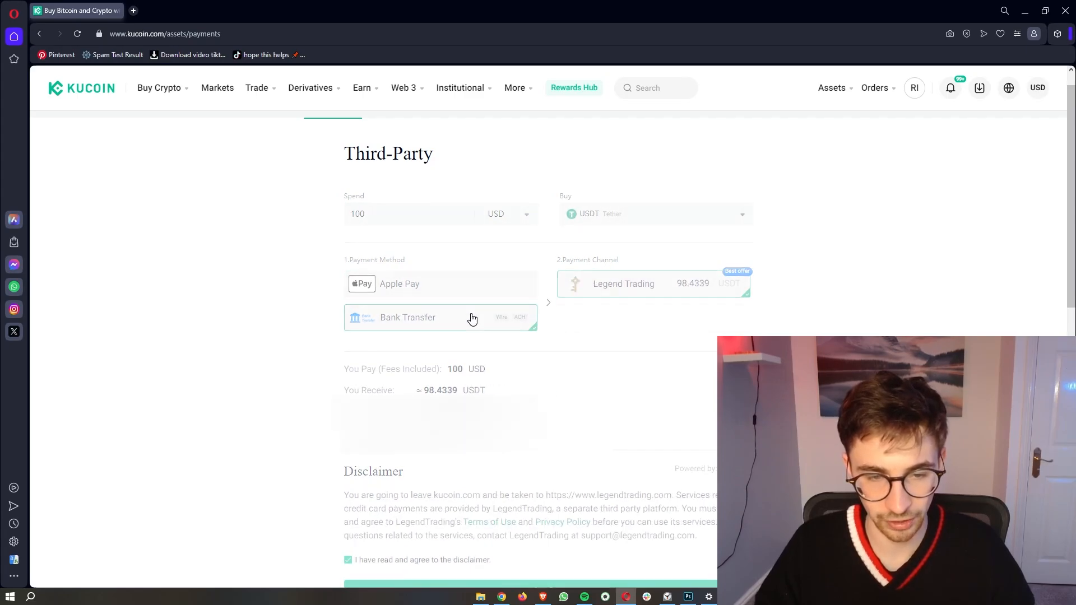
scroll(478, 278, down, 2)
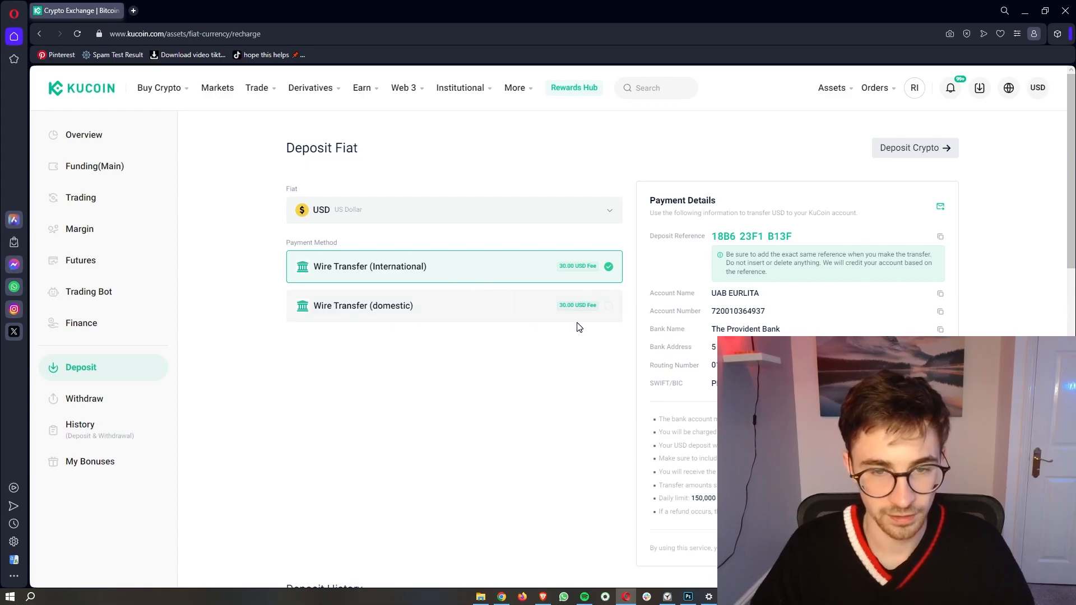
scroll(607, 338, up, 4)
scroll(607, 337, right, 1)
scroll(607, 337, up, 3)
scroll(606, 337, up, 1)
scroll(607, 337, down, 5)
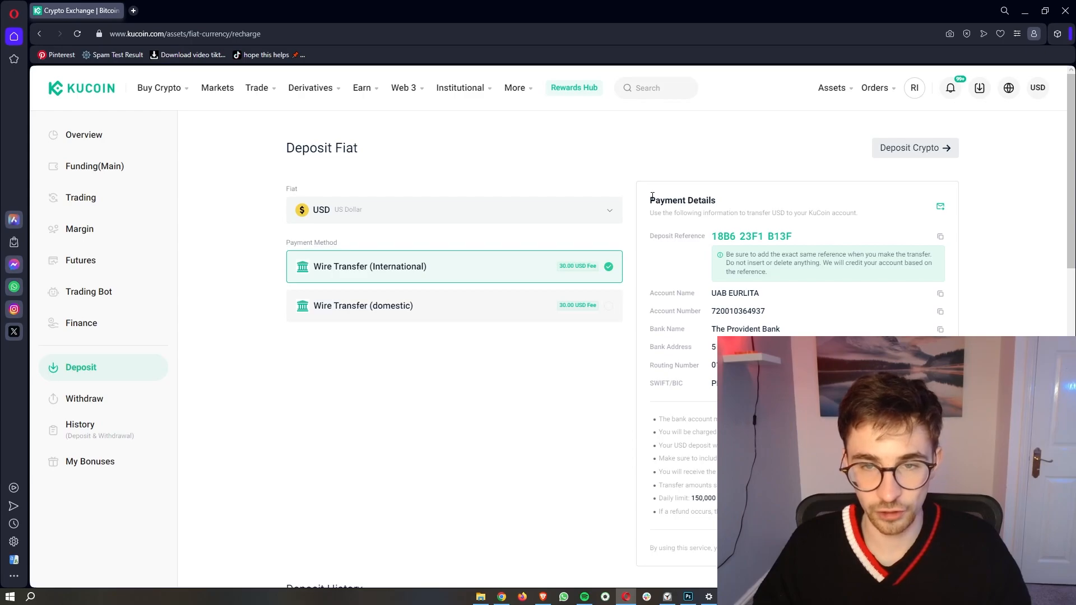
drag(652, 196, 729, 203)
click(742, 205)
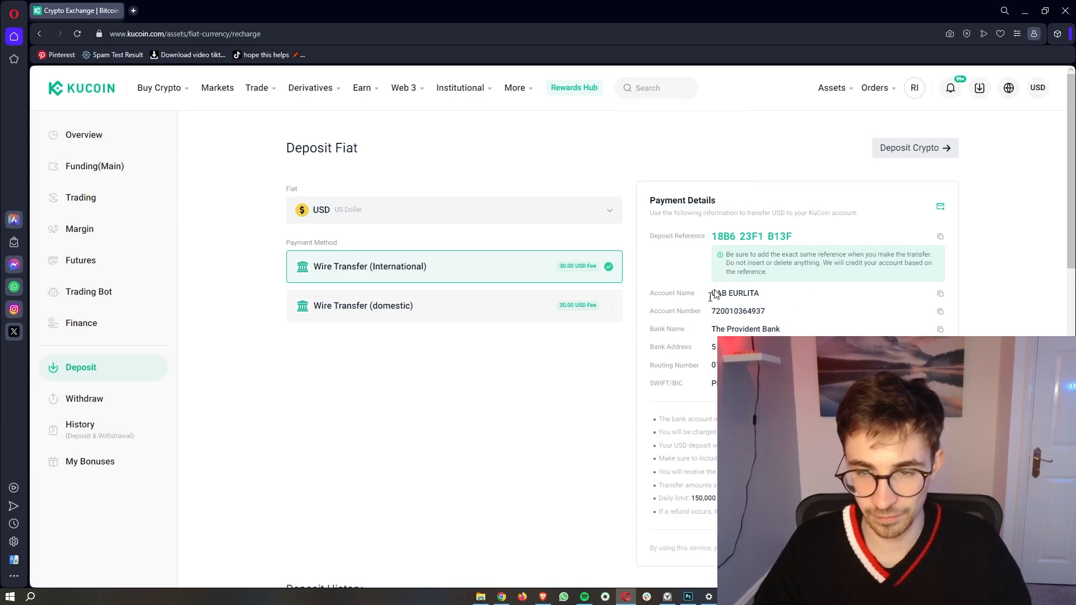
scroll(807, 386, up, 5)
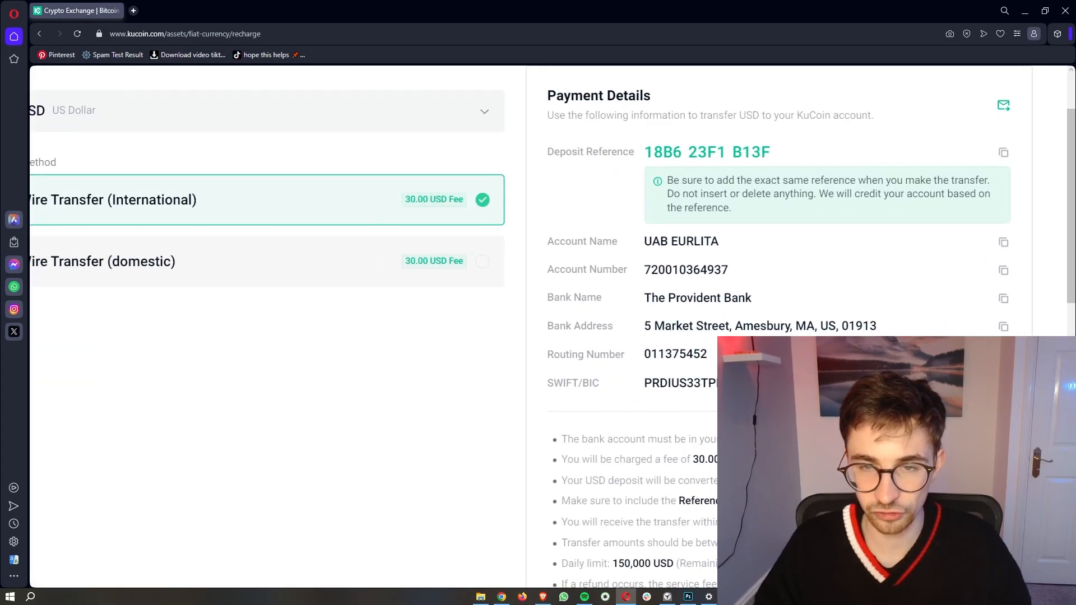
scroll(807, 386, right, 3)
drag(409, 172, 653, 174)
click(651, 175)
drag(506, 174, 650, 182)
click(653, 182)
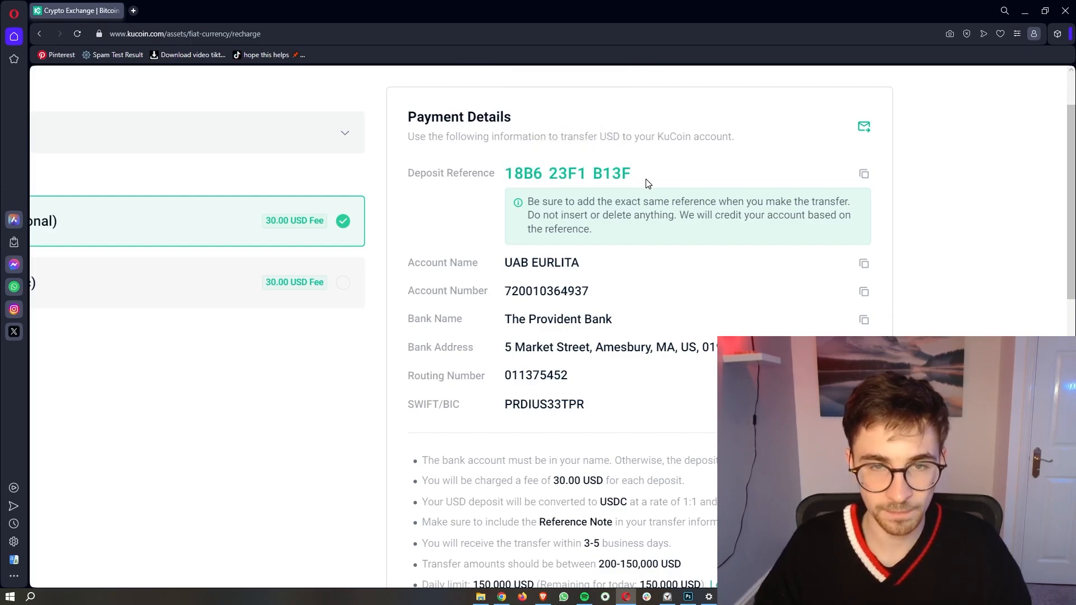
scroll(735, 236, down, 5)
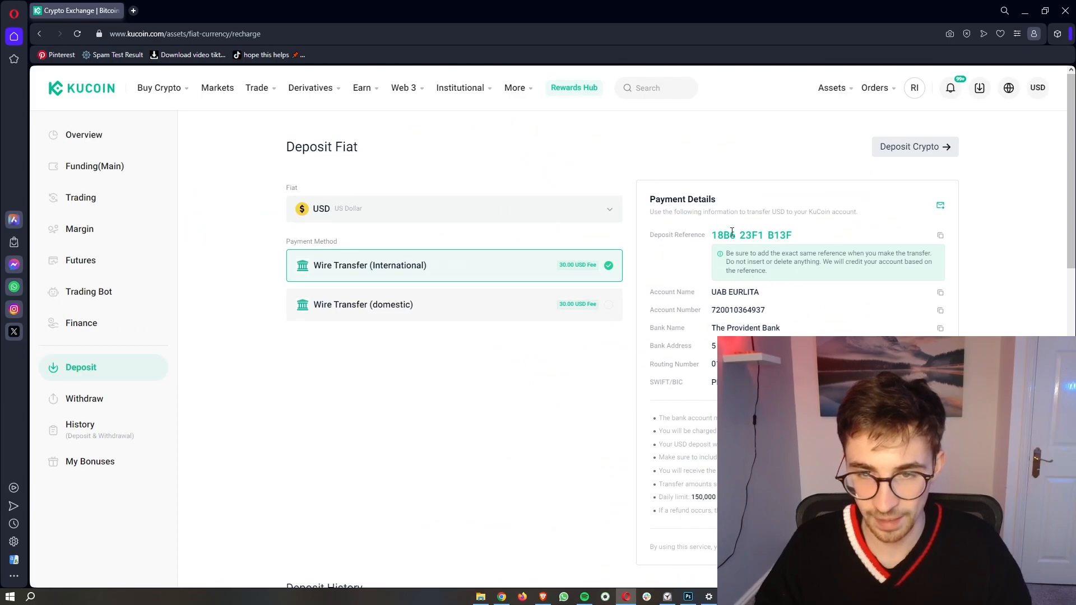
Step: Point out the USD wire deposit reference code, then head to the Buy Crypto menu
drag(709, 235, 798, 241)
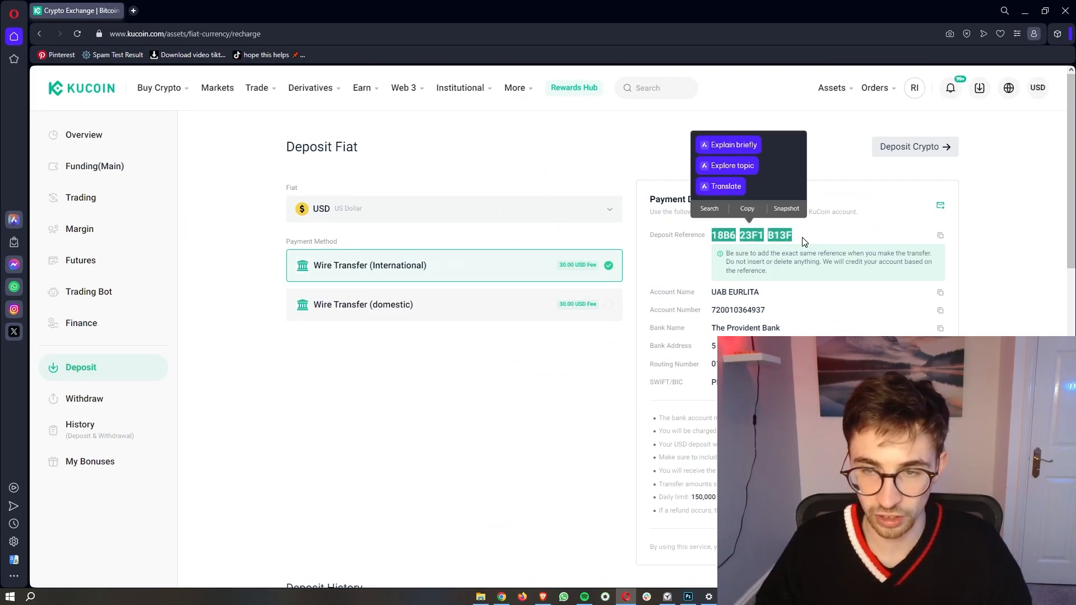
click(808, 242)
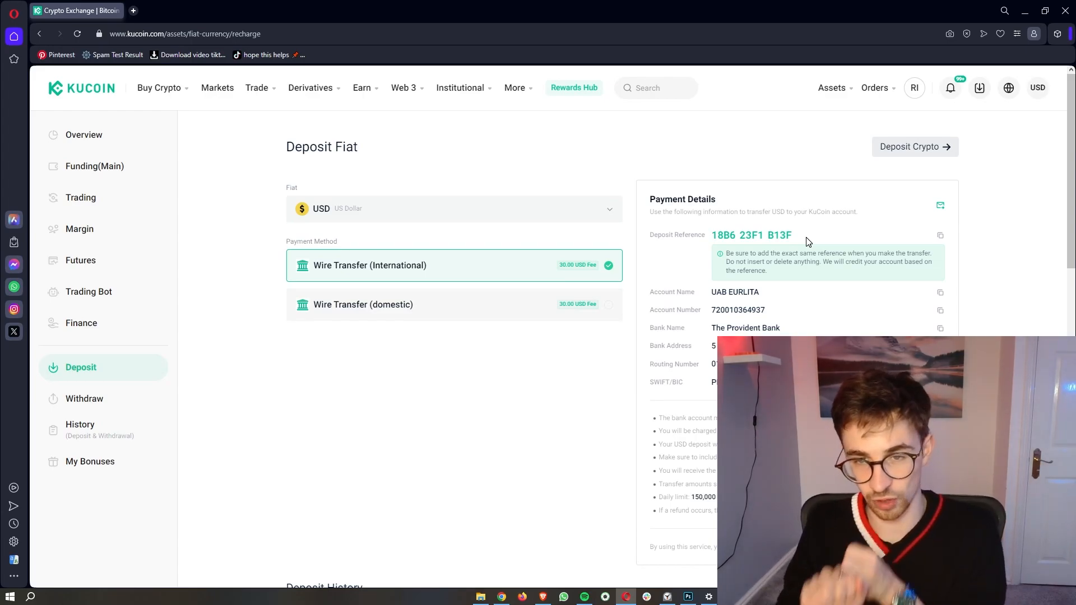
mouse_move(162, 90)
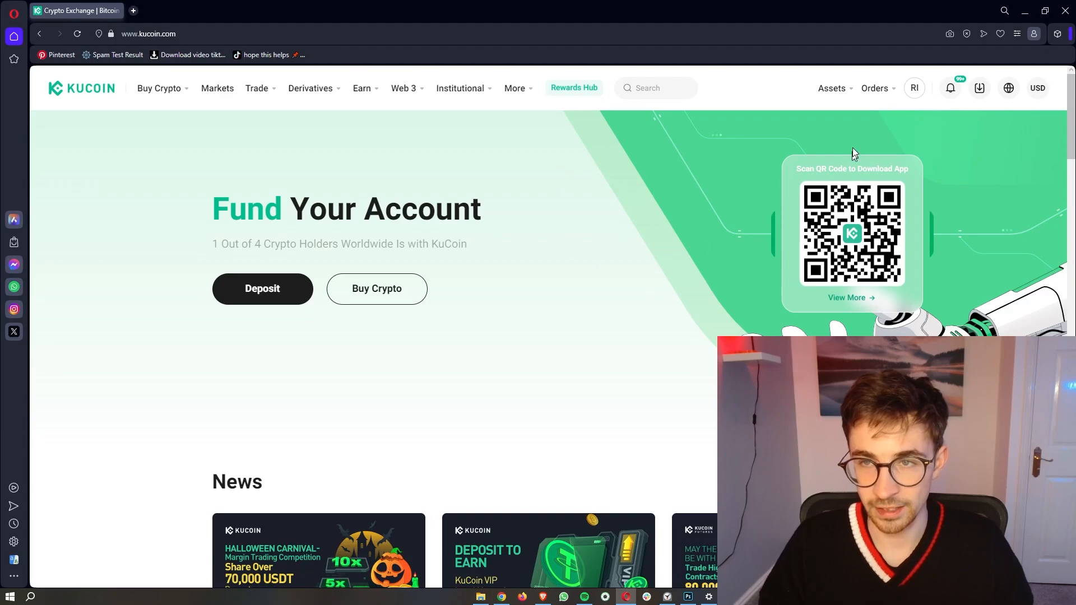
Step: Open Deposit Crypto from Assets > Overview, where USDT is preselected and no network chosen
mouse_move(835, 96)
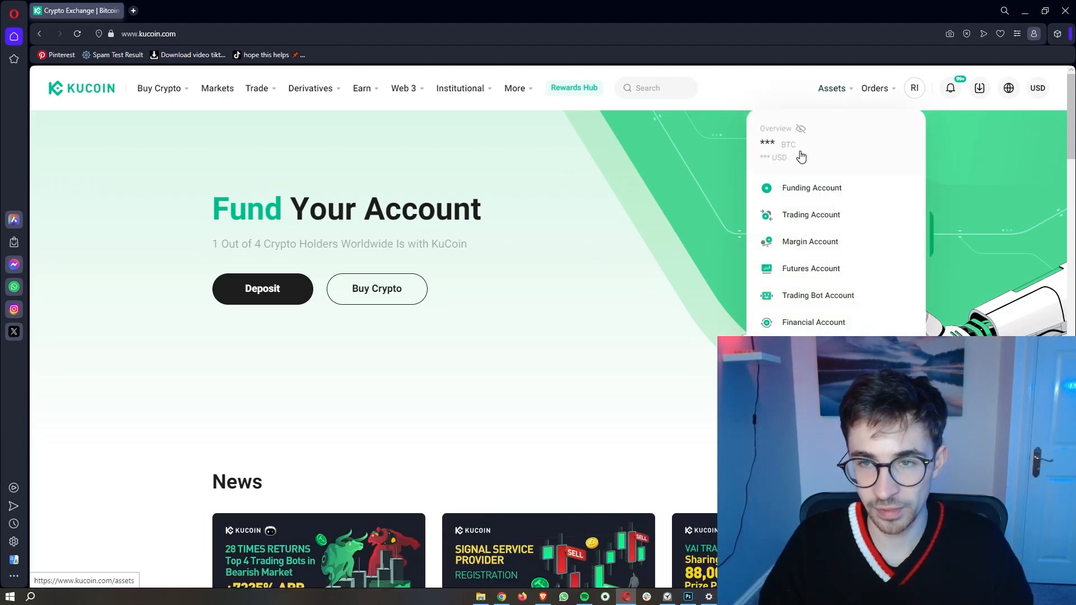
click(776, 135)
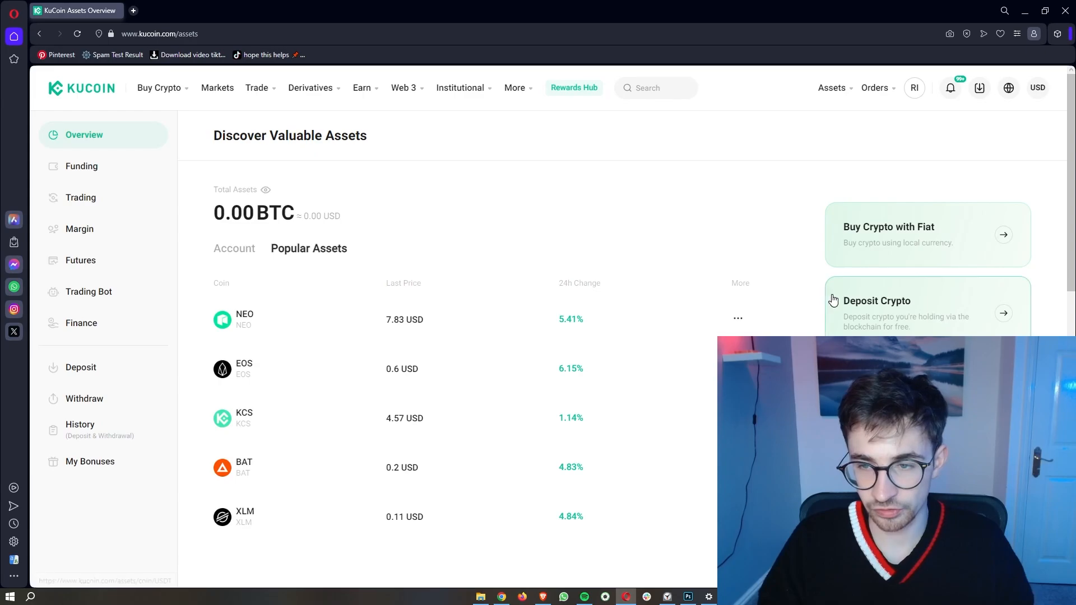
drag(845, 305, 911, 308)
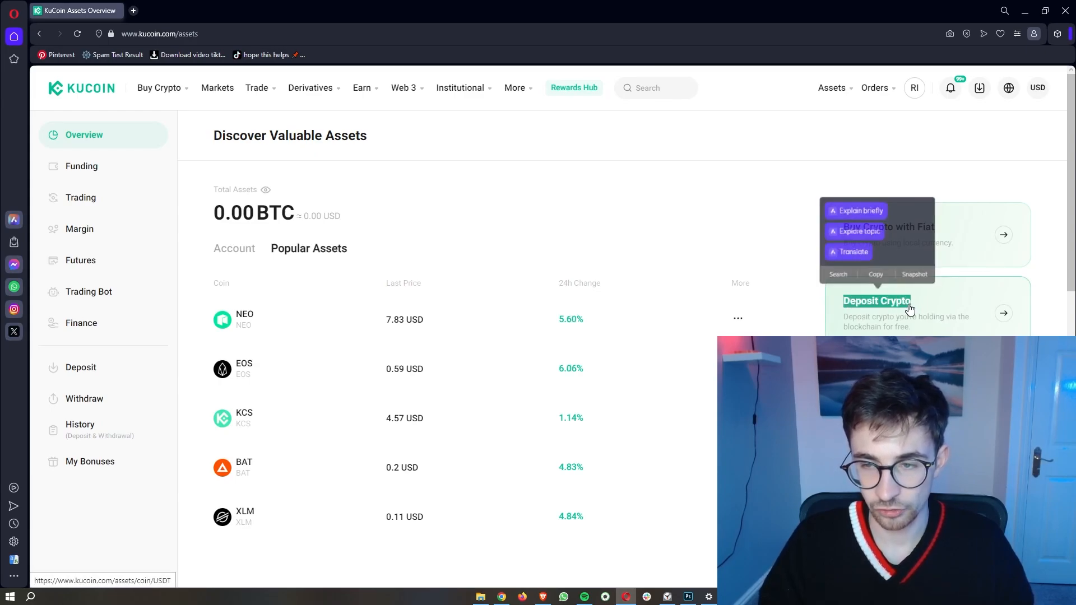
click(897, 313)
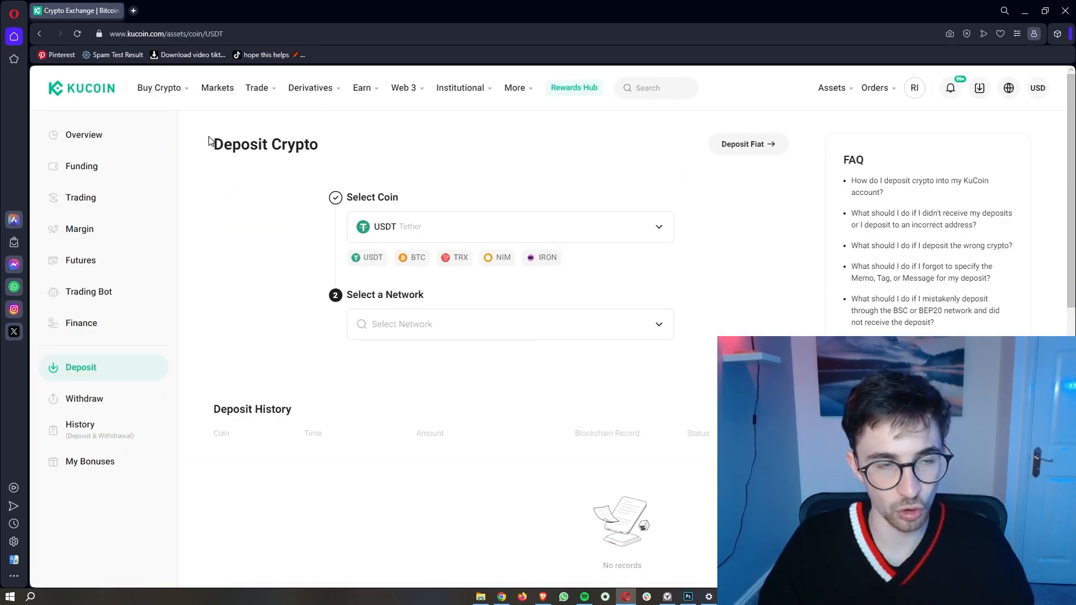
drag(208, 140, 336, 146)
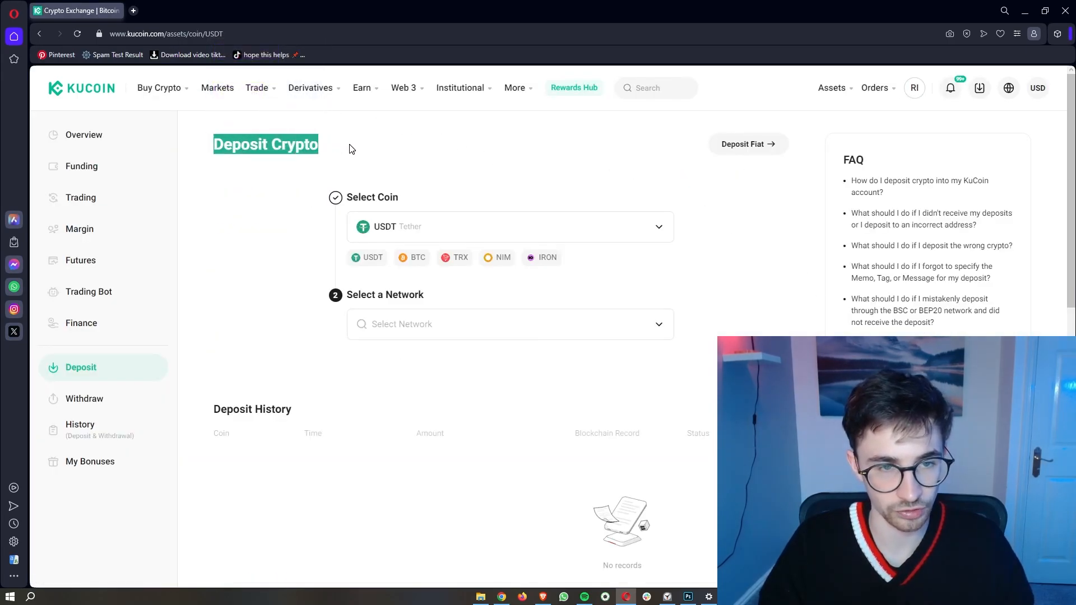
click(350, 149)
drag(347, 199, 402, 203)
click(409, 205)
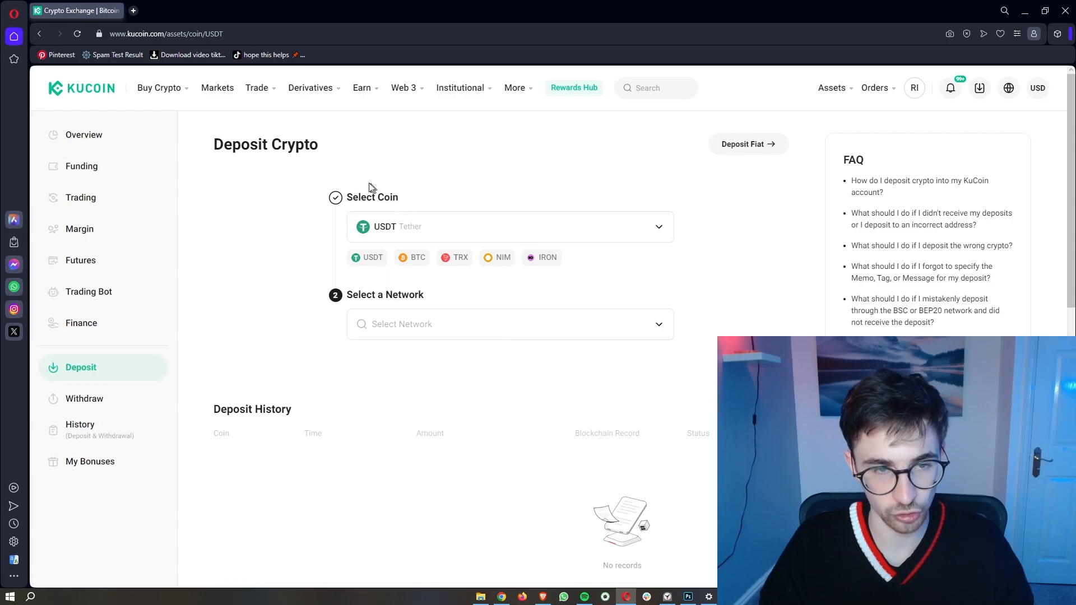
Step: Search 'ltc' and choose LTC Litecoin as the deposit coin
click(429, 227)
click(475, 238)
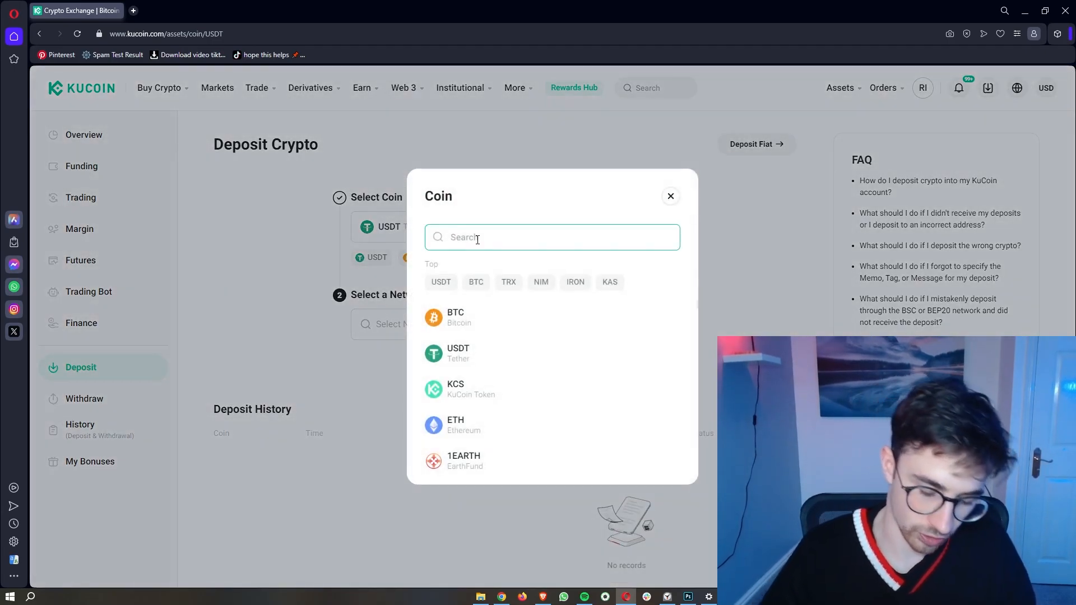
text(ltc)
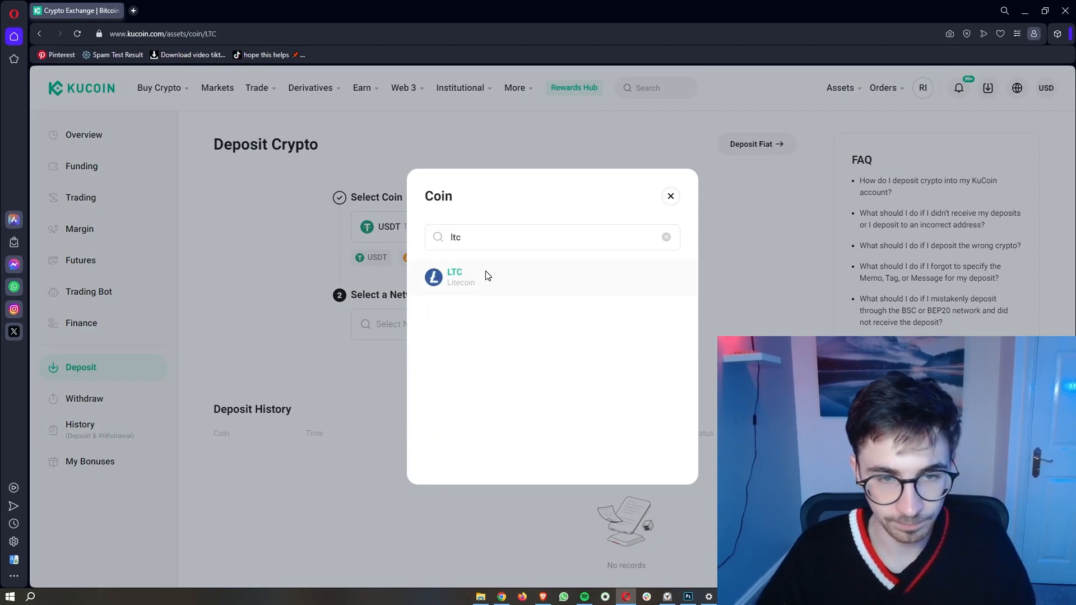
click(487, 275)
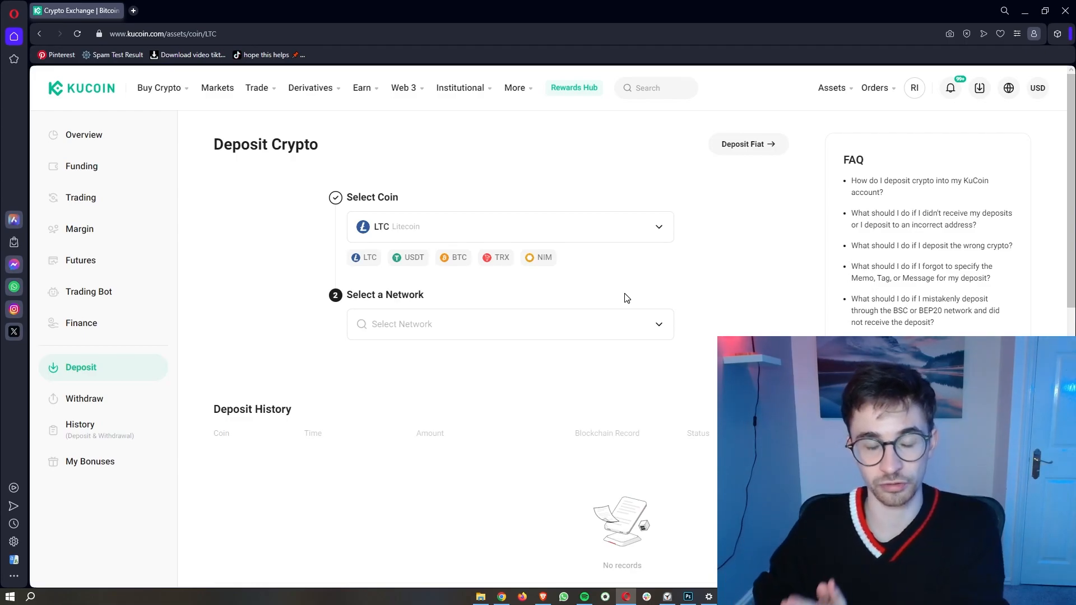
Step: Select the LTC network for the deposit
triple_click(348, 199)
drag(348, 199, 464, 187)
click(387, 247)
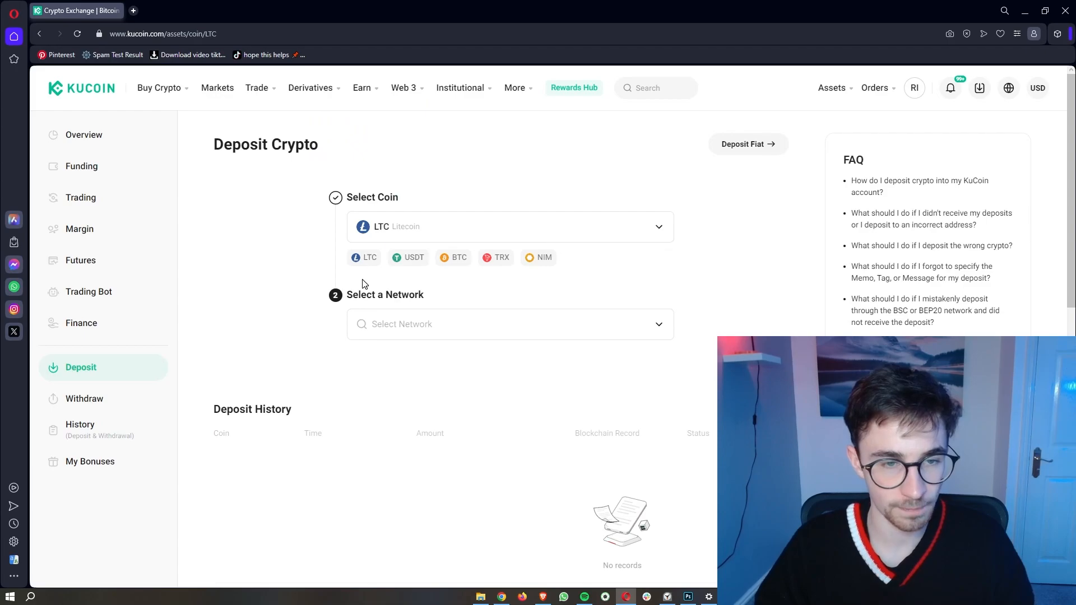
drag(348, 299, 437, 298)
click(445, 316)
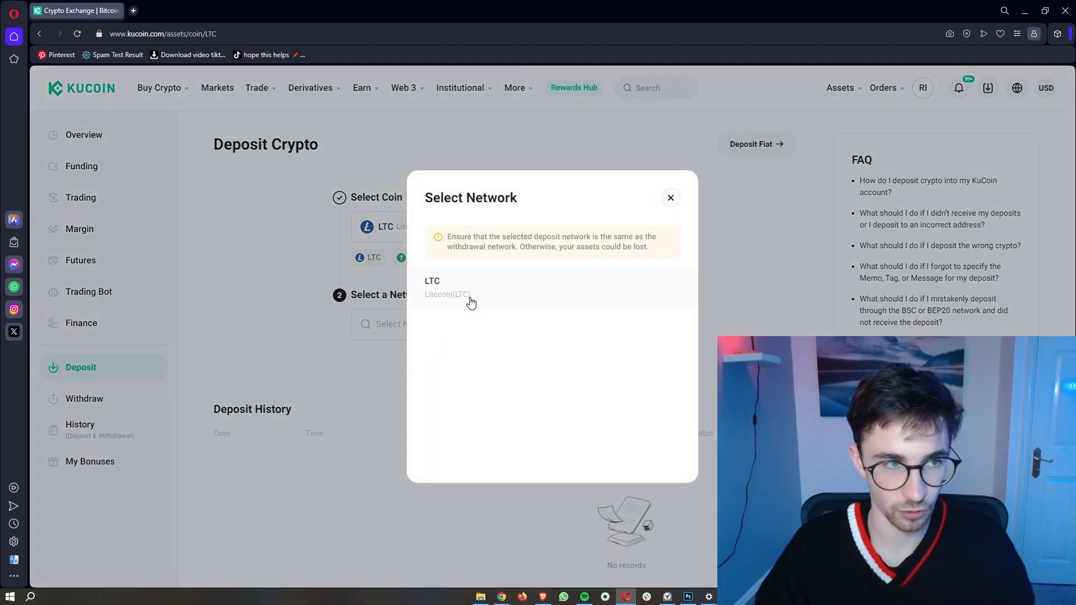
click(471, 302)
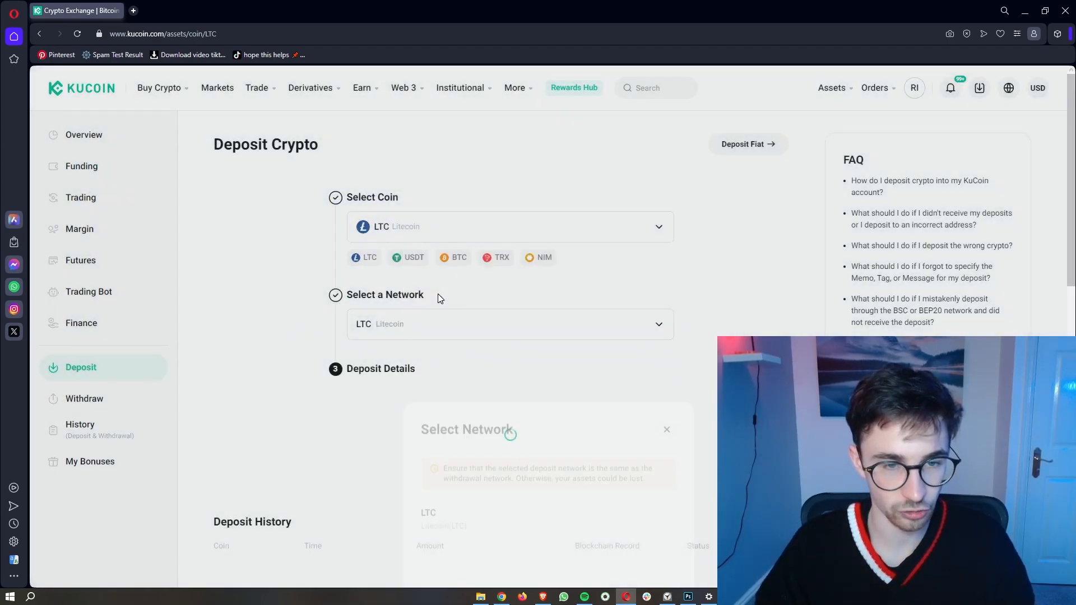
Step: Copy the LTC deposit address from Deposit Details and switch to the Binance wallet
scroll(486, 331, down, 1)
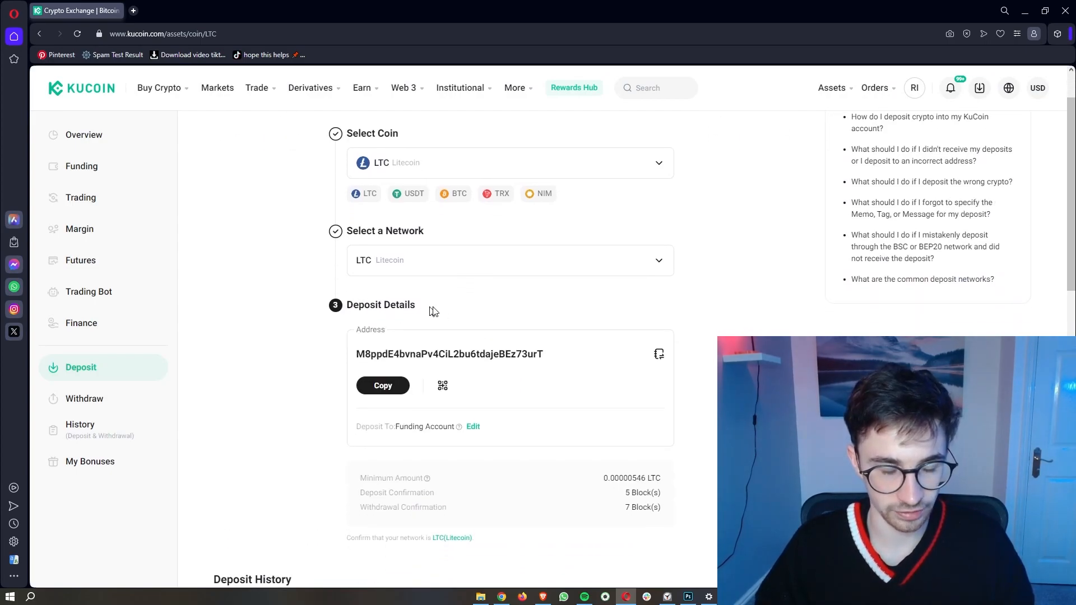
drag(357, 354, 554, 363)
click(554, 364)
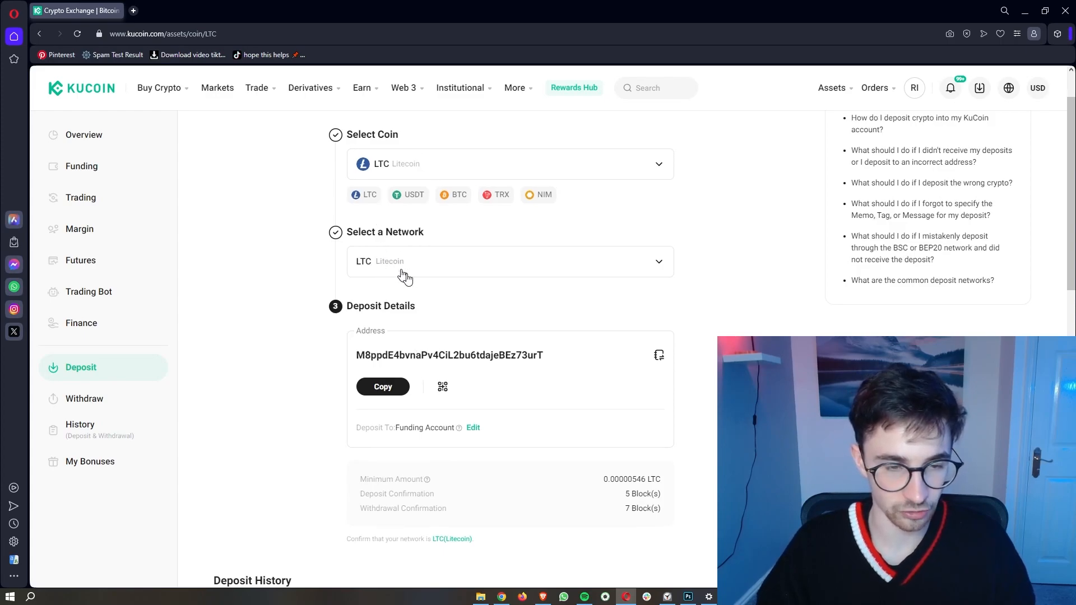
click(385, 392)
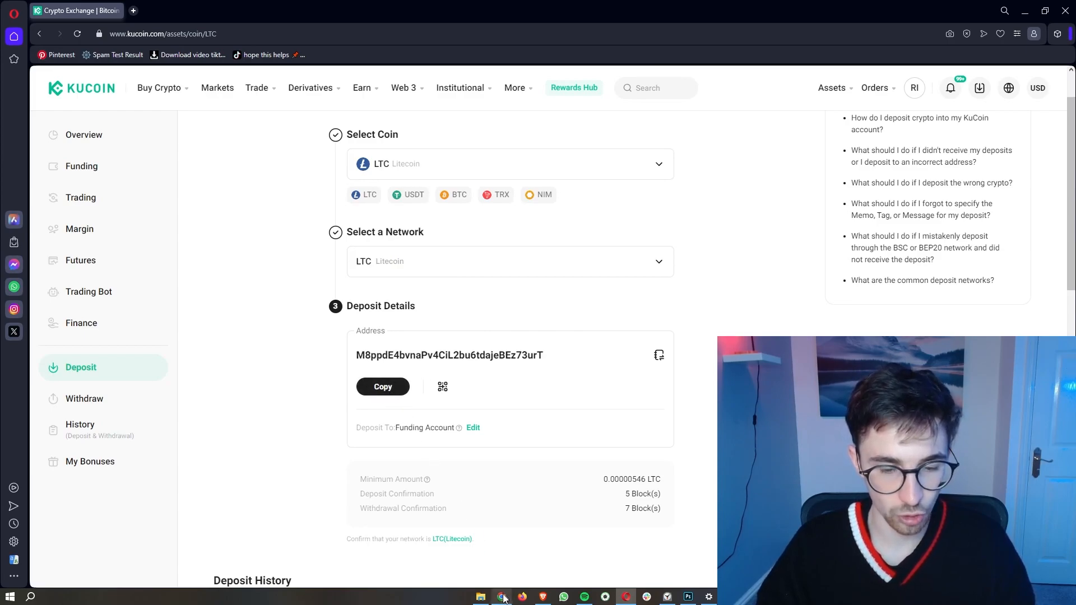
click(502, 597)
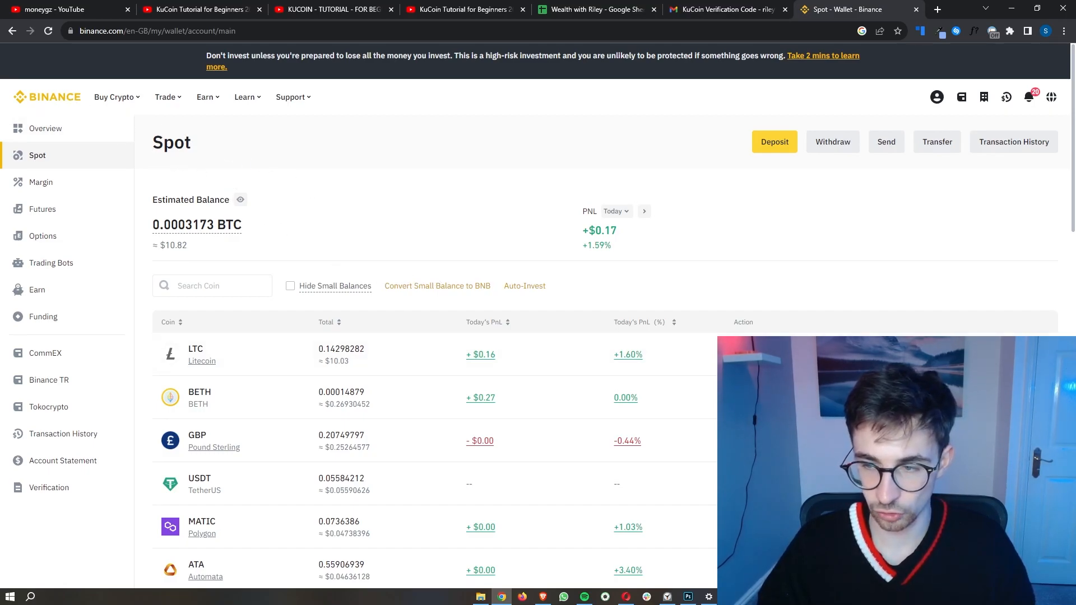
Step: Start an LTC withdrawal in Binance and paste the KuCoin LTC deposit address
click(840, 355)
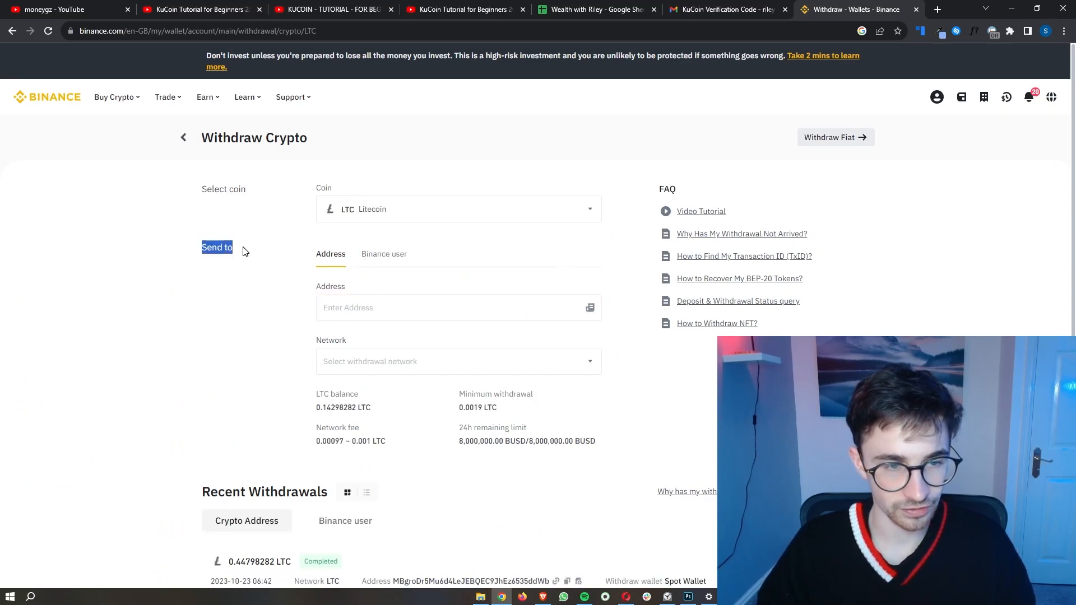
click(342, 308)
key(ctrl+v)
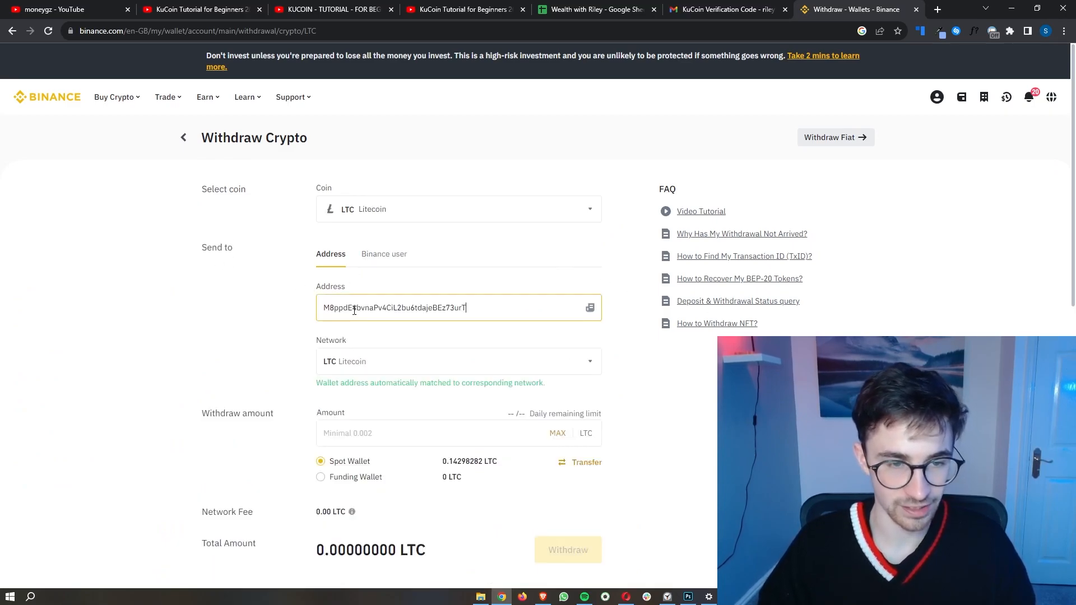
click(453, 336)
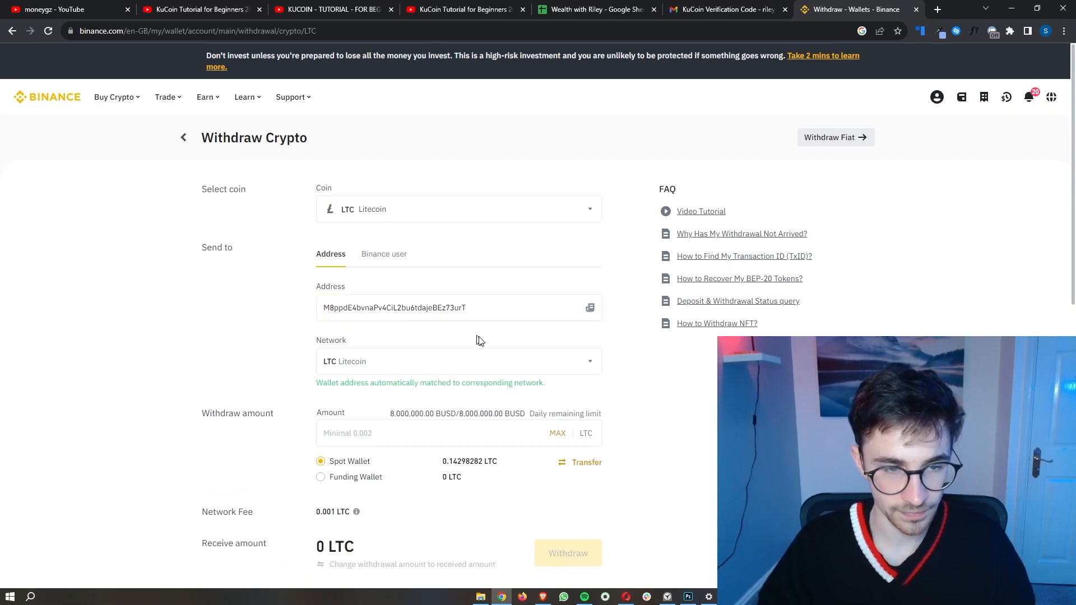
scroll(486, 344, up, 3)
click(333, 310)
drag(298, 291, 318, 294)
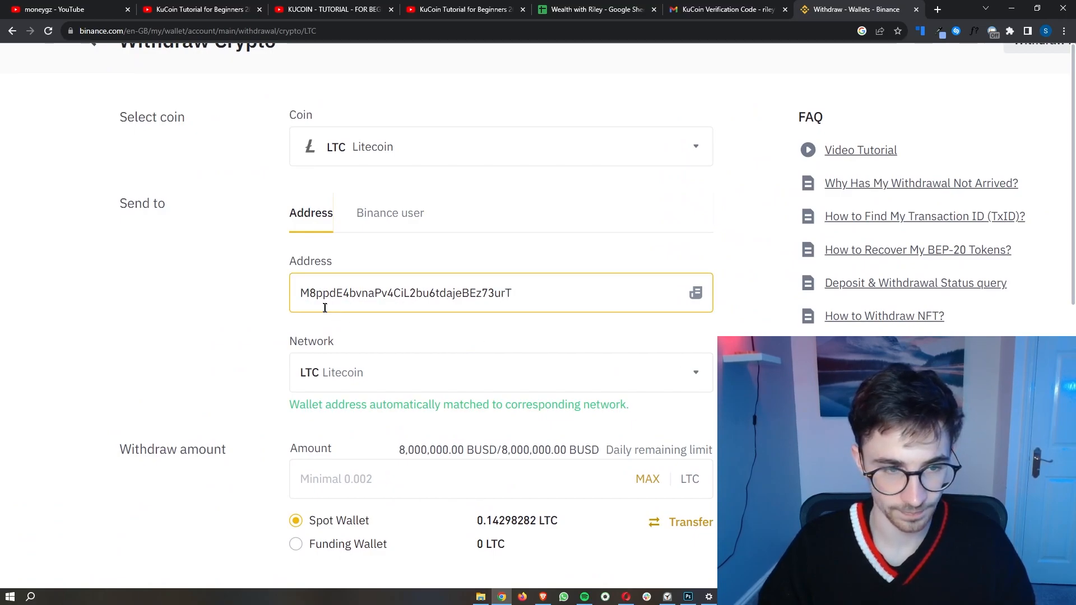
Step: Check the pasted address against the KuCoin deposit address shown in Opera
click(442, 477)
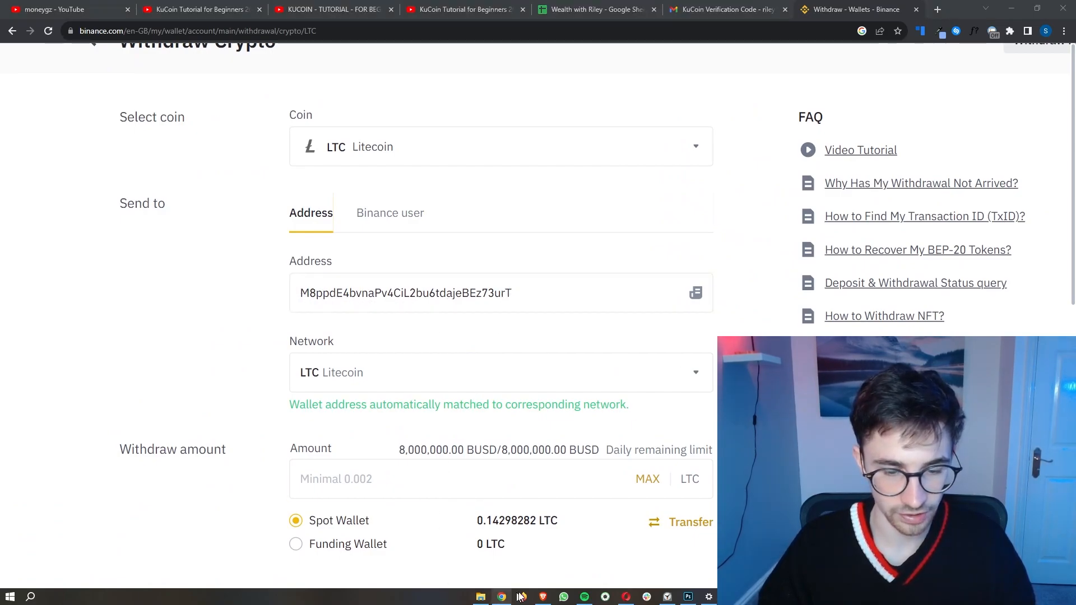
click(622, 598)
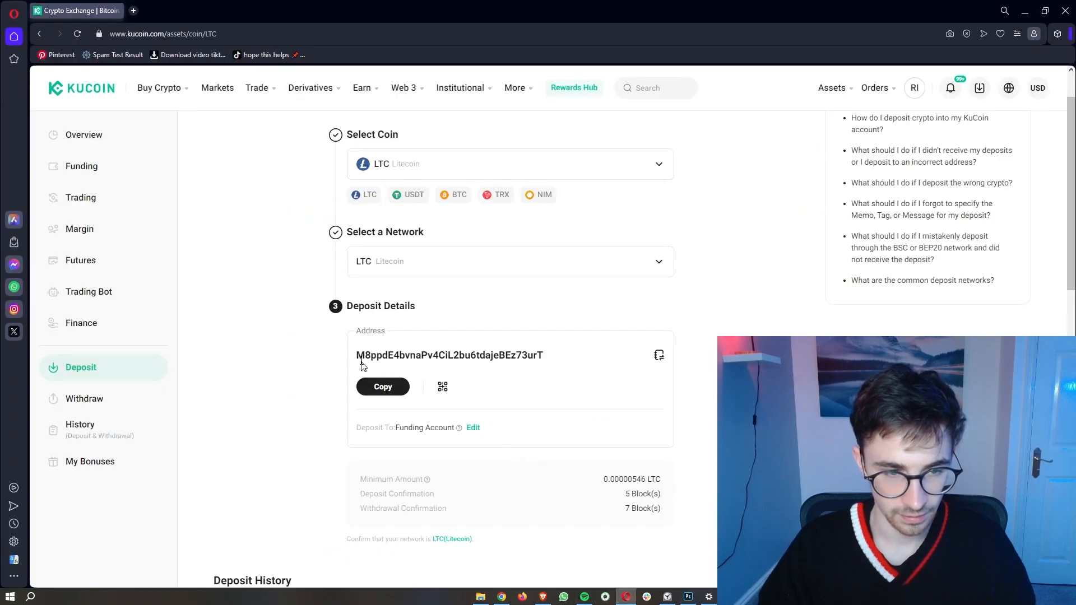
double_click(361, 360)
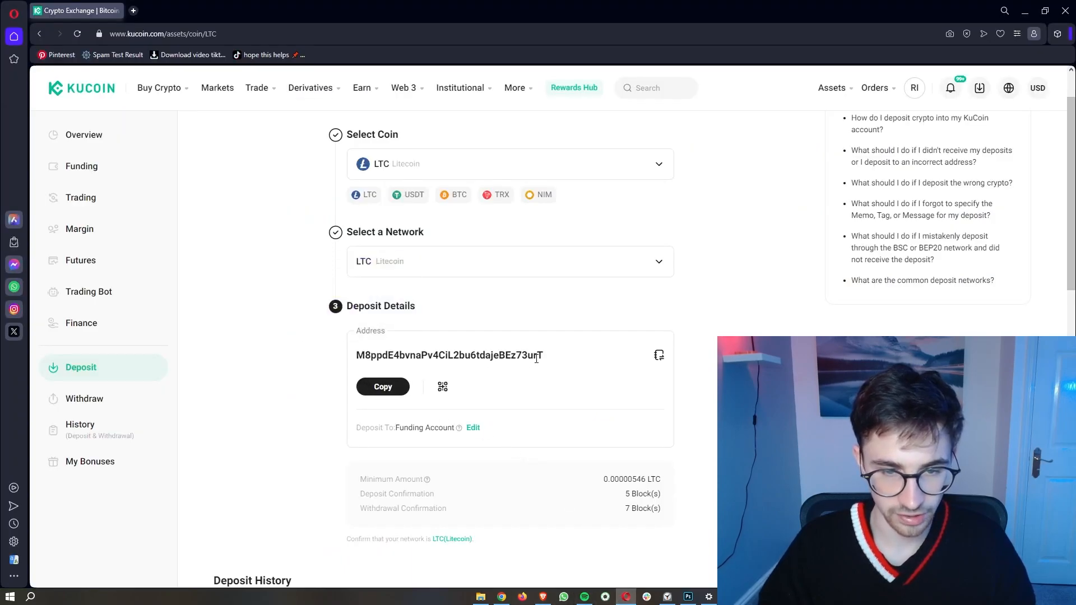
click(1025, 11)
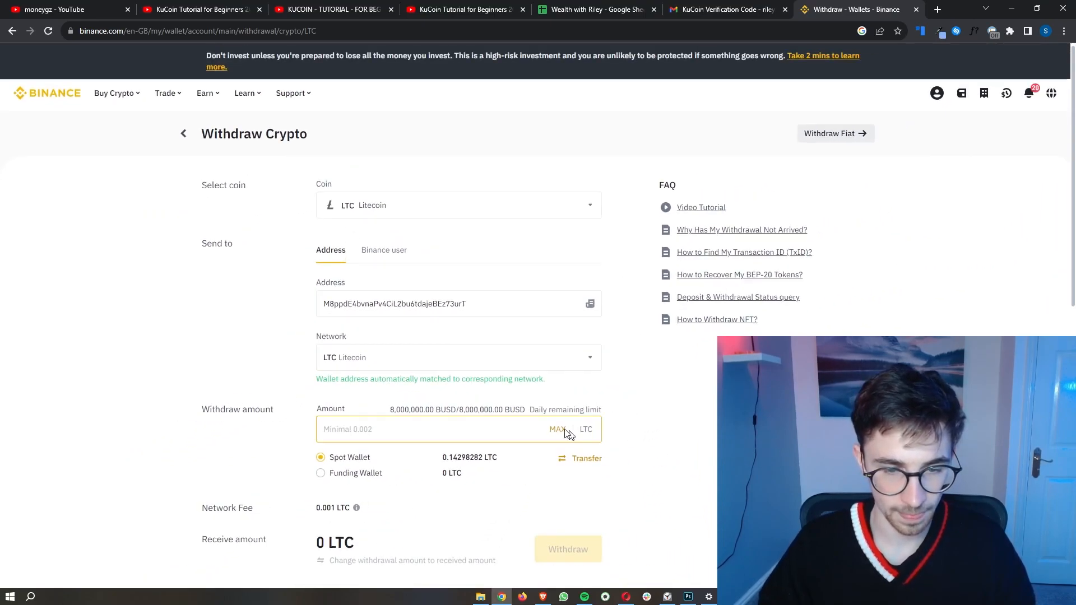
Step: Set the amount to the full 0.14298282 LTC balance with MAX and proceed to withdraw
click(558, 429)
scroll(488, 431, down, 1)
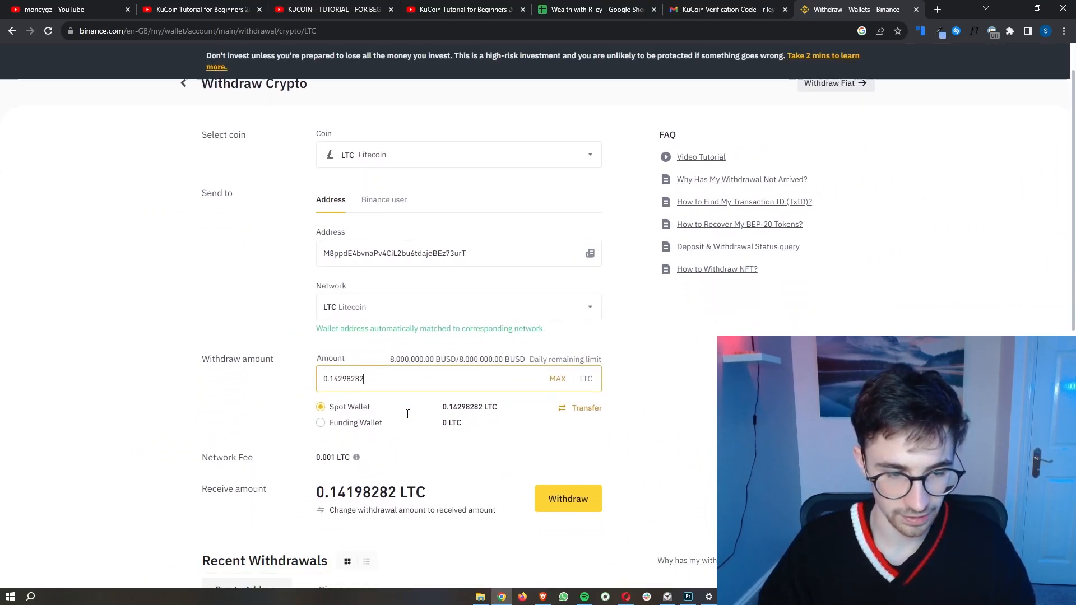
scroll(671, 438, up, 1)
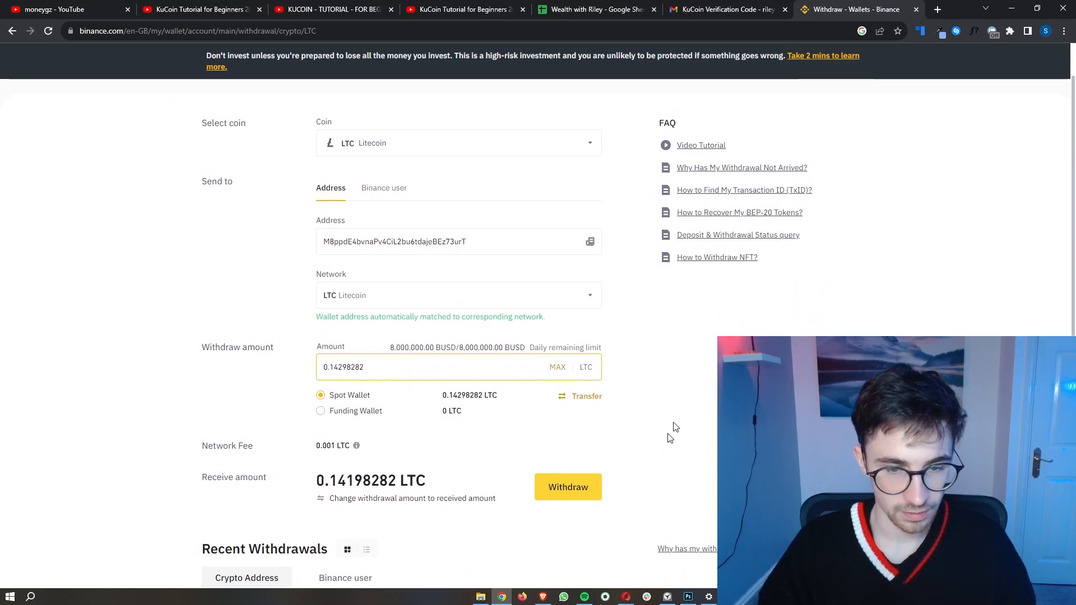
click(570, 496)
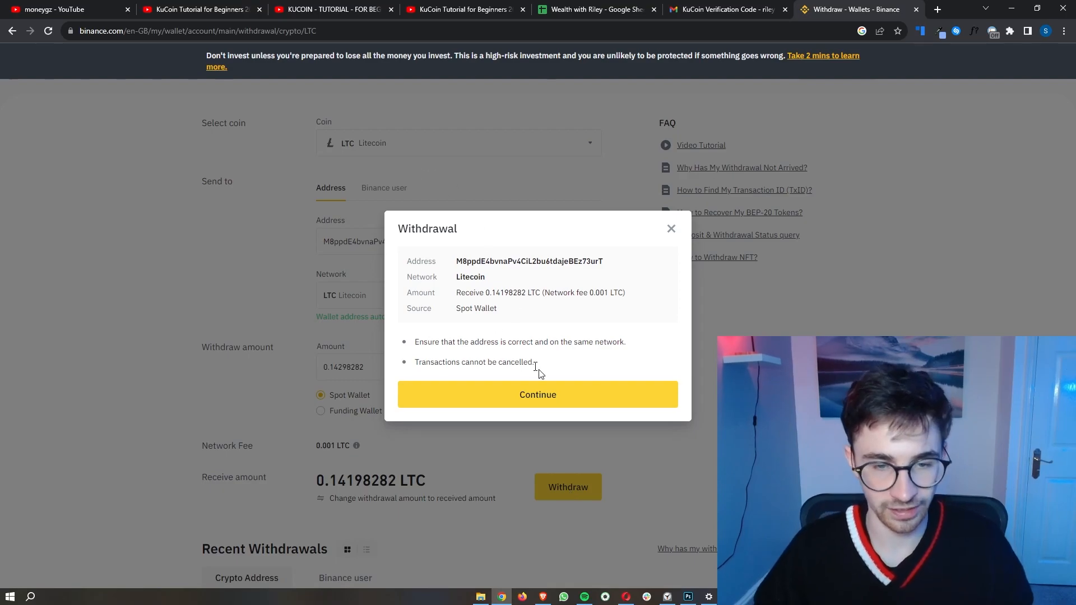
Step: Confirm the 0.14298282 LTC withdrawal, complete the verification, and dismiss the submitted-request notice
click(536, 396)
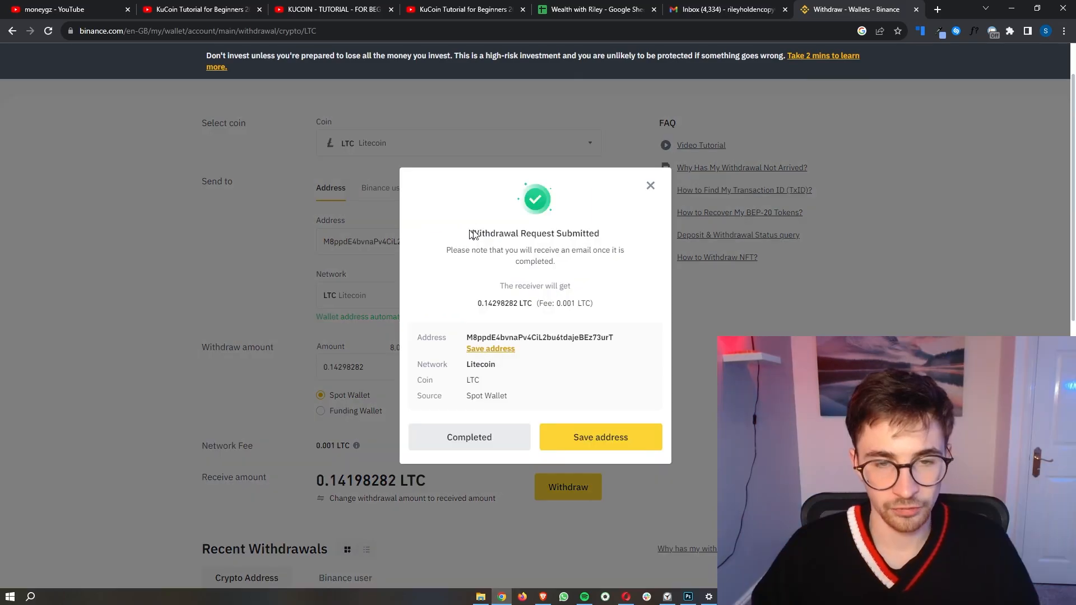
drag(470, 233, 619, 238)
click(619, 239)
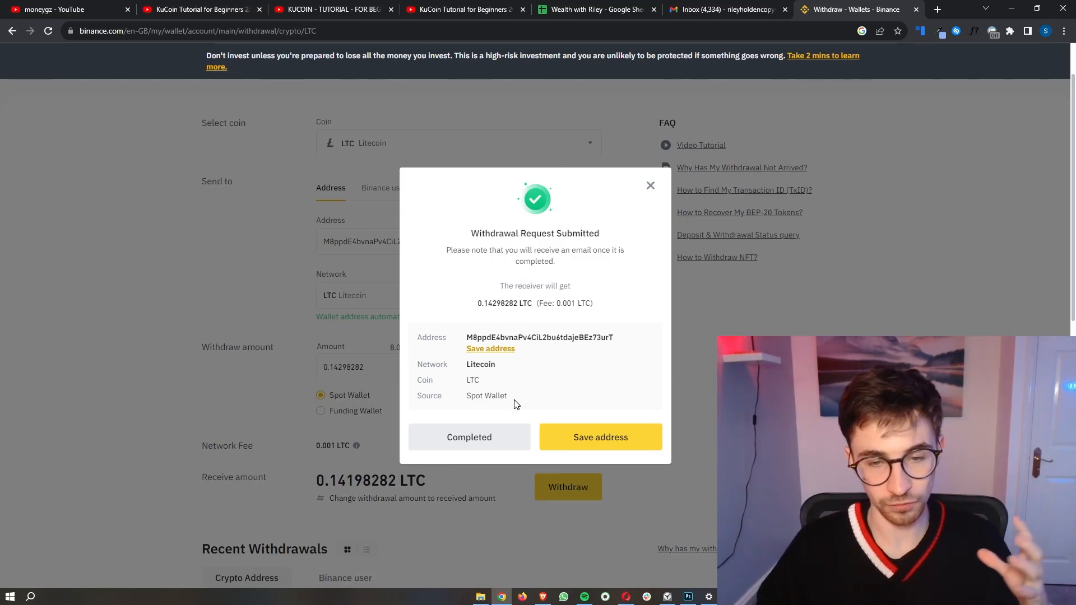
click(493, 442)
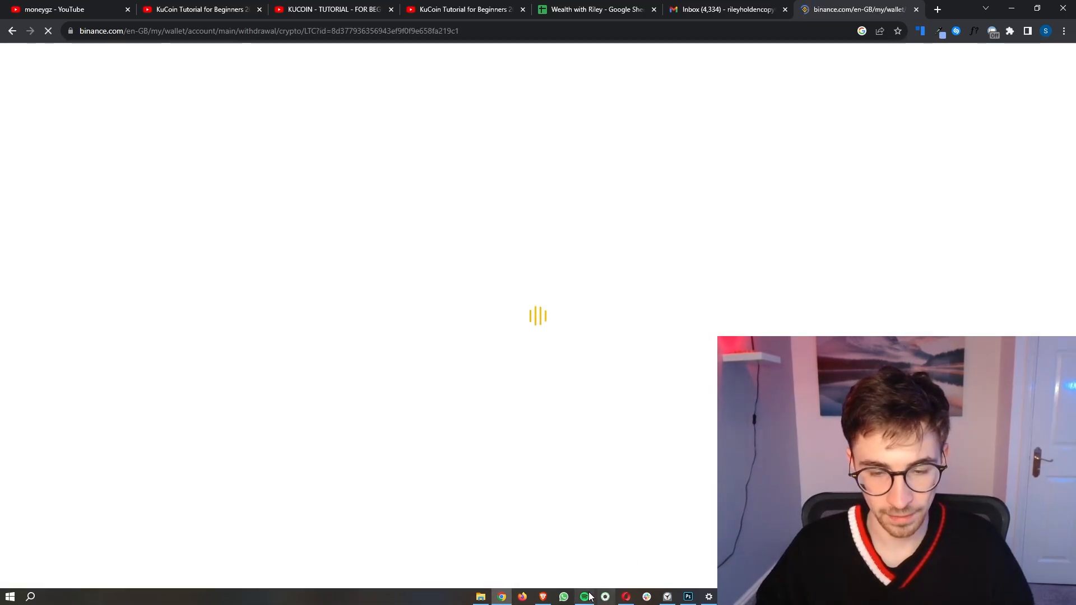
click(628, 598)
Step: Find the 0.14198282 LTC deposit in KuCoin's Deposit History, then open the Asset Overview
scroll(448, 336, down, 4)
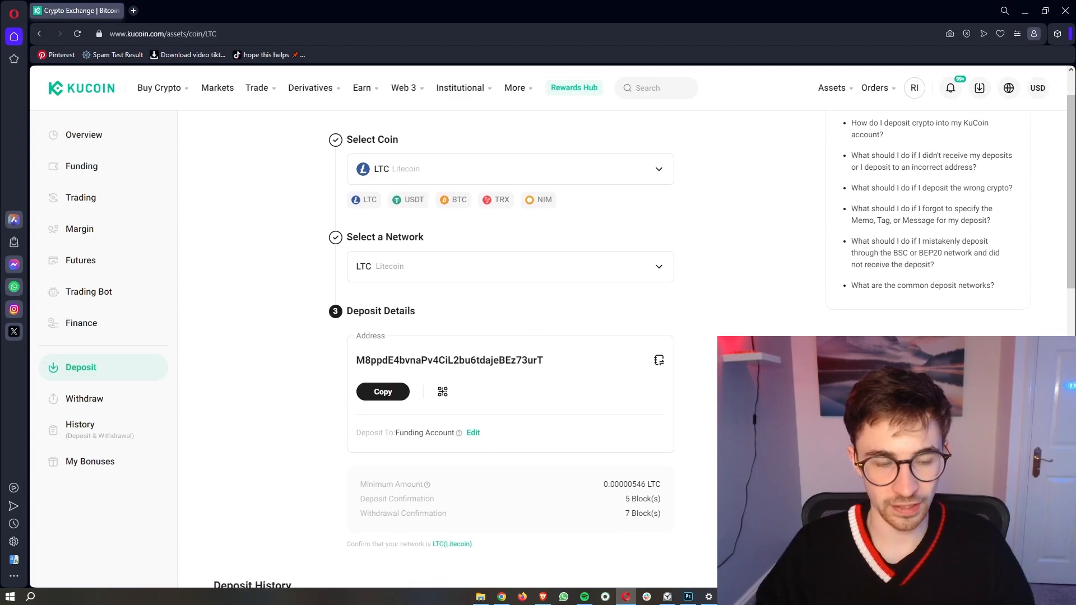
scroll(938, 105, up, 1)
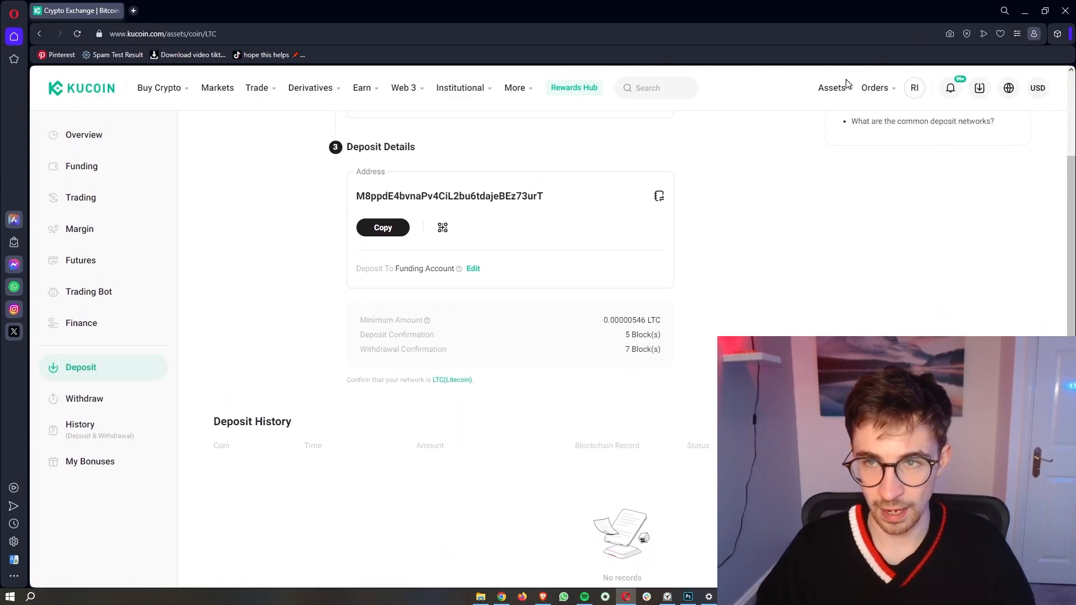
mouse_move(848, 91)
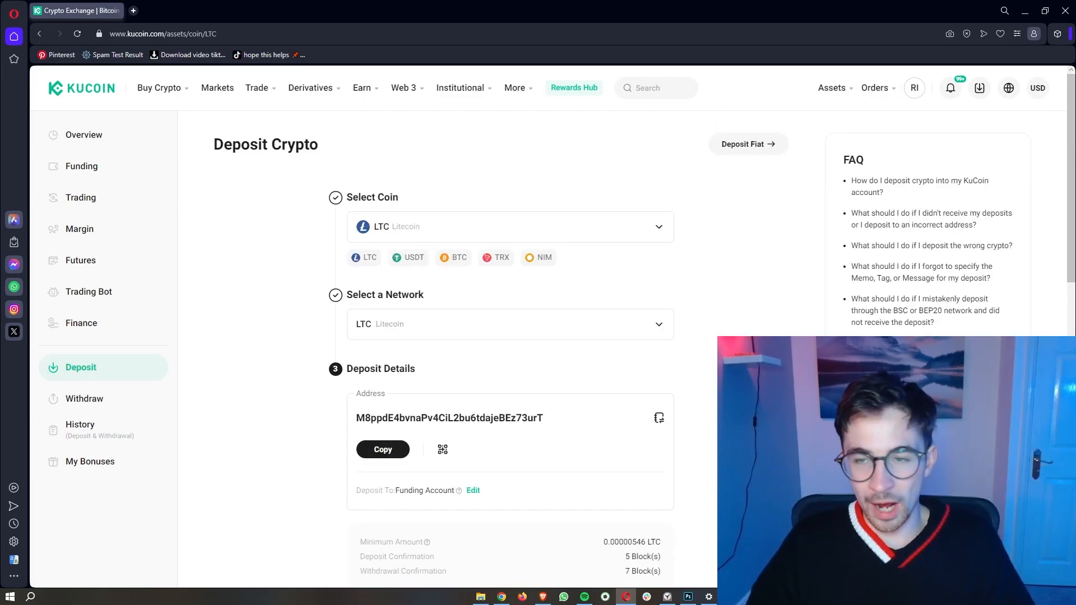
scroll(538, 347, down, 5)
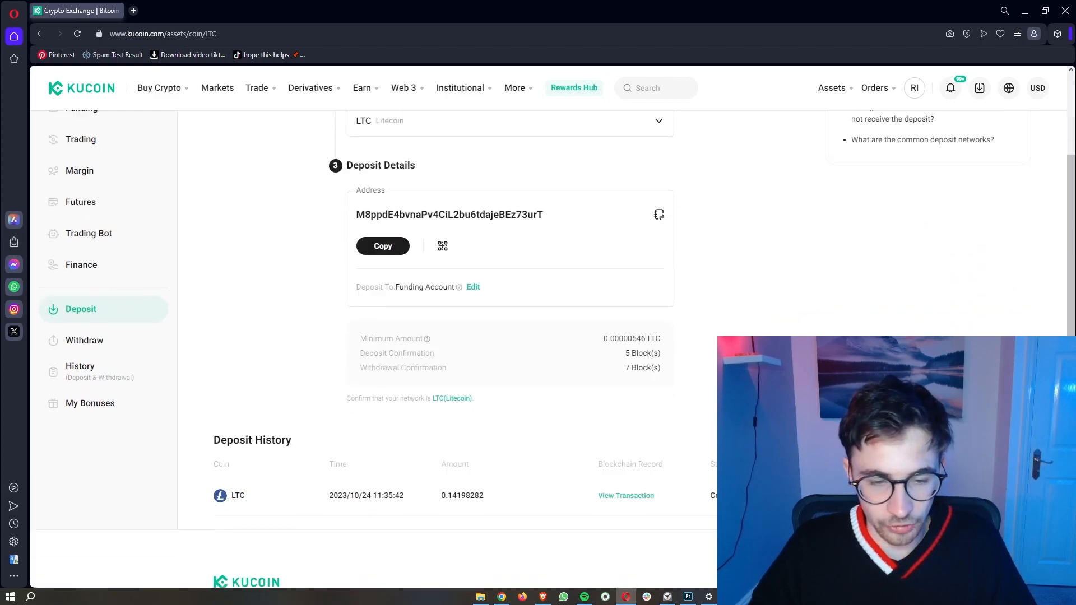
scroll(391, 432, down, 1)
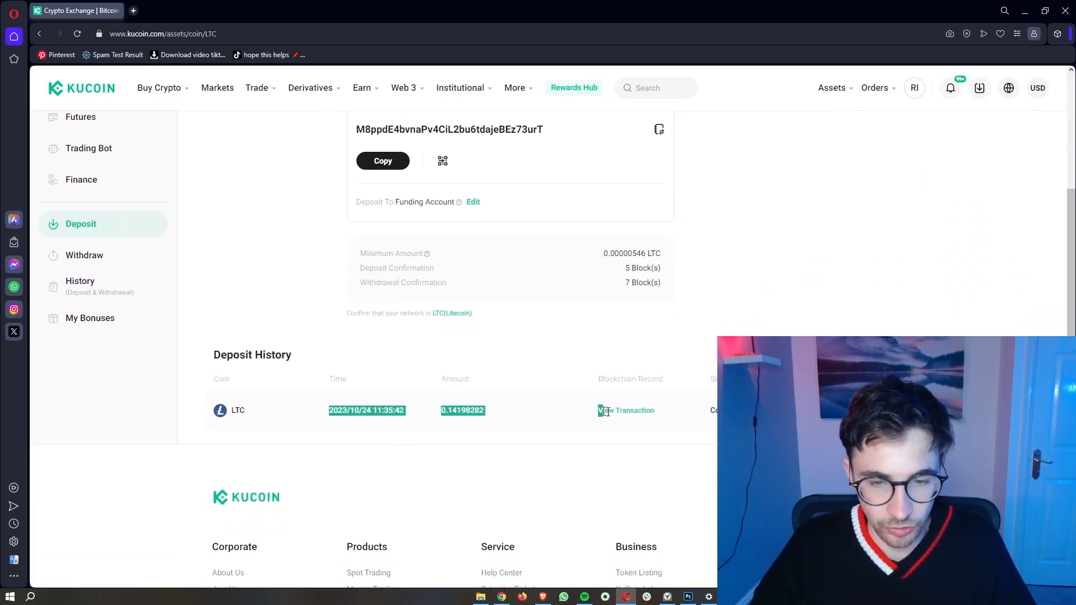
click(663, 497)
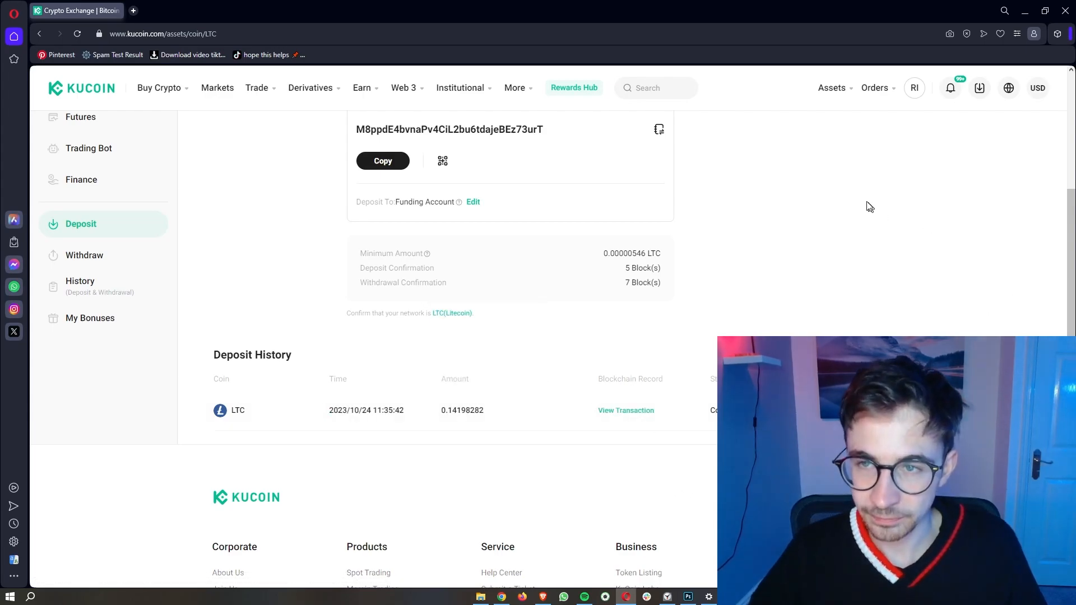
mouse_move(841, 89)
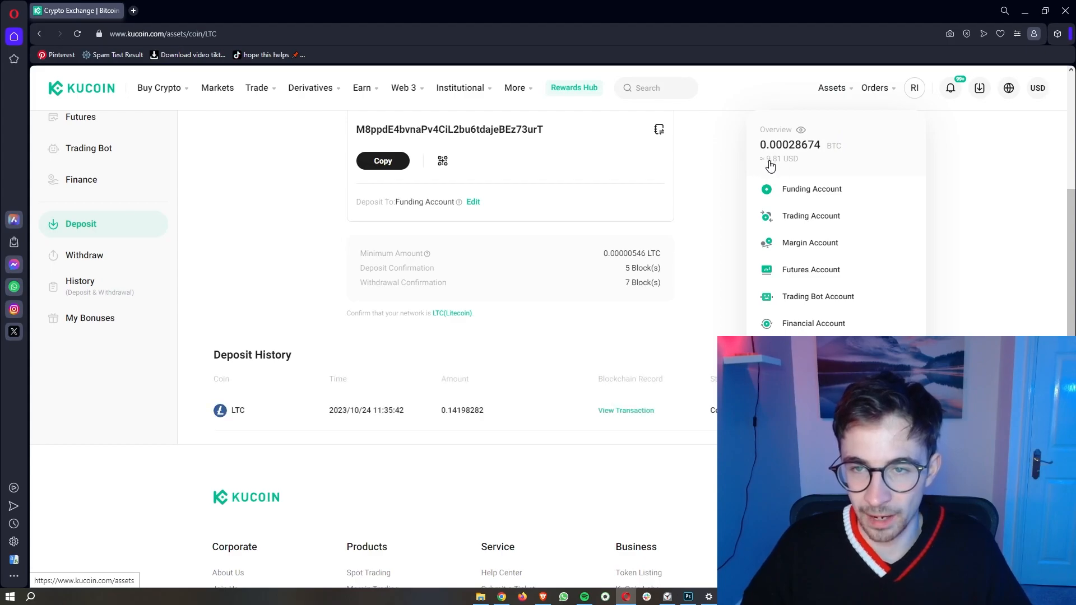
click(778, 166)
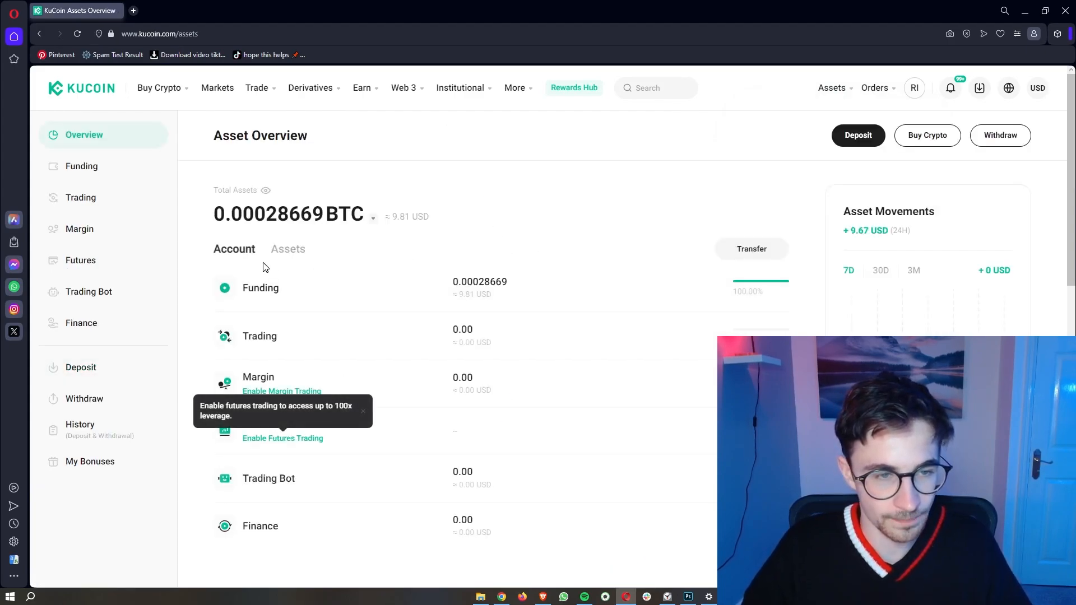
Step: View the KuCoin balances broken down by individual asset
click(284, 251)
scroll(362, 289, down, 1)
scroll(361, 289, down, 1)
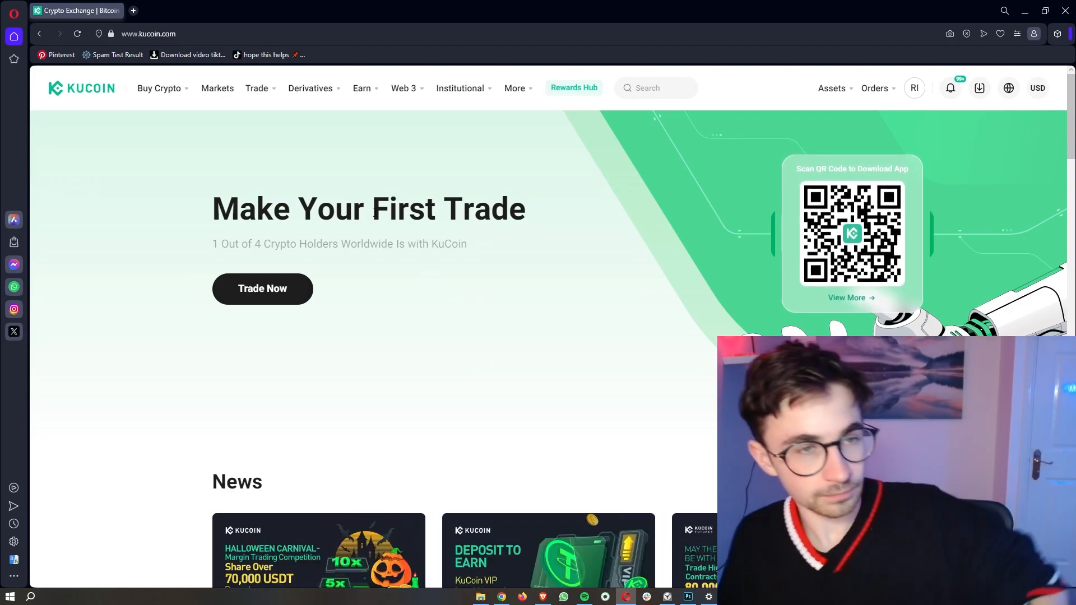
Step: Open BTC/USDT Spot Trading from the Trade menu in the top navigation
mouse_move(271, 96)
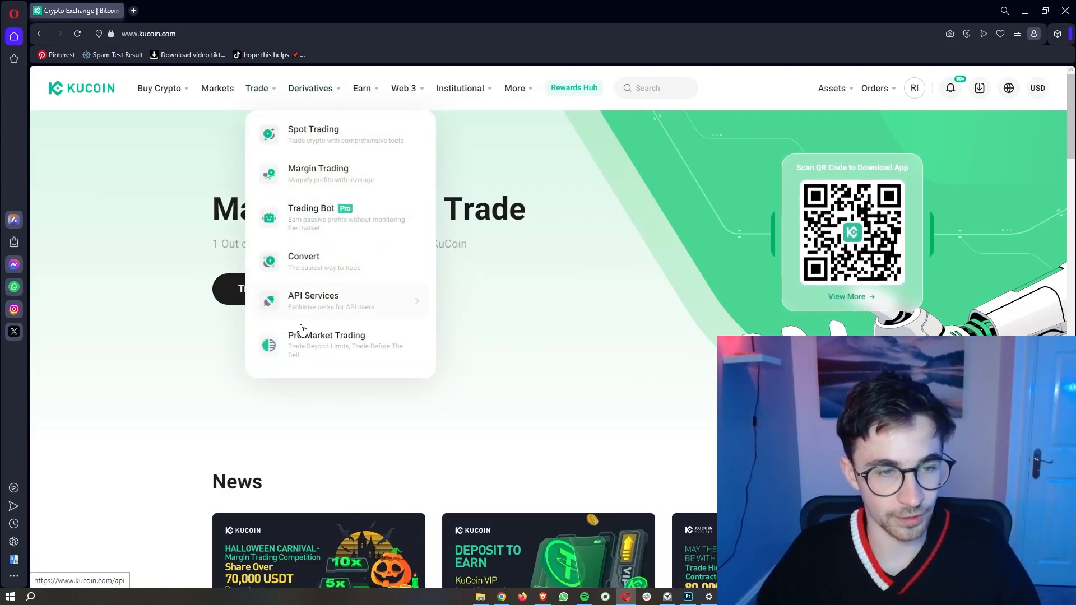
mouse_move(329, 143)
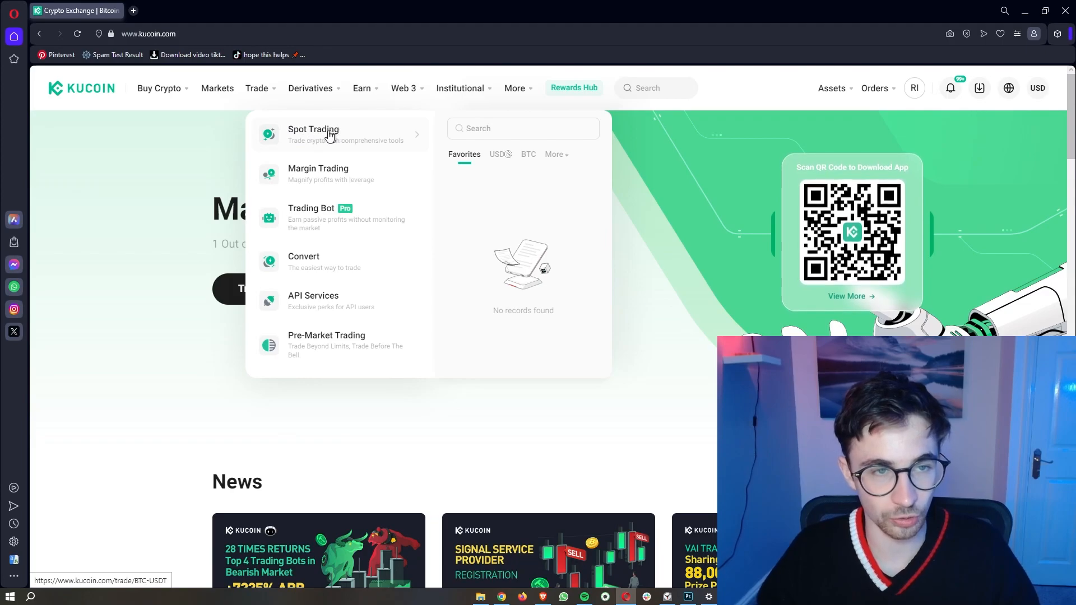
click(314, 133)
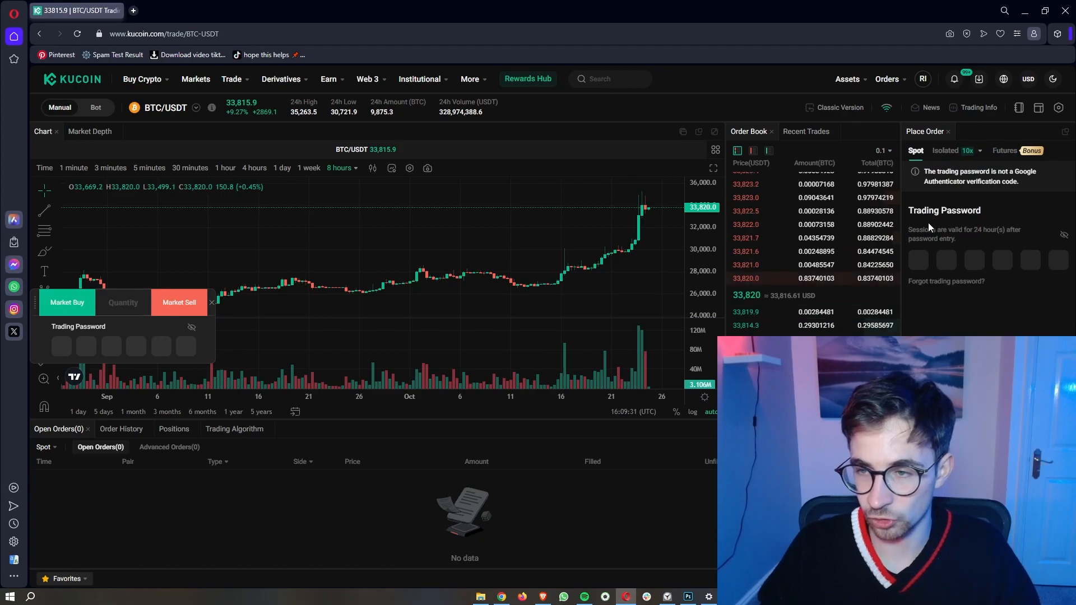
Step: Enter the trading password, move the quick buy panel aside, and zoom out the BTC/USDT chart
click(919, 261)
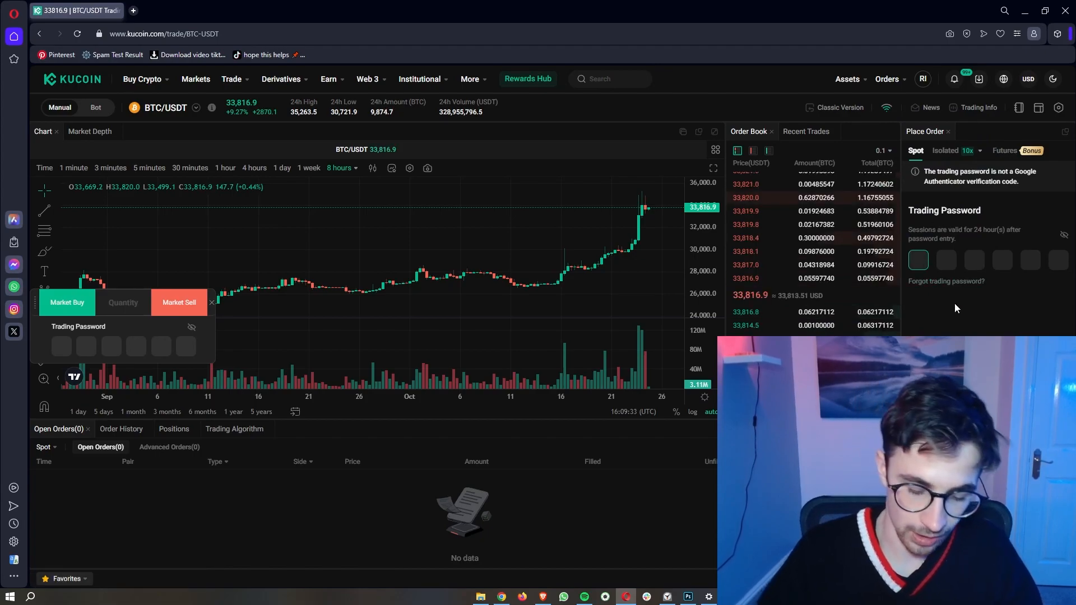
text(******)
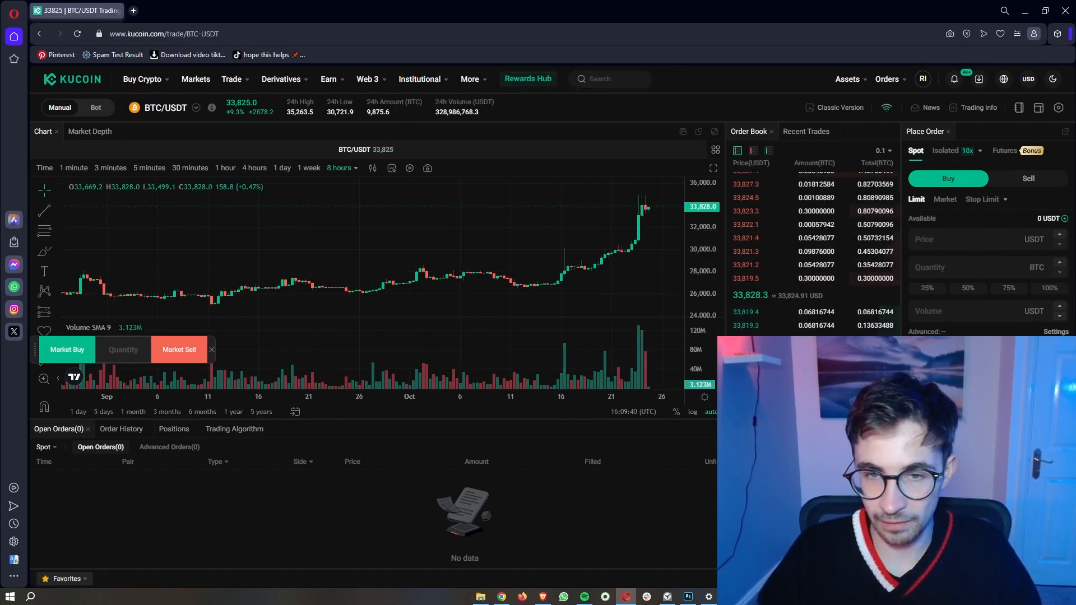
drag(35, 350, 34, 530)
scroll(525, 247, down, 3)
scroll(525, 246, down, 3)
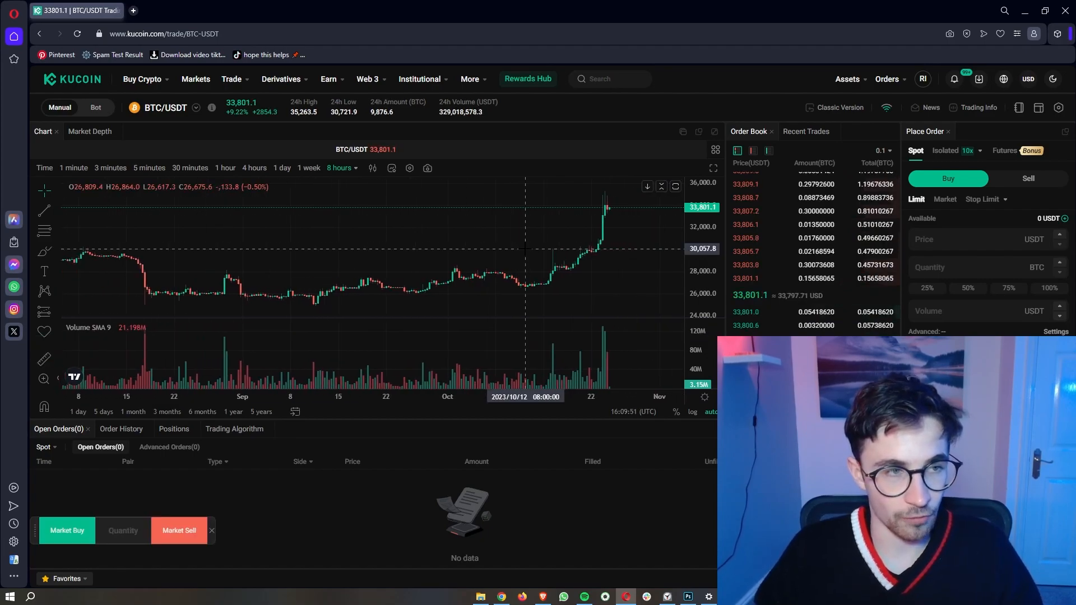
drag(709, 231, 707, 278)
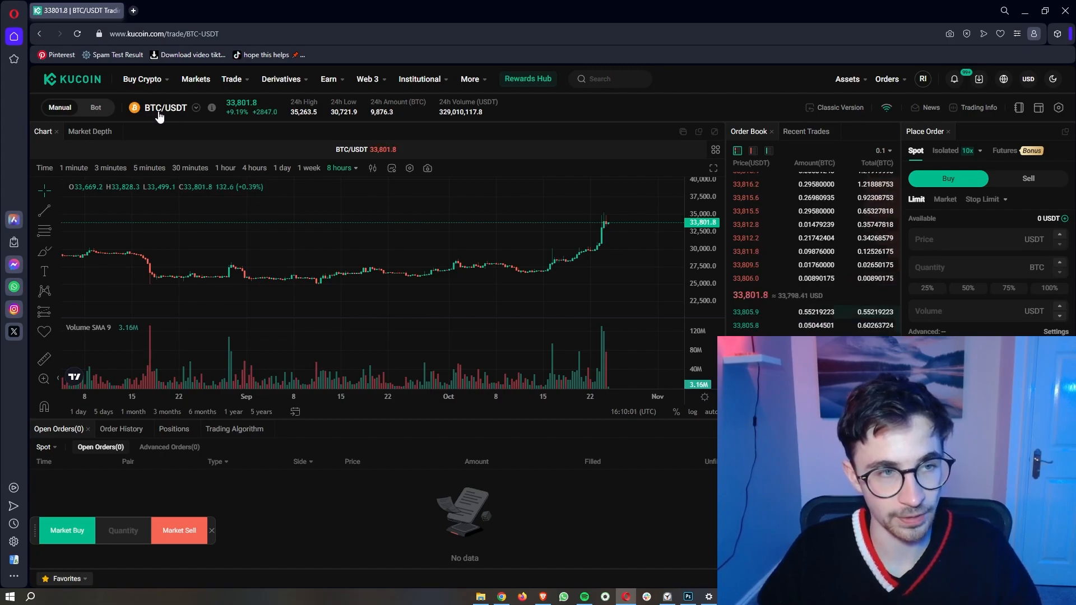
Step: Open the ADA/USDT chart through pair search, then close it to keep only BTC/USDT
click(195, 109)
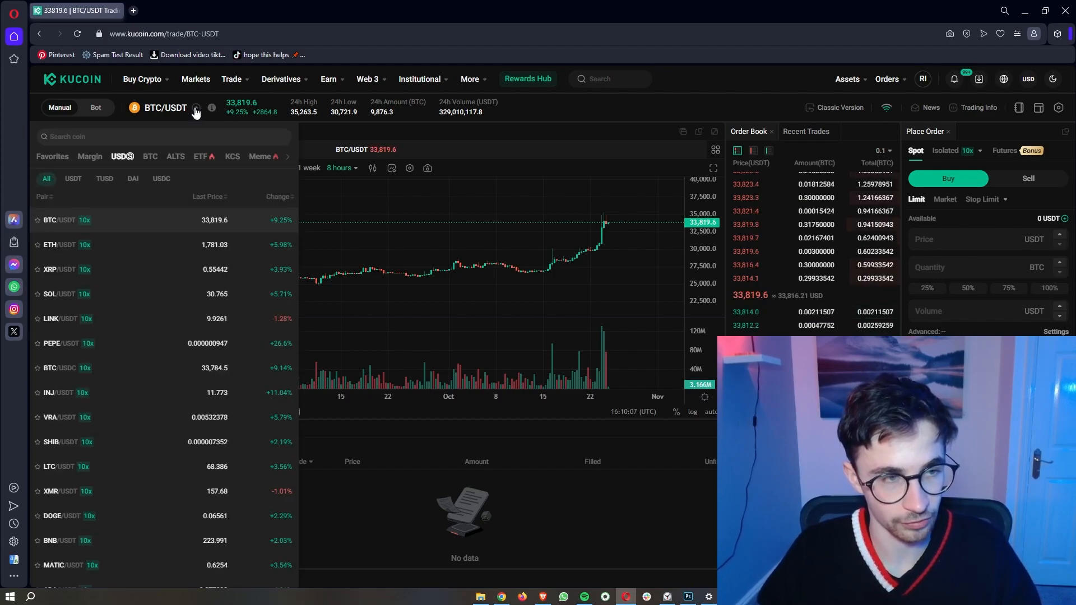
click(91, 136)
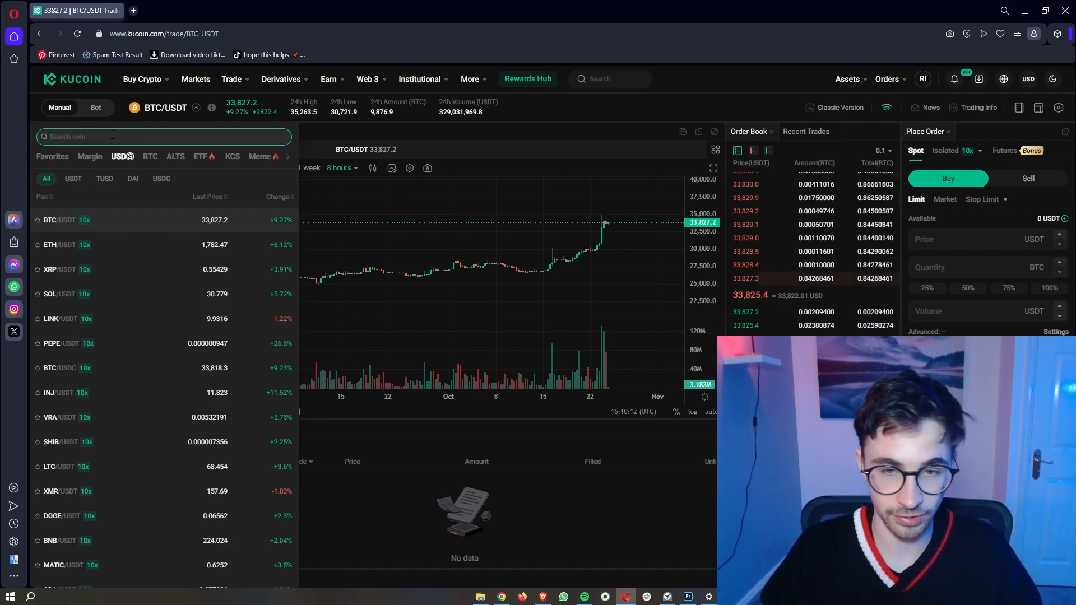
text(ADA)
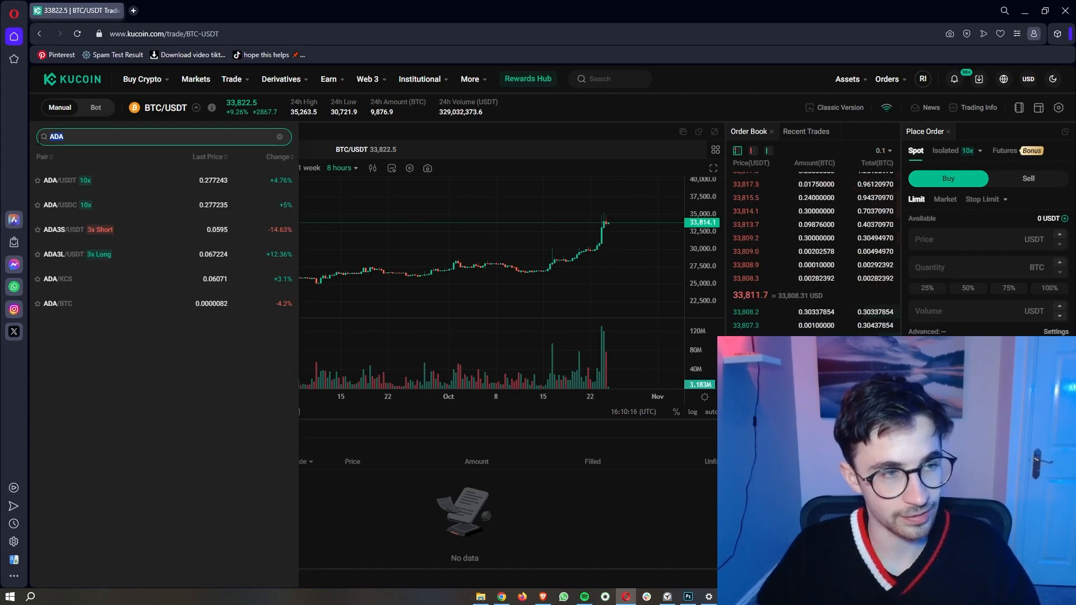
click(86, 138)
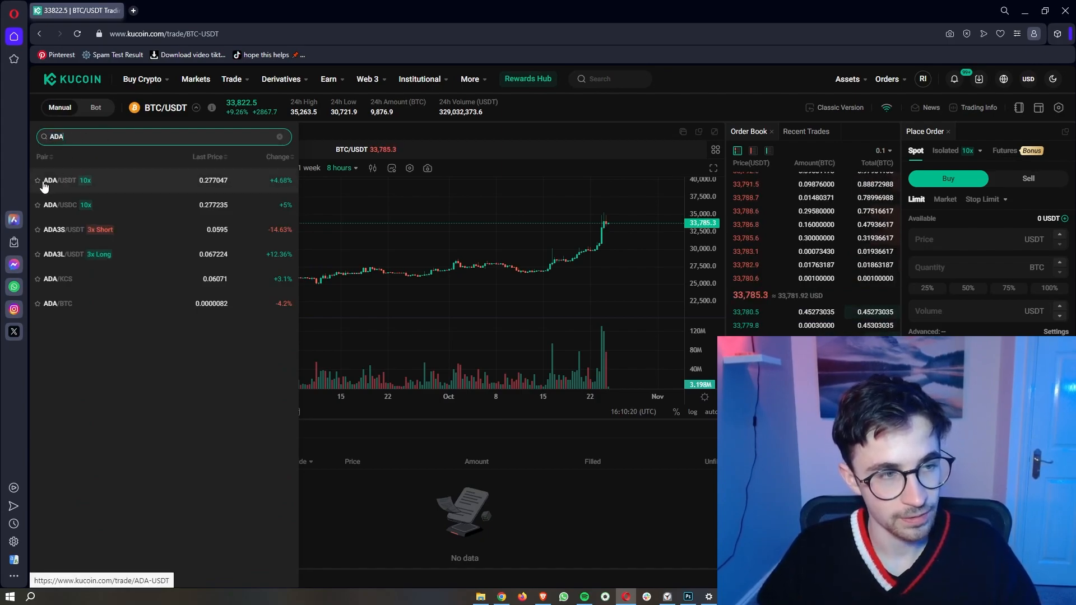
click(59, 186)
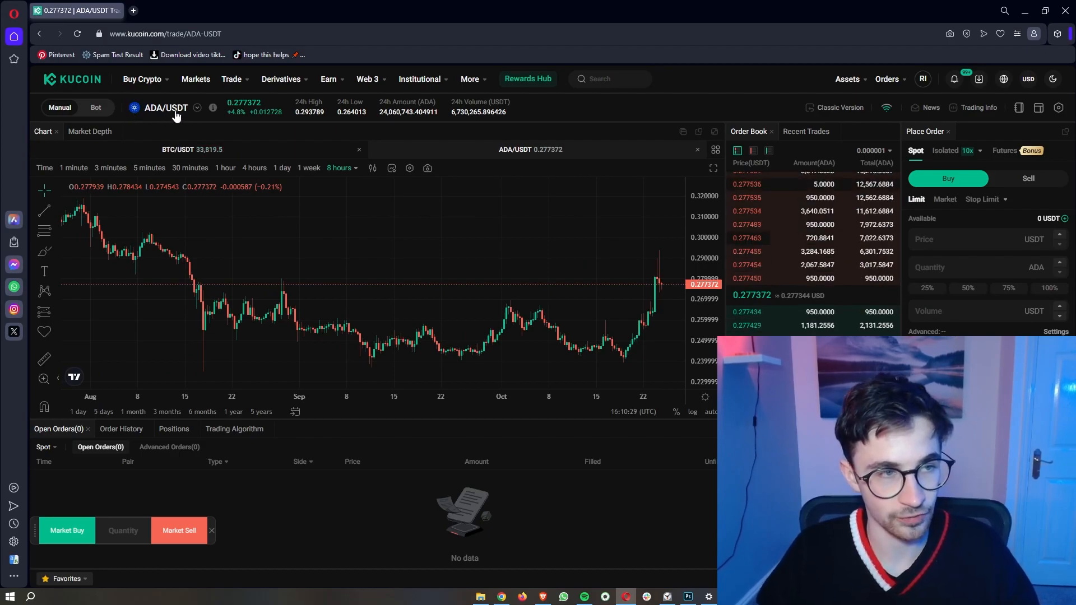
click(698, 150)
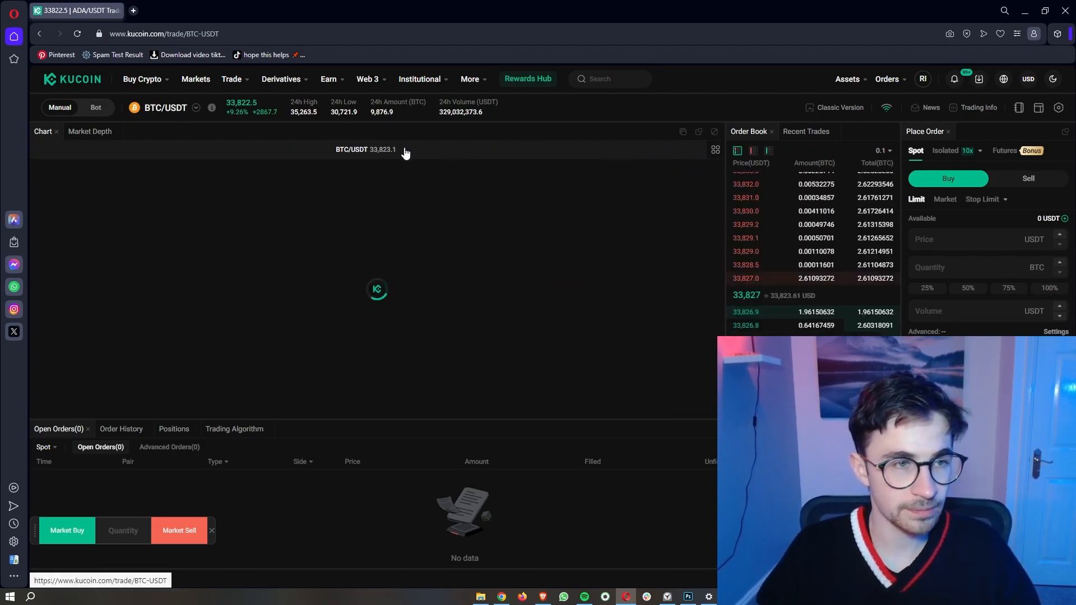
Step: Browse the USDT-quoted pairs under USDⓈ, then go to the Markets overview
click(196, 110)
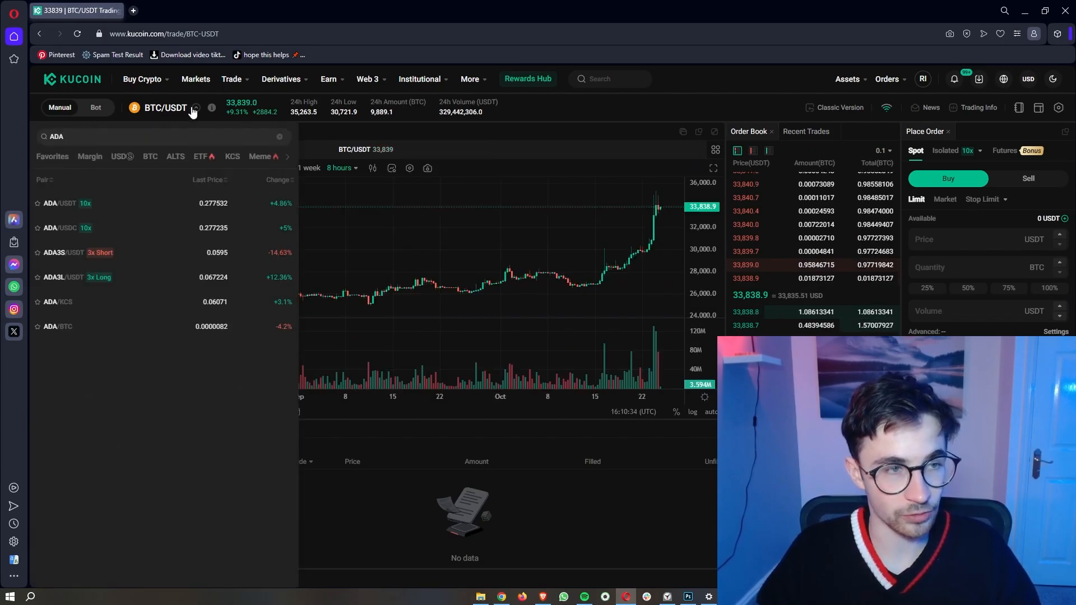
click(115, 160)
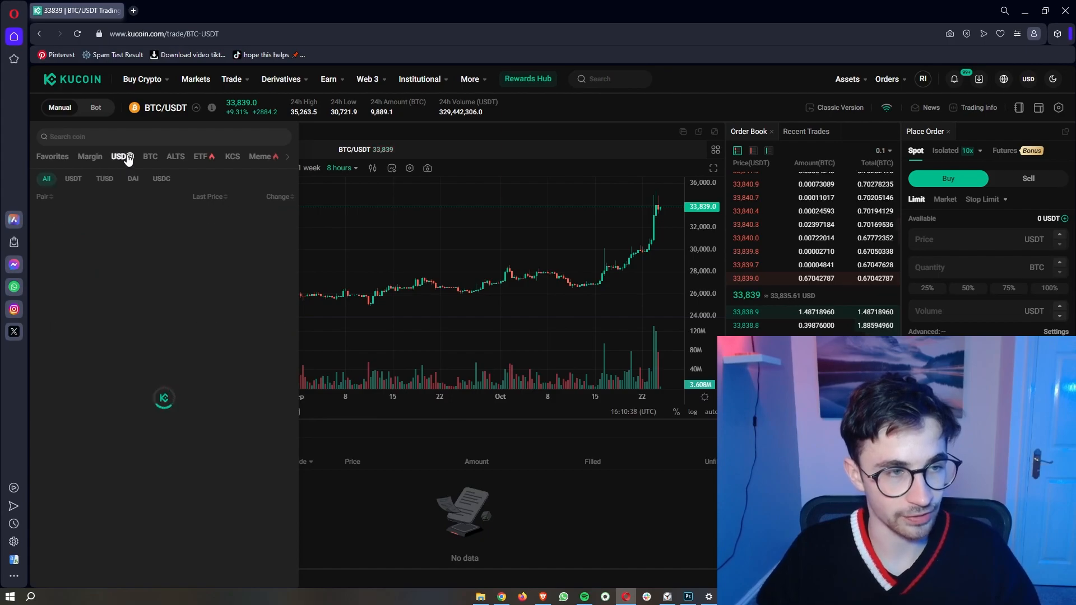
click(75, 181)
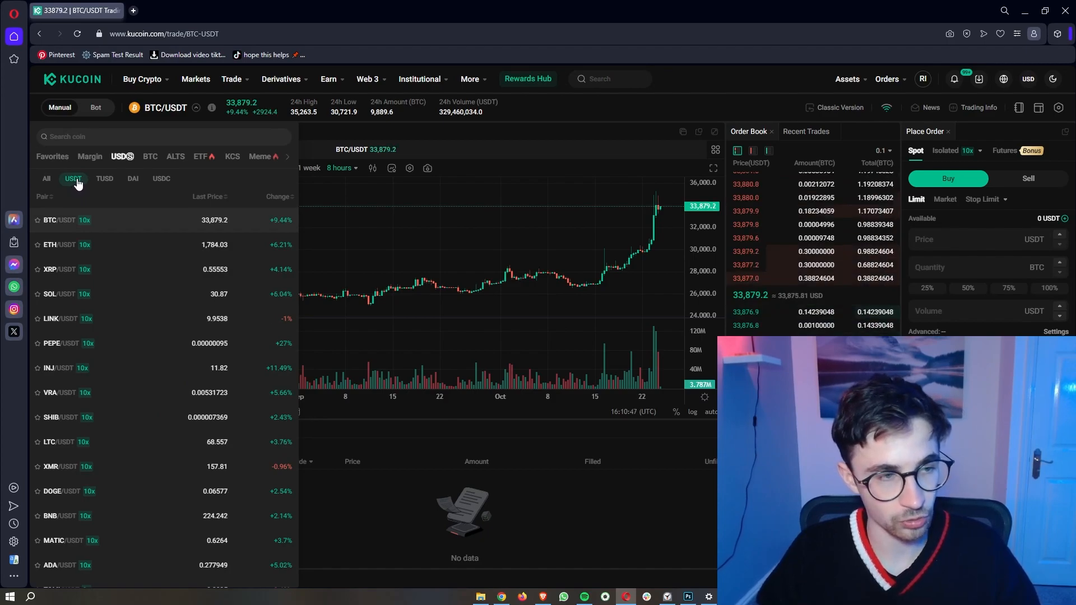
scroll(122, 291, down, 3)
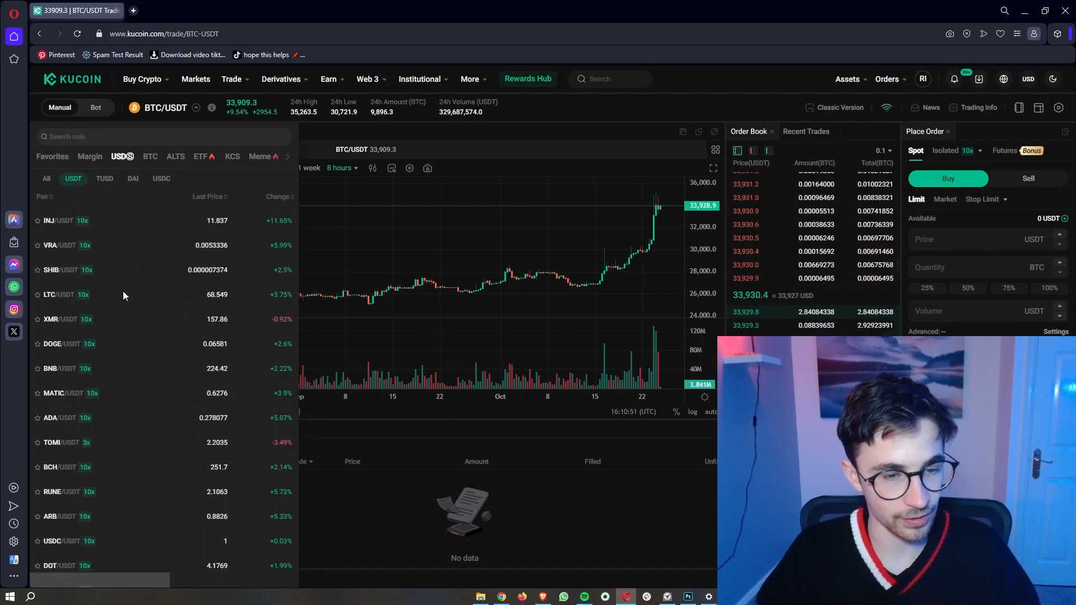
scroll(123, 291, down, 2)
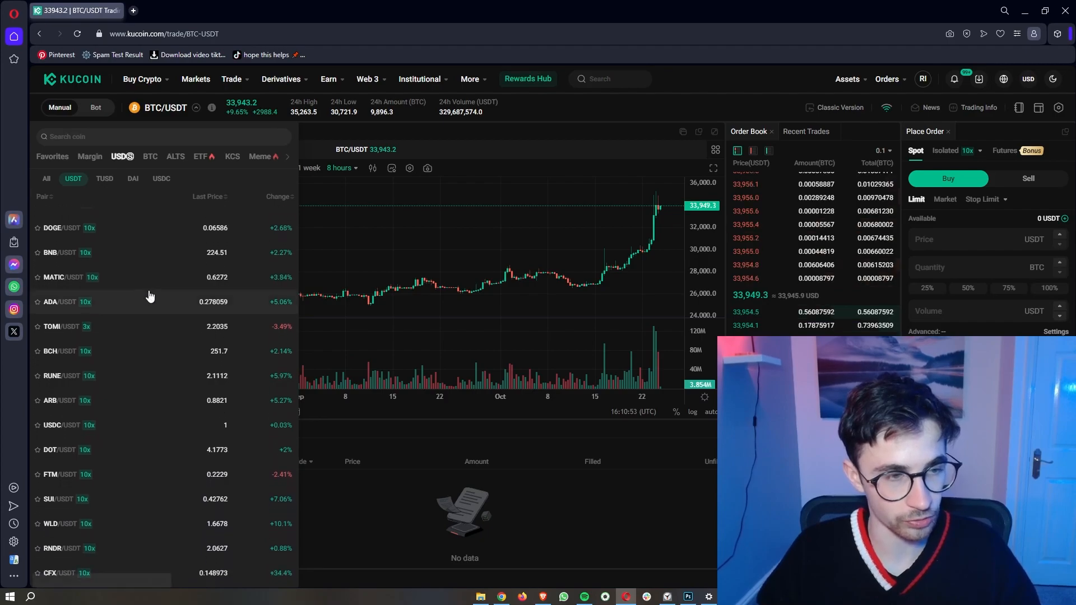
scroll(180, 311, down, 4)
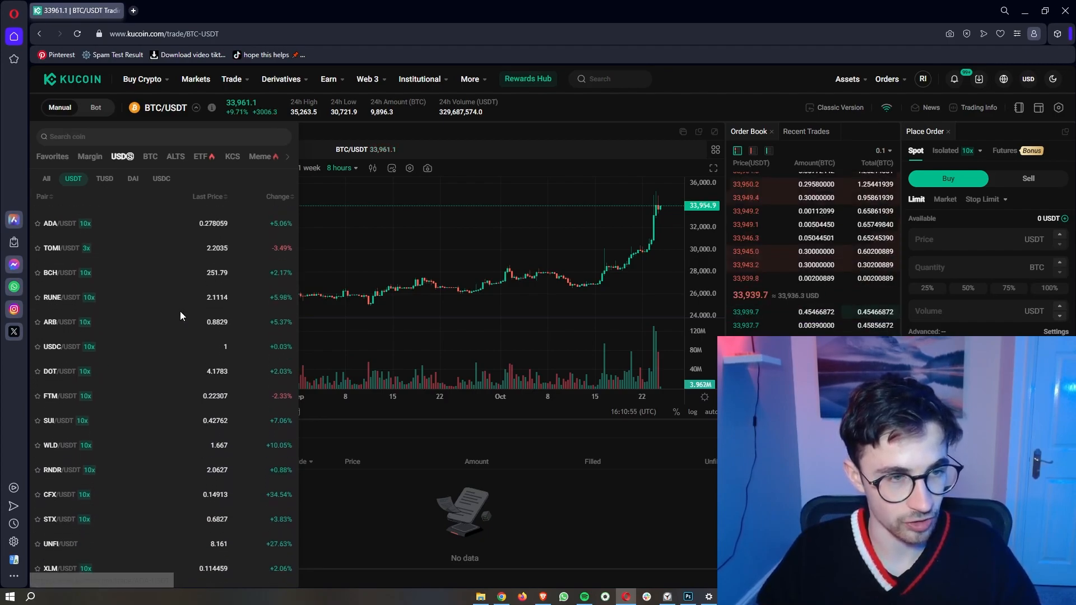
scroll(181, 315, down, 8)
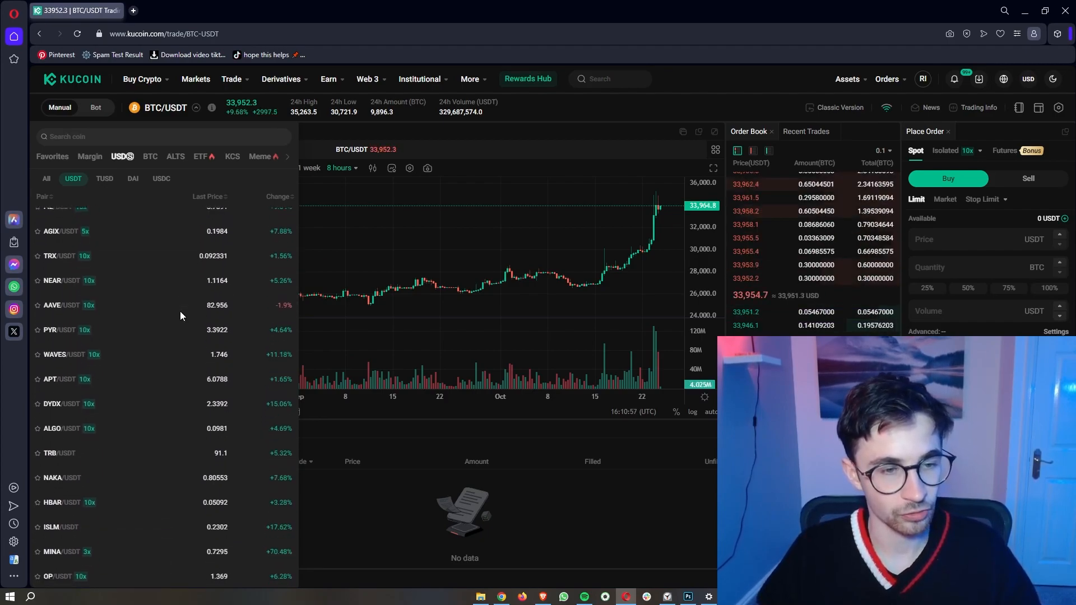
scroll(181, 316, down, 10)
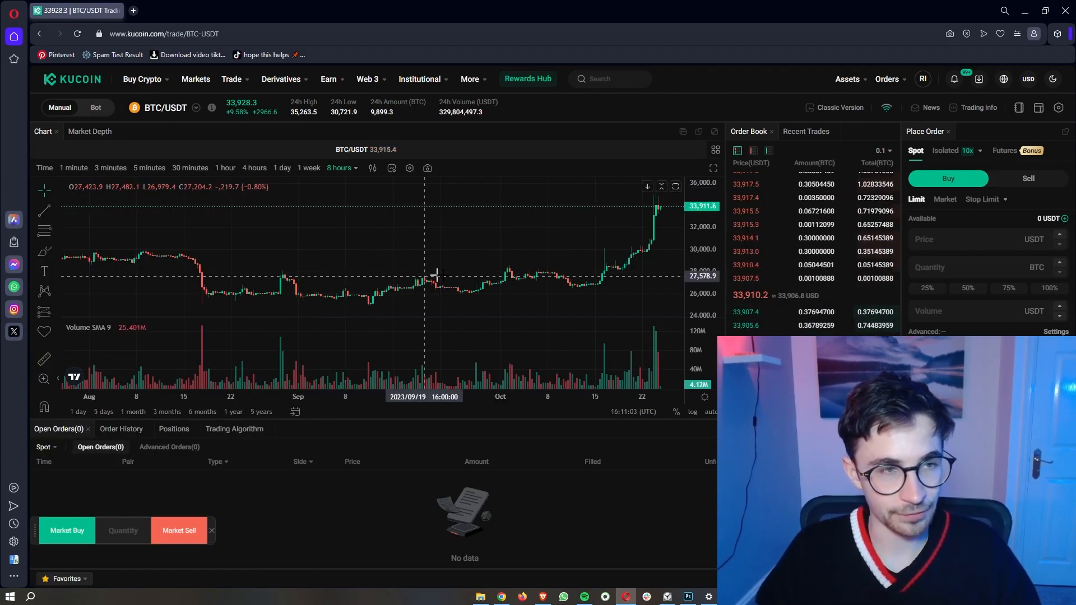
click(195, 81)
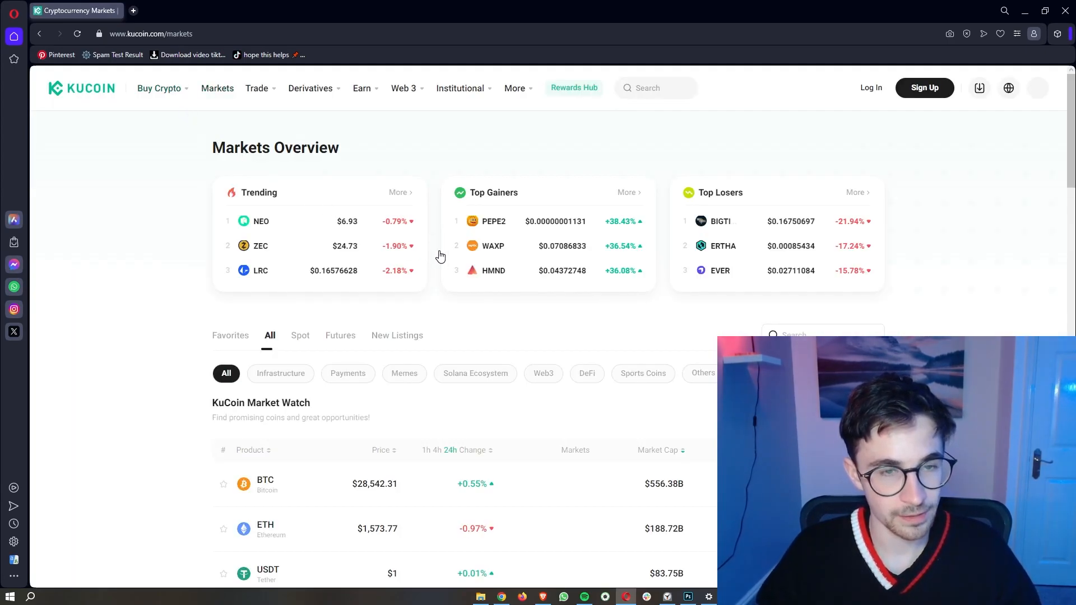
Step: Sort the market watch table by price, lowest then highest, then restore market-cap order
scroll(571, 381, down, 1)
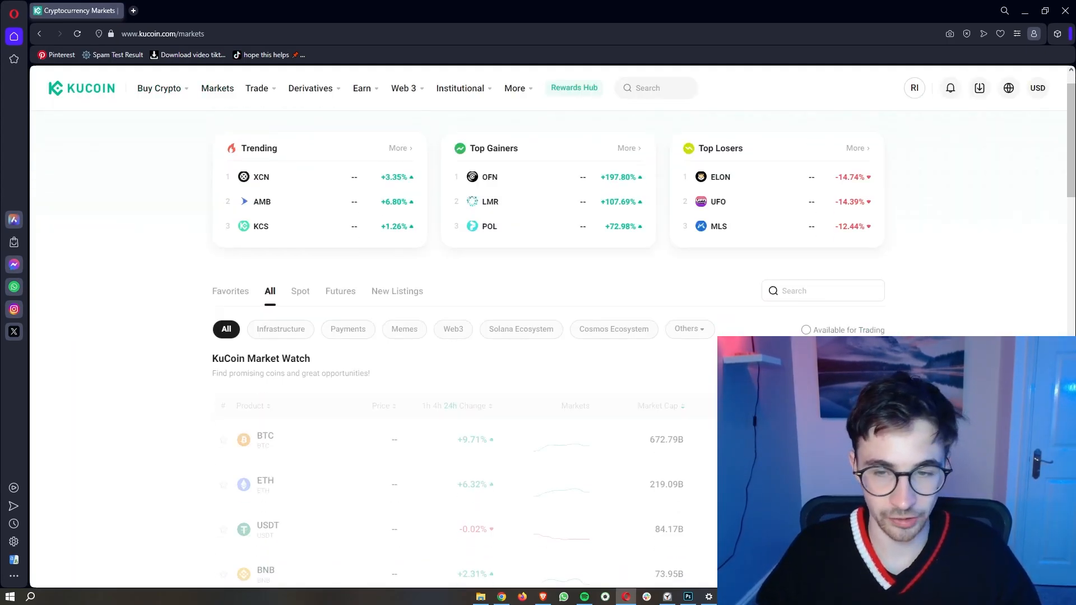
scroll(695, 353, down, 3)
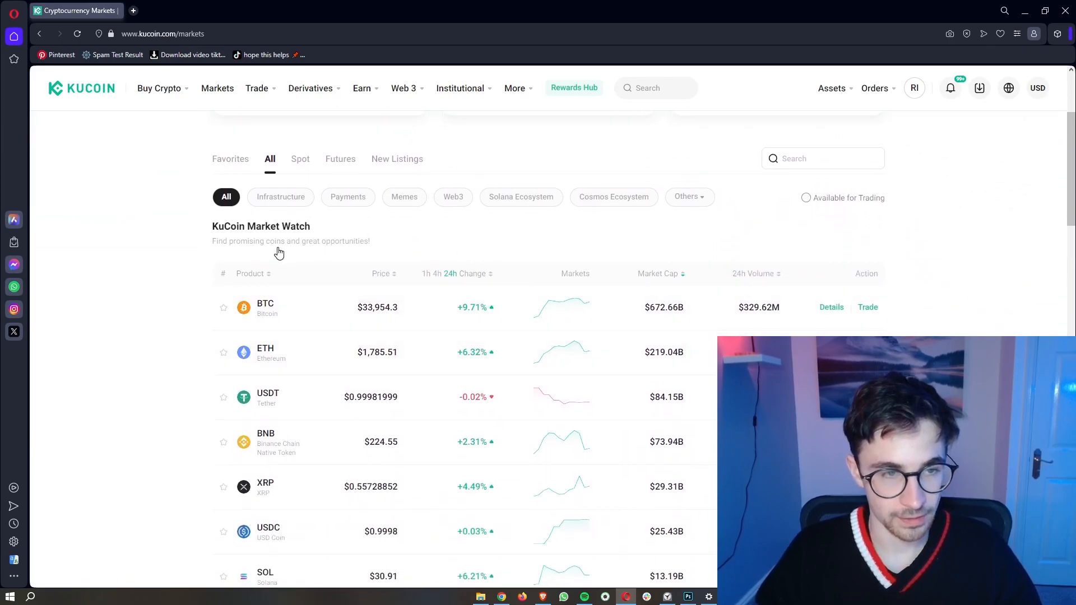
click(375, 231)
scroll(365, 243, down, 1)
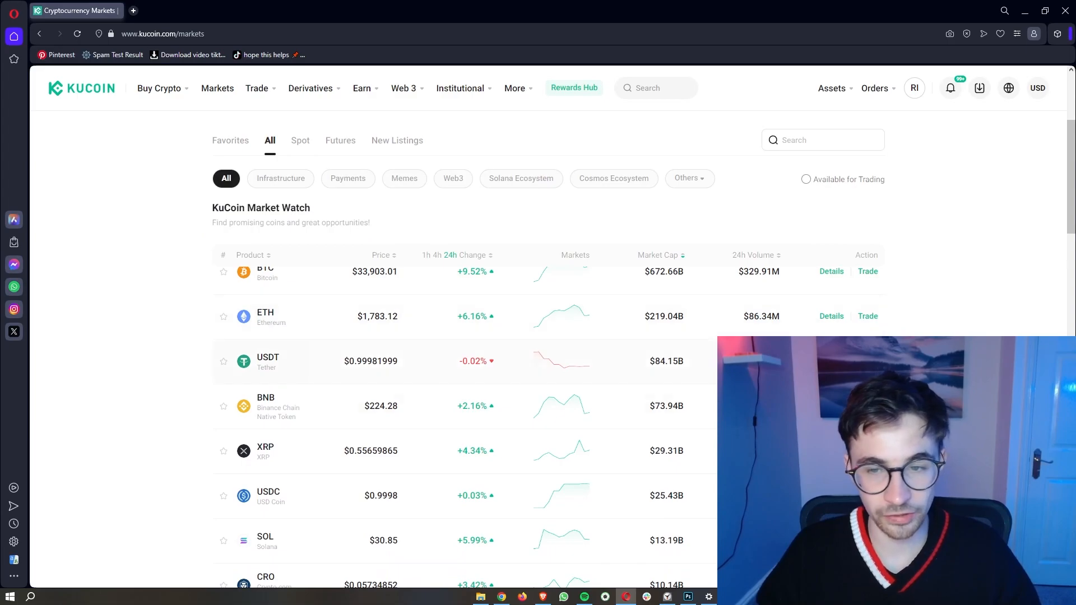
scroll(548, 348, up, 1)
scroll(548, 392, down, 3)
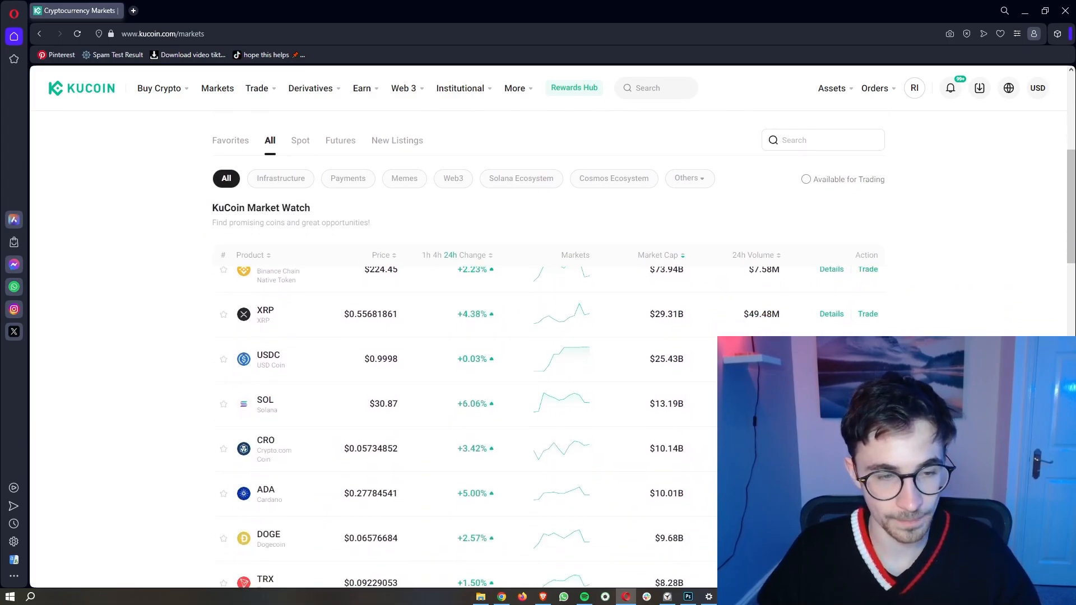
scroll(588, 360, up, 3)
scroll(331, 311, up, 1)
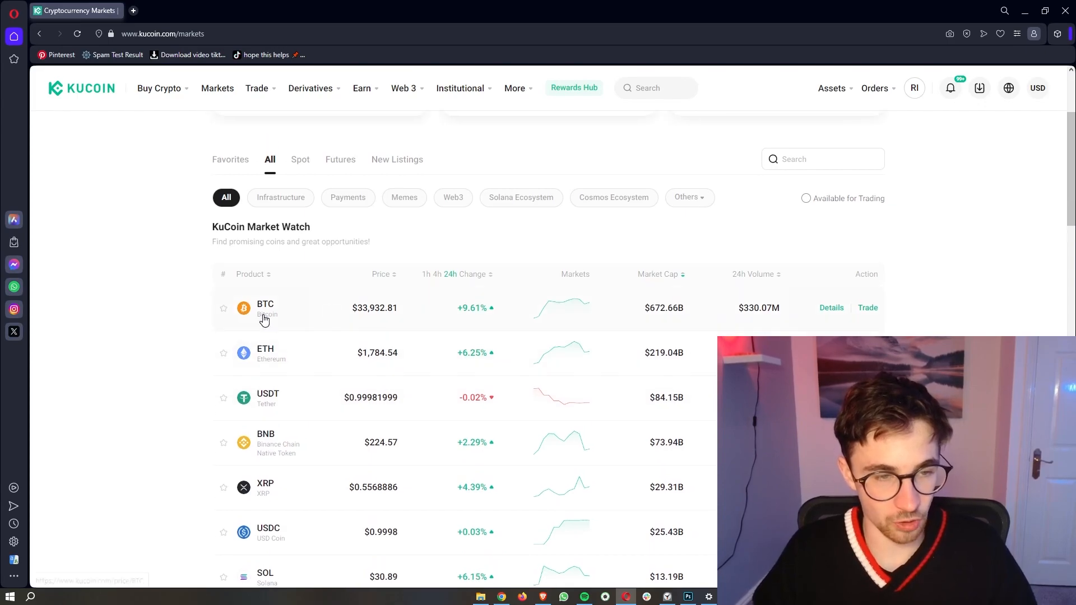
scroll(307, 320, down, 6)
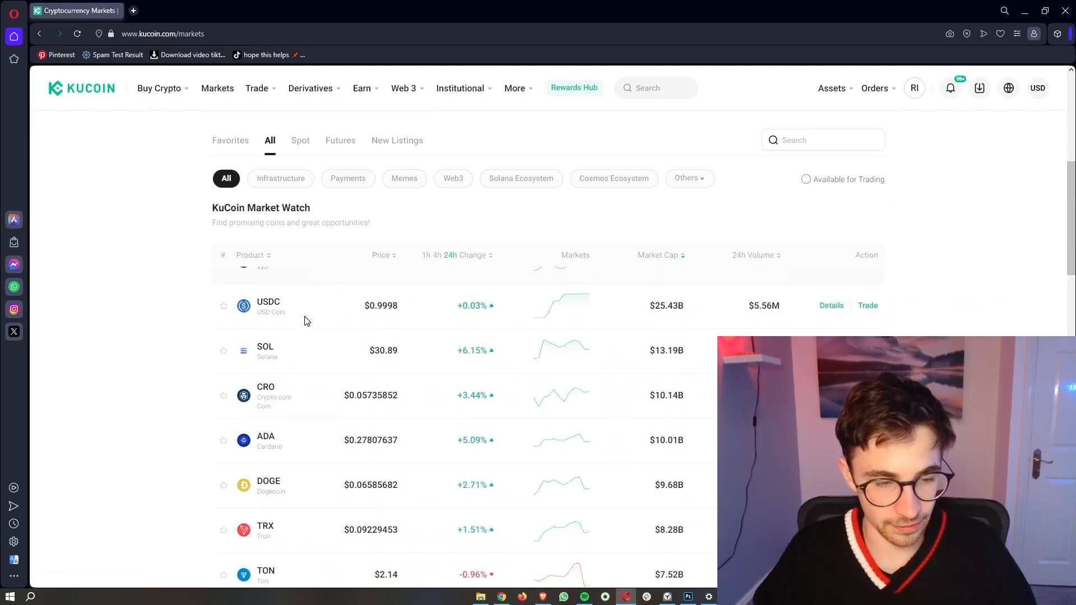
scroll(314, 322, up, 8)
scroll(409, 289, down, 3)
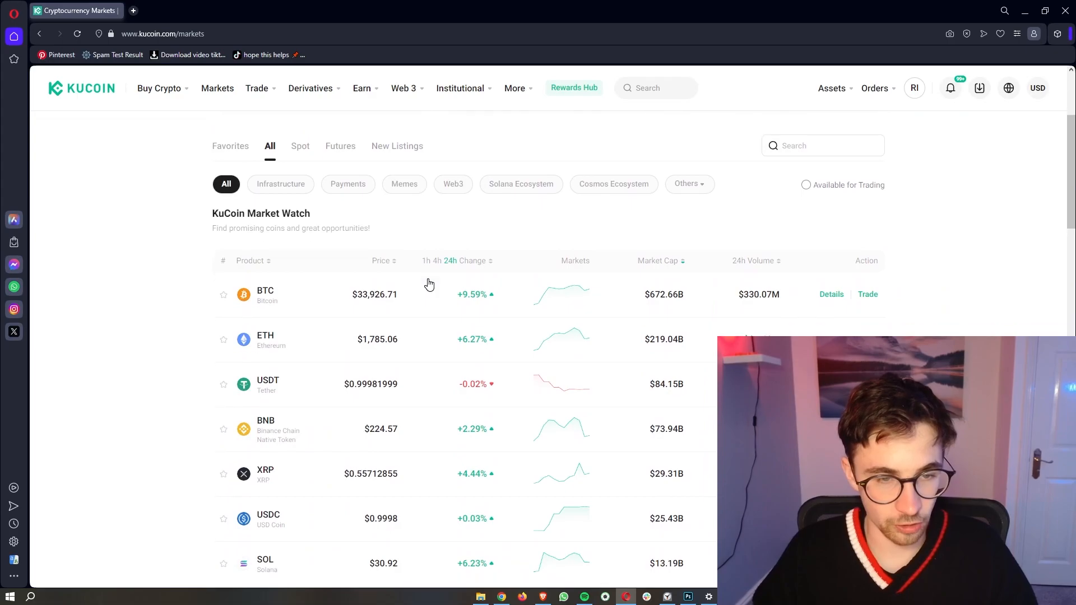
click(378, 266)
click(379, 266)
click(386, 267)
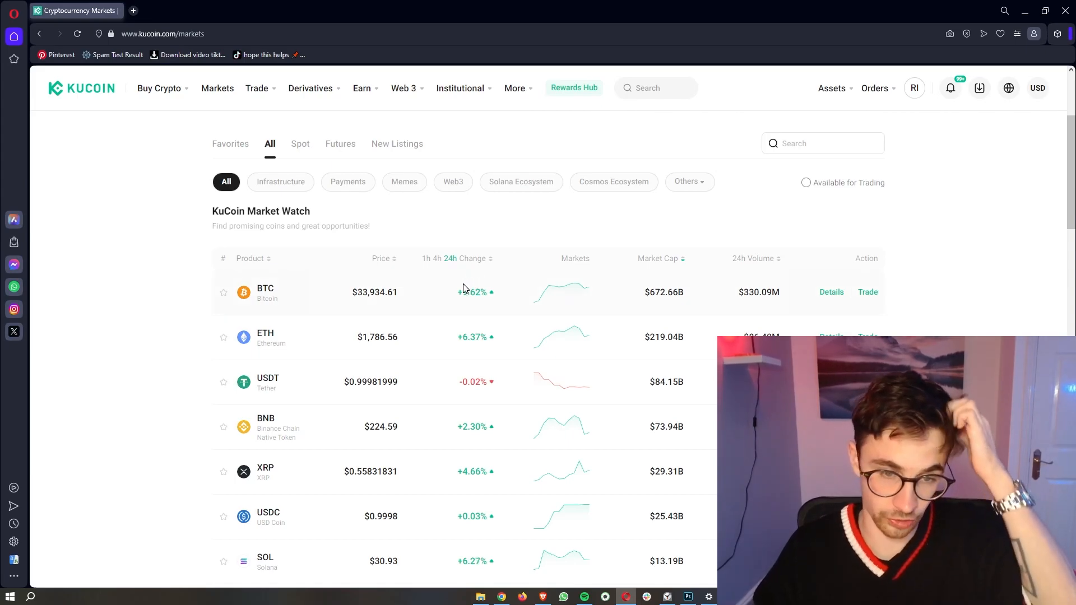
Step: Compare coins' 4-hour and 1-hour price changes, then return to 24-hour changes
scroll(484, 303, down, 2)
scroll(438, 287, up, 2)
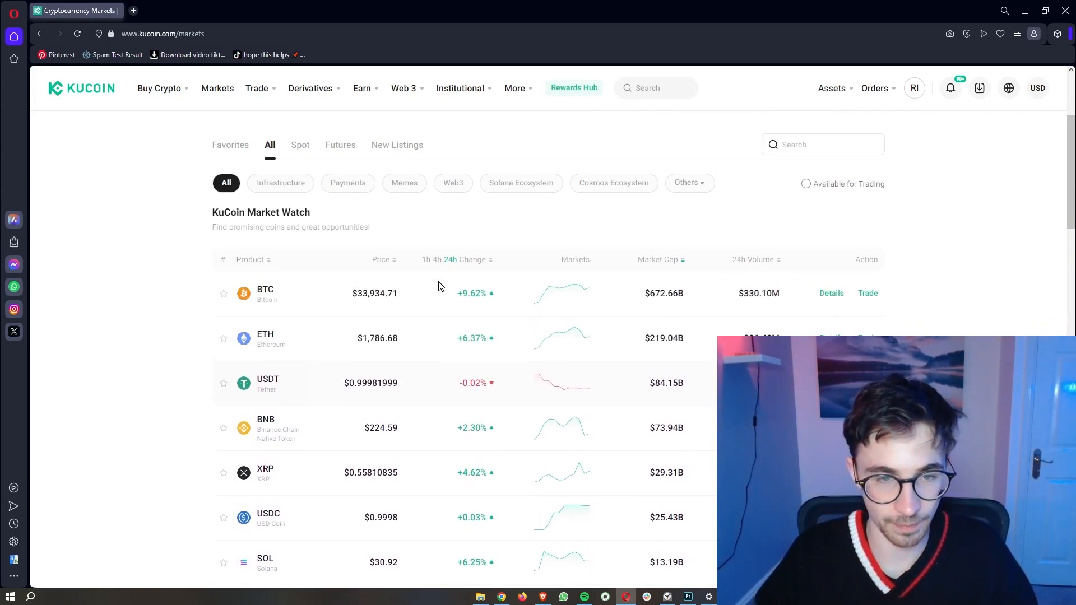
click(435, 268)
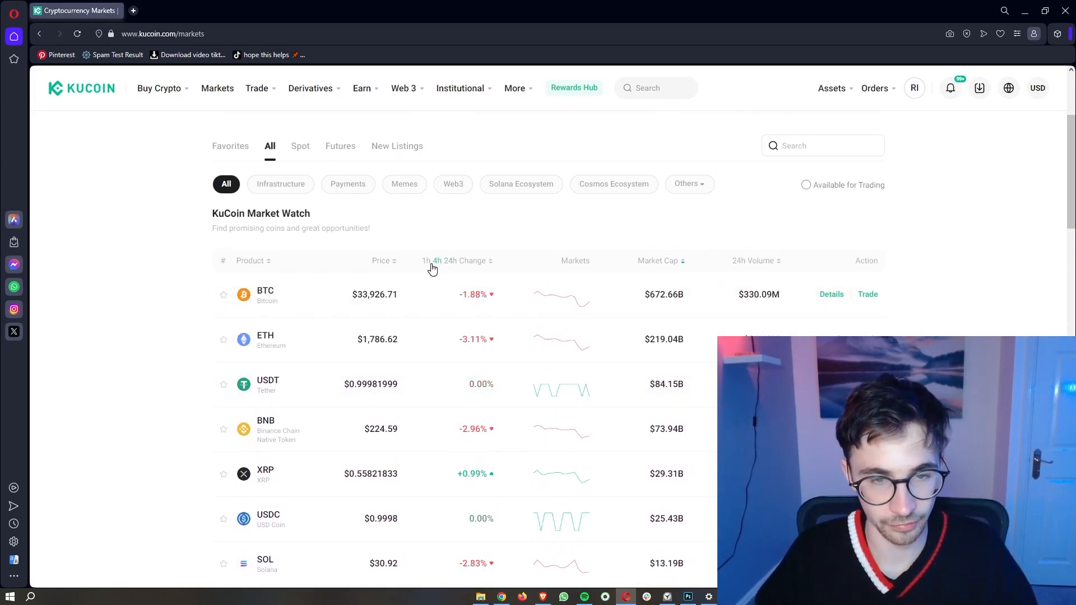
click(426, 268)
click(450, 261)
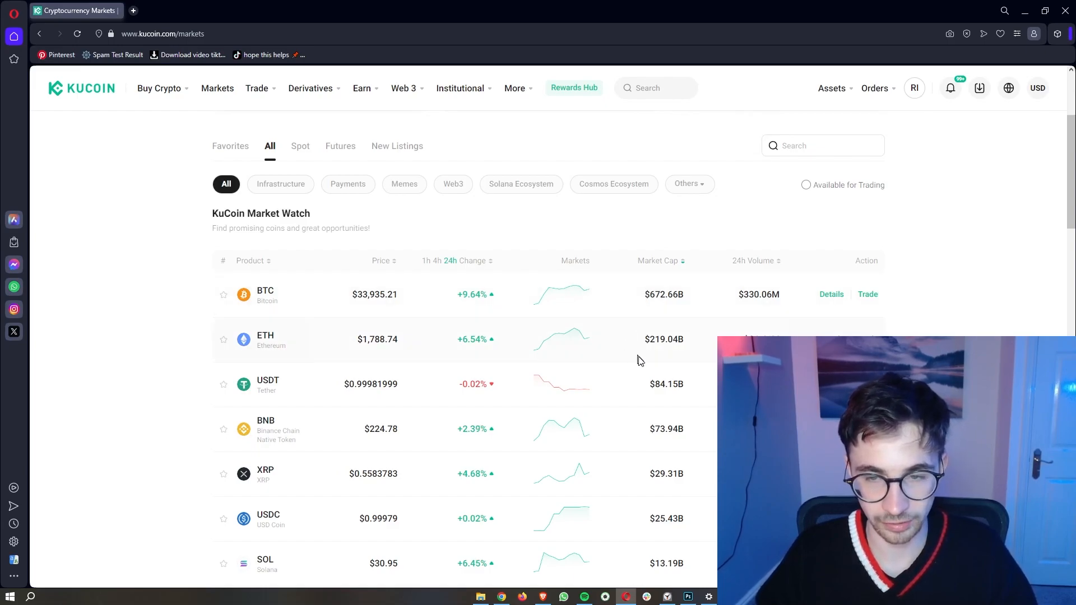
Step: Open the BTC row's price page in a new tab, close it, then reopen it
scroll(638, 358, down, 3)
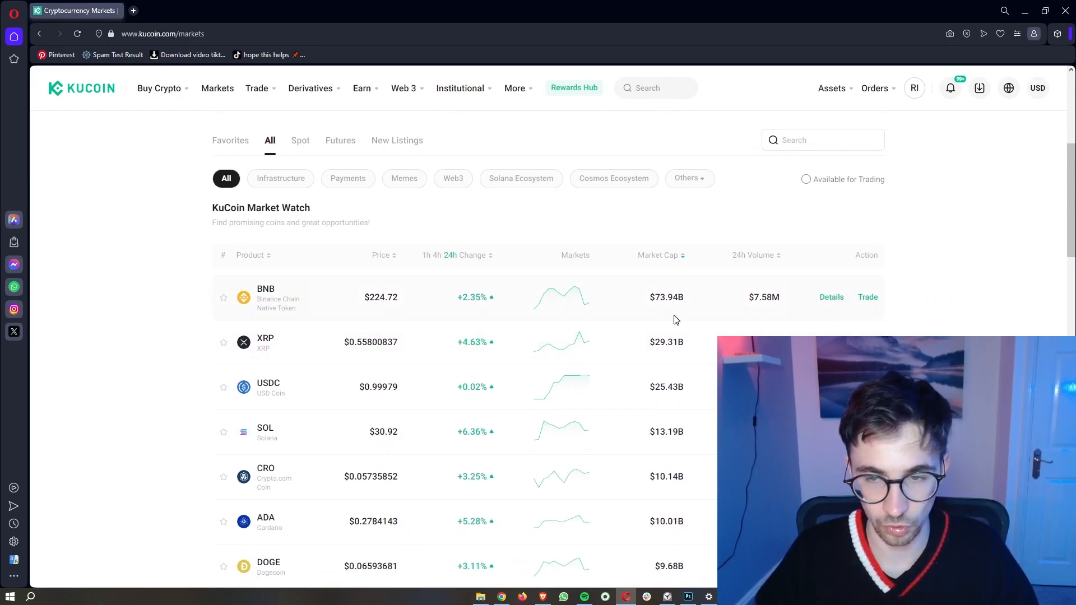
scroll(679, 317, up, 3)
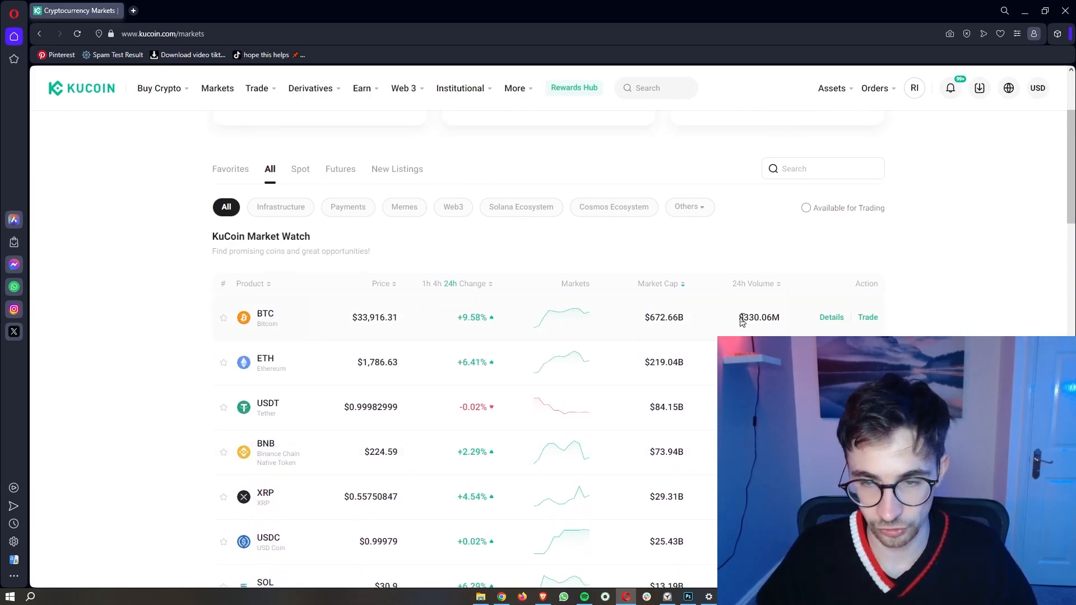
click(793, 320)
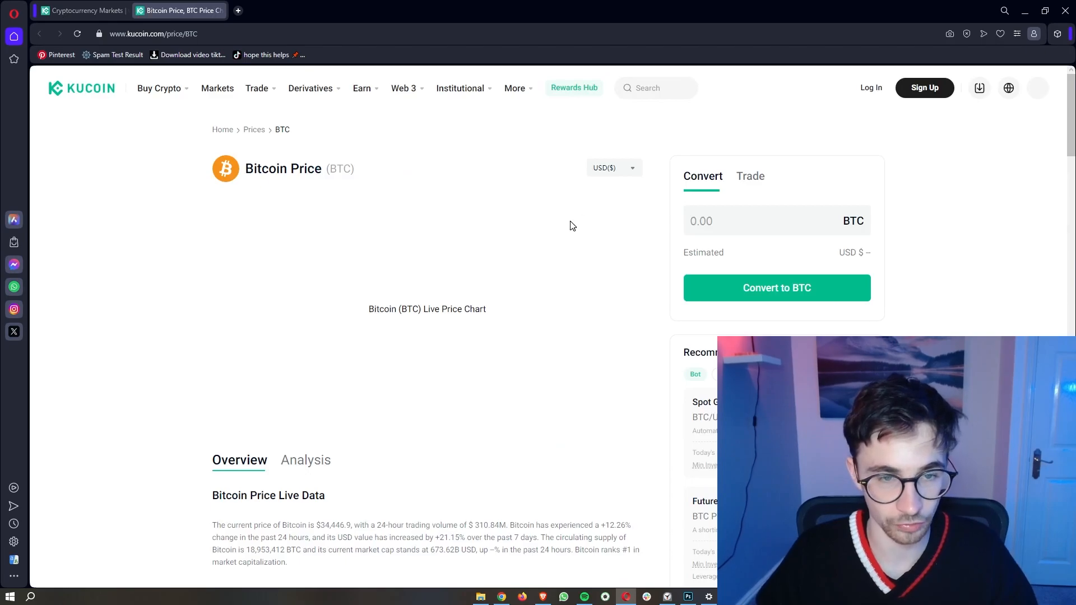
key(ctrl+w)
scroll(336, 308, down, 3)
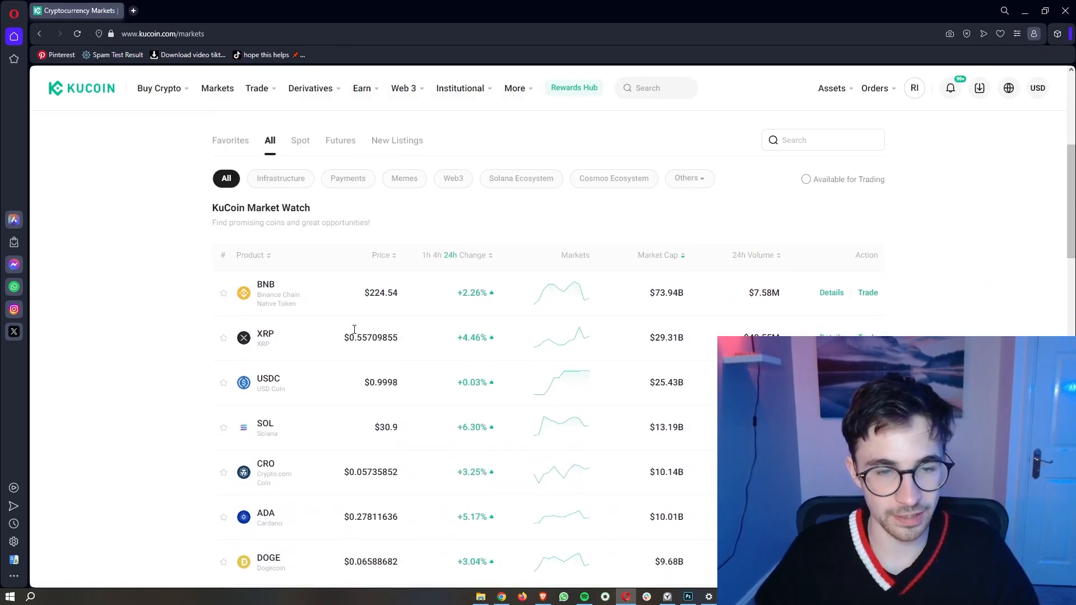
scroll(354, 330, down, 7)
scroll(448, 421, down, 7)
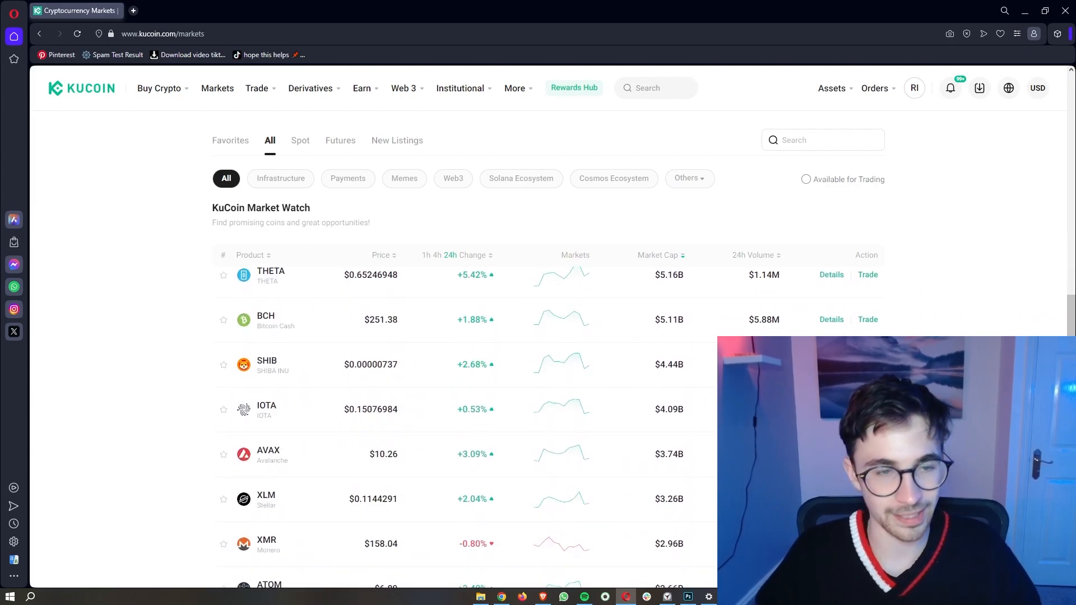
scroll(448, 421, up, 14)
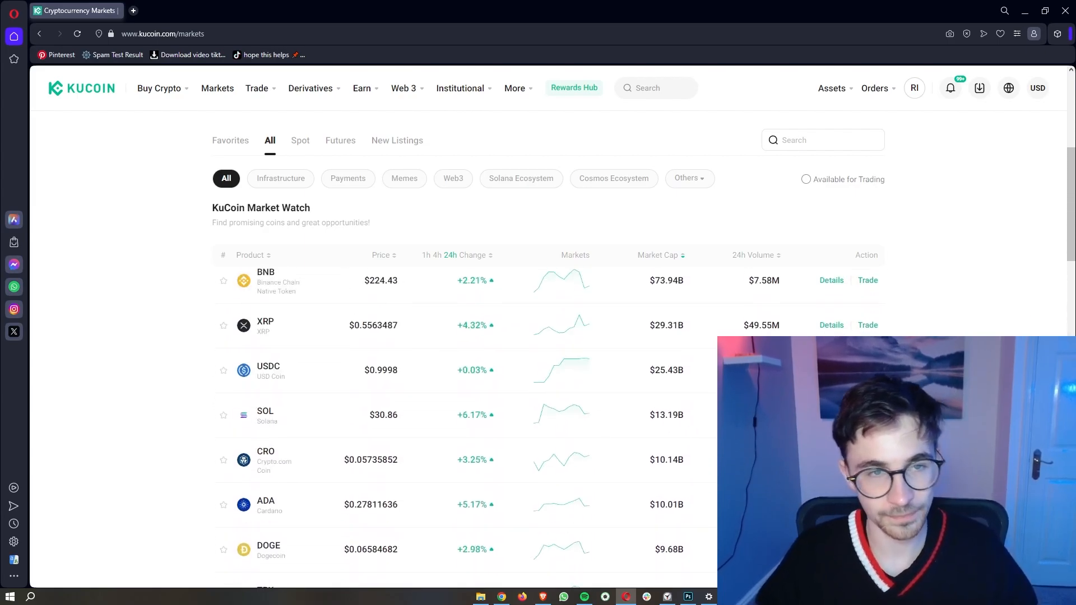
scroll(449, 420, up, 1)
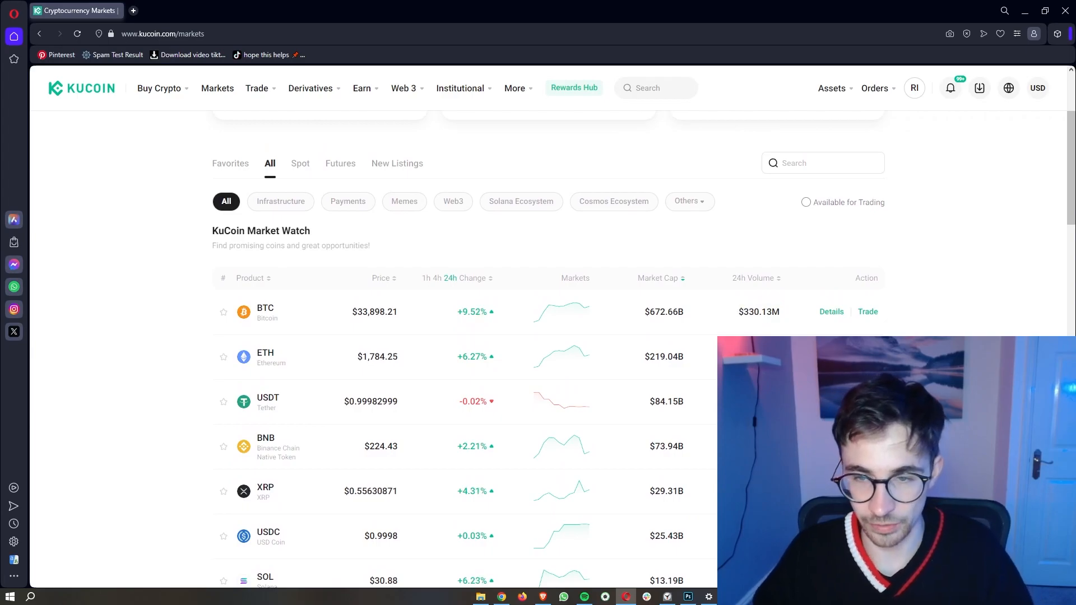
click(267, 312)
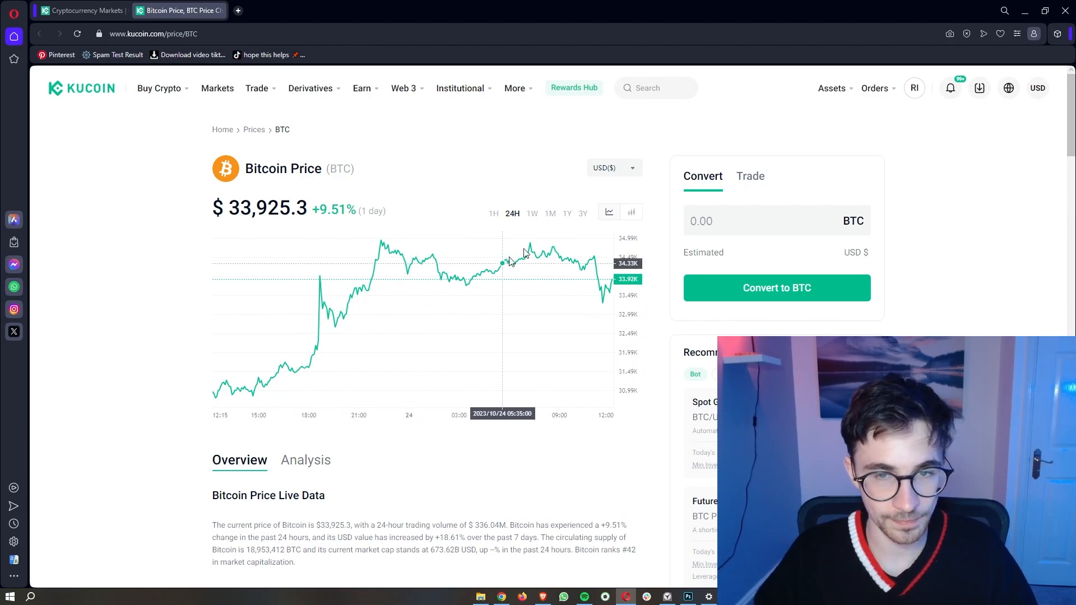
Step: Compare Bitcoin's 3-year and 1-year price history, then open BTC/USDT spot trading from Trade
click(582, 214)
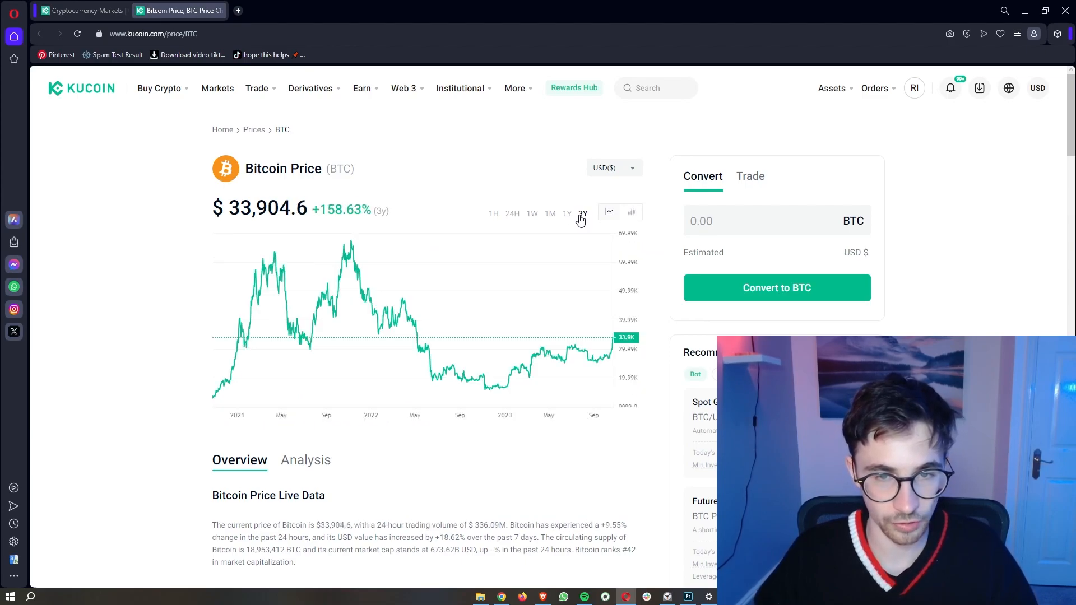
click(567, 216)
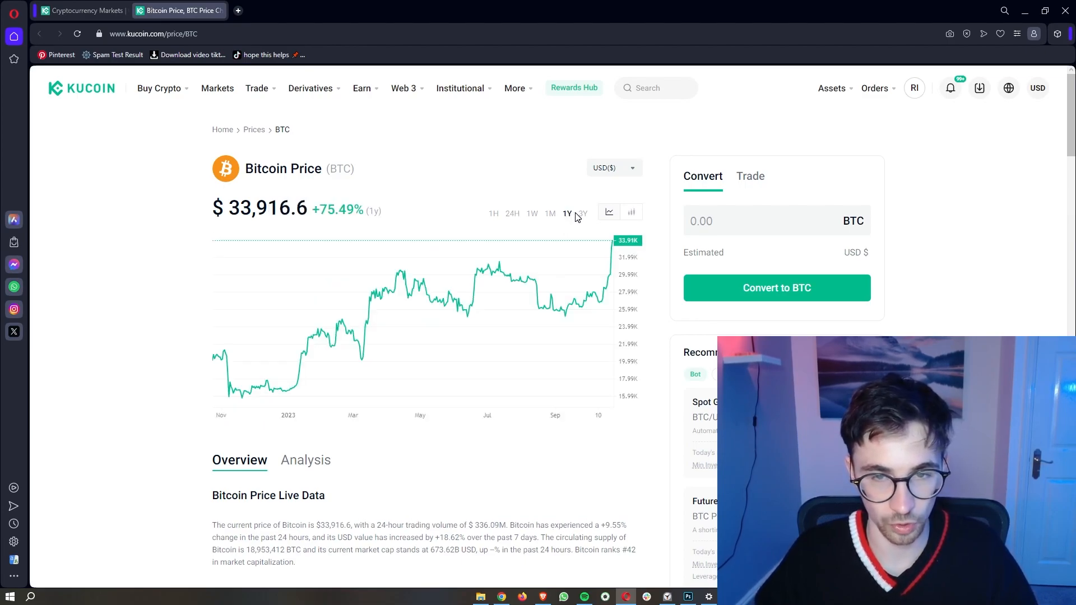
click(583, 216)
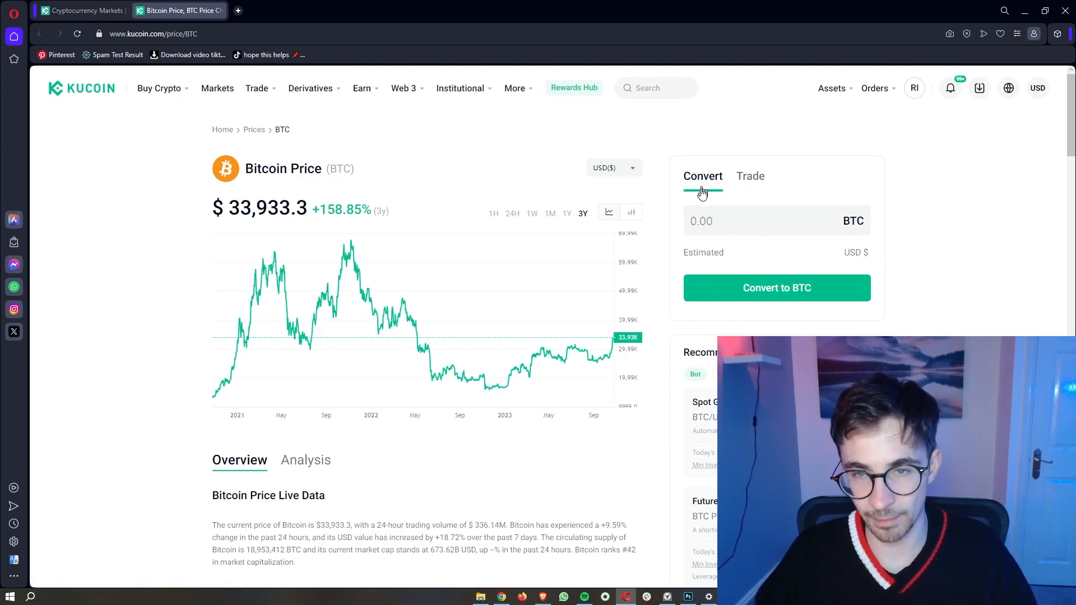
mouse_move(266, 93)
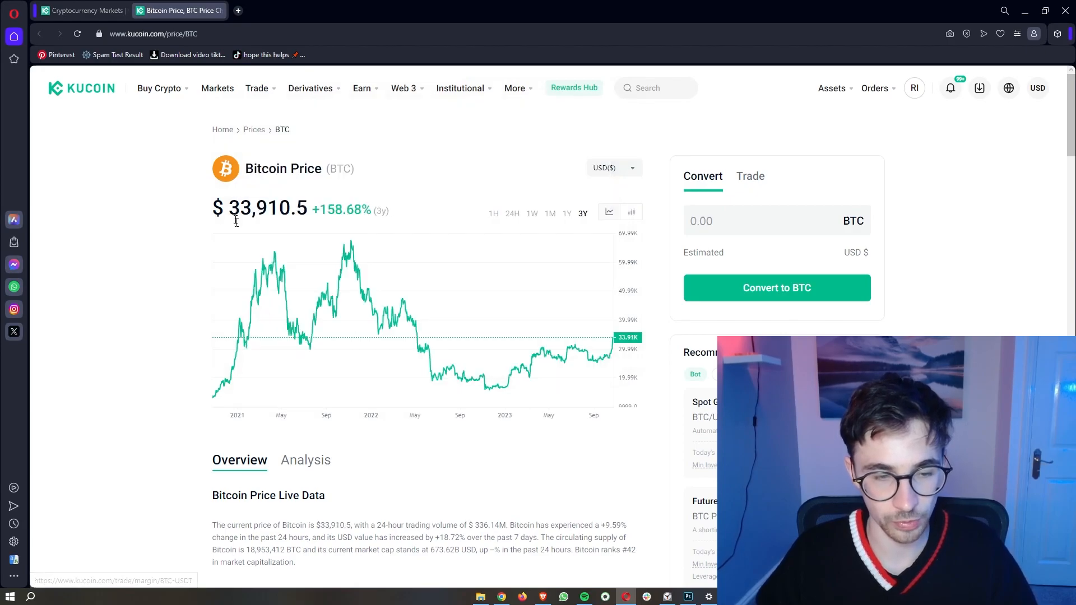
click(279, 273)
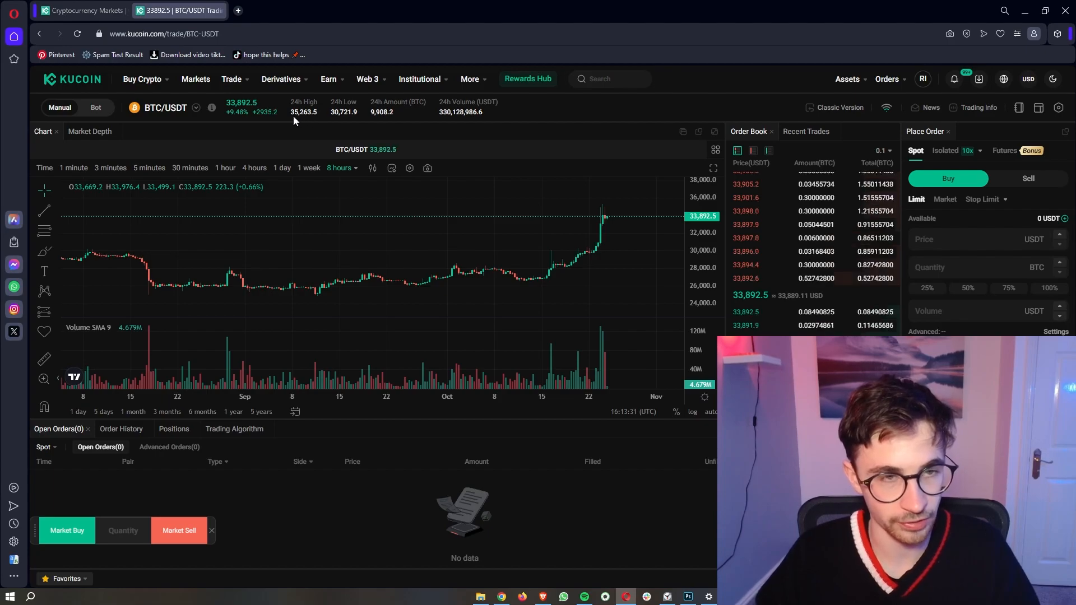
Step: Highlight the 24h High, Low and Volume figures in the BTC/USDT header
drag(290, 112, 359, 113)
click(357, 110)
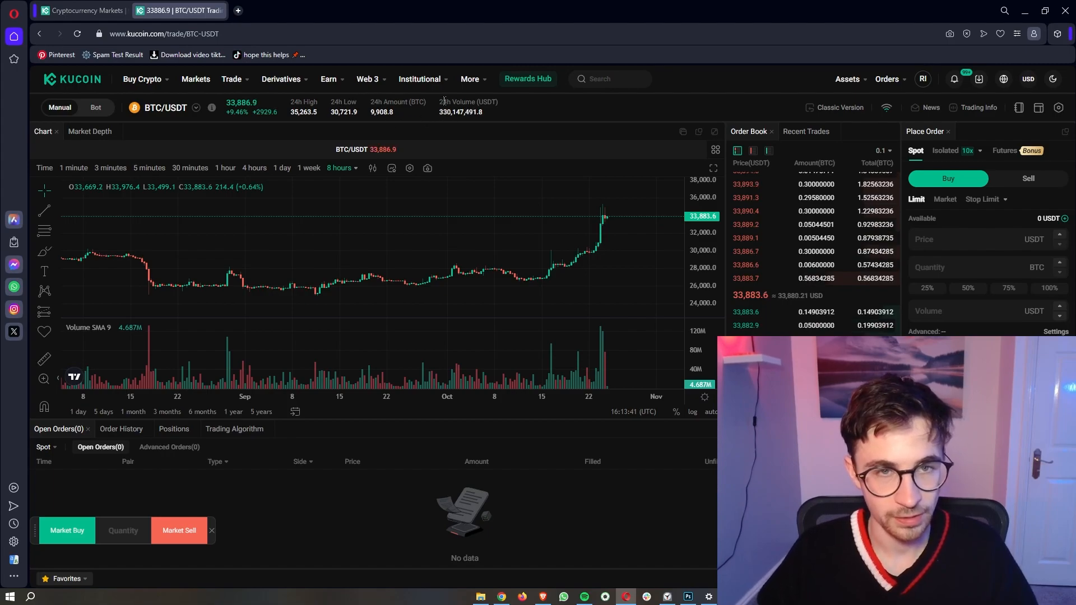
drag(439, 102, 489, 113)
click(489, 113)
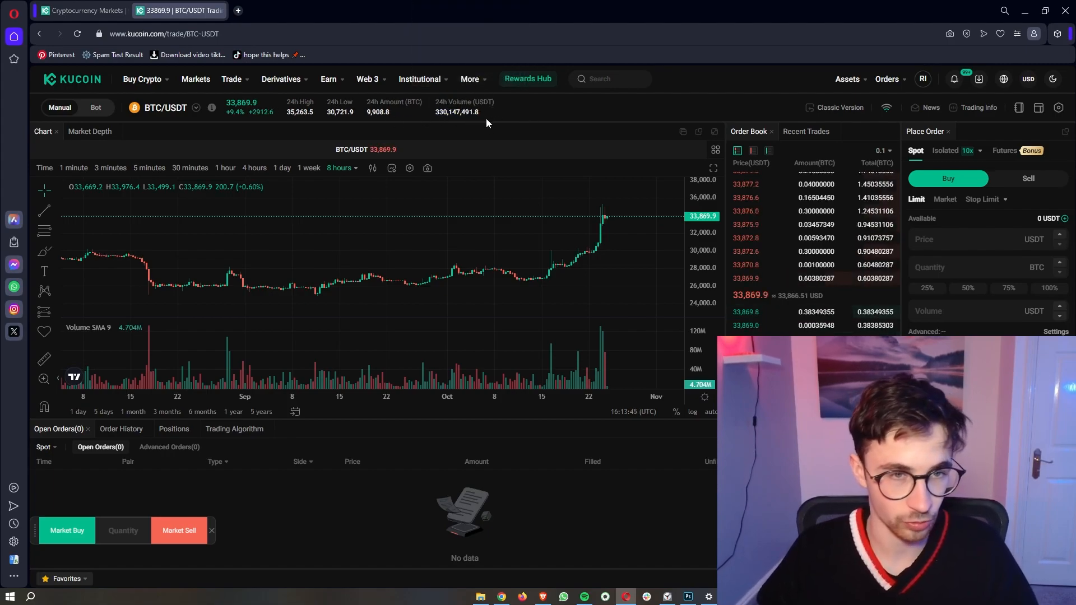
Step: Try weekly and daily intervals while rescaling the price axis, then settle on 1-hour candles
scroll(581, 392, down, 5)
scroll(581, 392, down, 6)
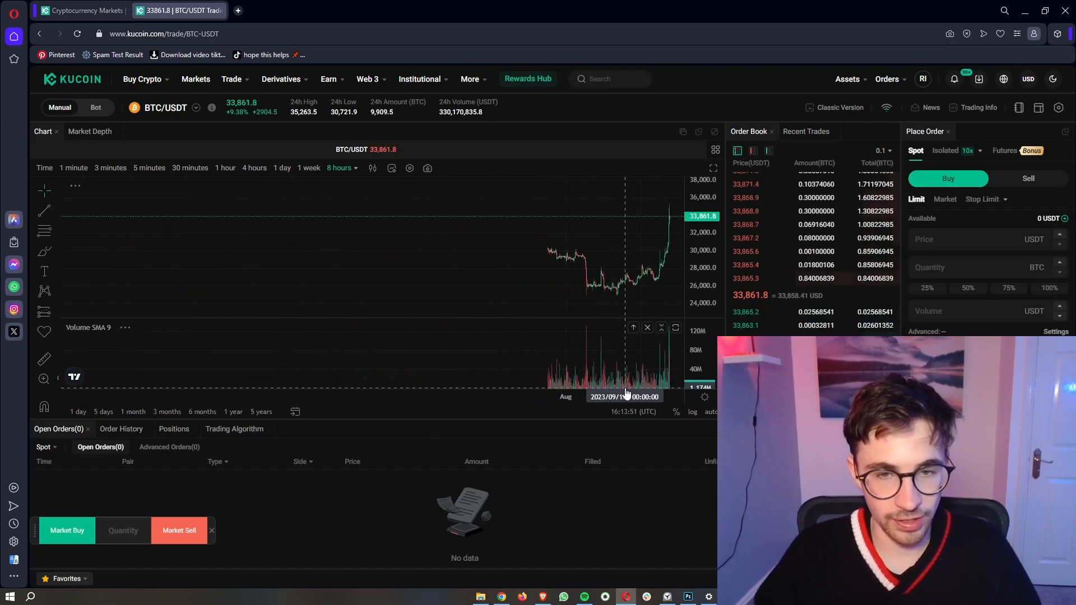
drag(702, 223, 702, 258)
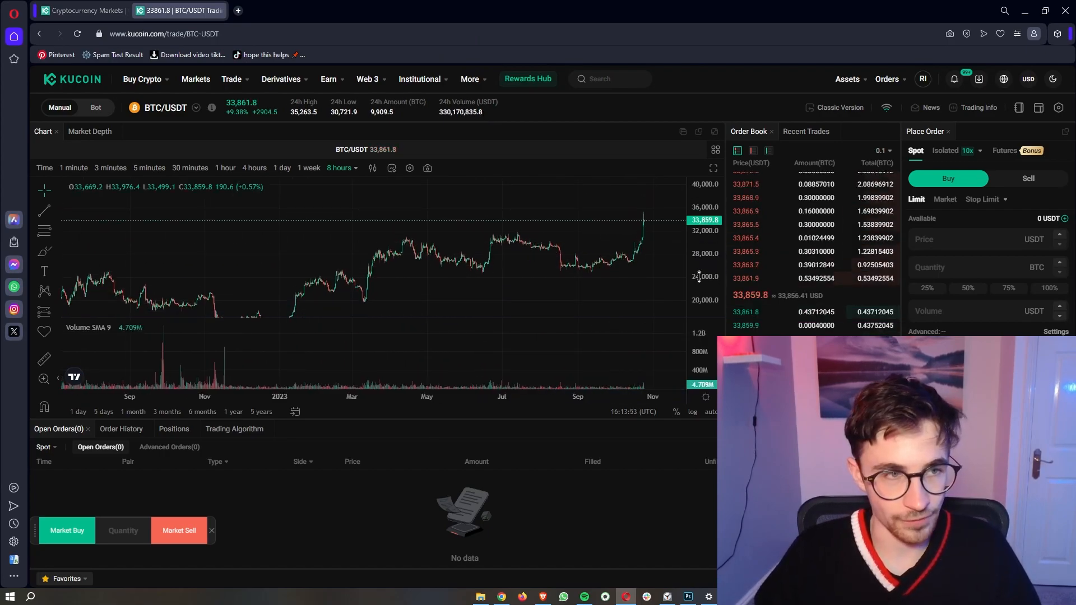
scroll(457, 247, down, 4)
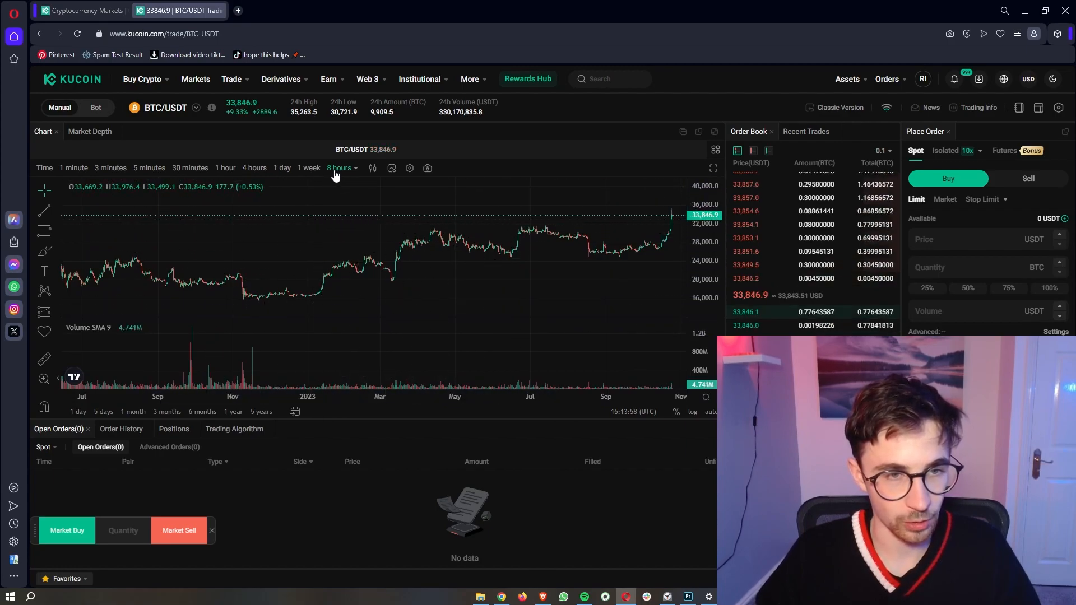
click(314, 169)
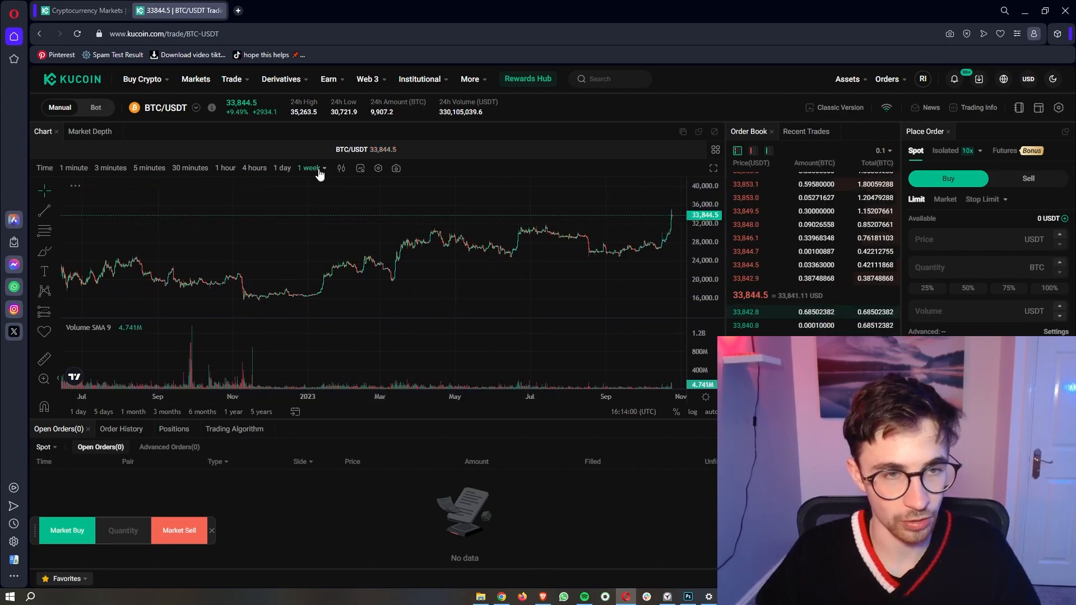
drag(696, 249, 689, 306)
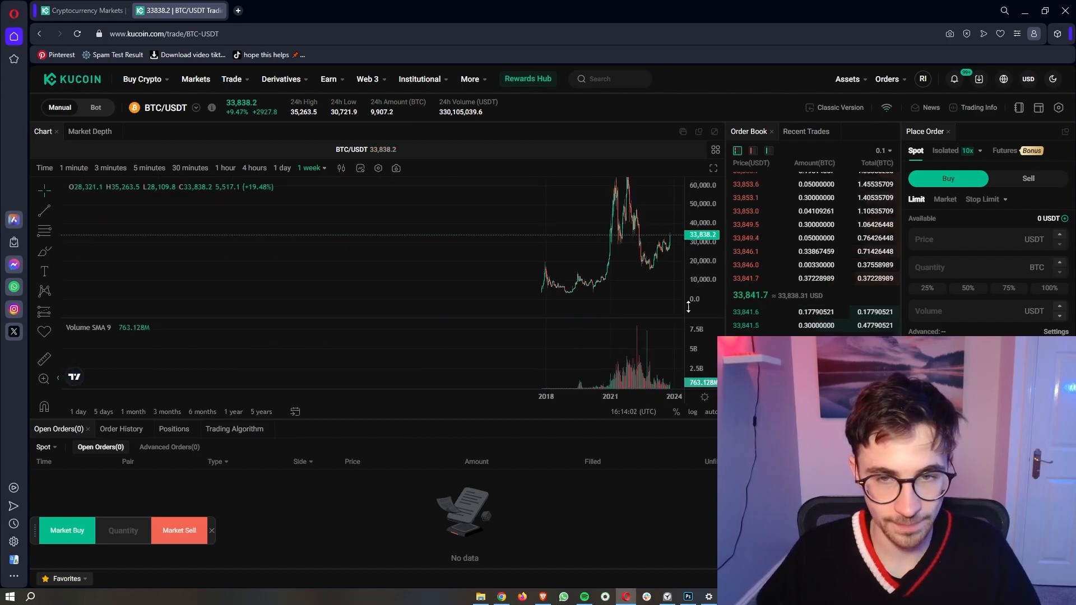
click(282, 168)
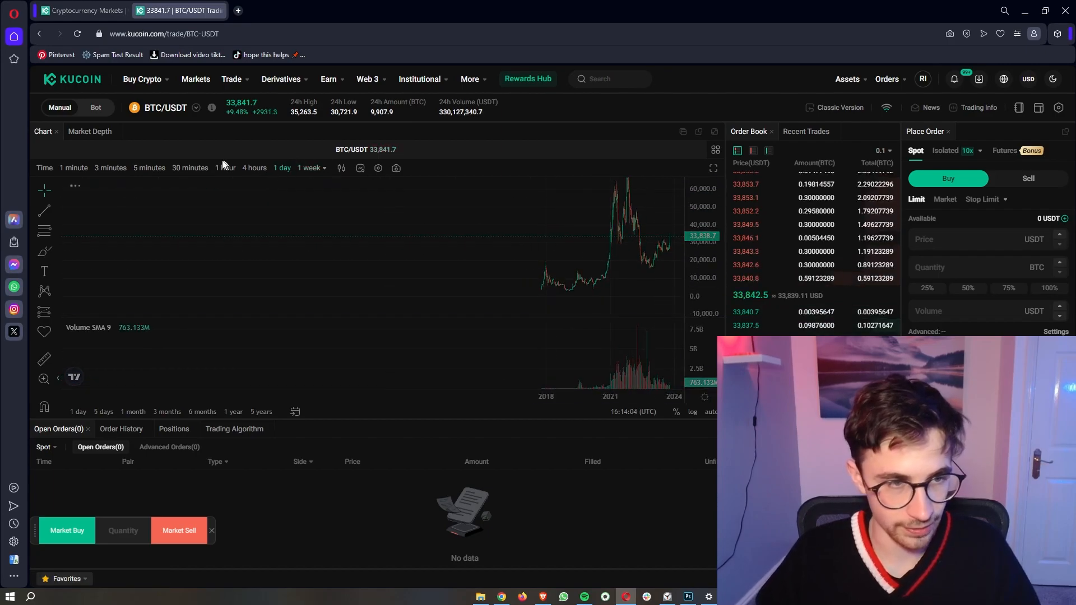
click(226, 168)
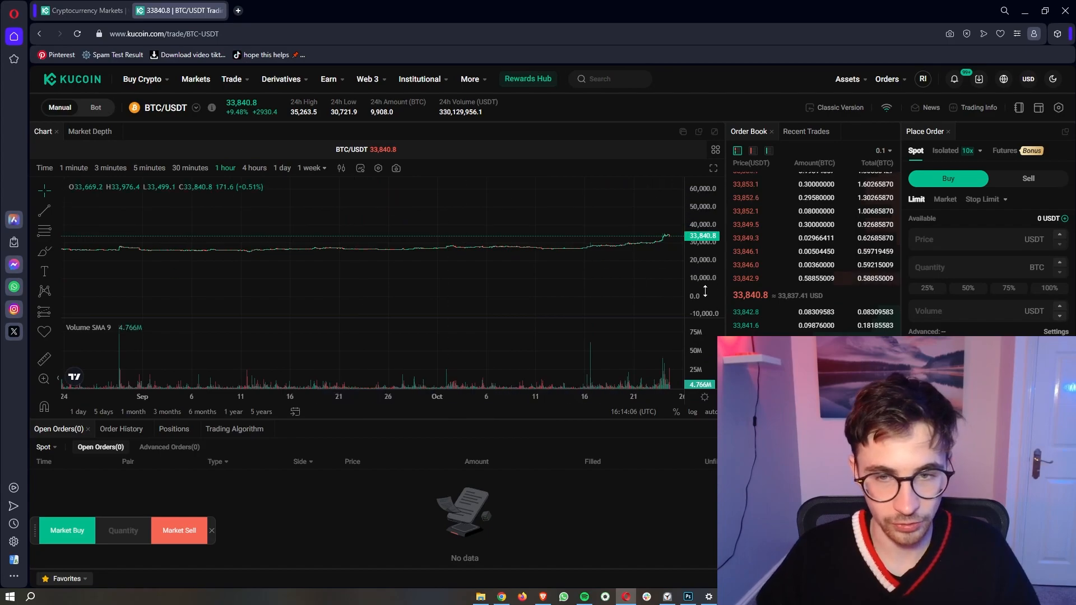
drag(705, 291, 703, 154)
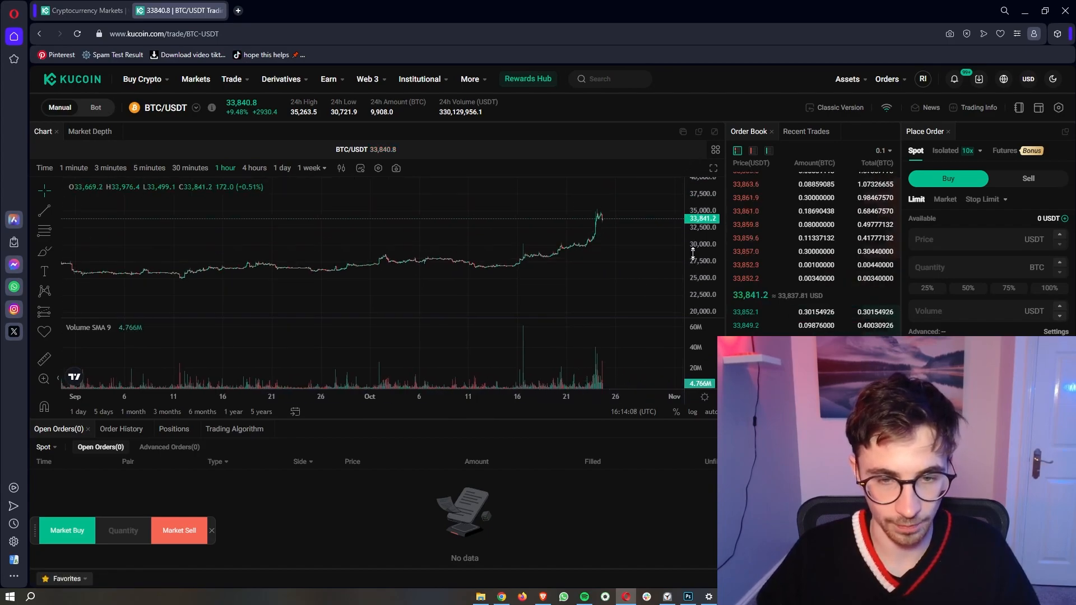
scroll(440, 293, up, 5)
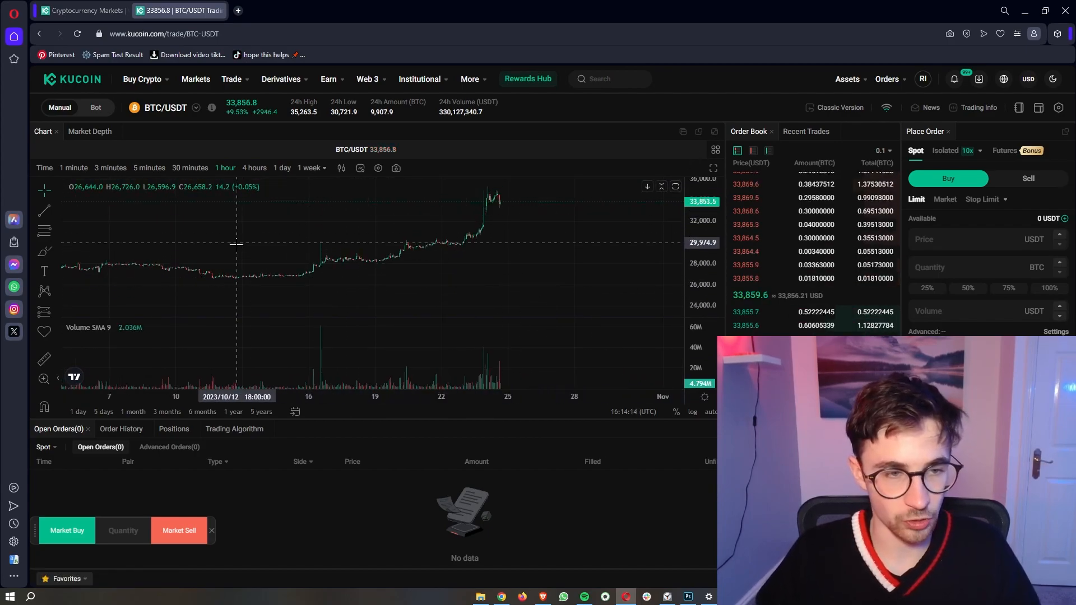
scroll(493, 228, up, 2)
scroll(440, 234, down, 3)
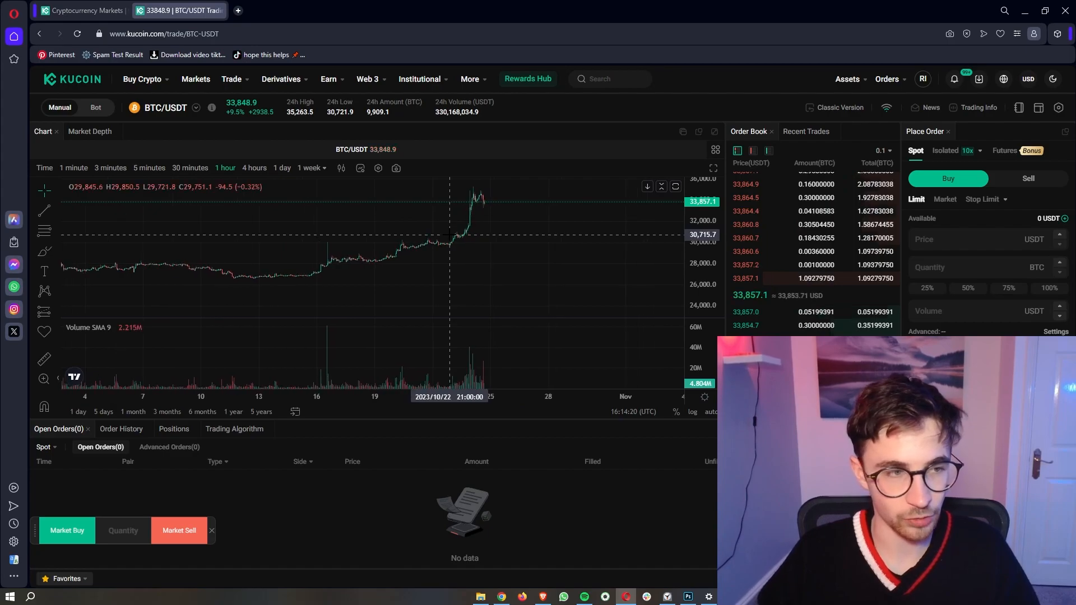
Step: Draw a freehand curve on the chart, then delete it
click(45, 251)
mouse_move(451, 216)
mouse_down()
mouse_move(243, 269)
mouse_move(552, 231)
mouse_move(453, 196)
mouse_up()
key(Delete)
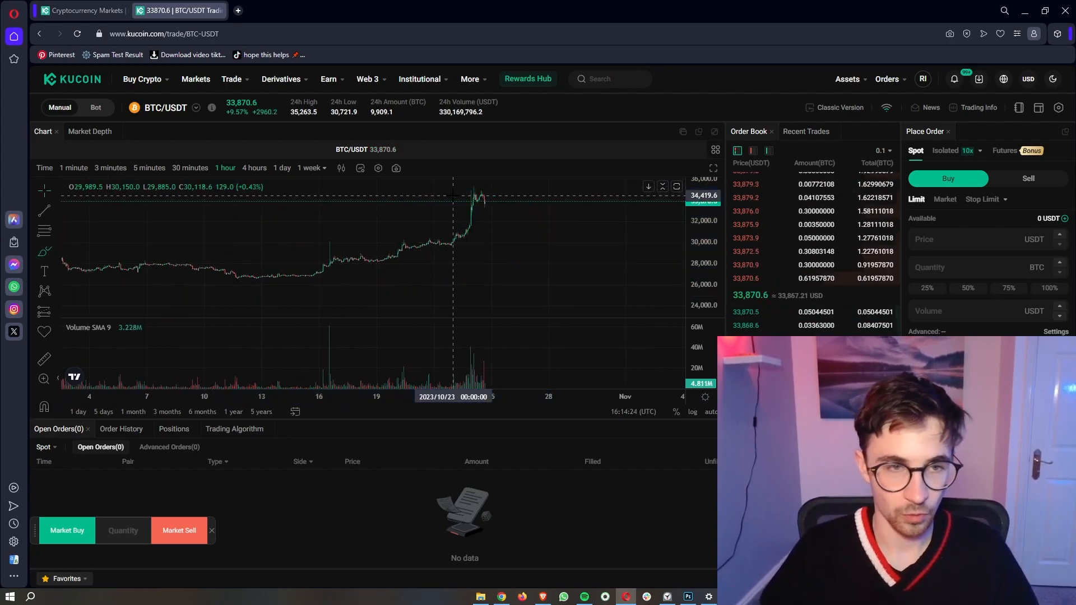
Step: Switch the chart to Line style, zoom into September–October, then return to Candlestick
click(342, 170)
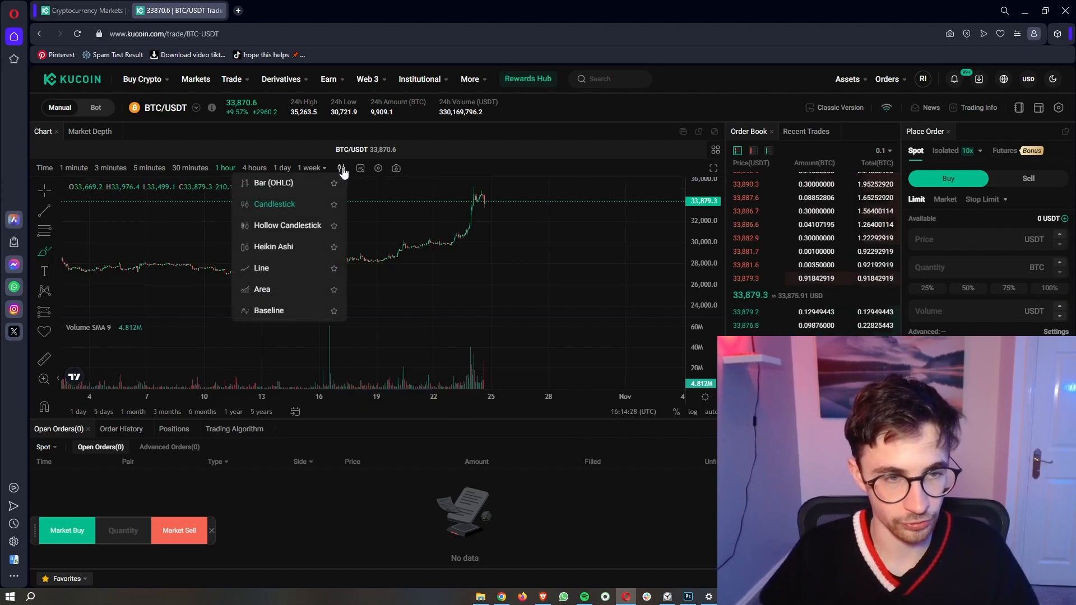
click(293, 269)
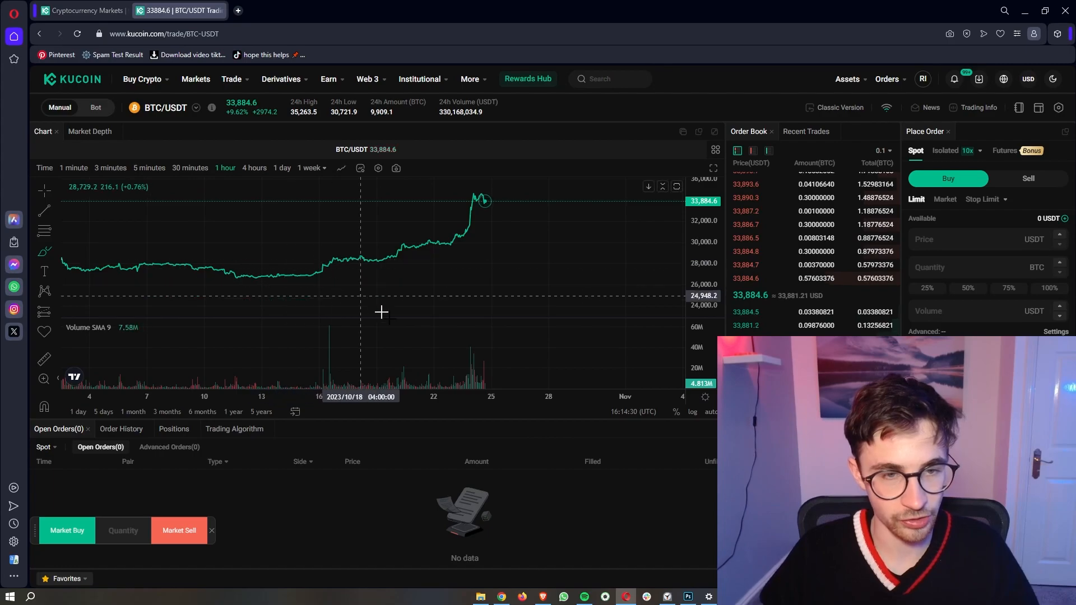
scroll(628, 308, down, 5)
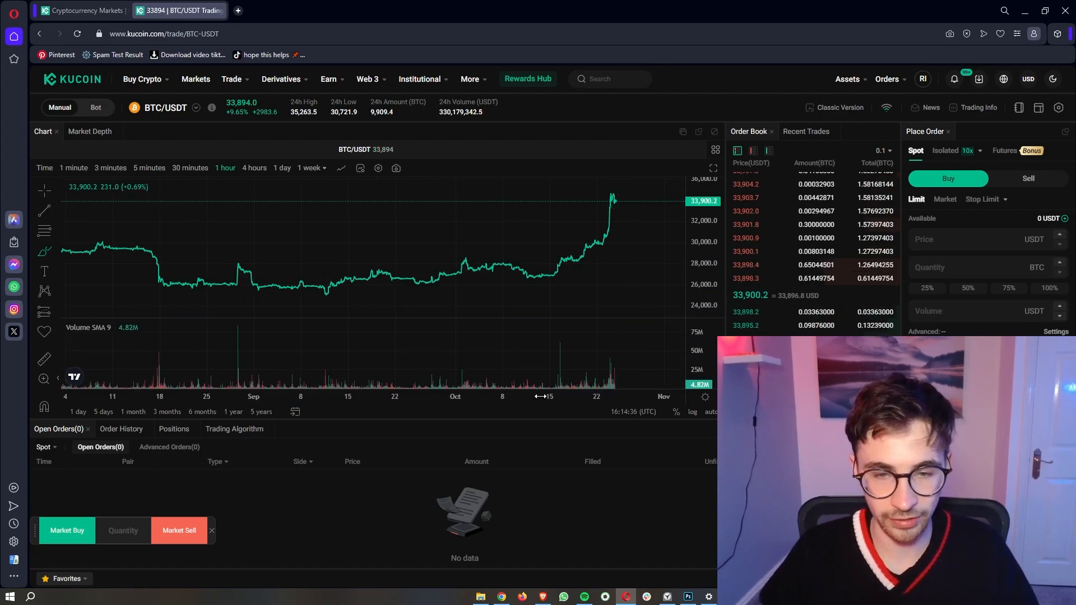
drag(541, 397, 569, 397)
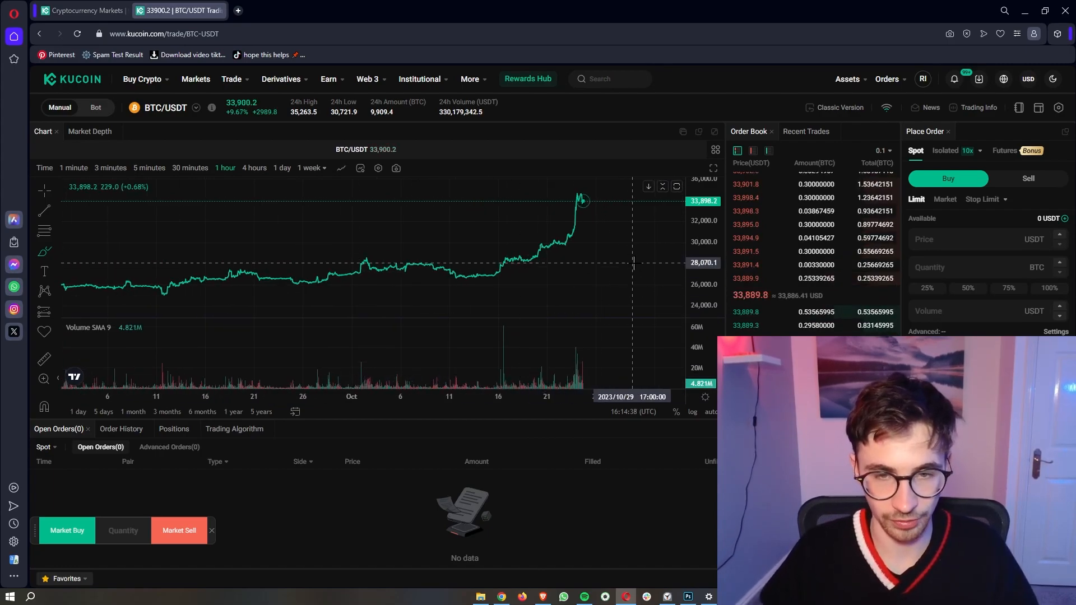
click(342, 170)
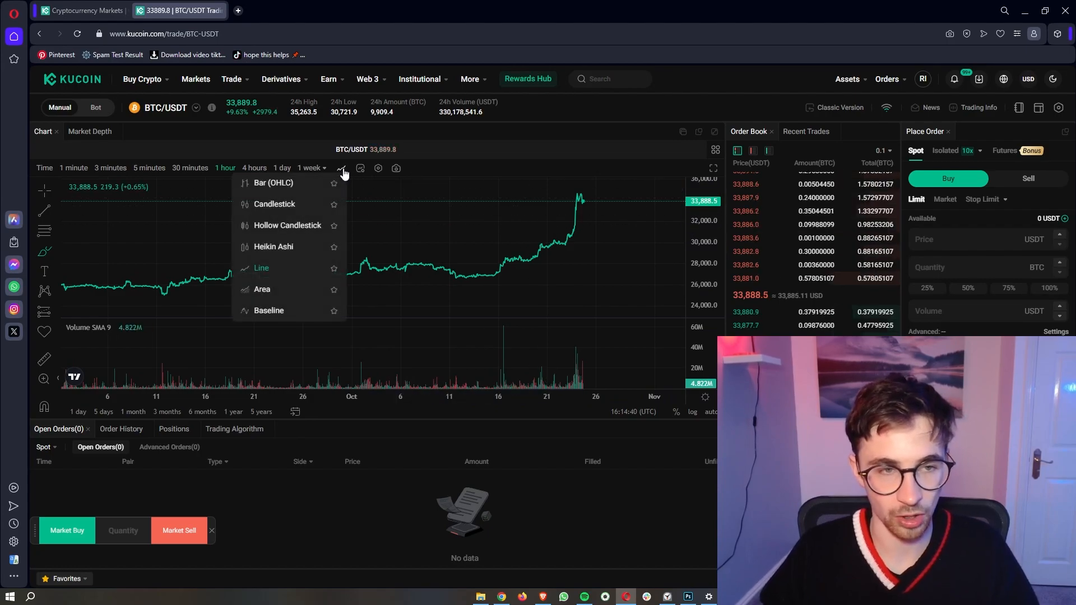
click(300, 207)
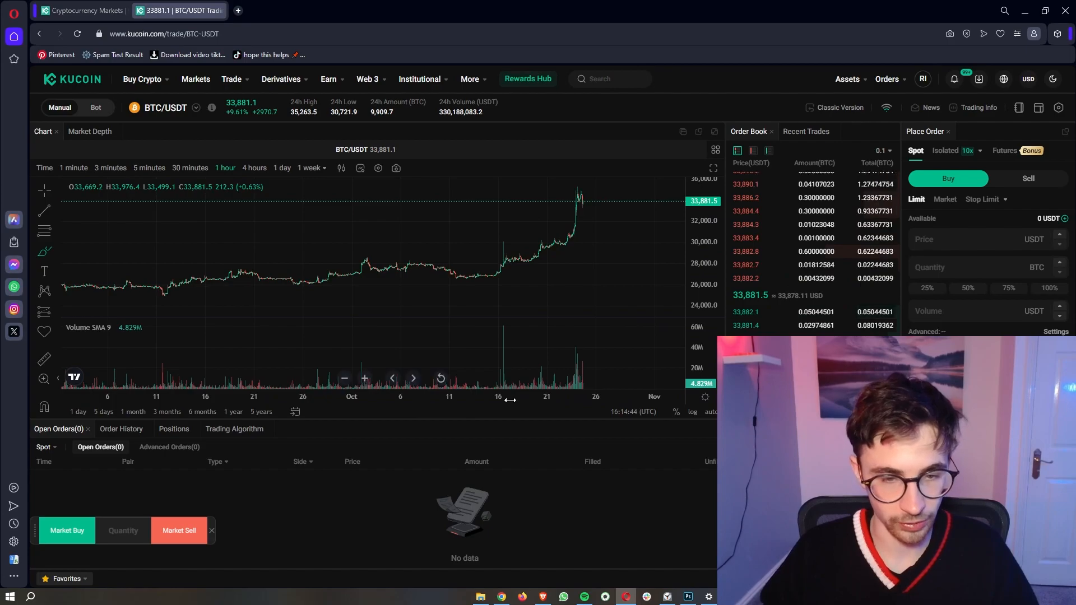
drag(510, 400, 566, 399)
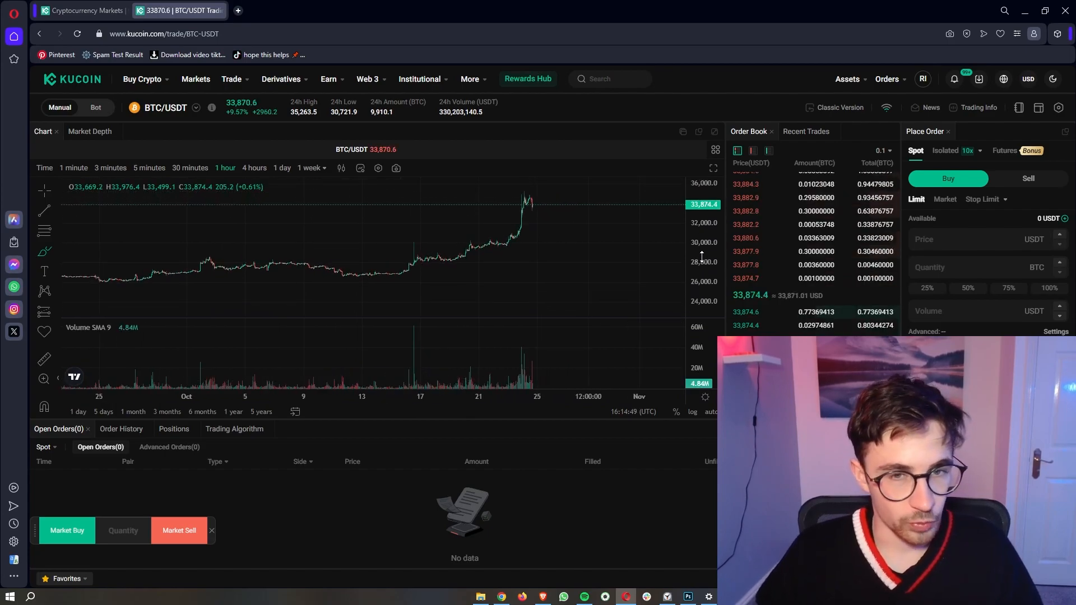
click(45, 211)
click(397, 277)
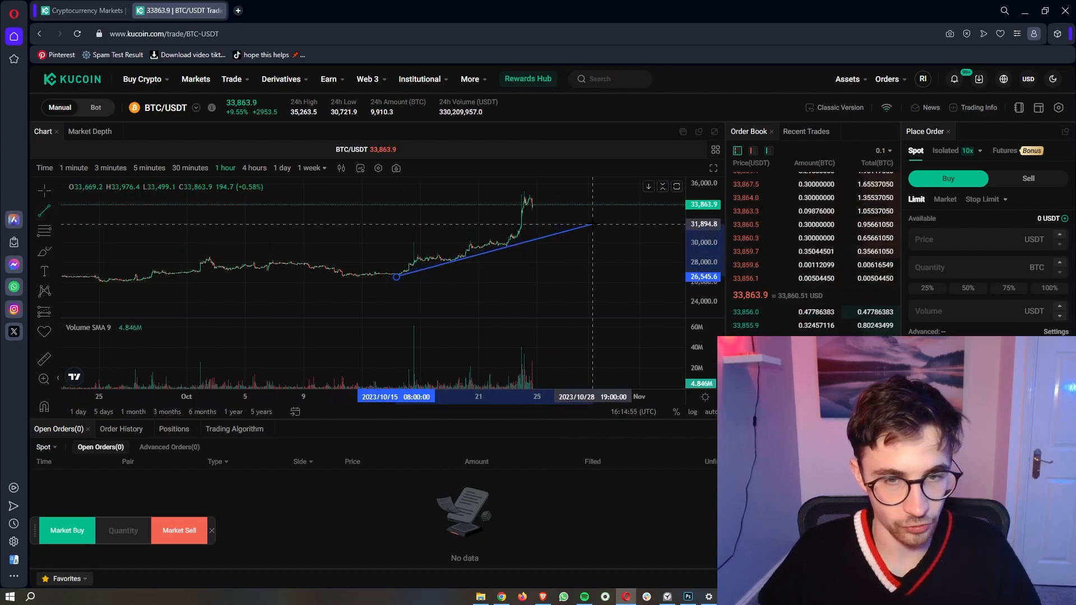
click(616, 218)
click(44, 231)
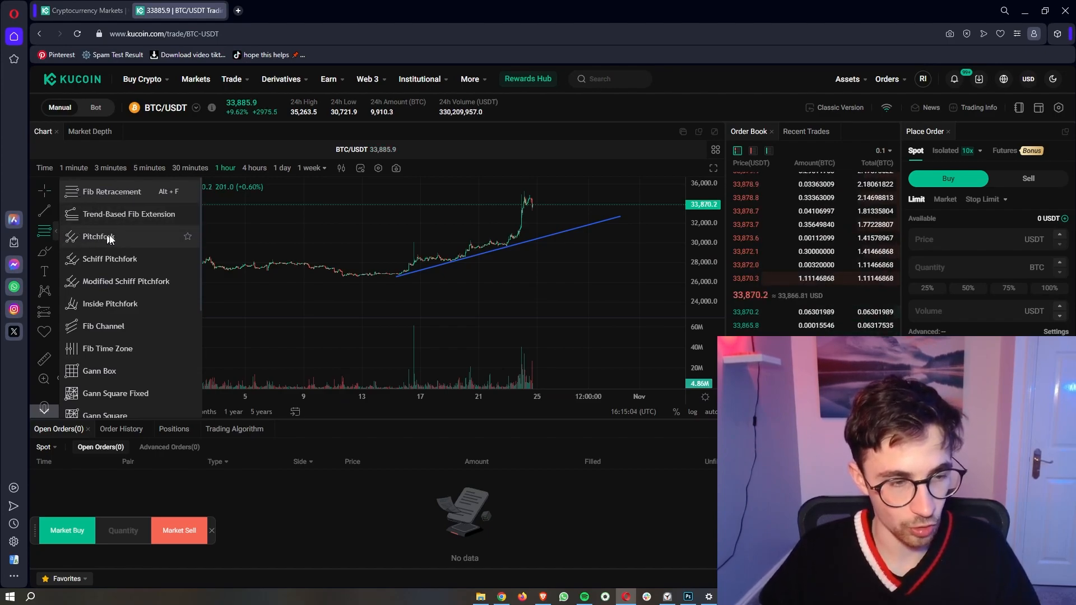
scroll(107, 237, down, 3)
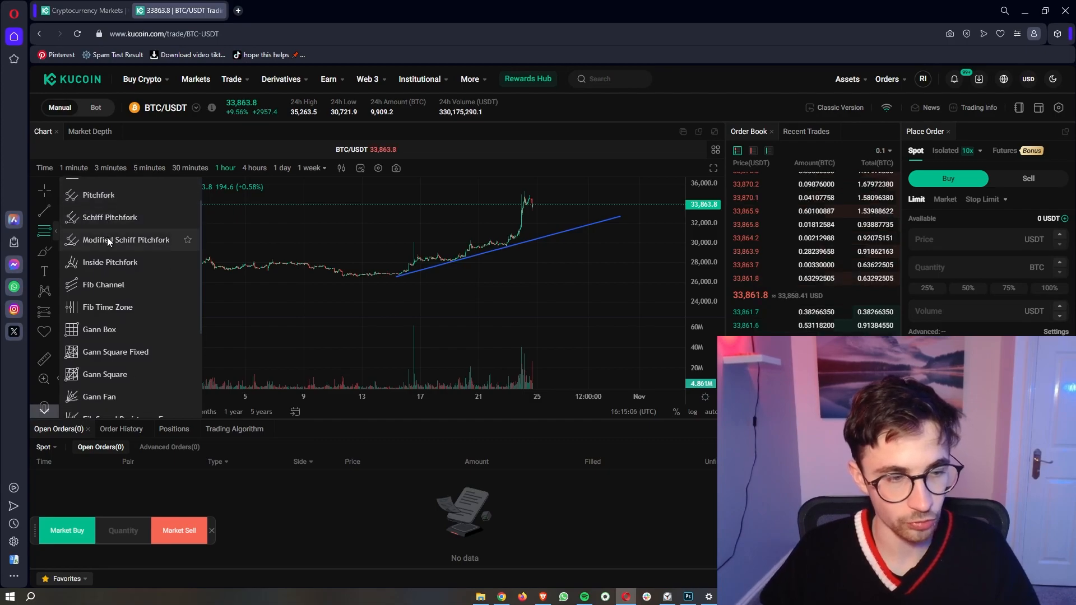
scroll(118, 286, down, 2)
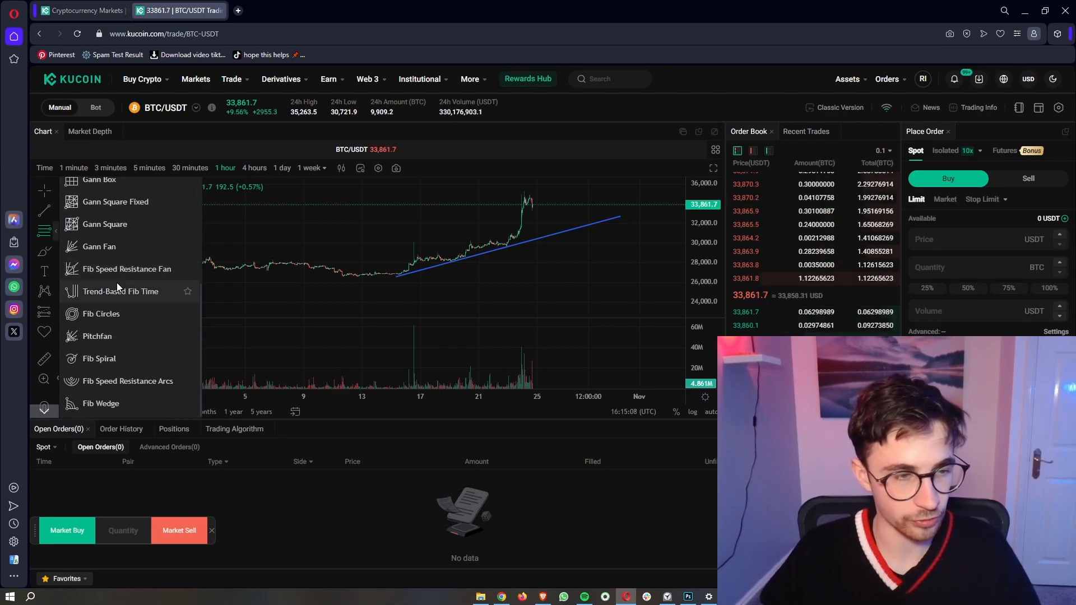
scroll(118, 286, up, 3)
click(56, 254)
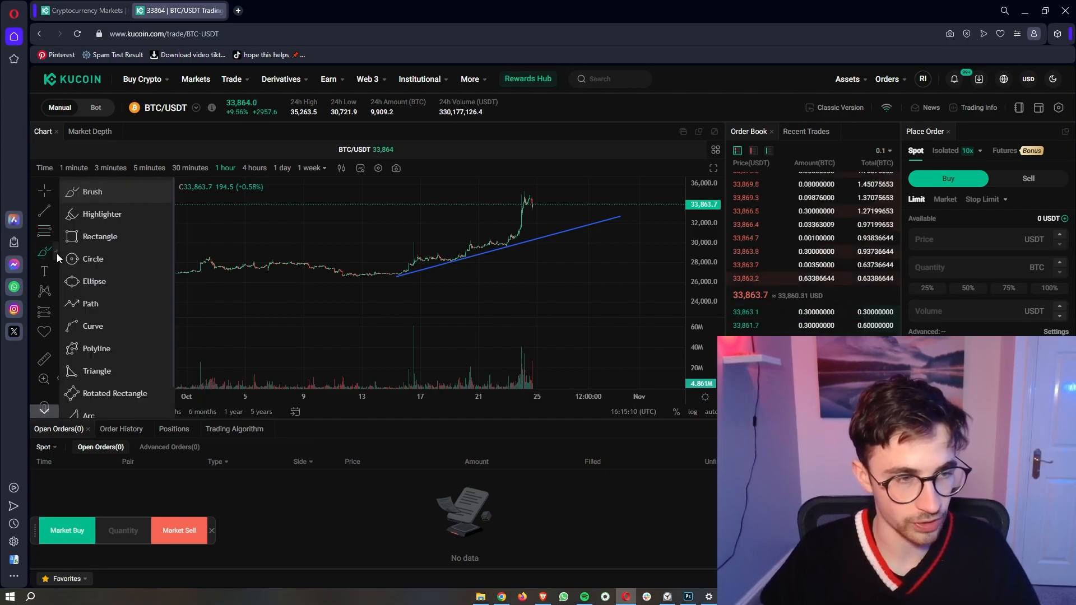
scroll(78, 286, down, 1)
scroll(76, 281, up, 1)
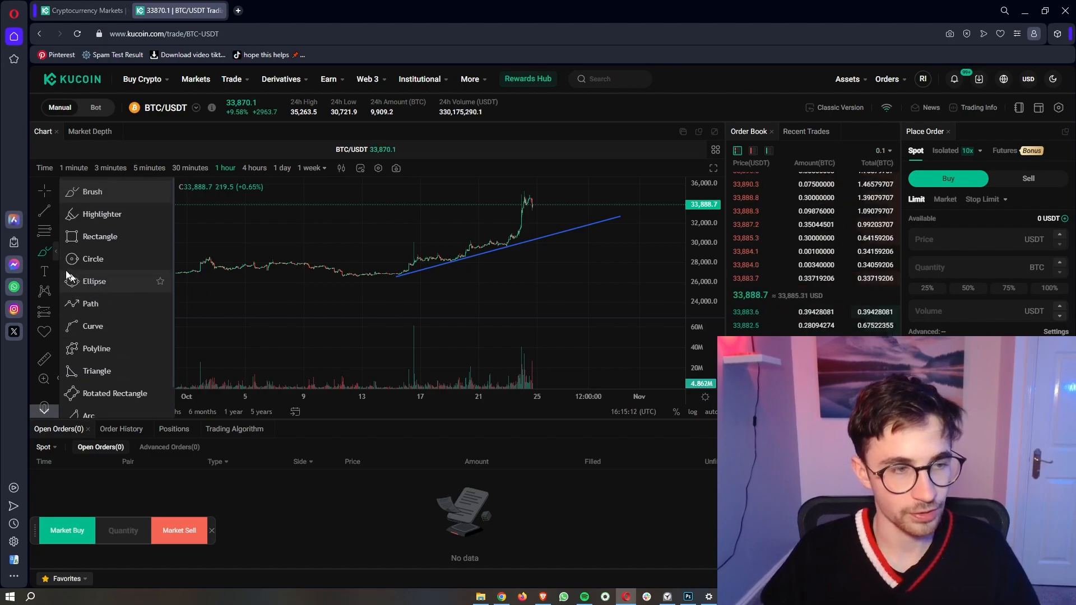
click(55, 268)
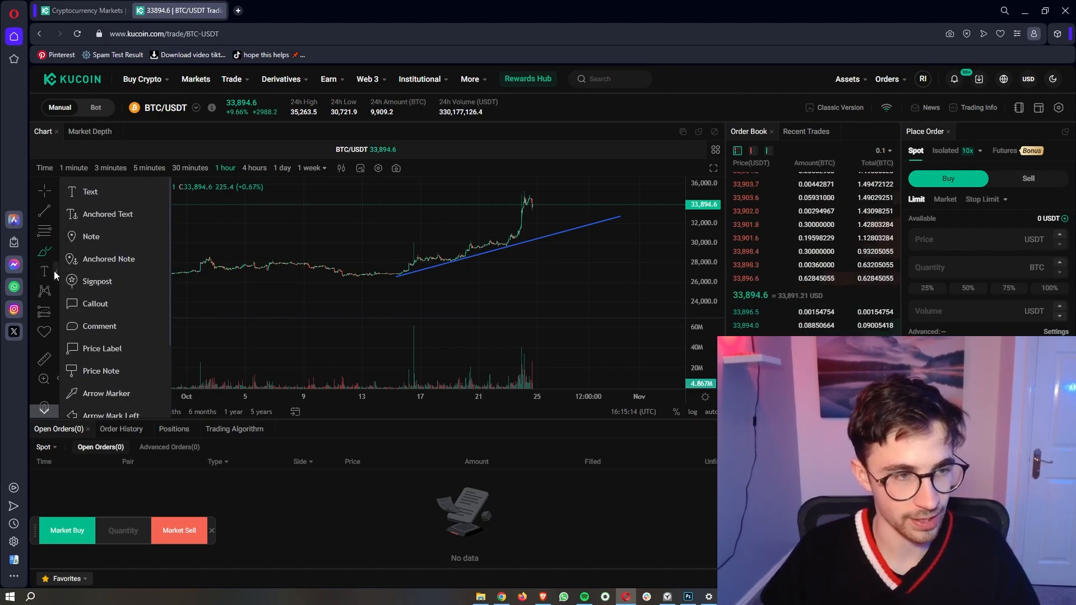
click(53, 270)
click(55, 252)
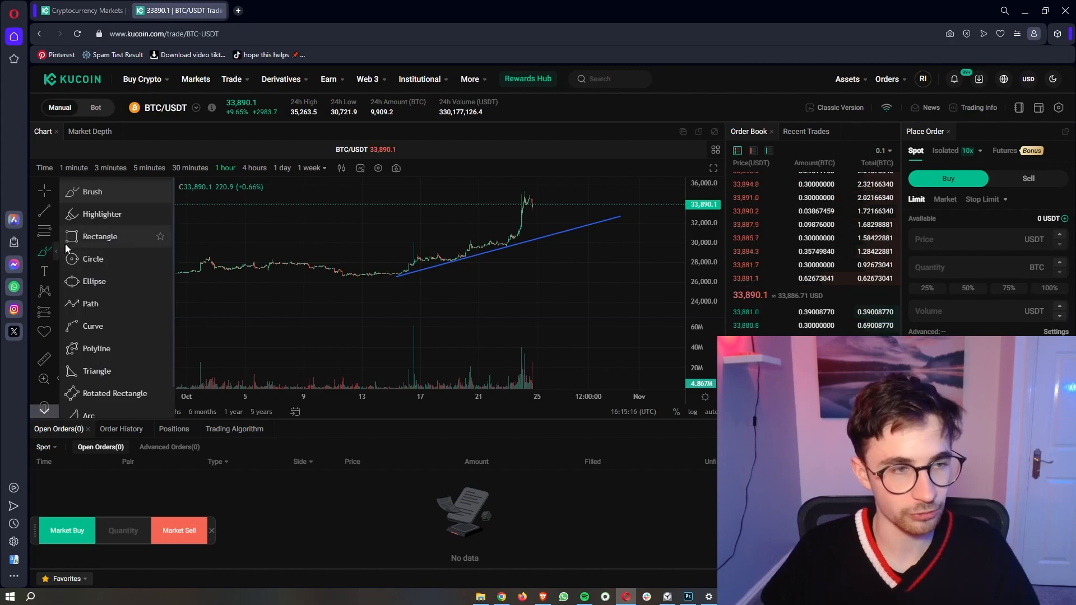
click(49, 200)
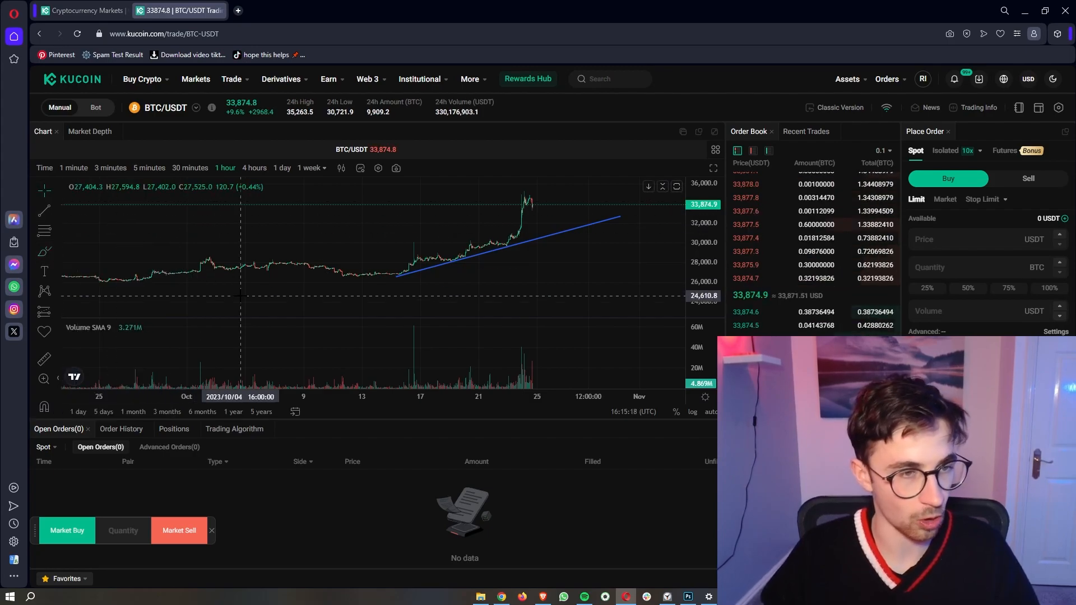
click(474, 260)
key(Delete)
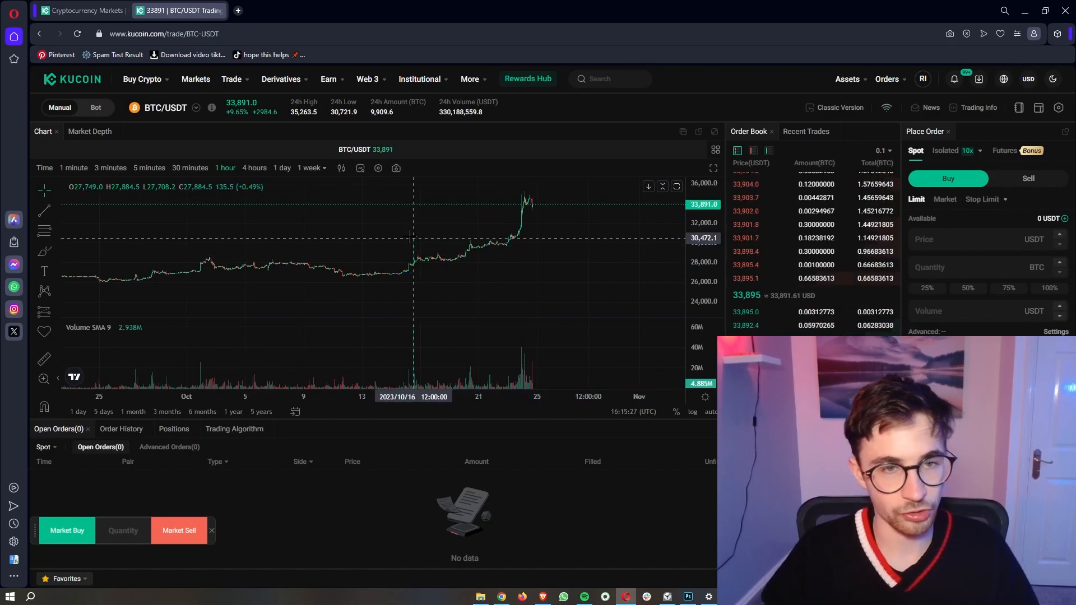
click(361, 169)
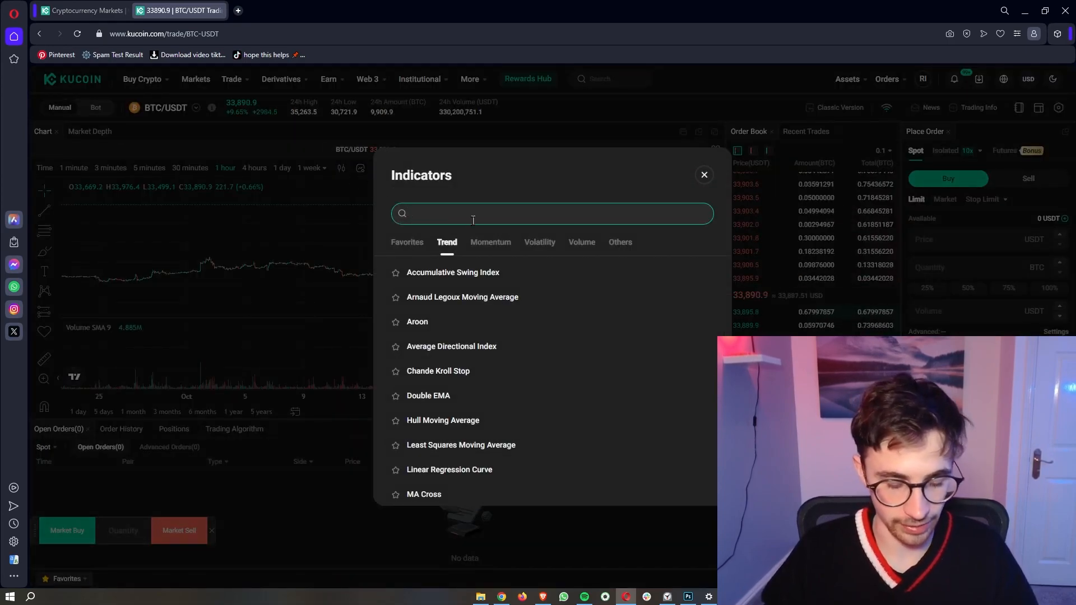
text(rsi)
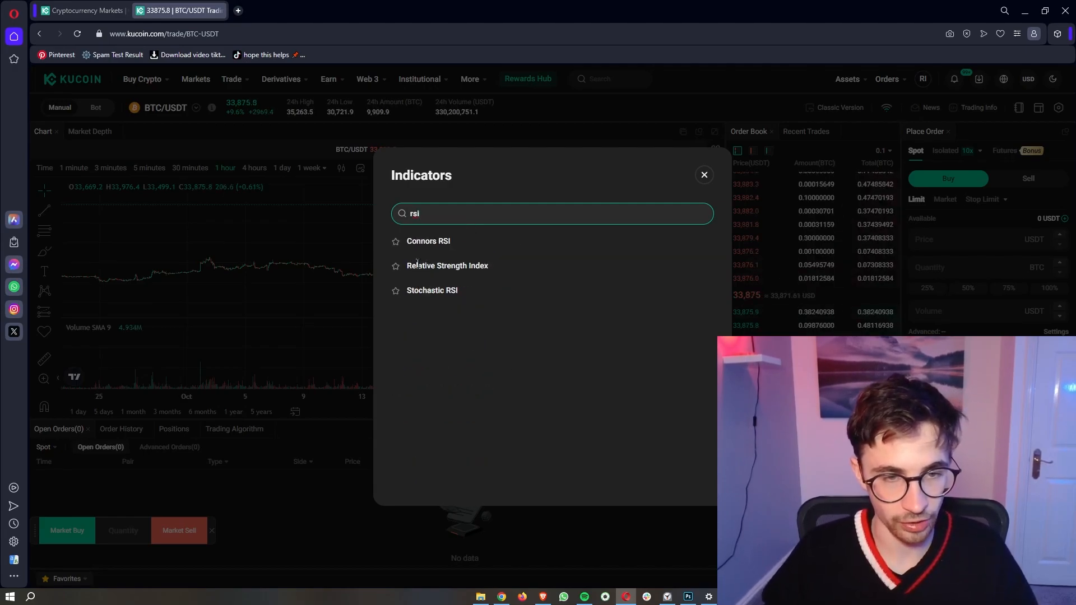
click(474, 267)
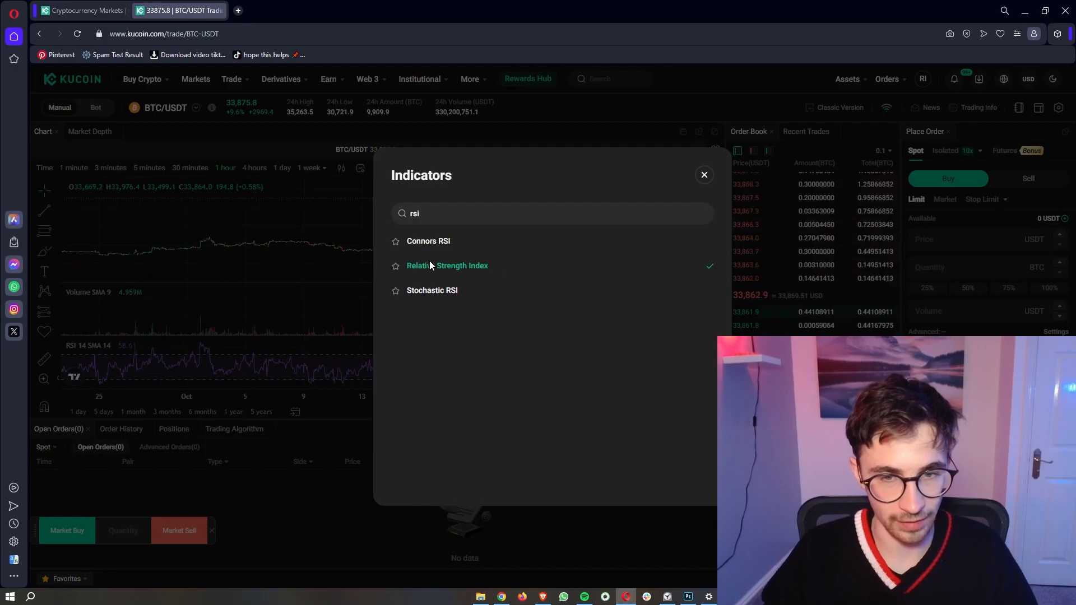
click(705, 176)
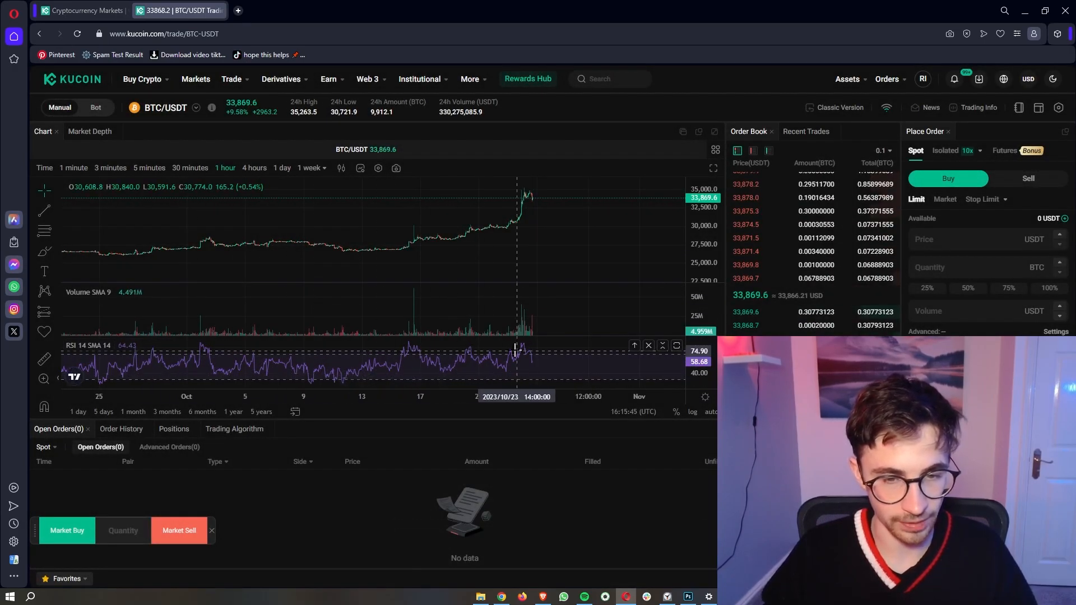
mouse_move(135, 347)
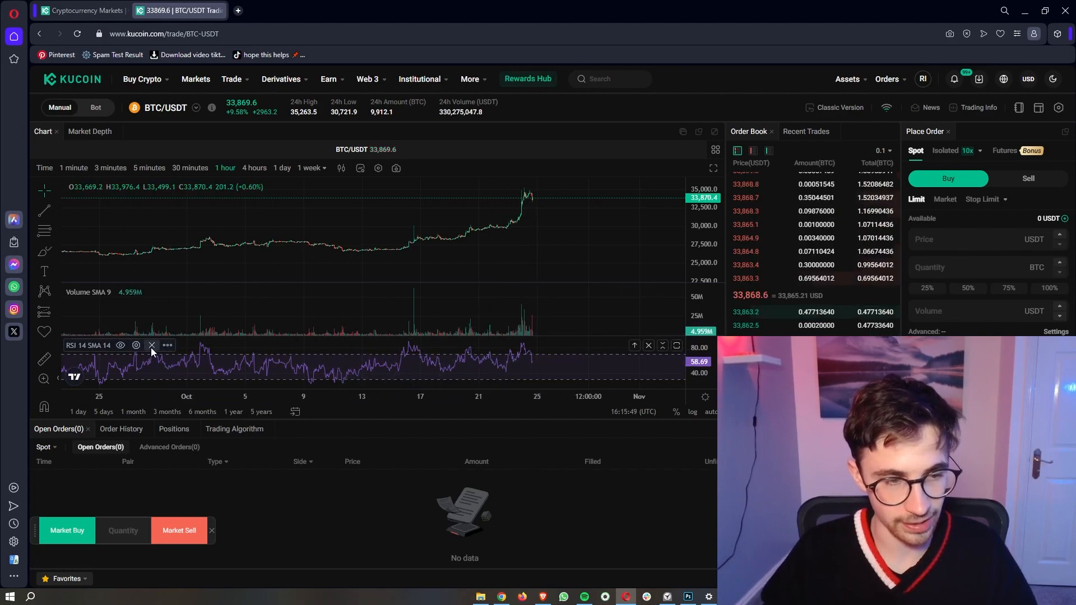
click(151, 345)
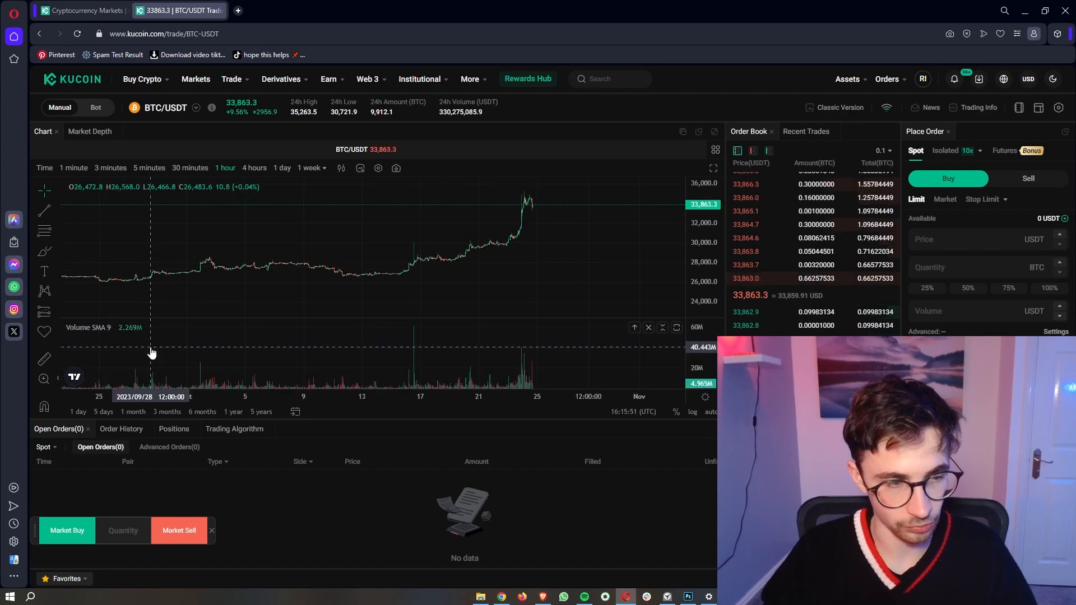
click(378, 170)
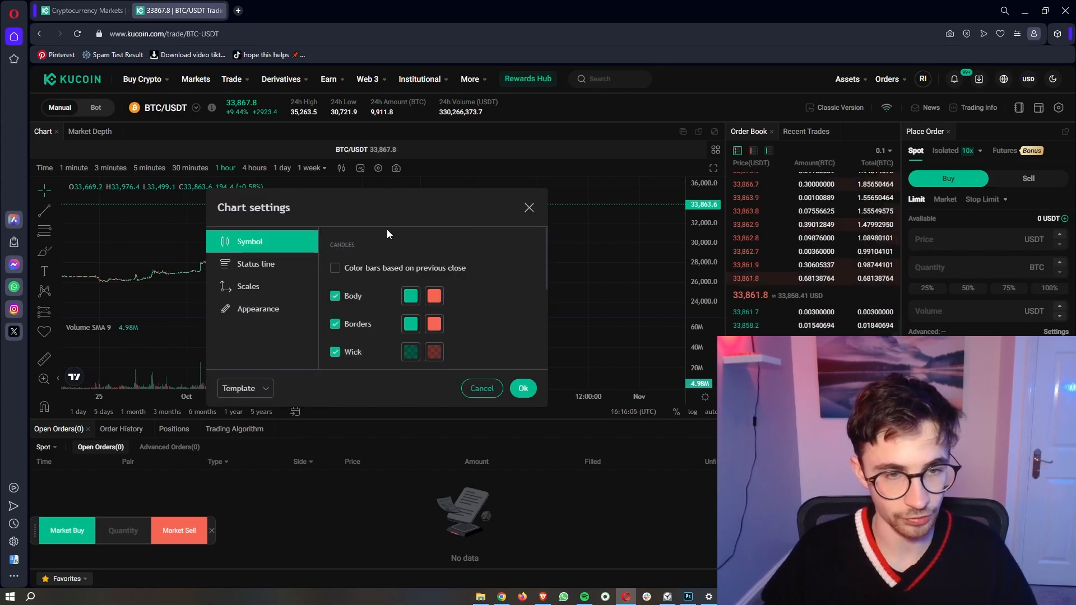
drag(391, 206, 670, 198)
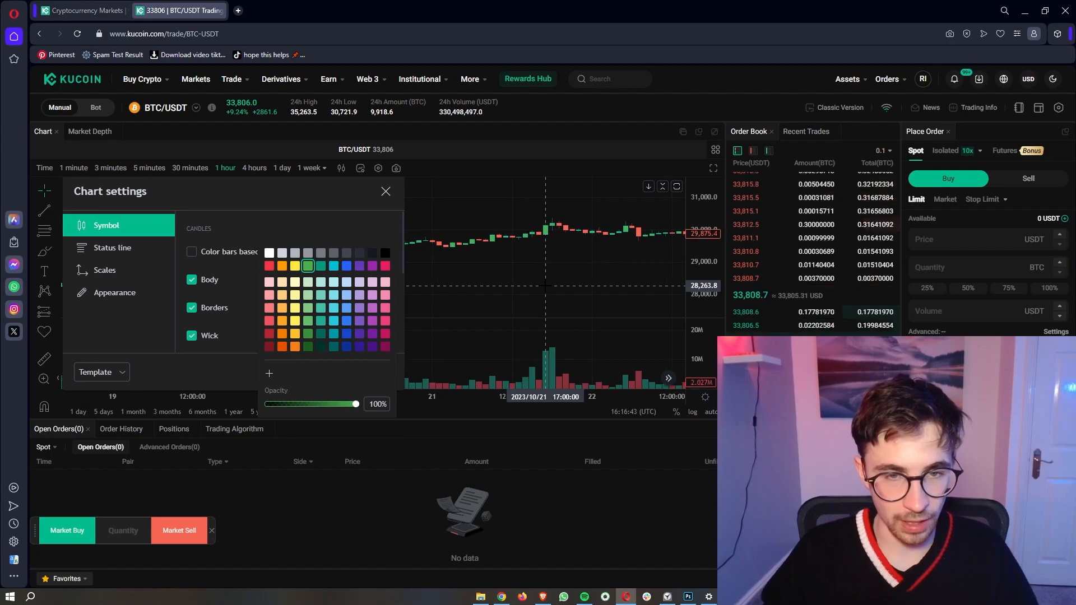
click(384, 266)
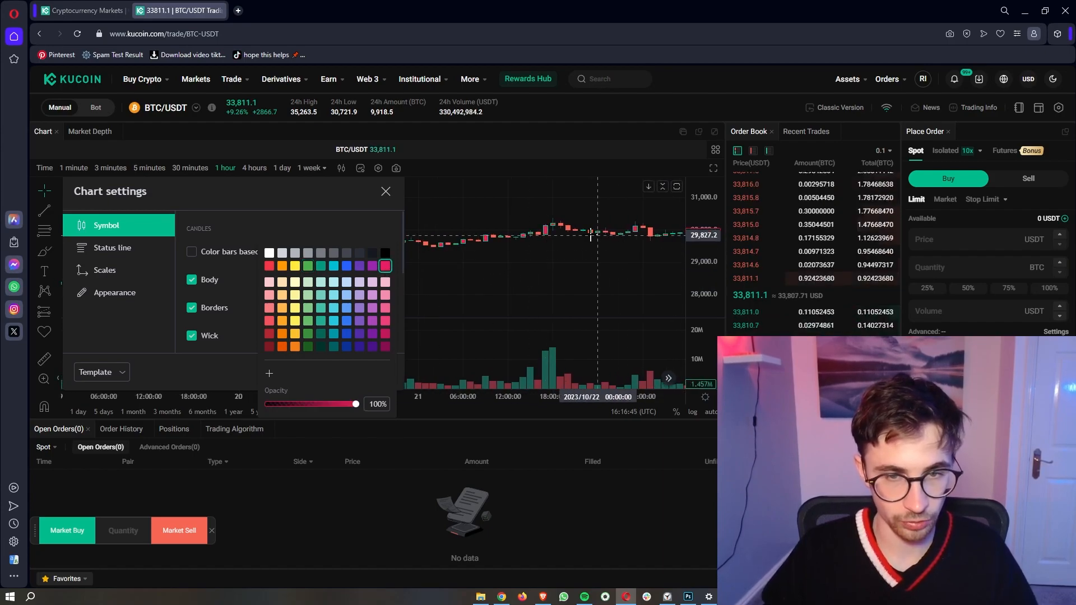
click(270, 253)
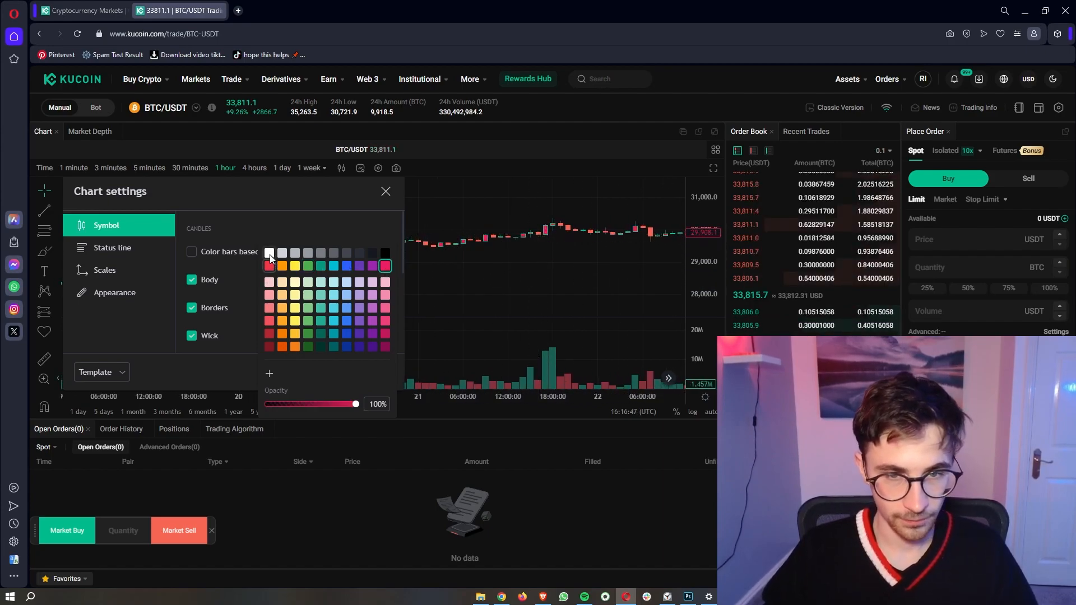
click(386, 191)
click(378, 168)
scroll(357, 294, down, 2)
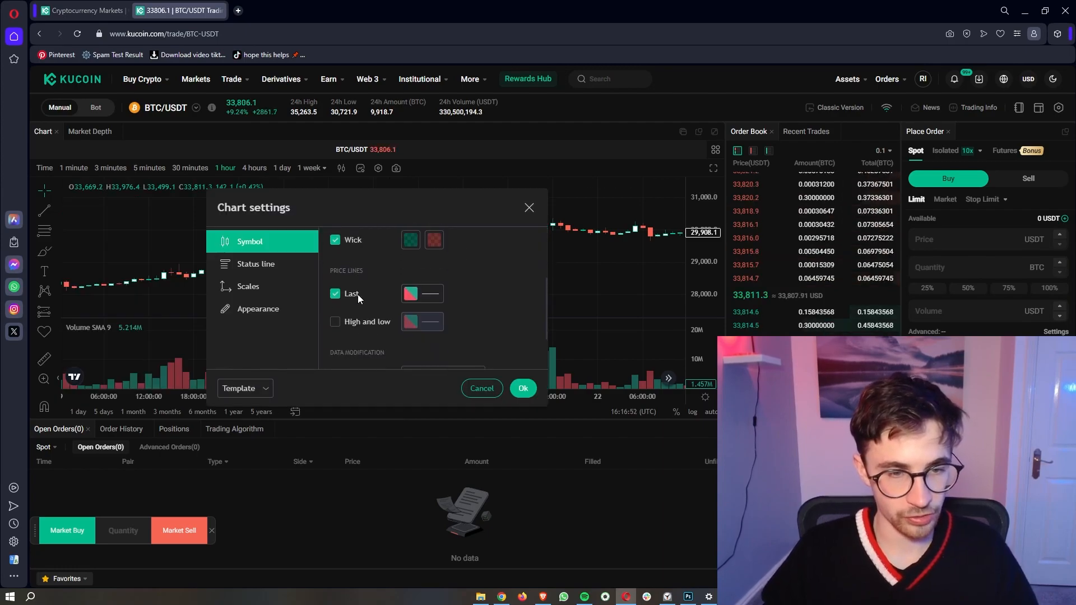
scroll(358, 295, up, 2)
click(261, 284)
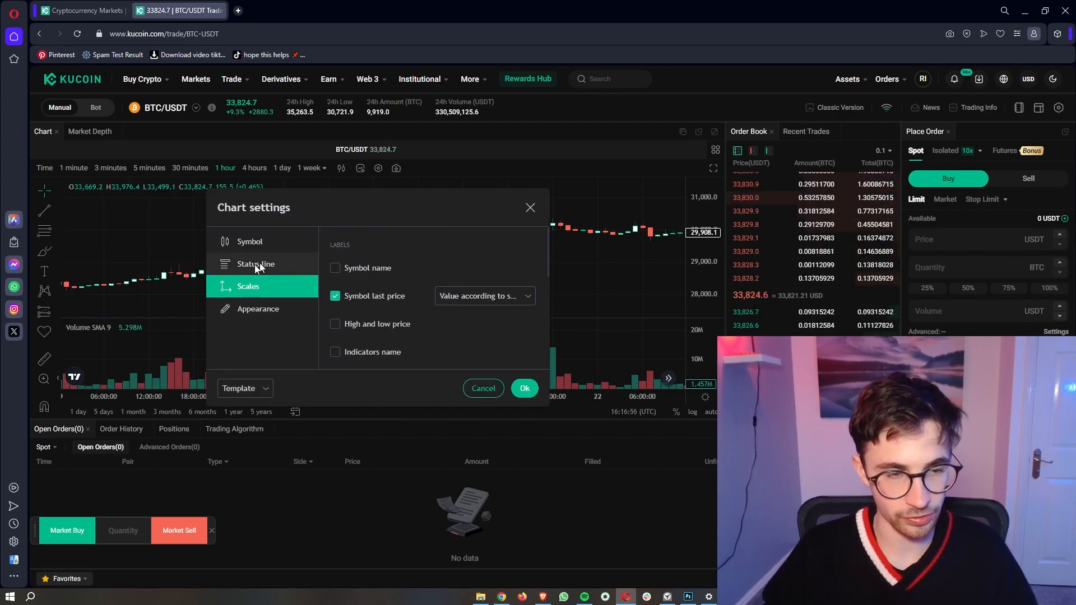
scroll(375, 298, down, 5)
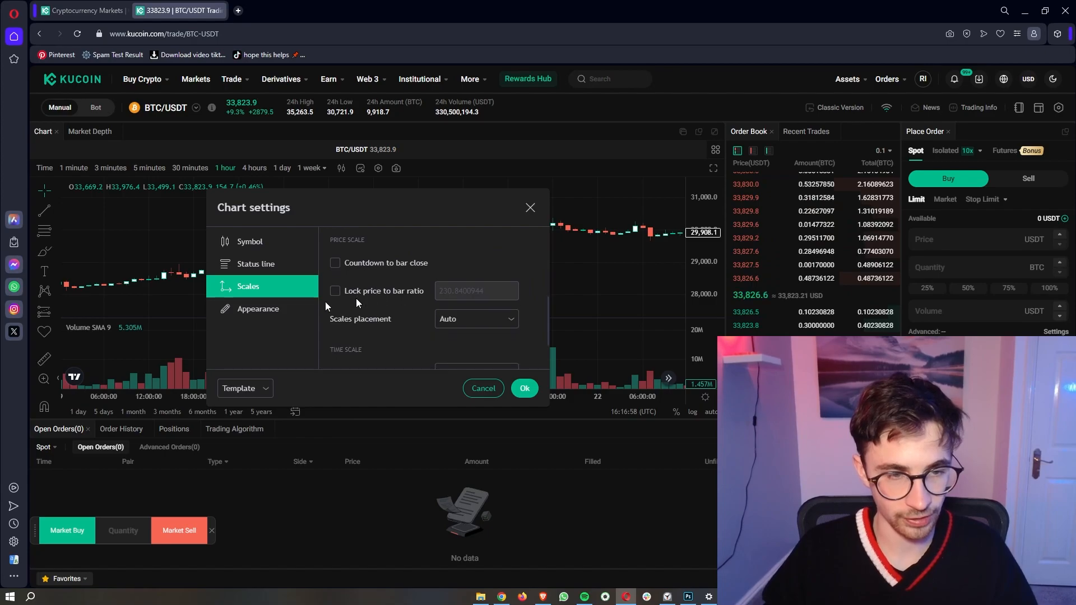
click(263, 310)
click(504, 266)
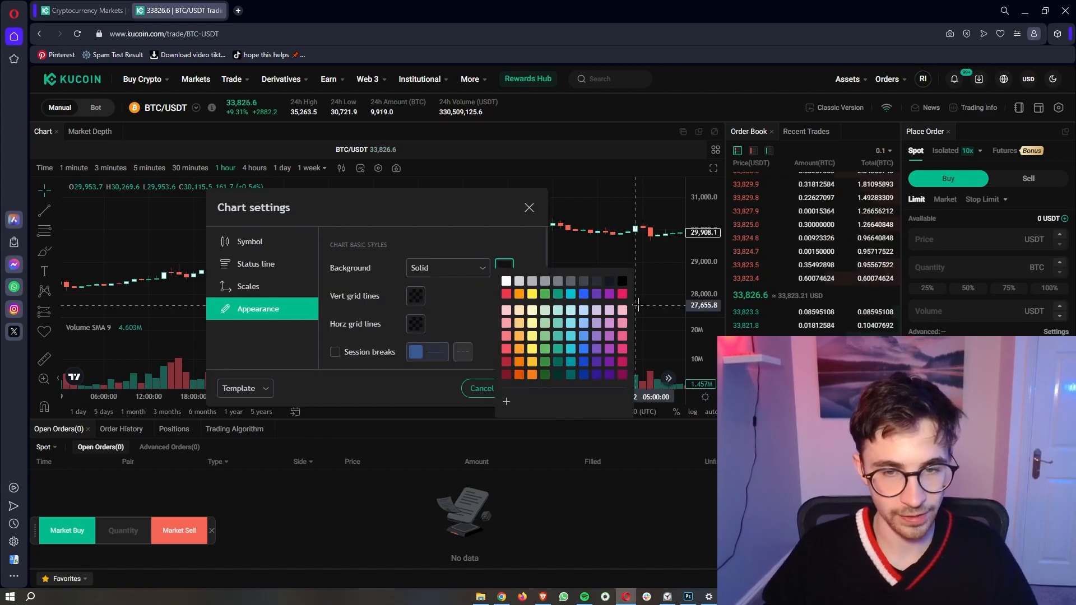
click(622, 294)
click(555, 293)
click(546, 293)
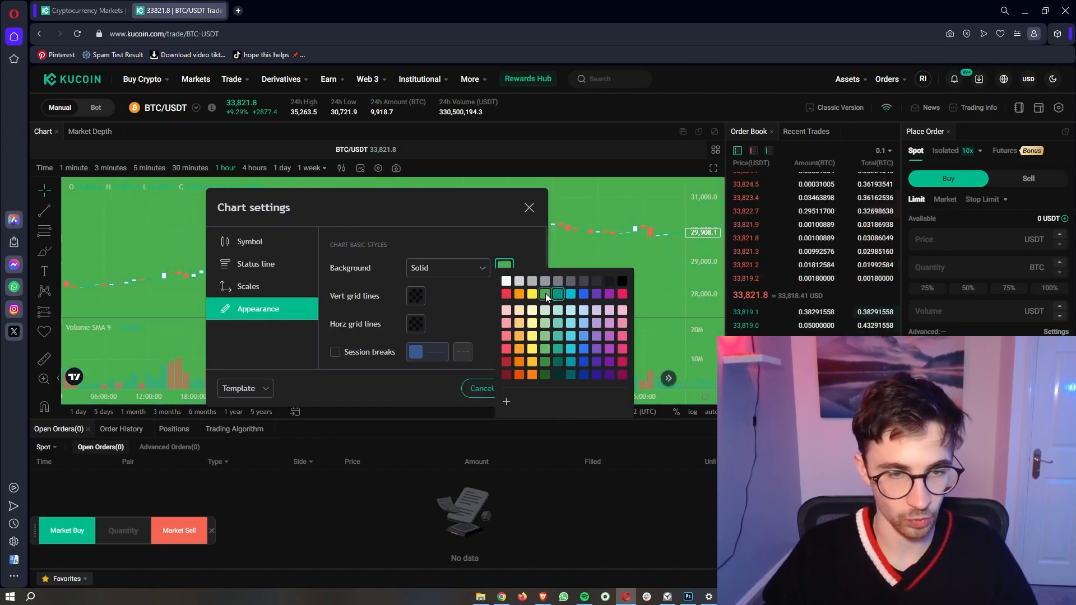
click(454, 309)
click(260, 391)
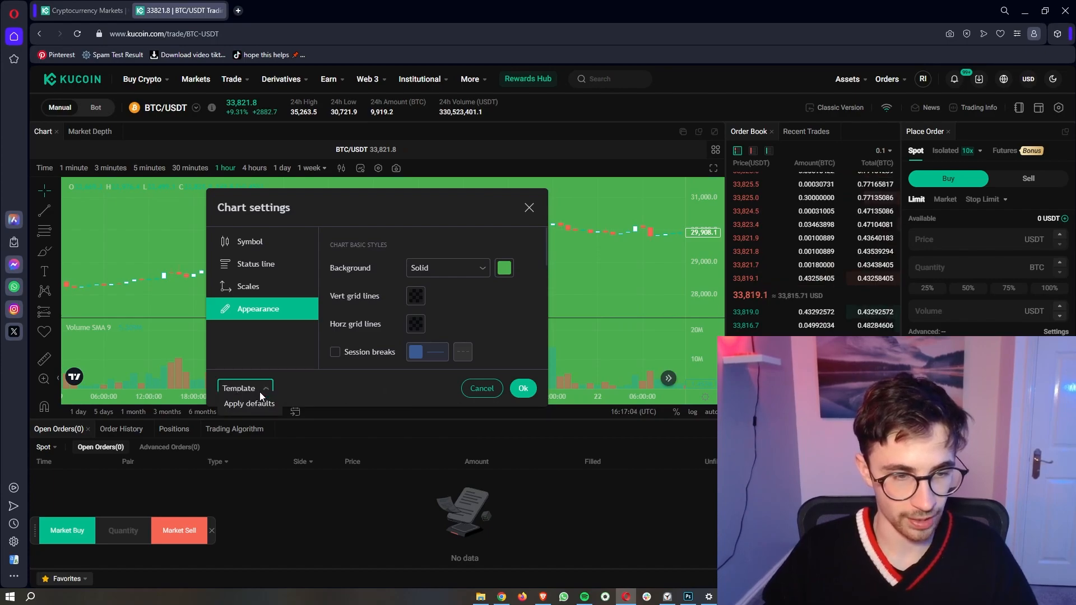
click(257, 400)
click(523, 386)
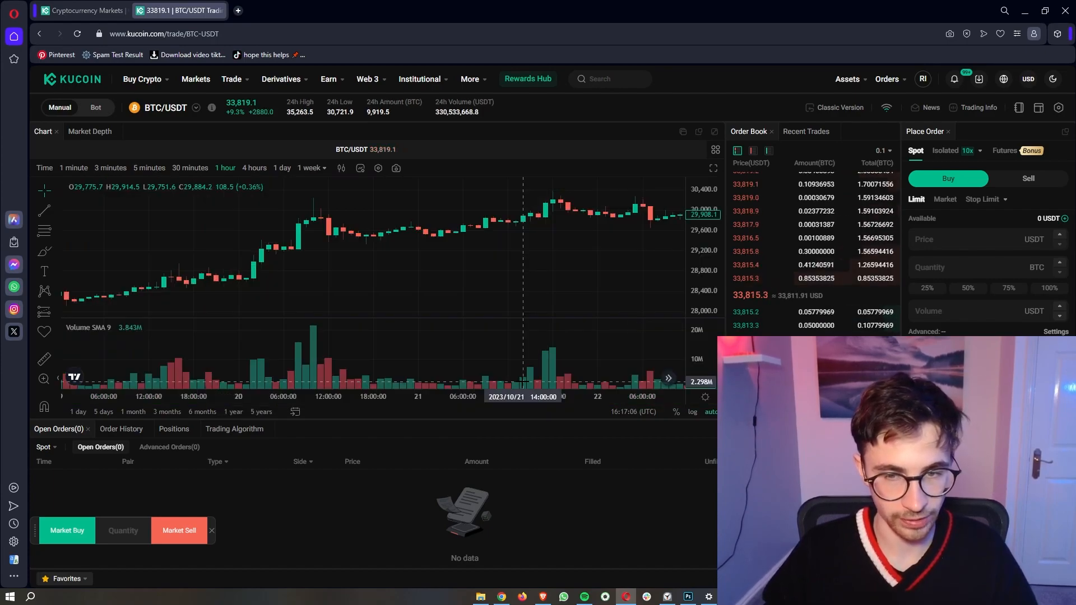
Step: Zoom out and pan the chart to the latest candles, then set the buy price to 33875.3 from the order book
scroll(525, 383, down, 5)
drag(621, 338, 324, 281)
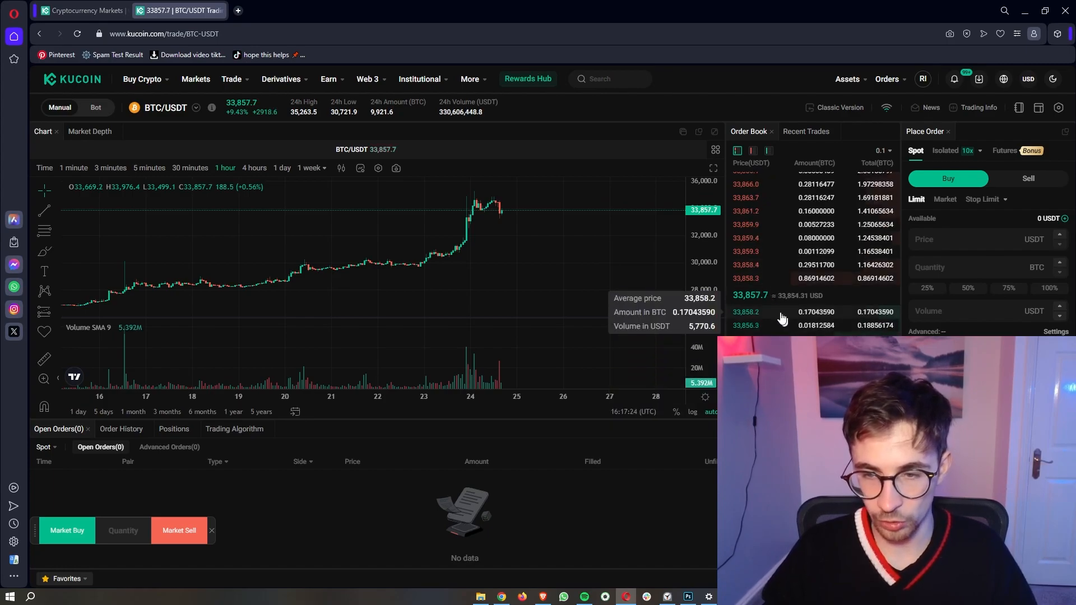
click(746, 392)
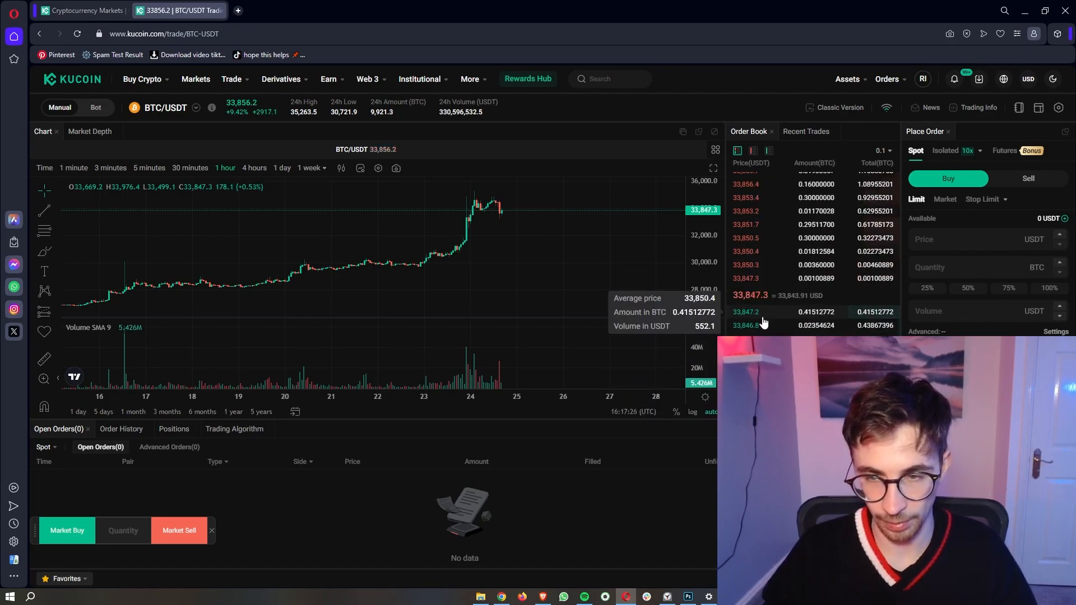
click(830, 278)
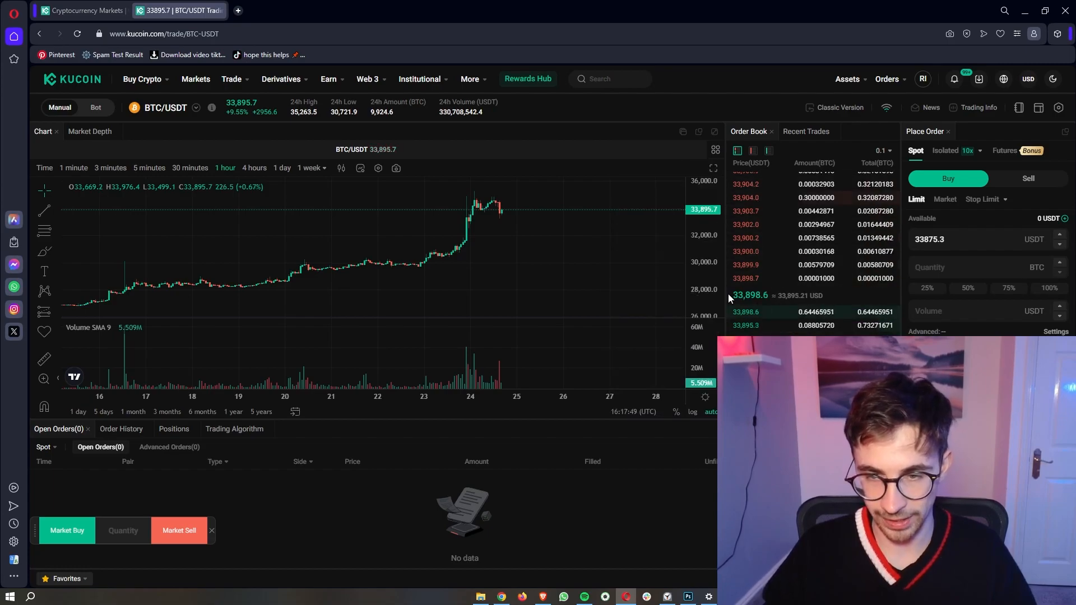
Step: Fill the buy form from the latest trade: 33923.2 USDT, 0.07736399 BTC, totalling 2624.4 USDT
drag(727, 294, 829, 294)
right_click(831, 290)
click(805, 144)
click(809, 139)
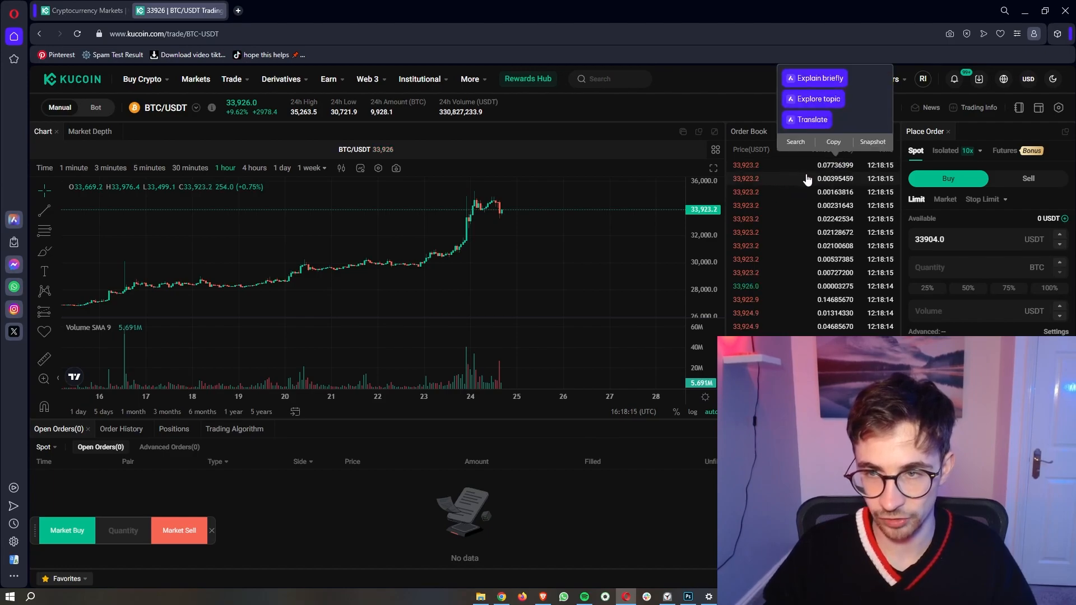
click(791, 172)
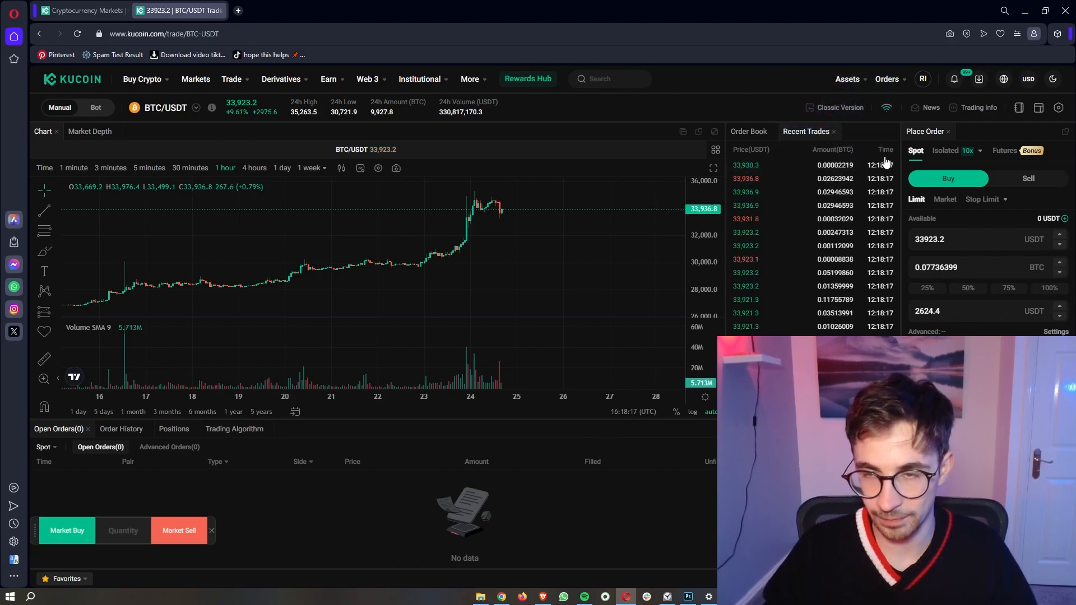
click(743, 134)
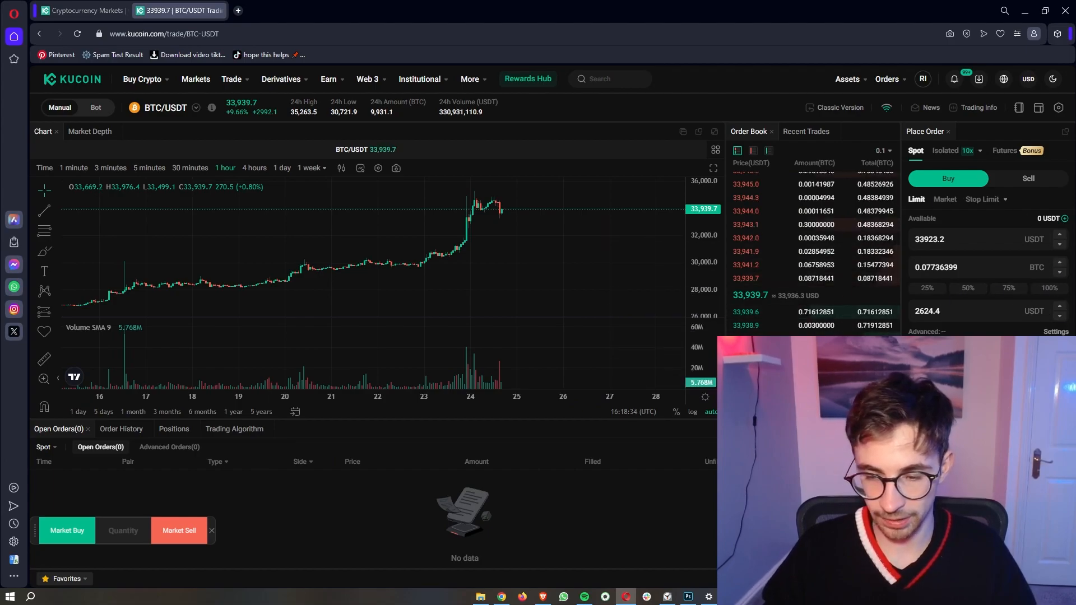
click(730, 597)
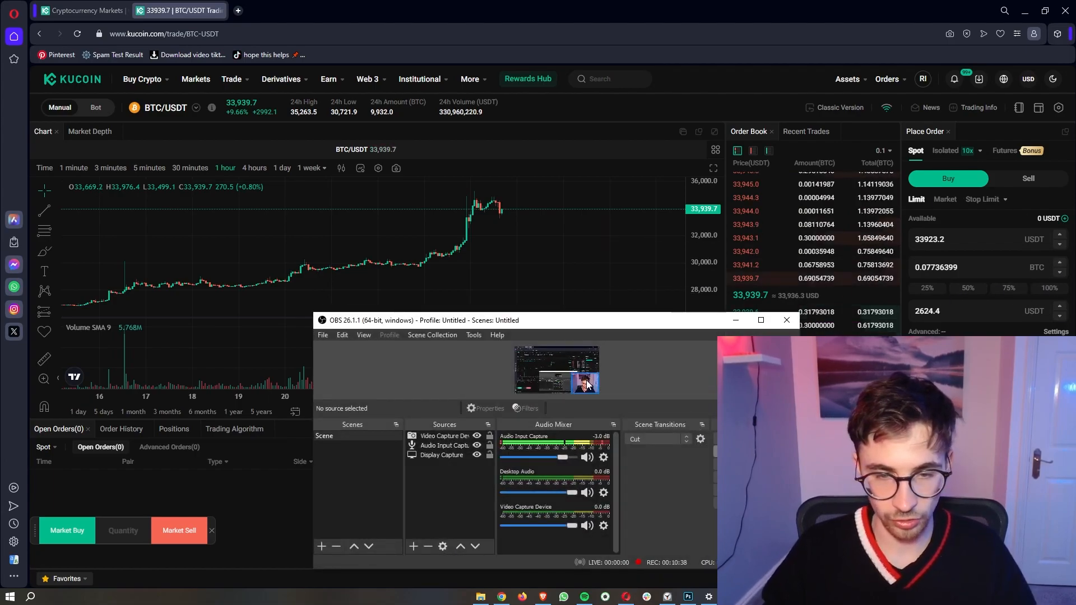
Step: Drag the webcam overlay to the bottom-left of the OBS preview and return to KuCoin
drag(587, 385, 530, 380)
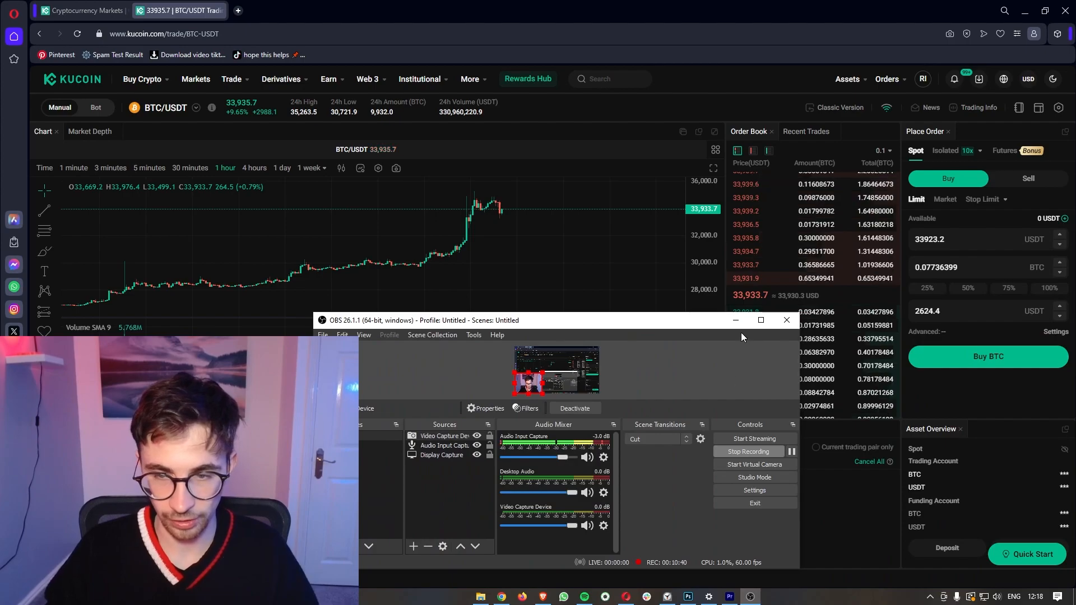
click(736, 320)
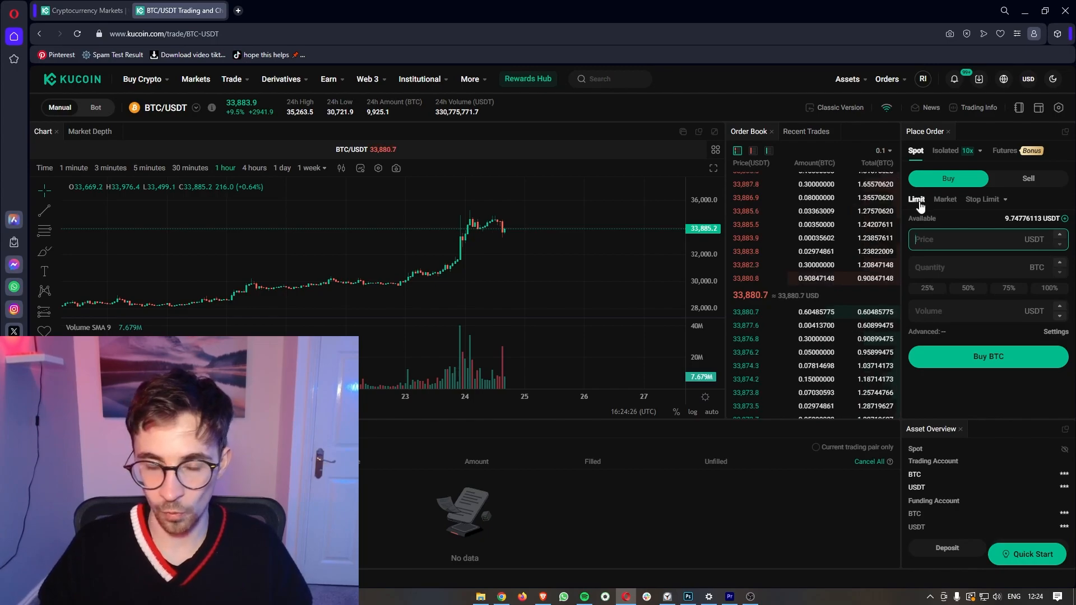
click(620, 247)
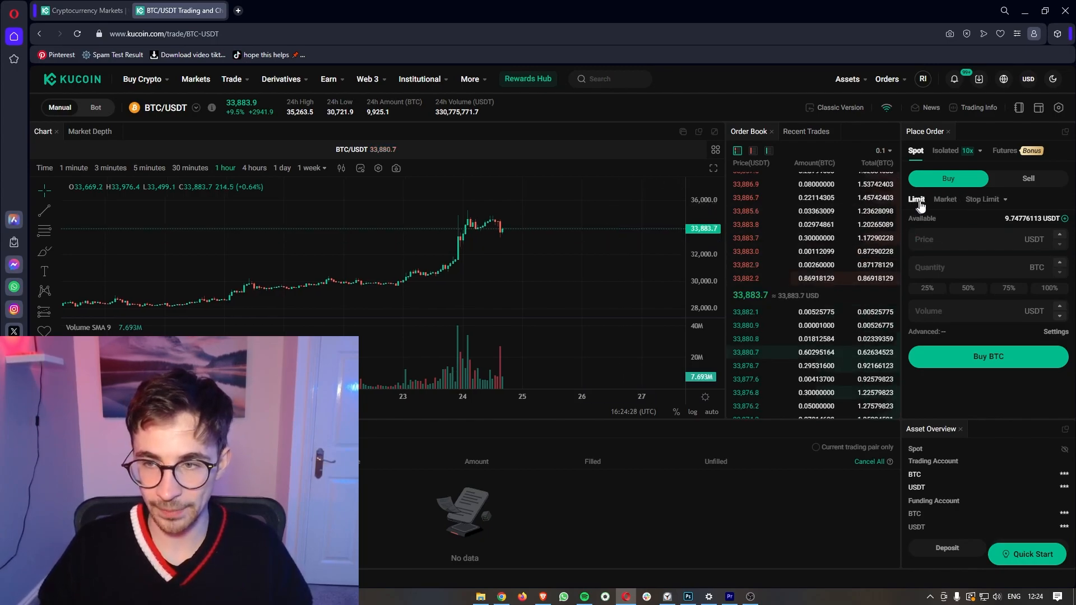
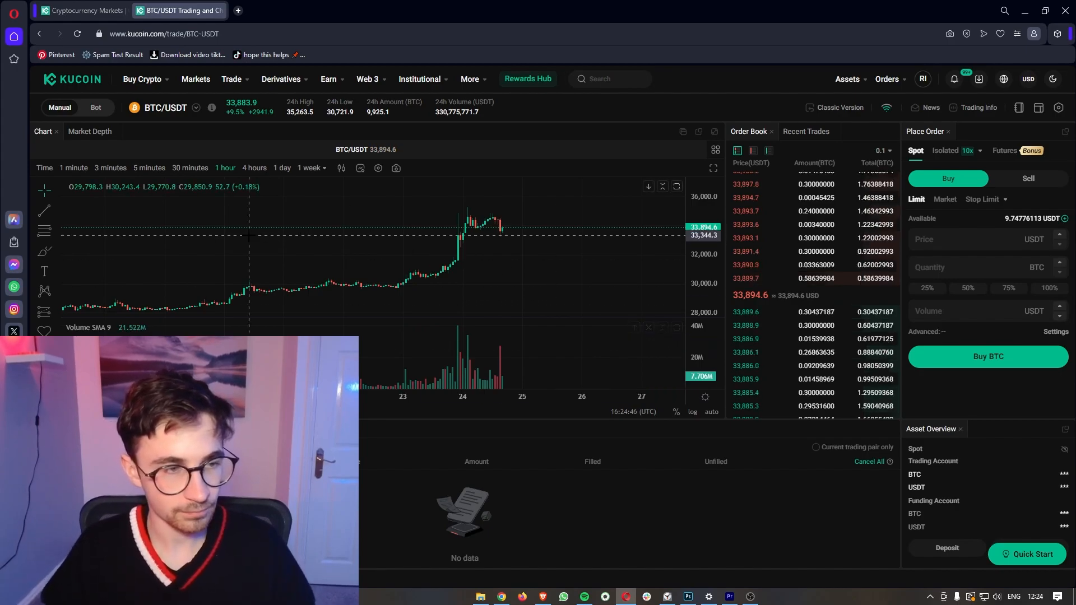
Step: Mark a horizontal ray at 32,032.1 USDT on the BTC/USDT chart
click(54, 208)
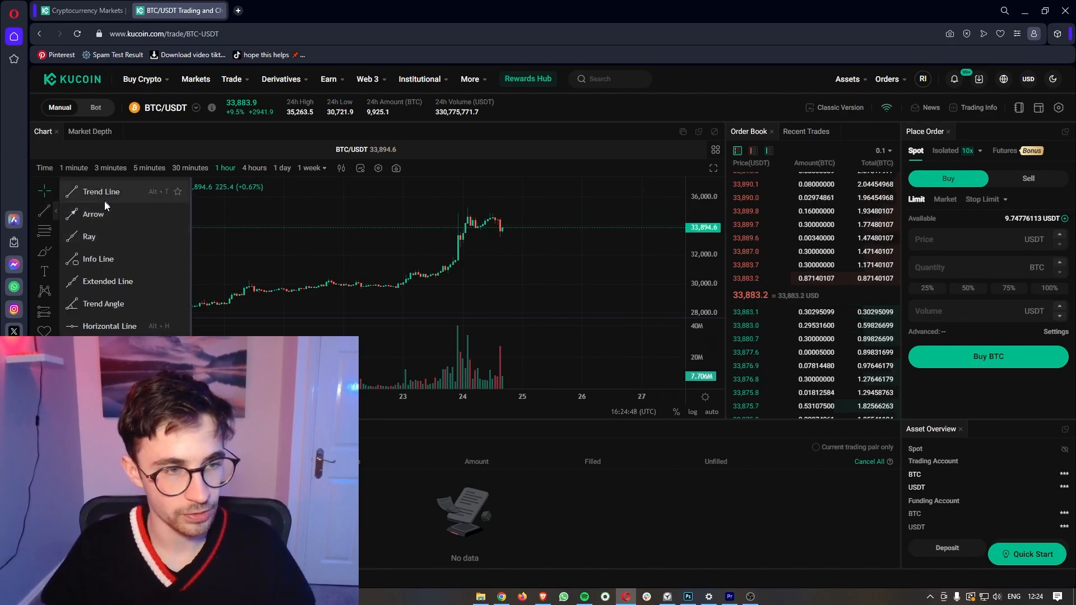
click(126, 349)
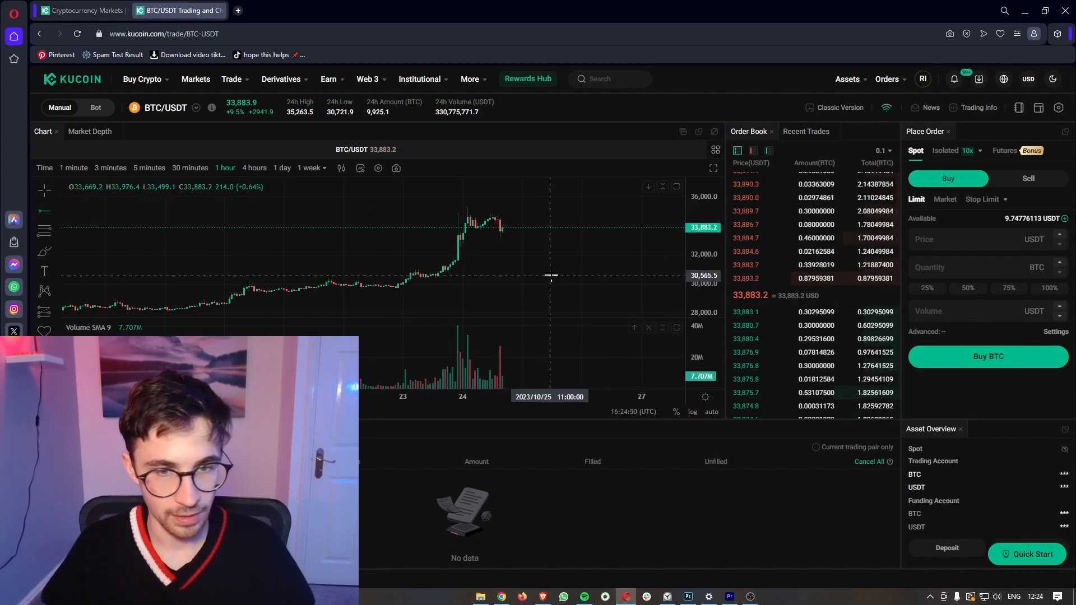
click(423, 254)
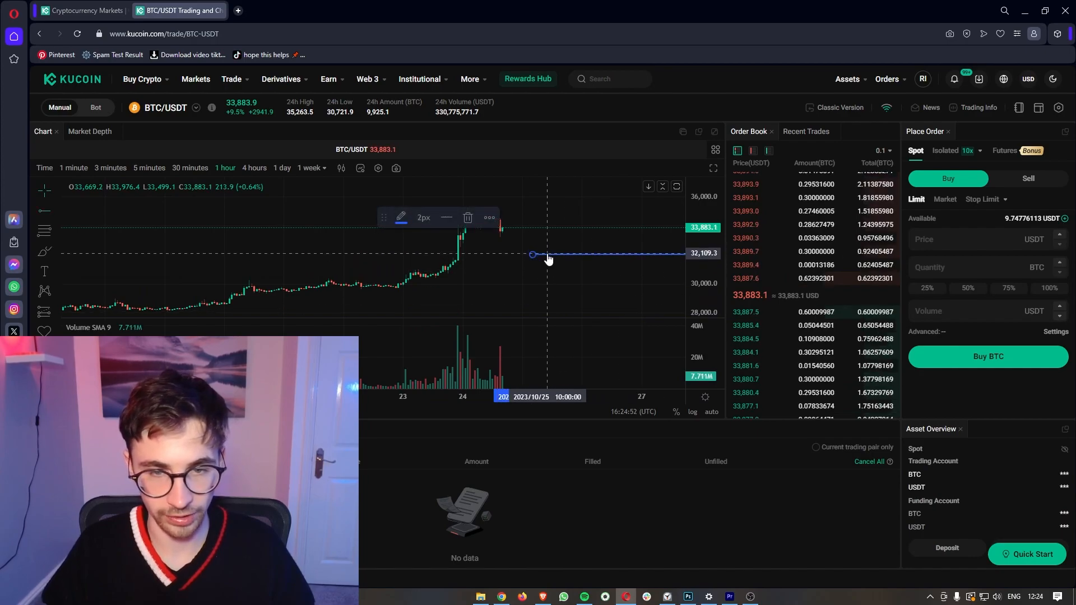
Step: Sketch a freehand circle around the ray with the brush, then delete it
click(44, 250)
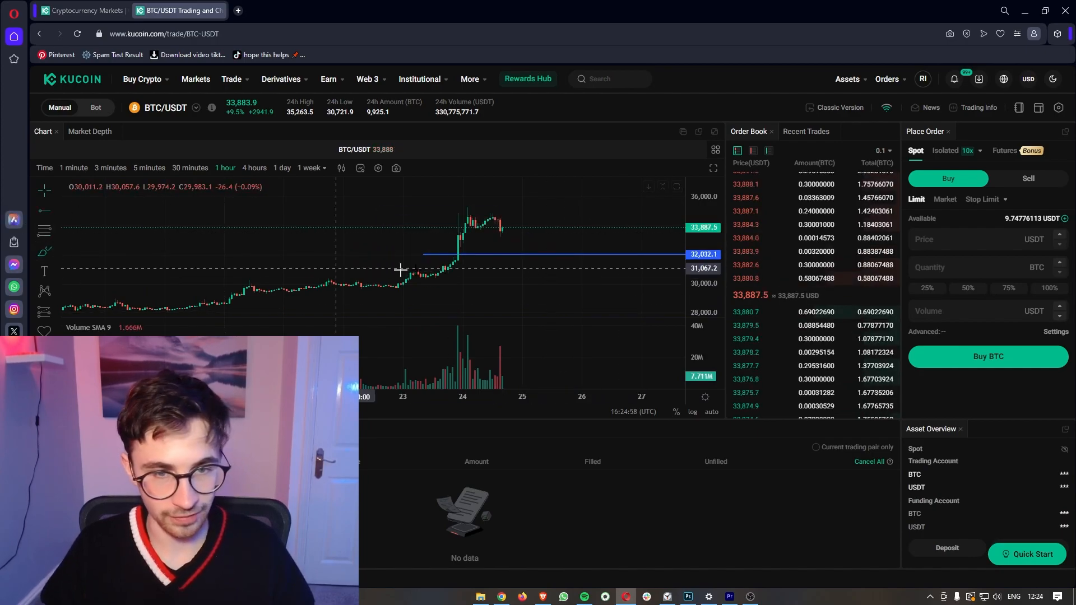
mouse_move(520, 248)
mouse_down()
mouse_move(481, 255)
mouse_move(514, 271)
mouse_move(514, 245)
mouse_up()
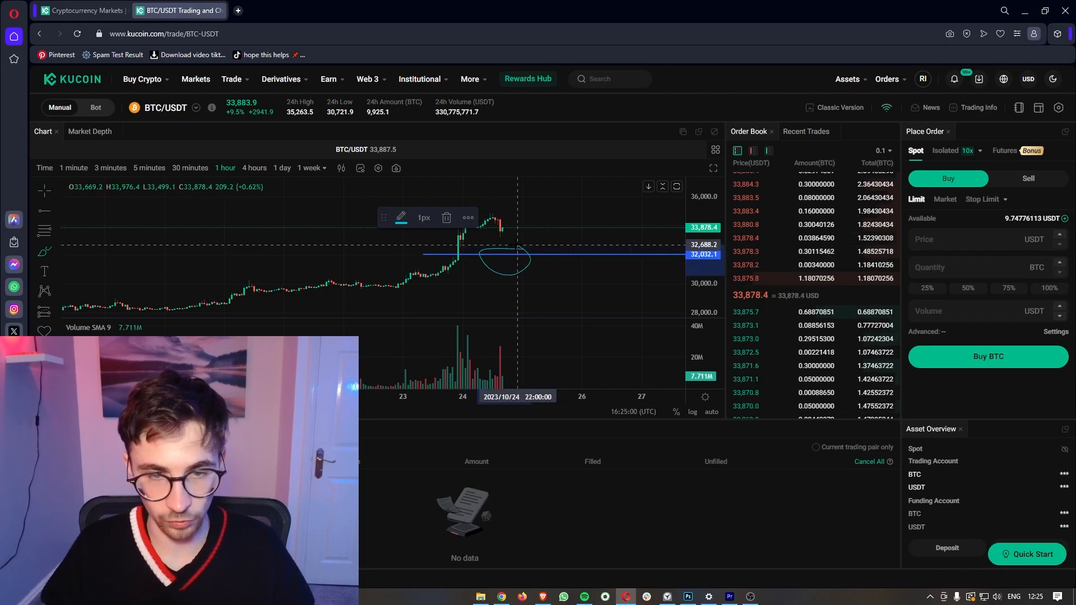
key(Delete)
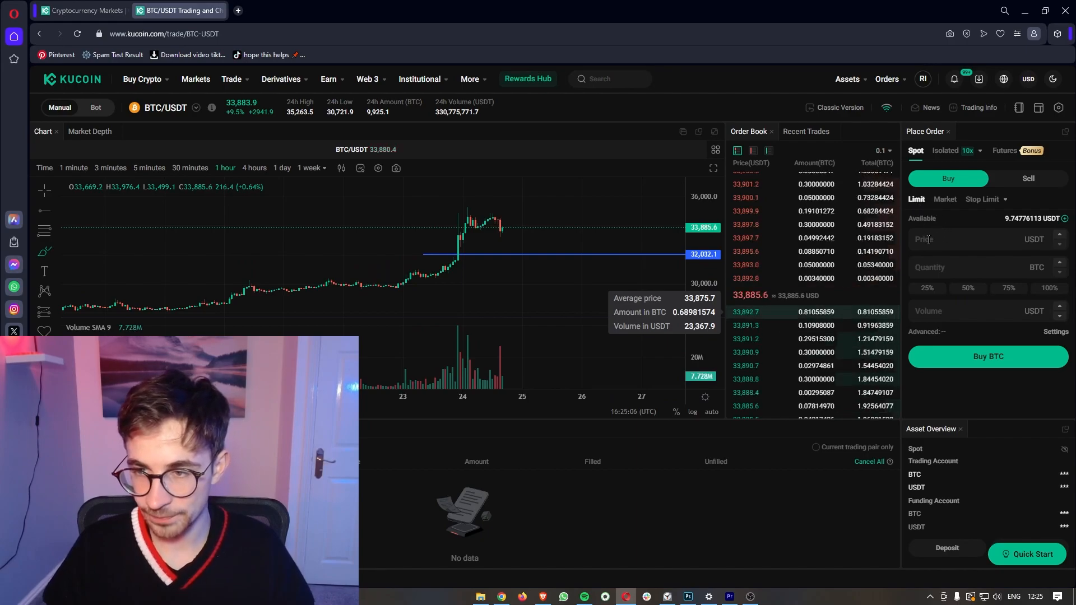
Step: Place a limit buy for BTC at 32,000 USDT using 100% of the USDT balance
text(32000)
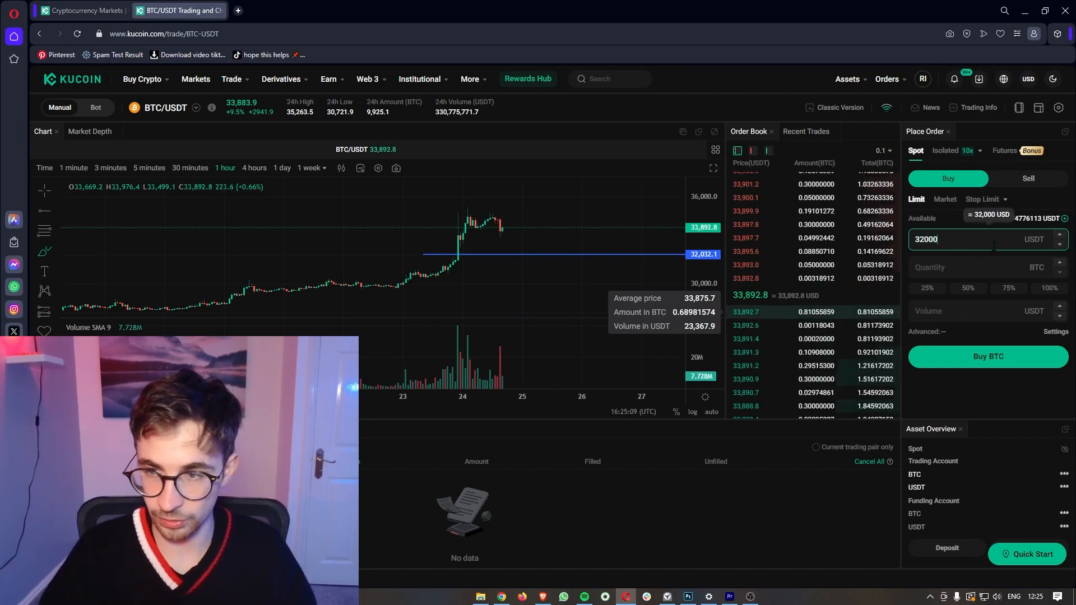
click(990, 331)
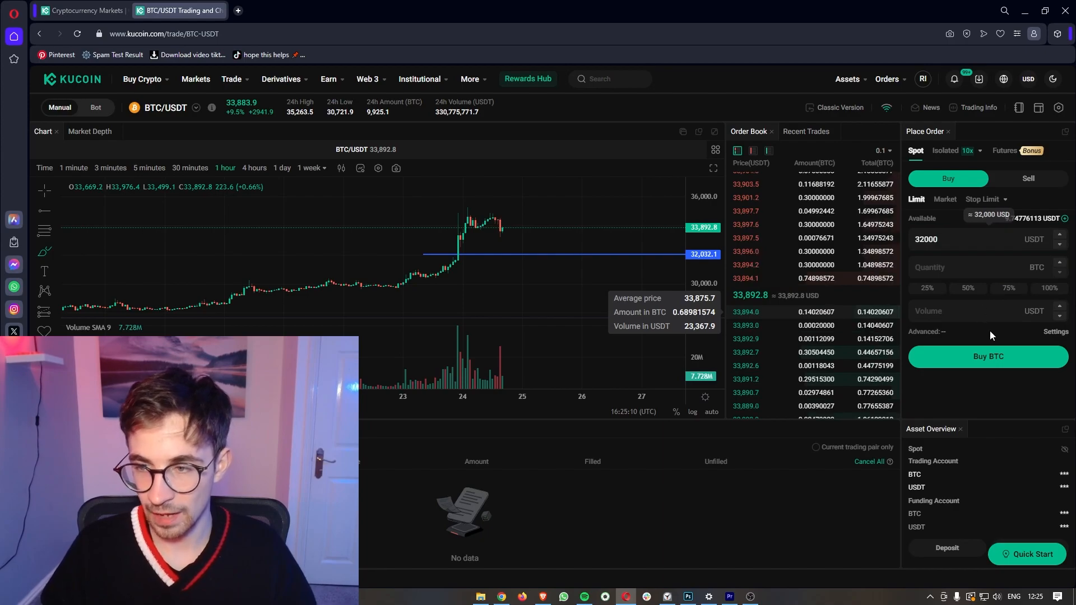
click(1044, 291)
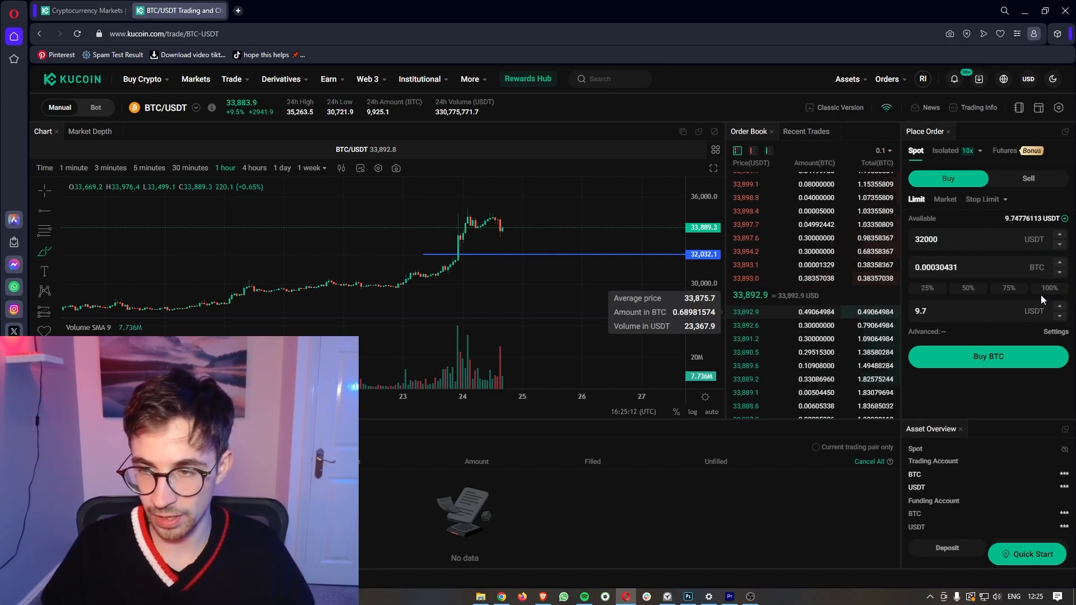
click(996, 356)
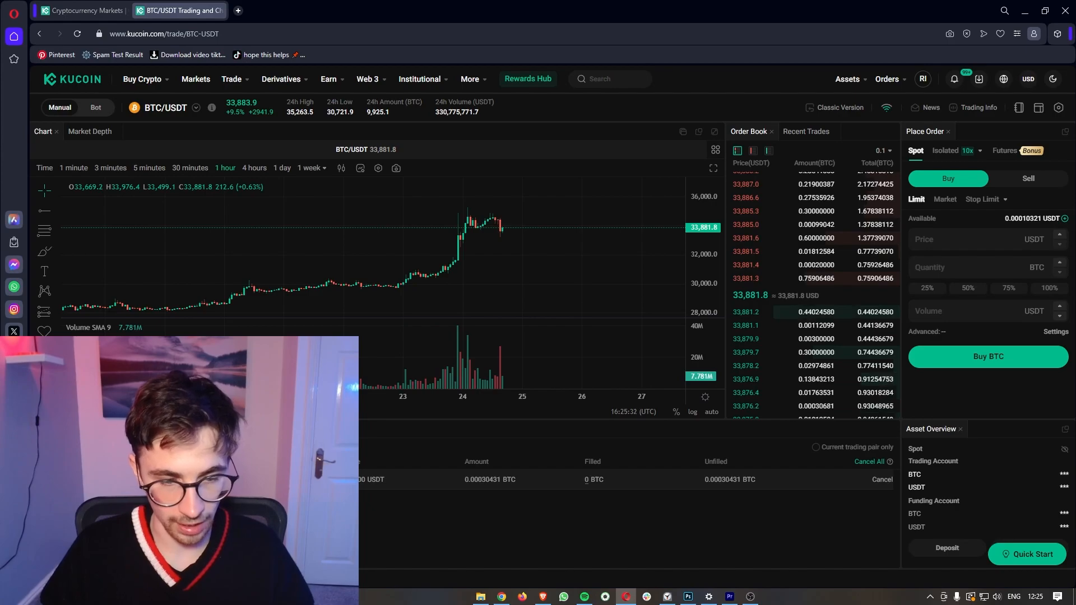
Step: Cancel the open 0.00030431 BTC limit buy and dismiss the success notice
drag(463, 480, 529, 484)
click(537, 513)
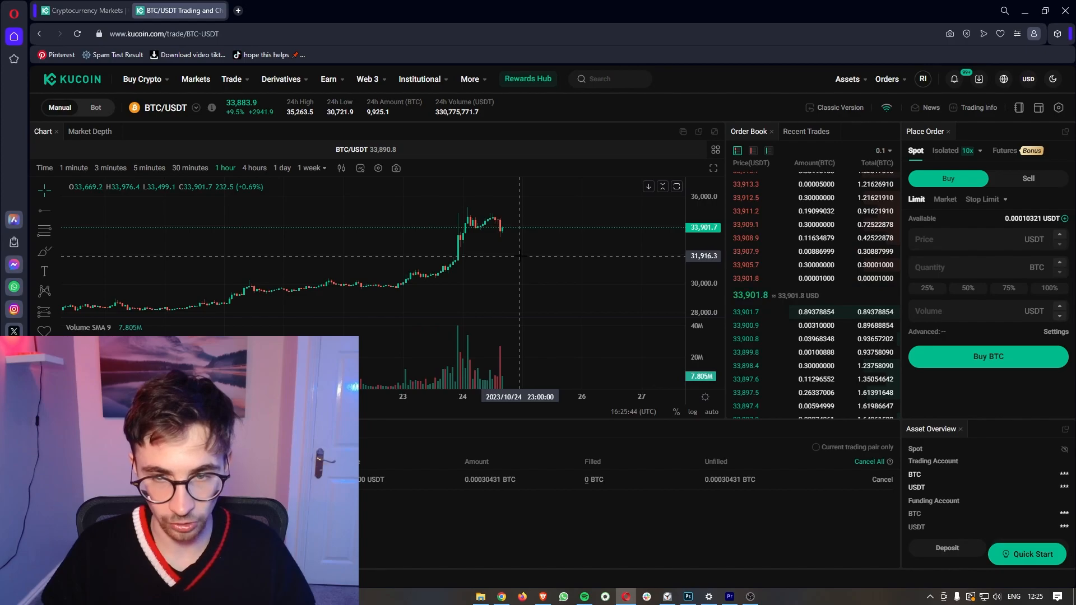
click(881, 483)
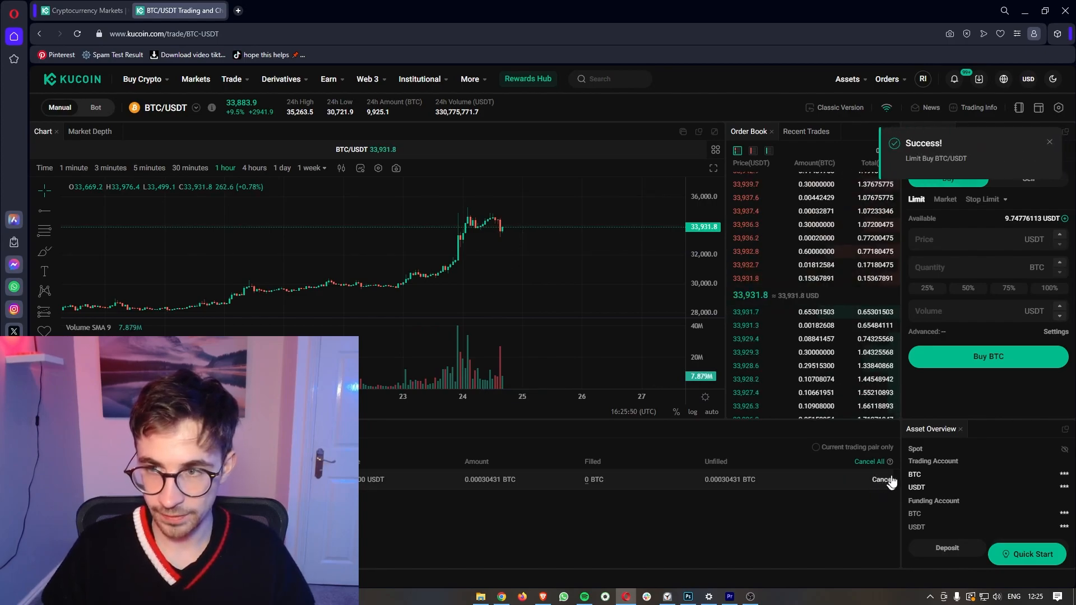
click(890, 483)
click(1049, 145)
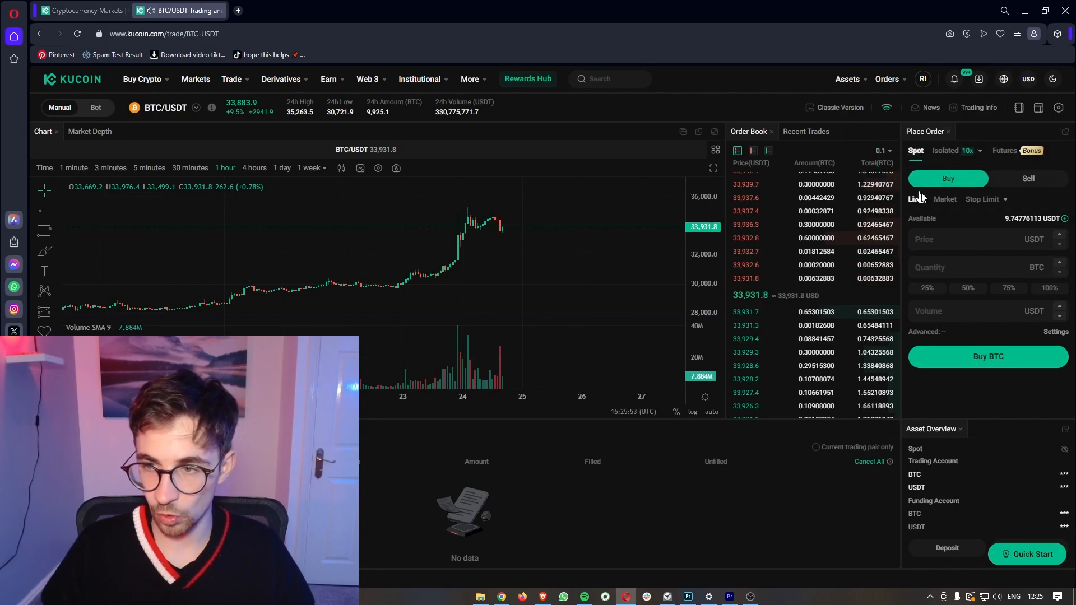
click(944, 200)
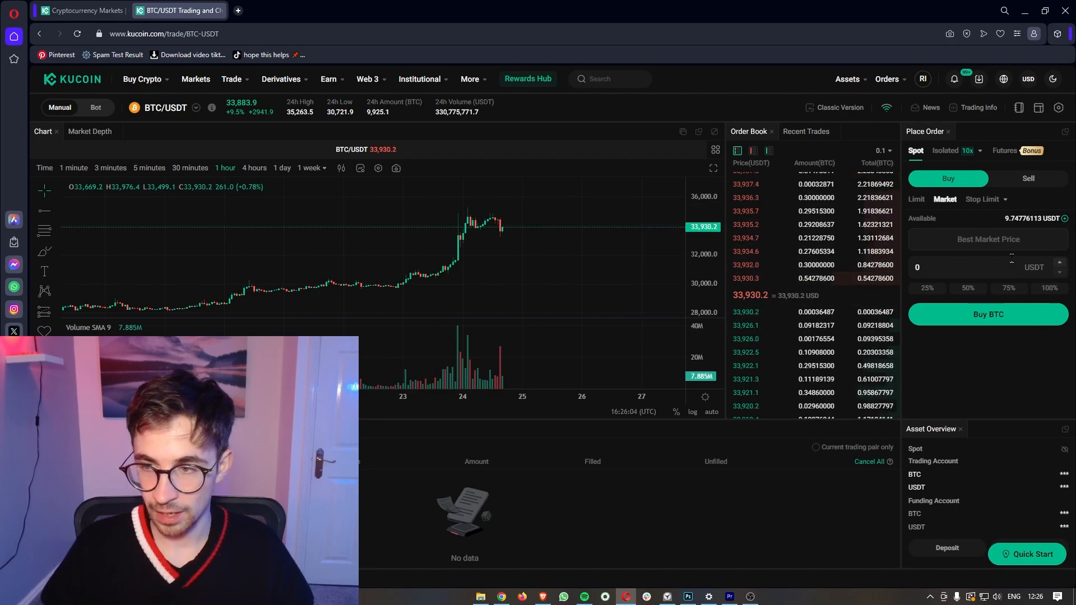
Step: Market-buy BTC with the full 9.738023 USDT balance
click(1051, 289)
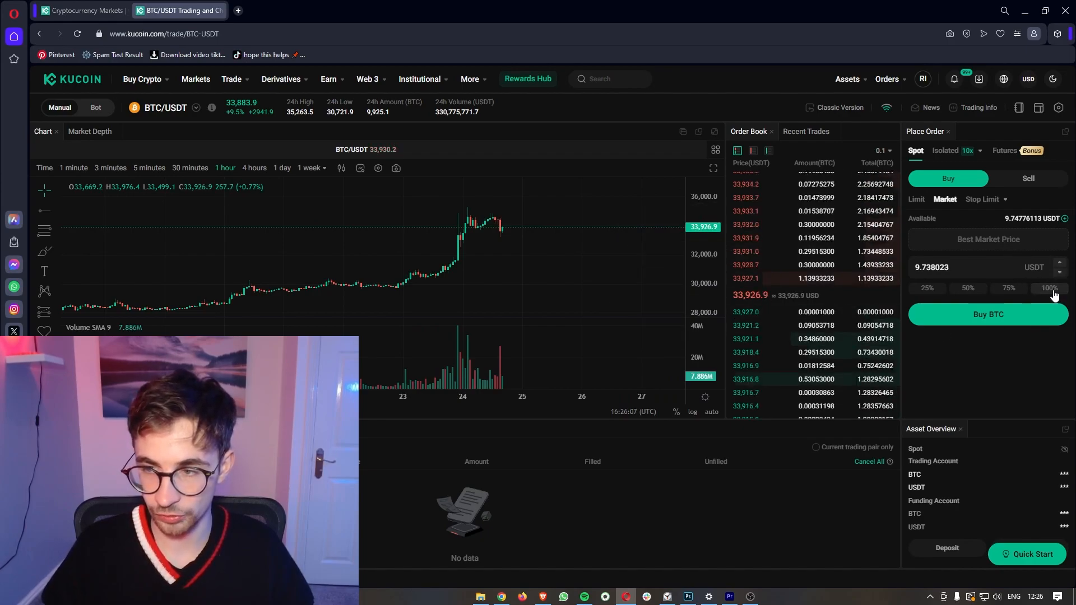
drag(995, 219, 1064, 225)
click(975, 362)
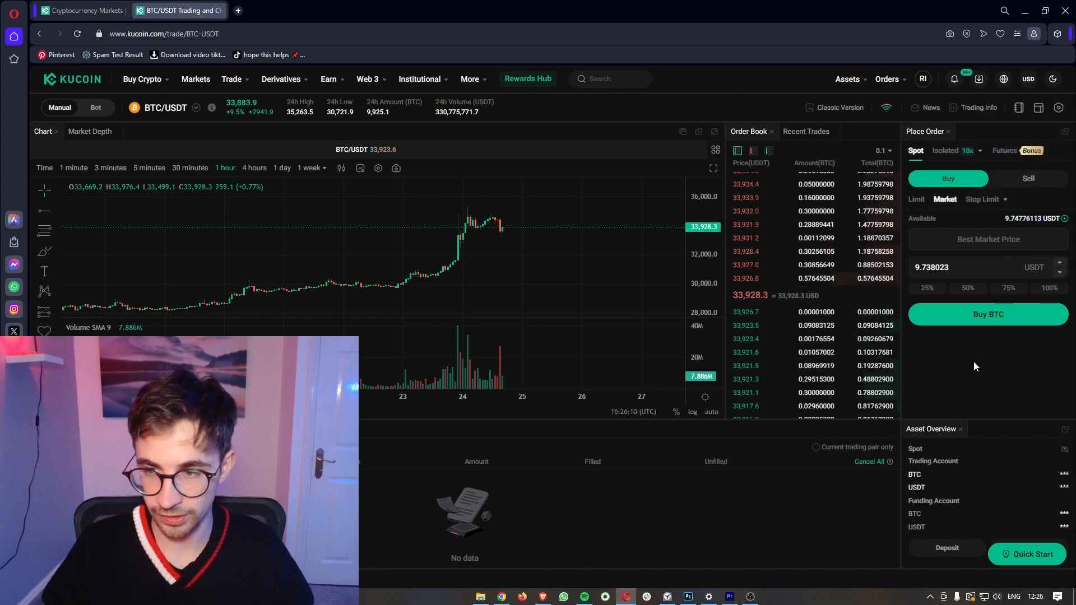
click(970, 314)
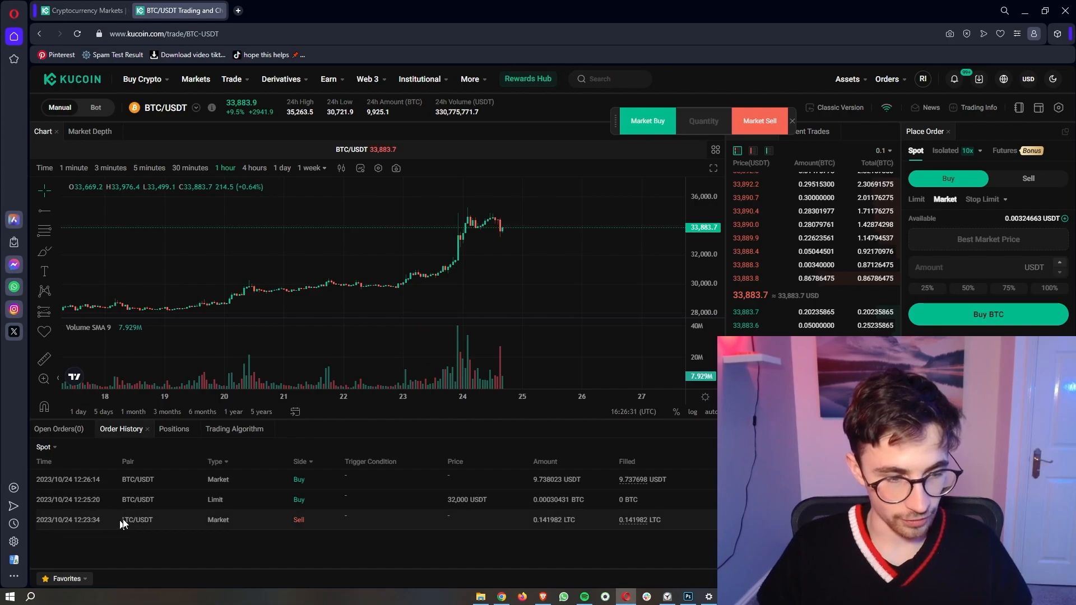
drag(116, 517, 391, 526)
drag(531, 522, 430, 522)
click(687, 541)
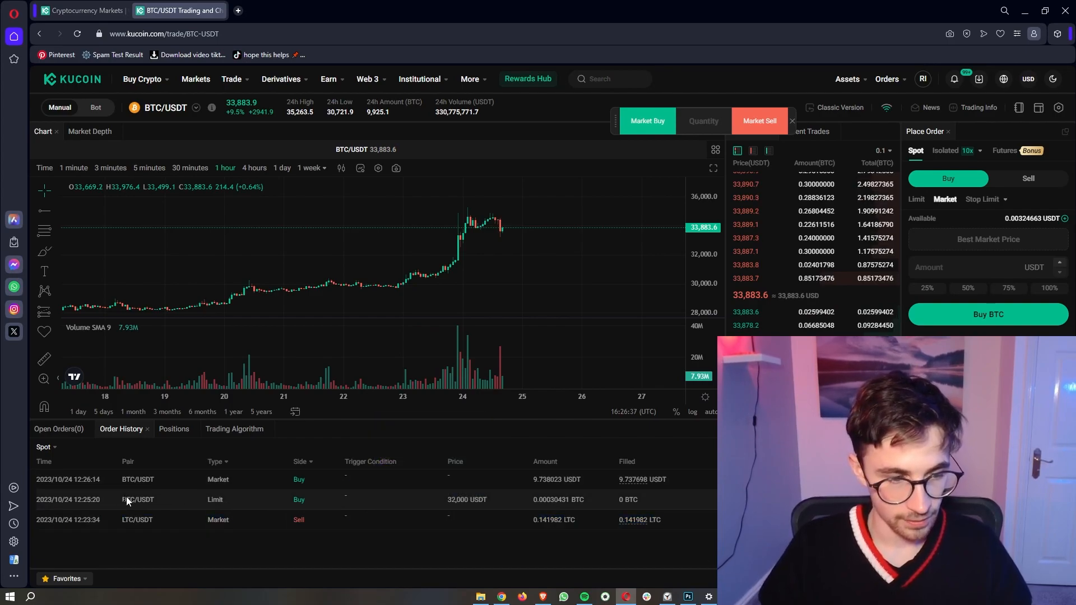
drag(118, 497, 209, 496)
drag(561, 500, 621, 501)
click(543, 540)
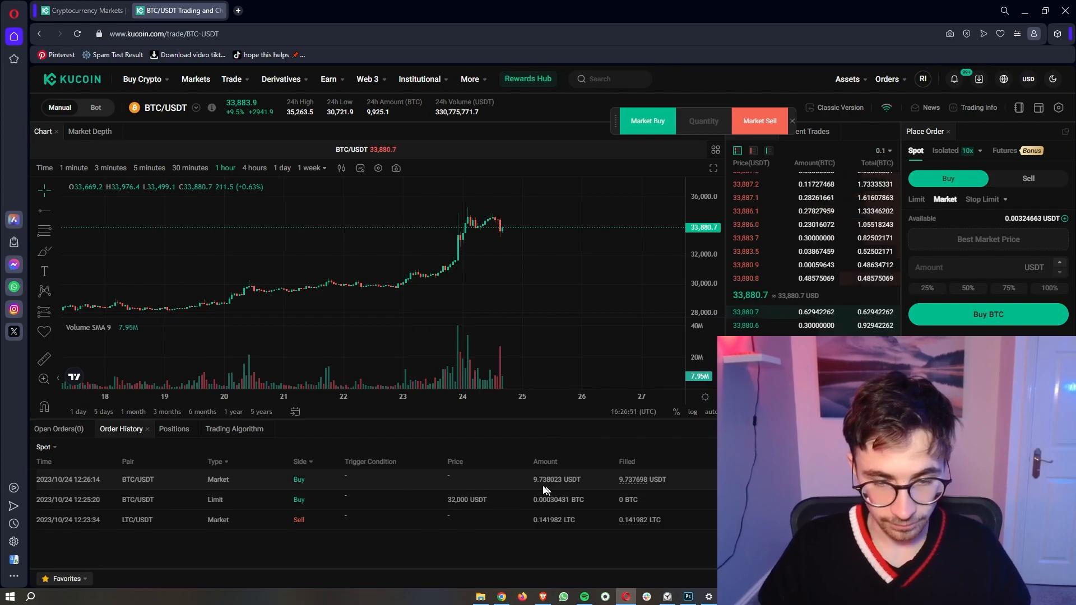
drag(533, 480, 681, 479)
click(591, 479)
click(678, 478)
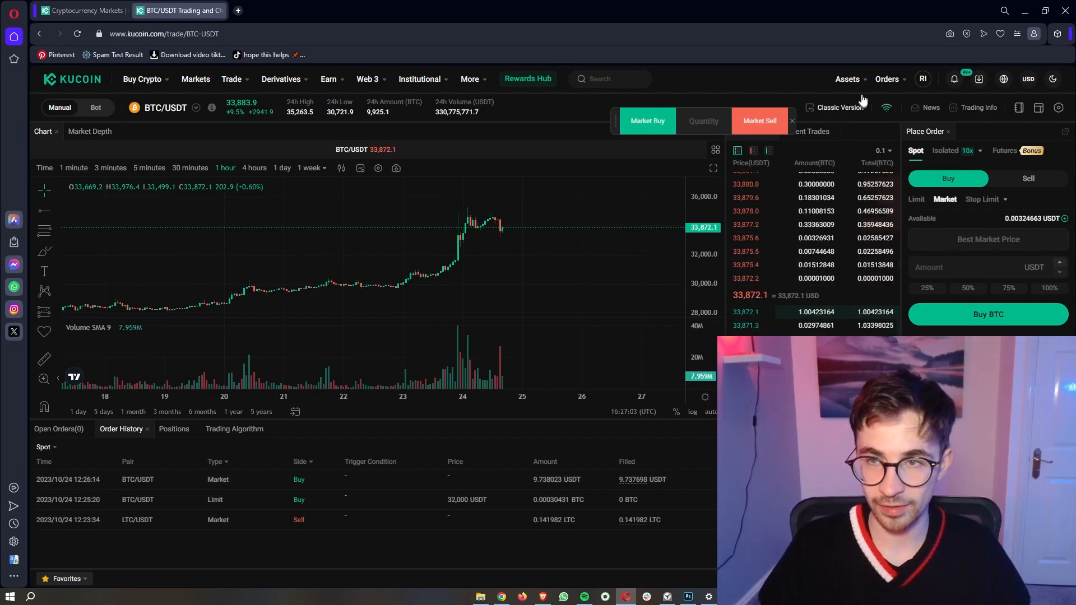
mouse_move(860, 84)
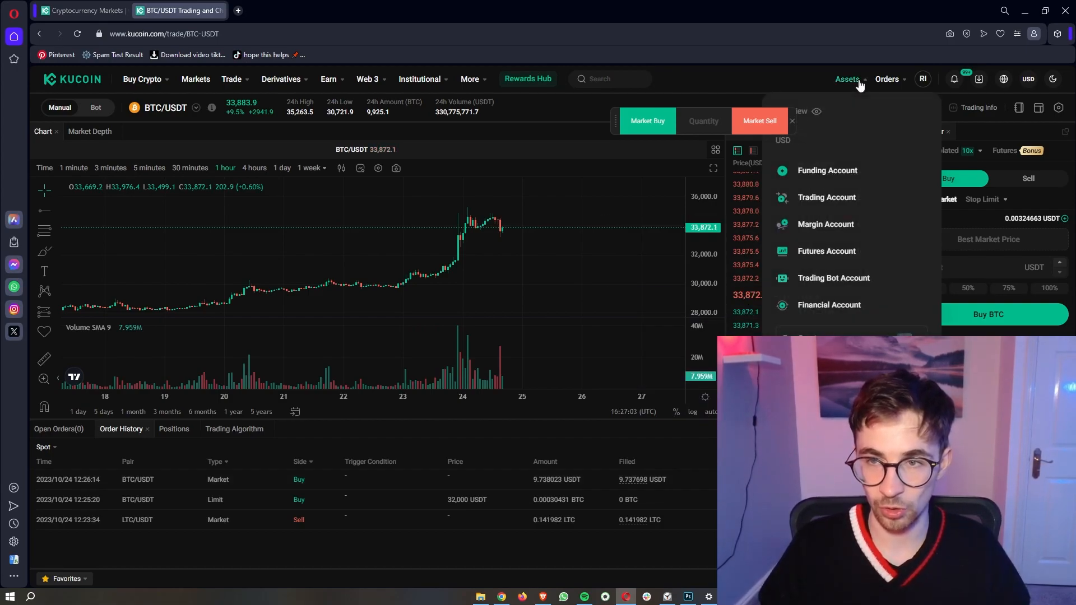
click(820, 202)
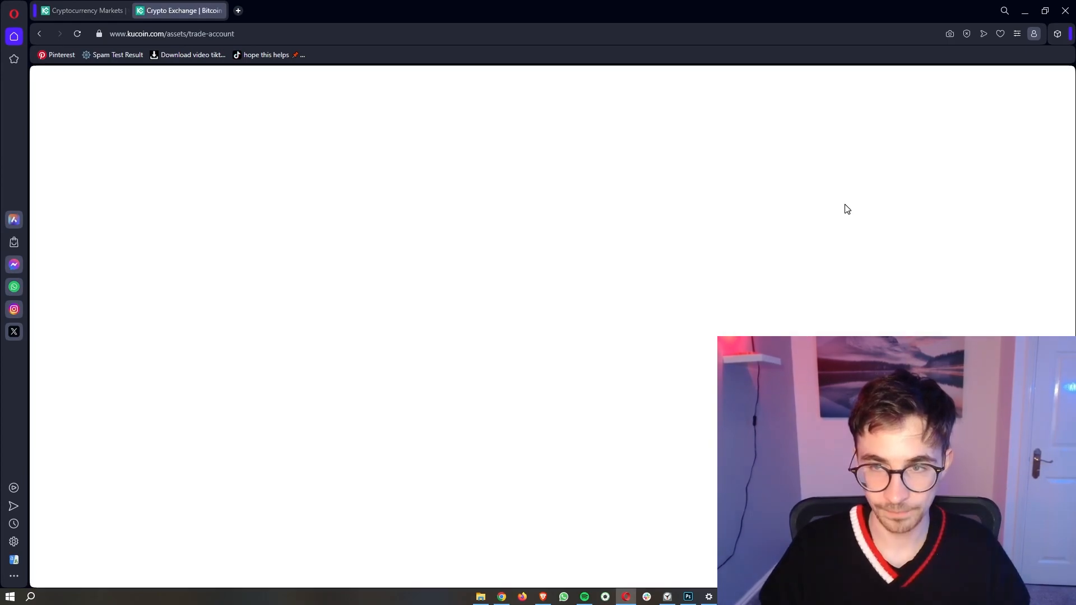
scroll(660, 200, down, 1)
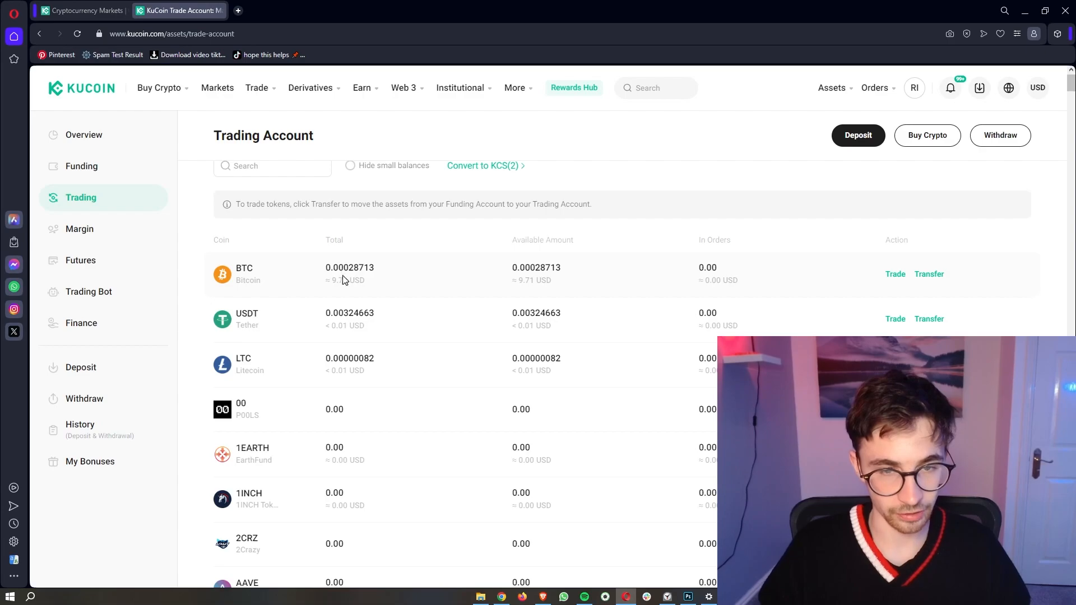
click(895, 275)
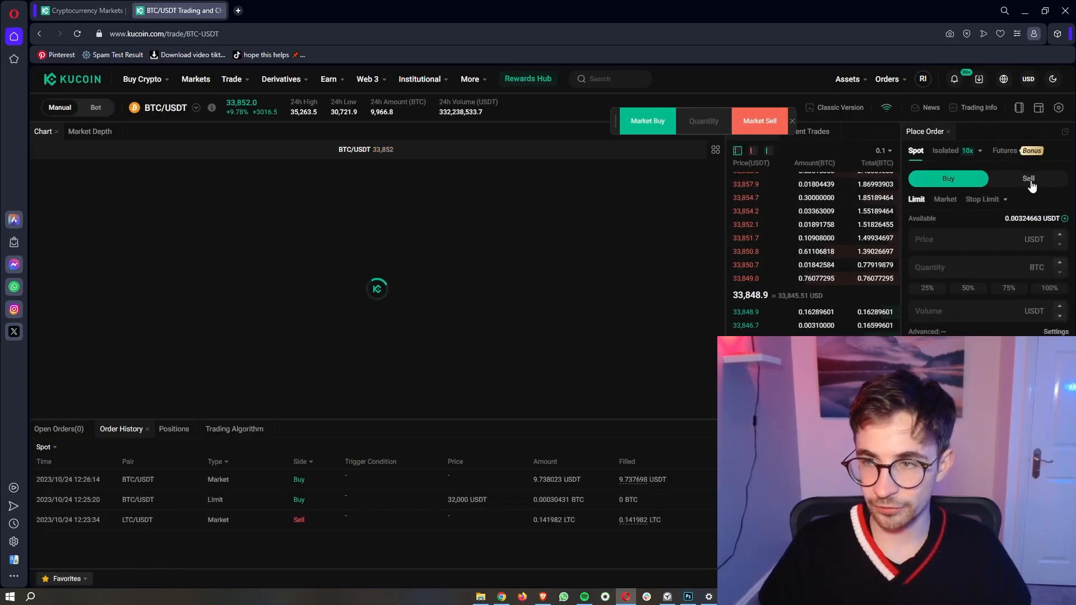
Step: Place a limit sell of 0.00028713 BTC at 36,000 USDT
click(1029, 180)
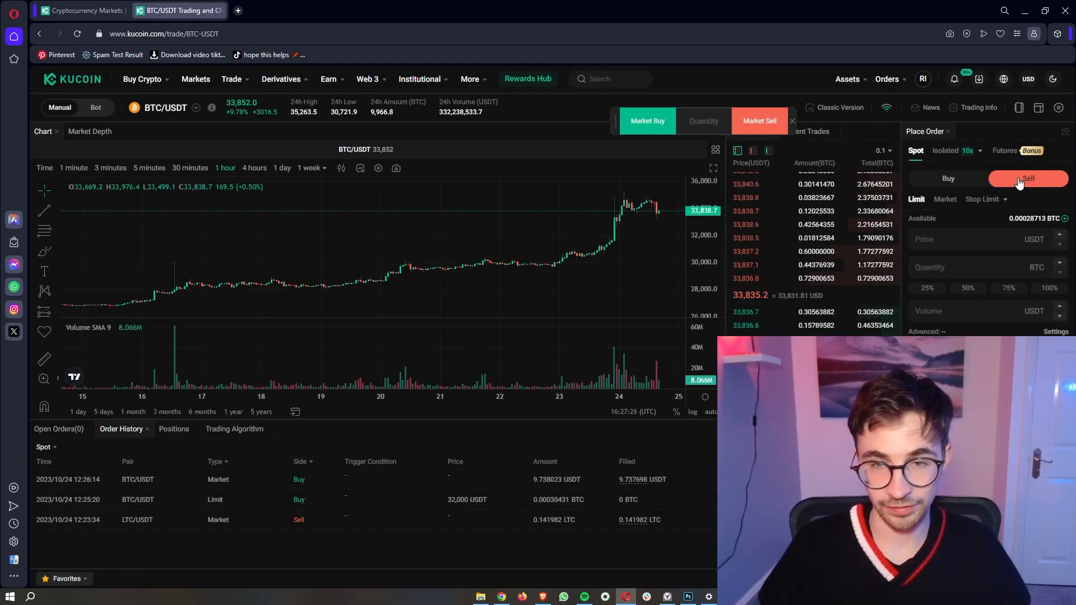
drag(656, 249, 553, 256)
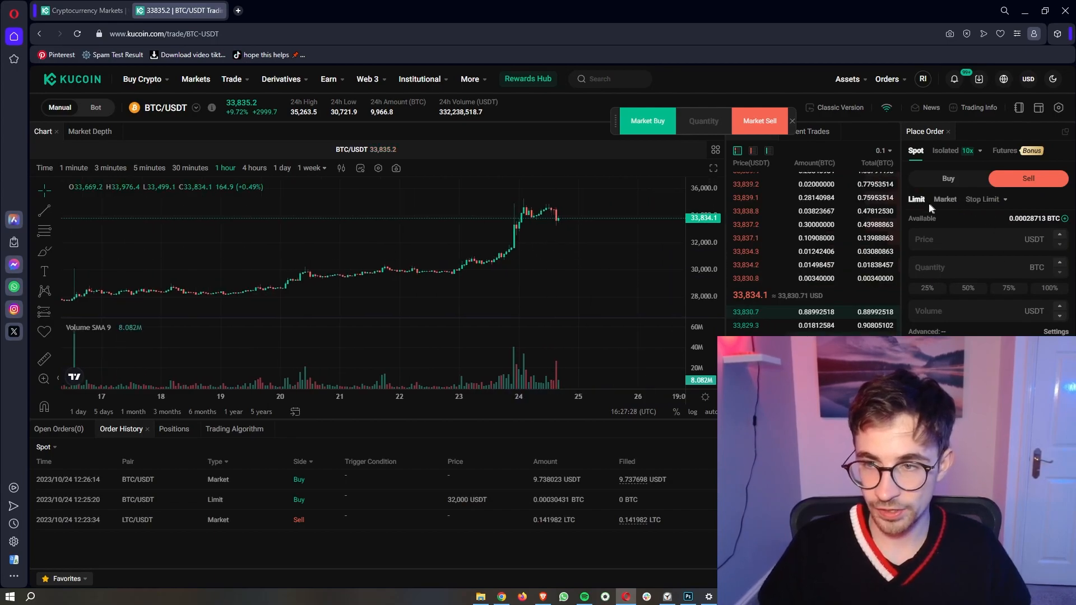
drag(645, 281, 559, 281)
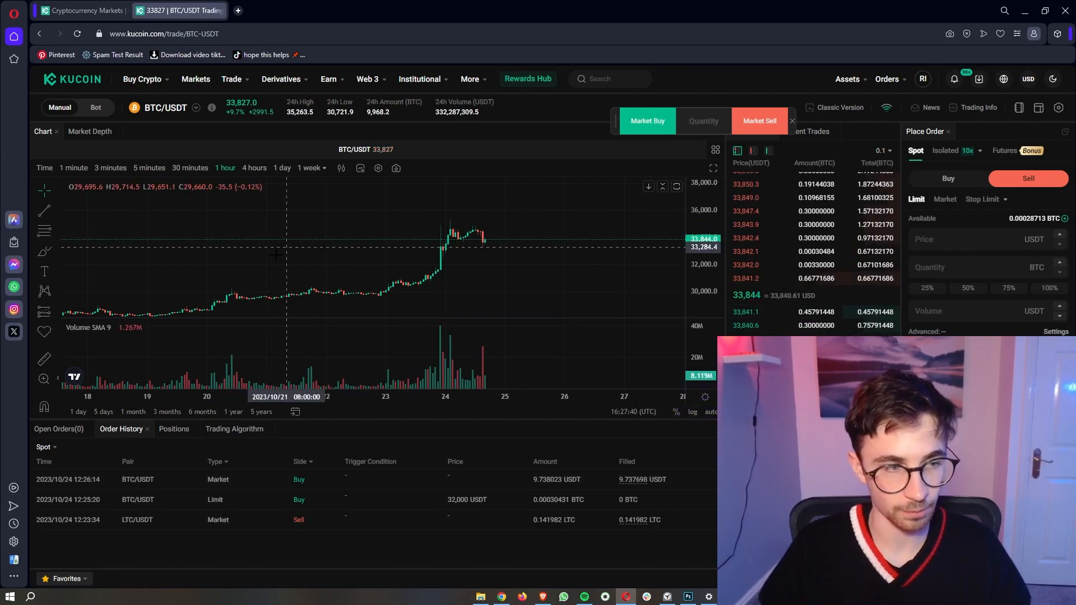
click(50, 251)
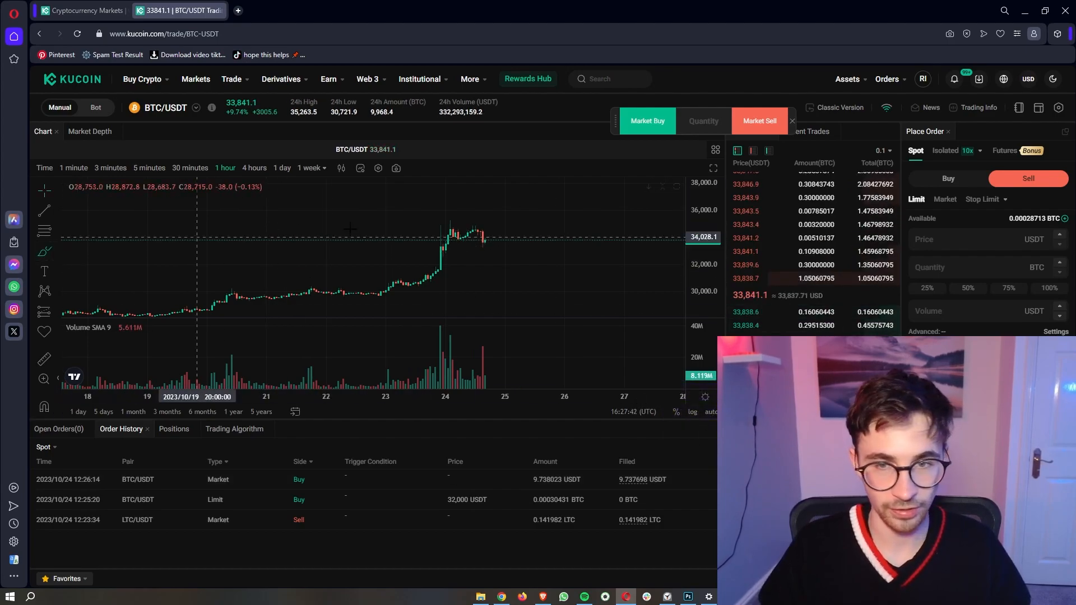
click(950, 240)
text(36000)
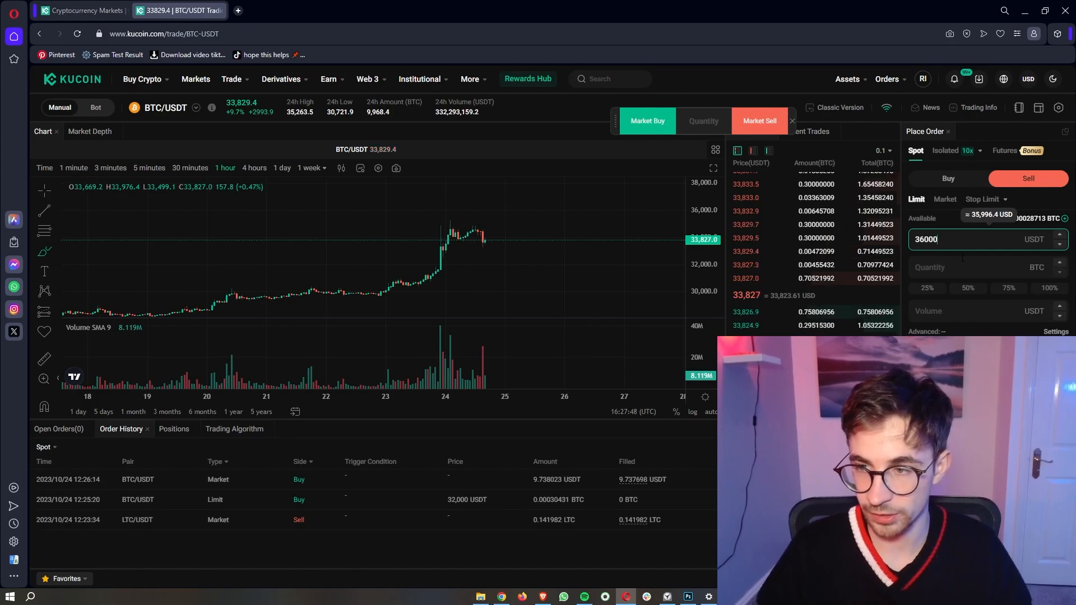
click(945, 267)
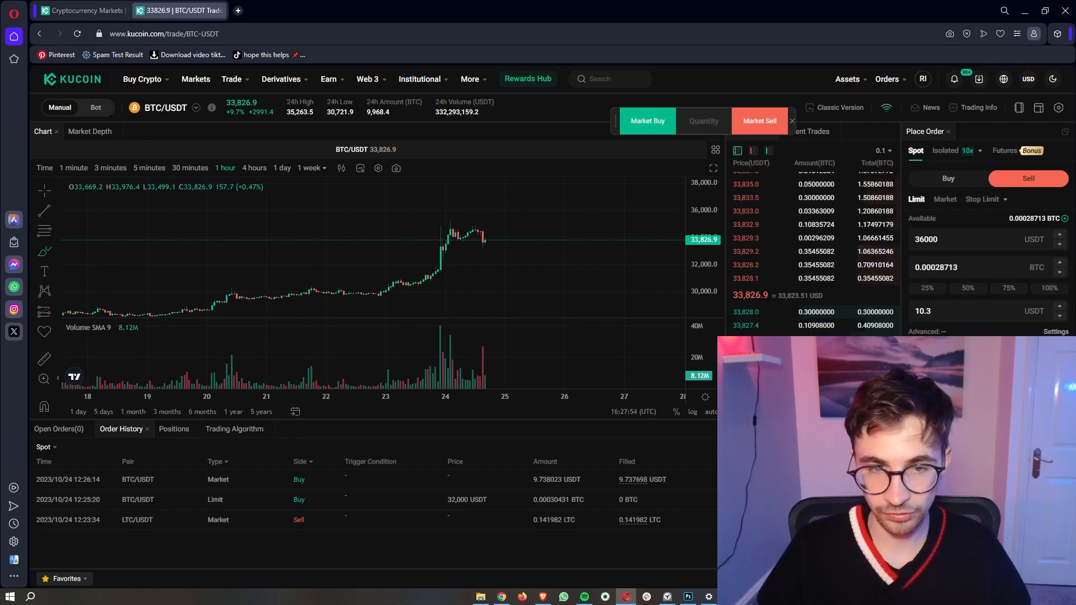
click(1029, 179)
drag(956, 157, 905, 141)
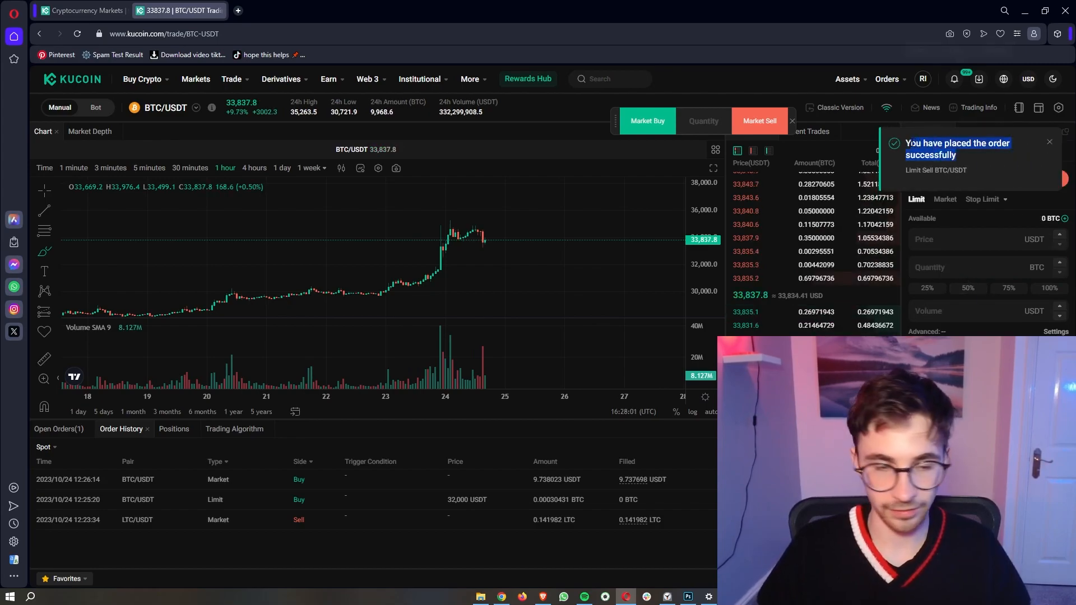
Step: Check the 36,000 USDT sell in Open Orders and delete a stray chart mark
click(45, 432)
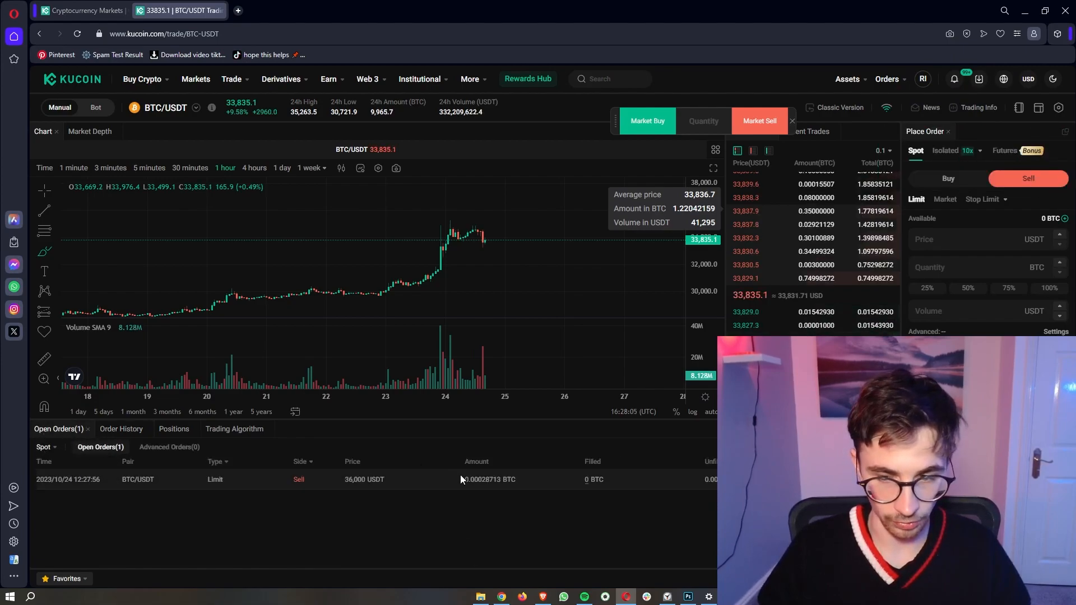
drag(345, 488, 410, 486)
click(411, 488)
drag(520, 223, 505, 234)
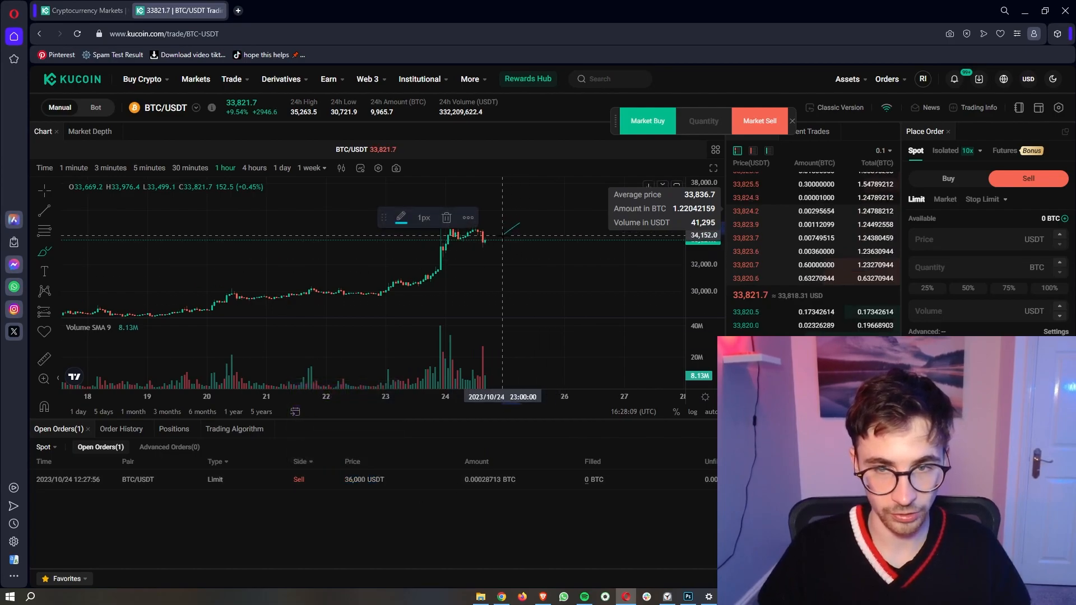
key(Delete)
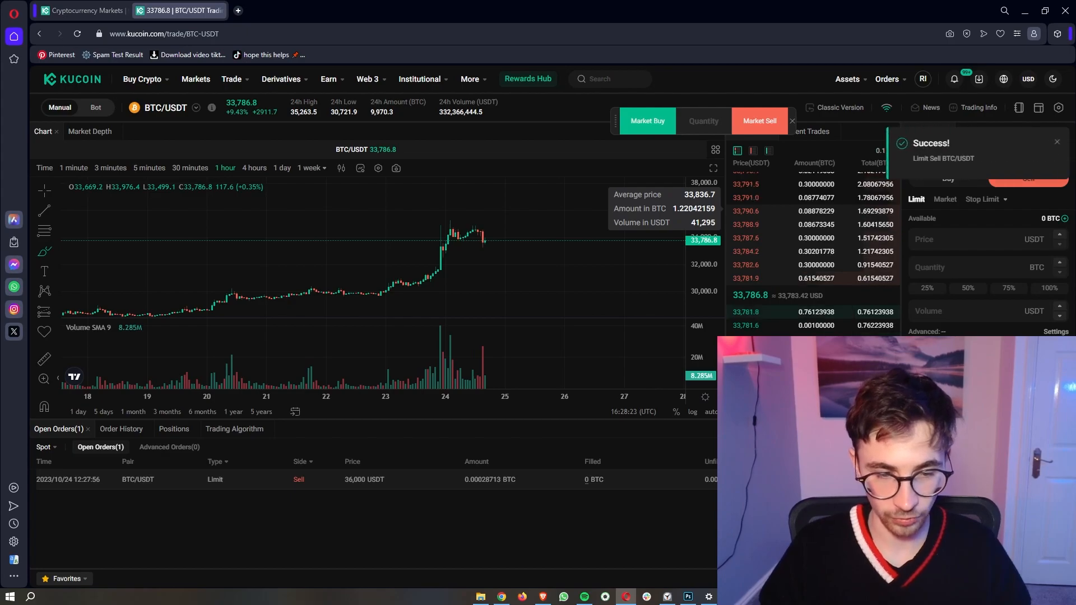
click(946, 200)
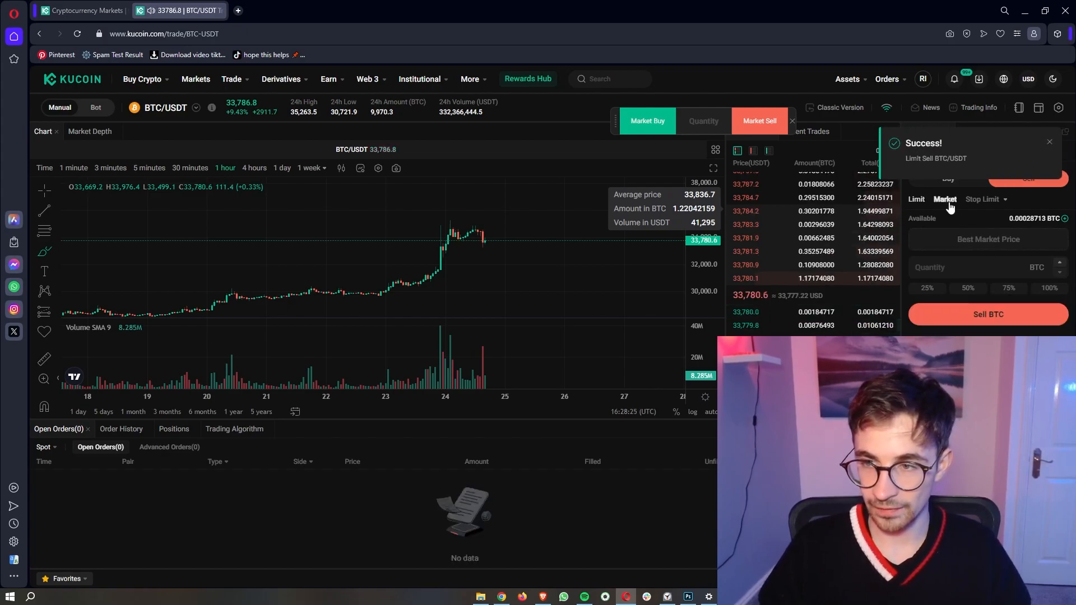
Step: Market-sell all 0.00028713 BTC for USDT
click(1050, 144)
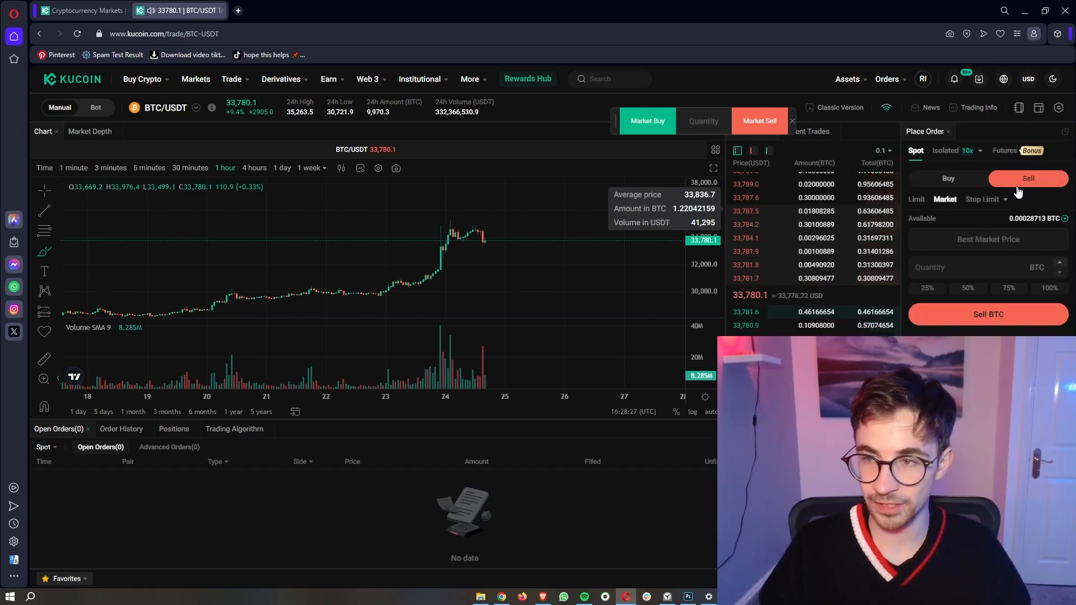
click(1046, 289)
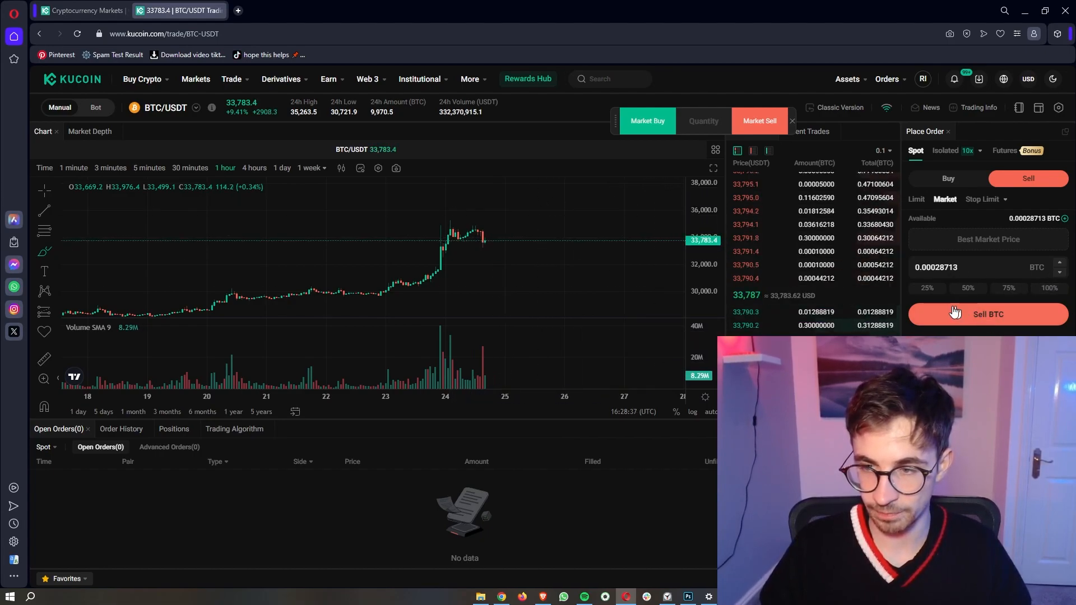
click(1003, 318)
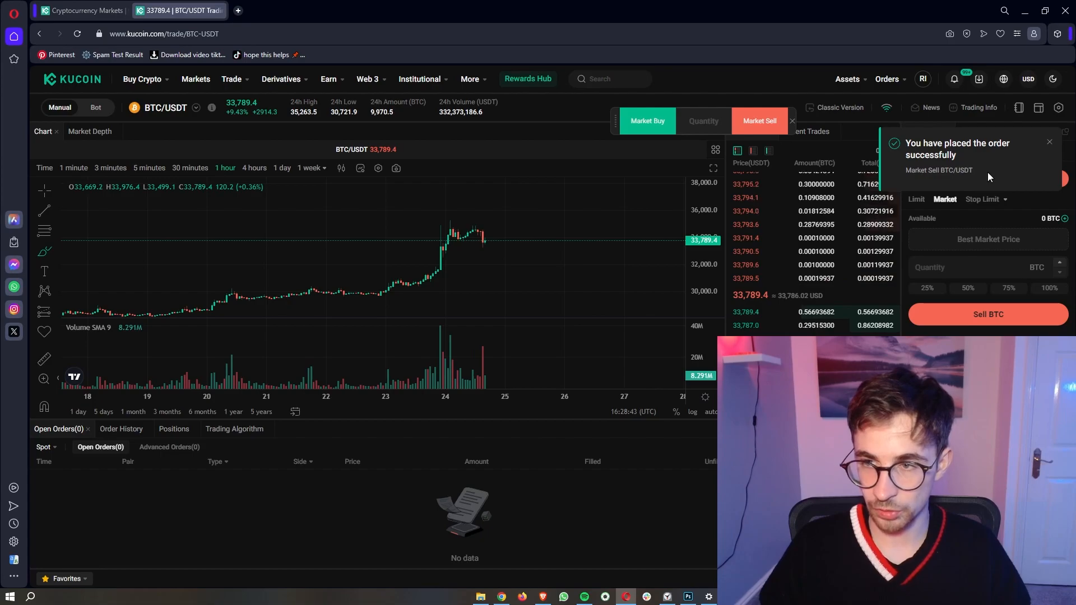
drag(987, 173, 897, 136)
click(510, 504)
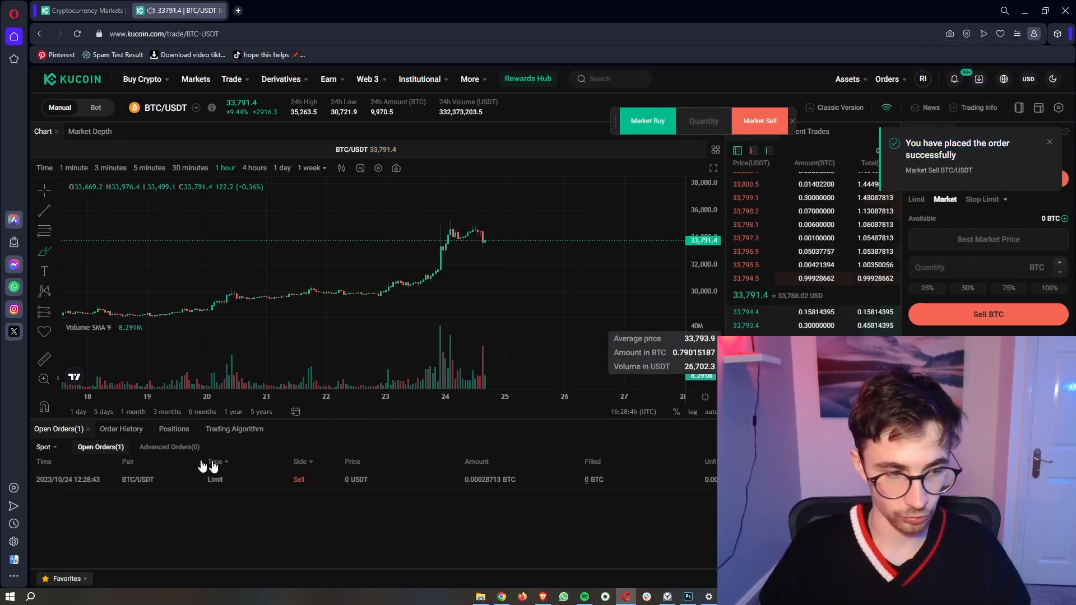
Step: Confirm the trading account holds 9.69840569 USDT, then return to BTC/USDT
mouse_move(848, 79)
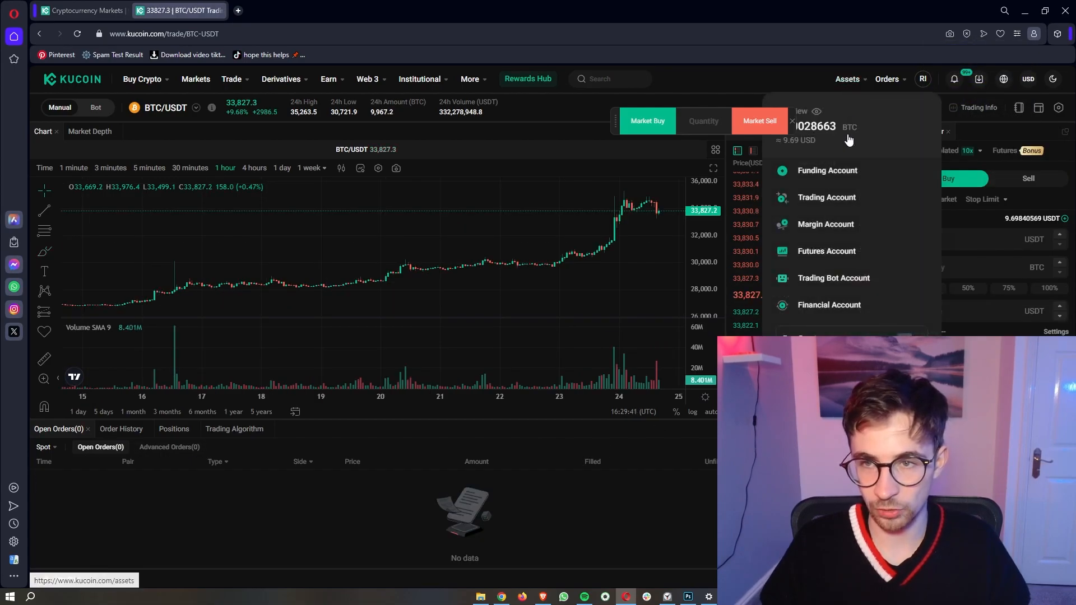
click(821, 197)
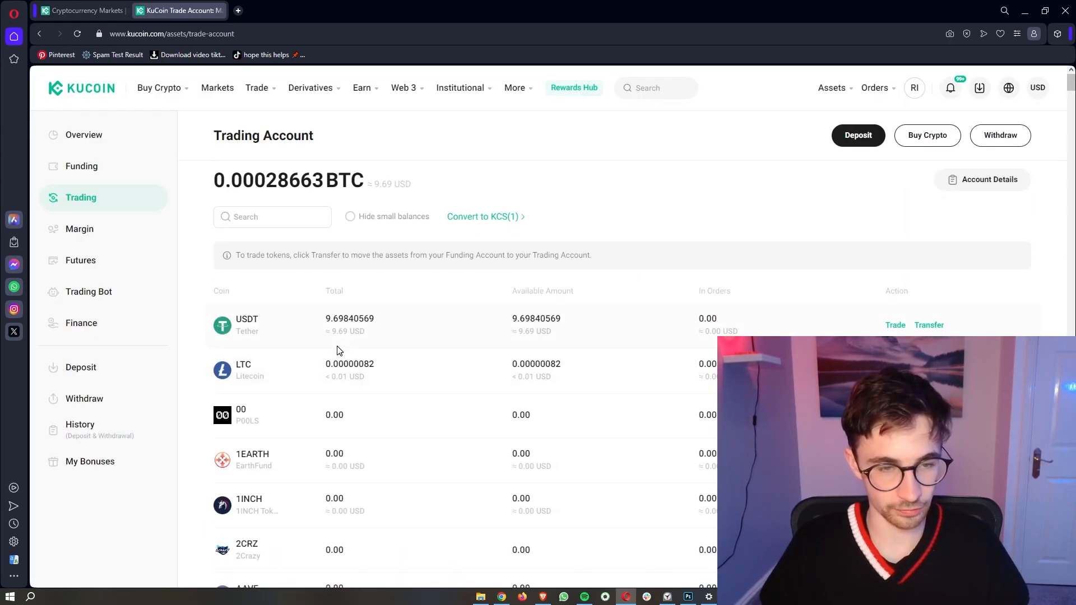
drag(374, 337, 313, 317)
key(alt+Left)
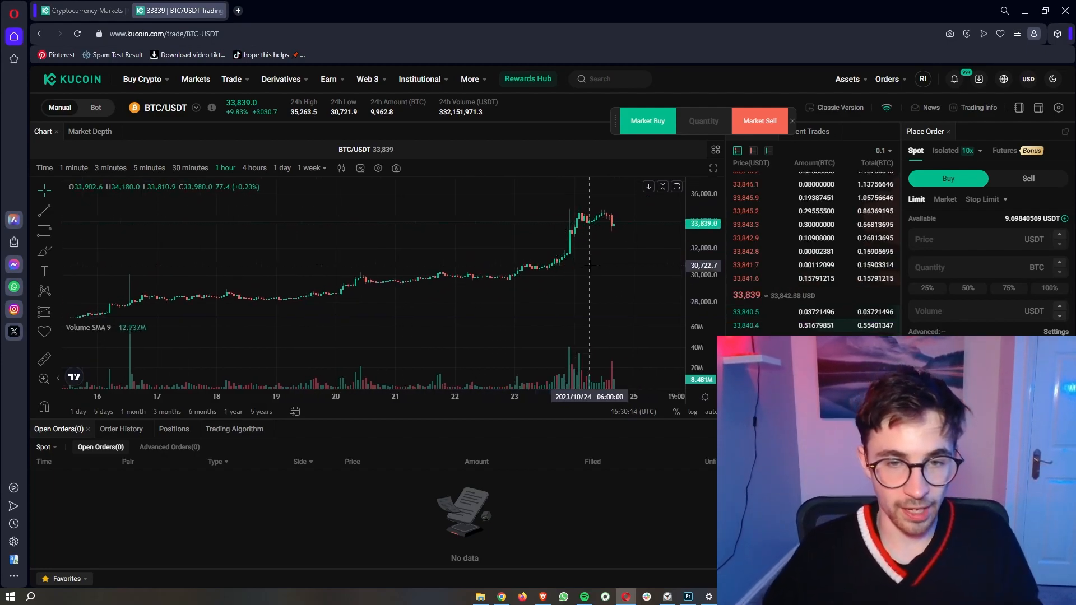
Step: Open BTC/USDT Margin Trading from the Trade menu and pan to the latest candles
scroll(593, 232, down, 3)
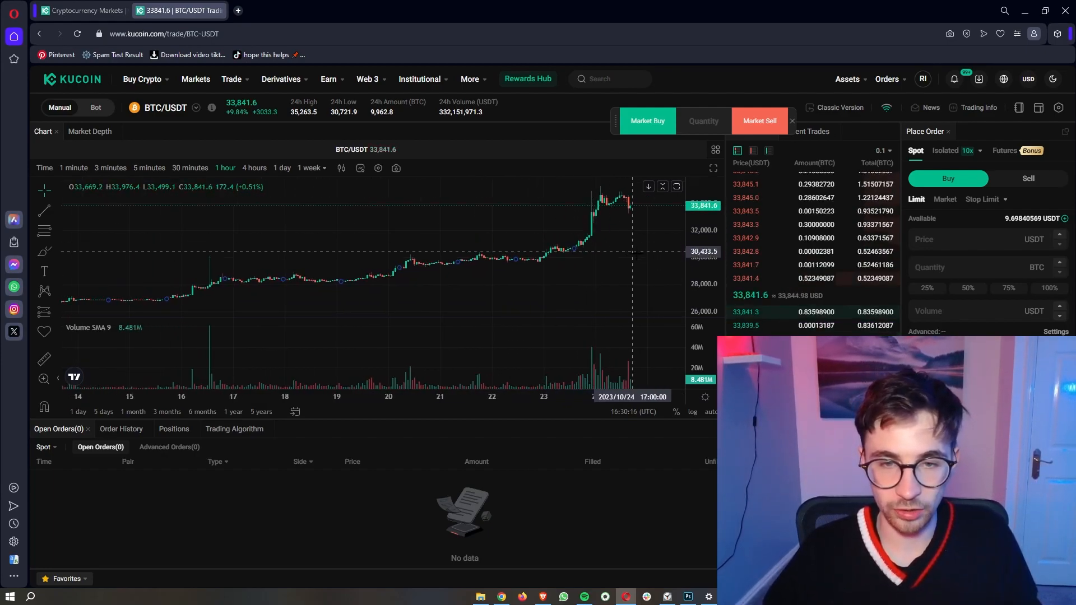
mouse_move(234, 85)
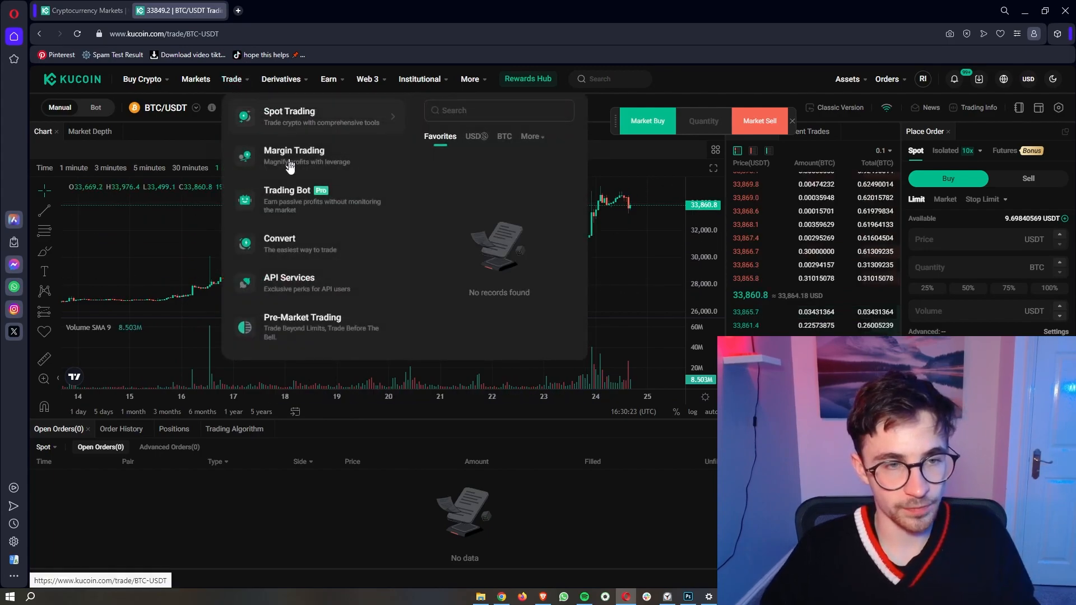
mouse_move(274, 153)
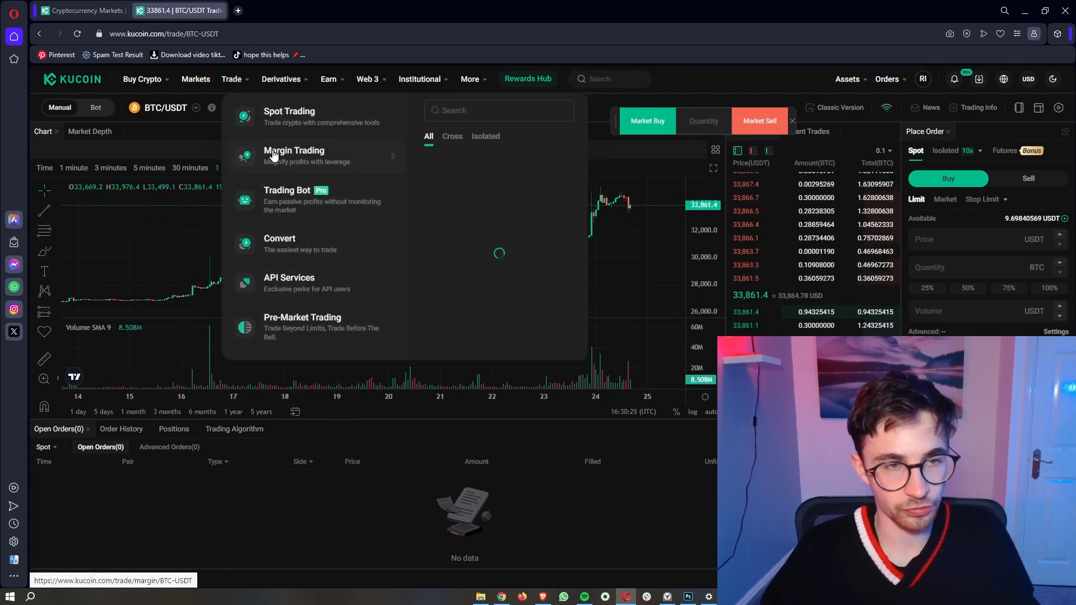
click(296, 161)
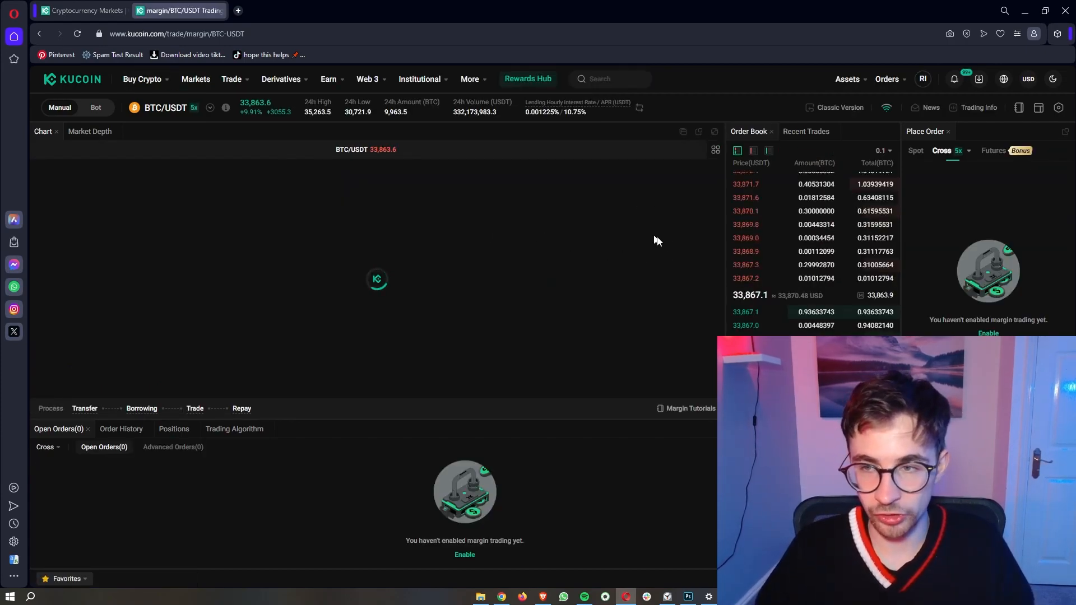
drag(603, 262, 480, 271)
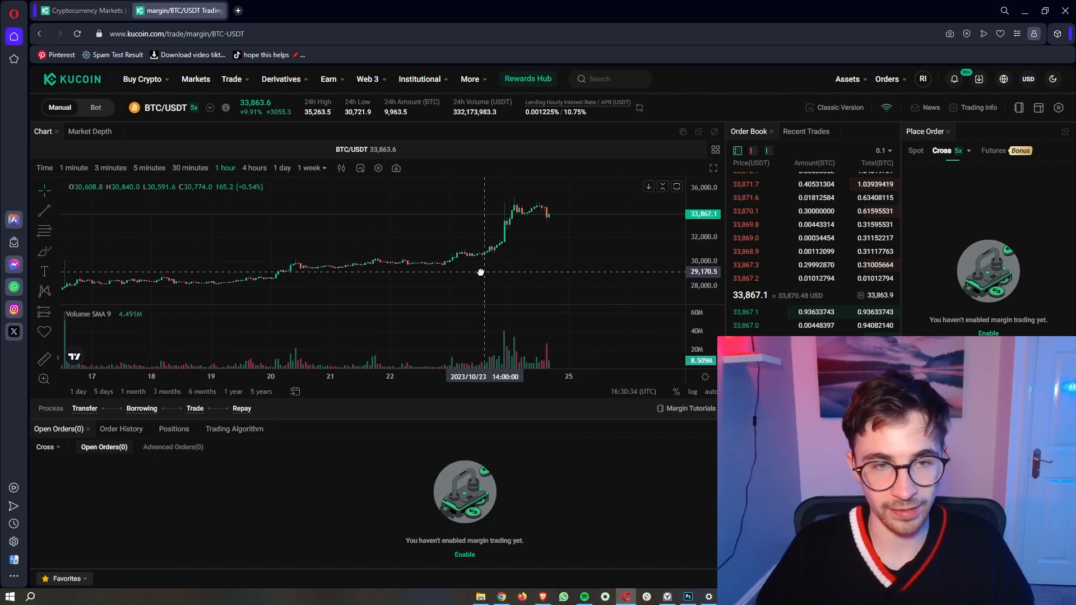
drag(617, 252, 596, 252)
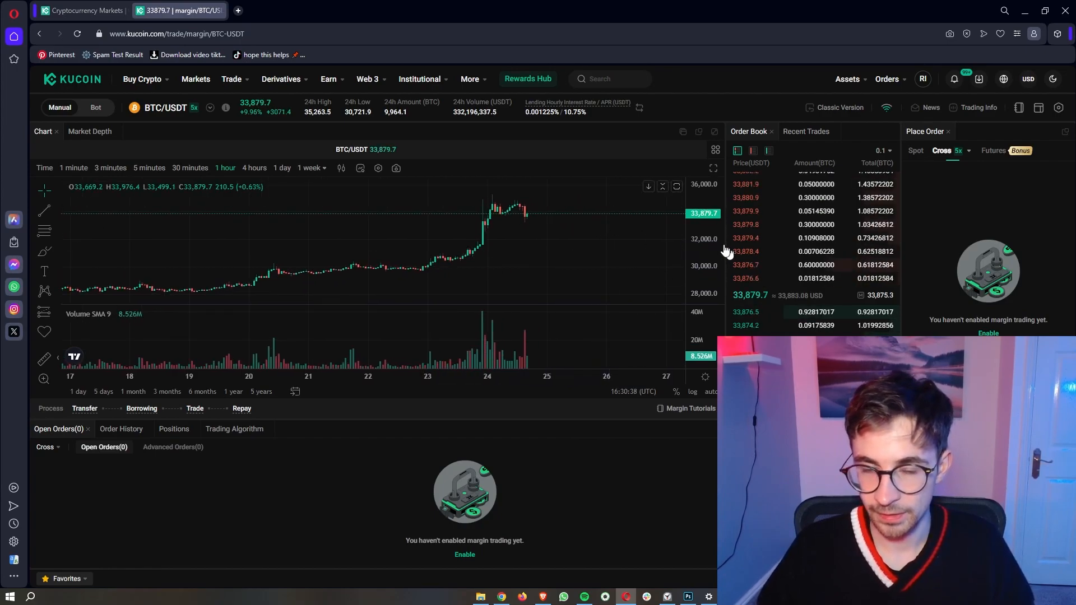
drag(529, 228, 511, 224)
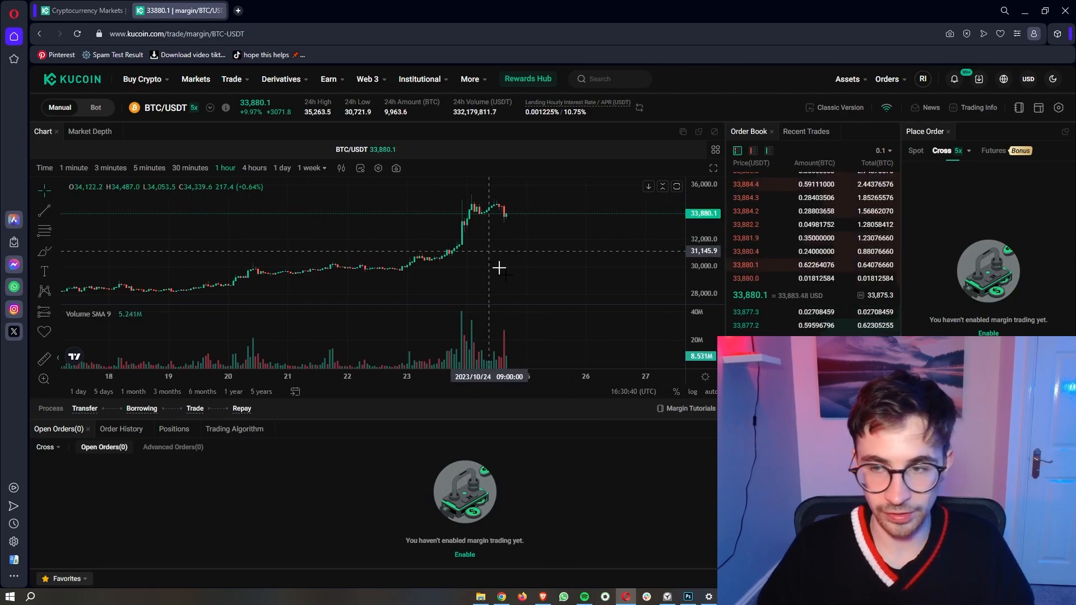
Step: Highlight the margin-not-enabled notice on the cross margin order panel
drag(929, 319, 1052, 330)
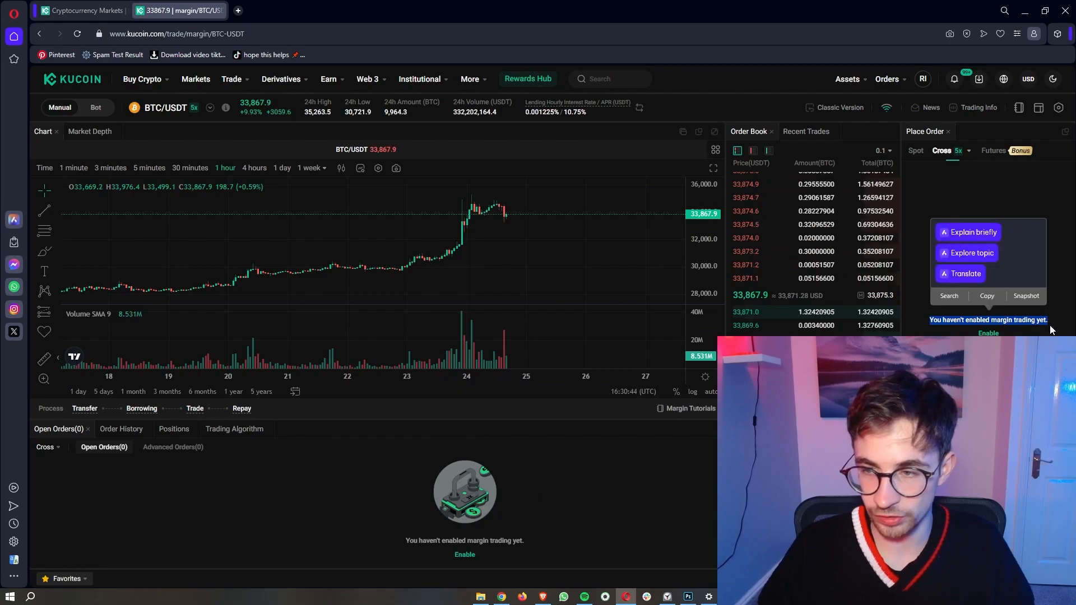
key(alt+Tab)
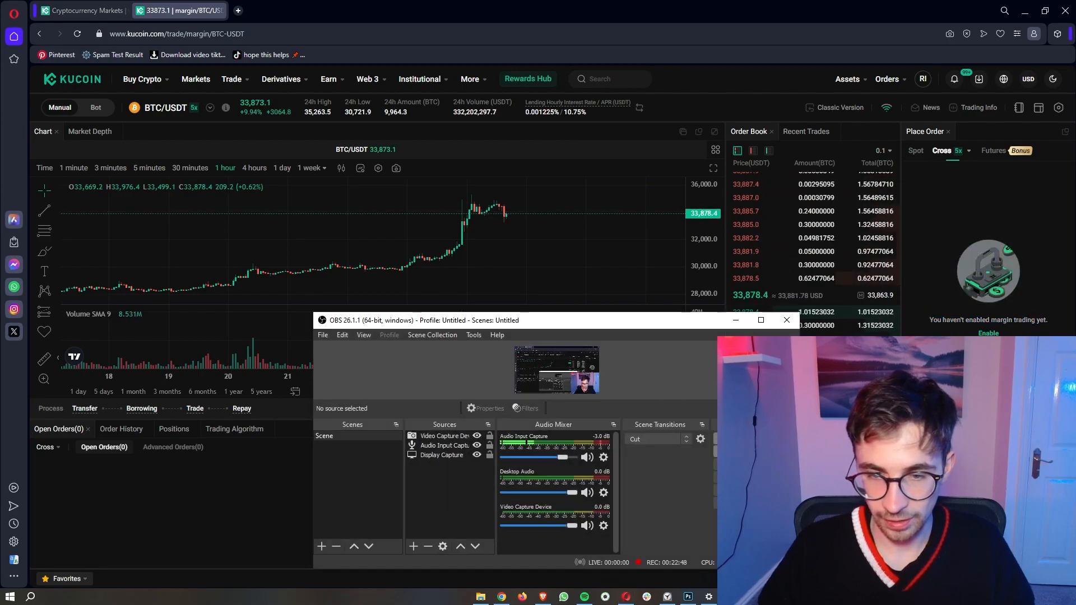
drag(585, 384, 530, 384)
click(736, 320)
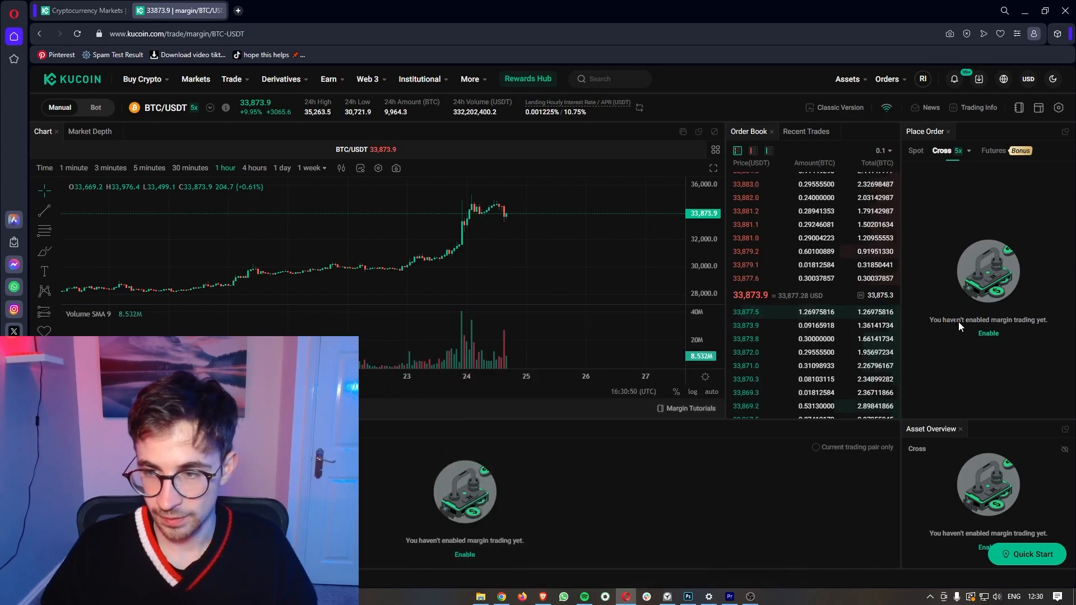
drag(929, 320, 1052, 325)
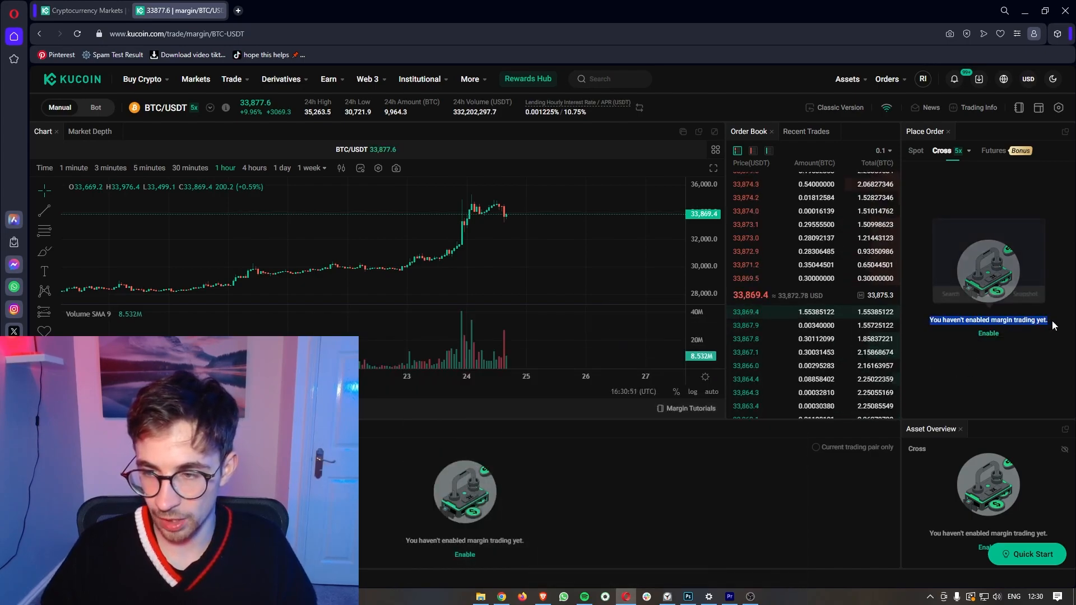
click(1000, 328)
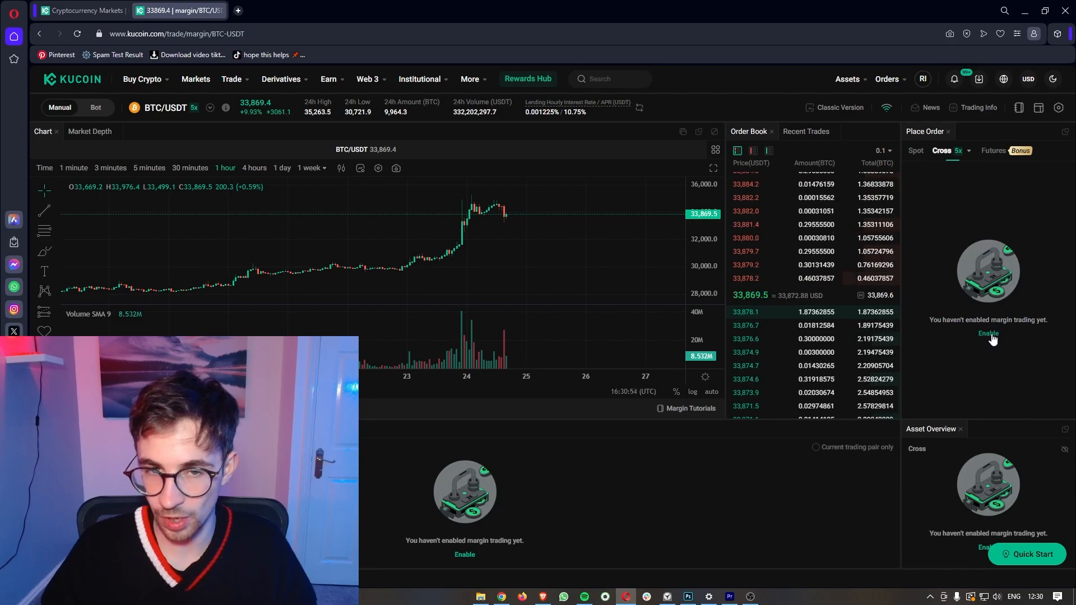
Step: Enable cross margin by completing the risk quiz, then dismiss the enabled notification
click(990, 334)
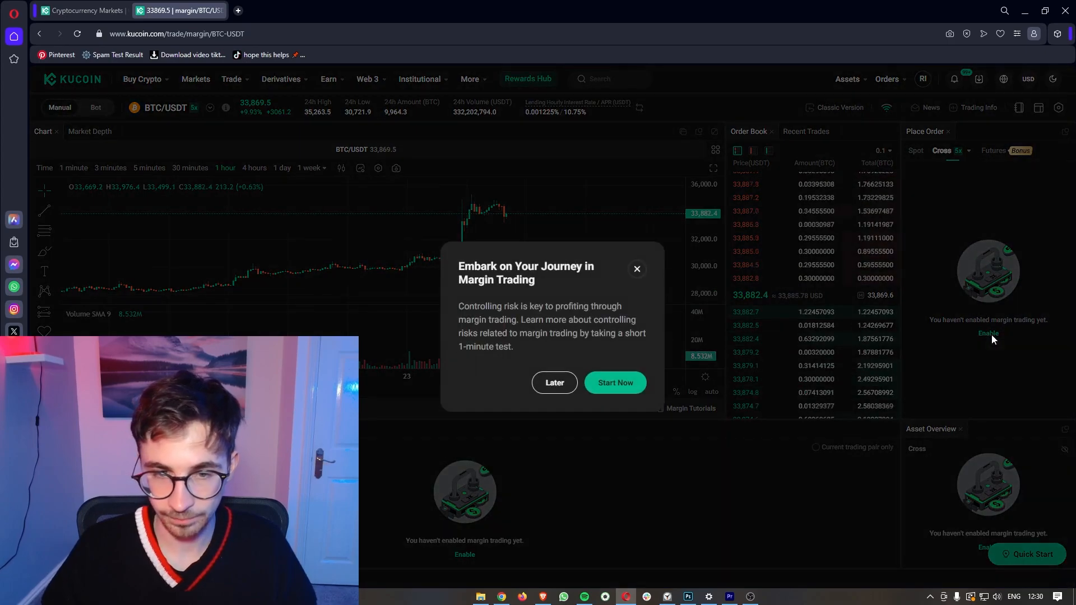
drag(465, 271, 570, 347)
click(568, 348)
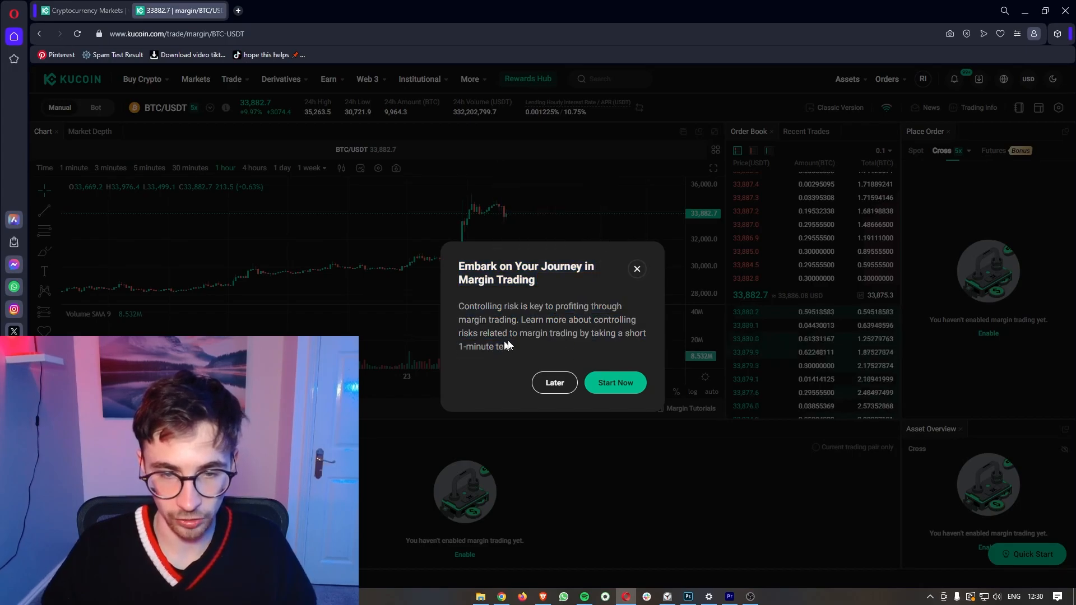
click(613, 383)
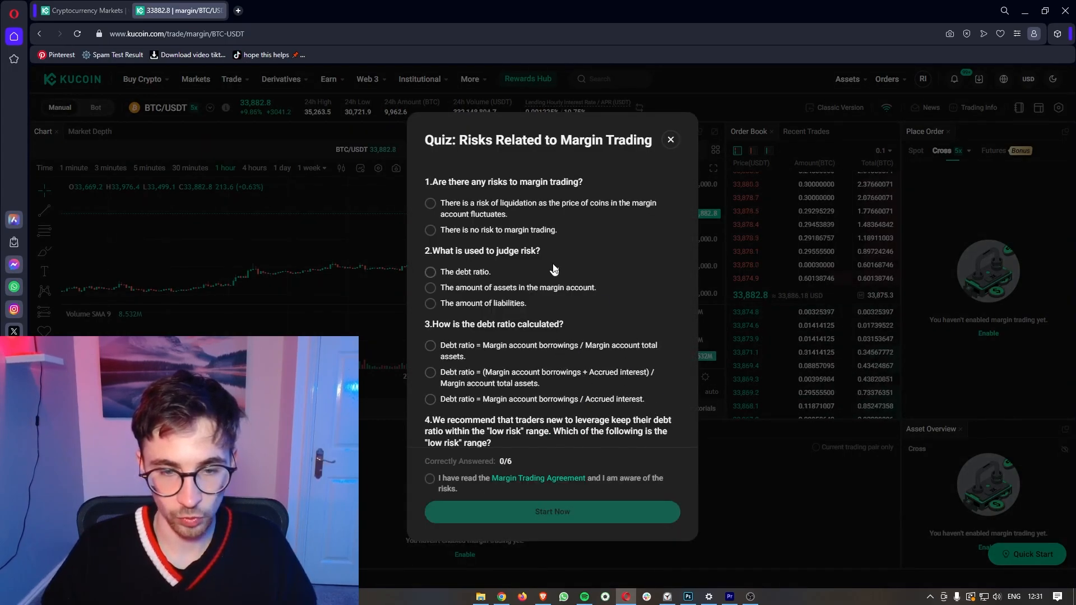
scroll(570, 297, down, 5)
scroll(557, 253, up, 5)
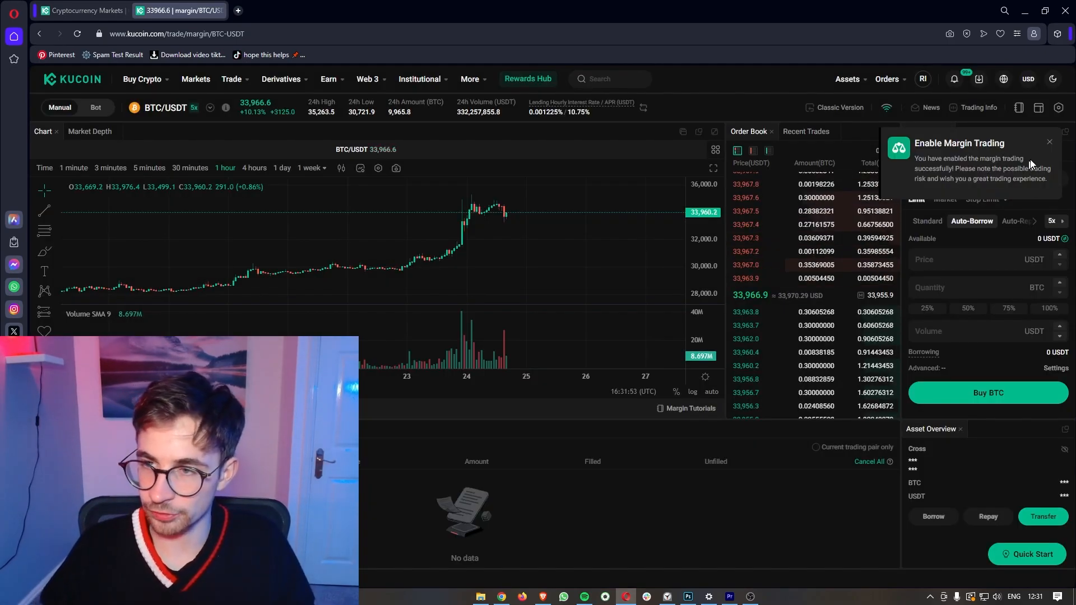
click(1048, 143)
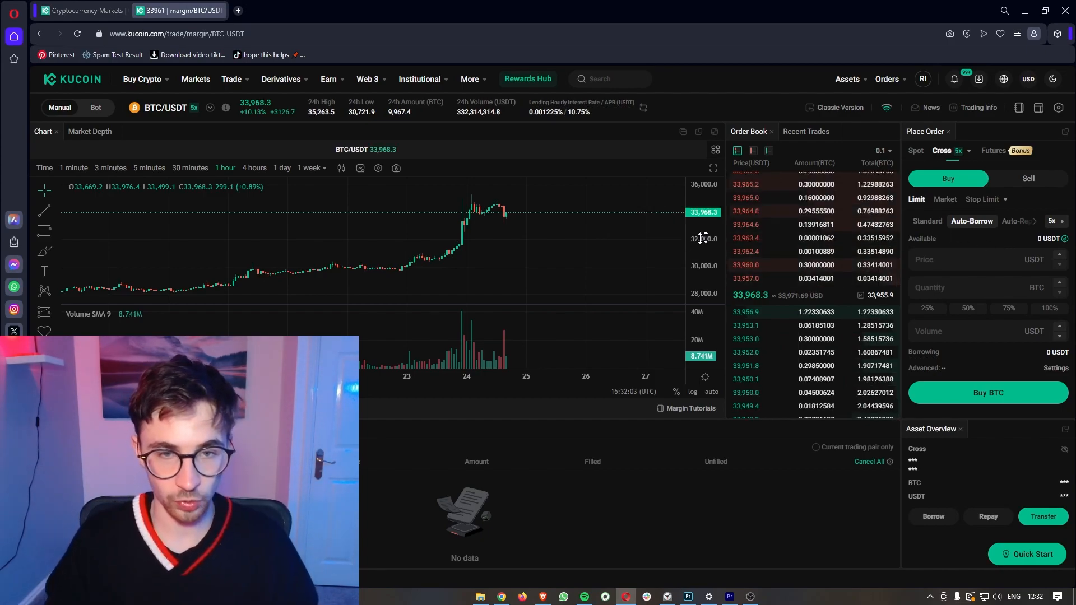
drag(626, 240, 597, 247)
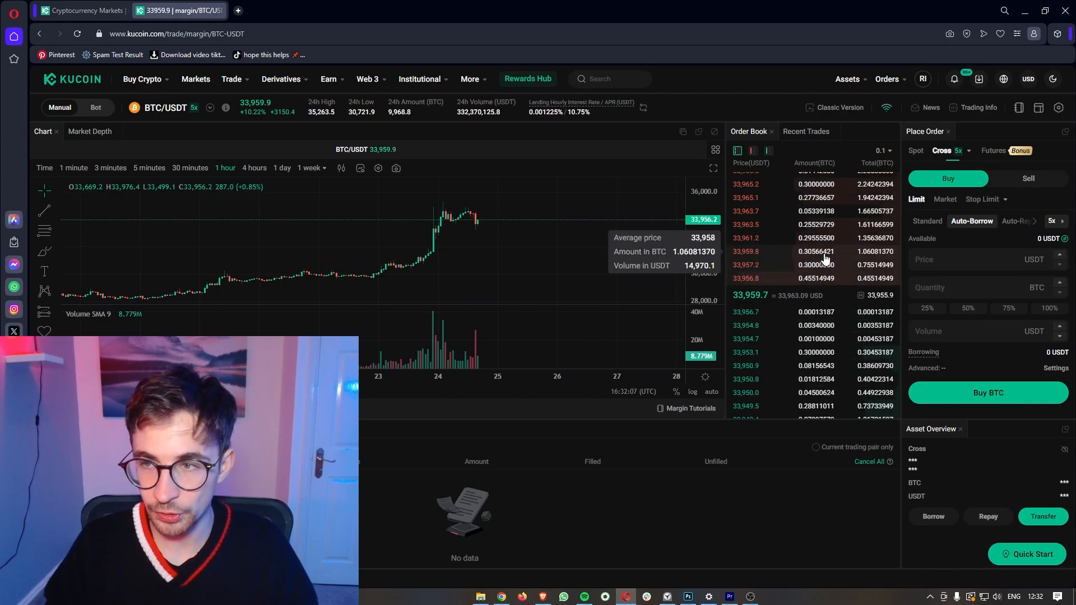
click(970, 156)
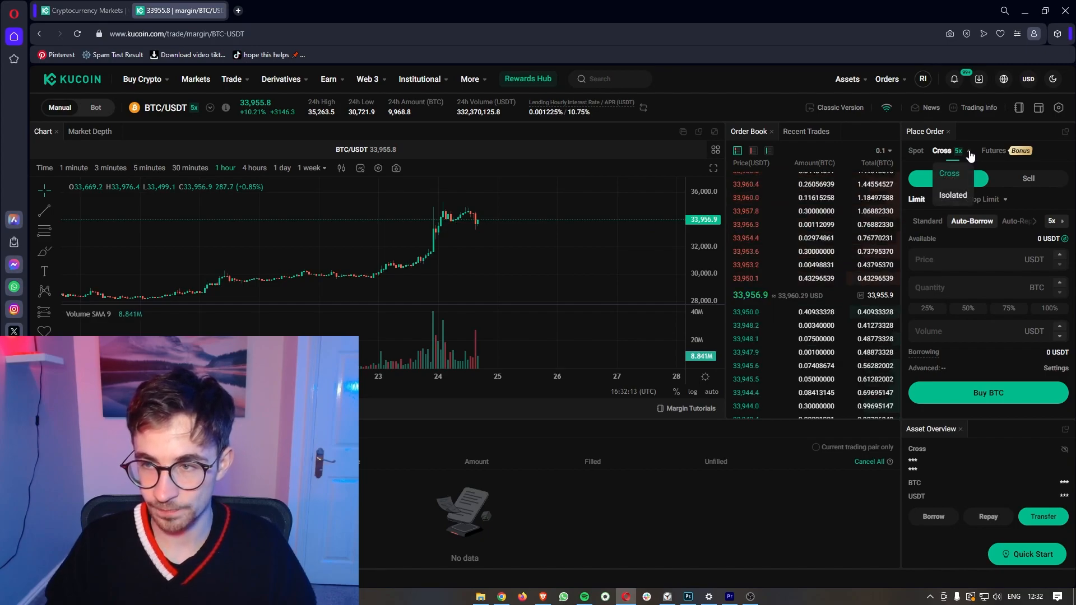
click(1058, 224)
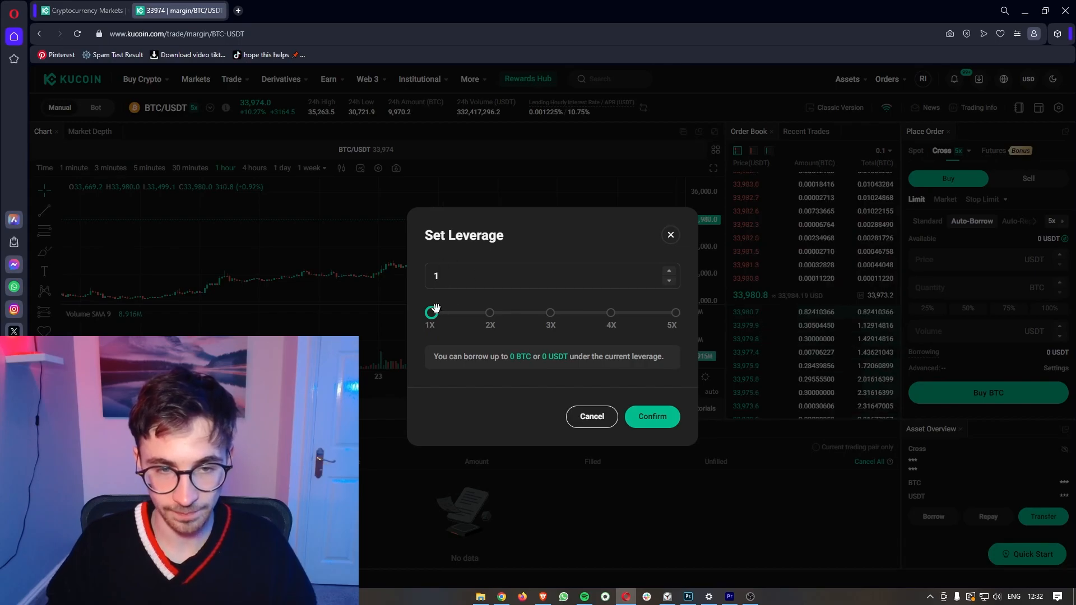
drag(440, 312, 657, 313)
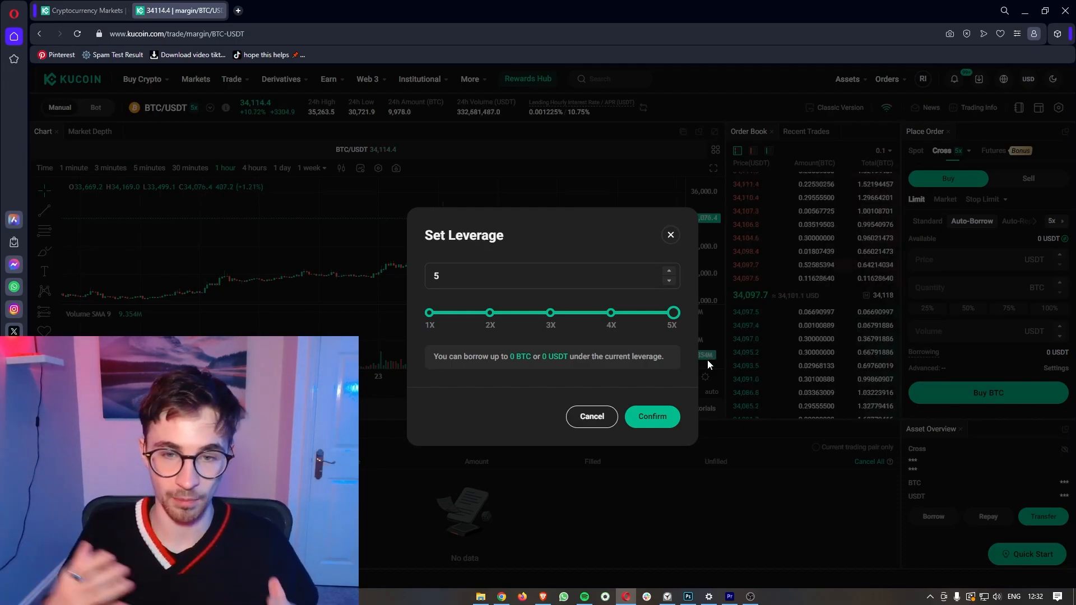
click(959, 139)
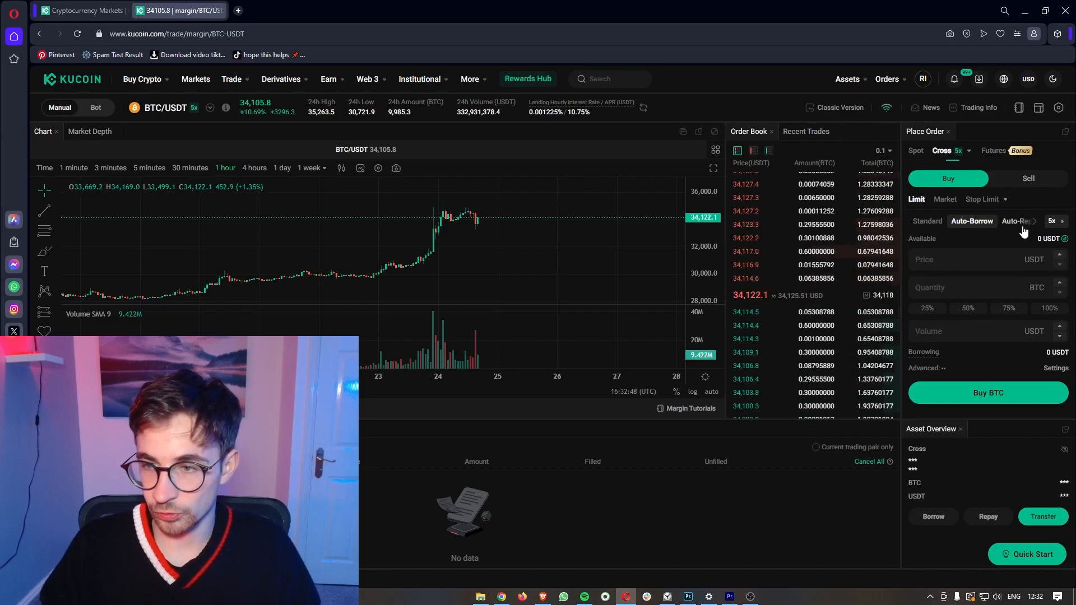
drag(1037, 239, 1064, 239)
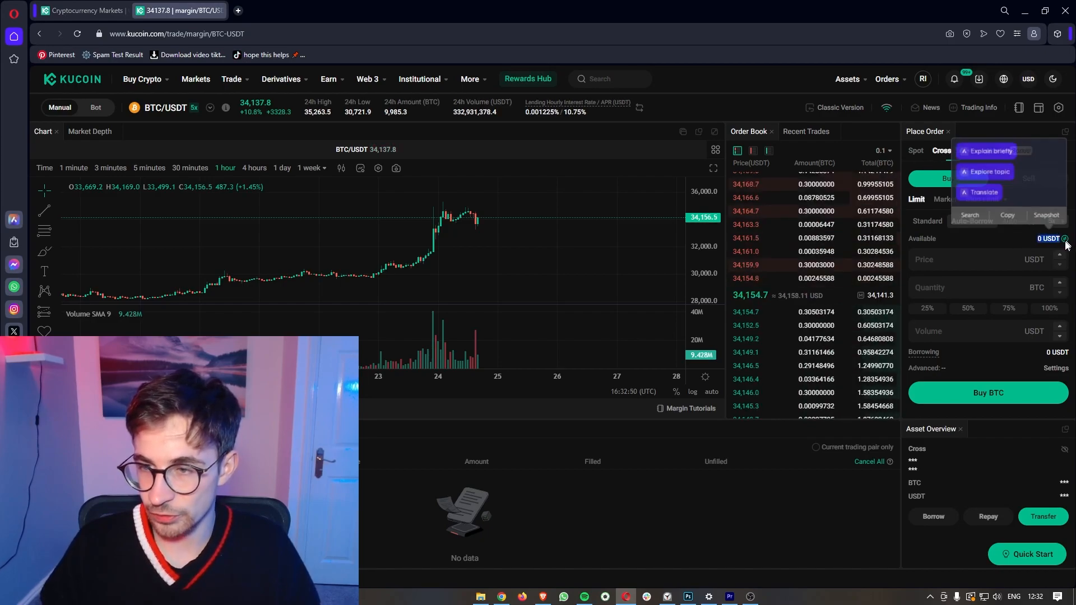
click(1006, 240)
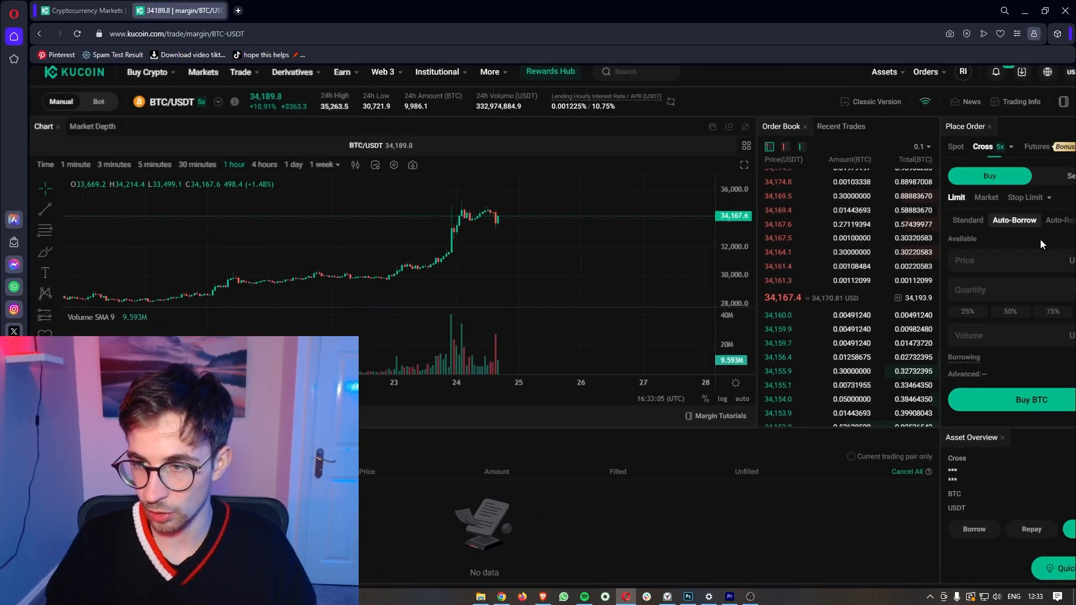
scroll(1041, 244, down, 1)
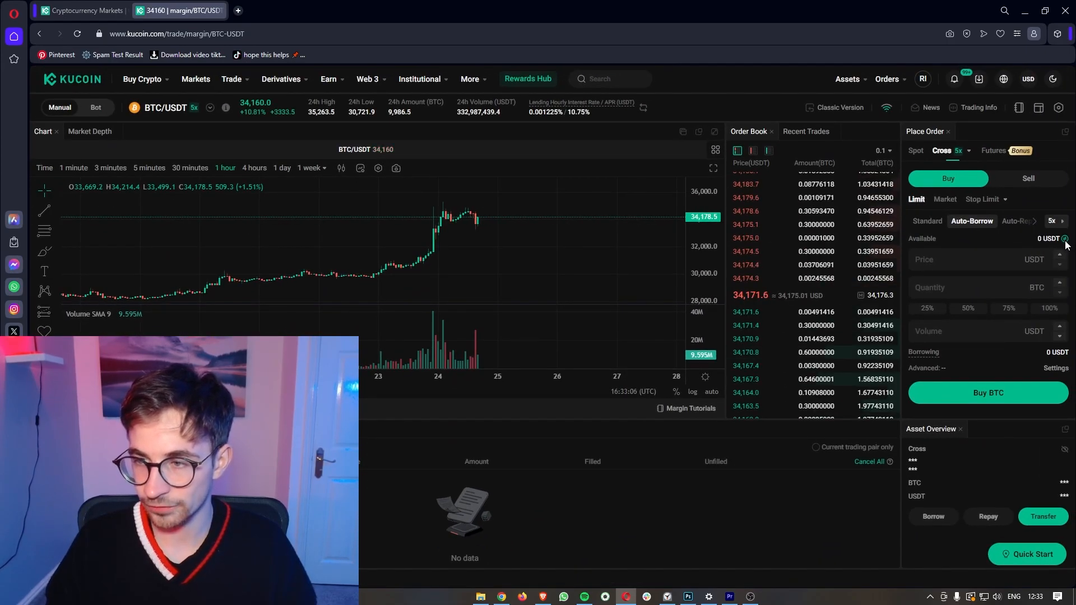
Step: Transfer the maximum USDT from Trading to Cross Margin Account, giving 47.69840569 USDT available
click(1065, 240)
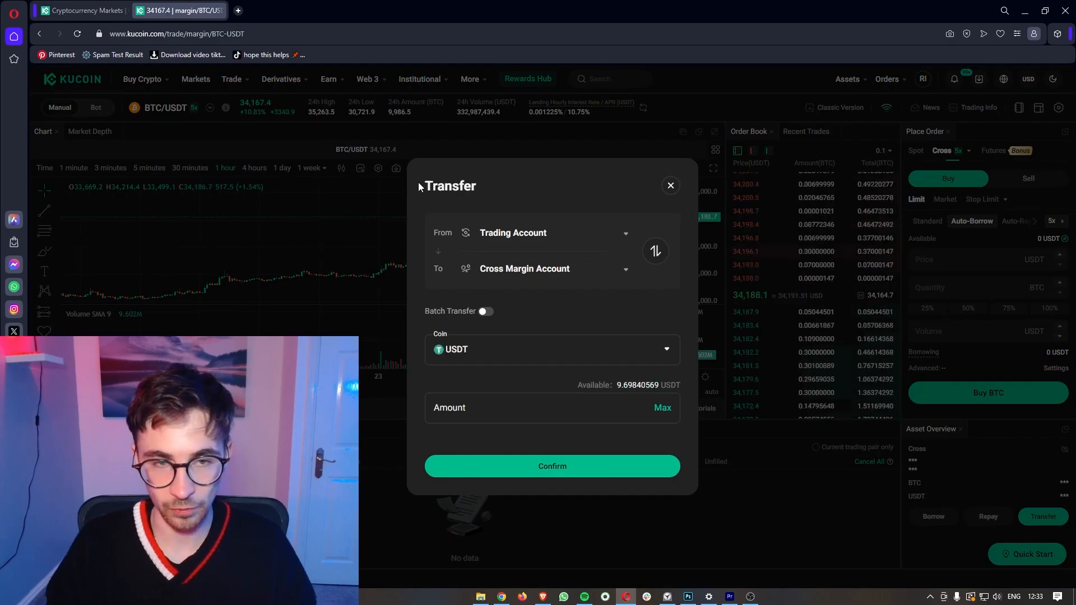
click(502, 195)
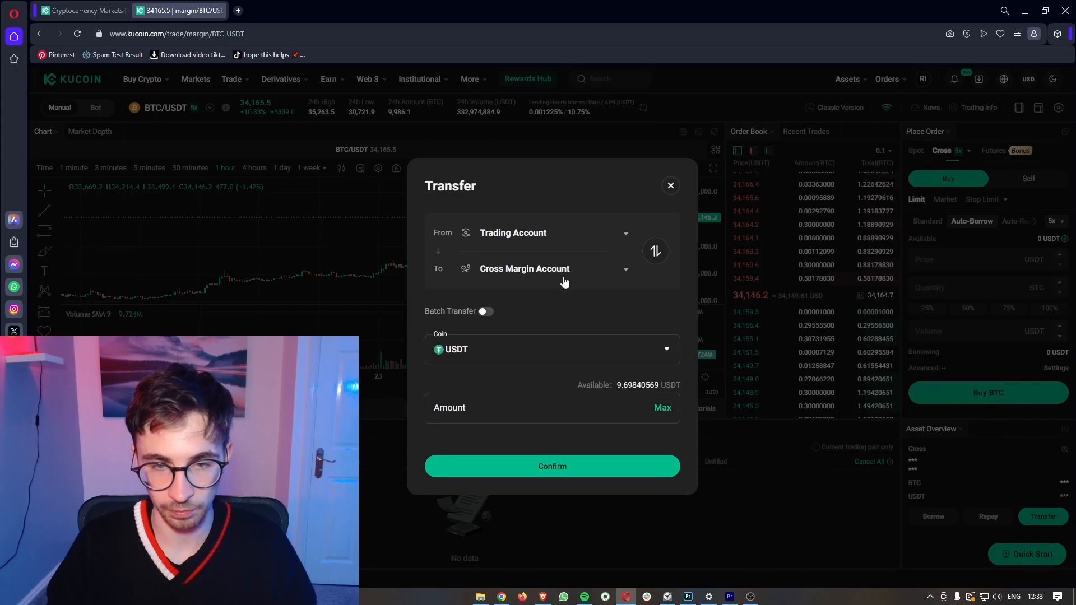
click(663, 409)
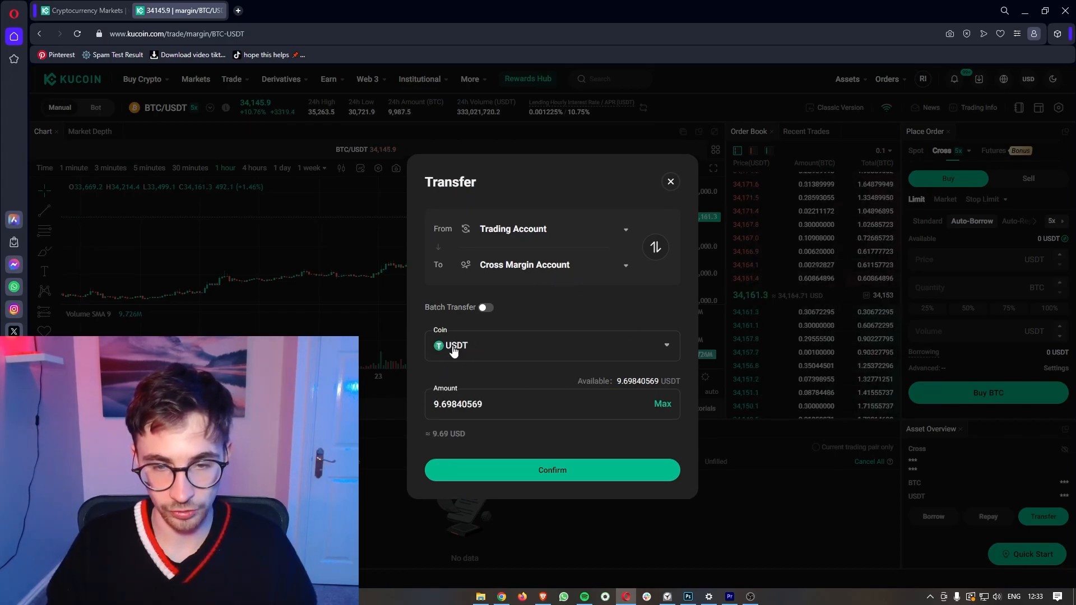
click(547, 471)
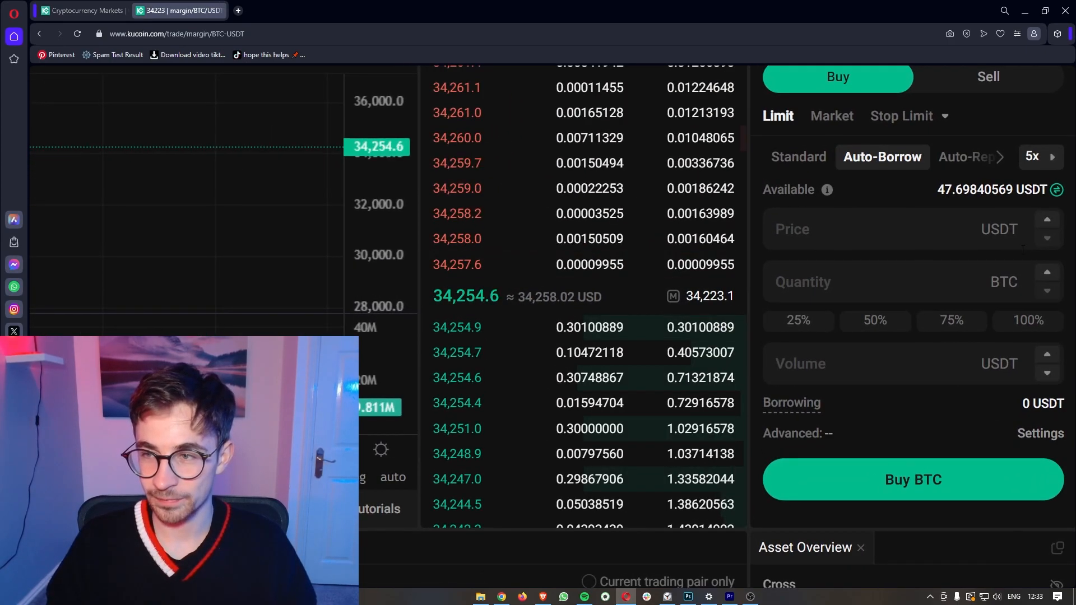
scroll(1010, 245, up, 1)
drag(933, 247, 1049, 250)
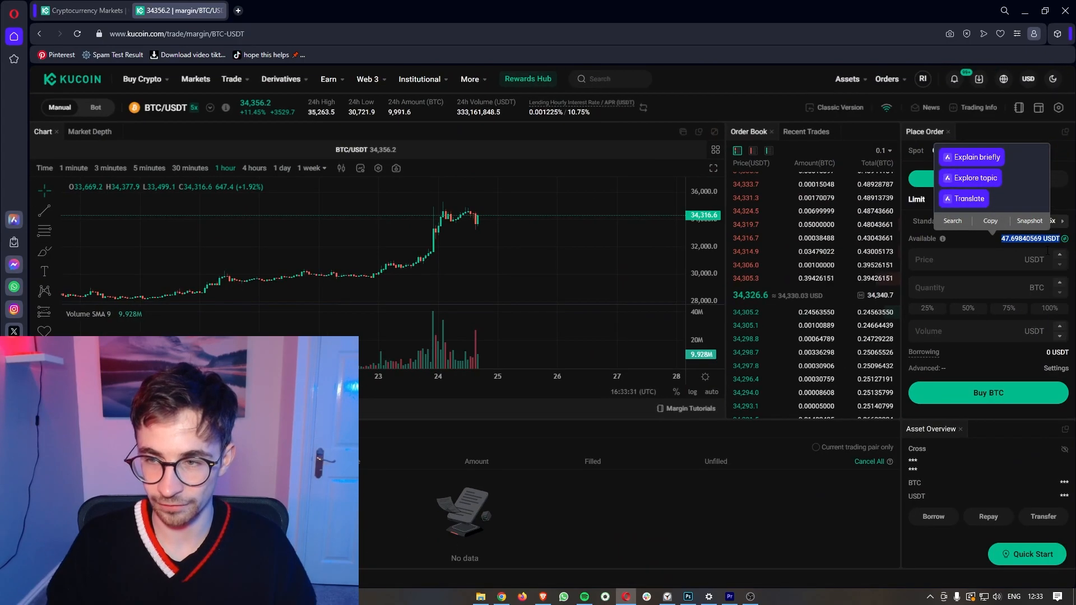
click(1038, 241)
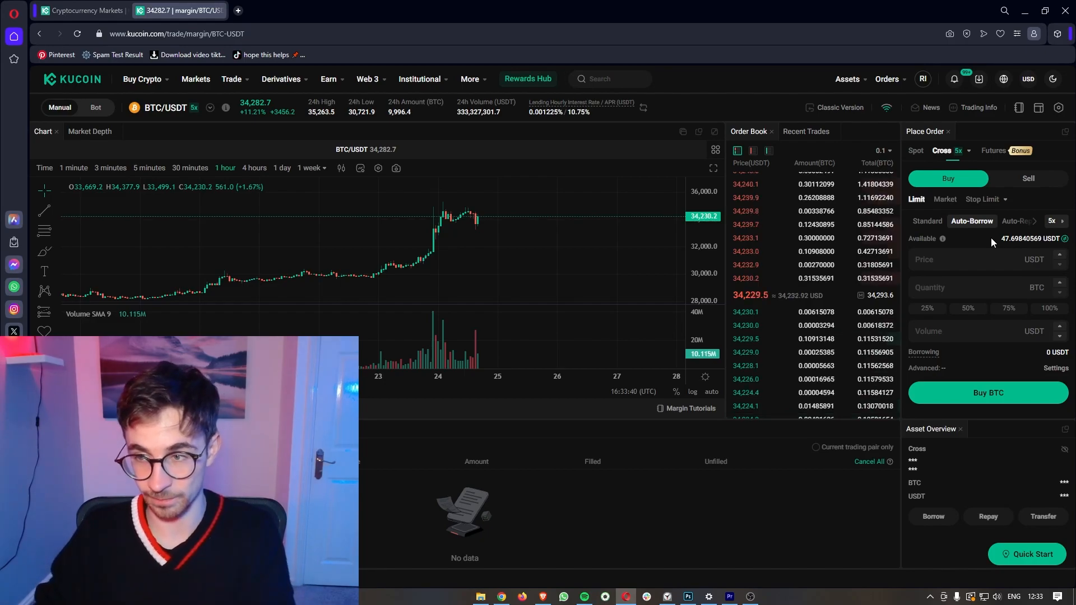
click(1059, 222)
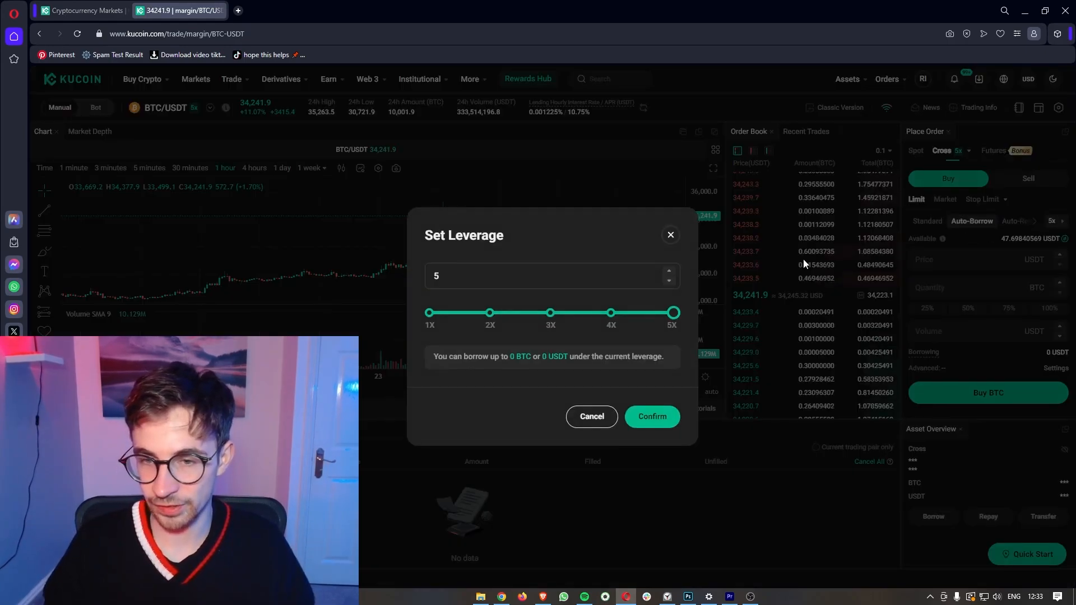
drag(673, 312, 570, 314)
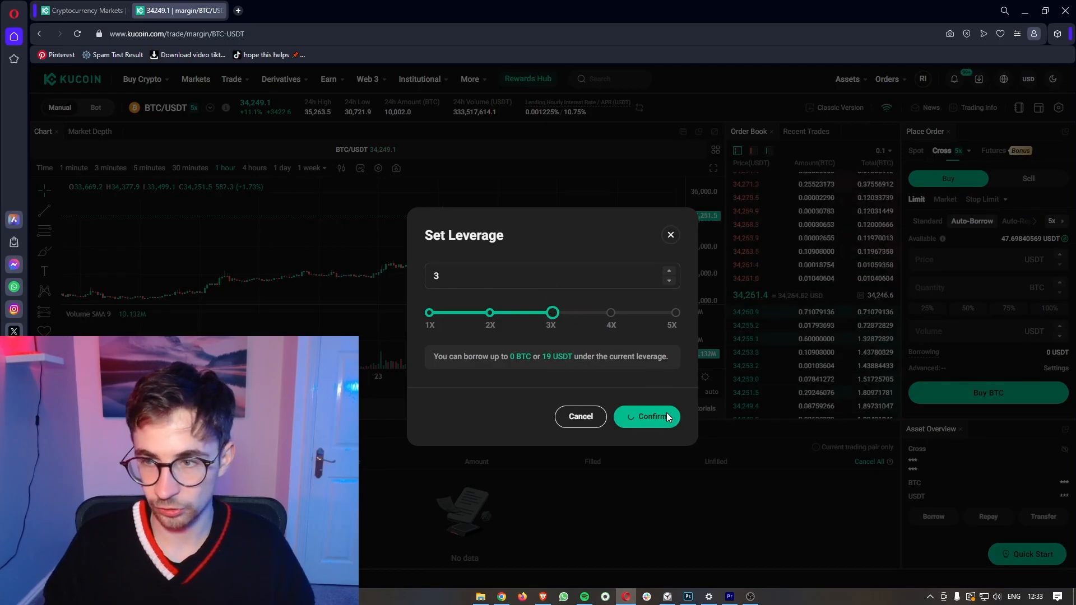
click(667, 416)
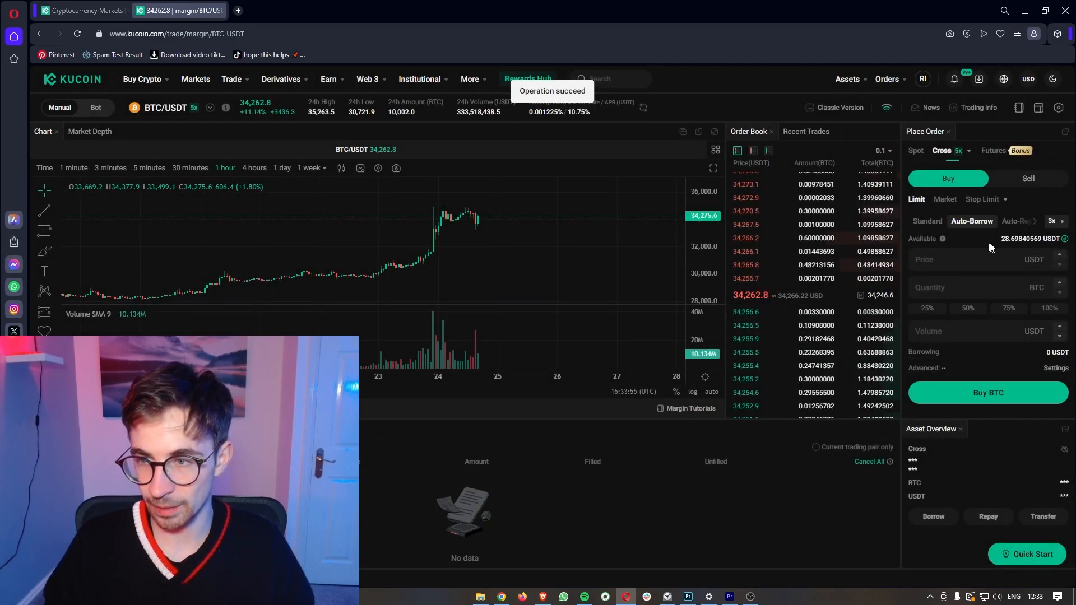
double_click(1037, 238)
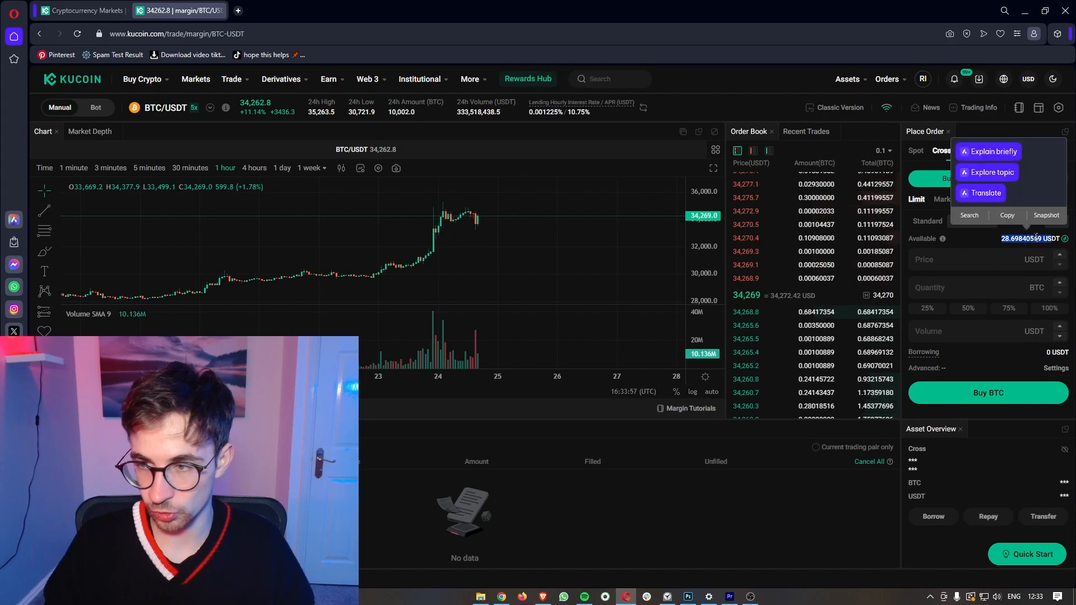
click(990, 240)
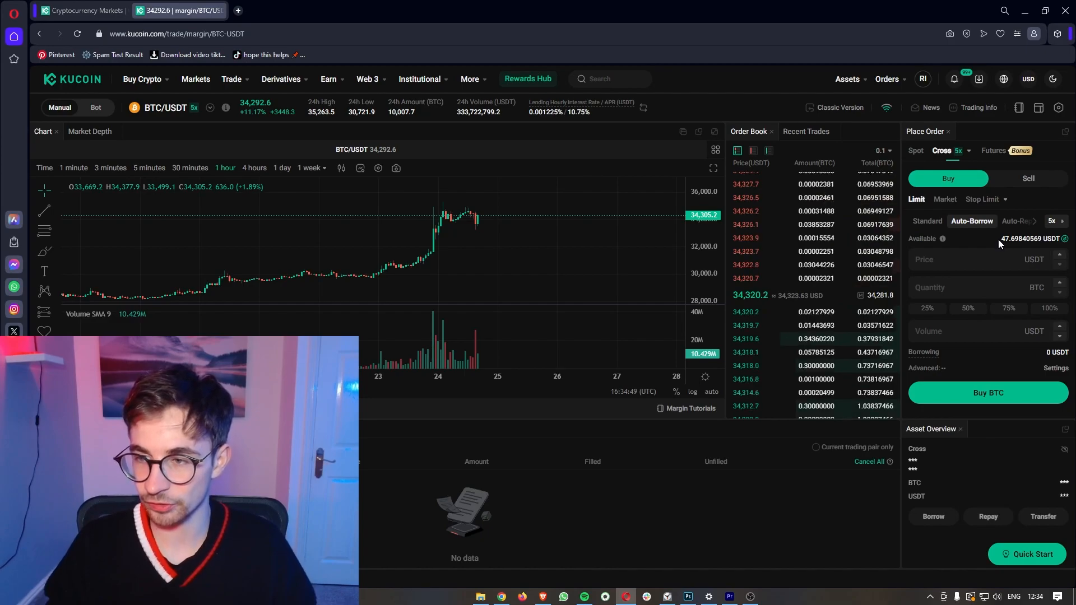
drag(999, 240, 1061, 240)
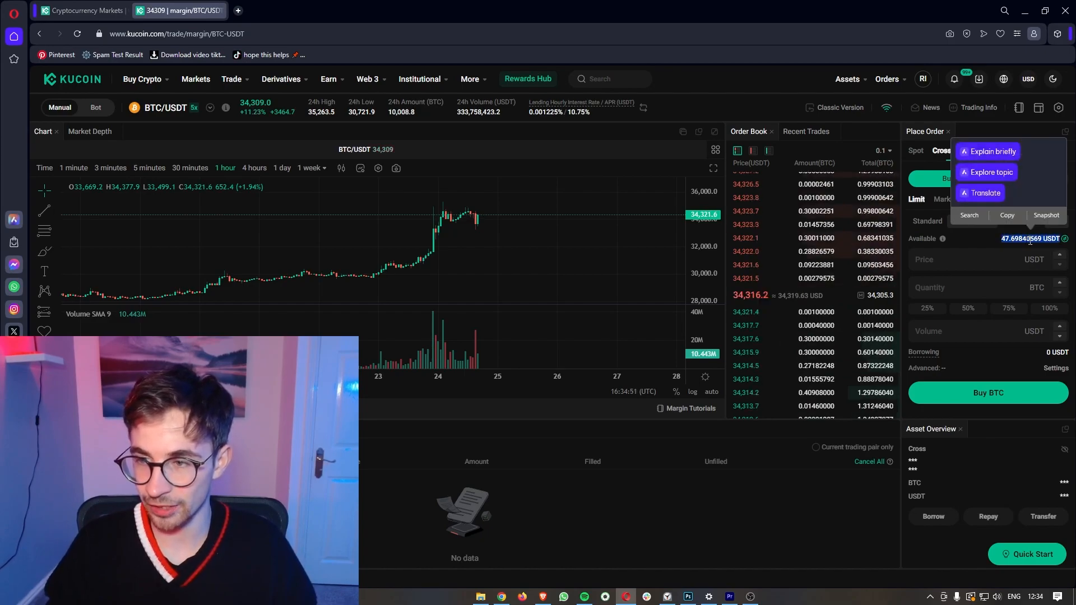
click(1003, 239)
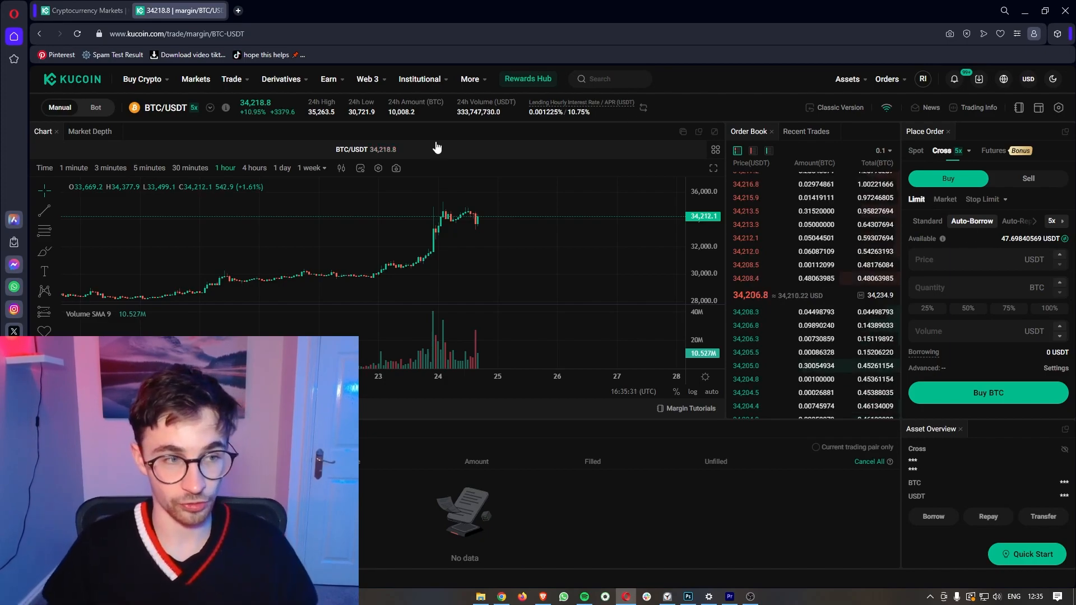
click(44, 251)
Step: Draw an upward arrow and a downward line past the latest candles
drag(487, 221, 516, 189)
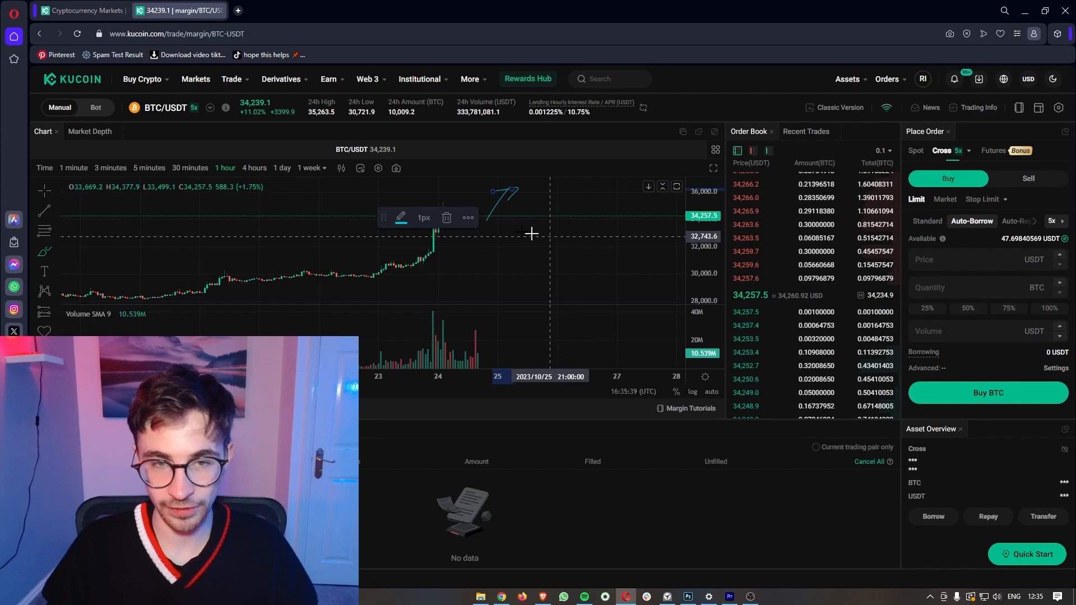
mouse_move(512, 225)
mouse_down()
mouse_move(533, 271)
mouse_move(544, 215)
mouse_up()
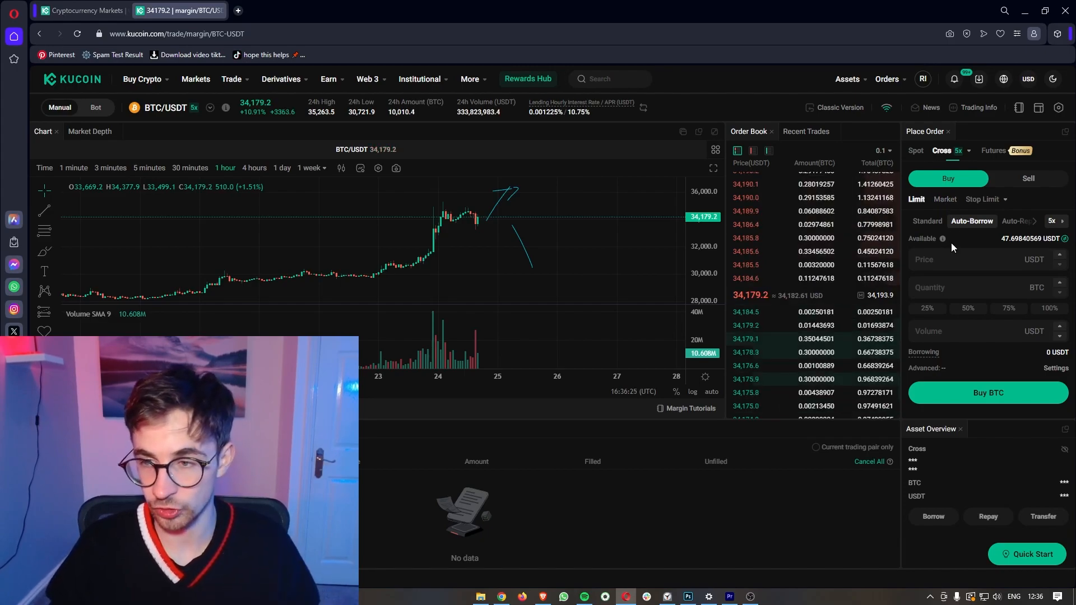
click(945, 199)
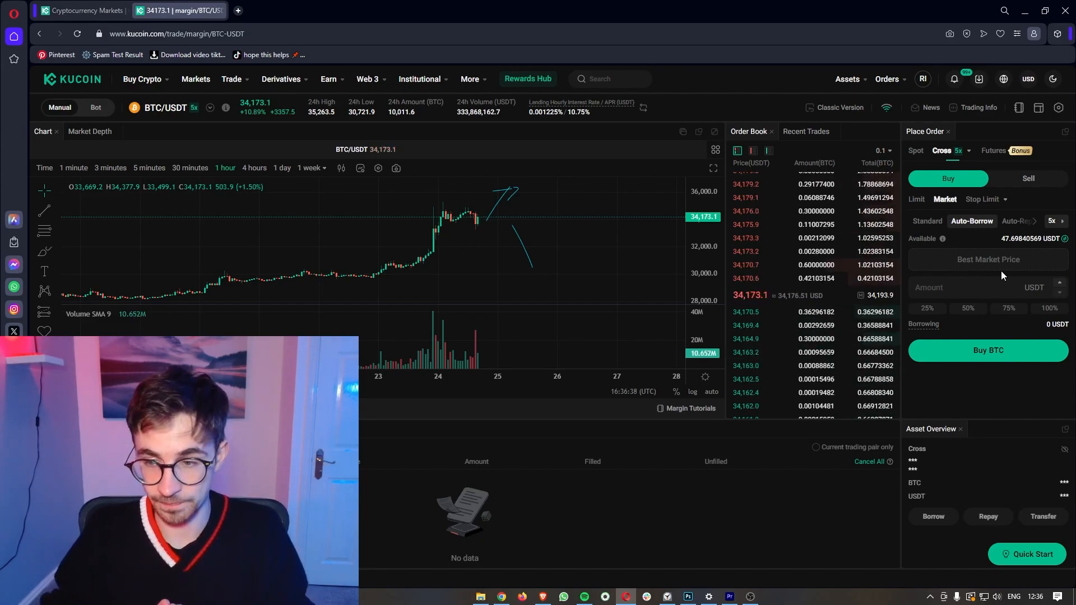
Step: Put the BTC/USDT 5x cross margin buy form on market orders
mouse_move(280, 79)
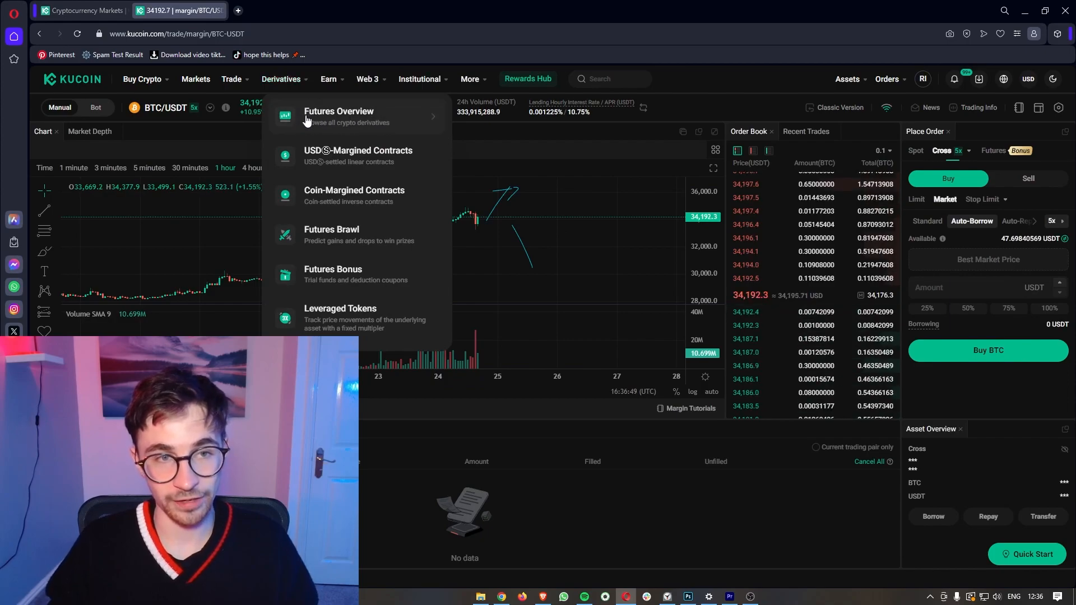
Step: Open the BTC Perpetual/USDT futures page and raise leverage to the maximum 125x
click(372, 122)
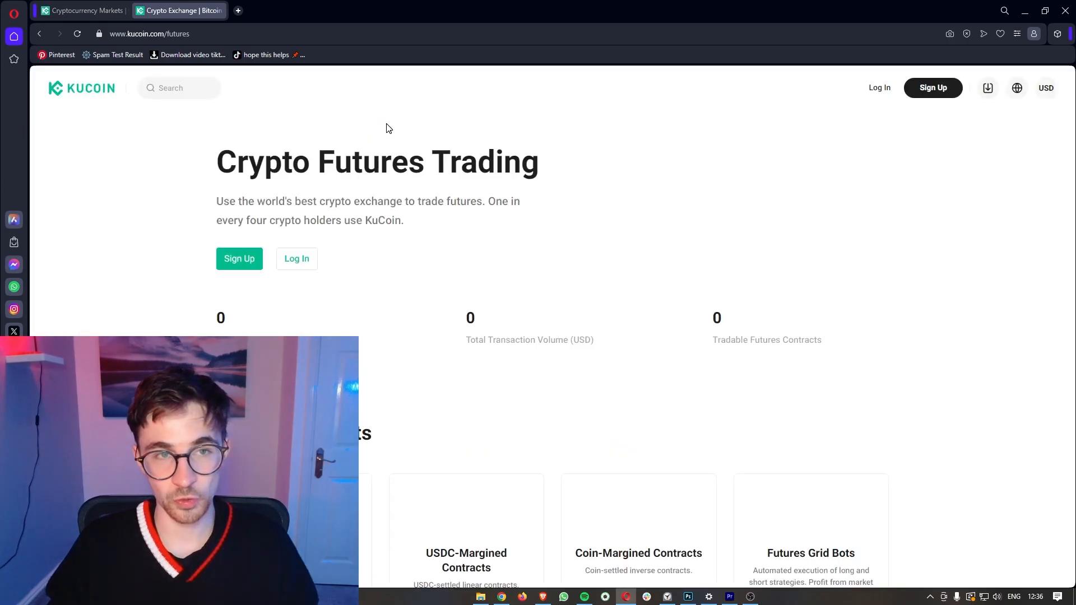
click(250, 260)
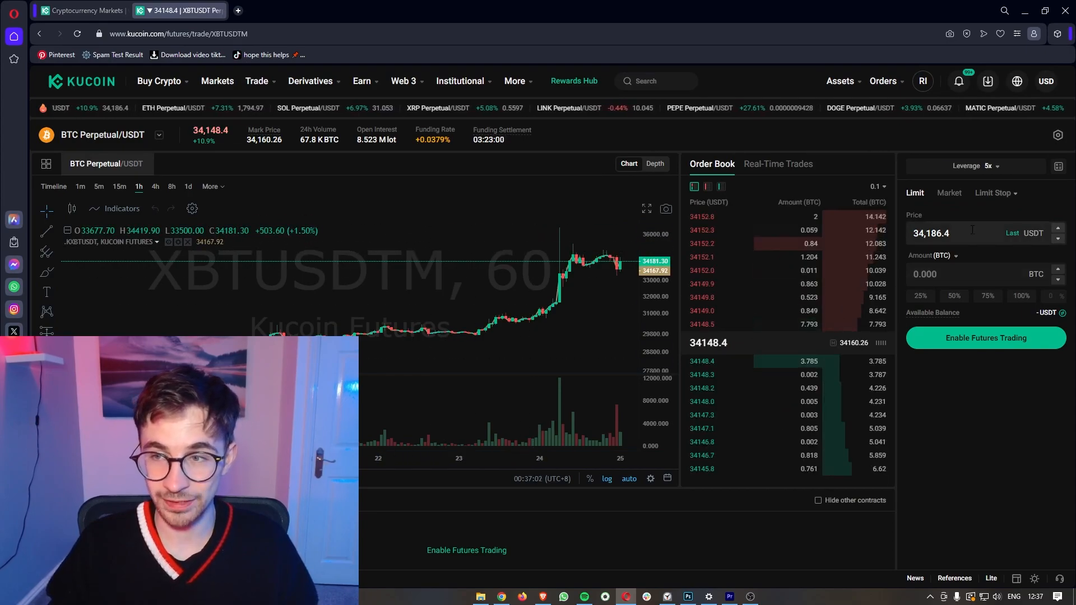
click(990, 166)
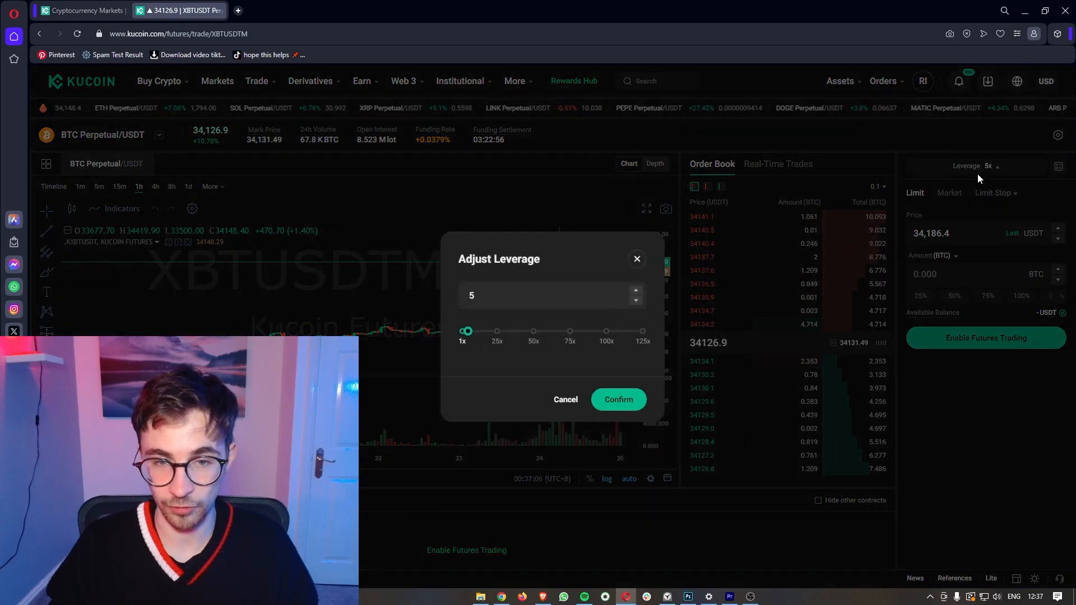
drag(469, 330, 667, 317)
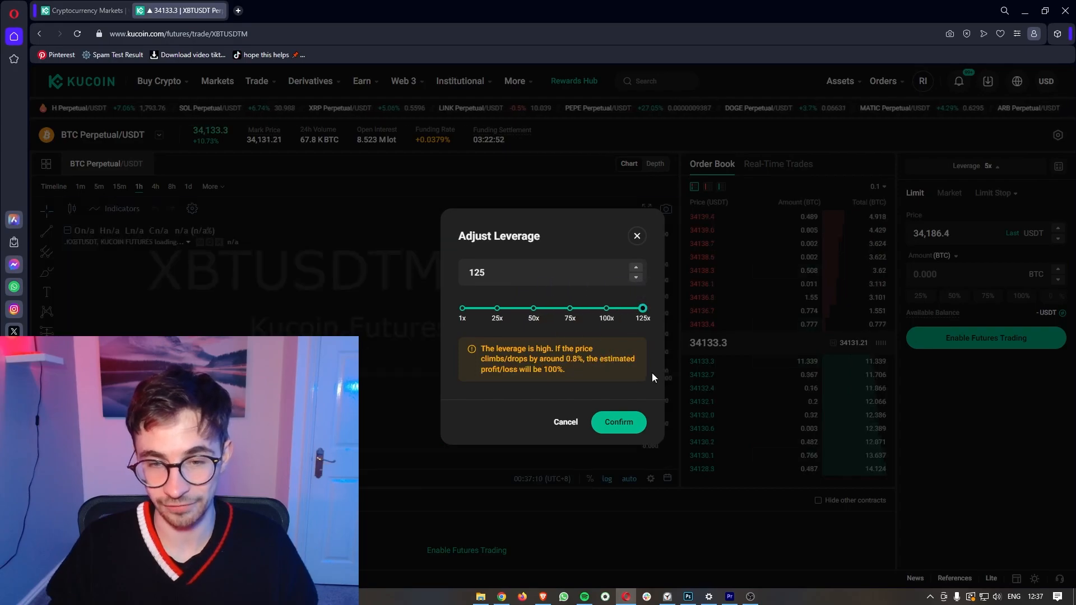
click(619, 422)
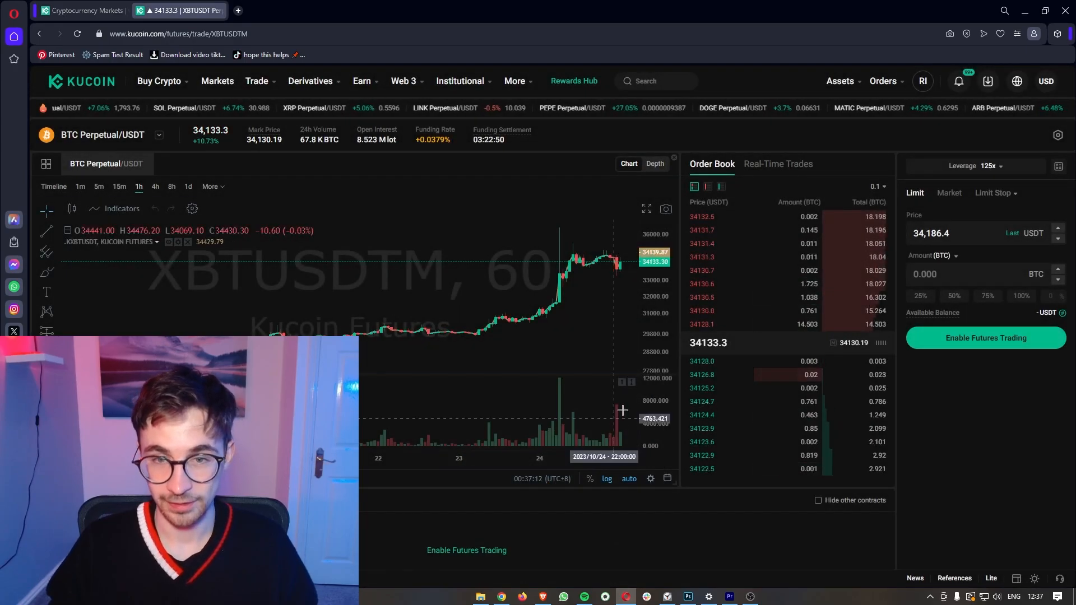
Step: Pan and zoom the hourly chart, then pick the brush drawing tool
drag(593, 324, 494, 316)
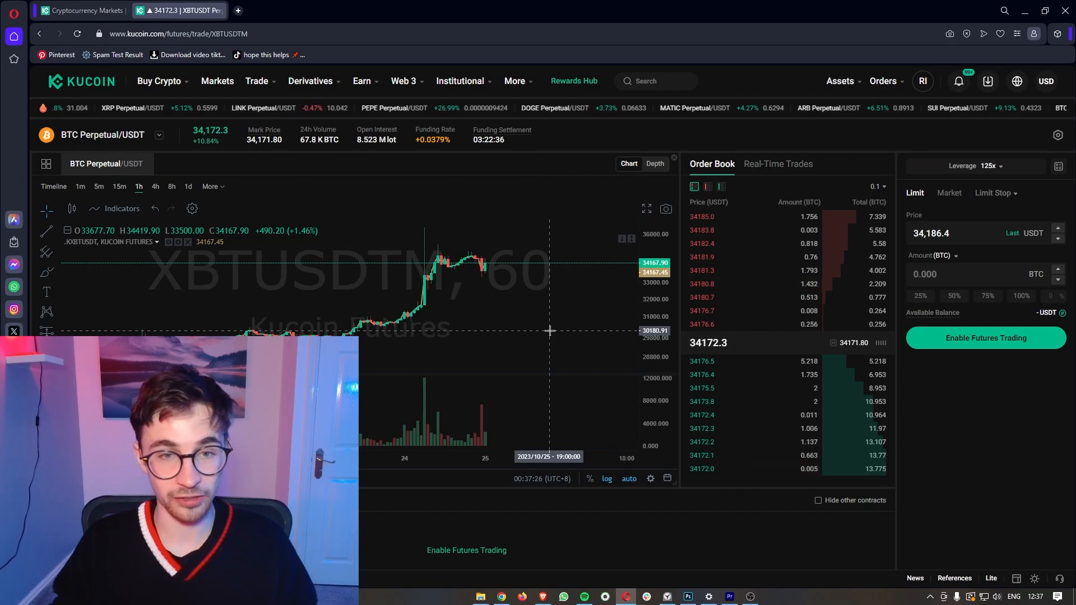
scroll(537, 309, up, 3)
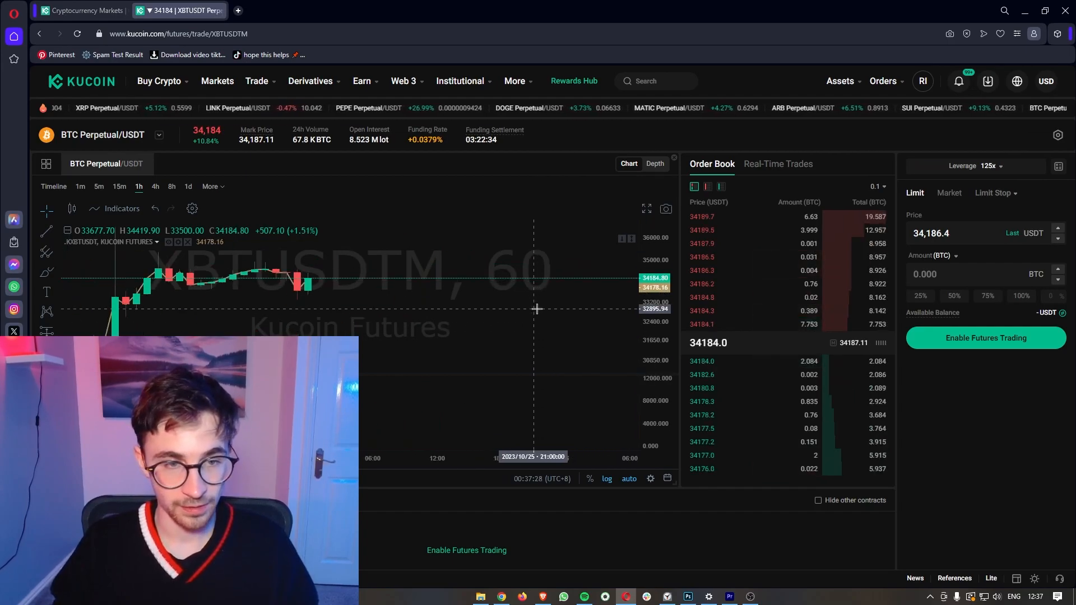
scroll(537, 309, down, 3)
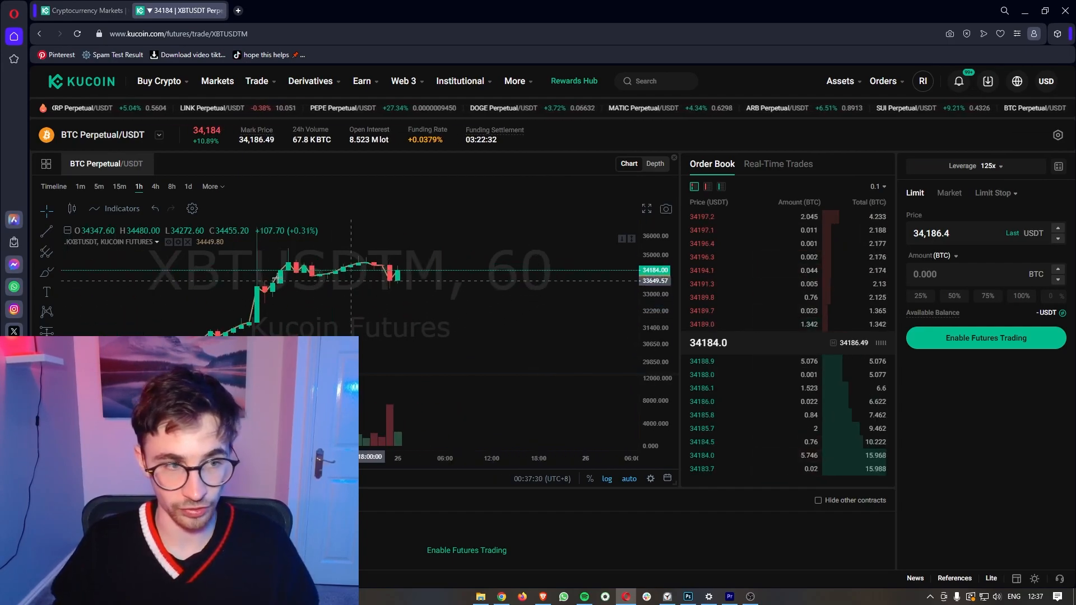
click(45, 276)
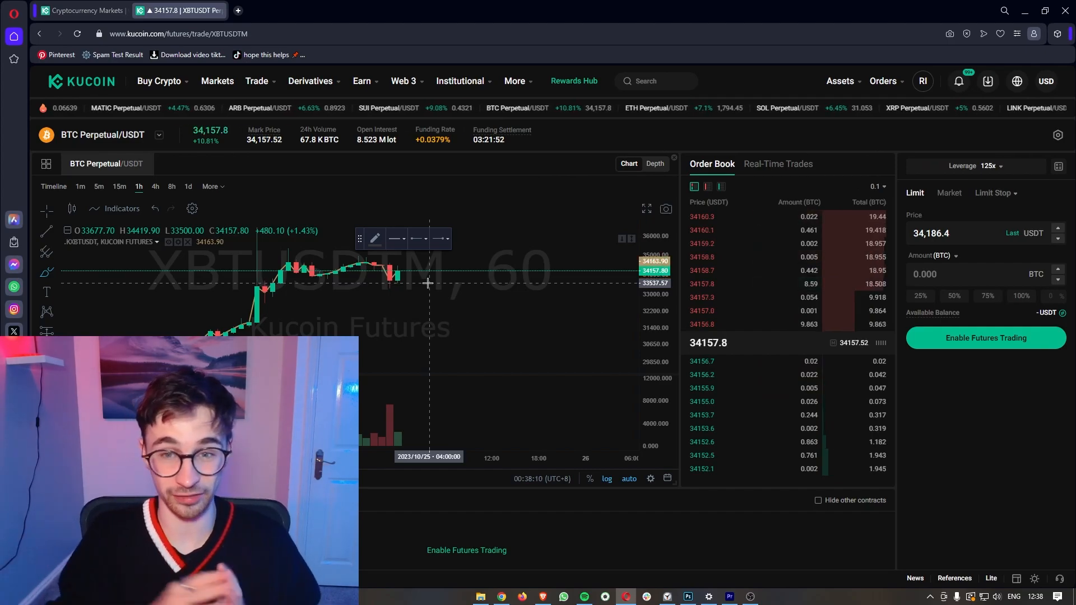
Step: Lower the BTC perpetual futures leverage from 125x to 50x and confirm it
click(974, 166)
drag(644, 307, 573, 307)
drag(463, 301, 534, 309)
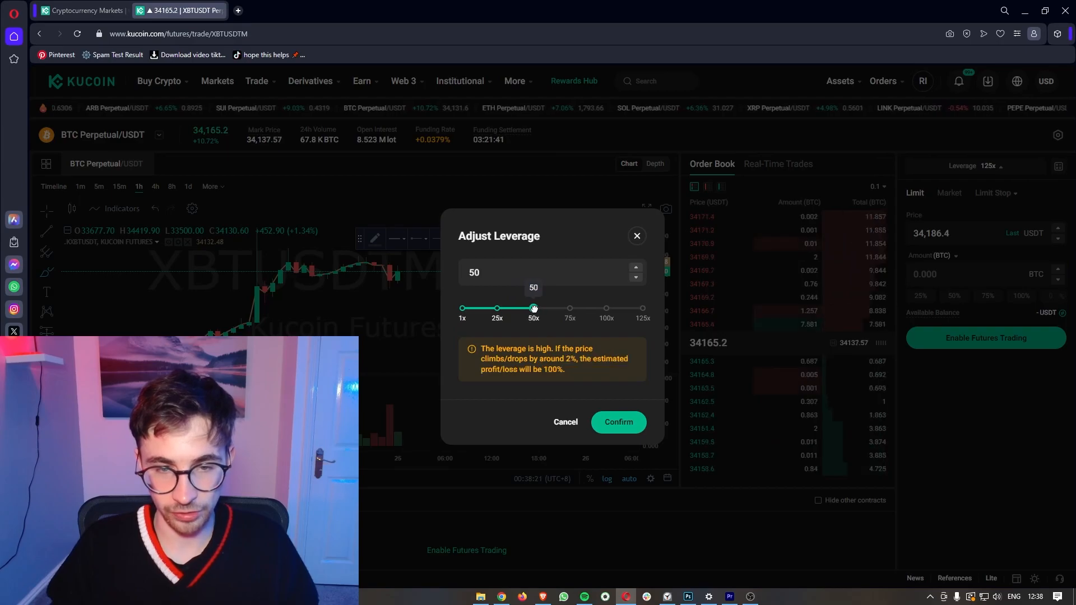
click(619, 421)
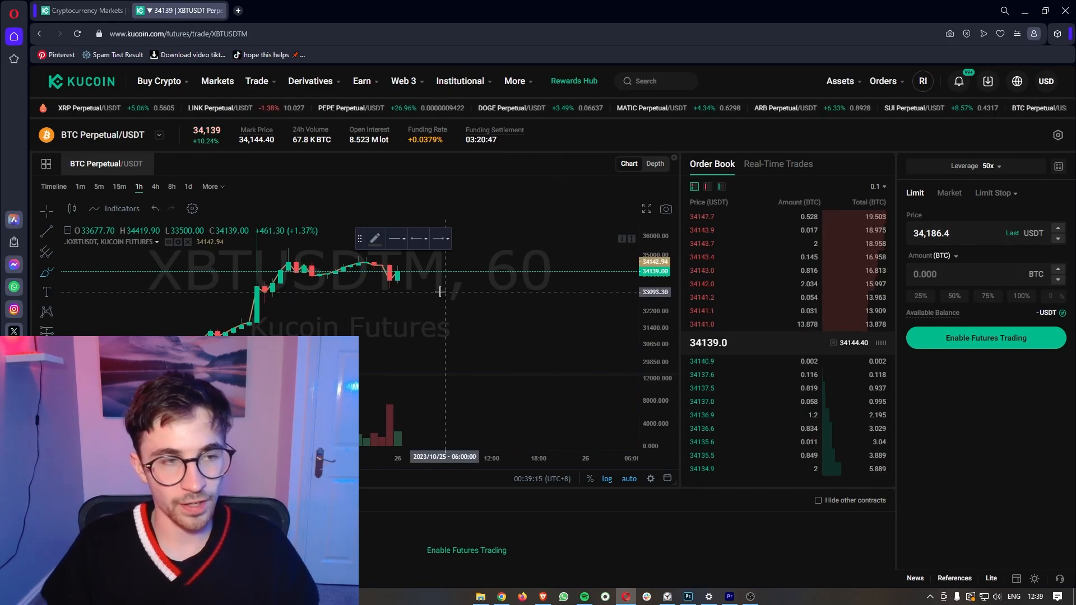
Step: Return to the KuCoin homepage via the logo
scroll(441, 292, down, 5)
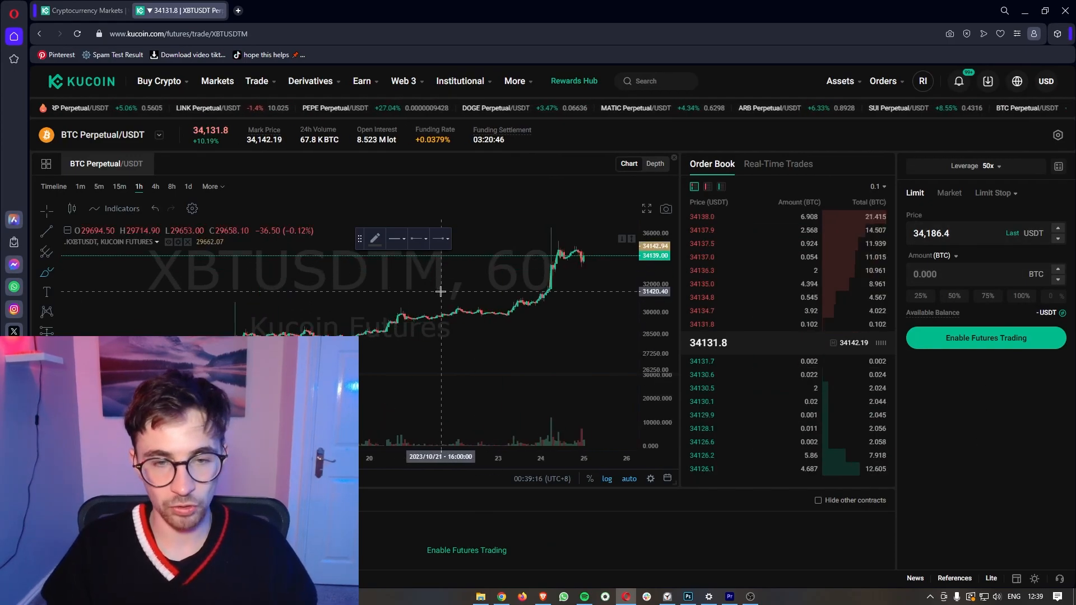
scroll(441, 292, up, 5)
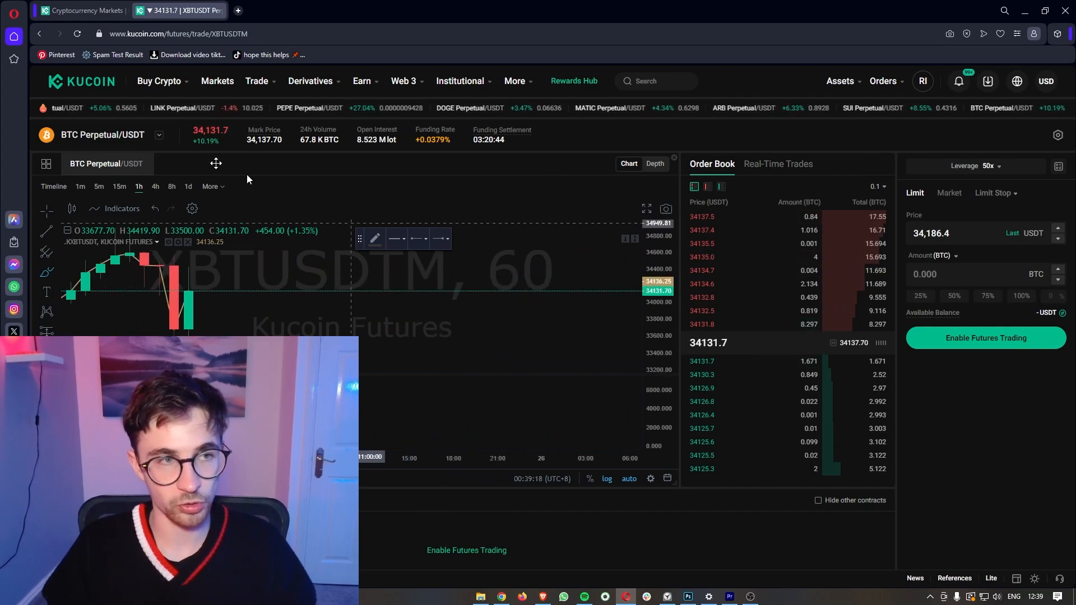
click(95, 85)
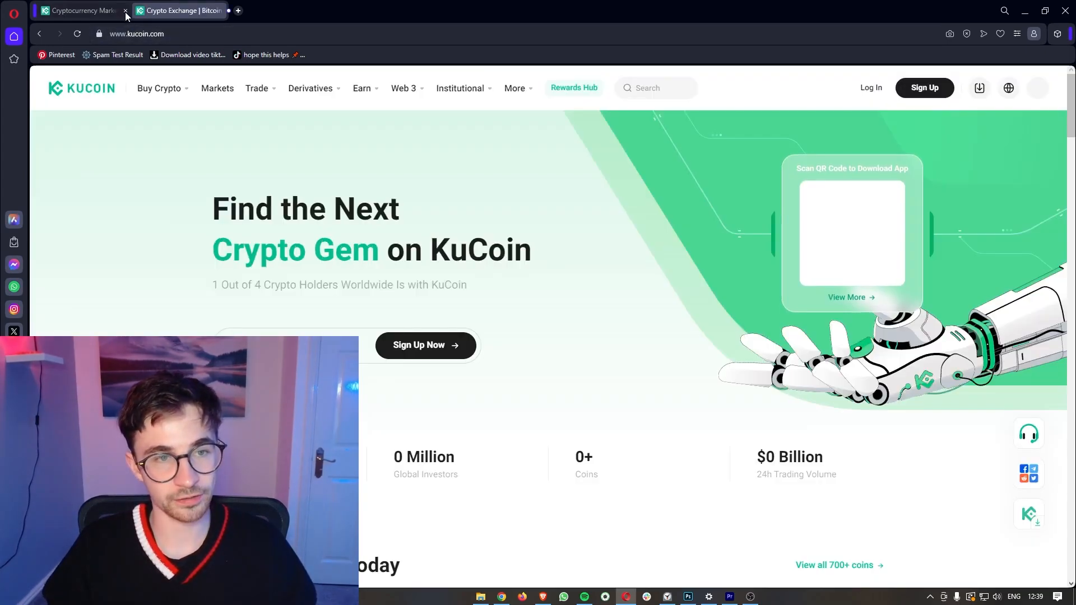
Step: Close the extra listing tab, check KCS at $4.56 on CoinMarketCap, then close that tab
click(125, 11)
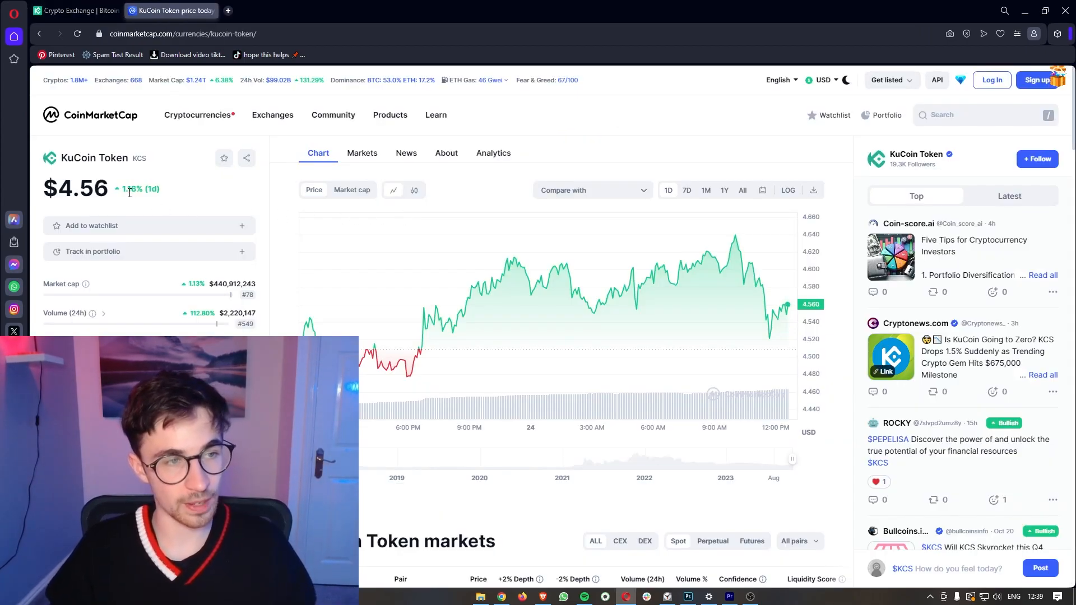
drag(61, 158, 128, 159)
click(163, 167)
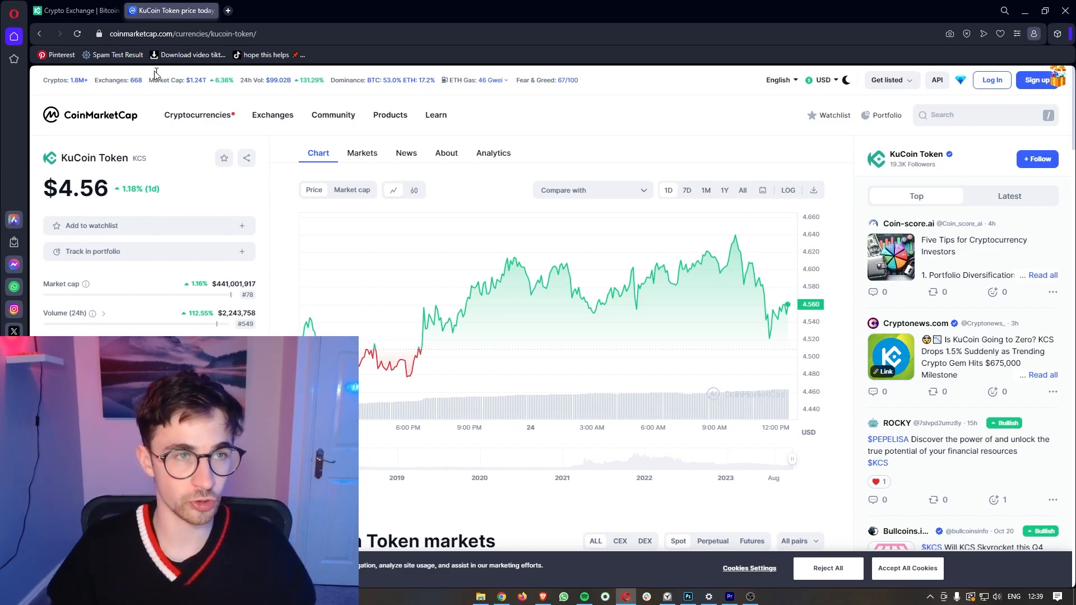
click(211, 10)
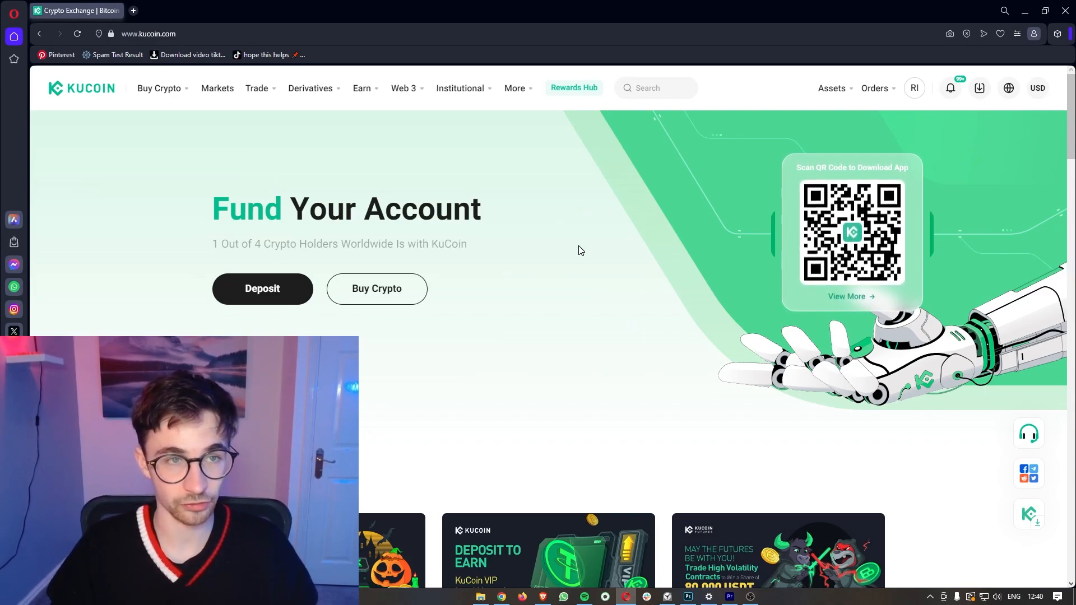
Step: Search the spot pair list for 'K' and switch to the KCS/USDT pair
mouse_move(272, 98)
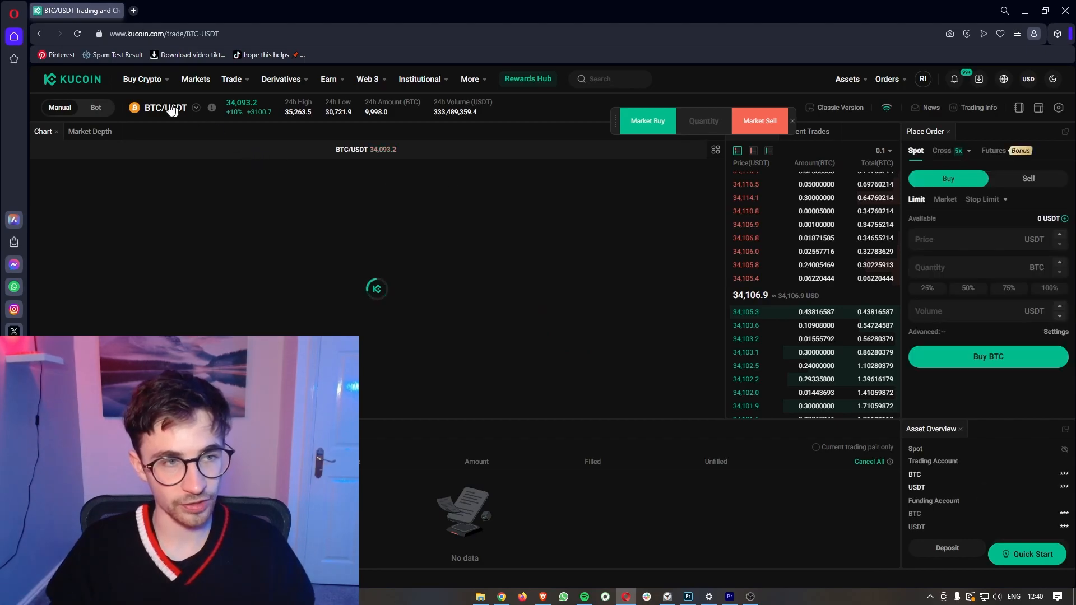
click(182, 110)
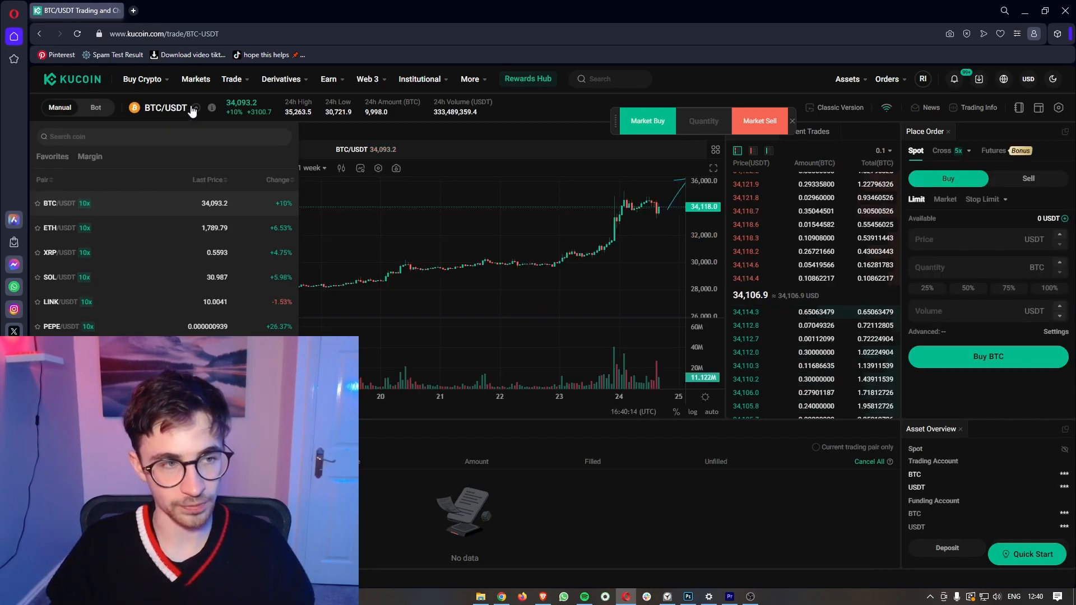
click(67, 137)
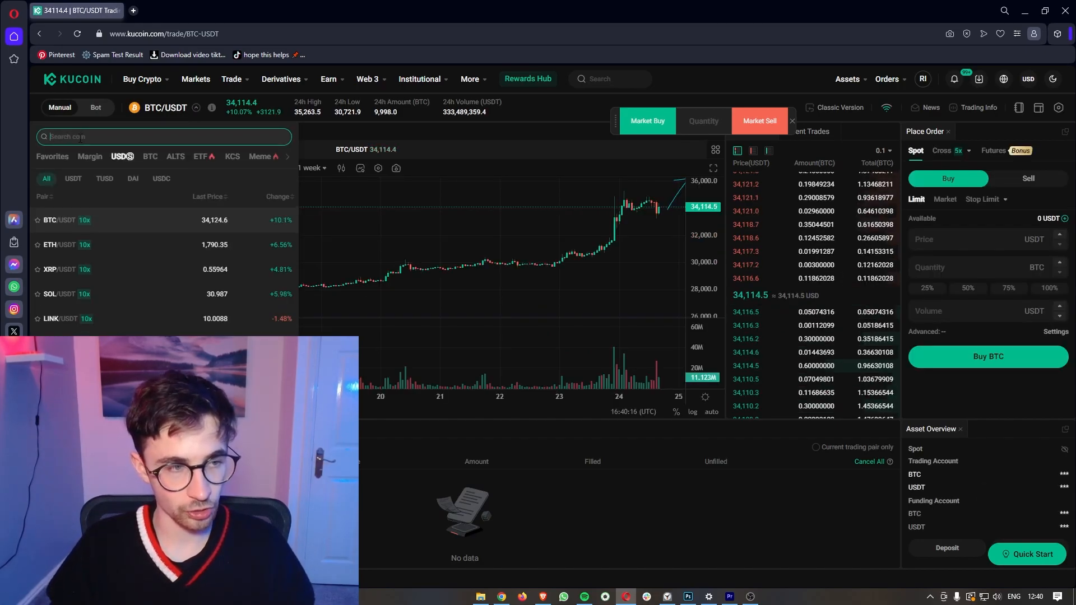
text(KCS)
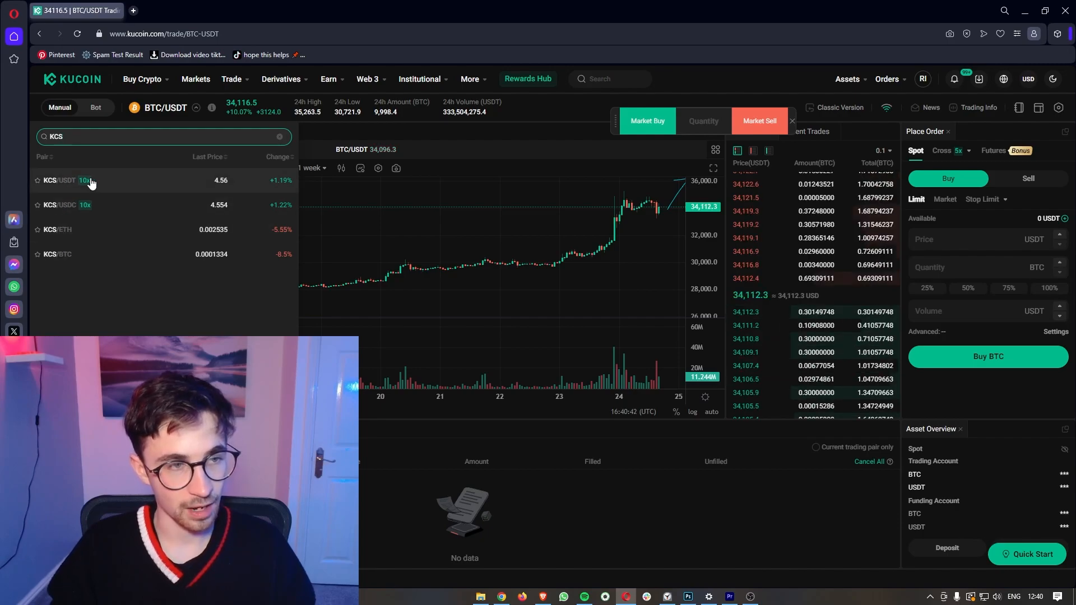
click(69, 185)
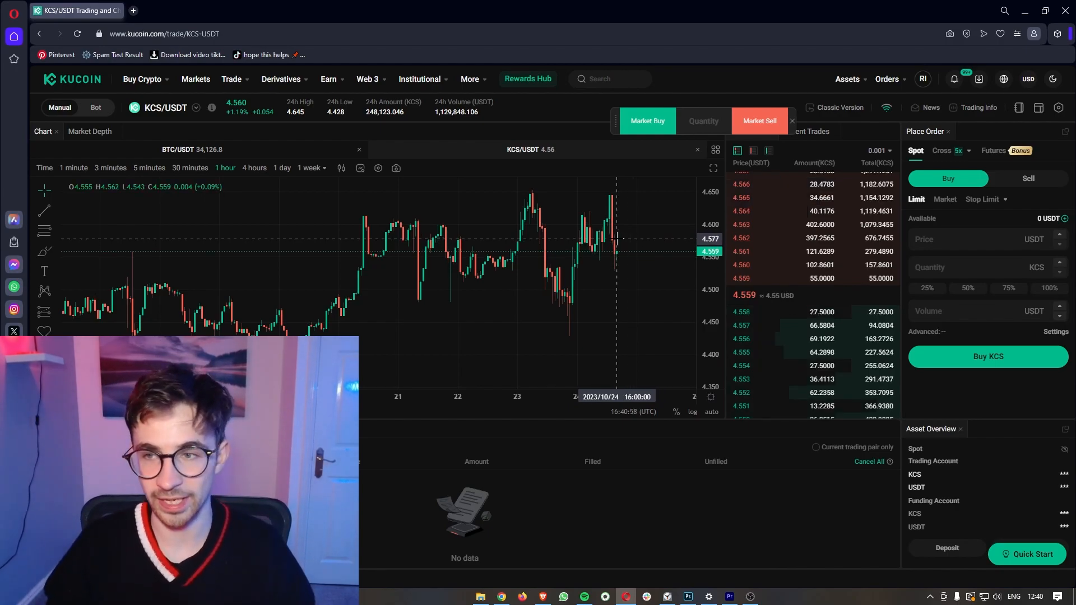
Step: Transfer the full 9.69840569 USDT from the Cross Margin Account into the Trading Account
click(1065, 220)
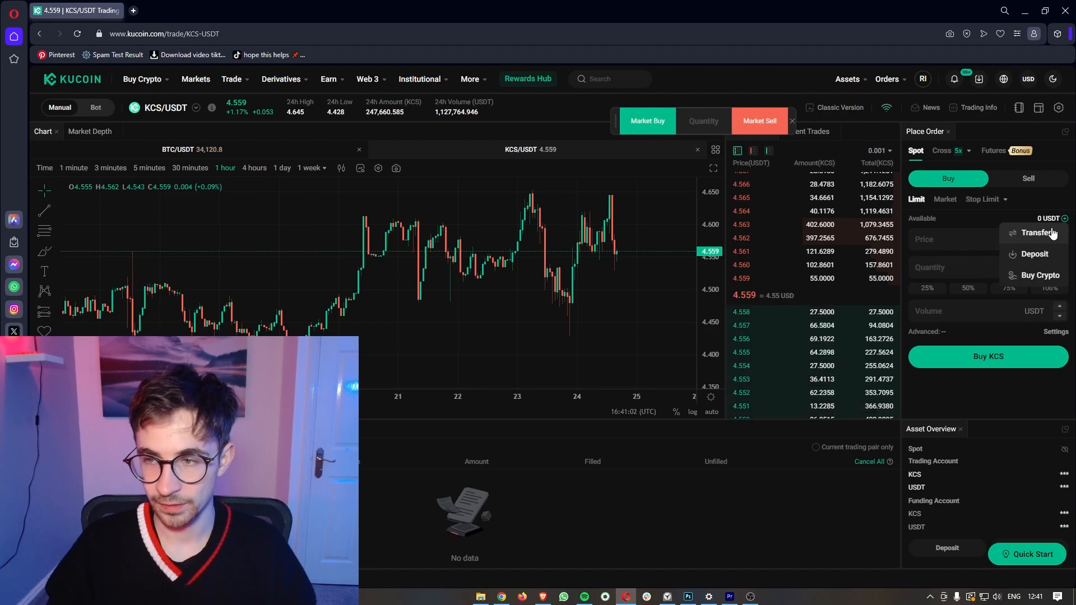
click(1057, 232)
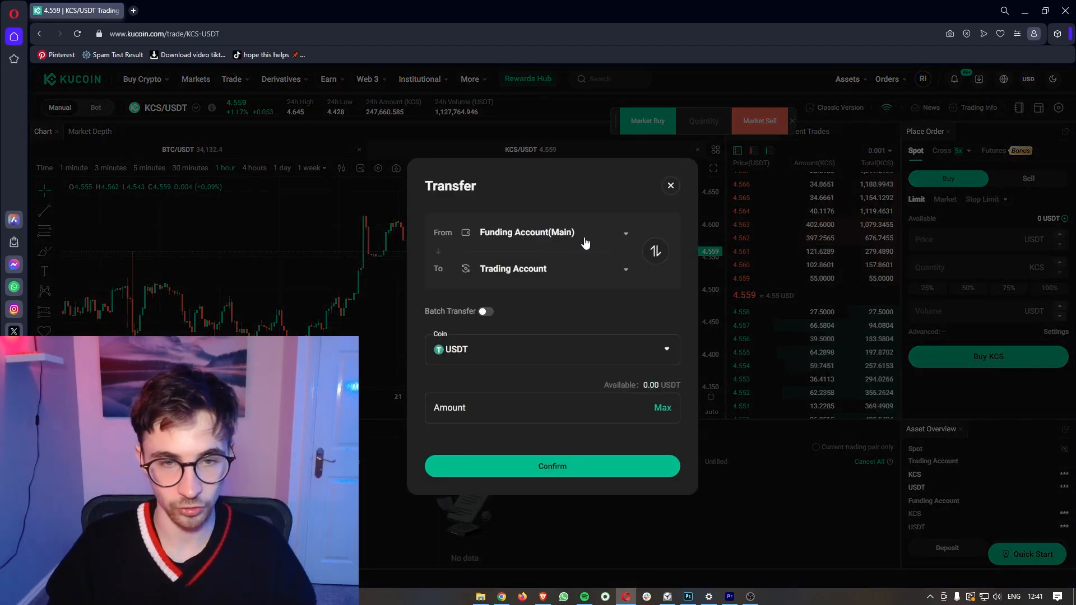
click(544, 234)
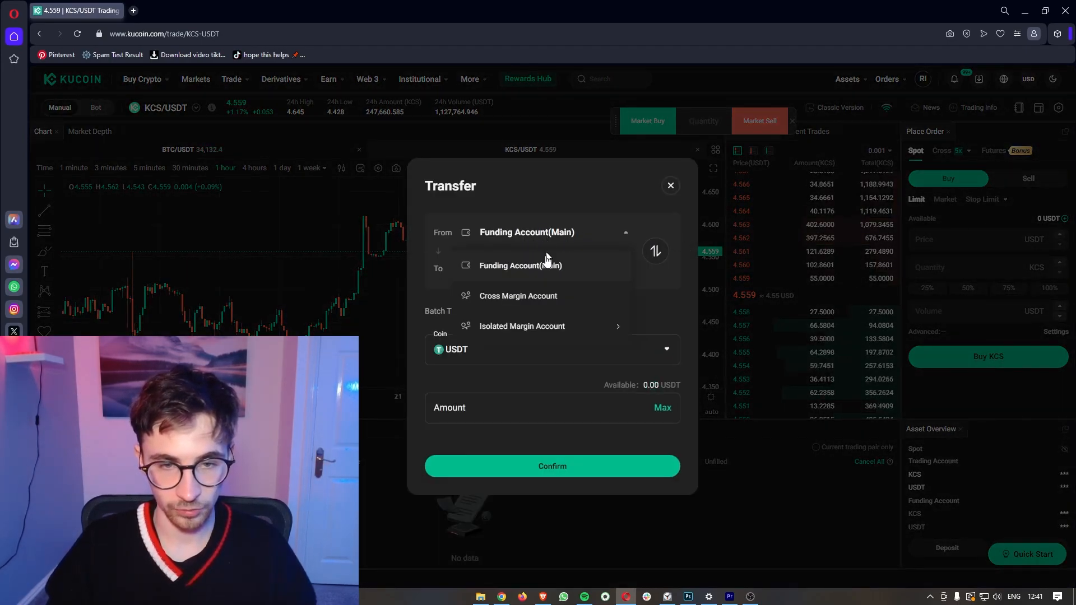
click(530, 297)
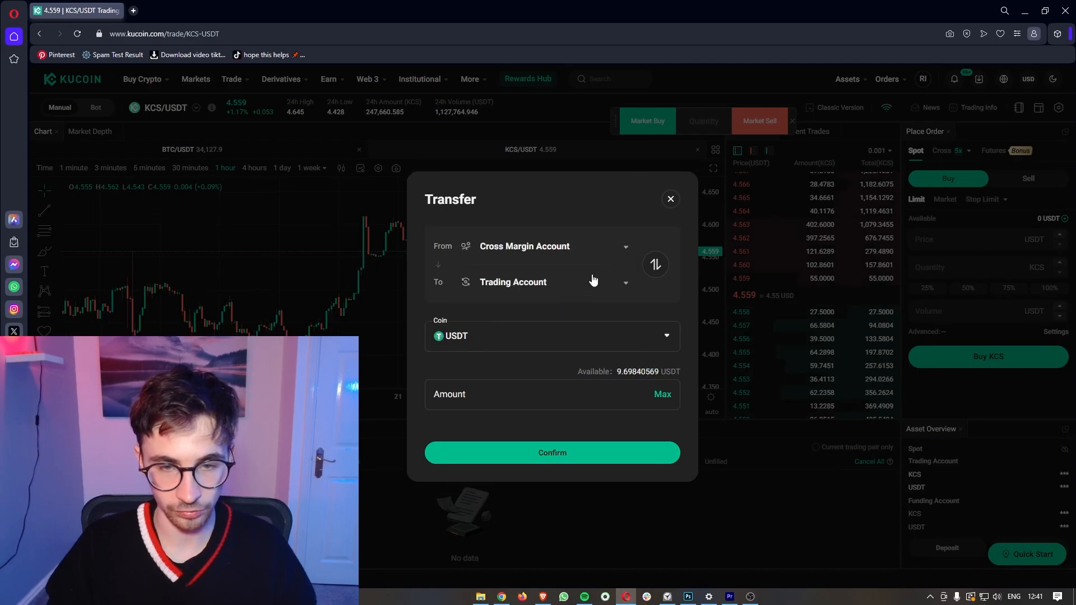
click(664, 398)
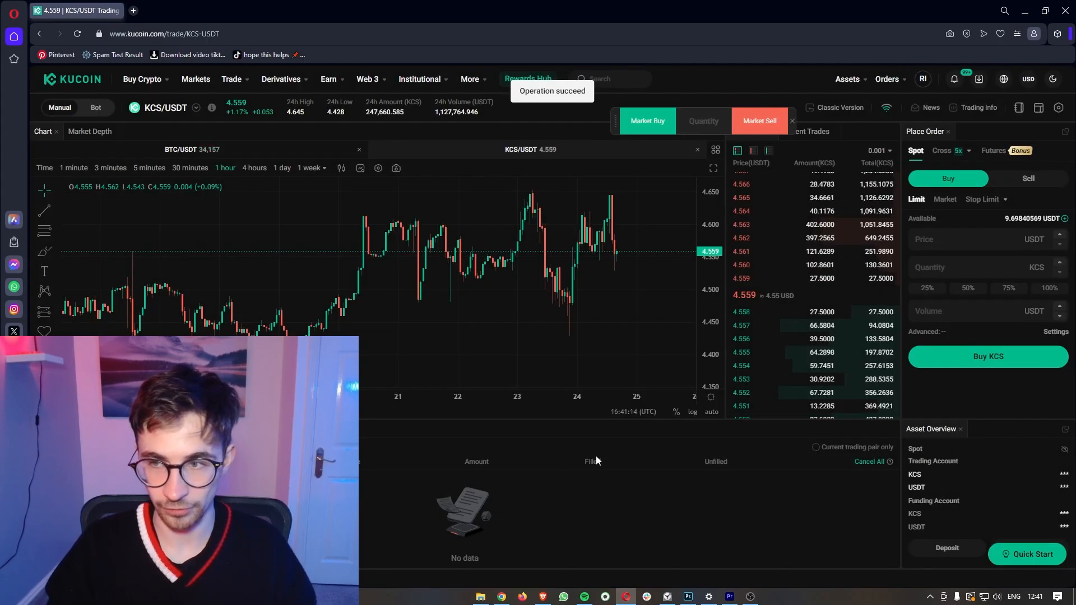
Step: Place a market buy of KCS spending the full 9.679 USDT balance
drag(1004, 219, 1035, 219)
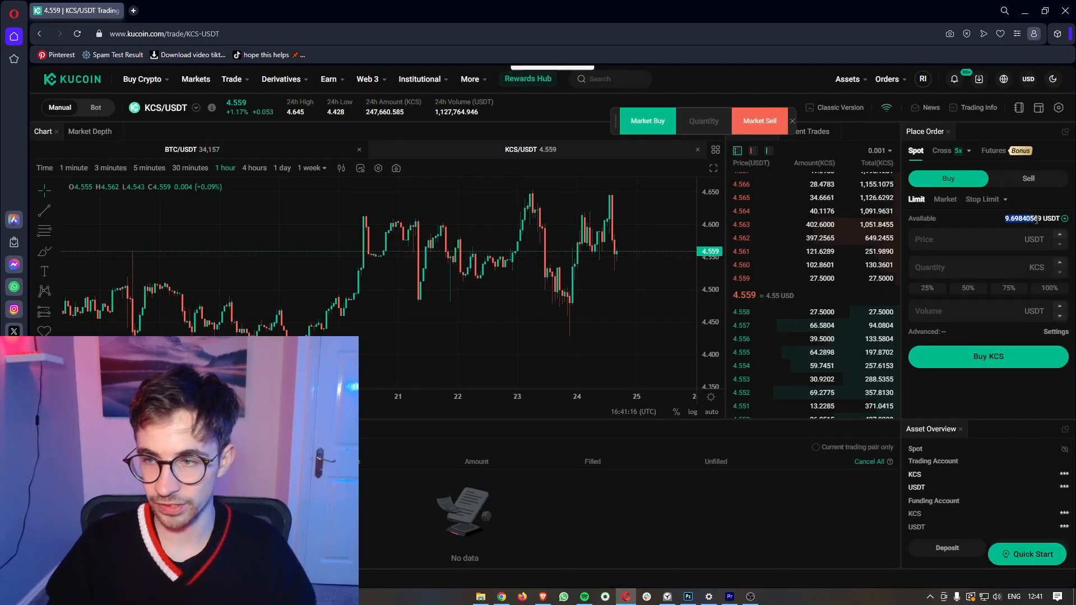
right_click(1058, 219)
click(956, 132)
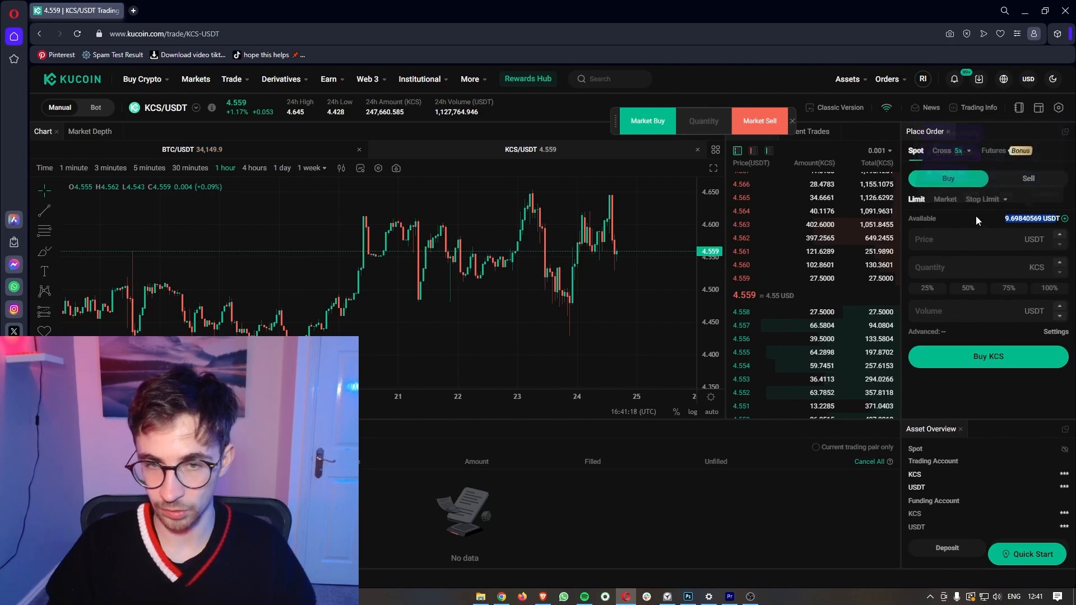
click(976, 217)
click(947, 201)
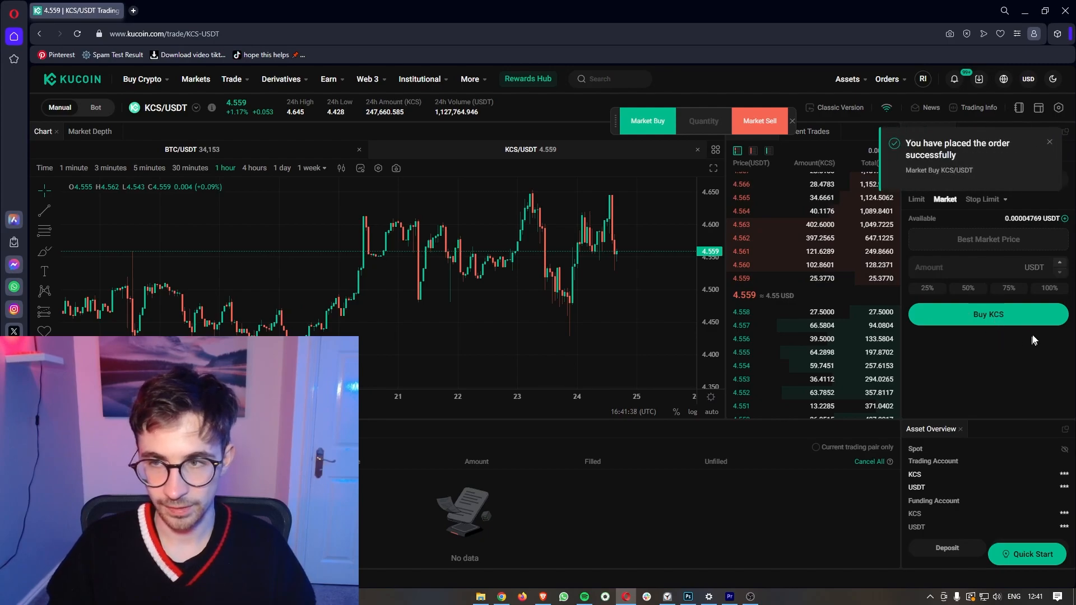
drag(905, 142, 977, 163)
click(986, 168)
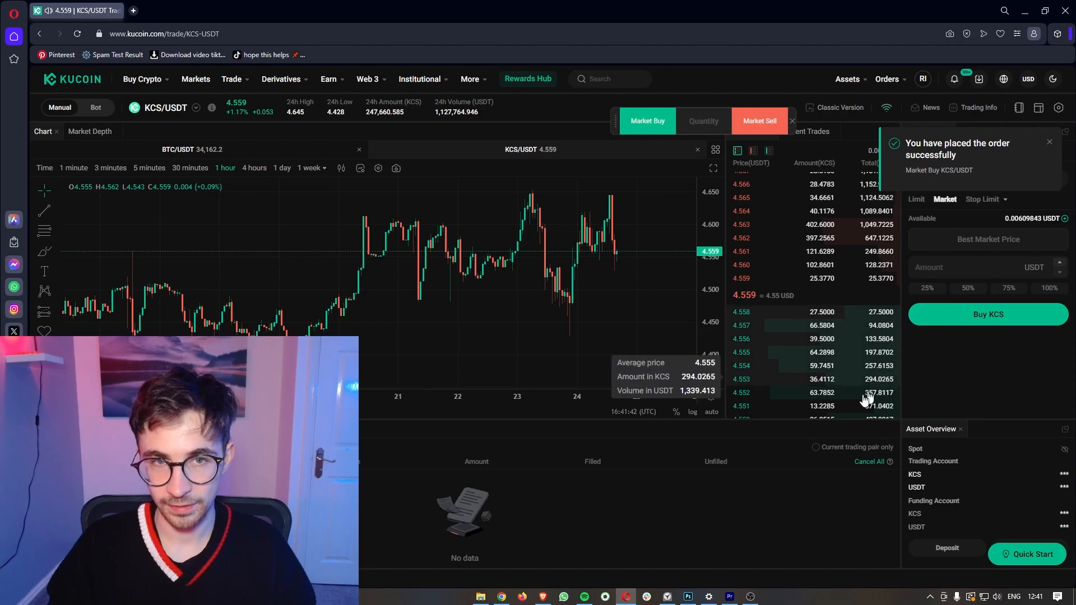
mouse_move(859, 86)
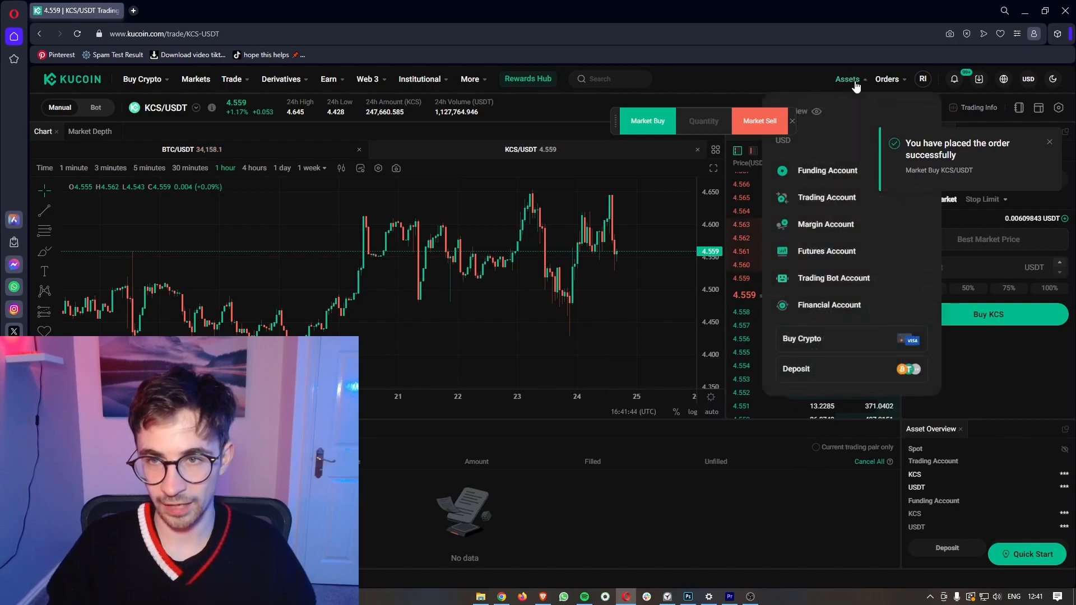
Step: Check the 2.123 KCS balance on the Trading Account page
click(828, 201)
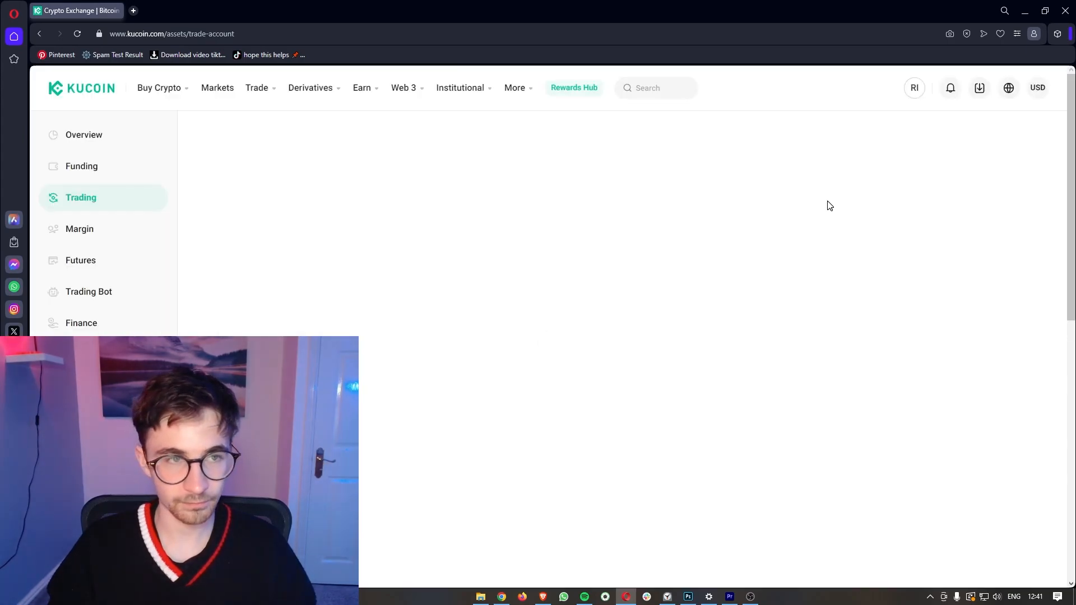
scroll(570, 216, down, 2)
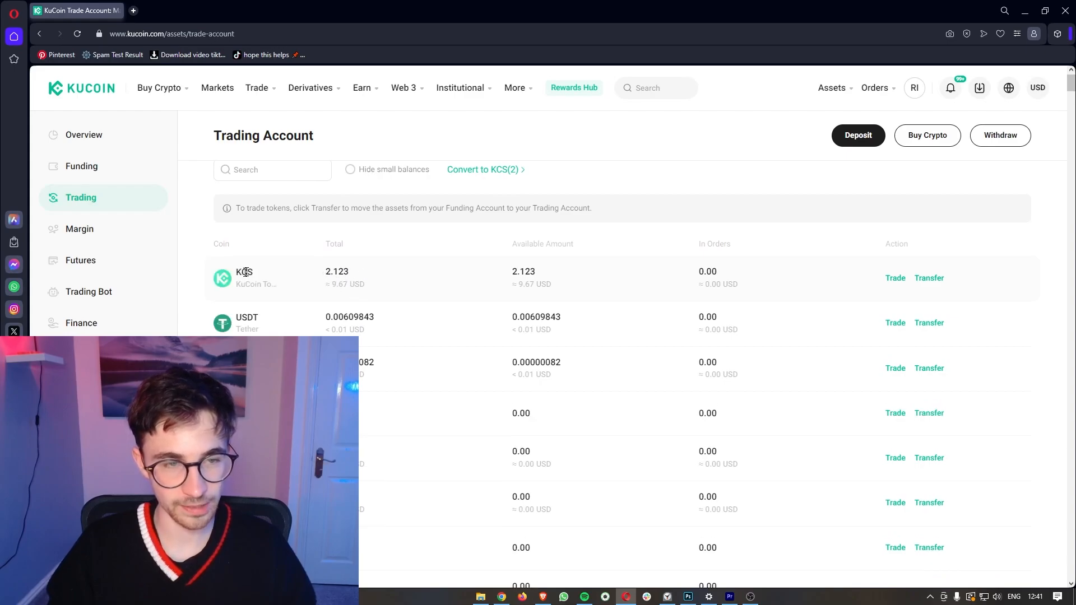
drag(327, 269, 355, 276)
click(316, 292)
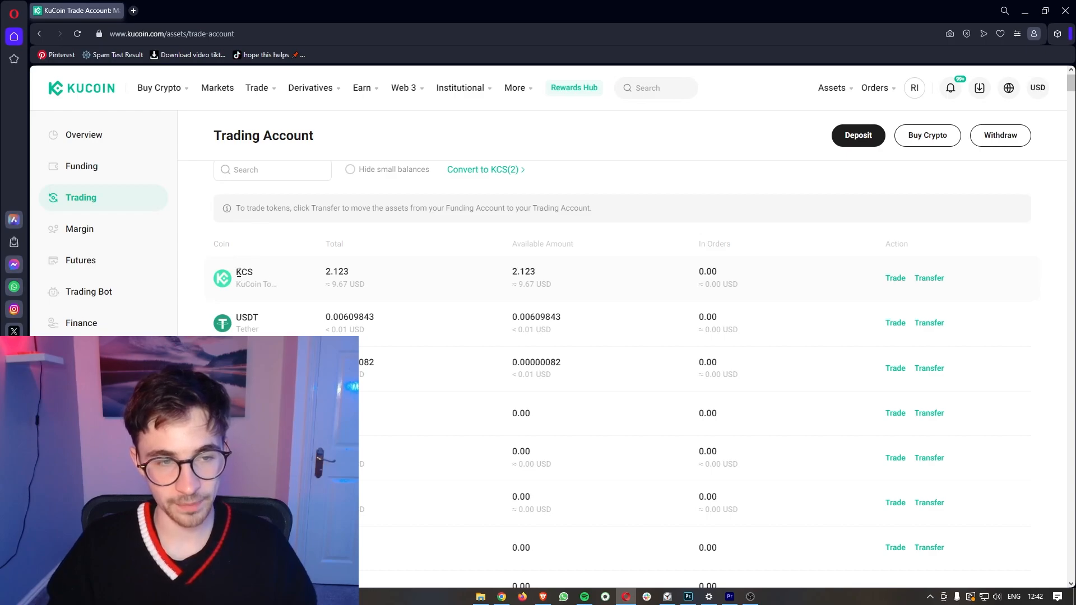
click(269, 282)
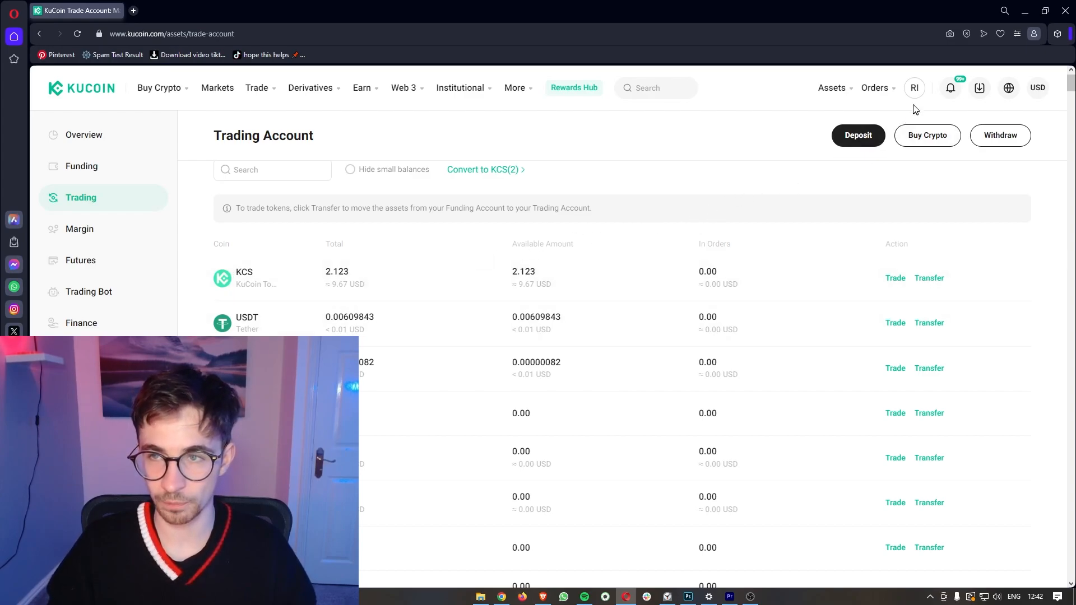
Step: Turn on Pay Fees with KCS, cutting spot fees from 0.1% to 0.08%, then reload home
mouse_move(915, 99)
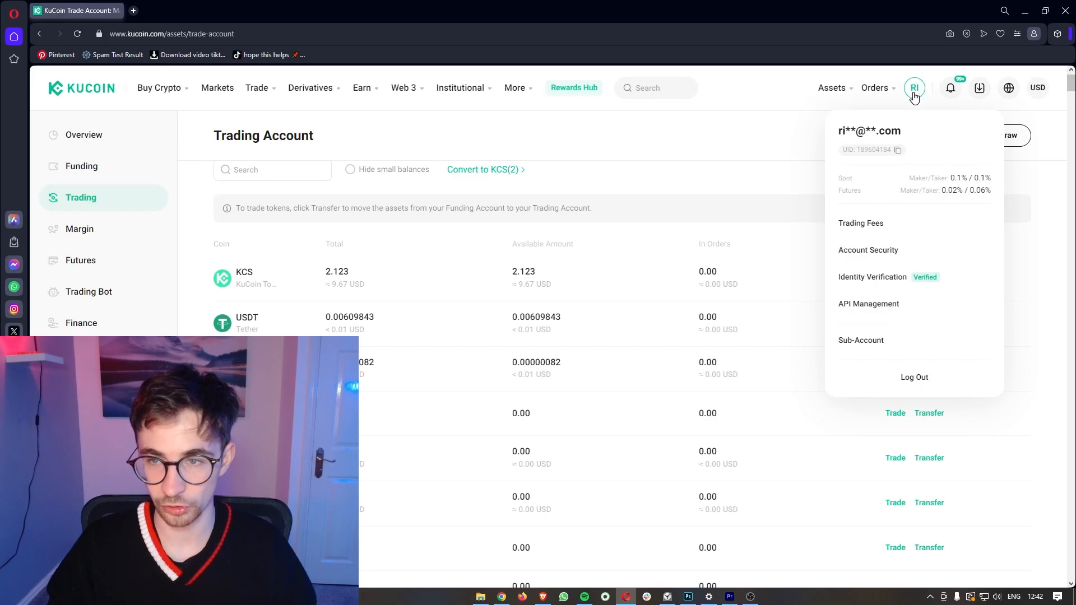
click(915, 95)
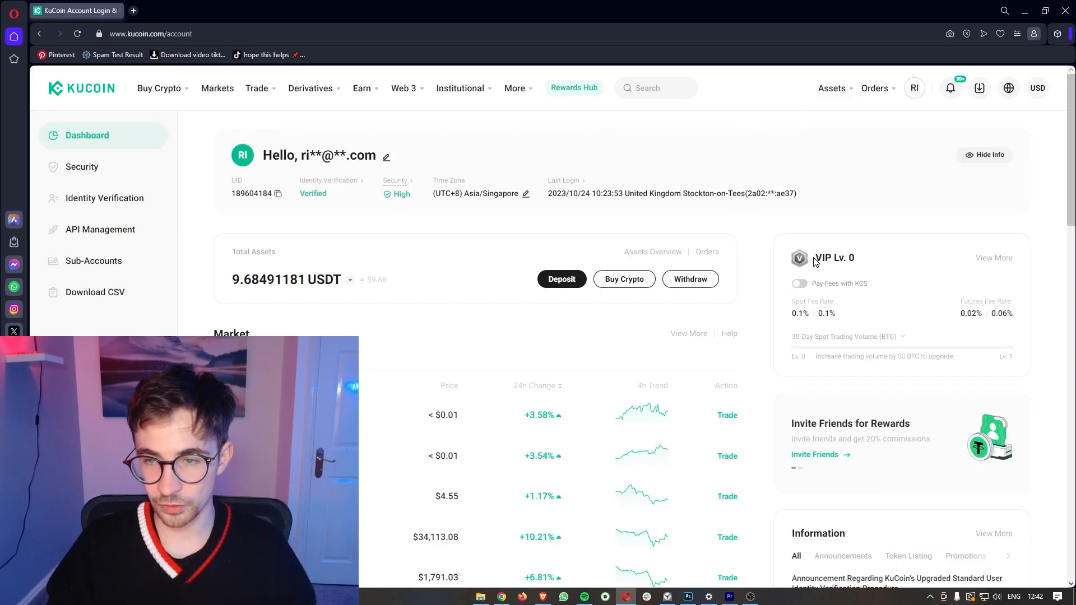
drag(814, 262, 869, 286)
click(853, 266)
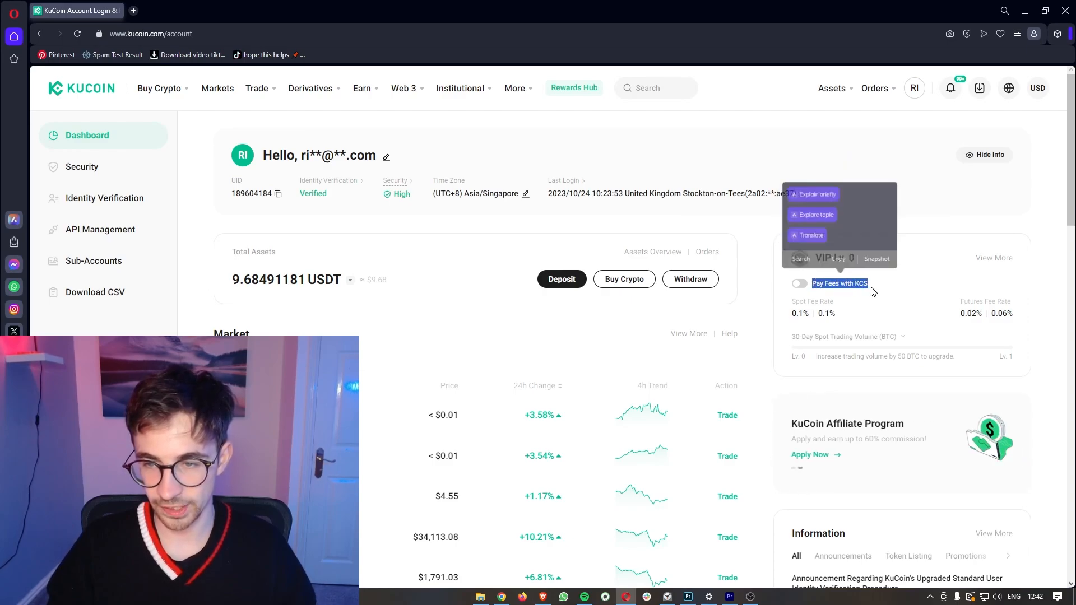
click(876, 292)
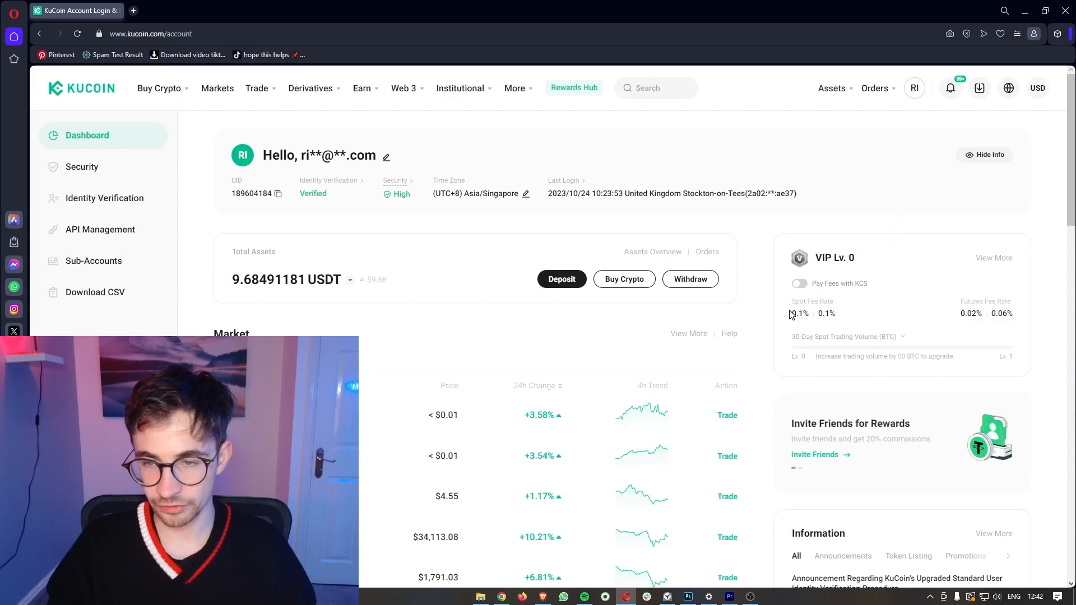
drag(791, 318, 813, 320)
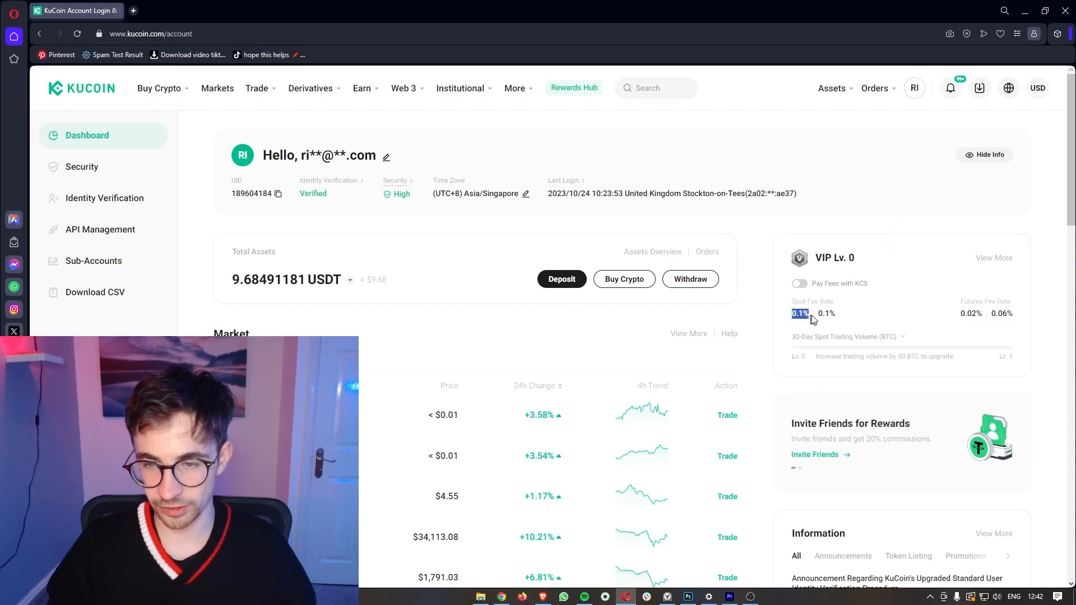
click(838, 329)
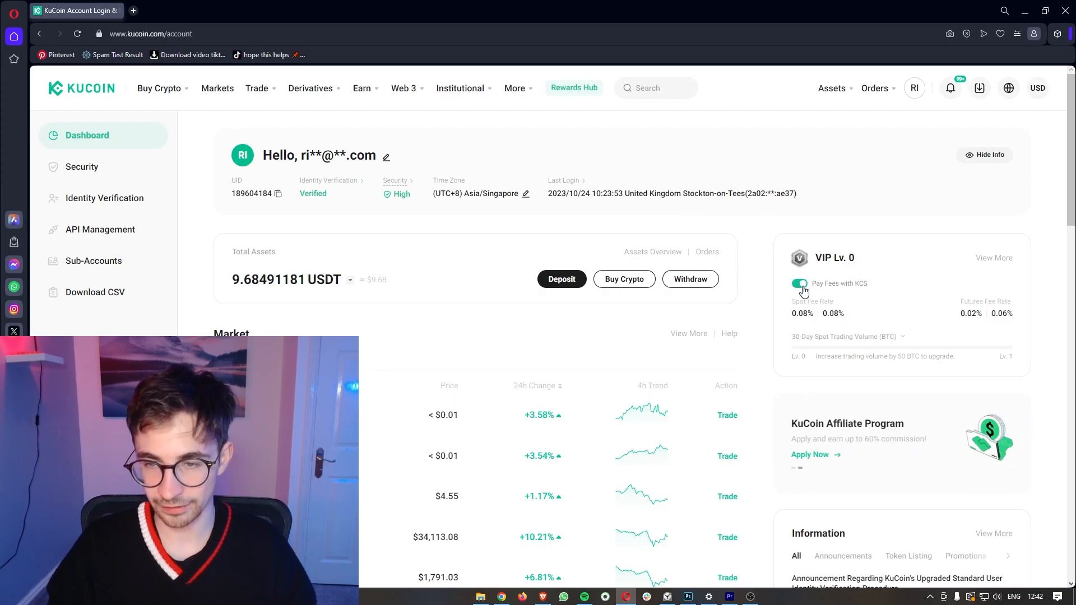
drag(797, 315, 848, 324)
click(849, 325)
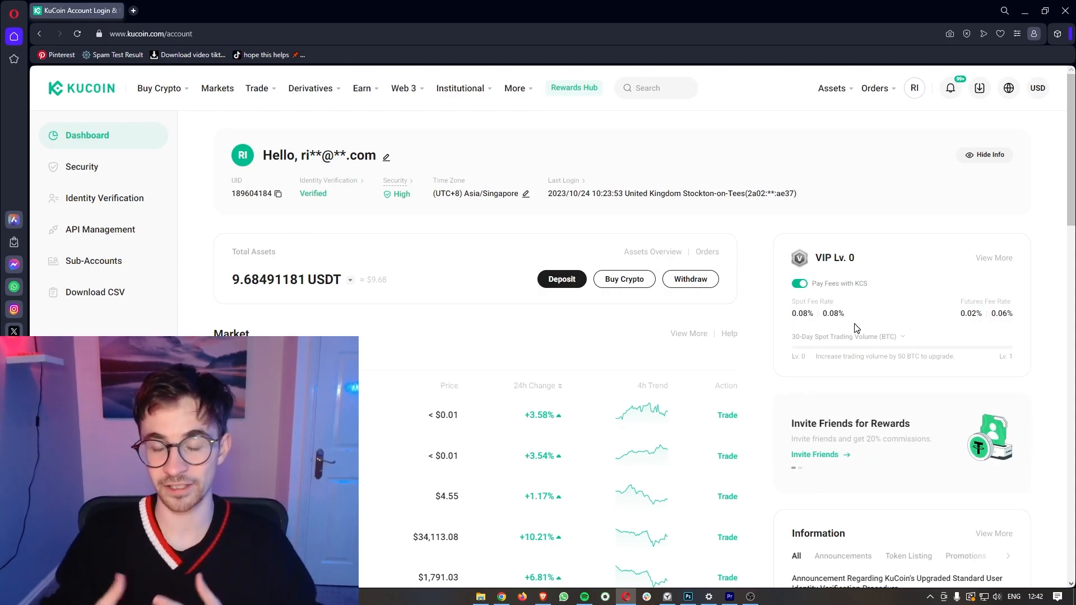
key(F5)
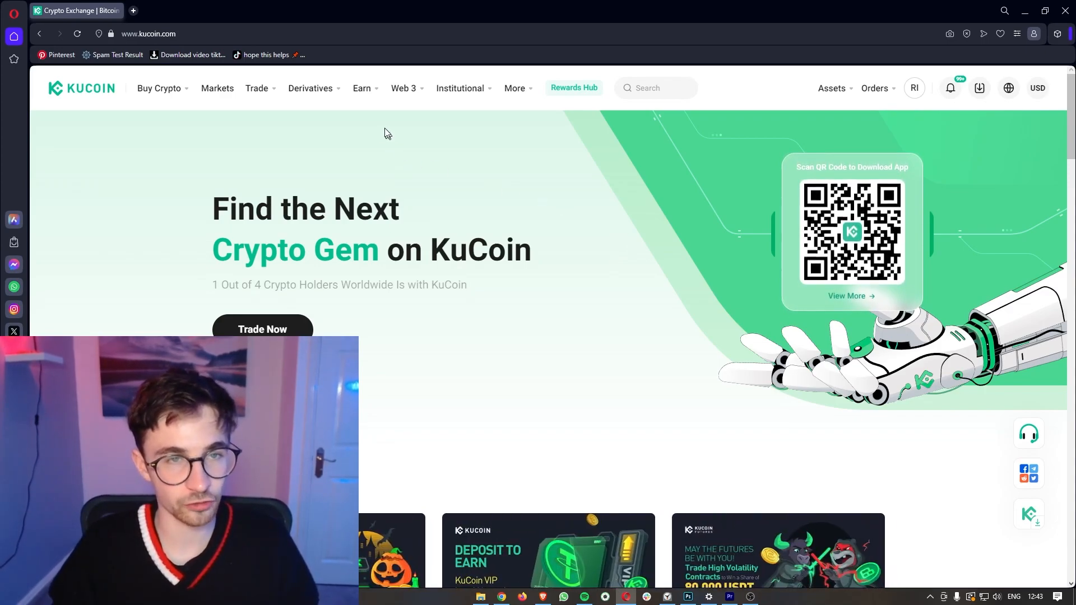
Step: Show the Earn dropdown and point out its Advanced product group
mouse_move(372, 99)
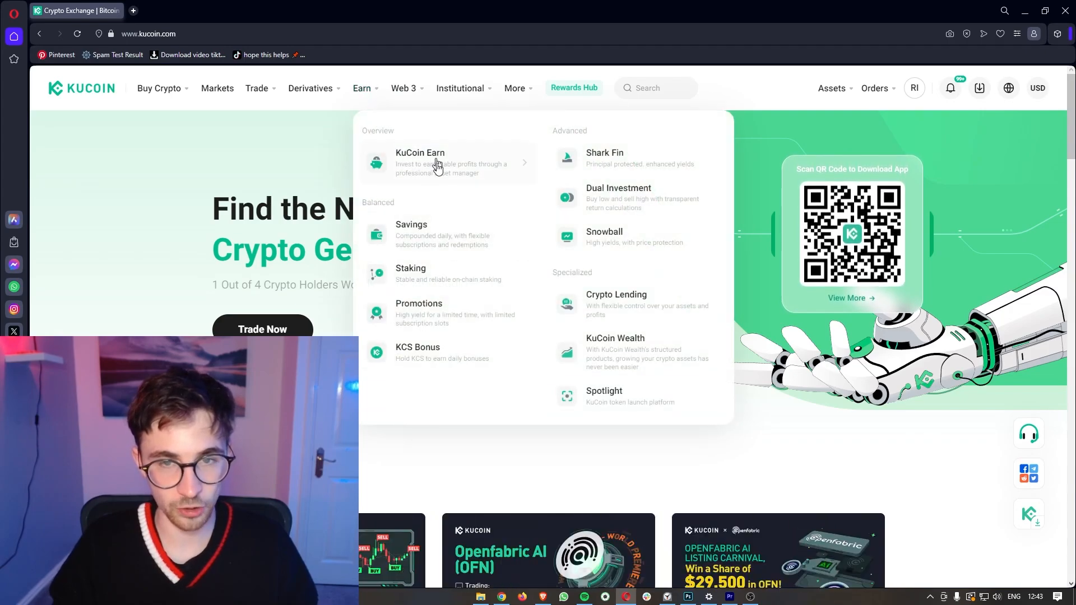
double_click(558, 135)
click(607, 139)
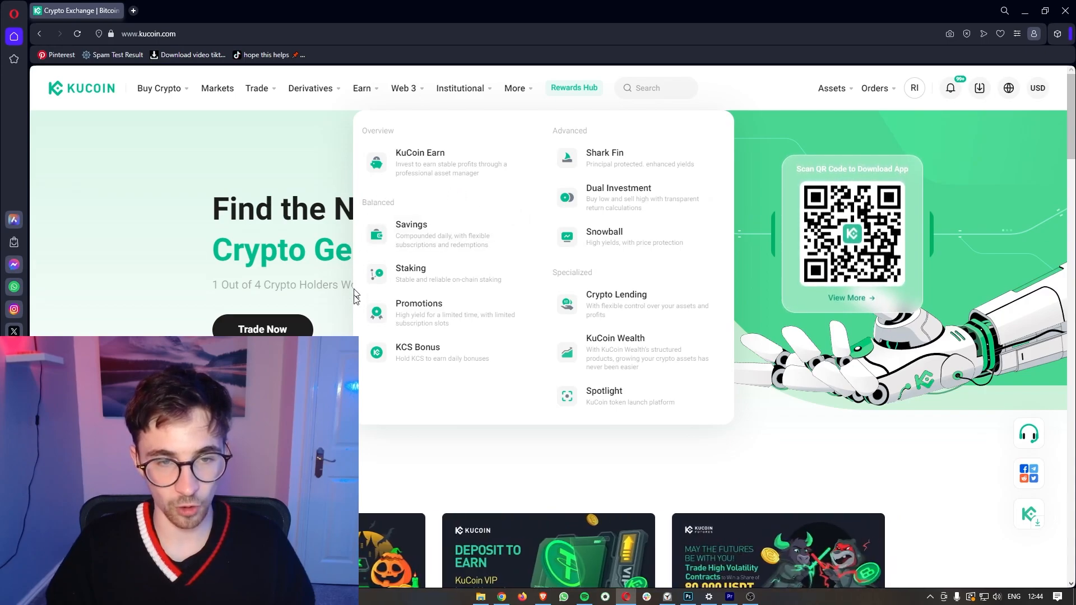
Step: Open the KuCoin Earn overview and expand the full list of earnable coins with More
click(429, 160)
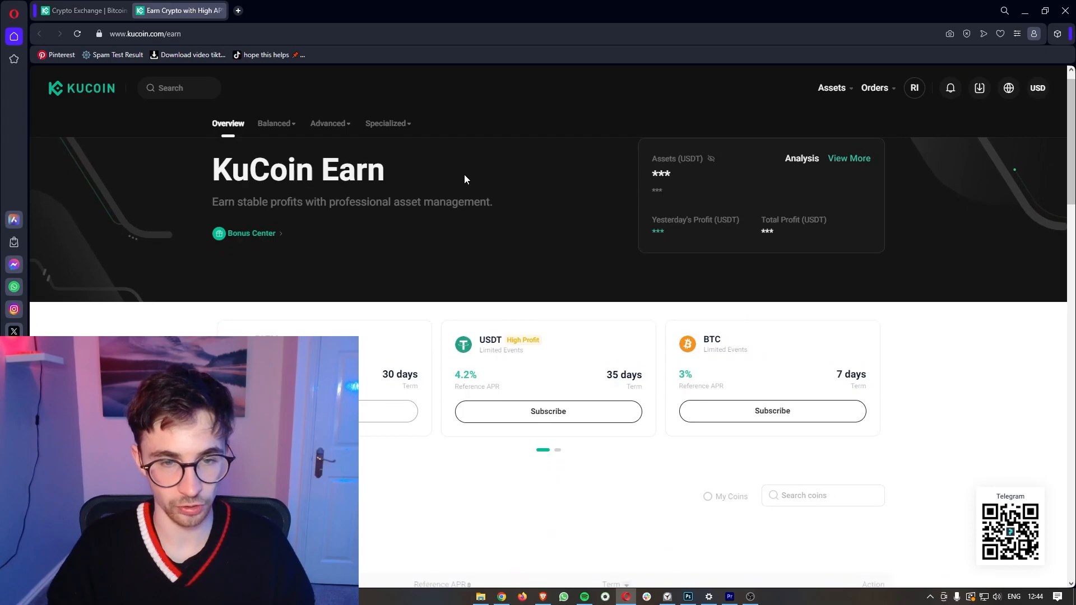
scroll(464, 180, down, 3)
scroll(429, 333, down, 5)
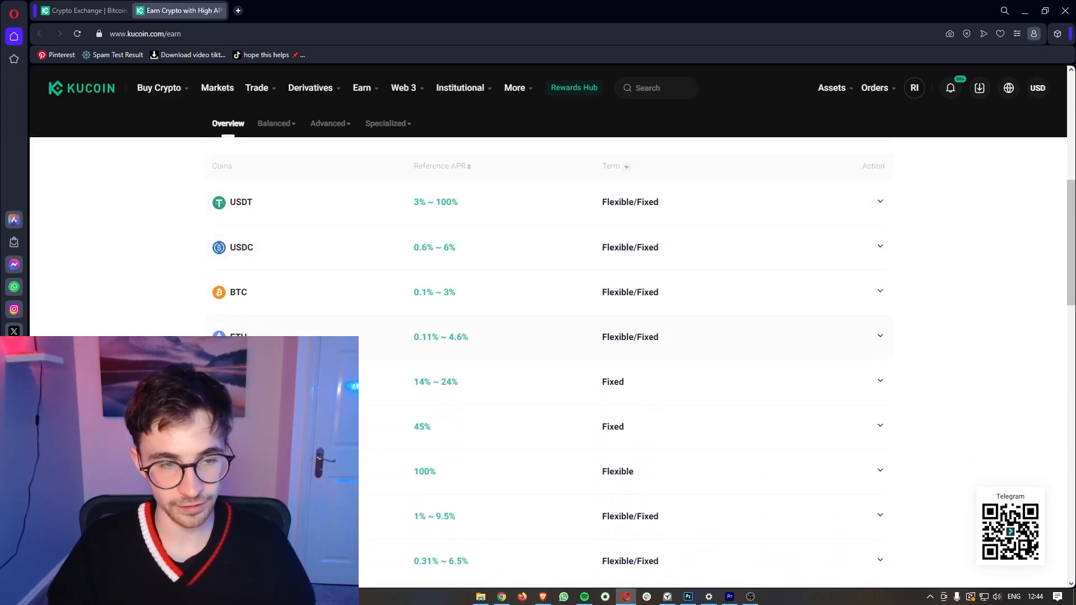
scroll(431, 459, down, 2)
click(550, 538)
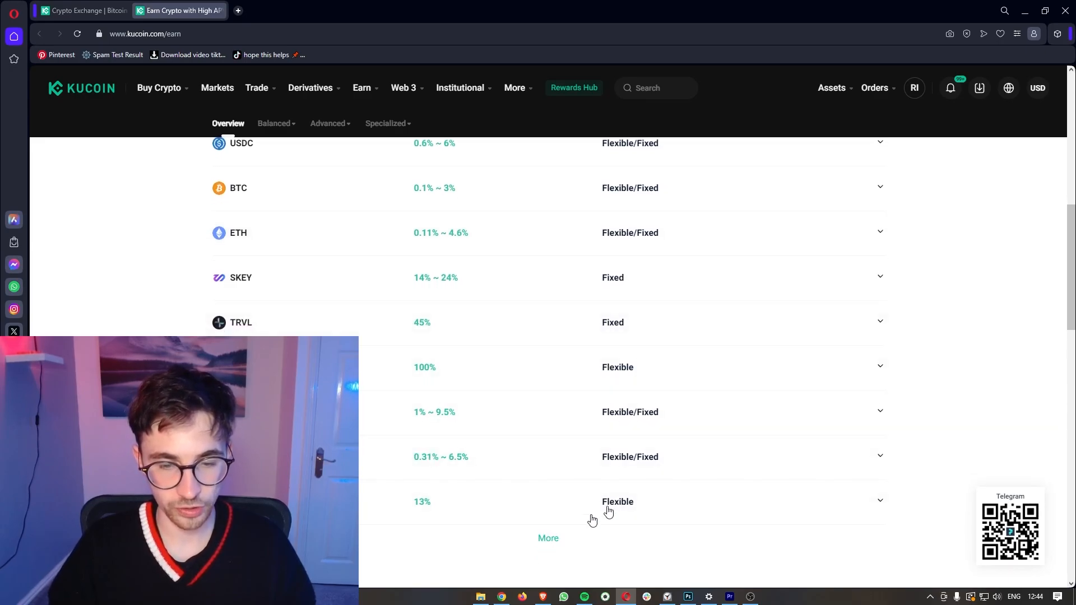
scroll(646, 480, down, 5)
scroll(650, 484, down, 4)
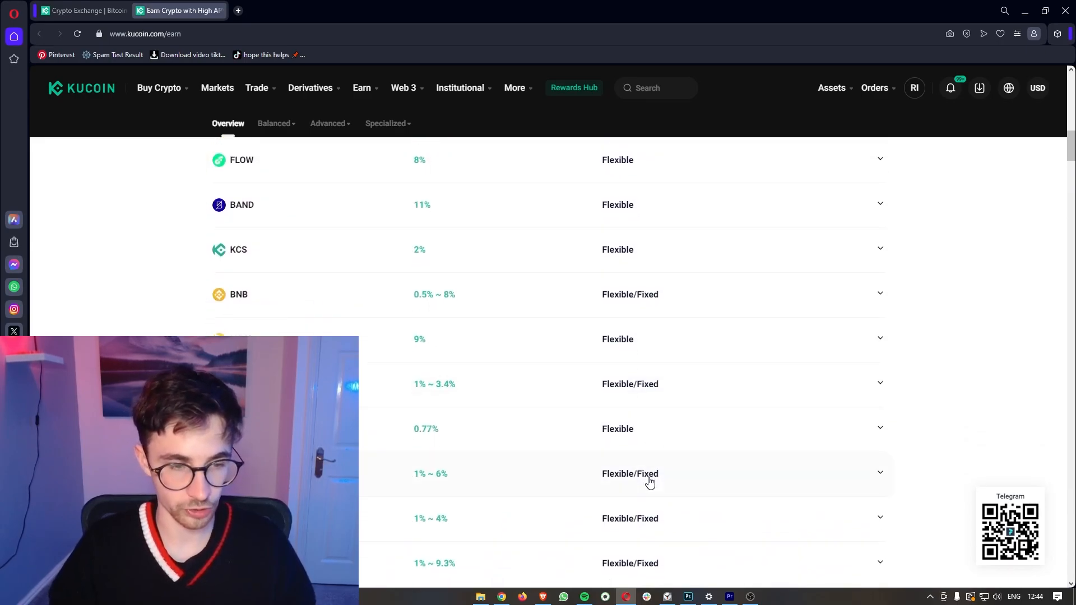
scroll(650, 484, up, 1)
scroll(650, 483, up, 10)
scroll(650, 483, down, 1)
scroll(649, 483, up, 2)
scroll(638, 418, down, 1)
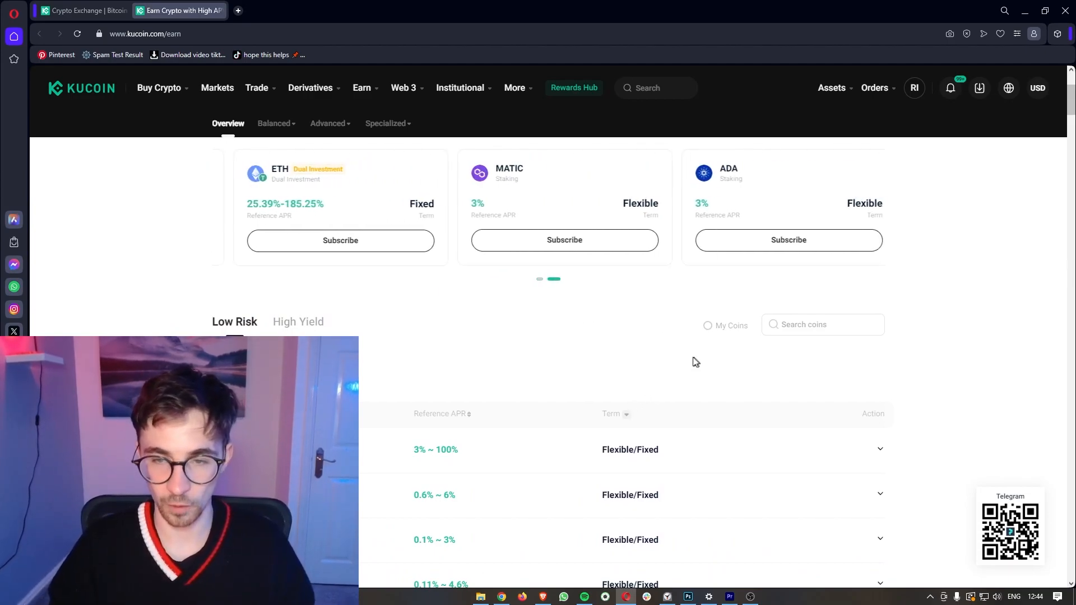
Step: Tick My Coins to filter held coins, then untick it to show all coins
click(713, 331)
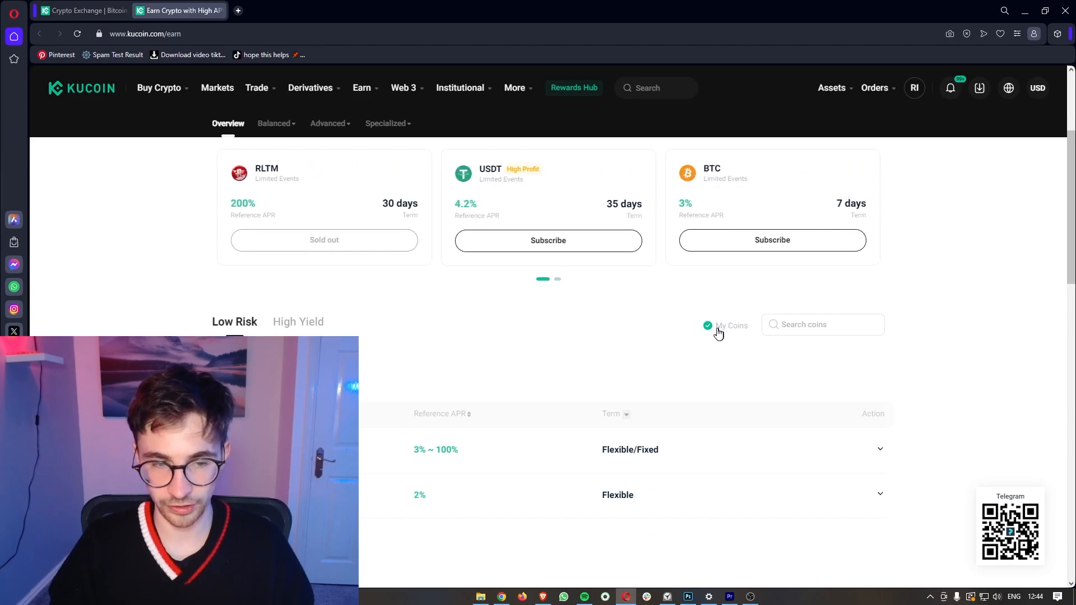
scroll(650, 343, down, 1)
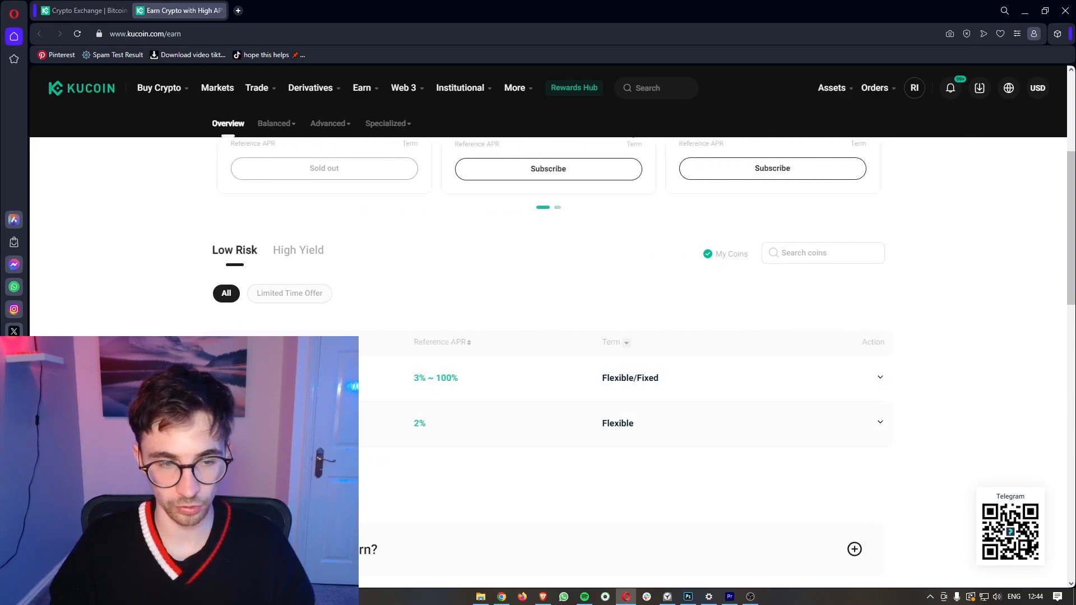
click(722, 263)
click(812, 253)
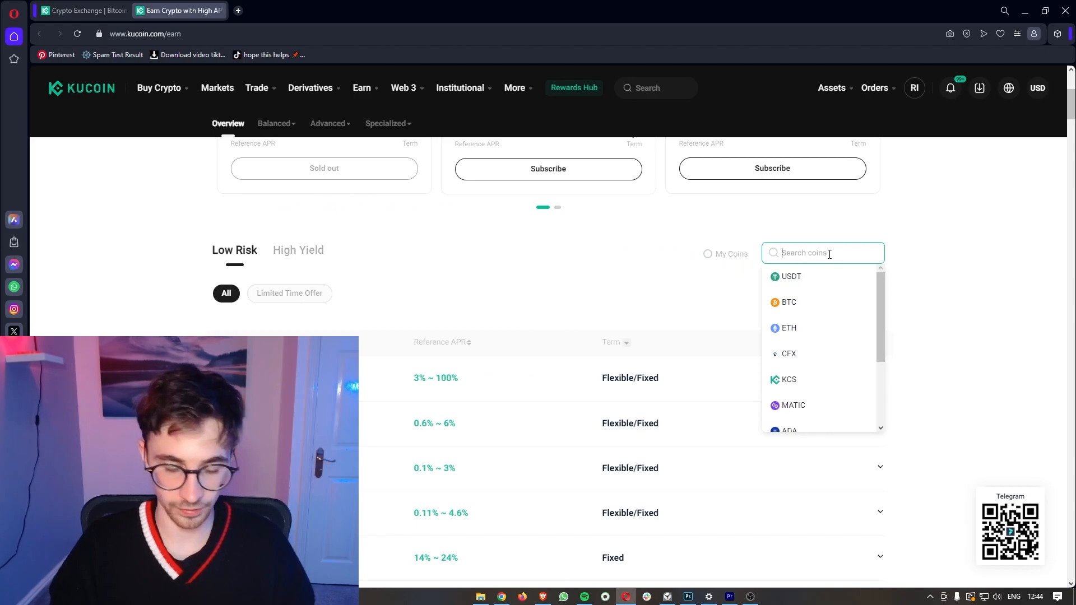
text(ada)
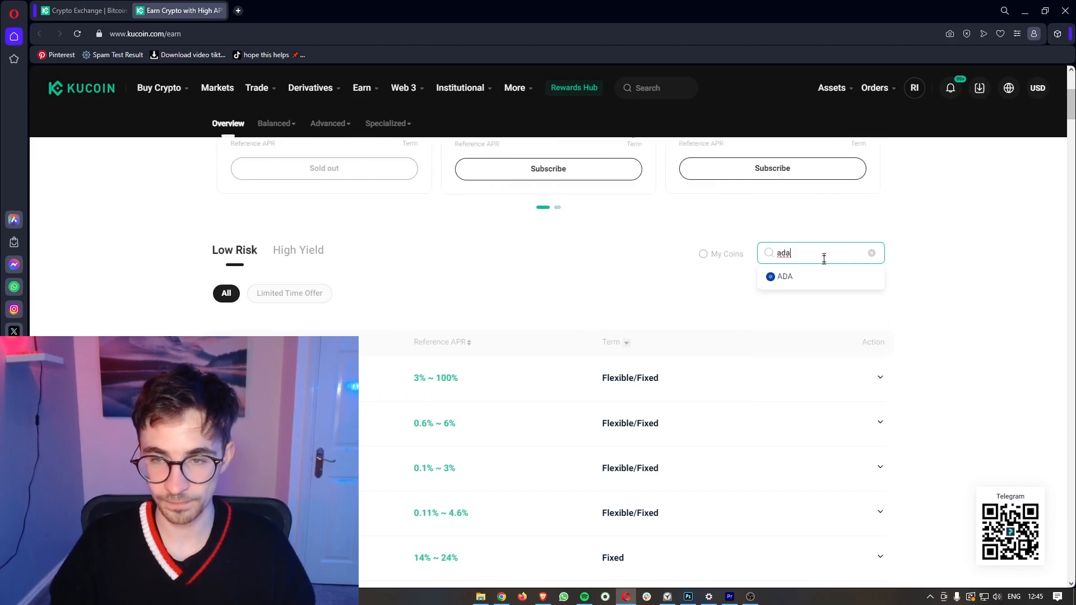
click(782, 284)
scroll(785, 283, down, 2)
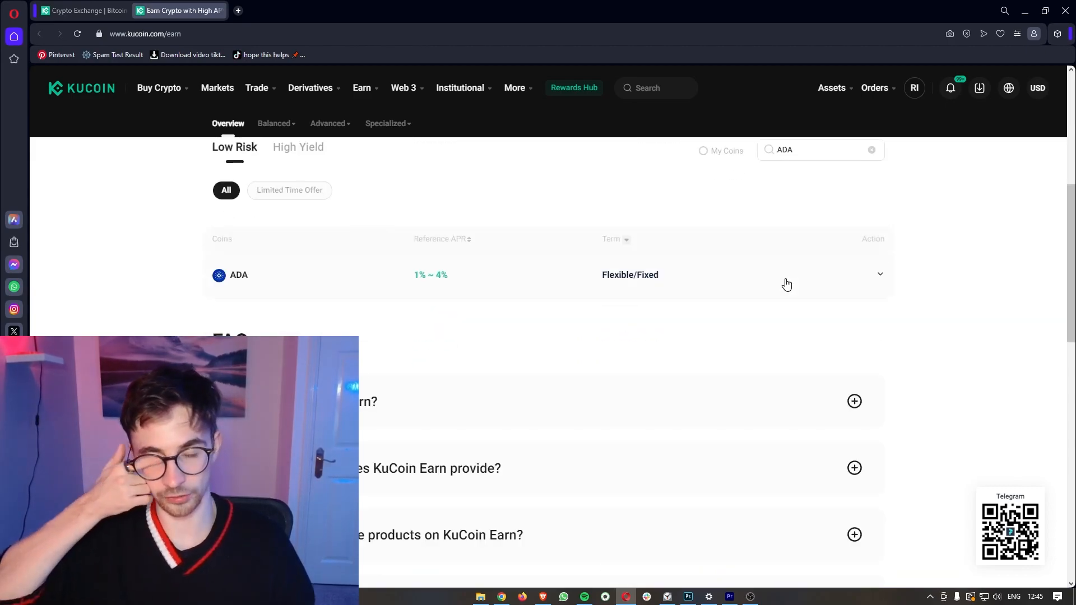
click(787, 285)
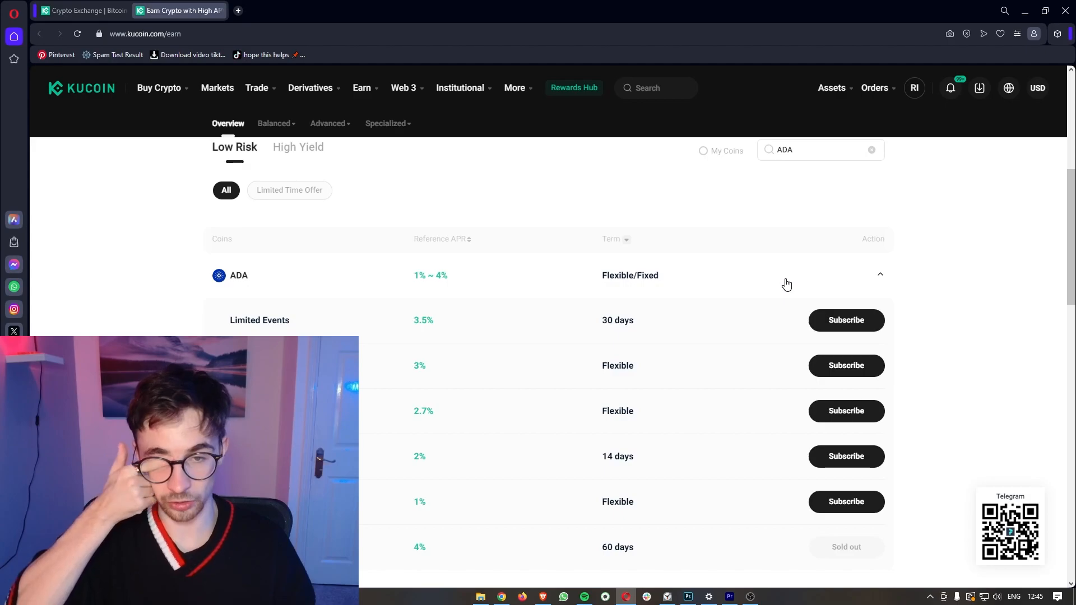
click(872, 150)
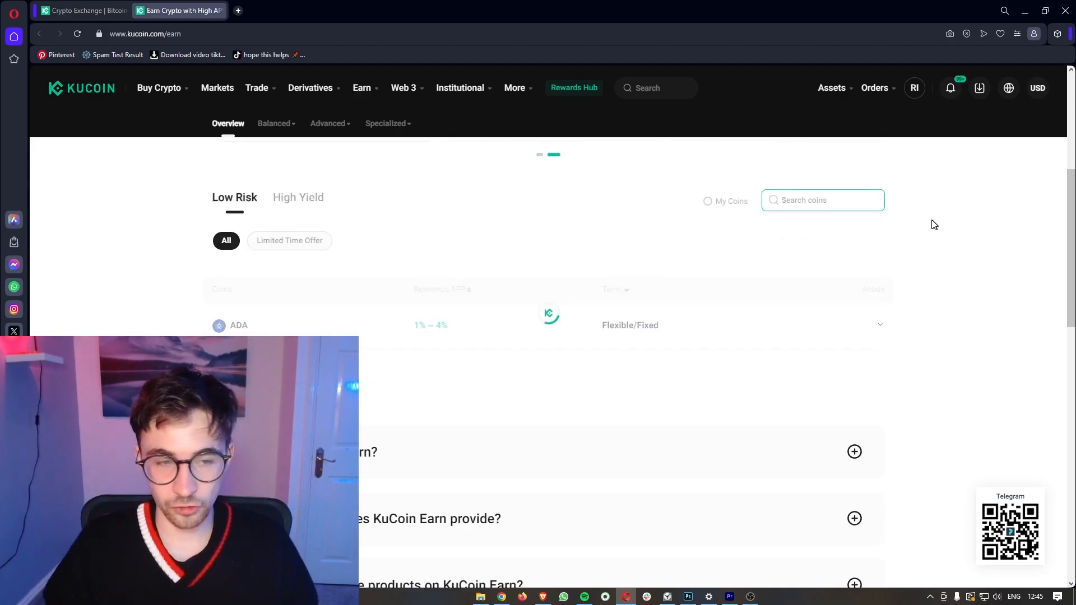
scroll(542, 226, down, 1)
drag(408, 229, 473, 233)
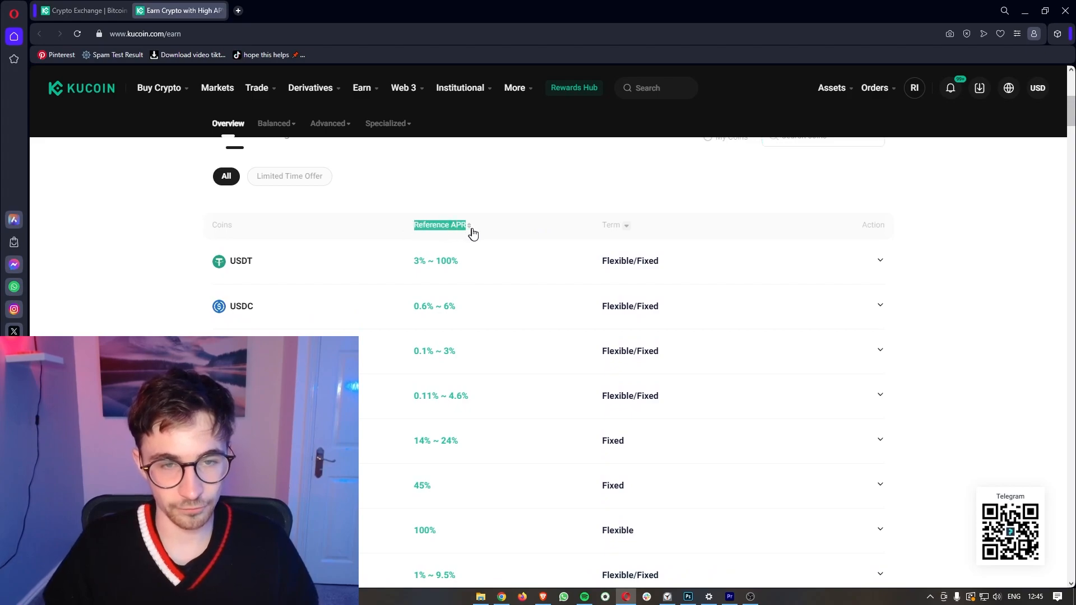
click(203, 264)
scroll(408, 344, down, 1)
scroll(407, 344, down, 1)
scroll(409, 343, up, 2)
drag(410, 209, 482, 211)
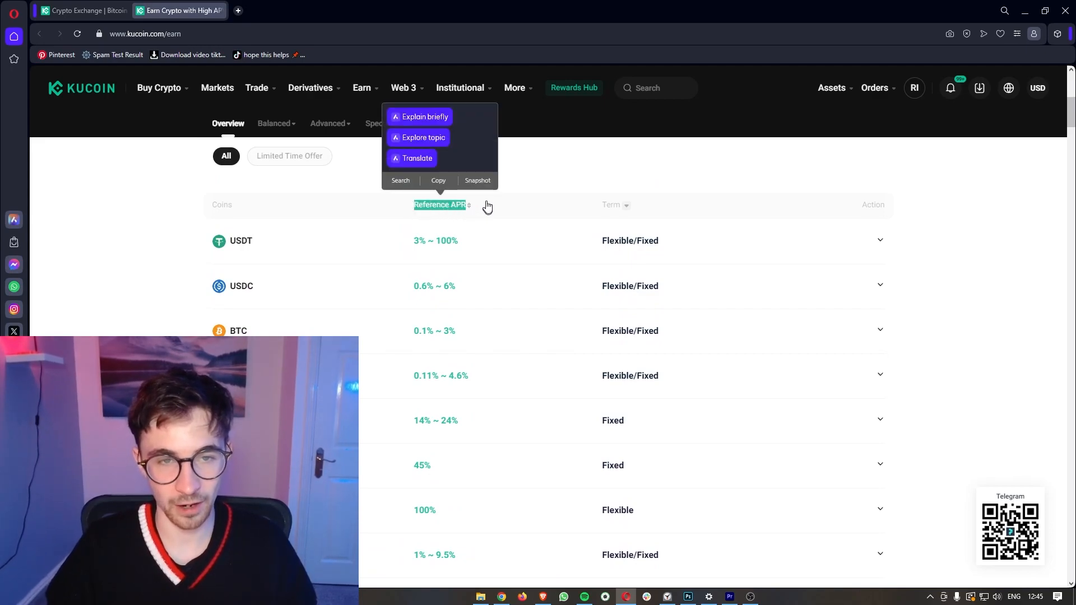
click(549, 189)
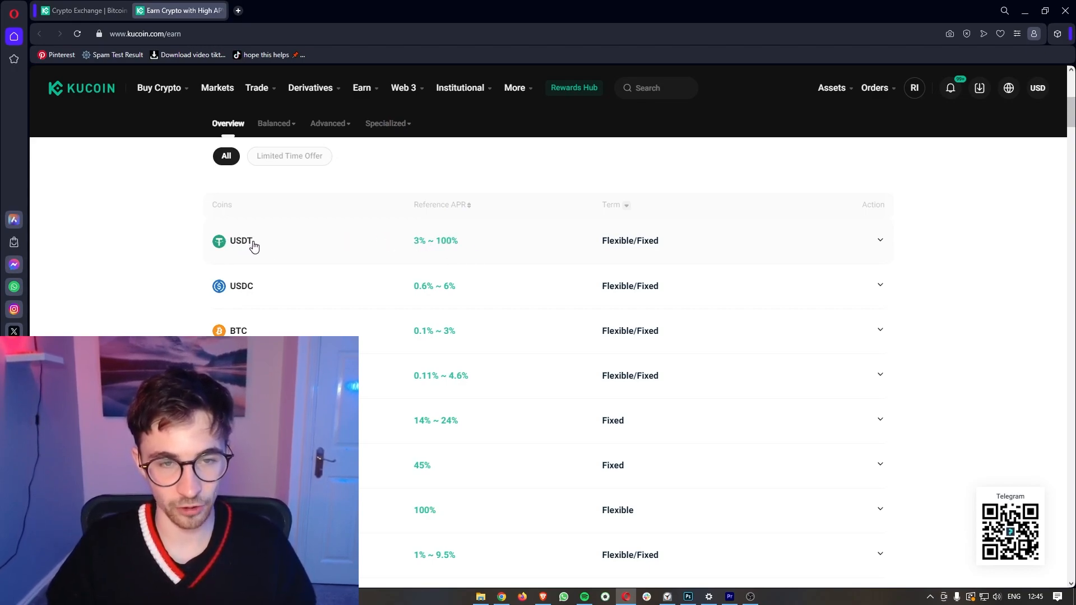
click(880, 241)
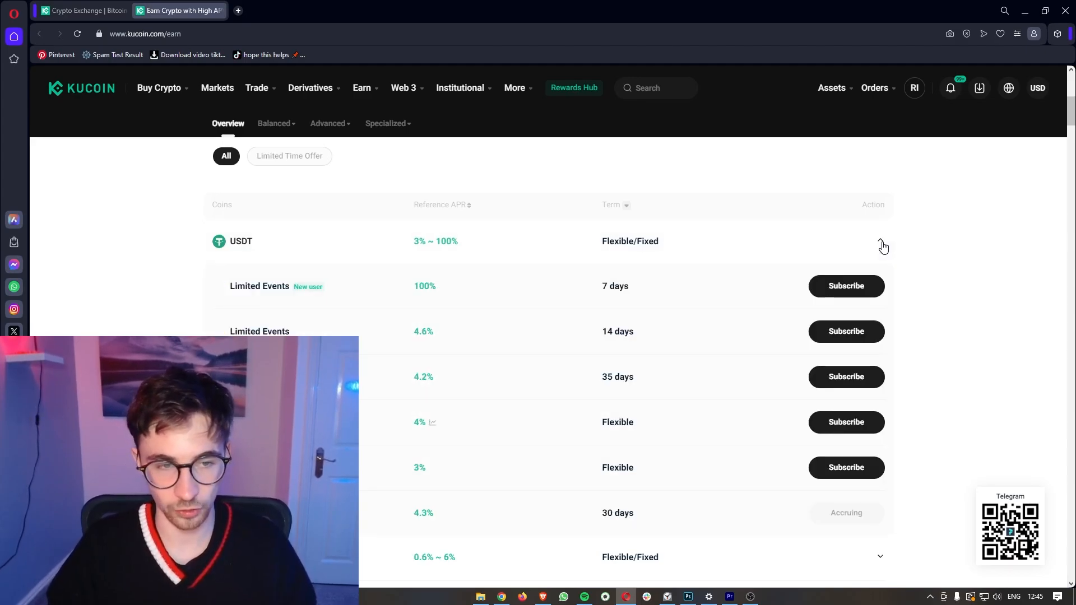
scroll(886, 287, down, 1)
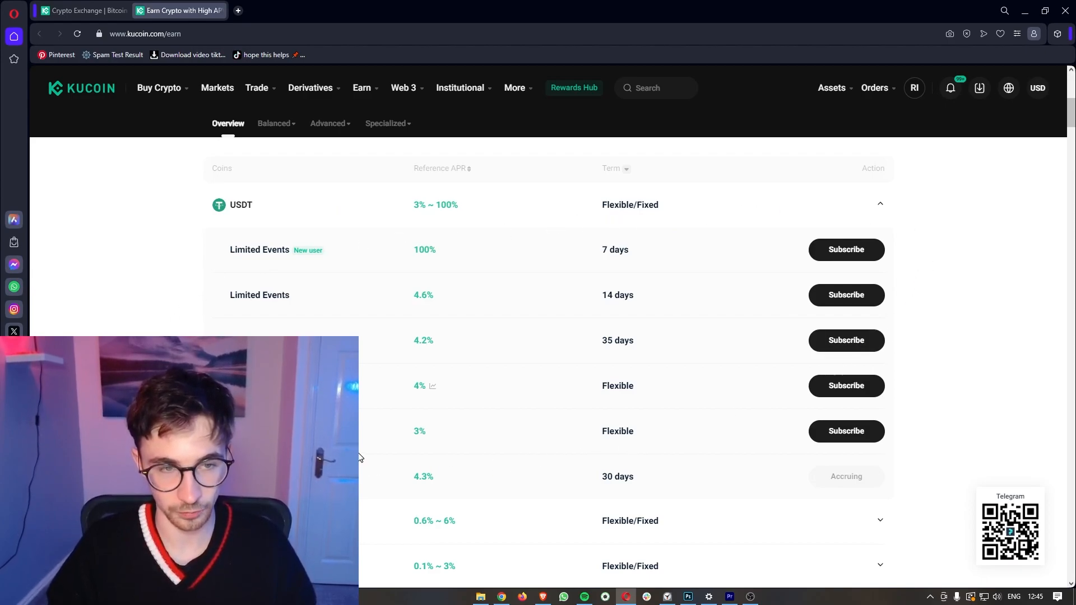
scroll(512, 455, down, 3)
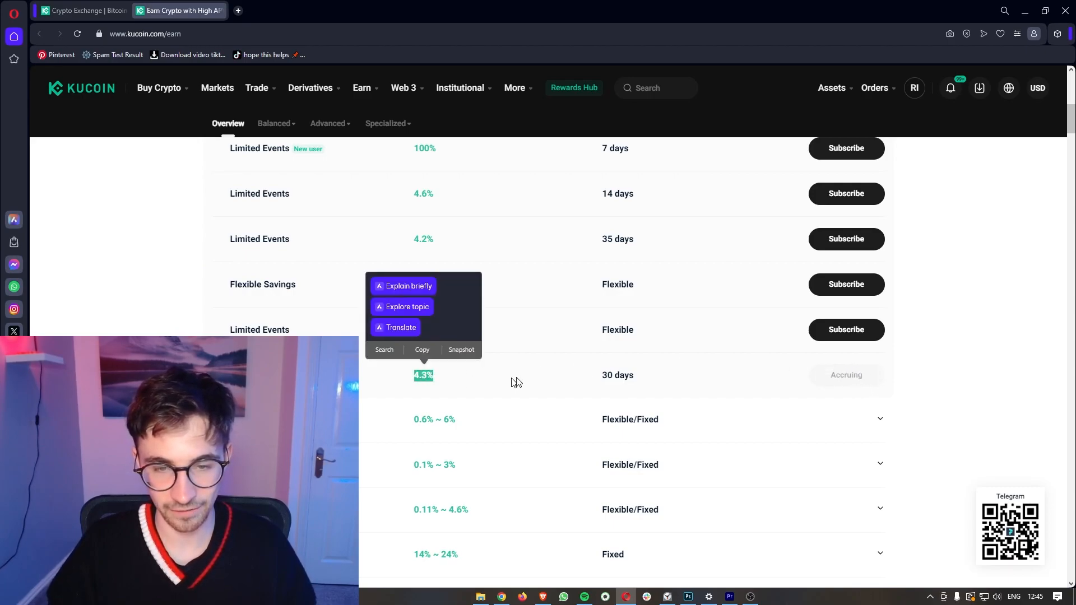
click(850, 371)
scroll(851, 371, up, 1)
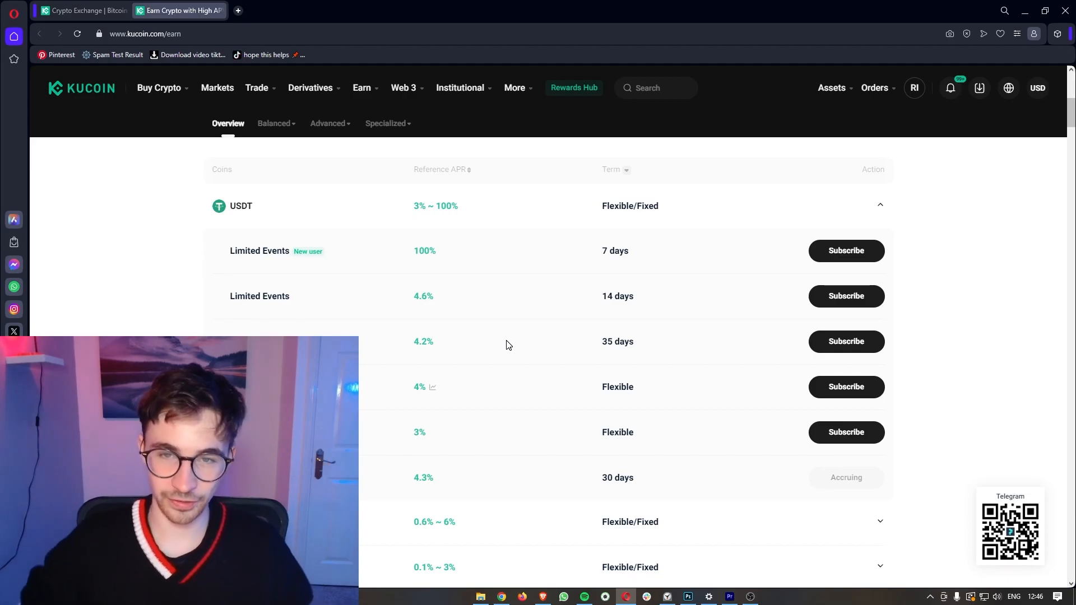
drag(596, 250, 634, 255)
click(624, 252)
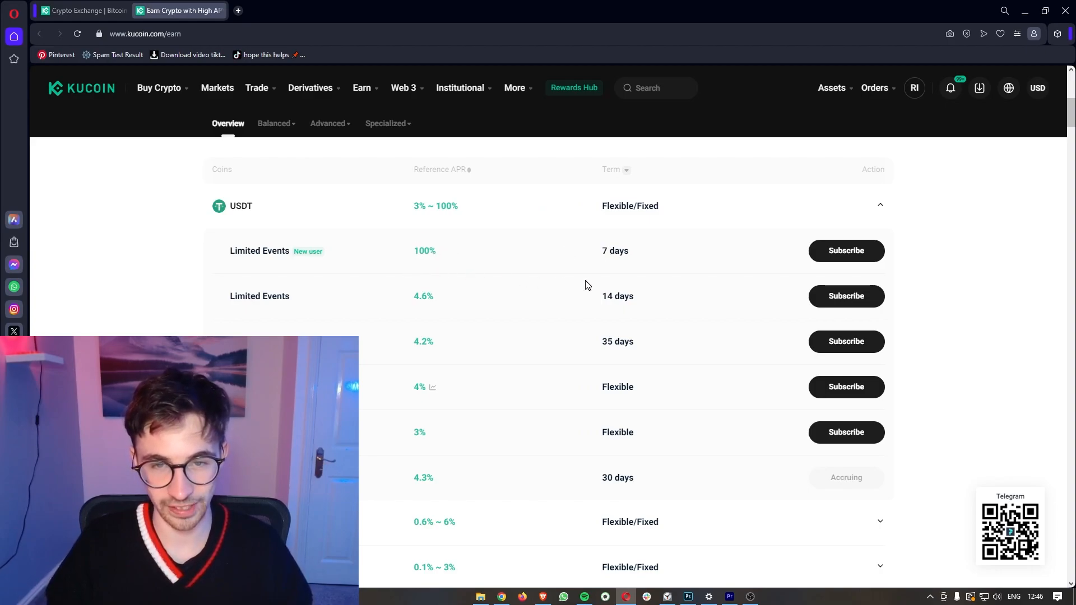
drag(602, 253, 637, 253)
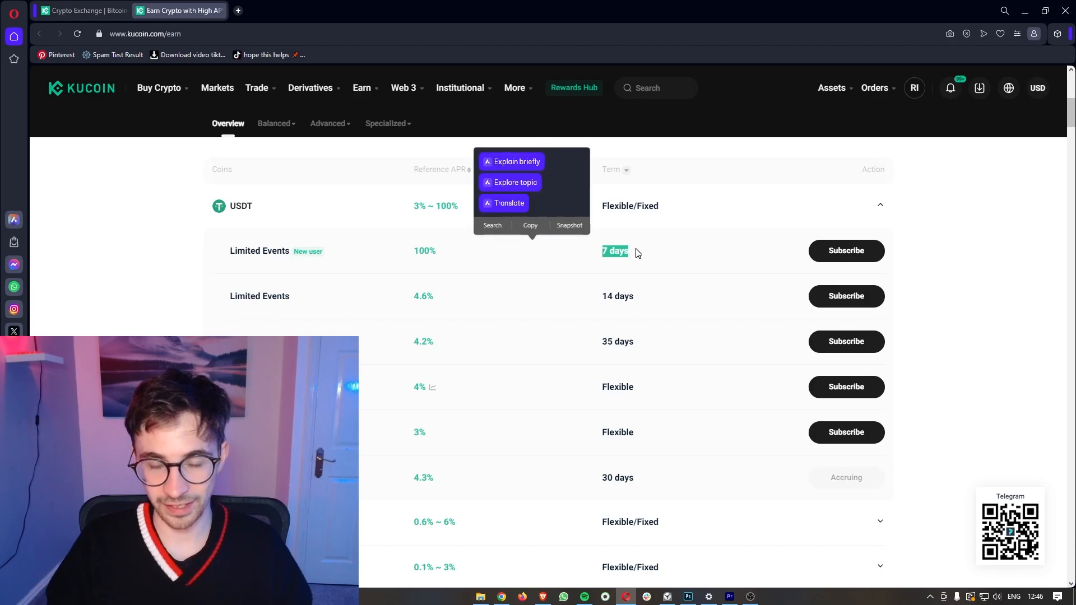
click(622, 255)
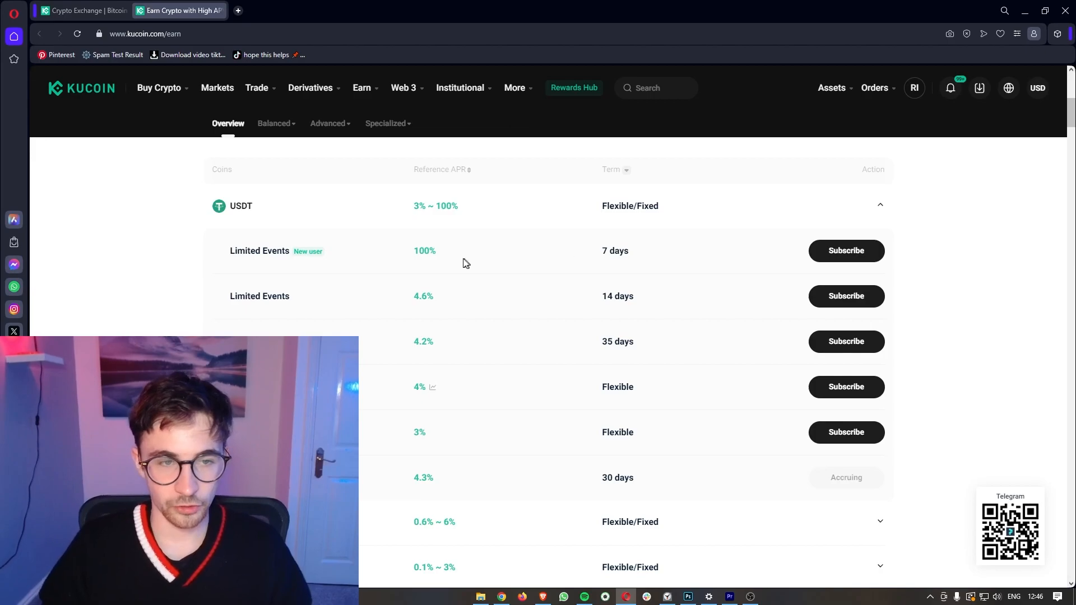
drag(234, 248, 297, 250)
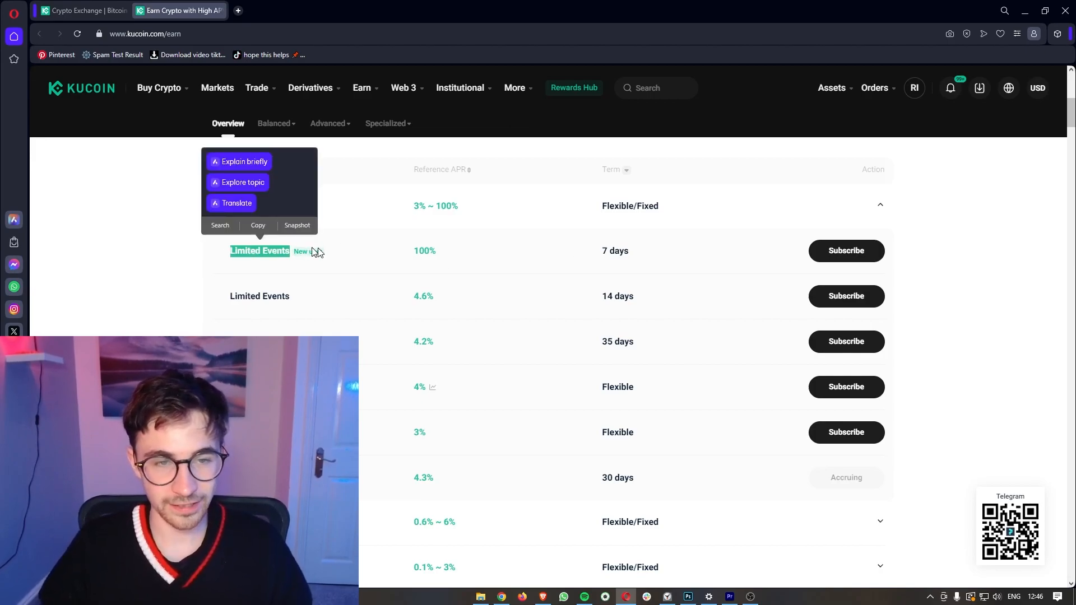
click(402, 253)
drag(601, 251, 635, 256)
click(616, 233)
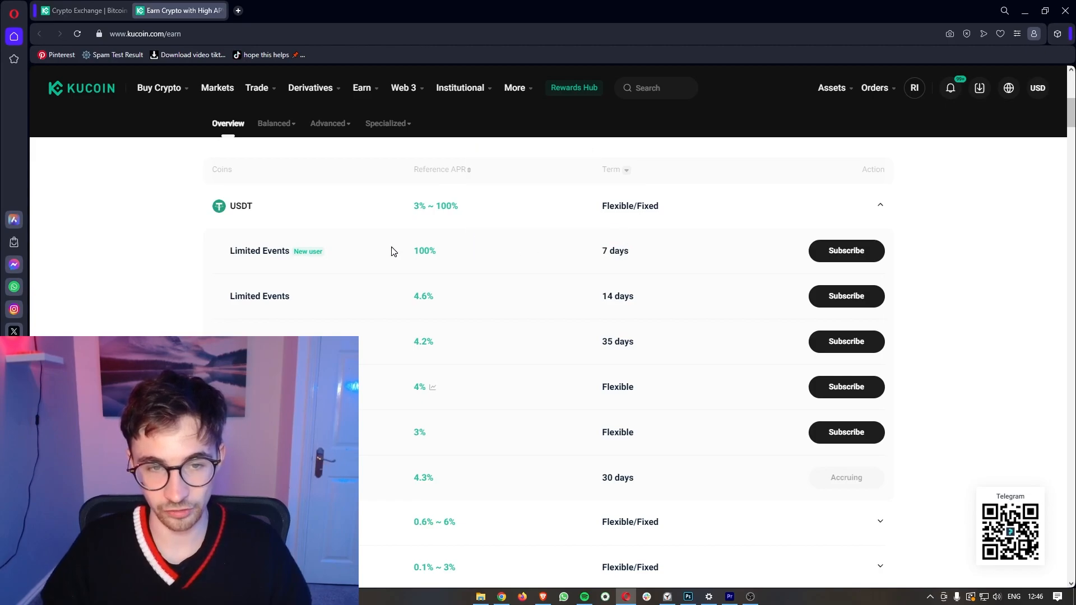
drag(408, 253, 447, 252)
click(442, 253)
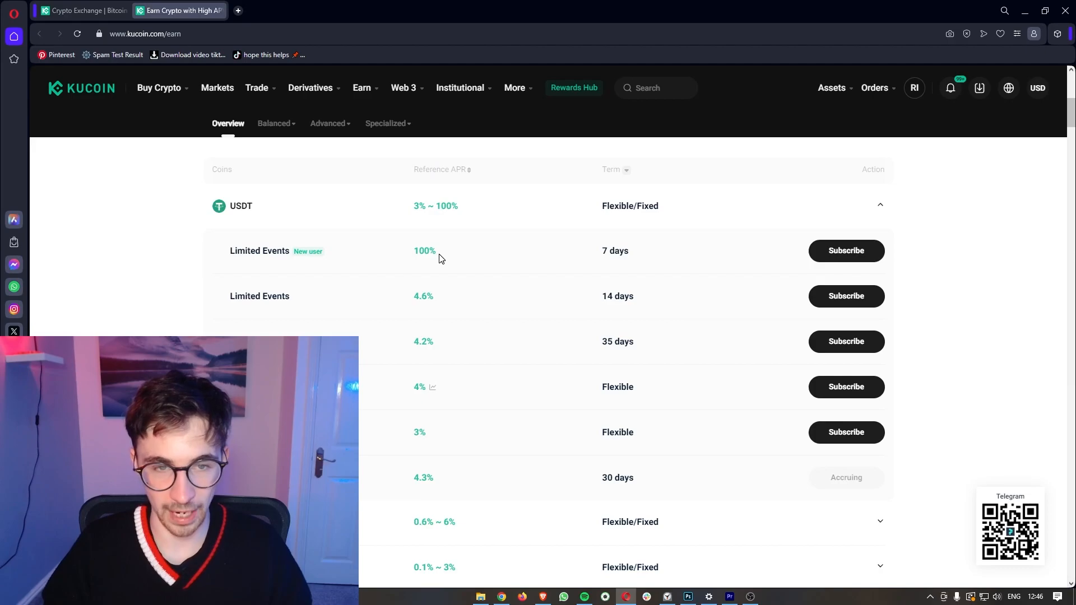
Step: Enter 1000 USDT for the 7-day 100% APR Limited Event and accept the Earn Service Agreement
click(847, 252)
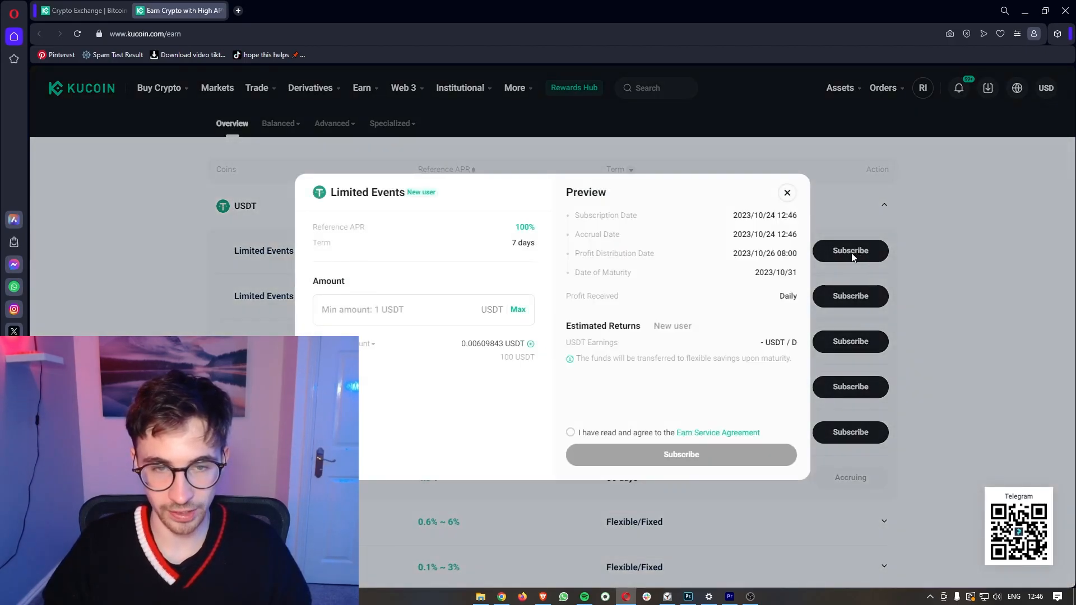
text(1000)
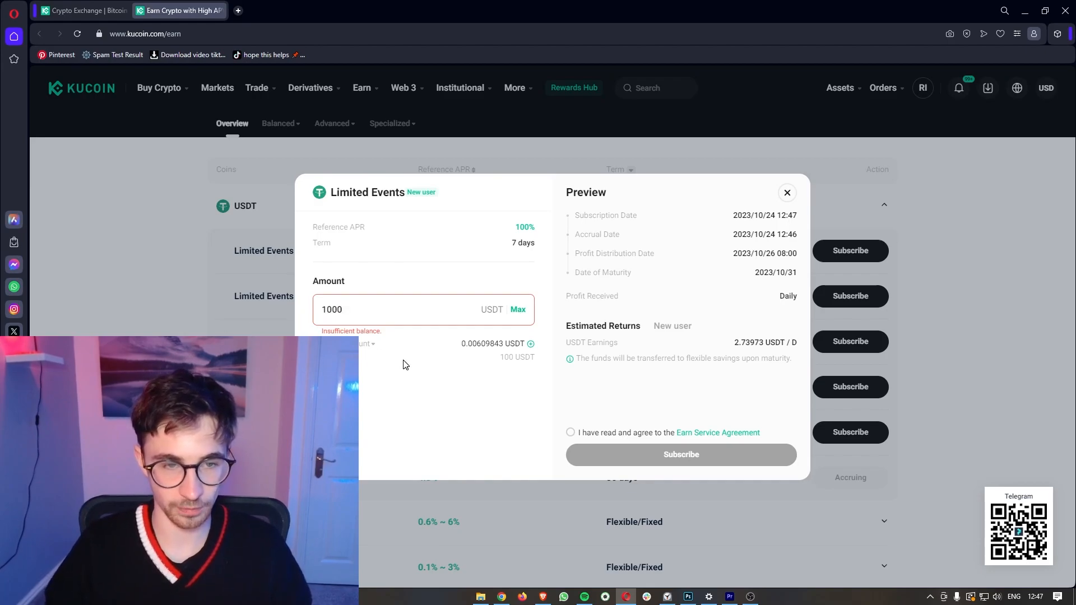
click(570, 433)
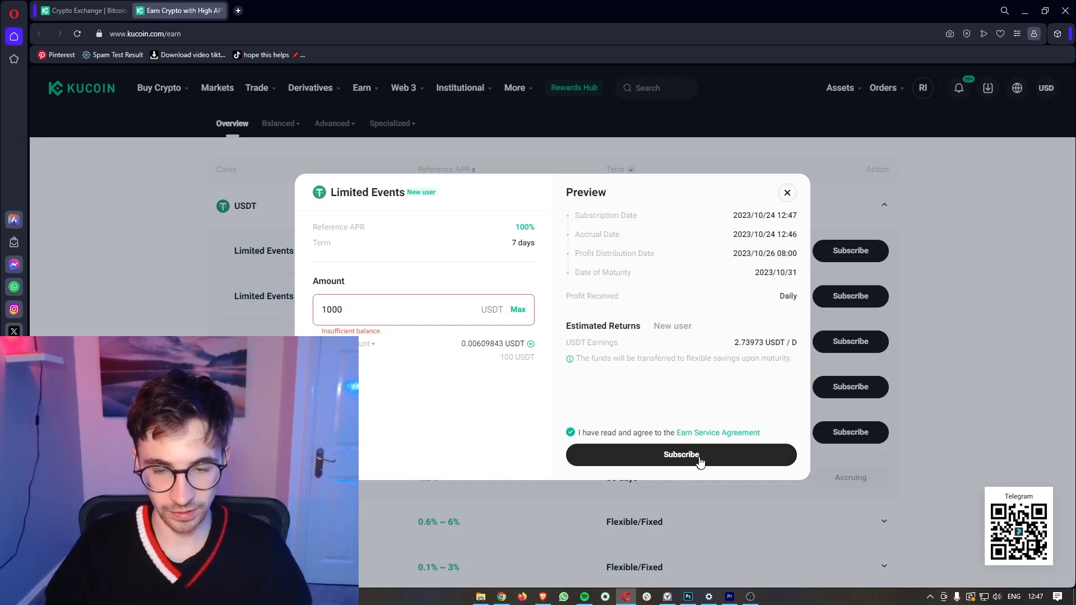
drag(395, 337, 323, 325)
click(362, 324)
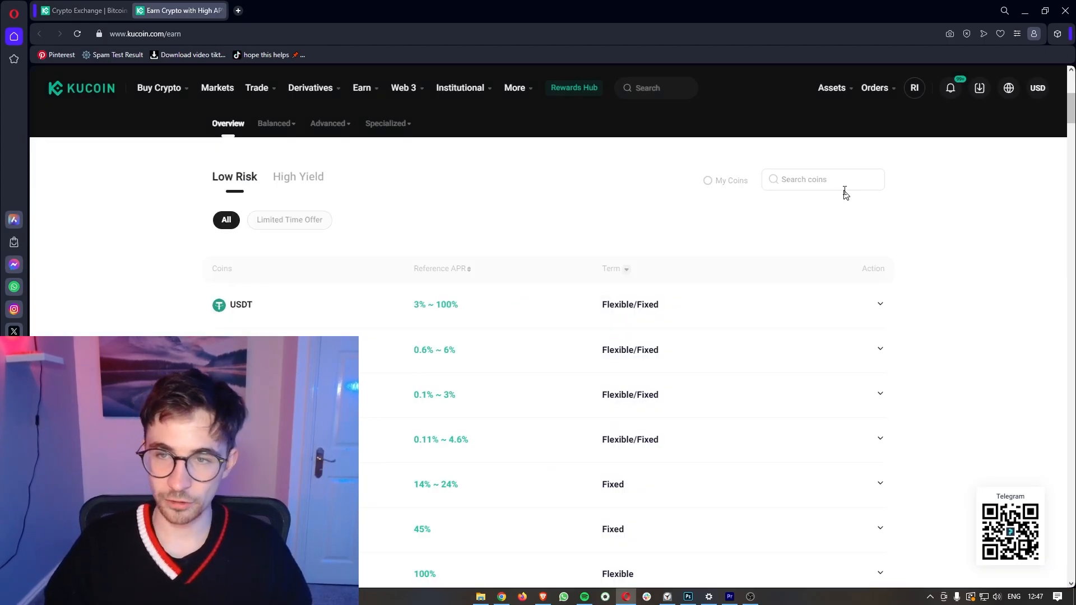
Step: Search the Earn list for 'kcs' and expand KCS to see its staking sold out
click(844, 189)
text(k)
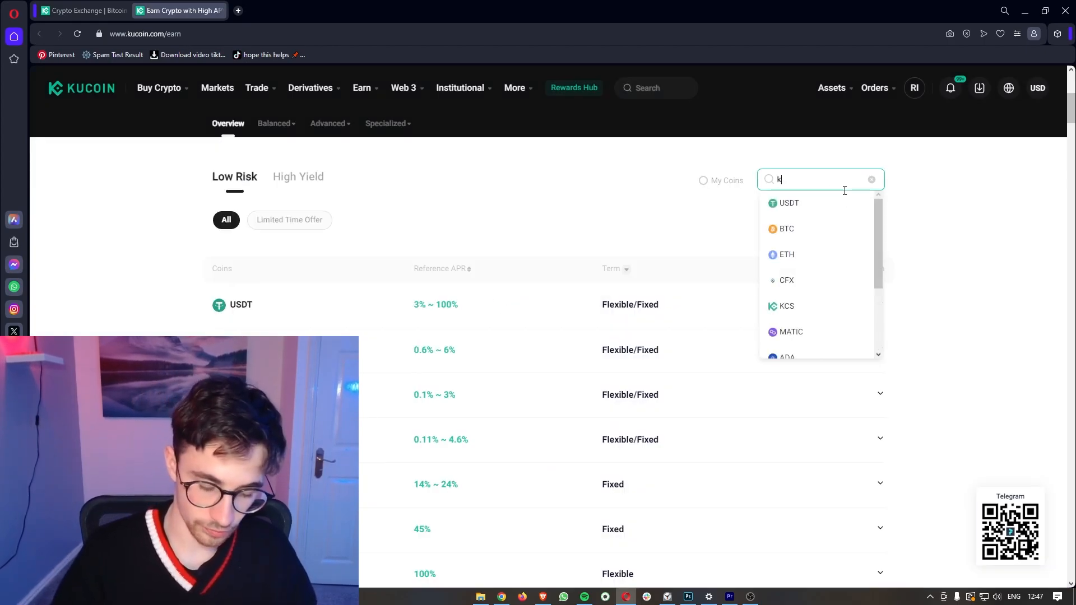
text(cs)
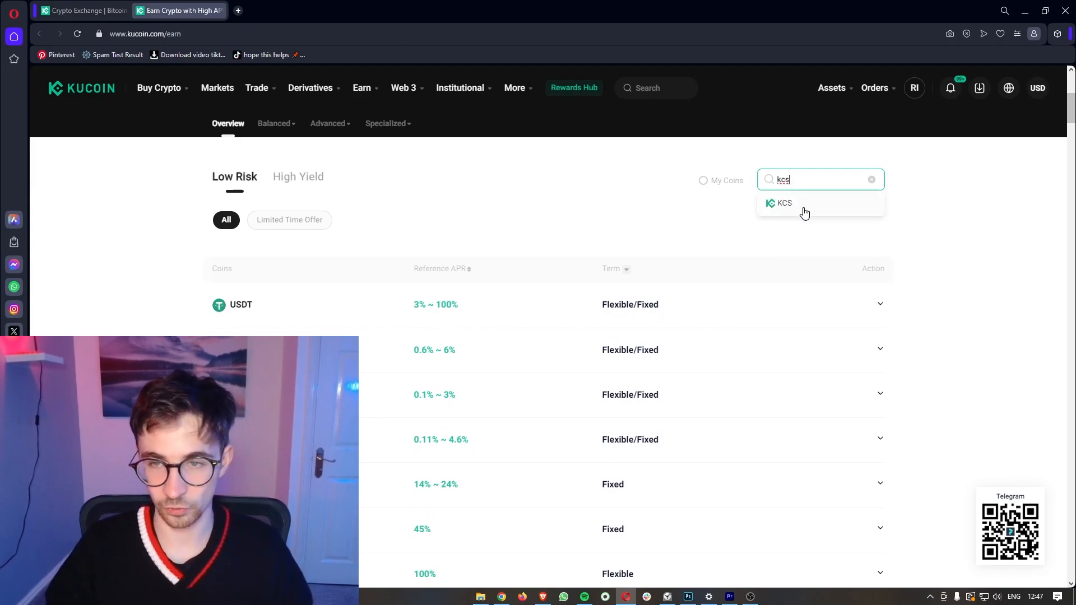
click(804, 206)
click(665, 268)
click(690, 273)
click(689, 273)
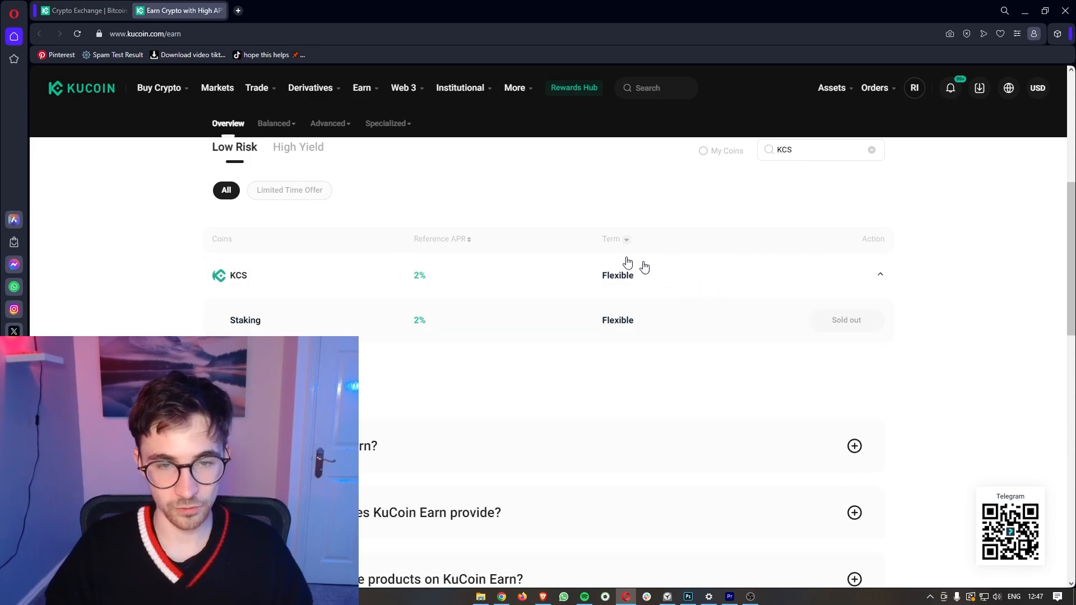
drag(211, 318, 263, 319)
click(363, 343)
ctrl+scroll(912, 342, up, 3)
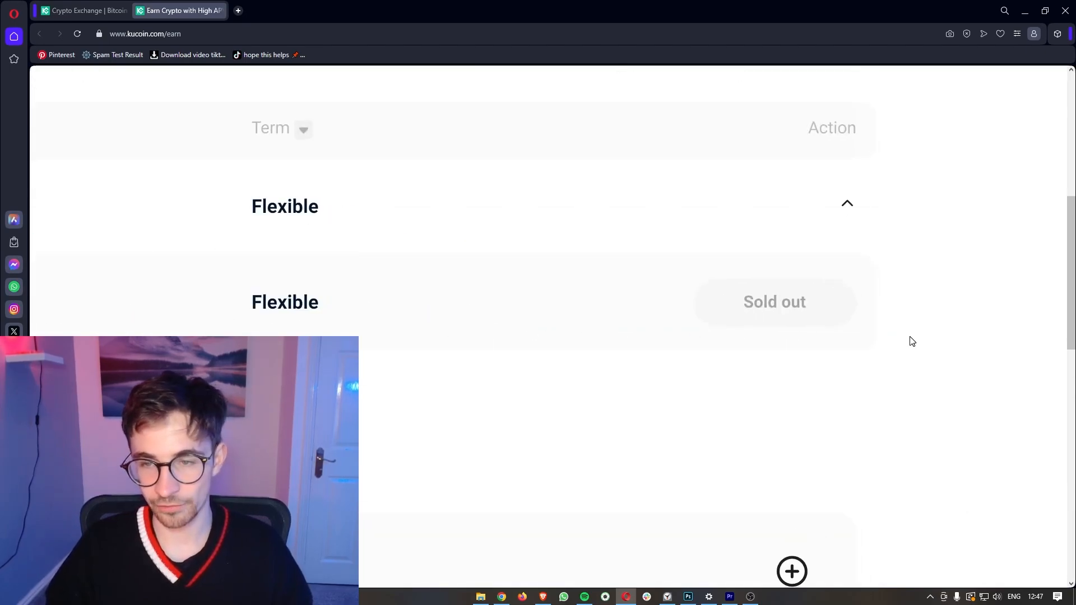
ctrl+scroll(793, 318, down, 3)
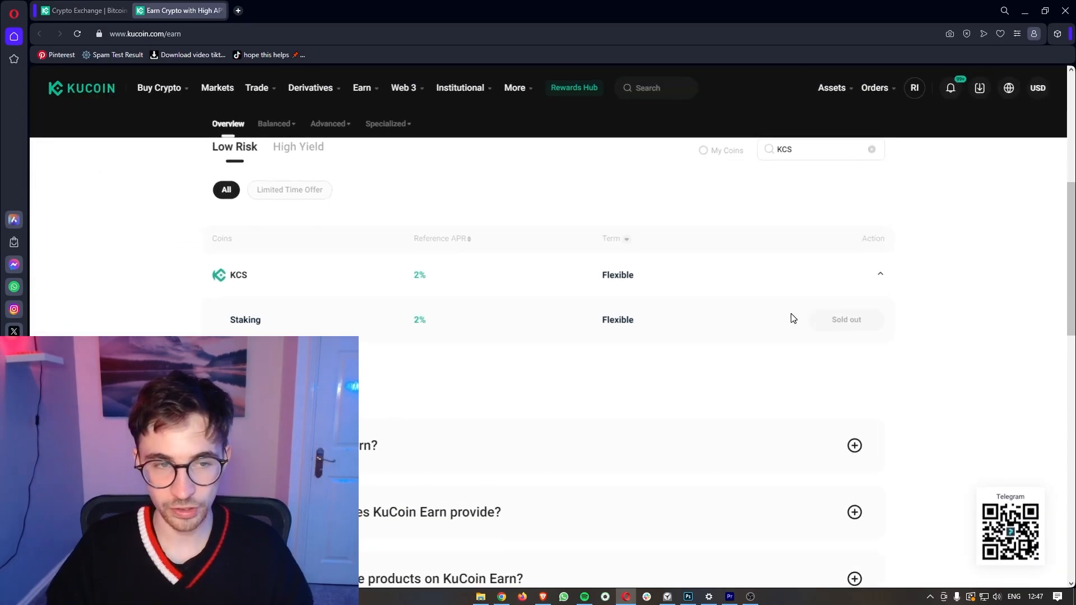
drag(224, 274, 264, 282)
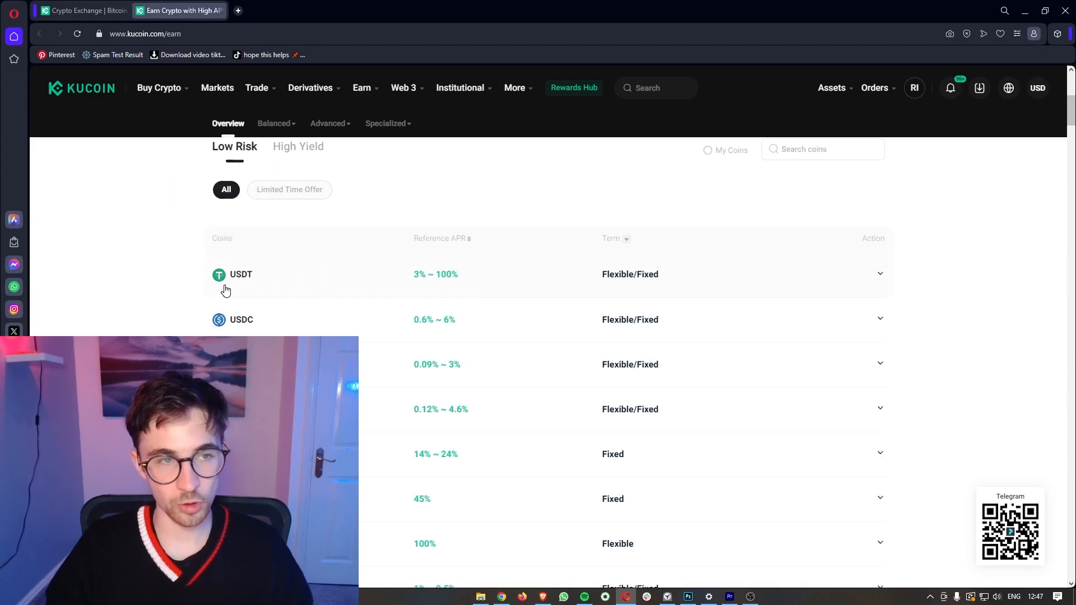
scroll(376, 213, up, 1)
scroll(645, 179, down, 1)
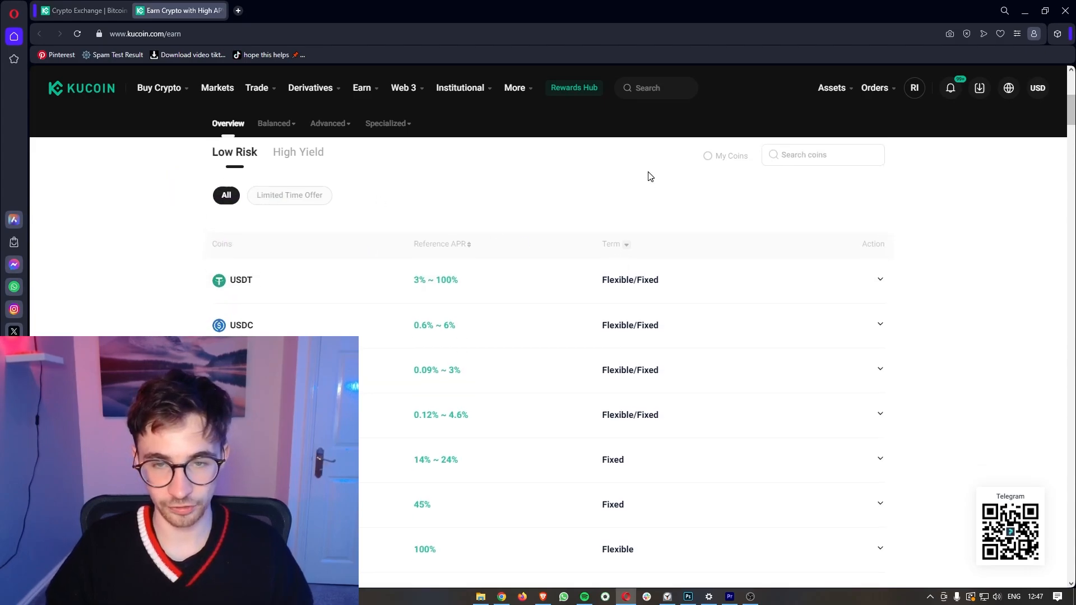
Step: Expand the USDT row and review its 7-day, 35-day and Flexible terms
click(636, 267)
scroll(662, 273, down, 1)
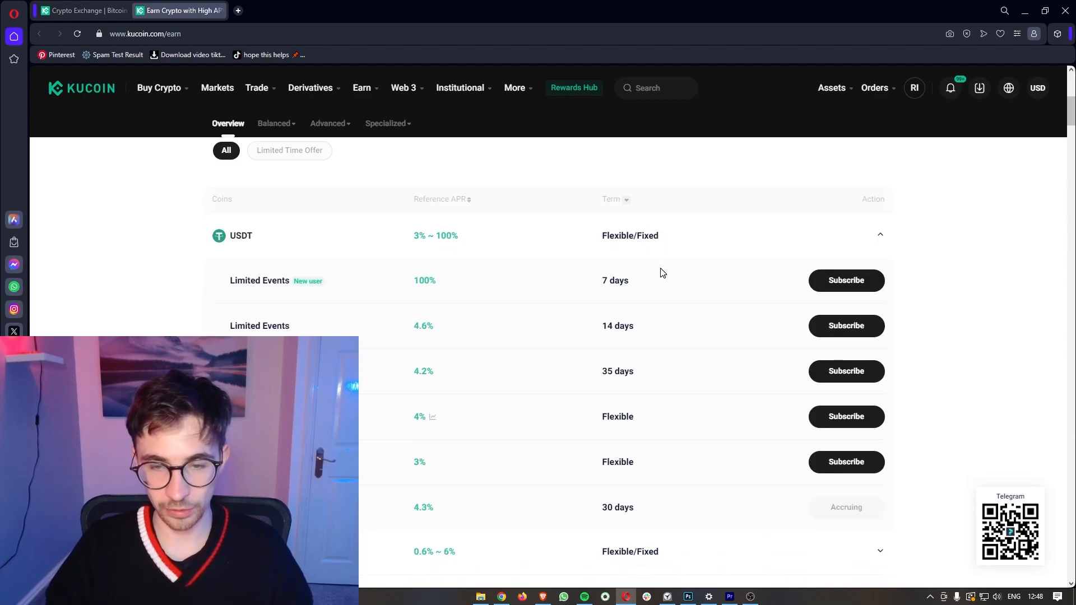
drag(597, 285, 626, 282)
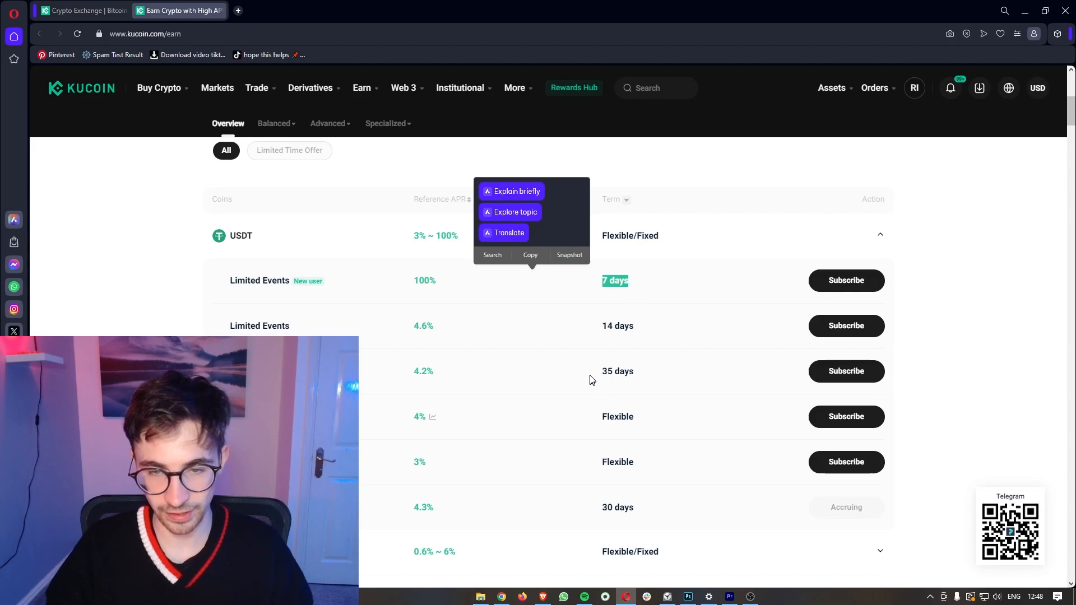
drag(592, 382, 643, 375)
drag(595, 421, 639, 422)
click(648, 425)
Step: Compare the USDT Flexible Savings, 7-day and 14-day offers
scroll(661, 381, down, 2)
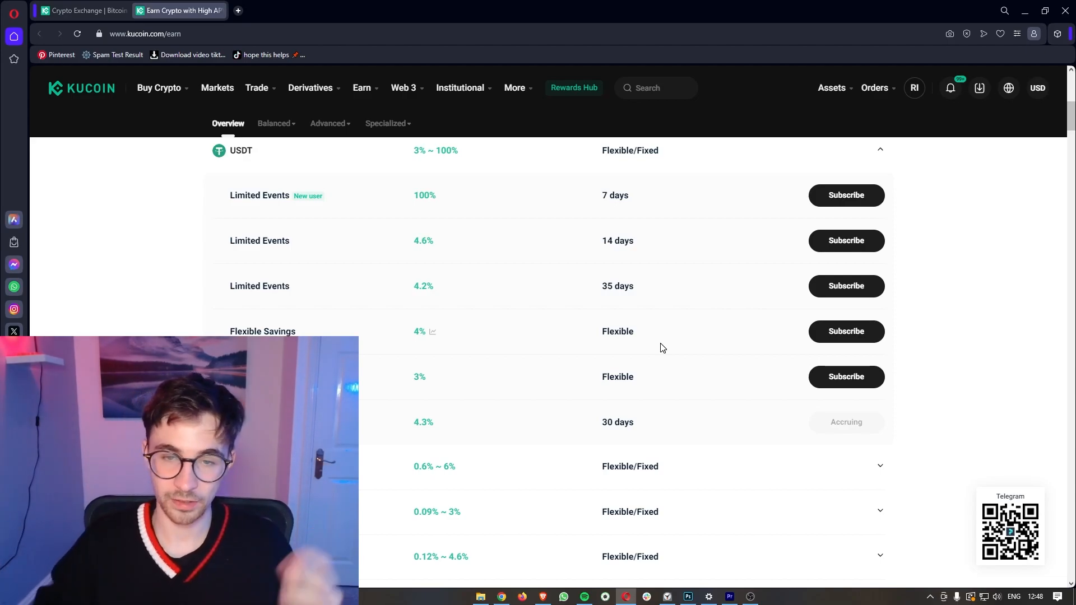
scroll(661, 344, up, 3)
drag(572, 315, 633, 327)
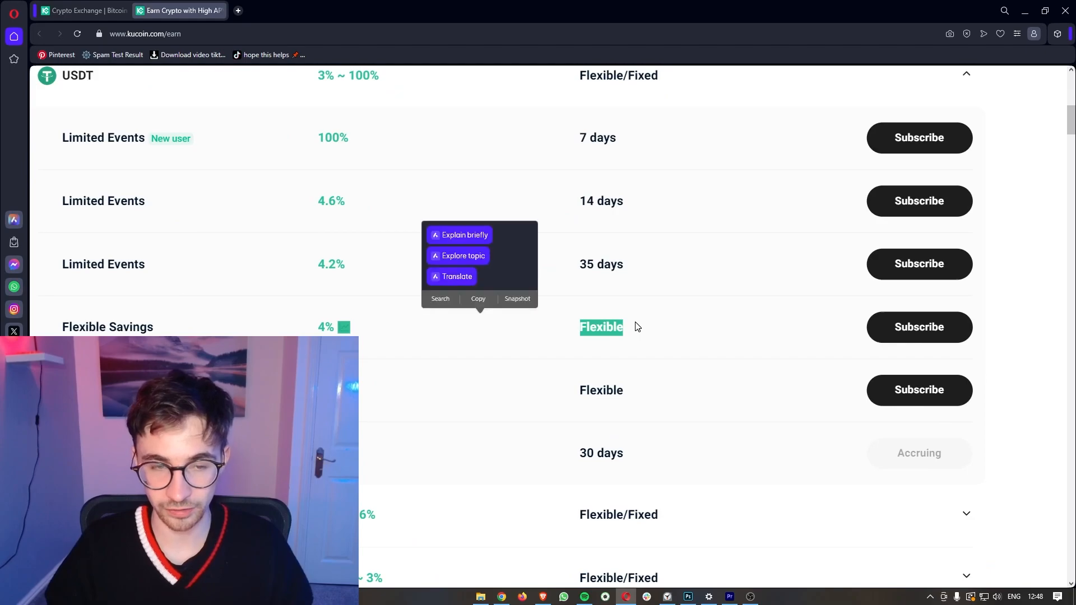
scroll(639, 330, down, 3)
click(637, 327)
scroll(636, 328, down, 1)
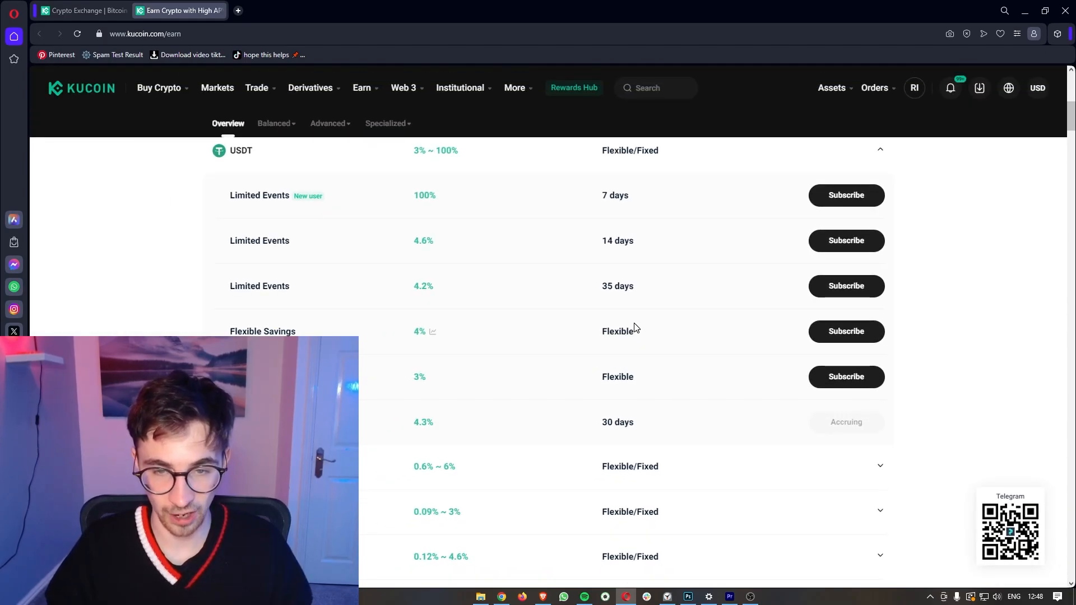
scroll(641, 333, up, 1)
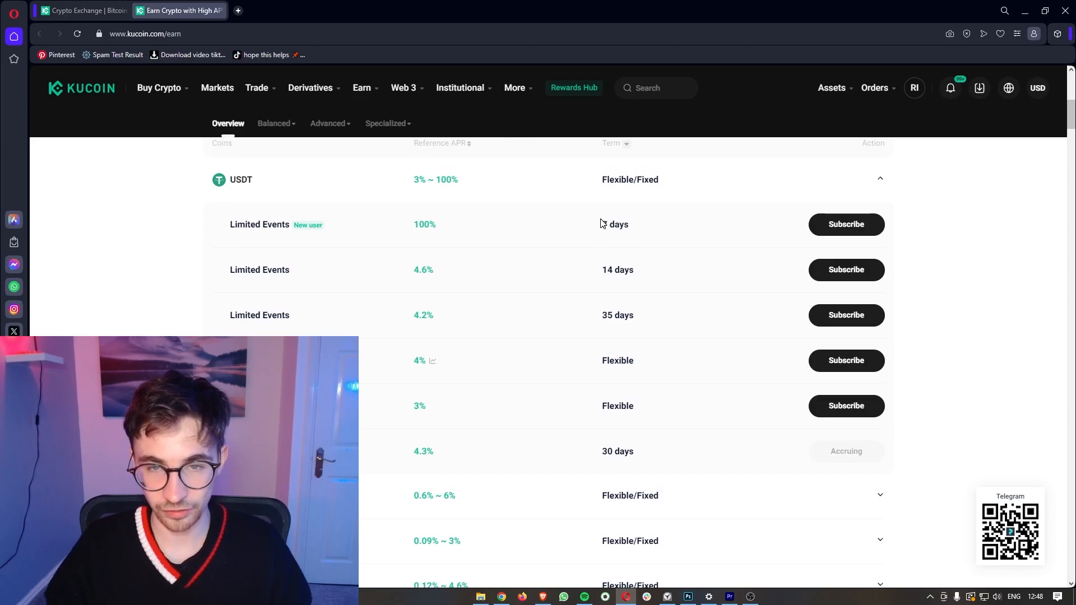
drag(603, 224, 628, 225)
click(623, 219)
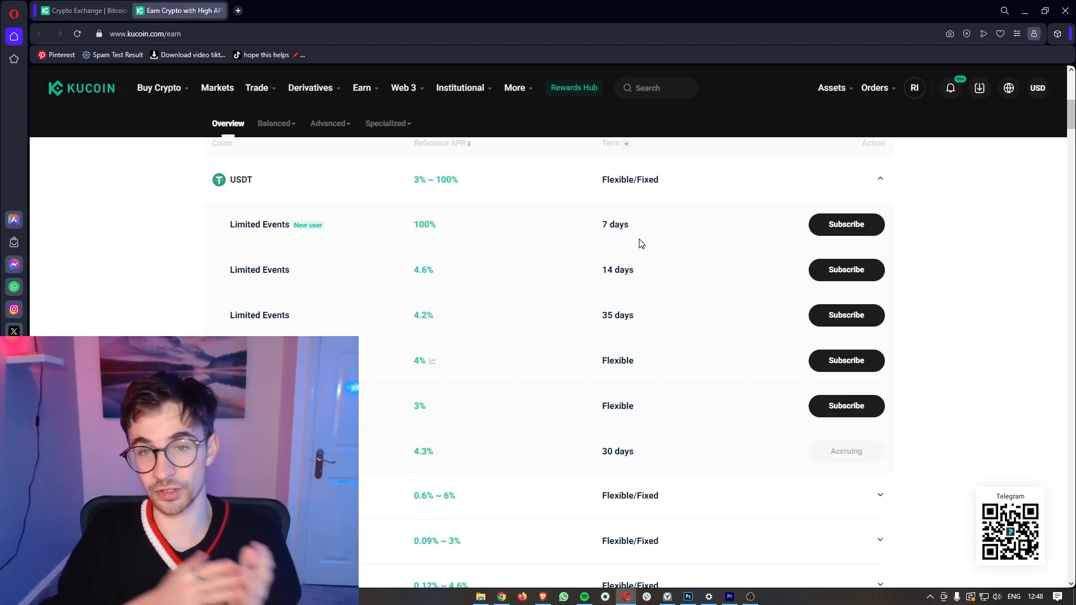
drag(641, 274, 601, 272)
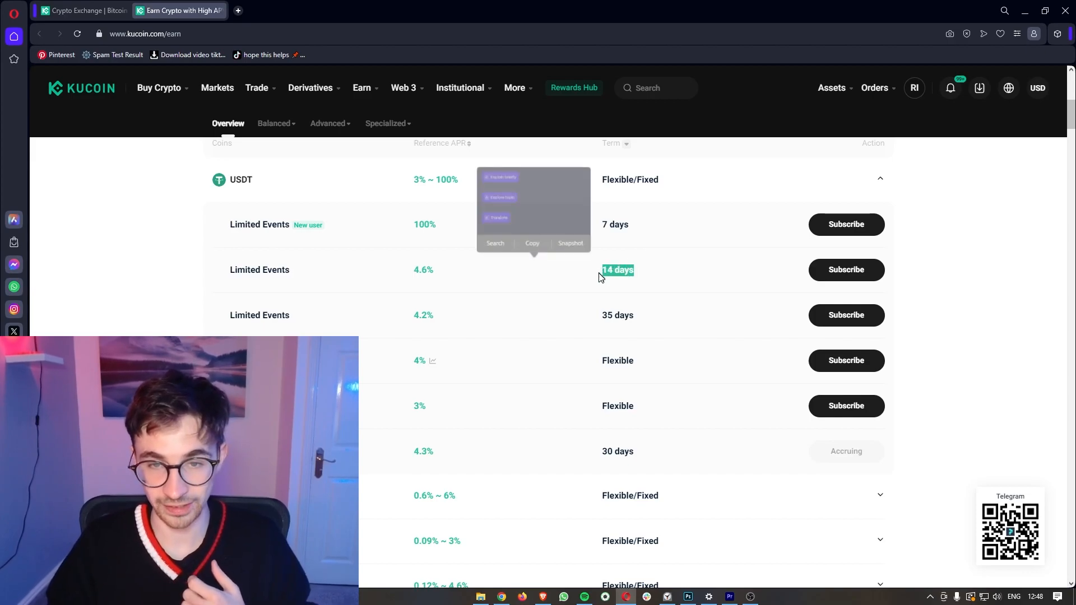
click(618, 261)
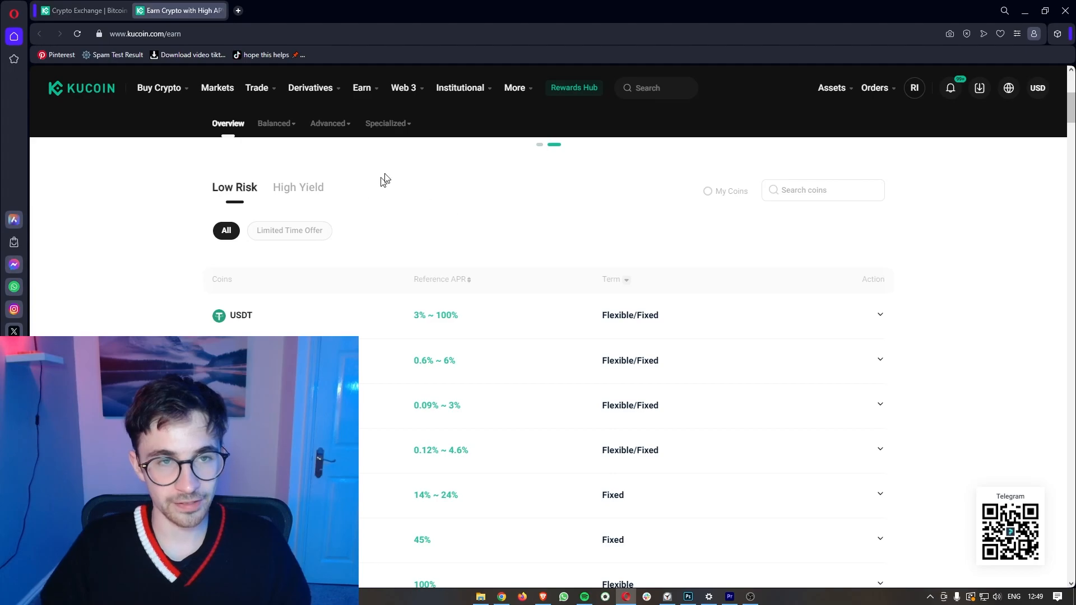
mouse_move(370, 93)
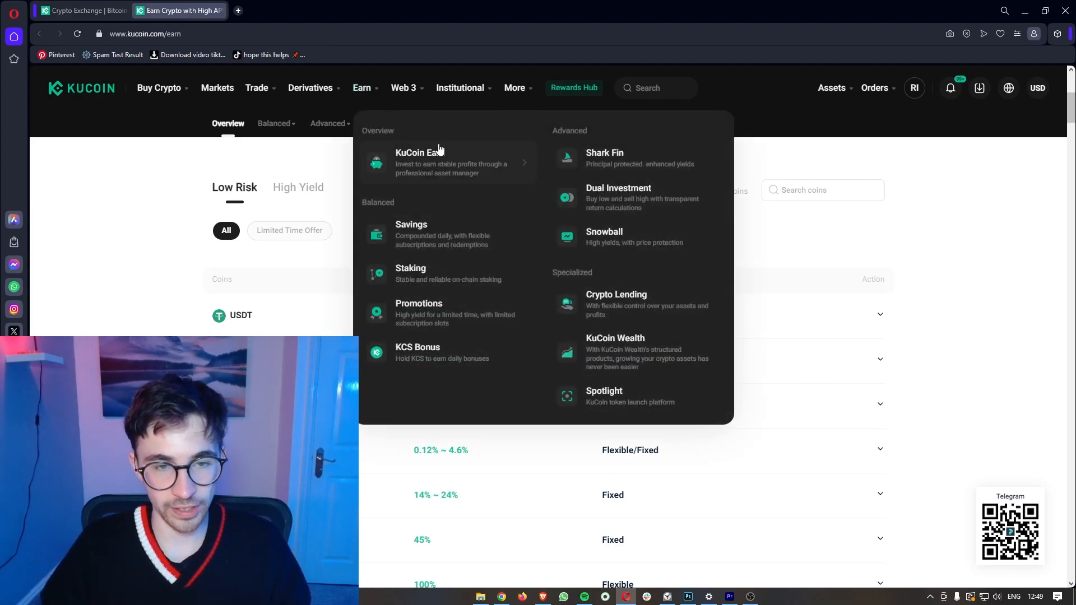
Step: Open the Crypto Lending page and look over the BOND Flexible offer in the Offers list
click(615, 301)
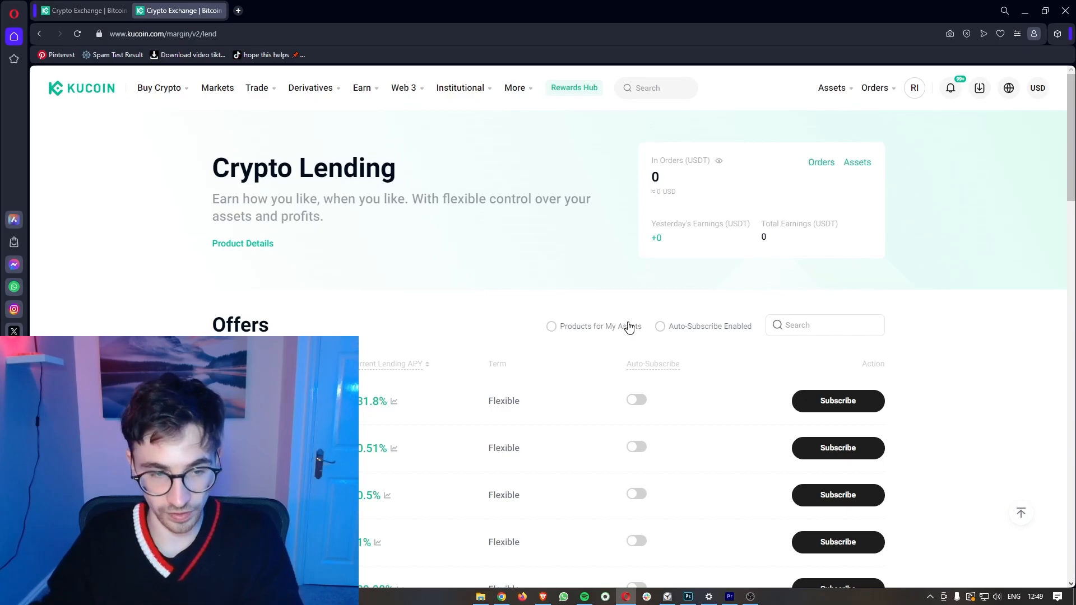
scroll(629, 327, down, 1)
scroll(533, 274, down, 3)
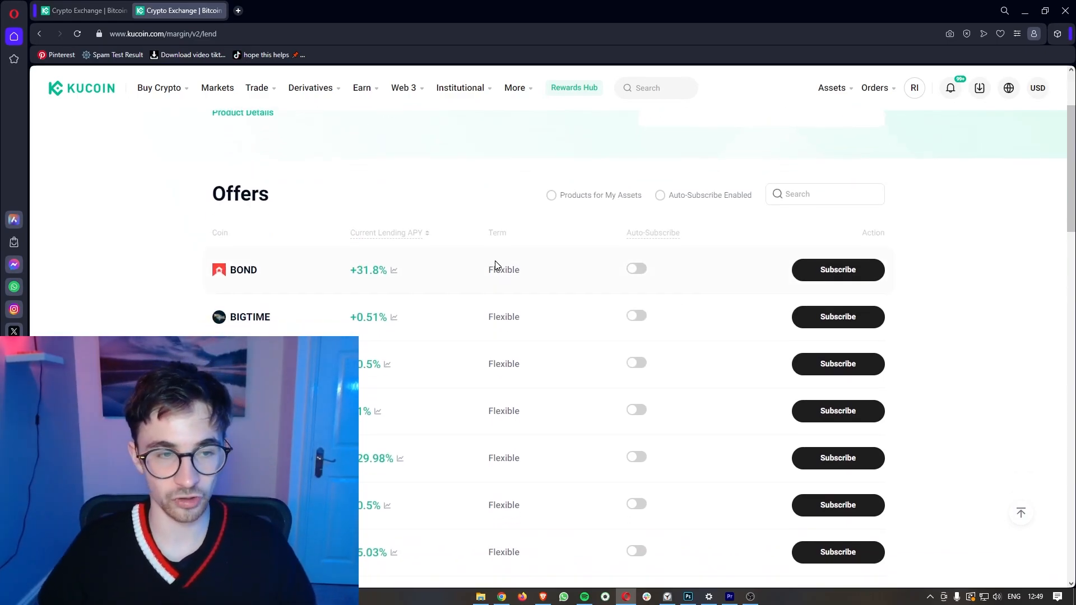
drag(230, 270, 264, 271)
drag(344, 268, 365, 254)
click(365, 255)
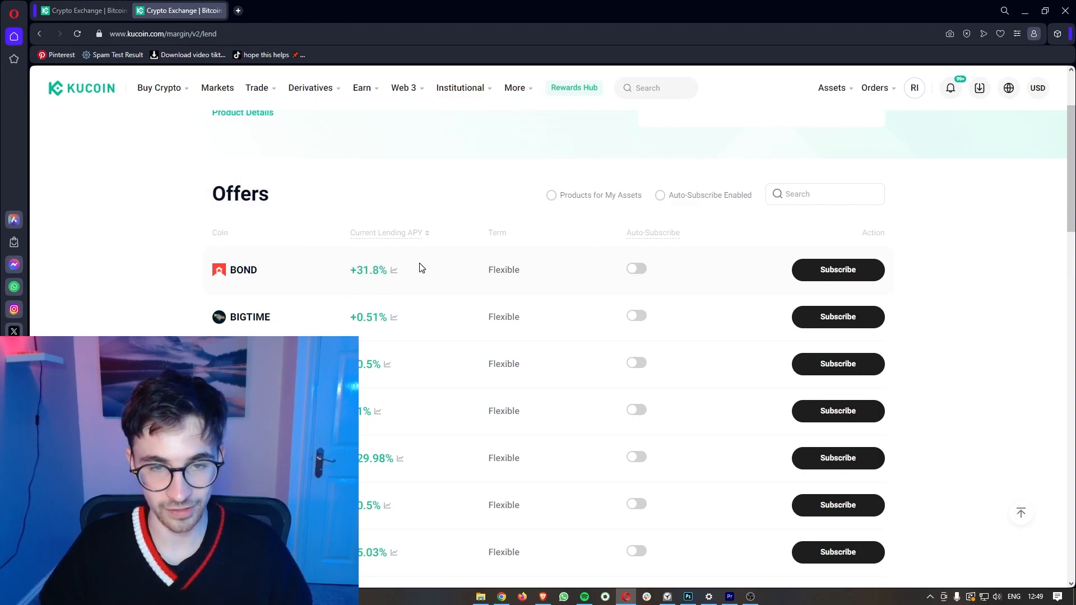
drag(483, 268, 524, 270)
click(536, 236)
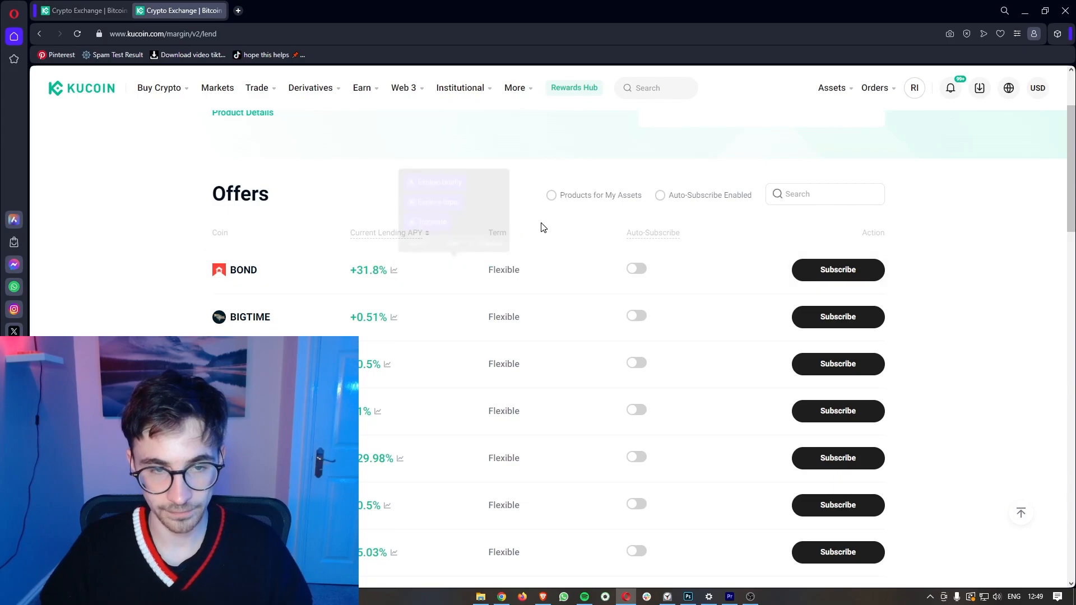
Step: Tick 'Products for My Assets' so the Offers list shows no records
scroll(532, 248, down, 1)
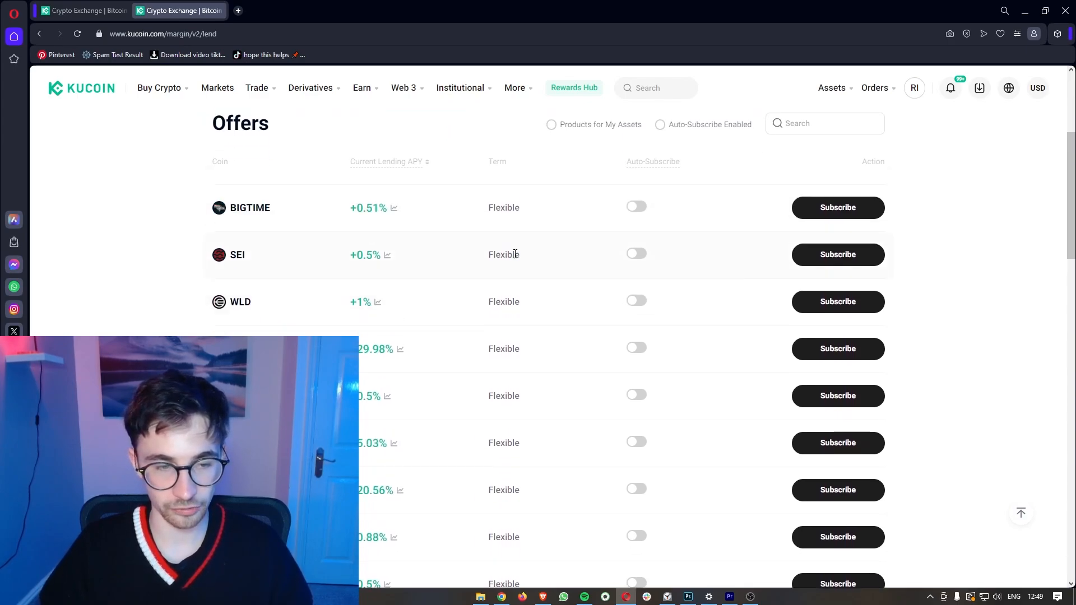
scroll(516, 258, up, 1)
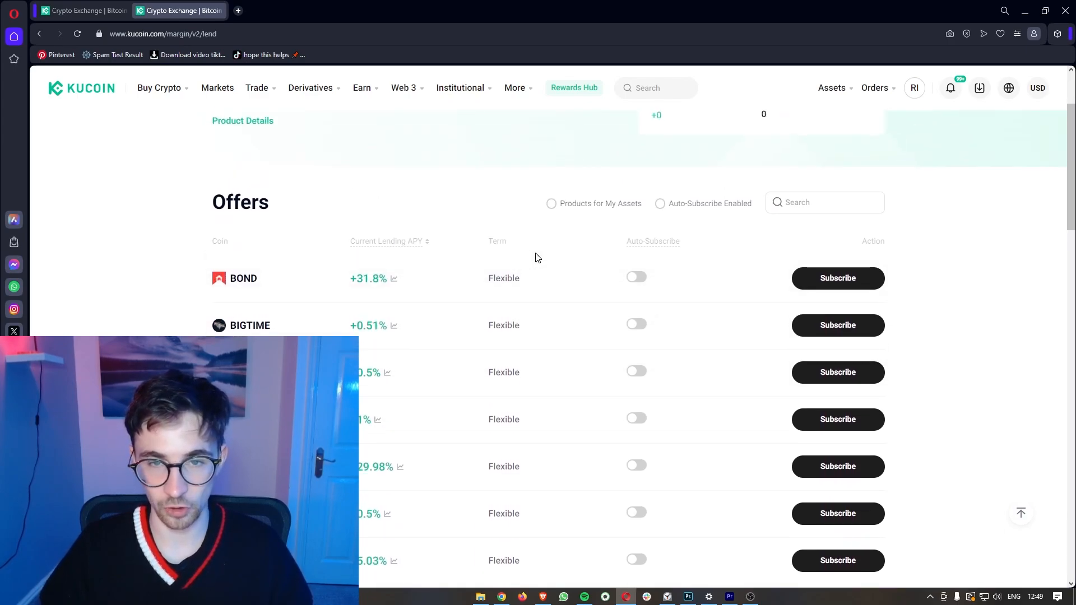
click(608, 207)
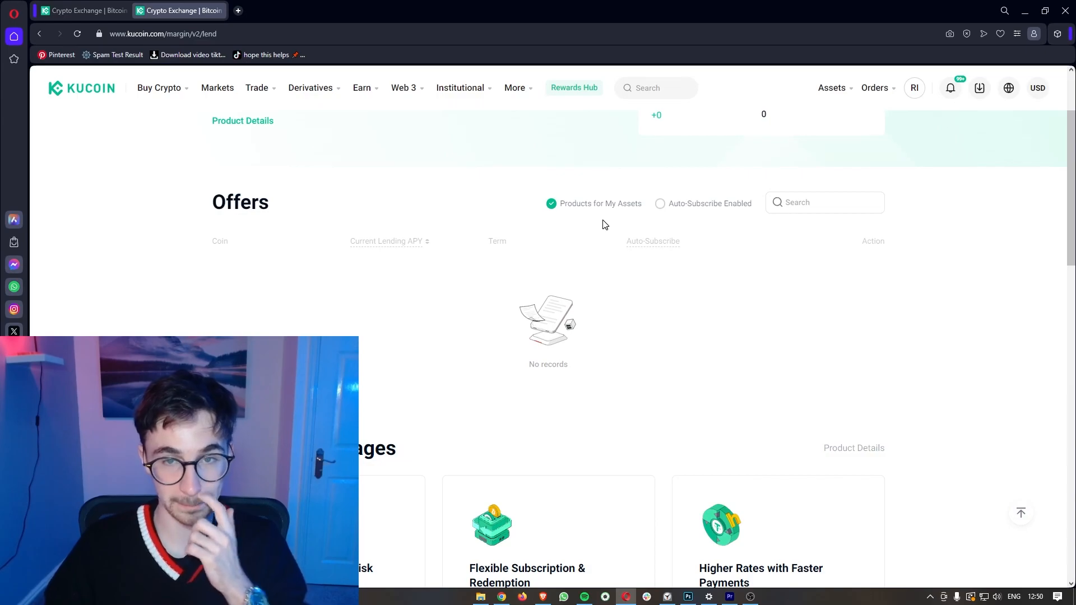
Step: Untick 'Products for My Assets' and search the offers for usdt
click(591, 209)
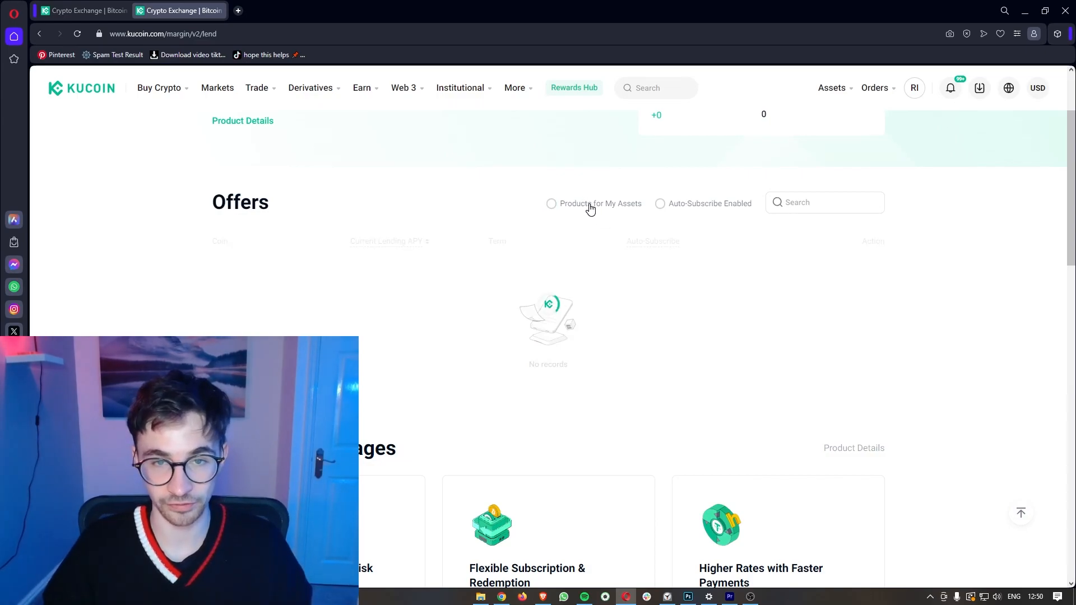
click(793, 207)
text(usdt)
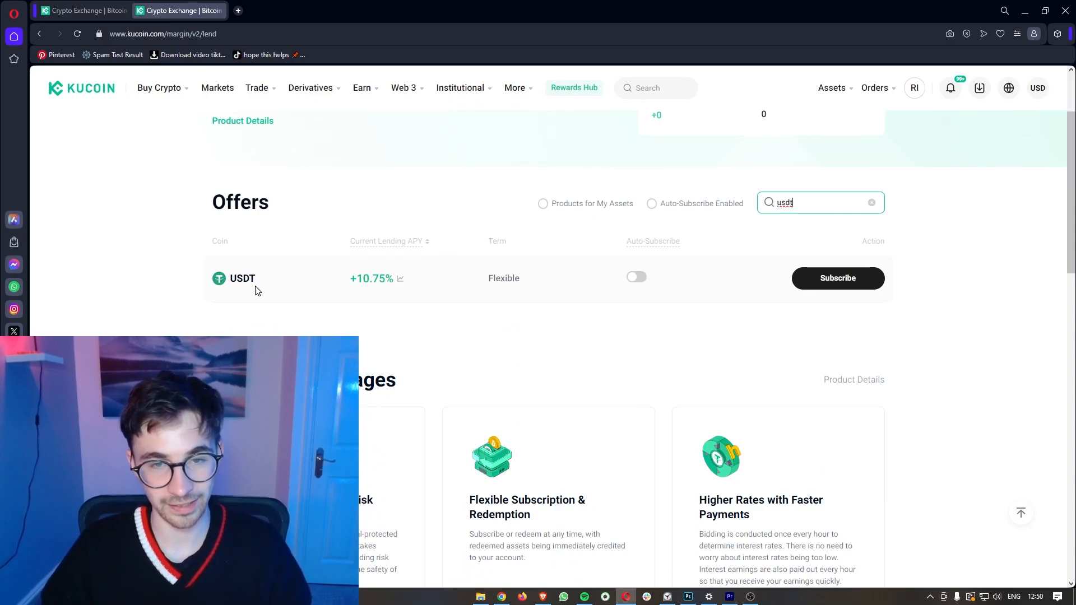
click(871, 203)
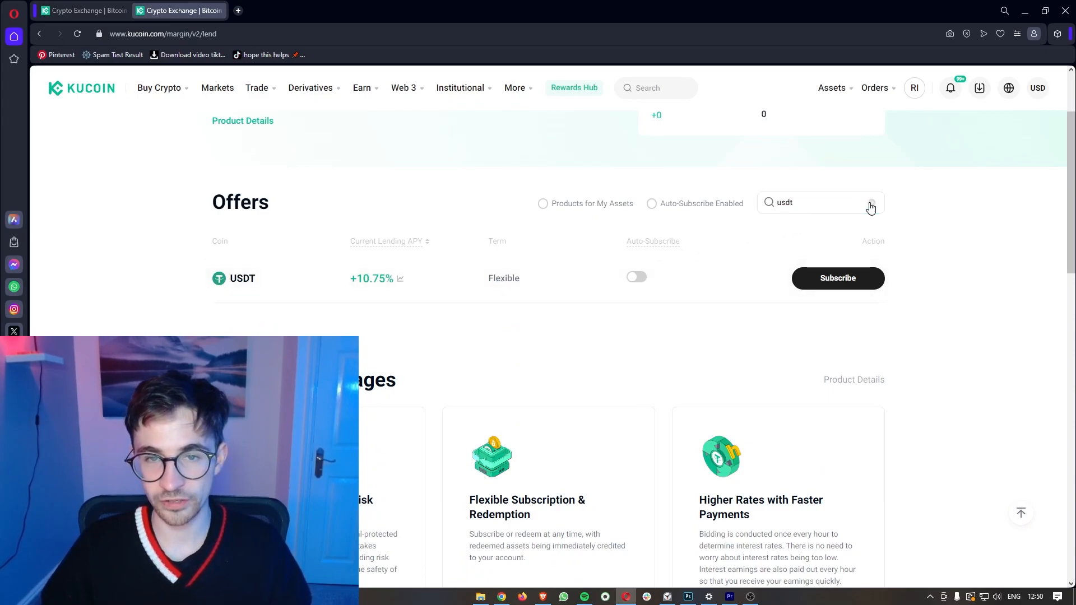
click(590, 209)
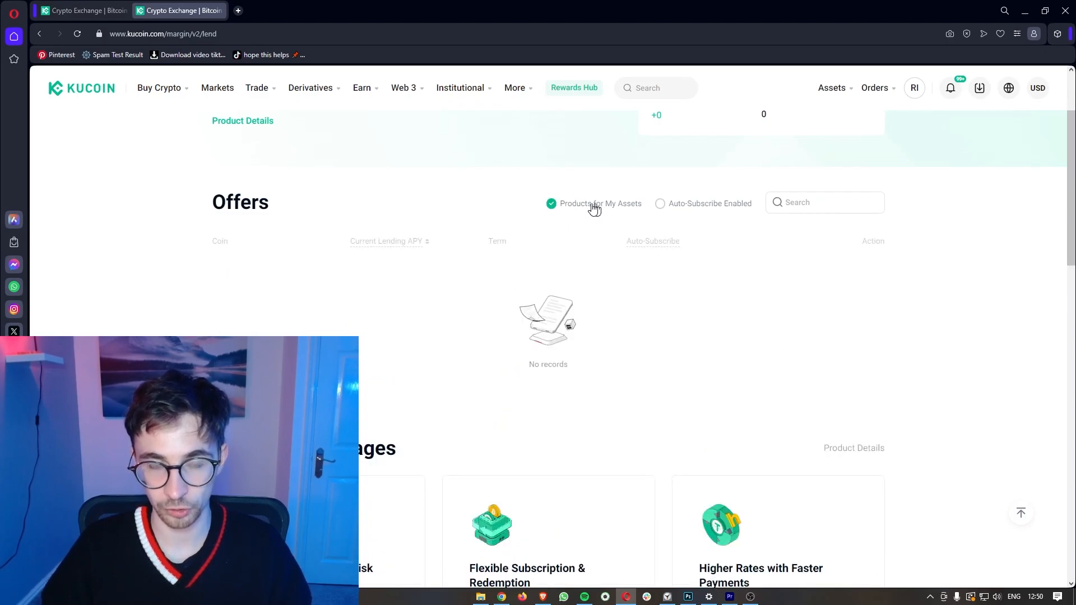
click(631, 209)
click(805, 203)
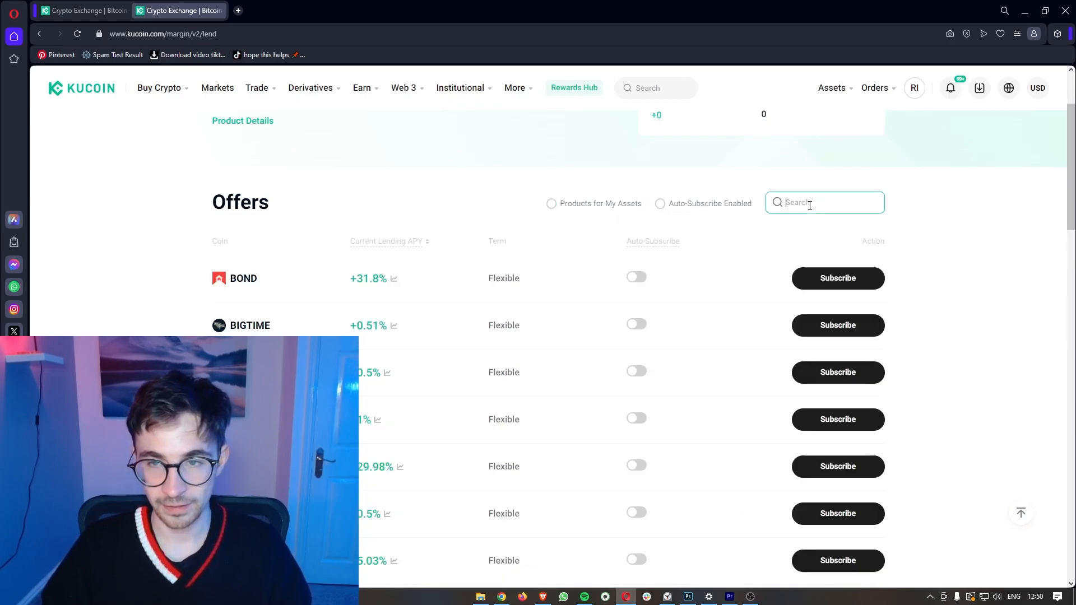
text(usdt)
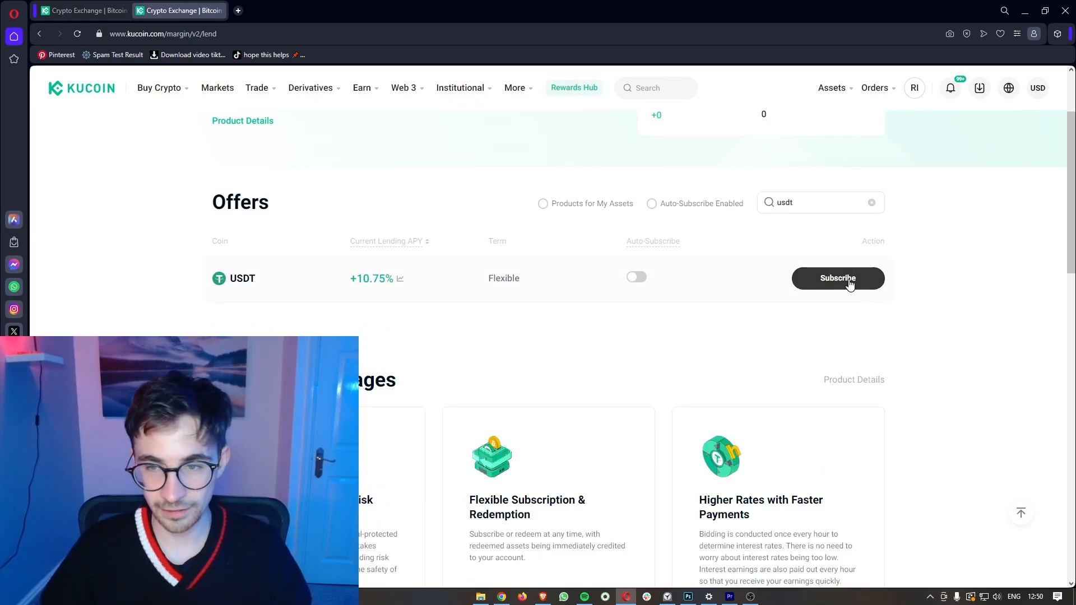
Step: Preview the USDT subscription form, close it and search usdt again
click(829, 285)
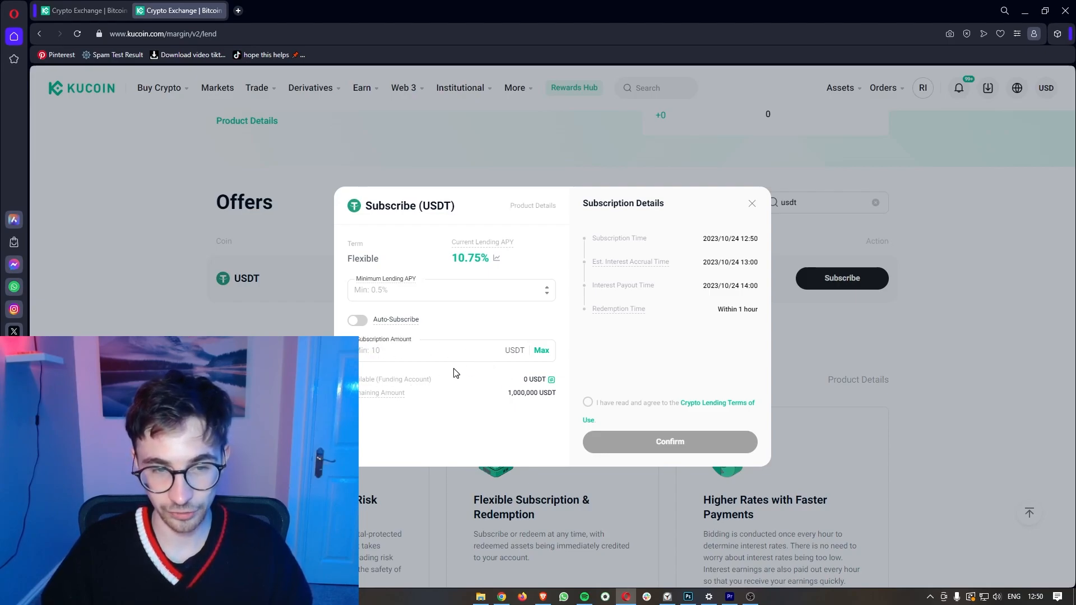
click(751, 204)
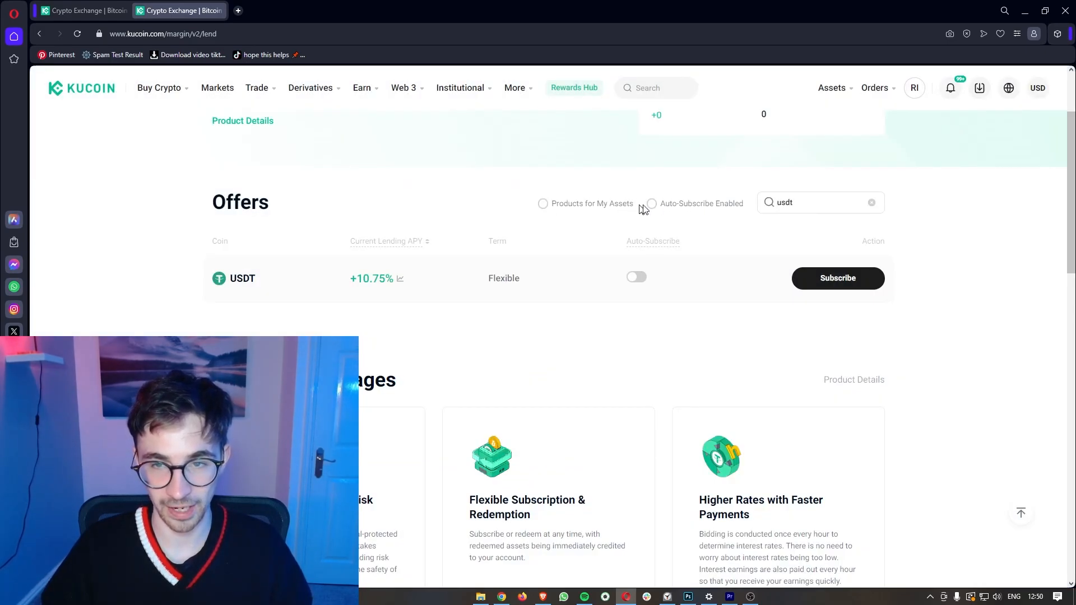
click(872, 202)
click(810, 196)
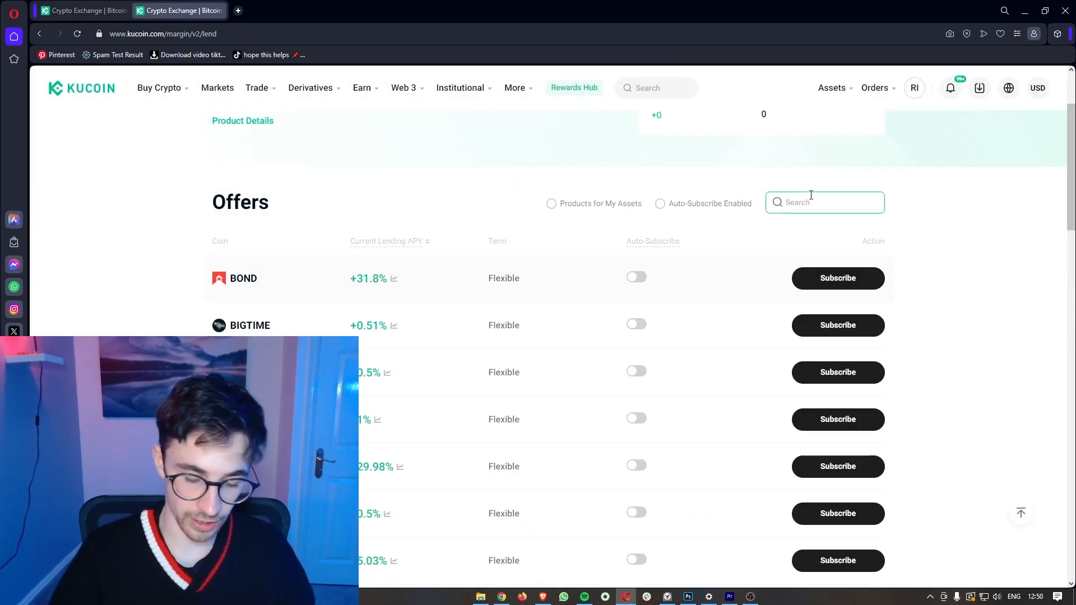
text(usdt)
Step: Note the USDT offer's Flexible term and +10.75% APY
click(565, 338)
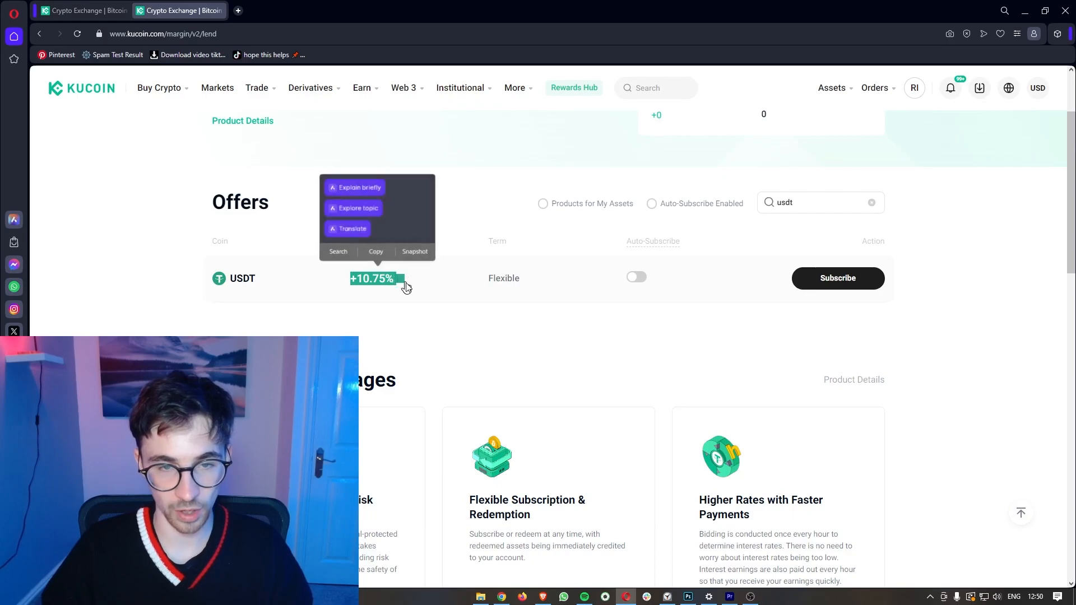
click(454, 330)
drag(488, 278, 526, 283)
click(569, 327)
Step: Subscribe to USDT lending with 10.75 pasted as the Minimum Lending APY
click(839, 283)
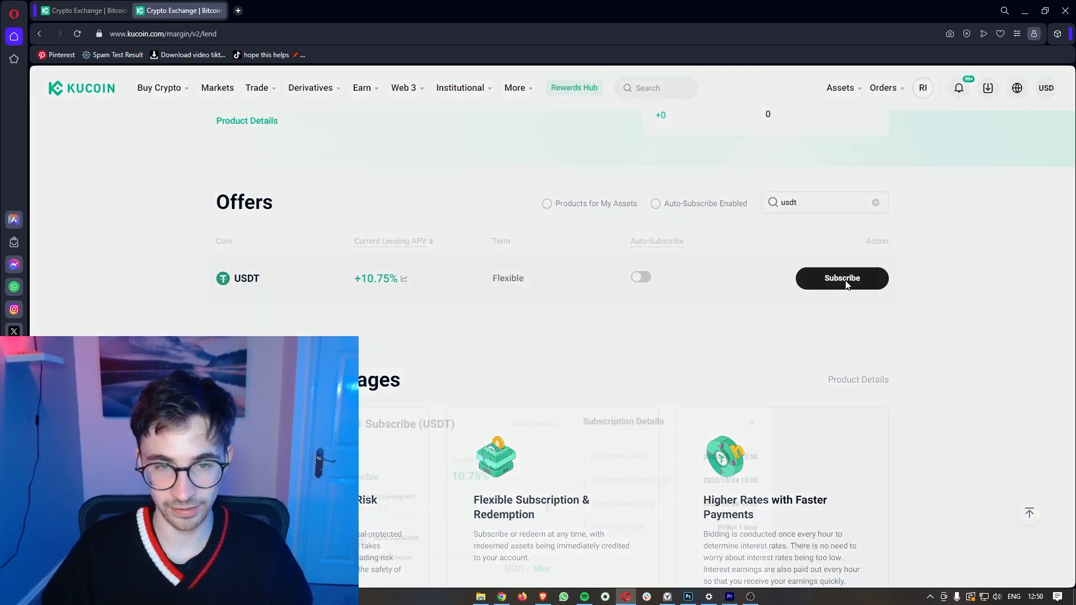
click(351, 287)
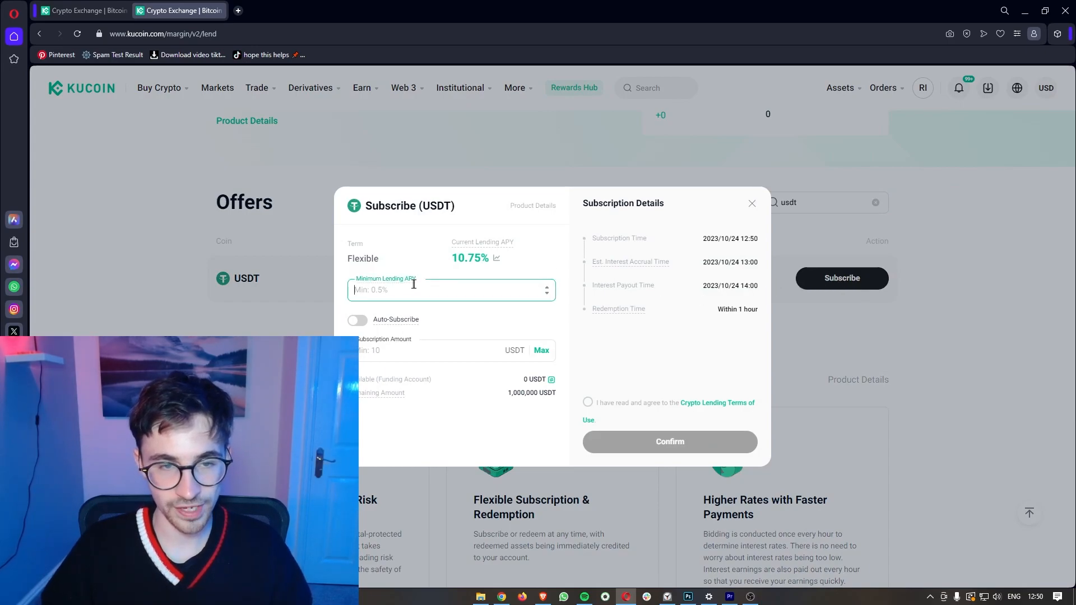
double_click(468, 258)
key(ctrl+c)
click(421, 291)
key(ctrl+v)
click(570, 315)
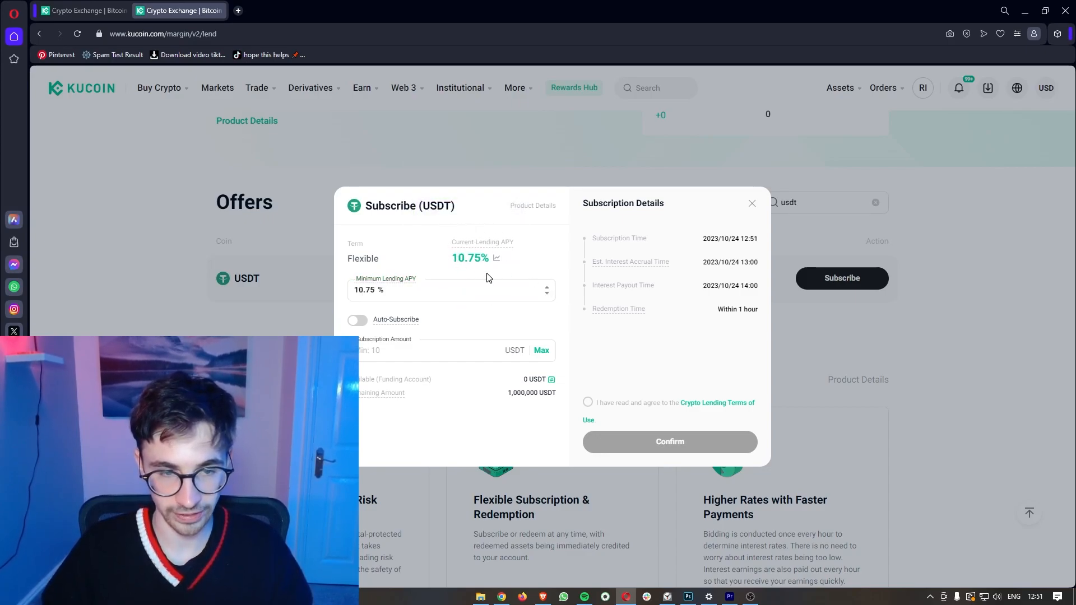
Step: Enter a 100 USDT subscription amount and switch Auto-Subscribe on
click(393, 355)
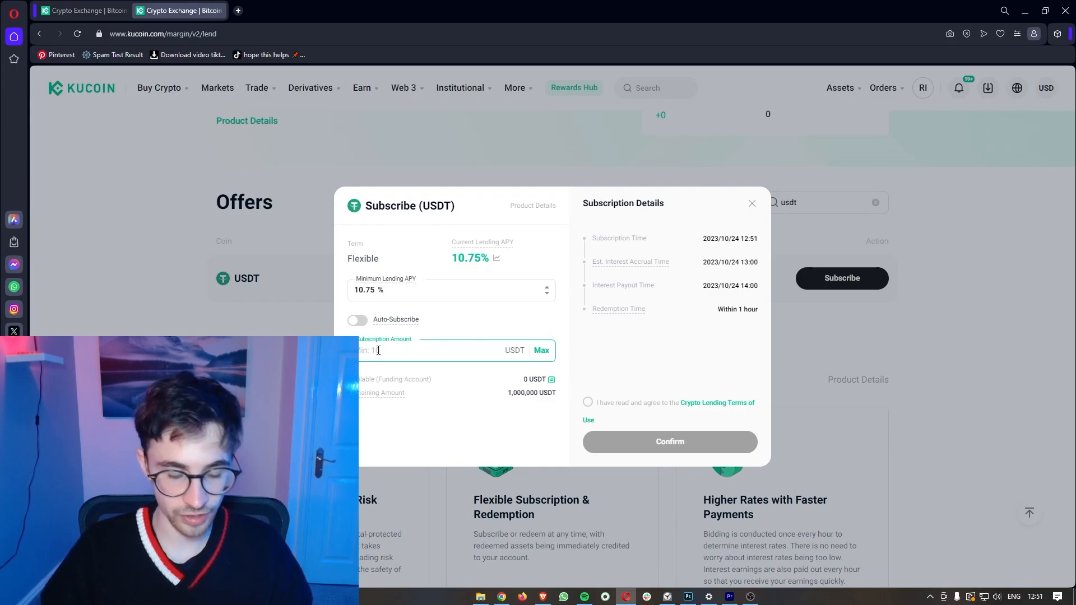
text(100)
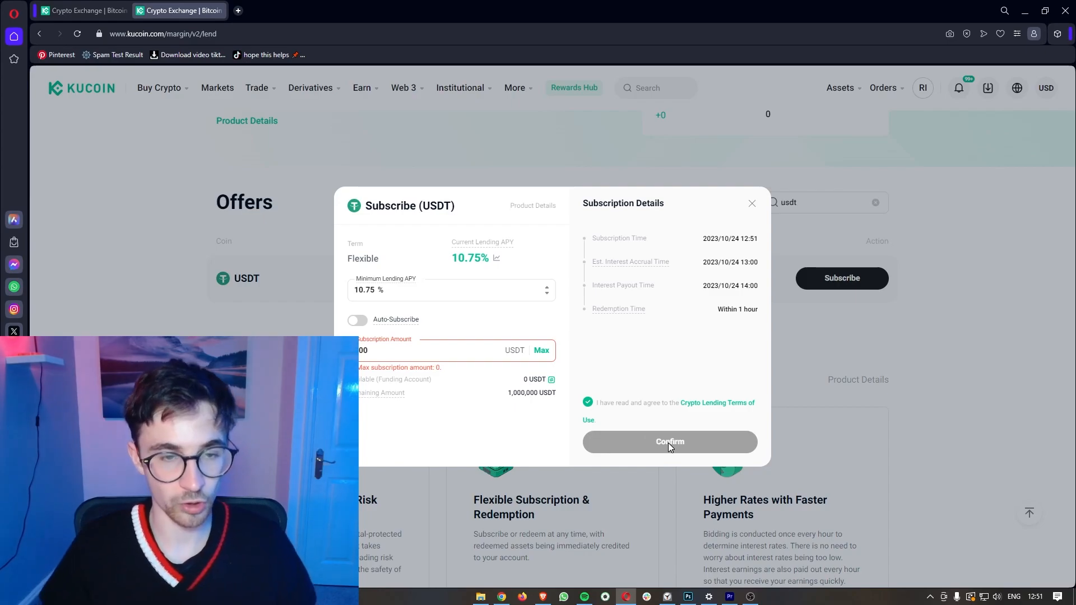
scroll(451, 362, up, 3)
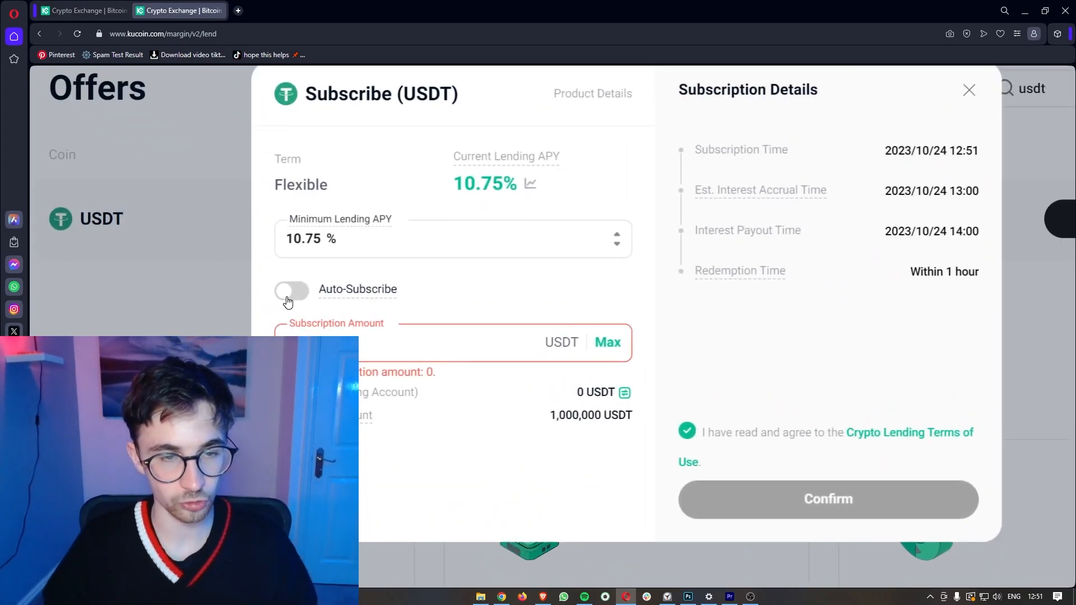
click(287, 291)
scroll(449, 284, down, 3)
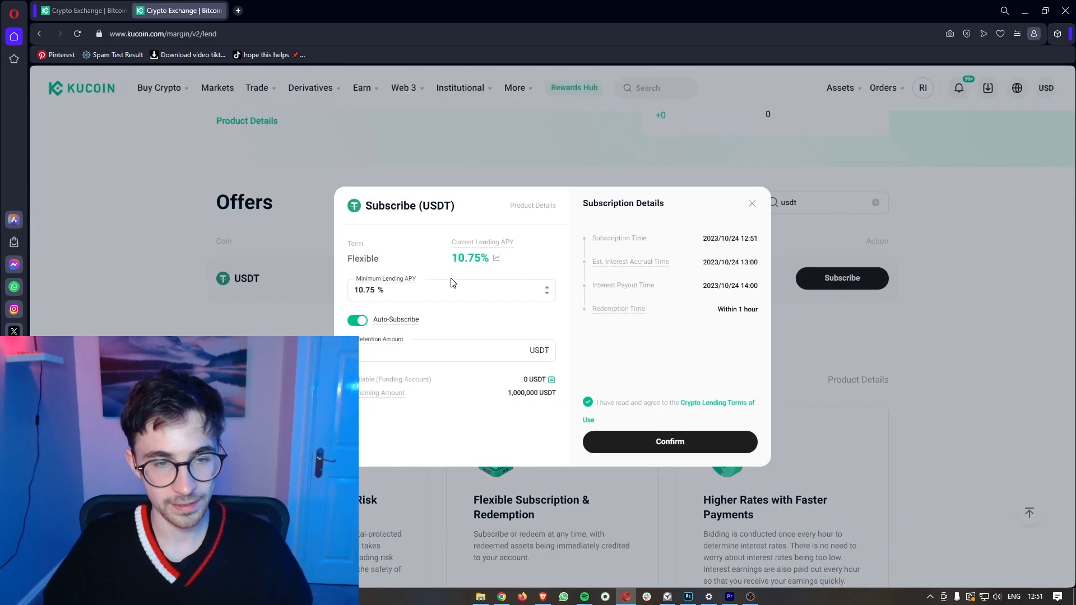
click(356, 320)
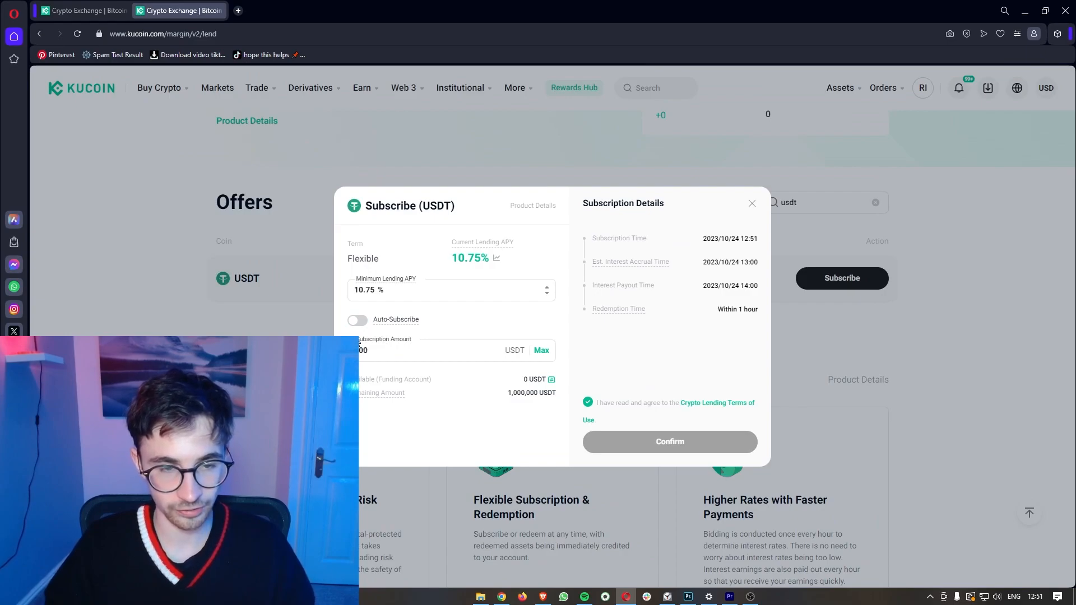
click(359, 321)
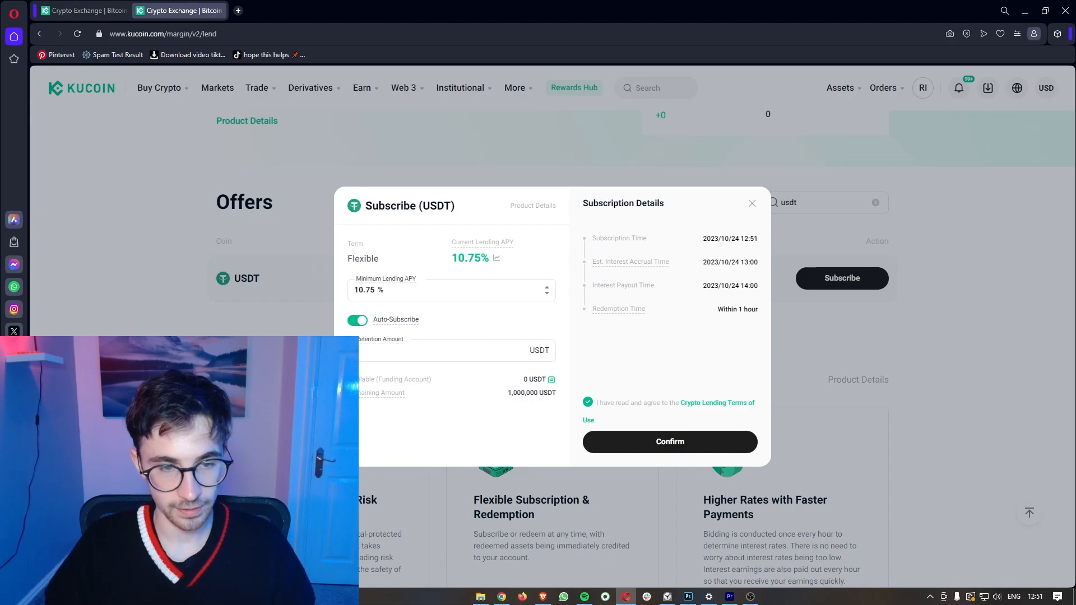
Step: Clear the 0 Retention Amount and confirm the USDT lending subscription
click(365, 356)
click(477, 422)
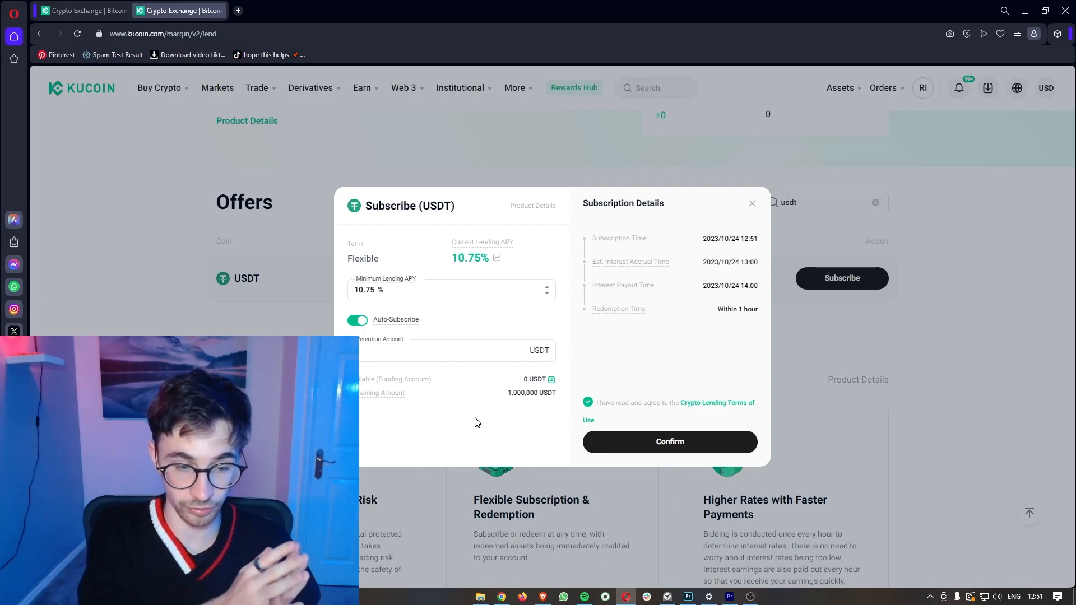
click(443, 357)
key(BackSpace)
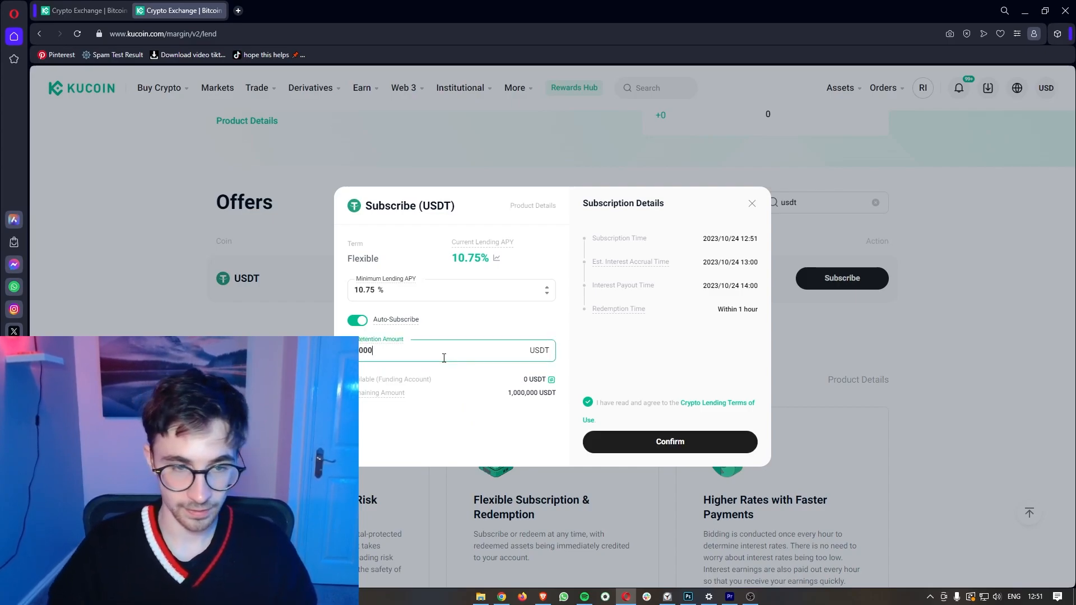
click(449, 407)
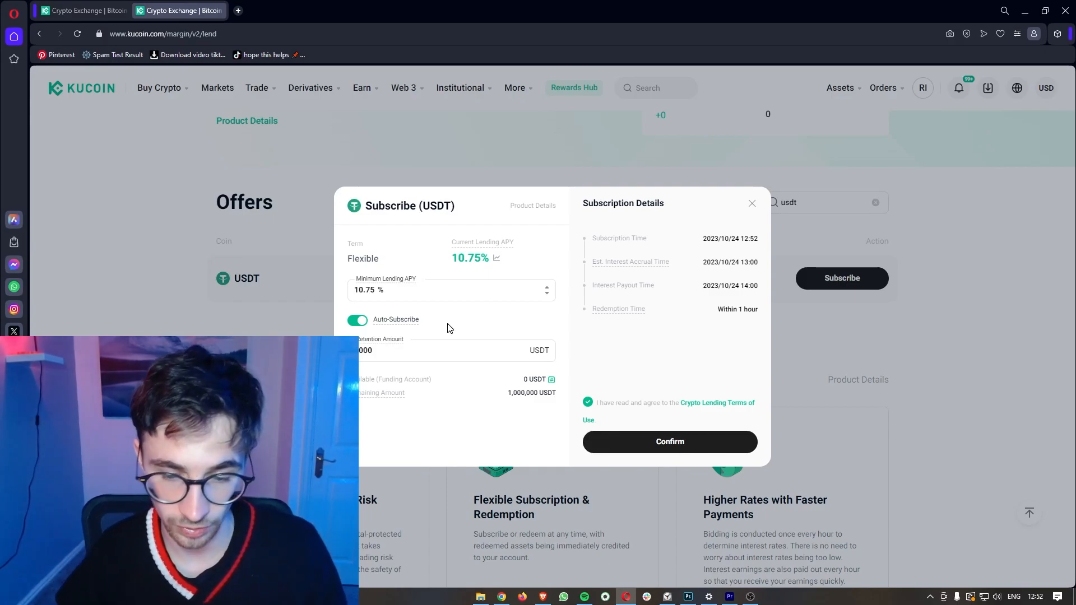
click(655, 444)
mouse_move(368, 96)
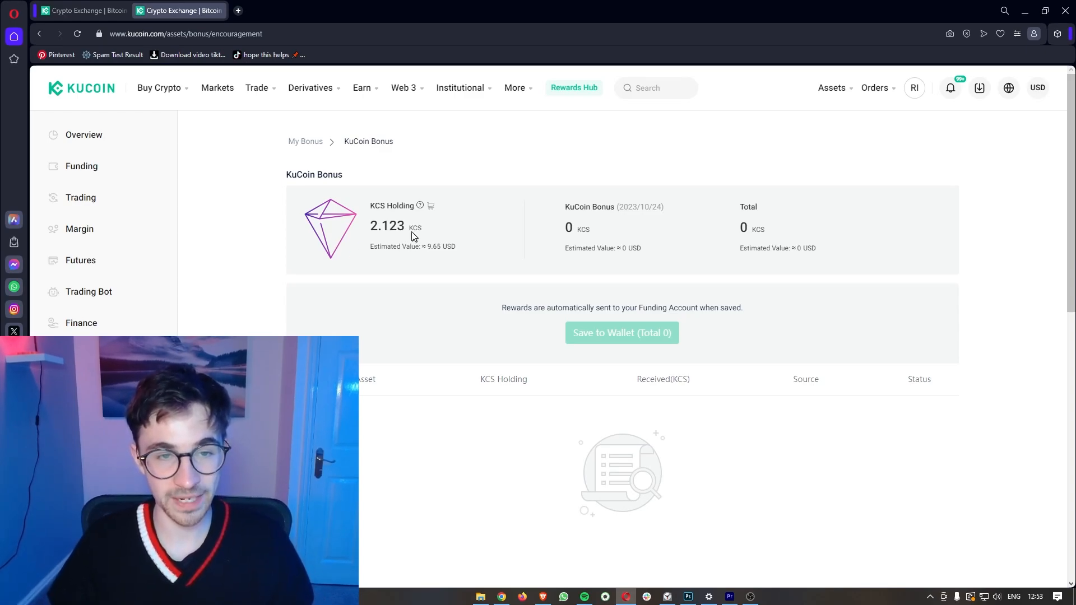
Step: Highlight the 2.123 KCS holding on the Bonus page, then return to the kucoin.com homepage
drag(389, 226, 406, 225)
click(445, 234)
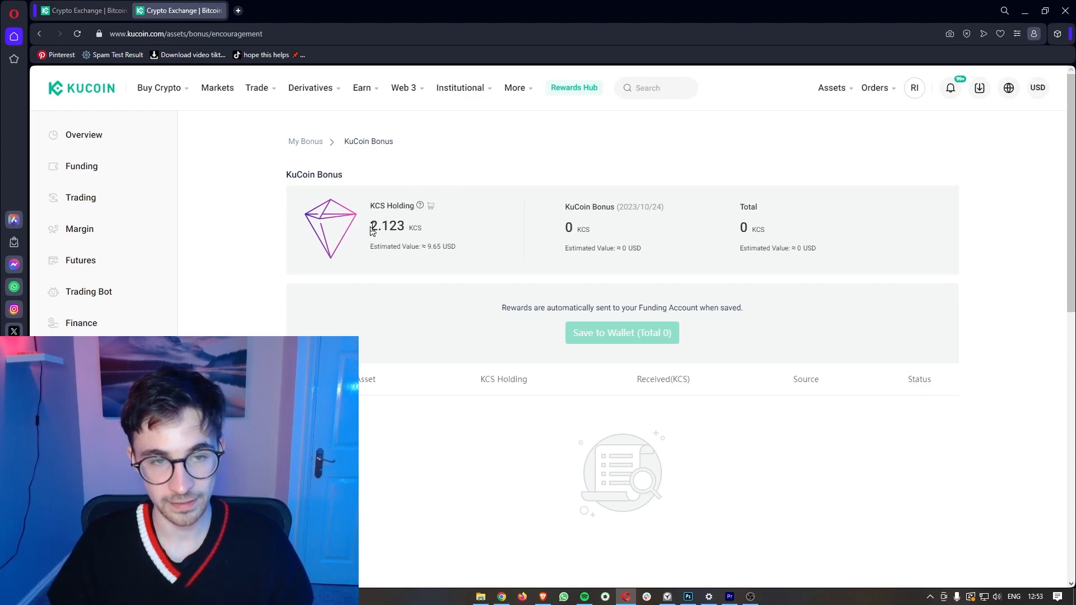
drag(401, 227, 406, 227)
scroll(393, 228, up, 5)
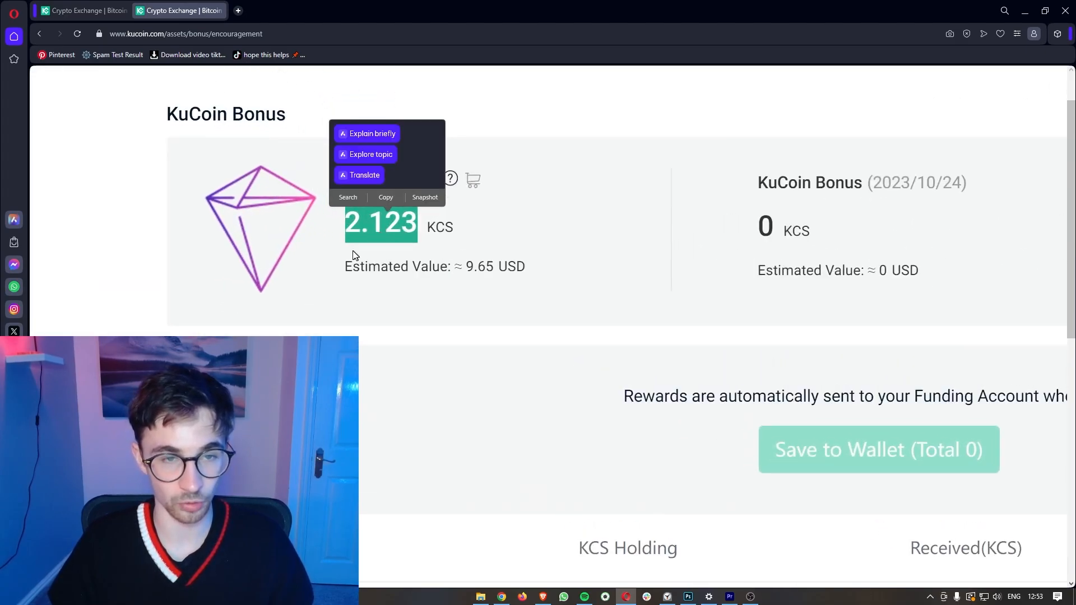
click(358, 242)
scroll(359, 244, down, 5)
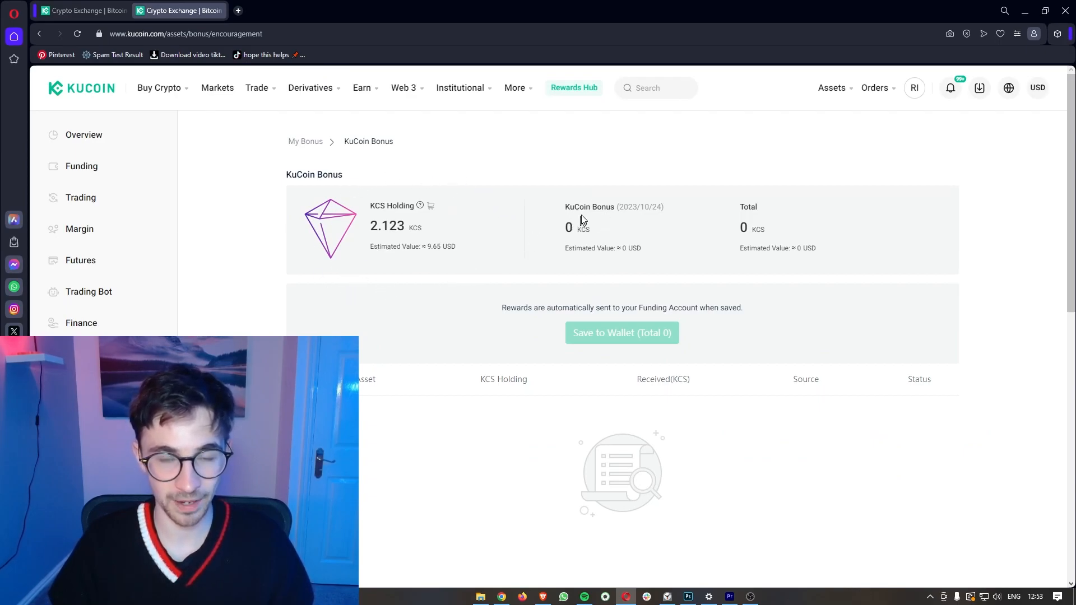
drag(361, 234, 429, 234)
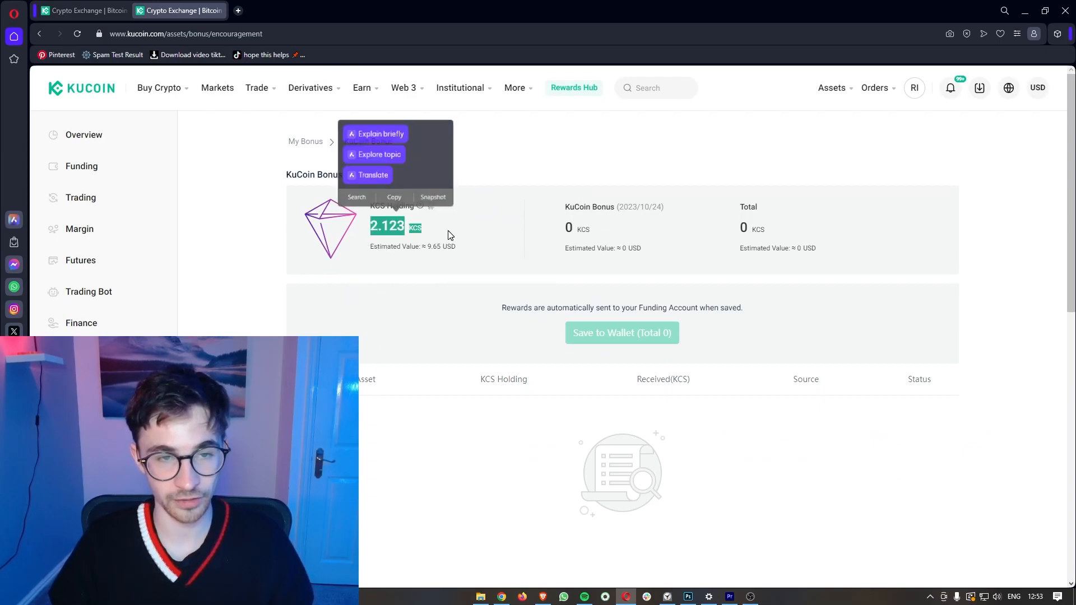
click(443, 236)
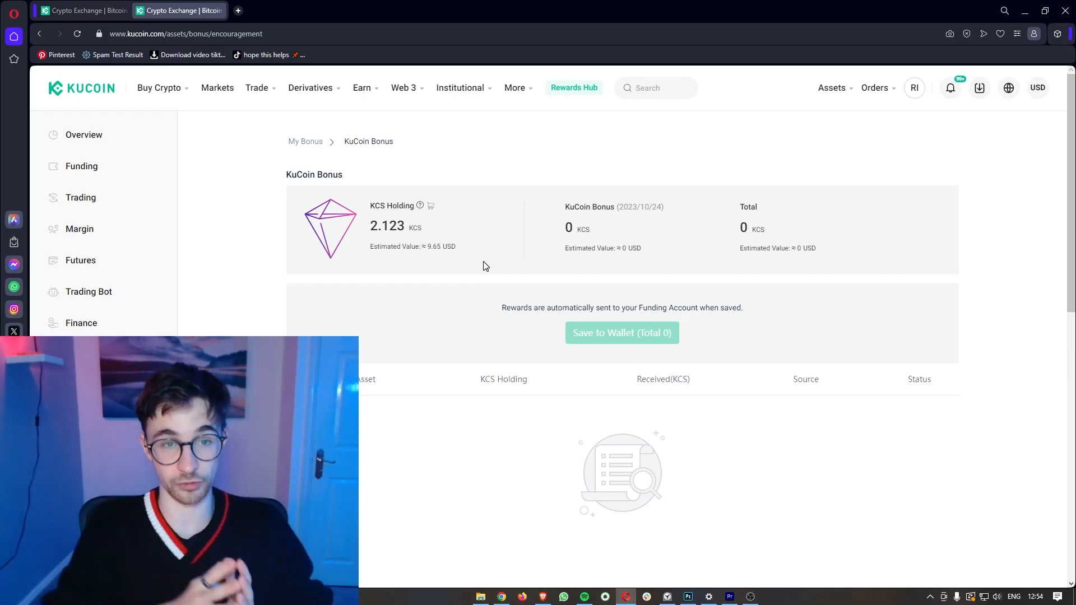
key(alt+Left)
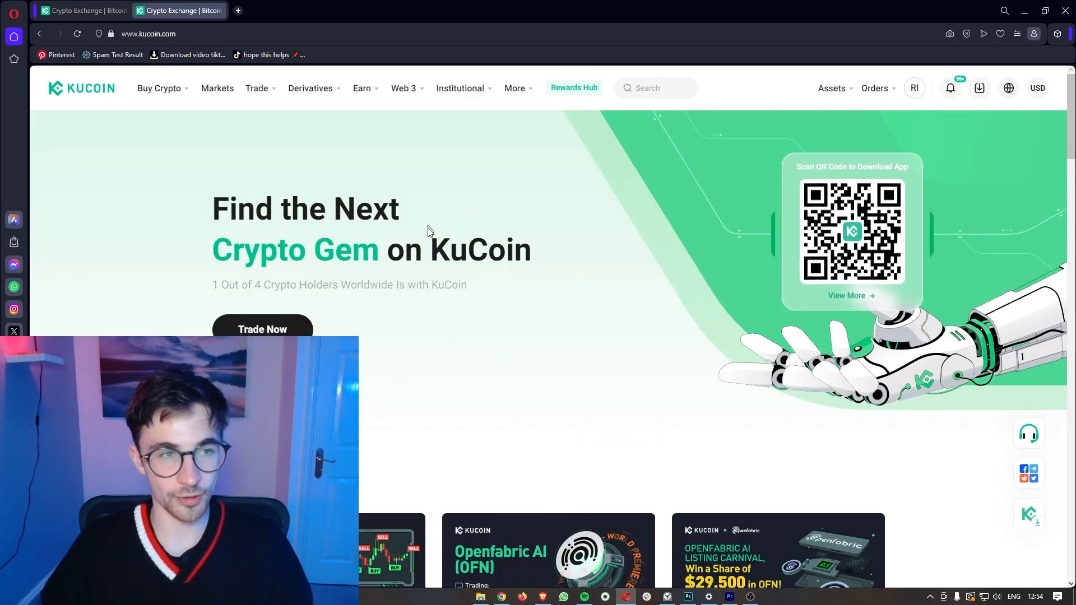
Step: Open Trading Bot, view the Spot Grid and Futures Grid bots, and end on BTC/USDT Martingale
mouse_move(260, 97)
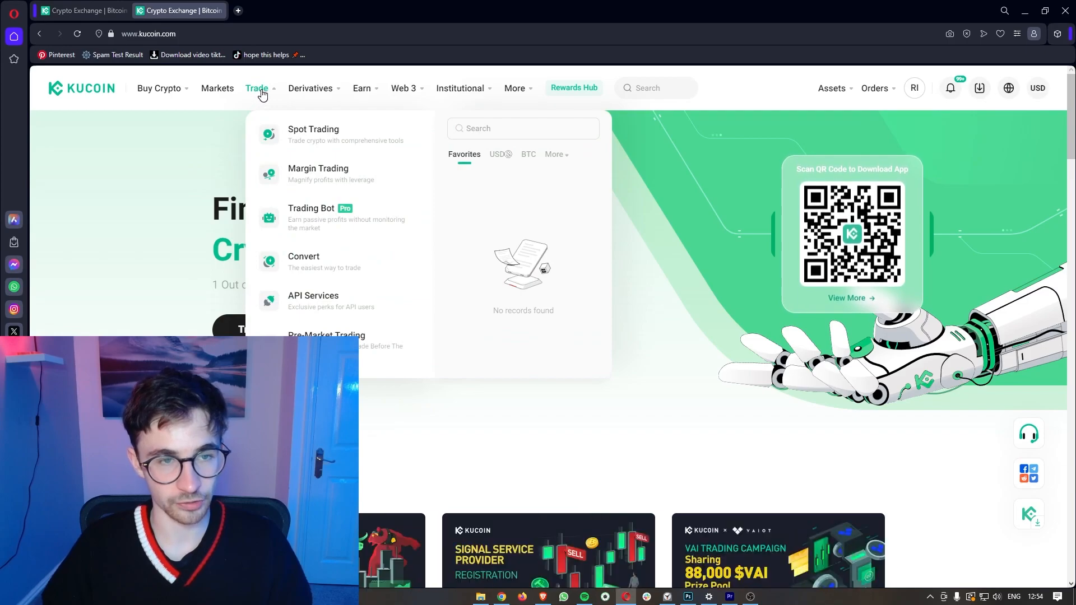
click(325, 218)
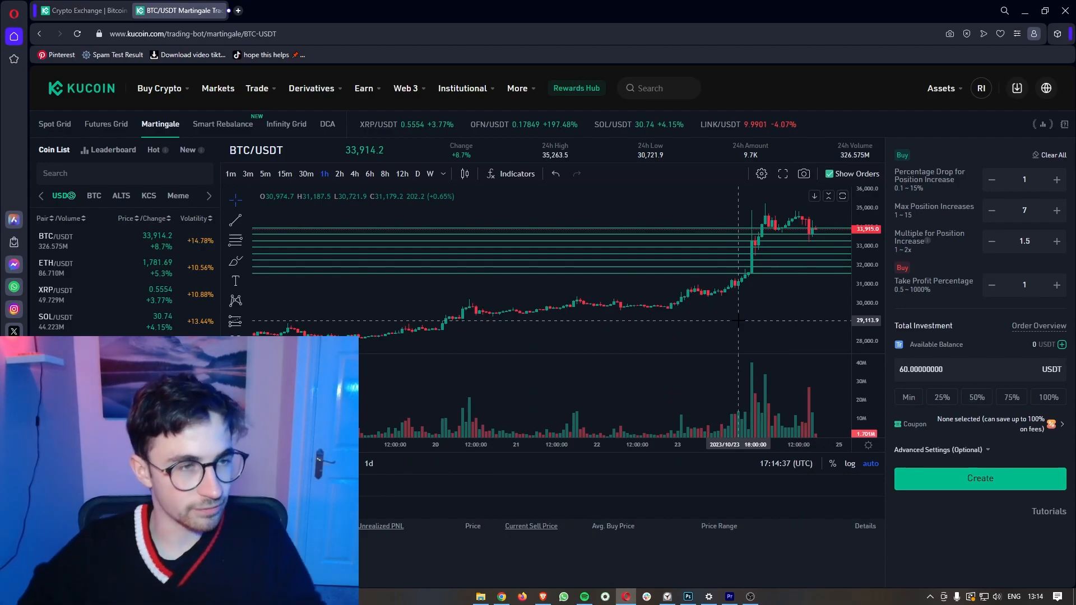
click(55, 128)
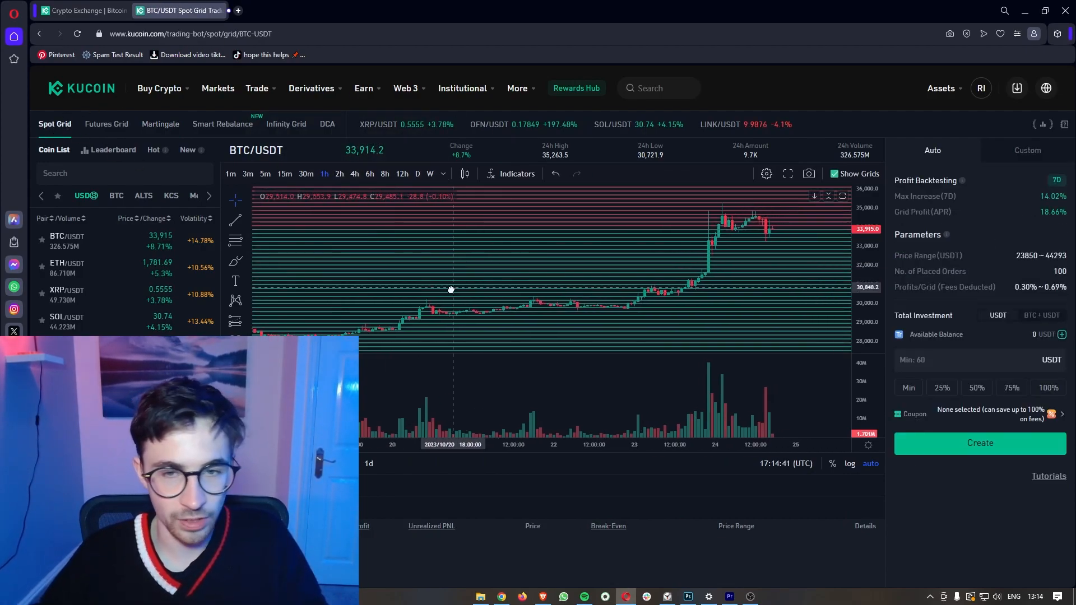
drag(814, 241, 737, 293)
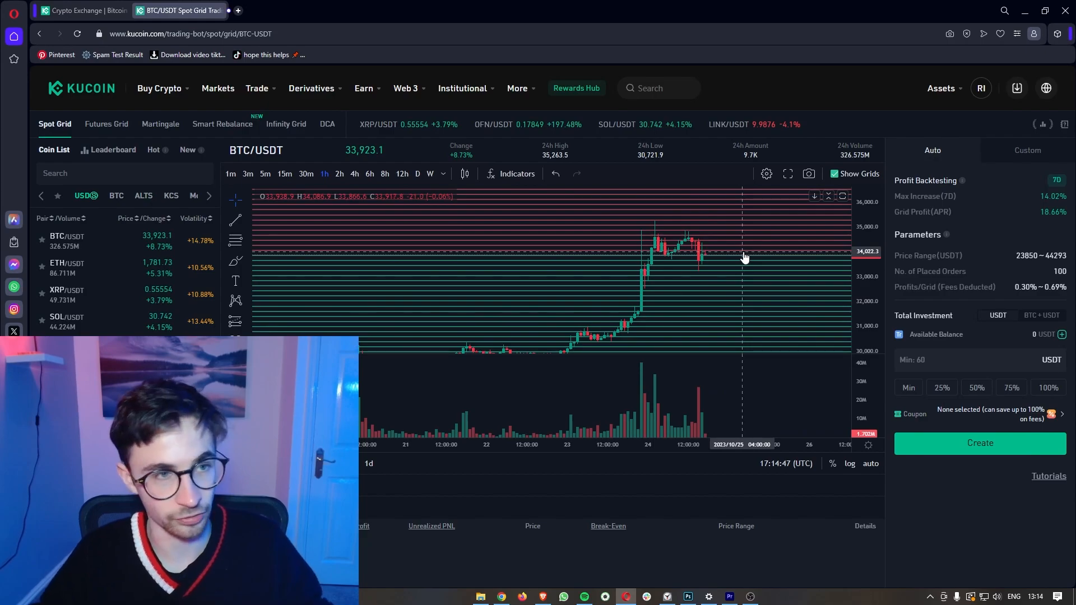
click(112, 126)
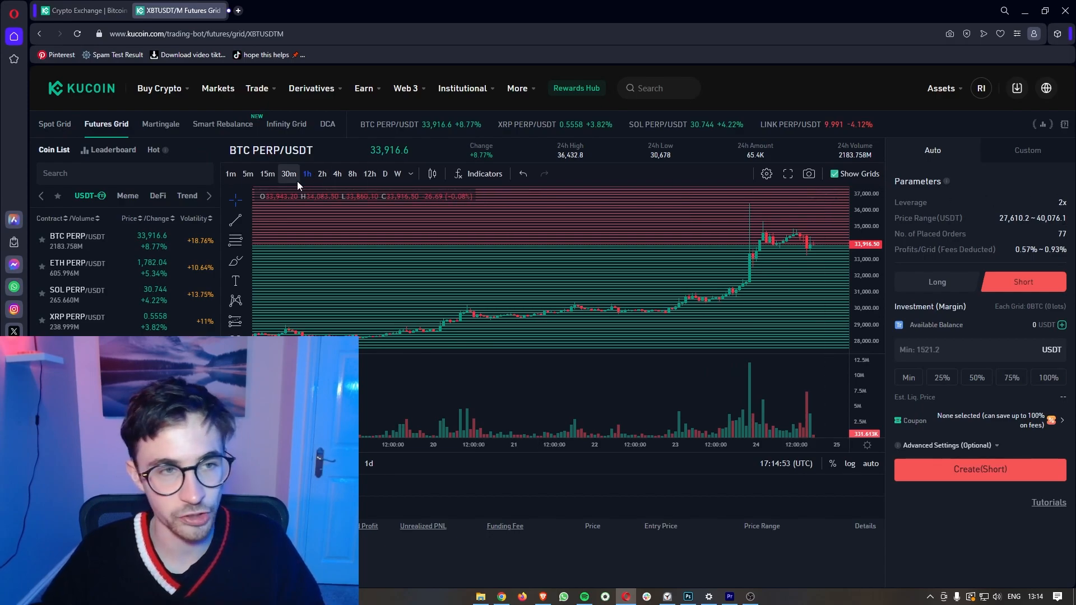
click(162, 126)
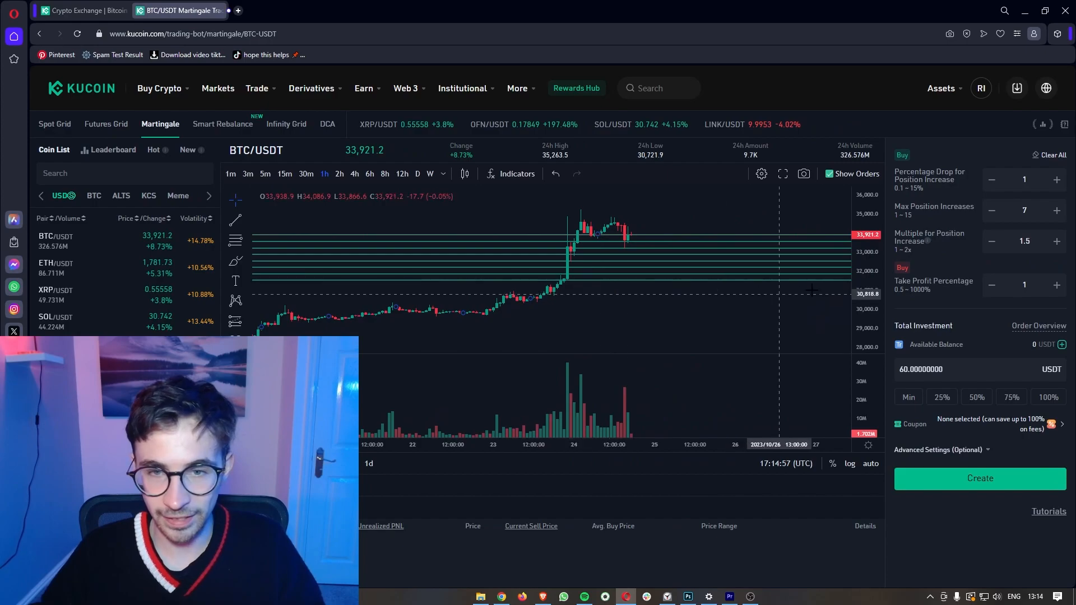
Step: Stretch the Martingale chart's price scale, sketch a brush stroke, then delete it
drag(862, 271, 863, 241)
drag(730, 247, 656, 243)
click(235, 261)
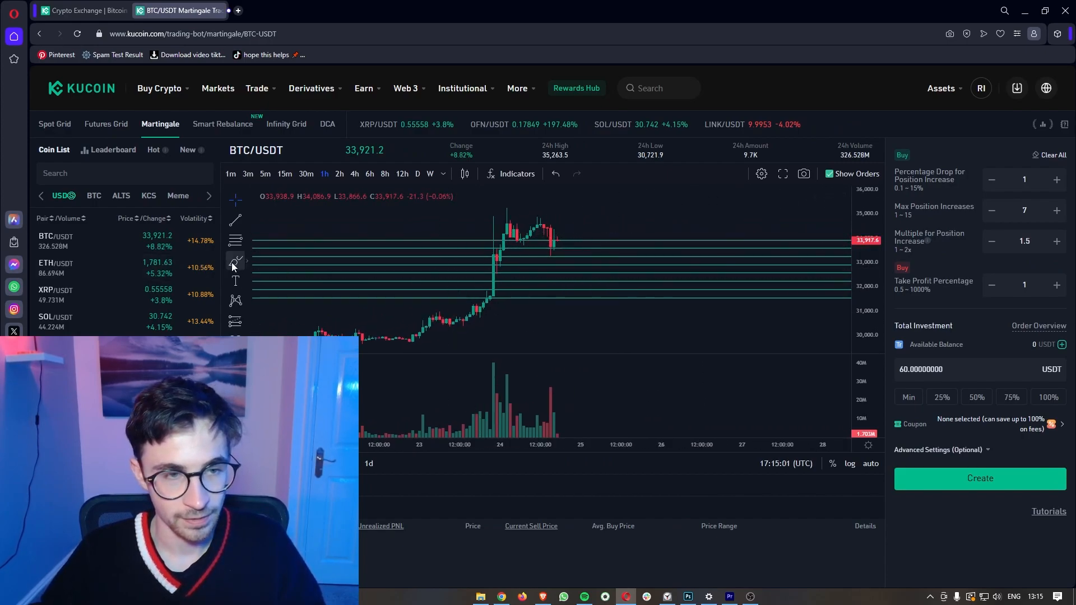
scroll(580, 244, up, 1)
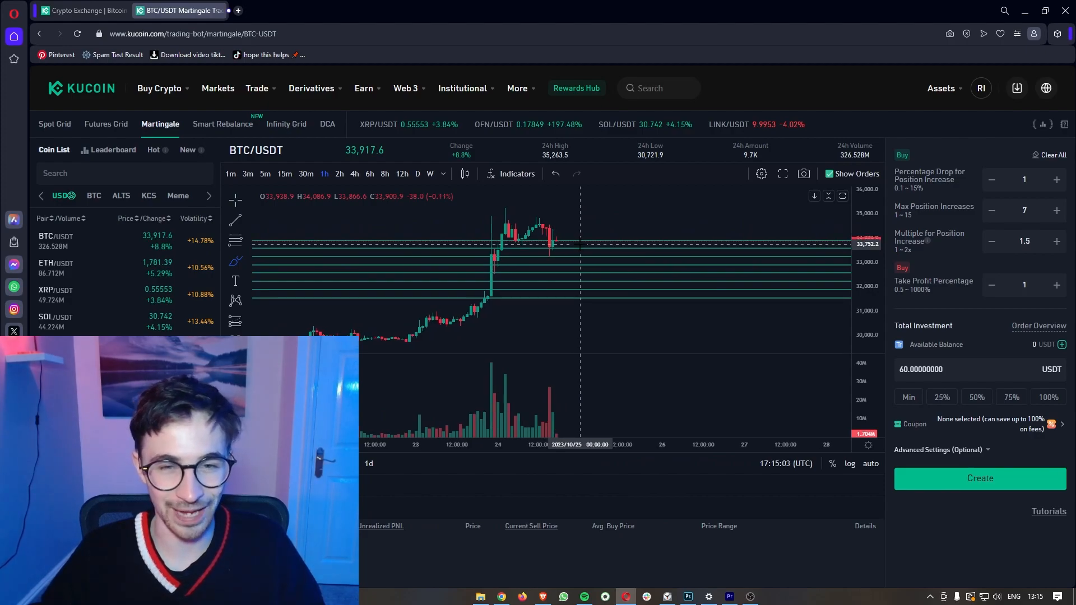
scroll(580, 244, up, 2)
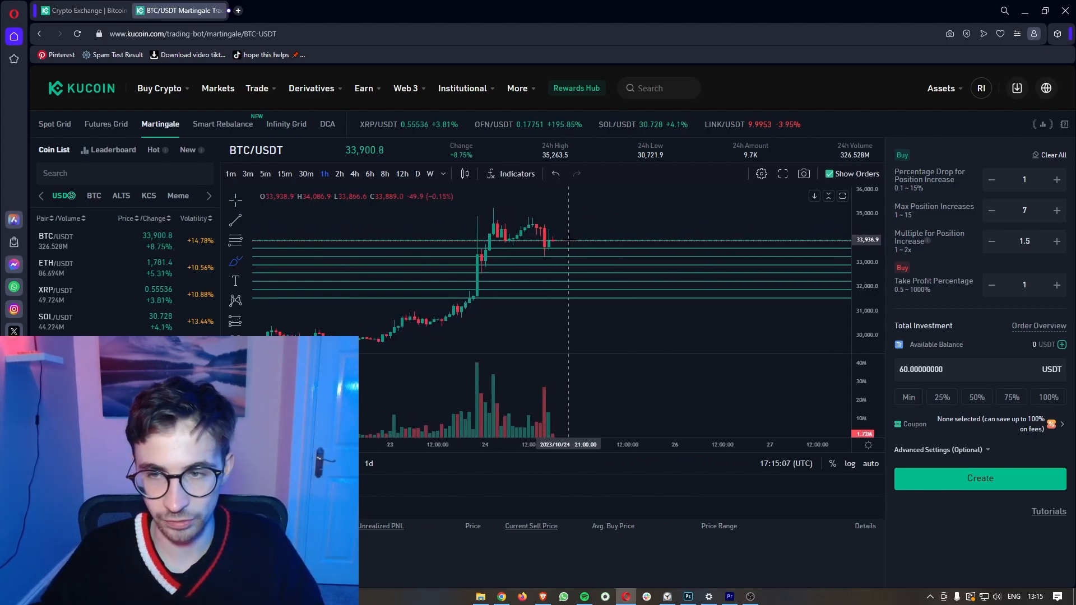
click(569, 241)
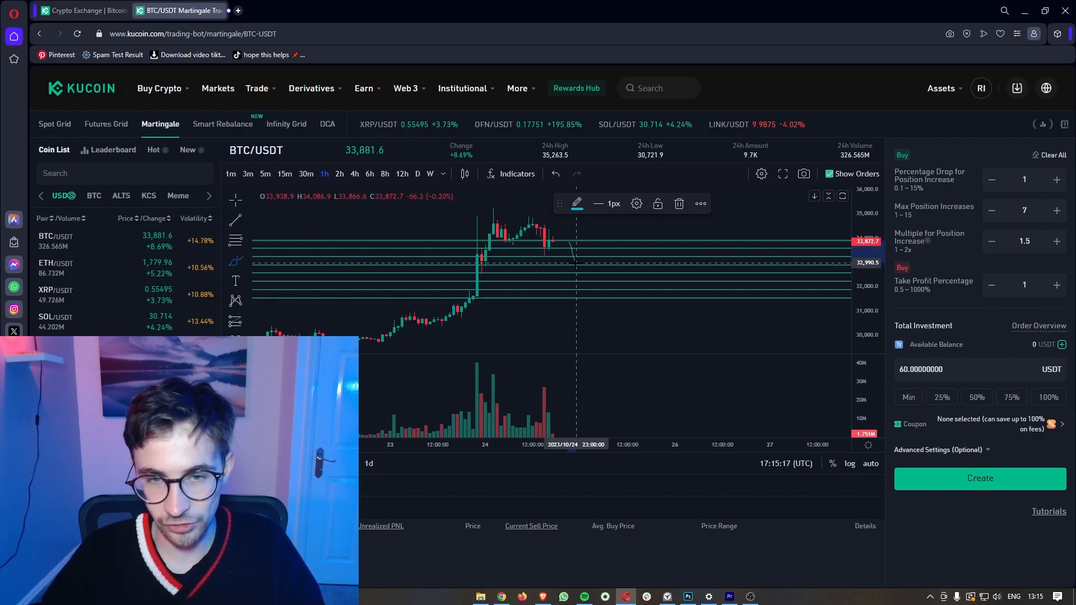
drag(584, 261, 612, 236)
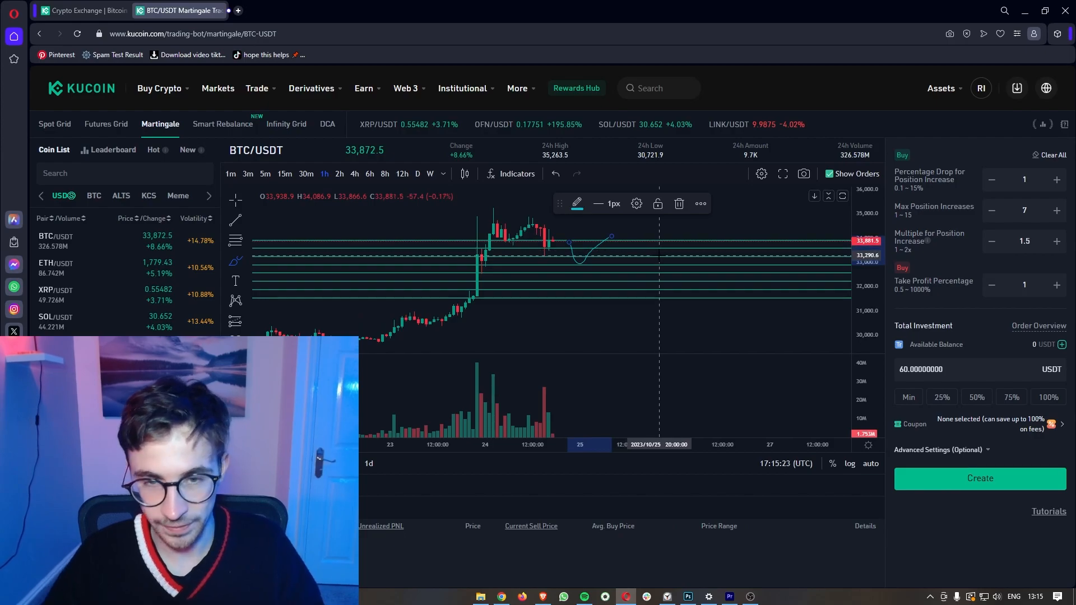
key(Delete)
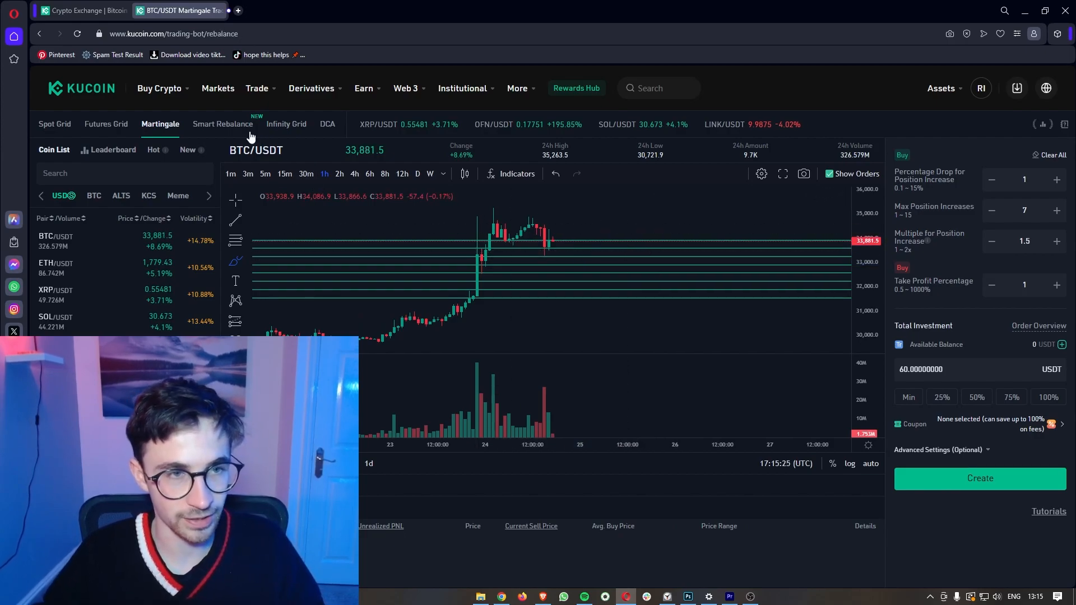
Step: View the Smart Rebalance and Infinity Grid bots, compressing the chart and drawing a curve
click(246, 126)
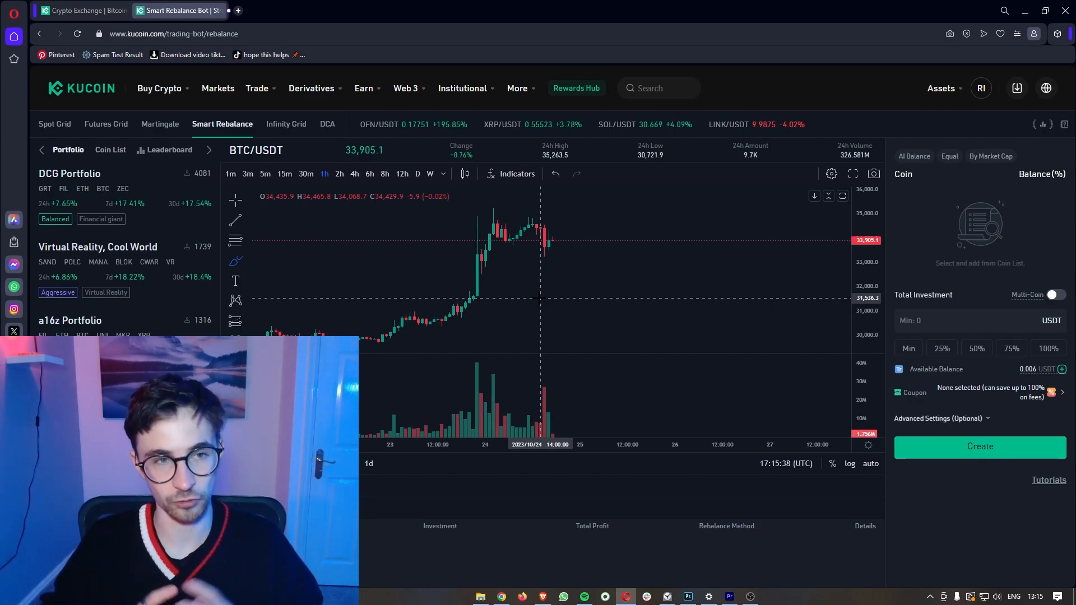
click(288, 124)
drag(855, 282, 853, 335)
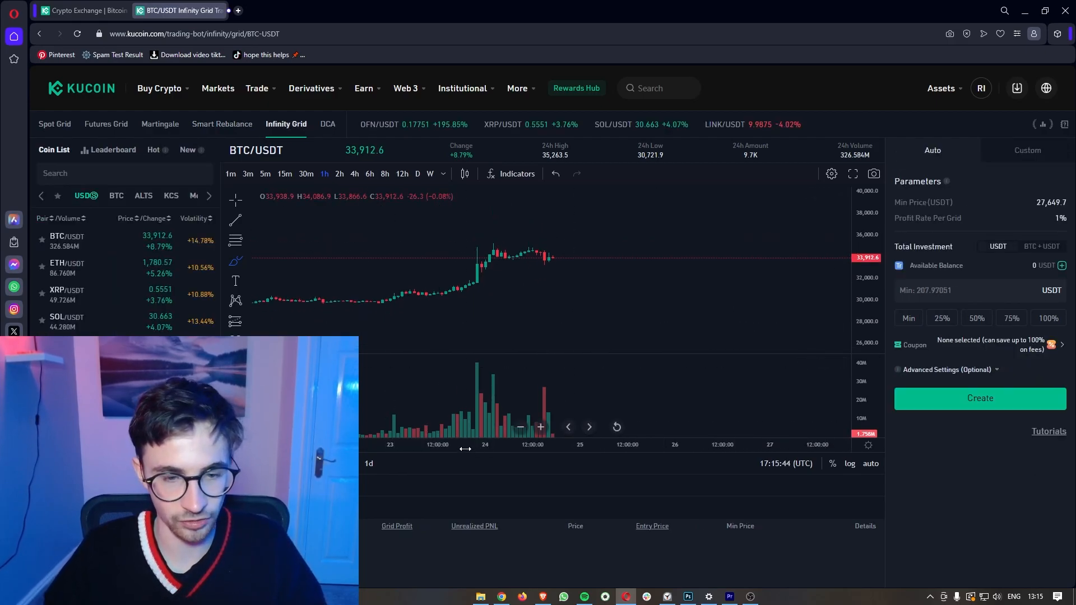
drag(466, 447, 525, 448)
drag(451, 307, 467, 262)
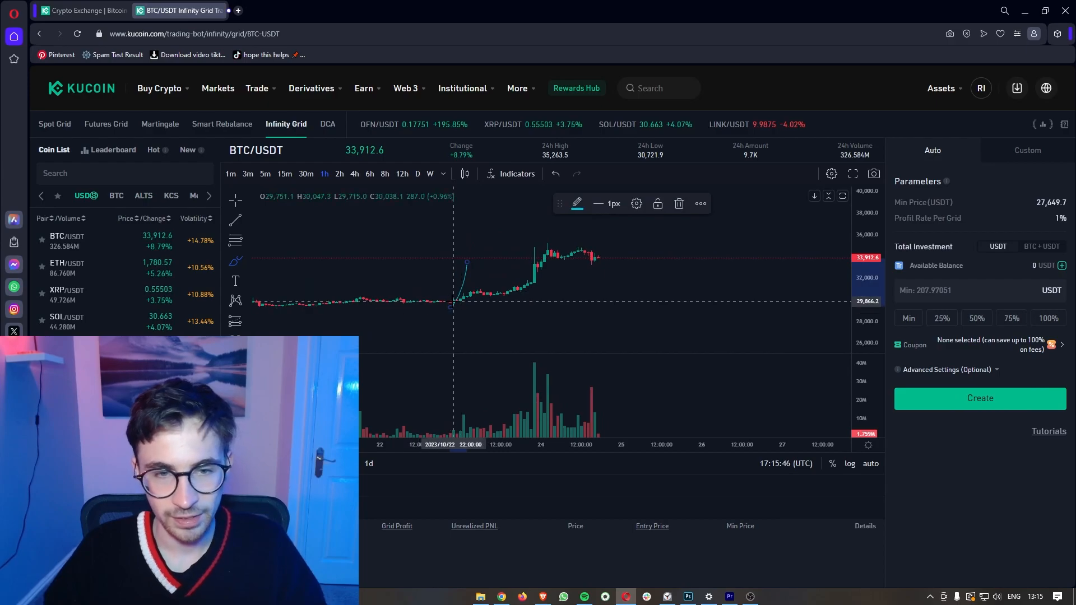
Step: Switch among Spot Grid and Infinity Grid, ending on Spot Grid at 23850–44293 with 100 orders
click(54, 124)
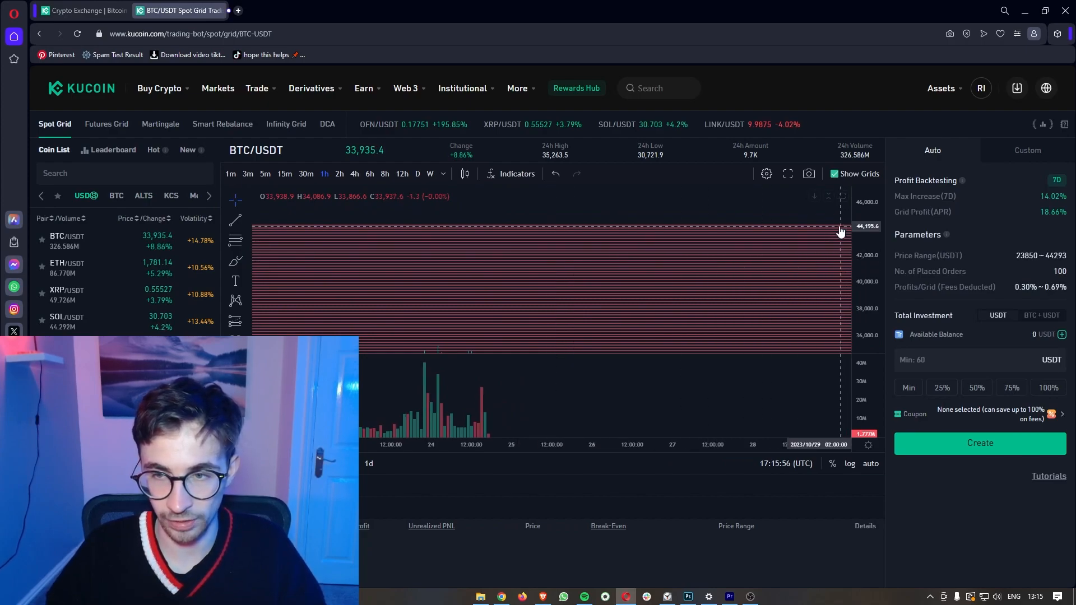
drag(586, 233, 567, 298)
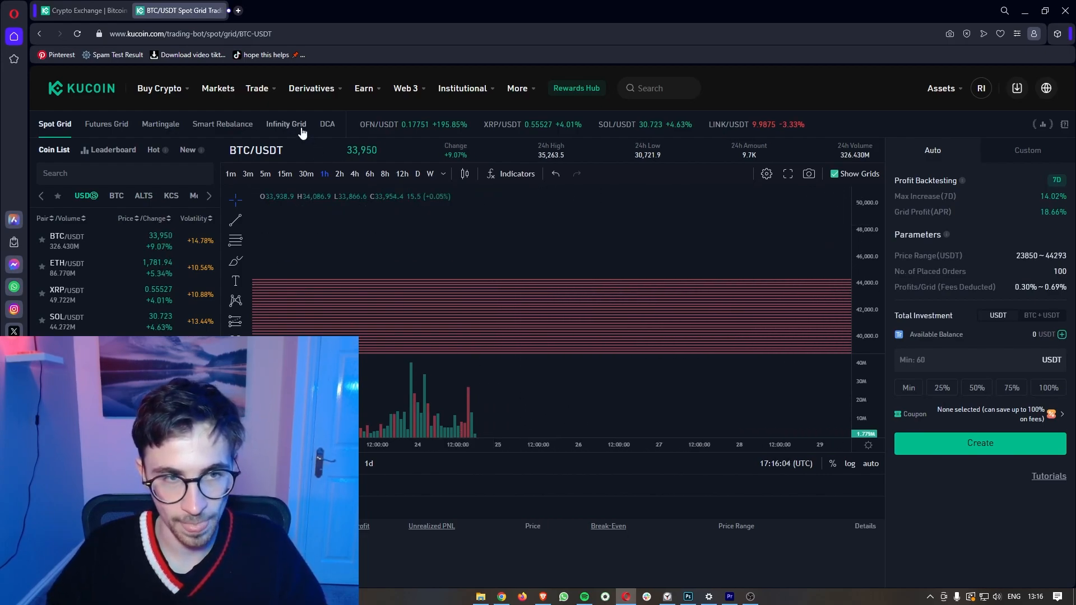
click(286, 124)
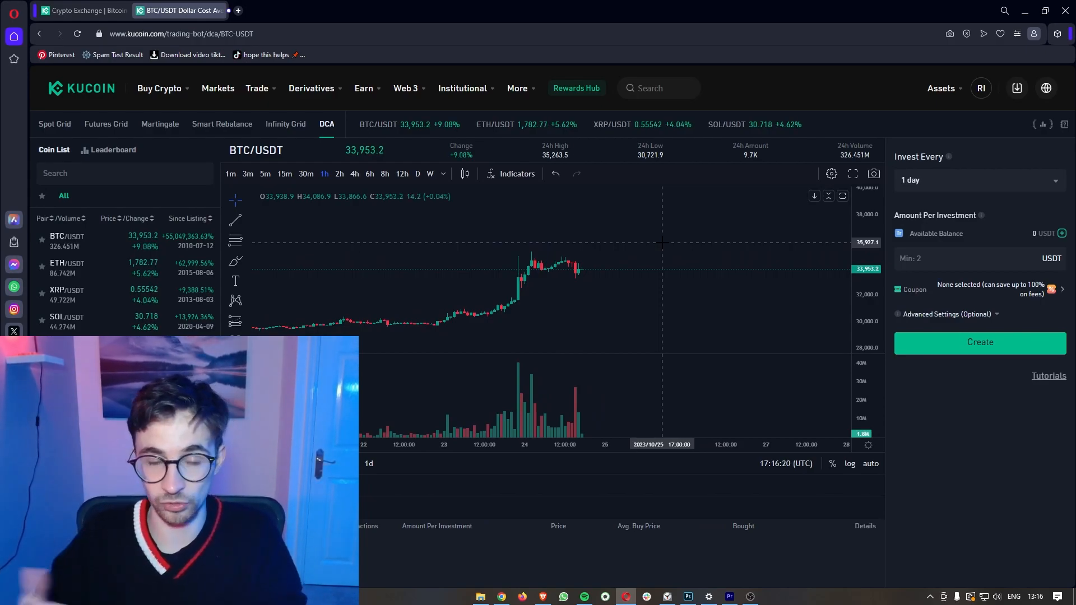
click(56, 124)
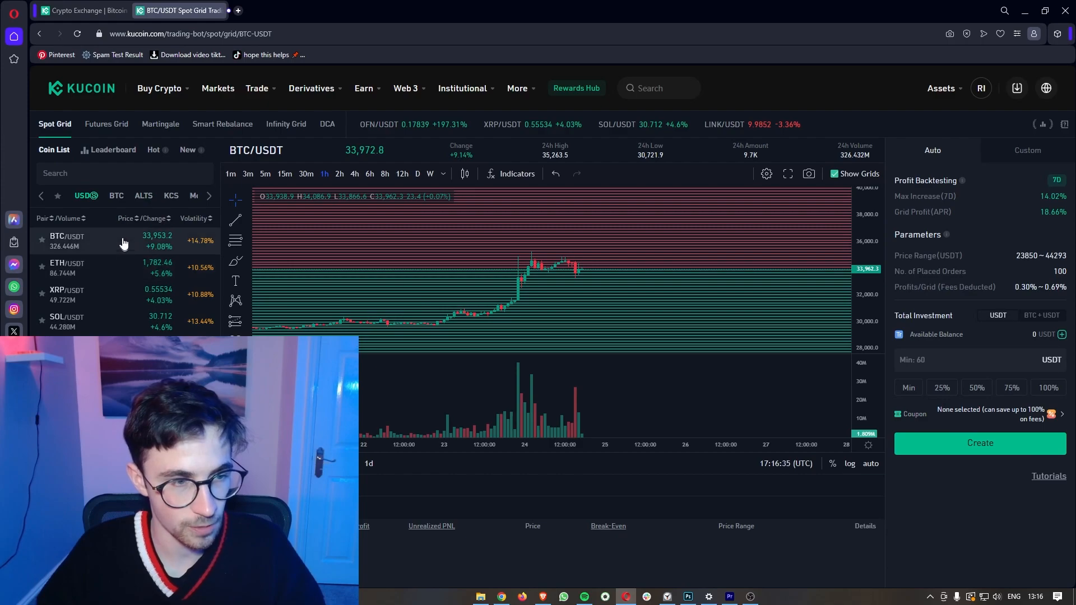
Step: Show the top bot profits leaderboard beside the Spot Grid chart
scroll(120, 297, down, 2)
scroll(119, 305, up, 2)
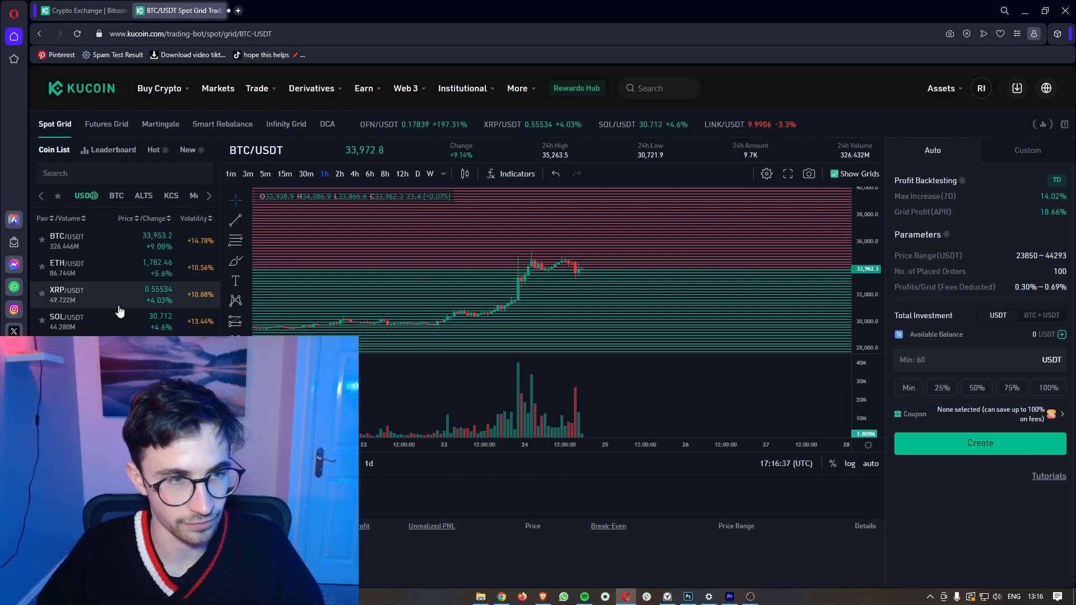
click(109, 151)
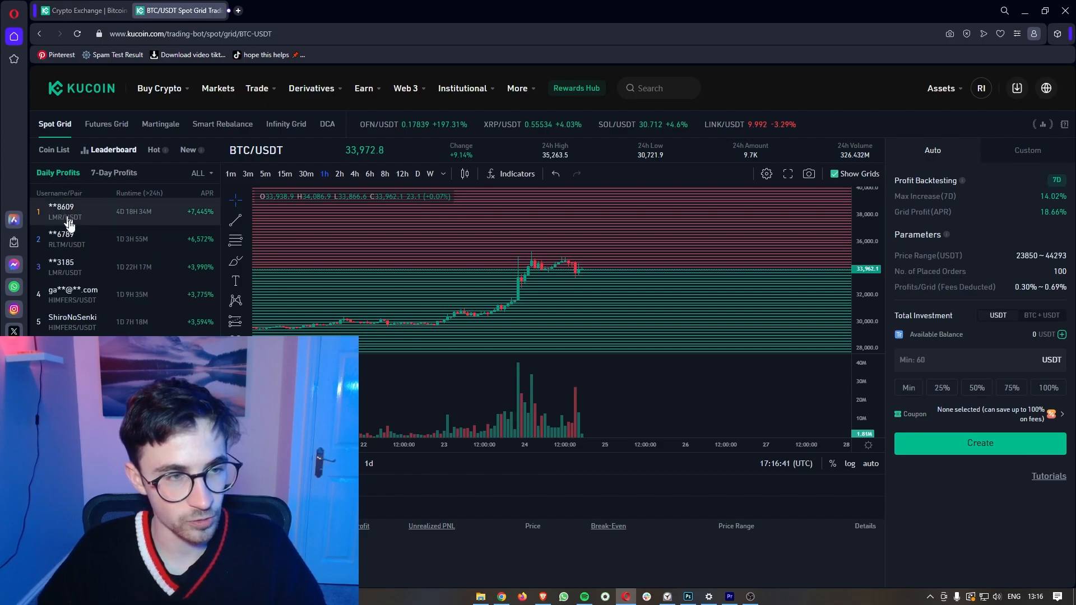
scroll(123, 283, down, 2)
scroll(126, 291, up, 2)
scroll(130, 302, down, 1)
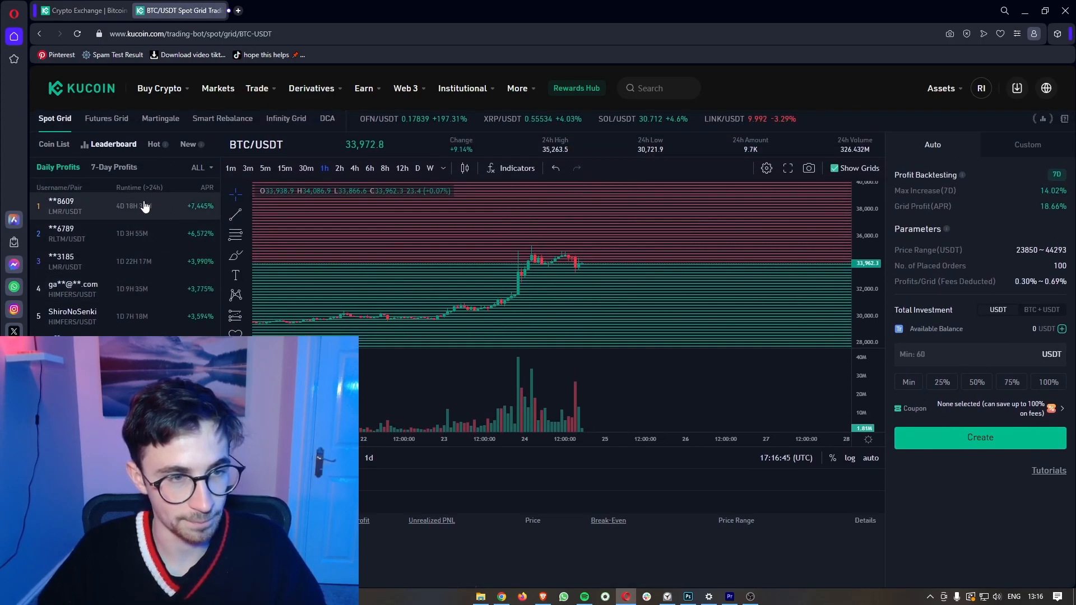
drag(188, 180, 223, 185)
click(210, 191)
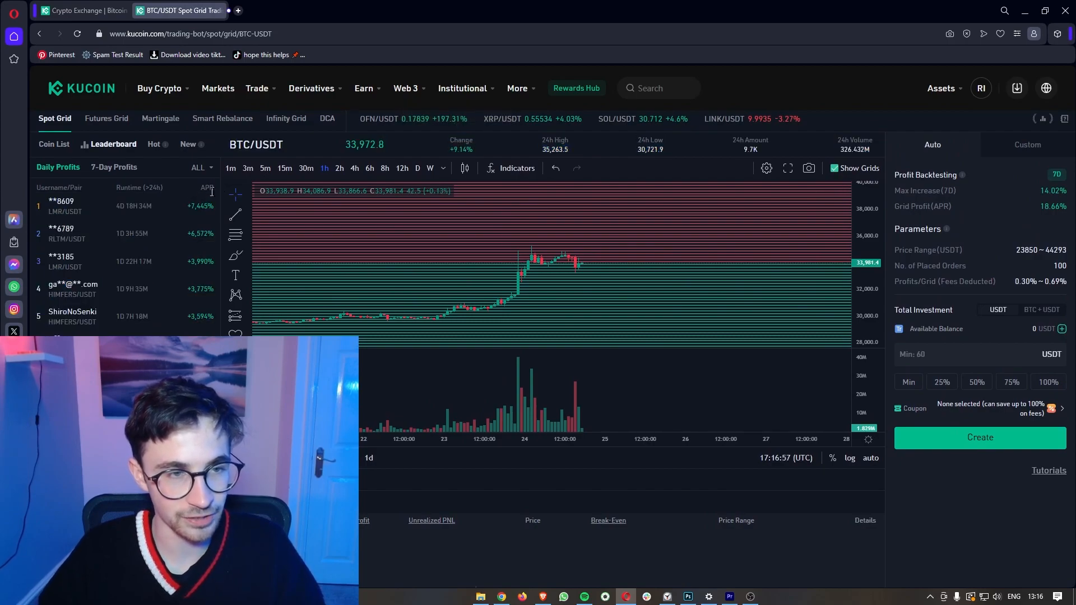
scroll(185, 214, up, 5)
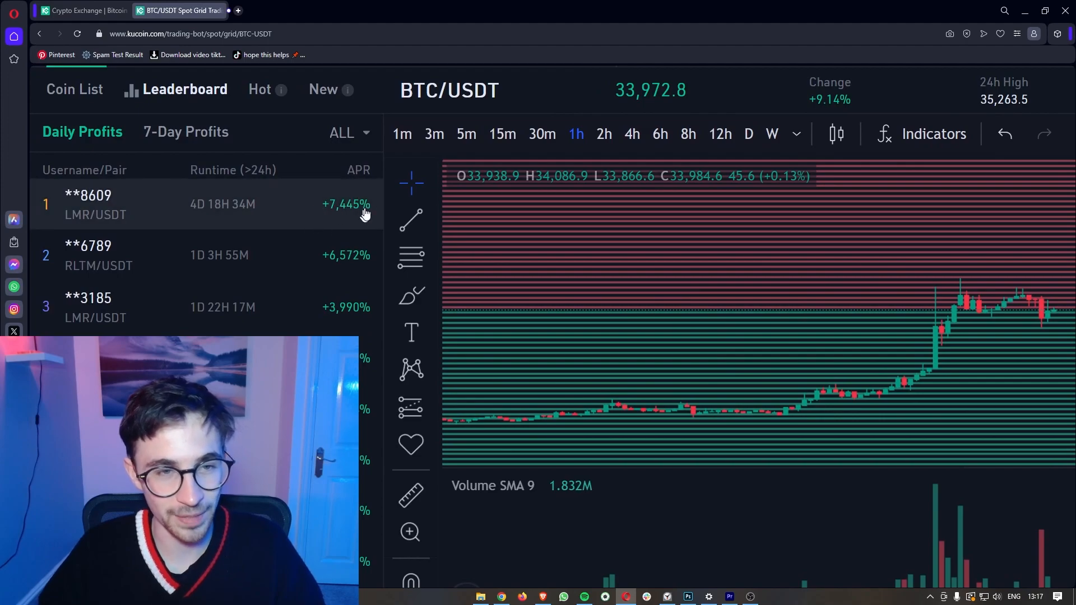
scroll(334, 203, down, 5)
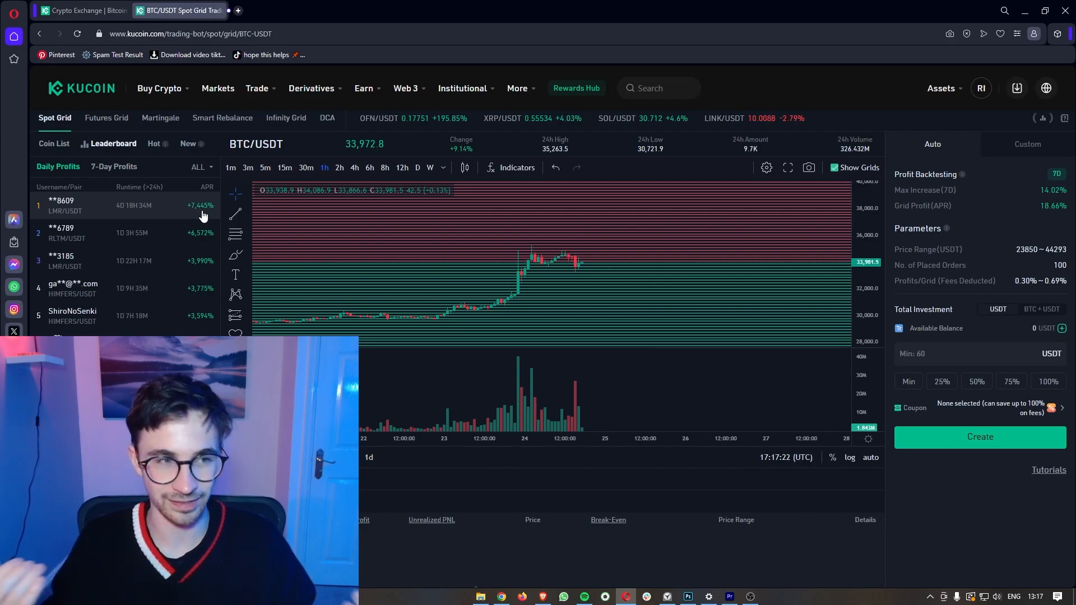
Step: Compare 7-Day and Daily Profits, then switch to the Coin List with BTC/USDT at +14.78%
click(126, 172)
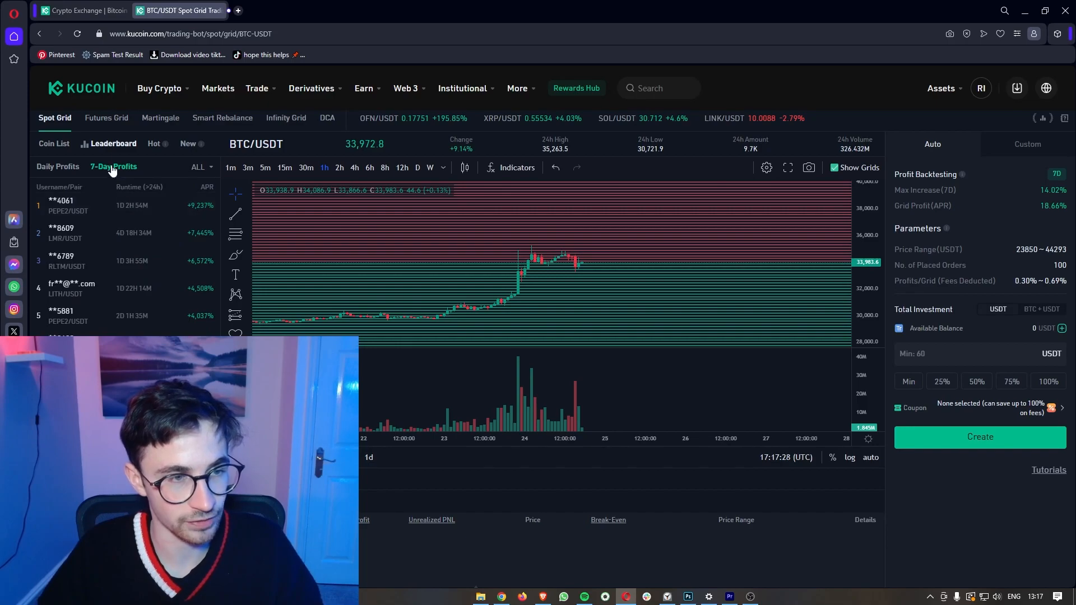
click(79, 168)
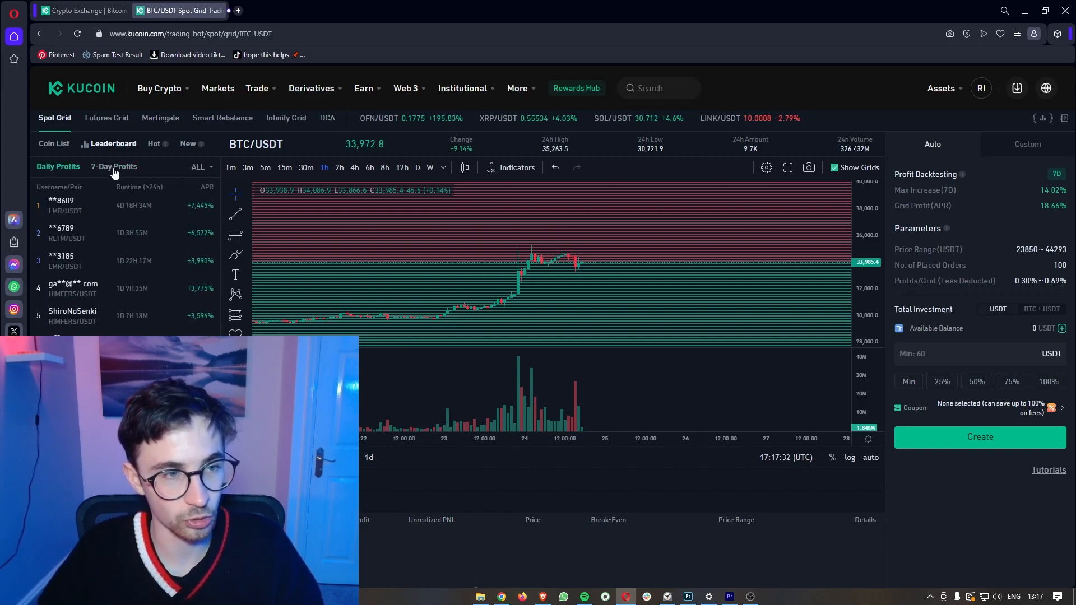
scroll(134, 280, up, 1)
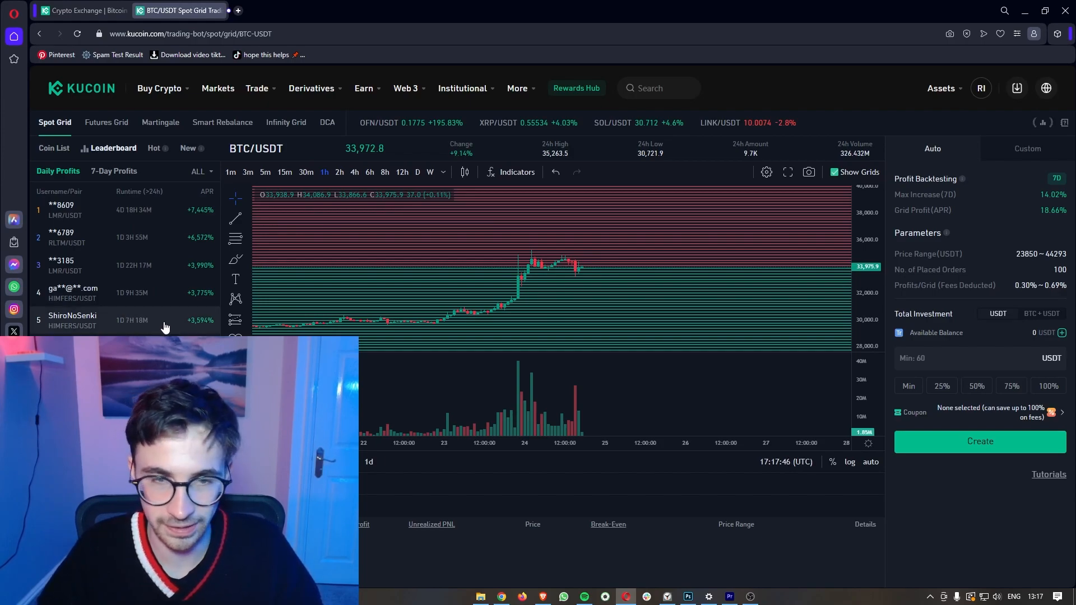
click(57, 149)
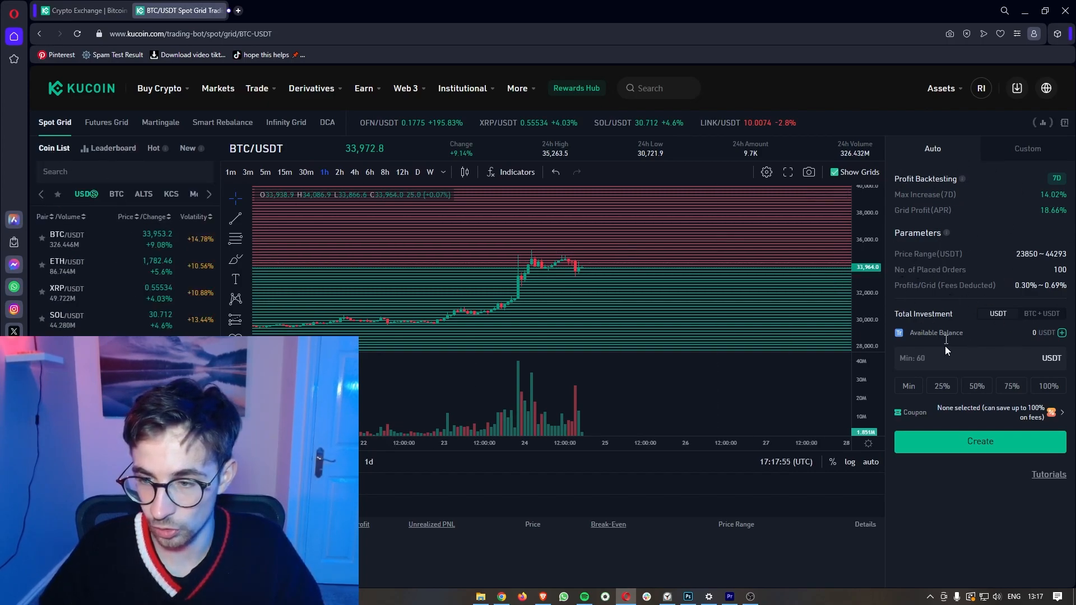
Step: Enter a 600 investment and a custom grid range from 32000 to 35000
text(600)
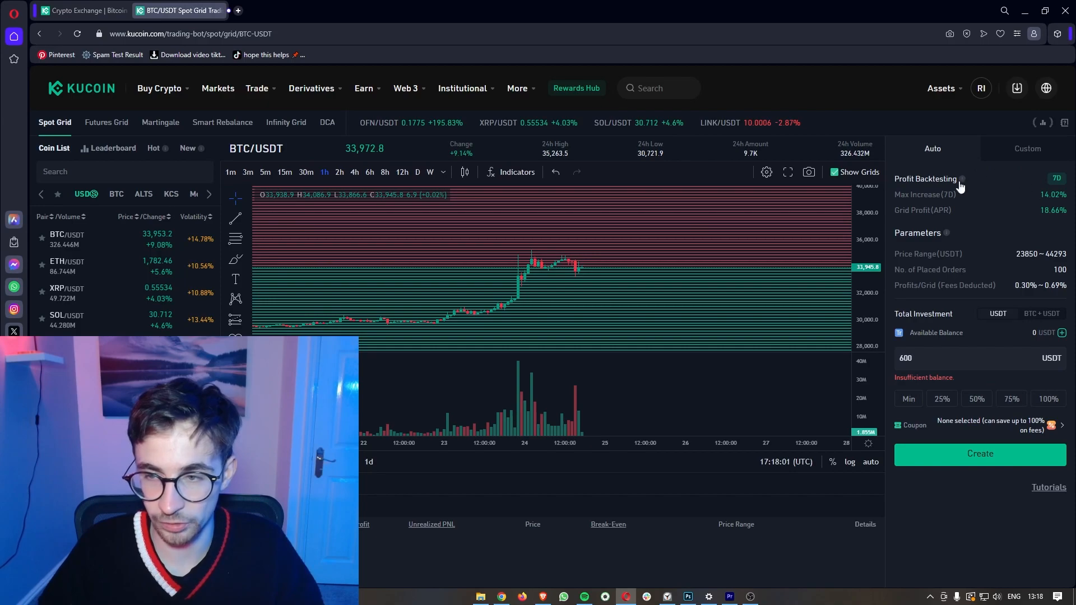
click(1029, 150)
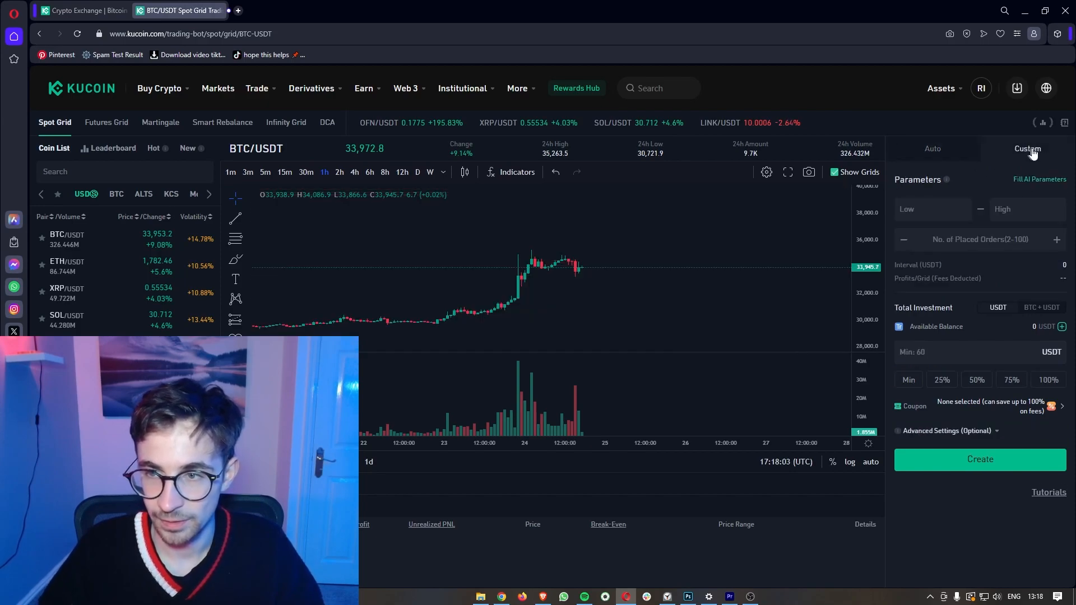
click(928, 211)
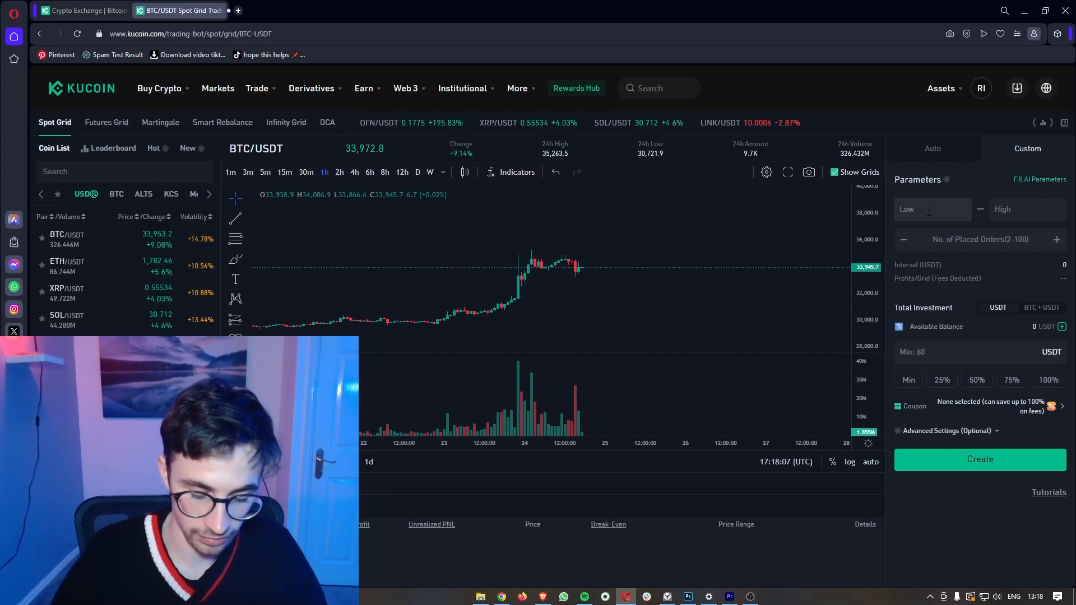
text(3)
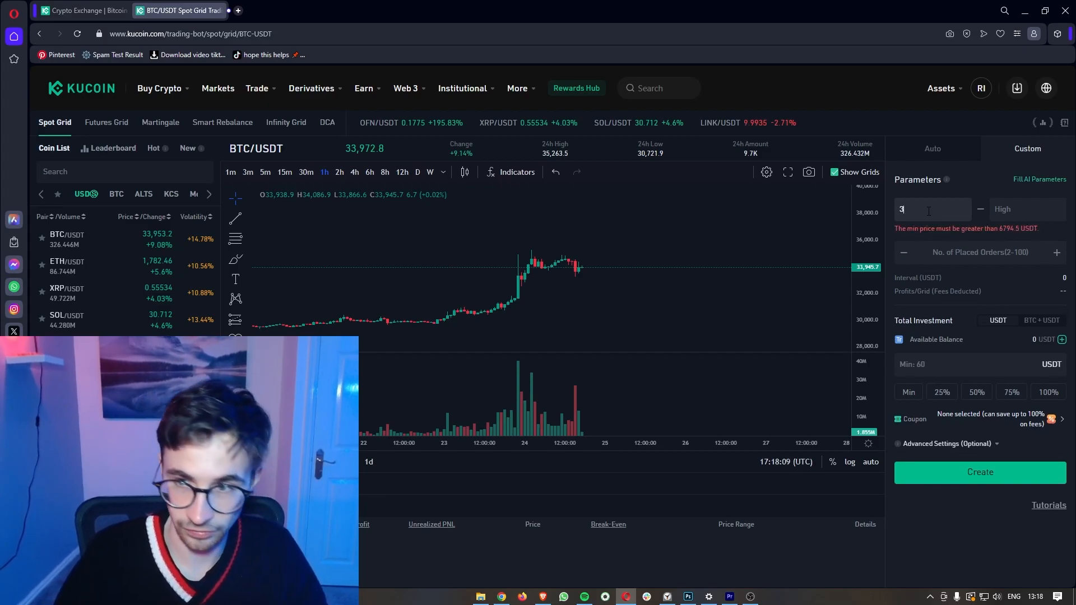
text(2000)
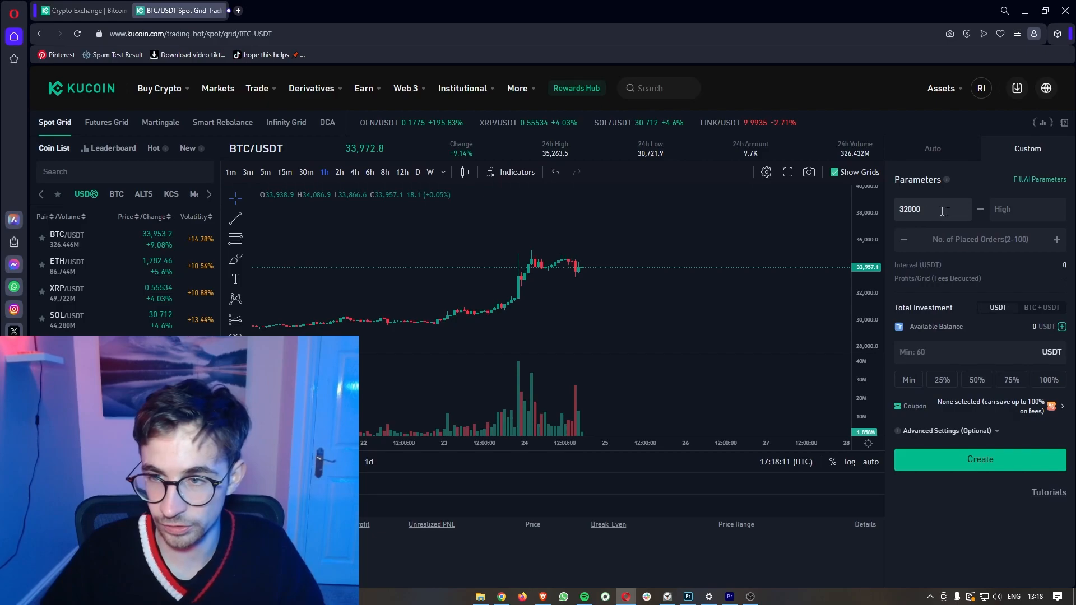
text(35000)
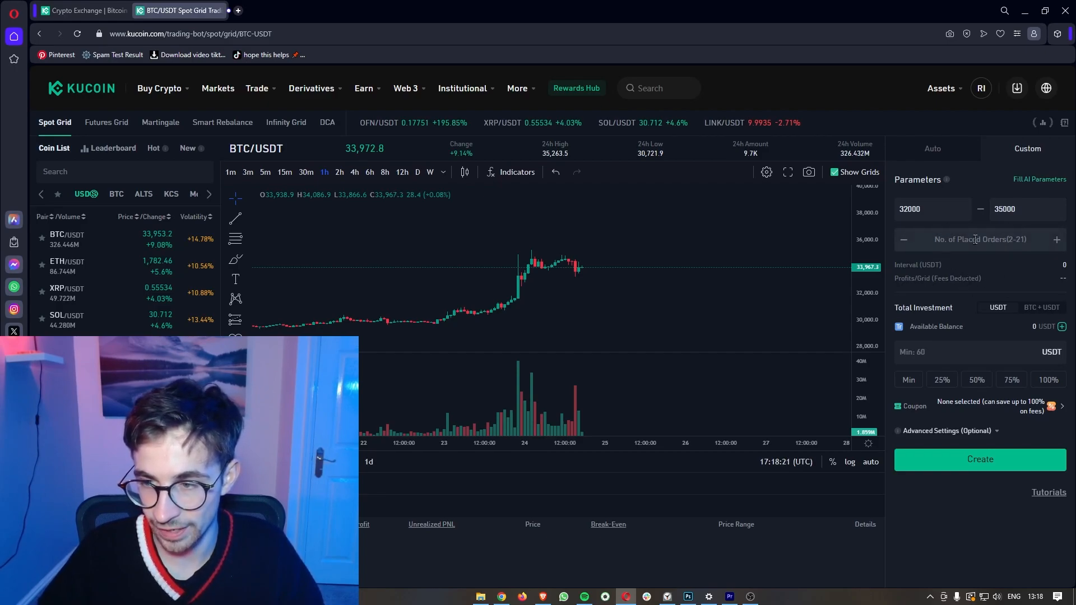
Step: Point out the Total Investment field of the custom BTC/USDT spot grid
drag(892, 308, 953, 311)
click(934, 357)
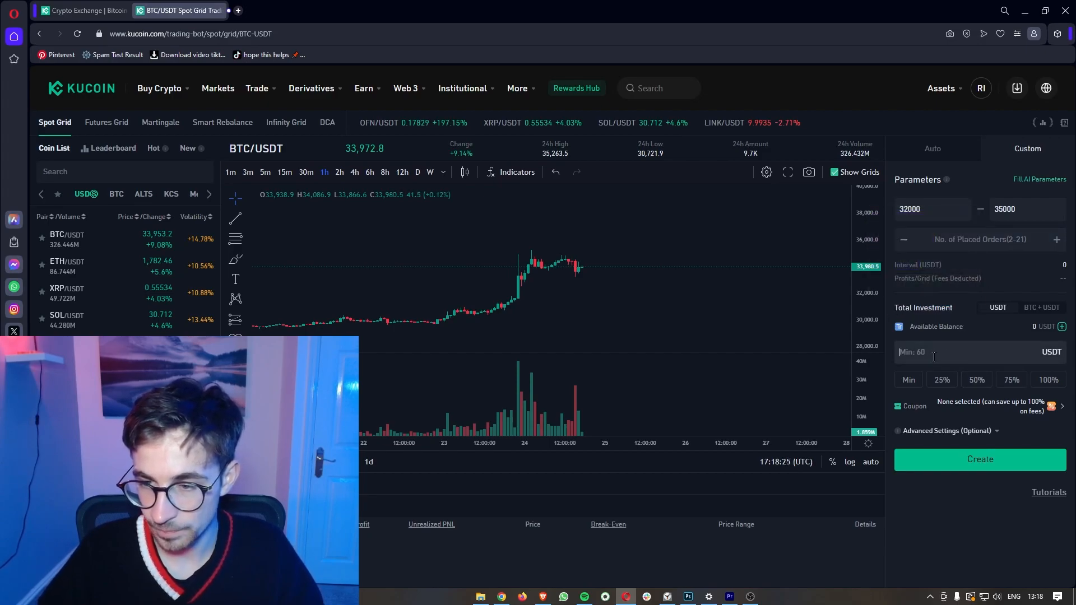
scroll(922, 352, up, 5)
scroll(923, 352, right, 2)
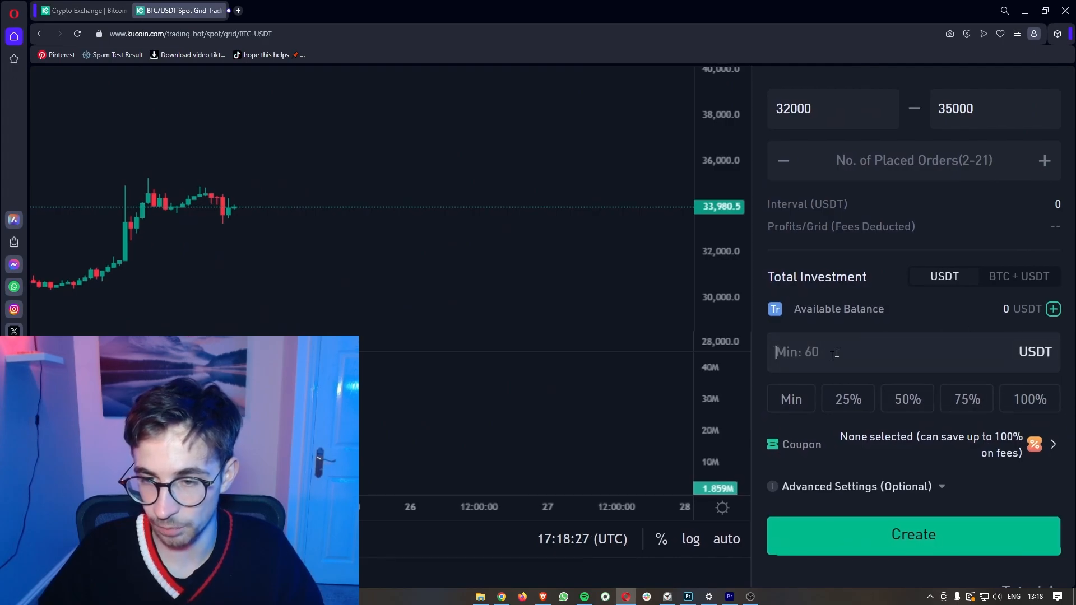
scroll(871, 367, down, 3)
scroll(871, 367, down, 3)
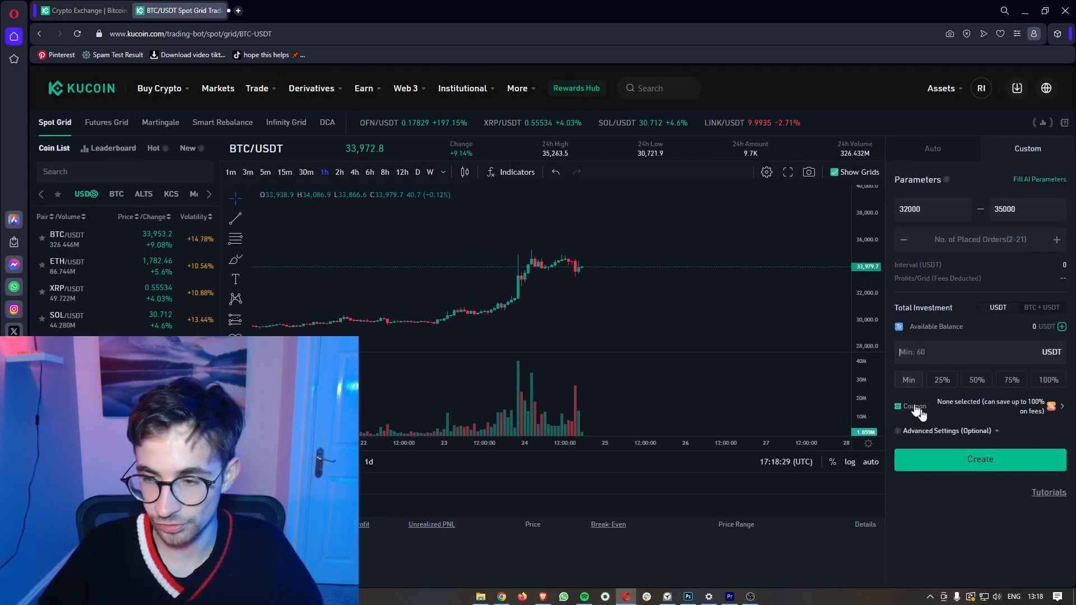
Step: Open the BTC Perp/USDT Futures Grid bot and pan its chart to the latest days
click(107, 123)
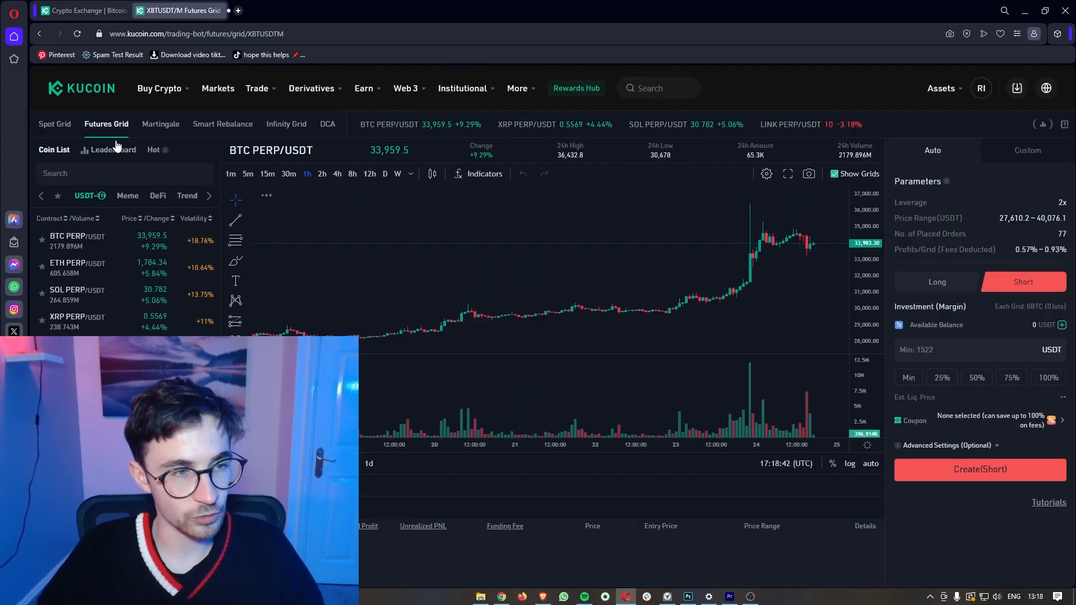
click(112, 149)
drag(490, 264, 381, 274)
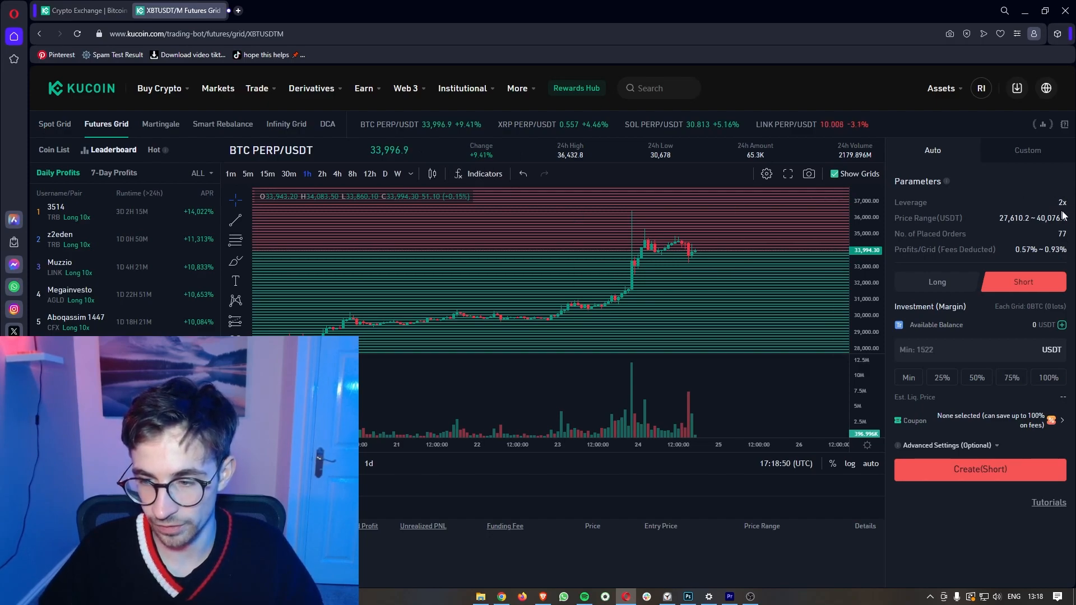
Step: Open the BTC/USDT Martingale bot (1% drop, 7 increases, 1.5x, 60 USDT) with the coin list shown
click(160, 123)
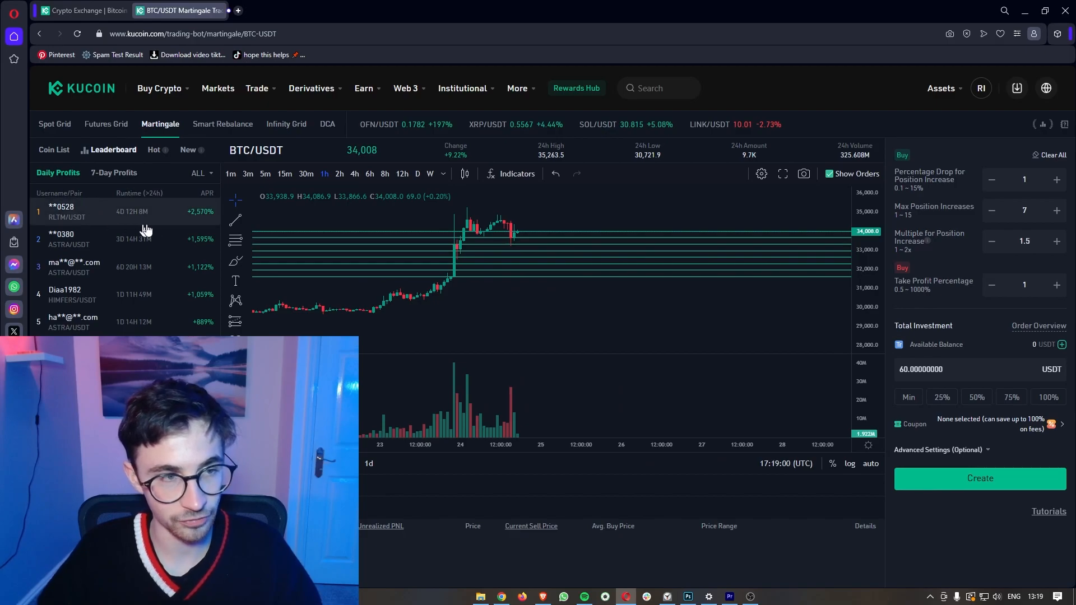
click(56, 150)
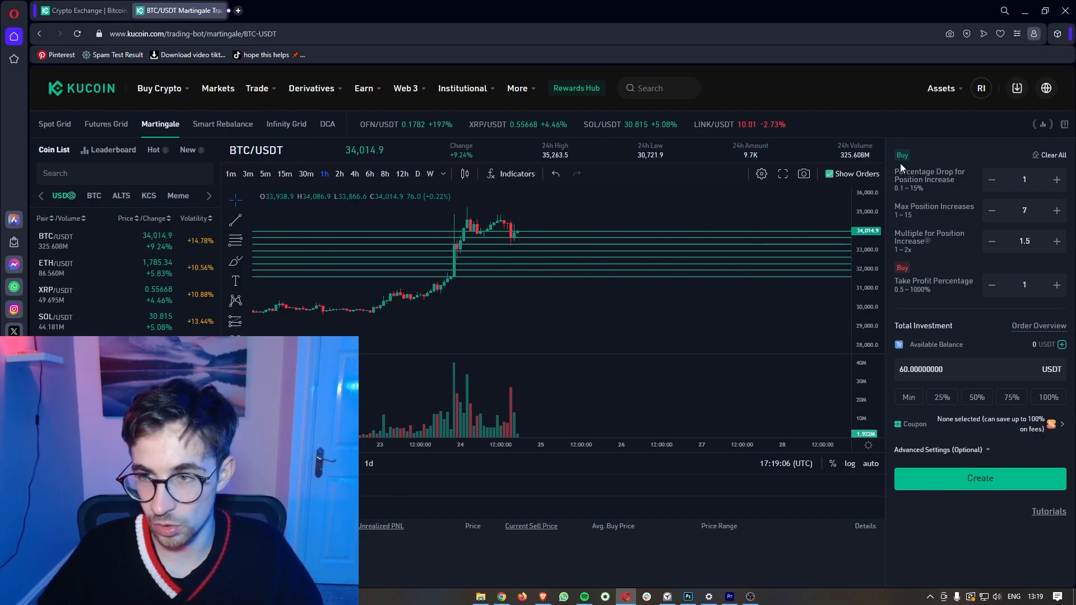
Step: Change the Percentage Drop for Position Increase to 2 and Max Position Increases to 15
drag(896, 172, 929, 179)
click(937, 189)
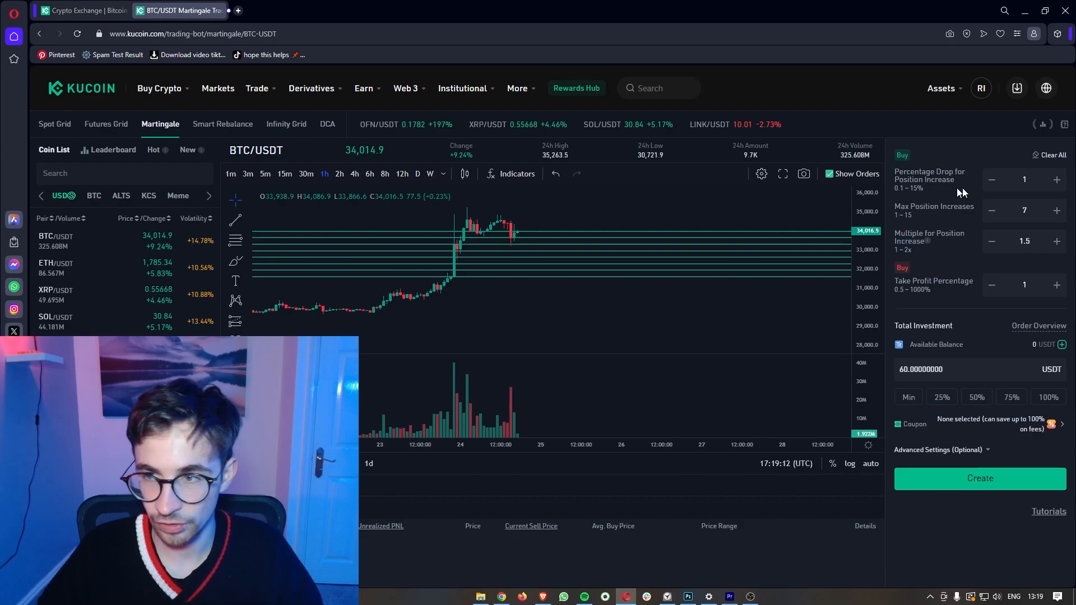
key(BackSpace)
text(2)
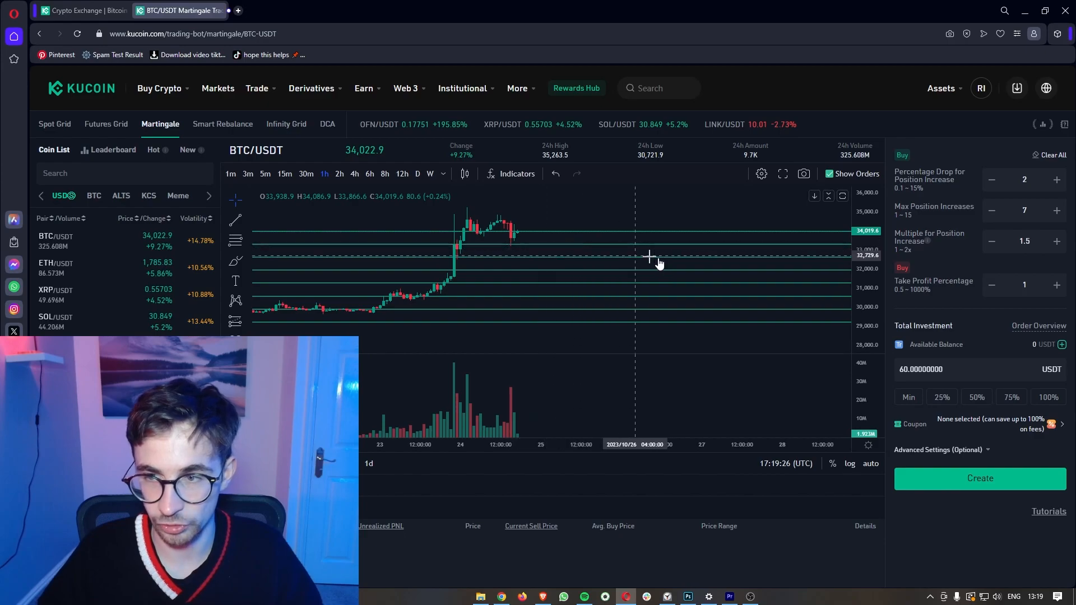
drag(909, 208, 936, 216)
click(930, 214)
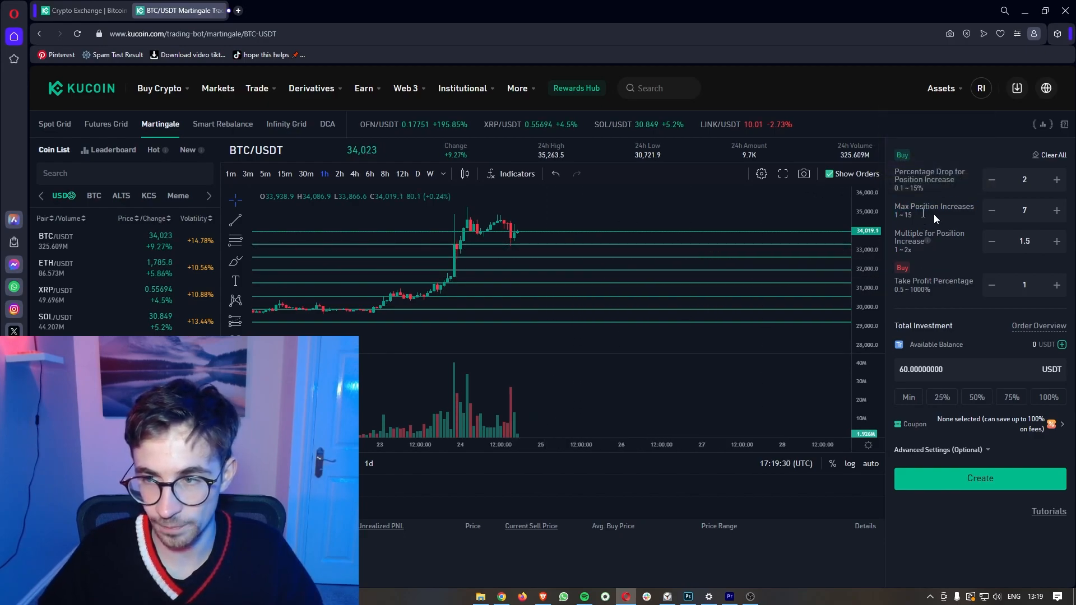
drag(1036, 213, 1013, 208)
text(15)
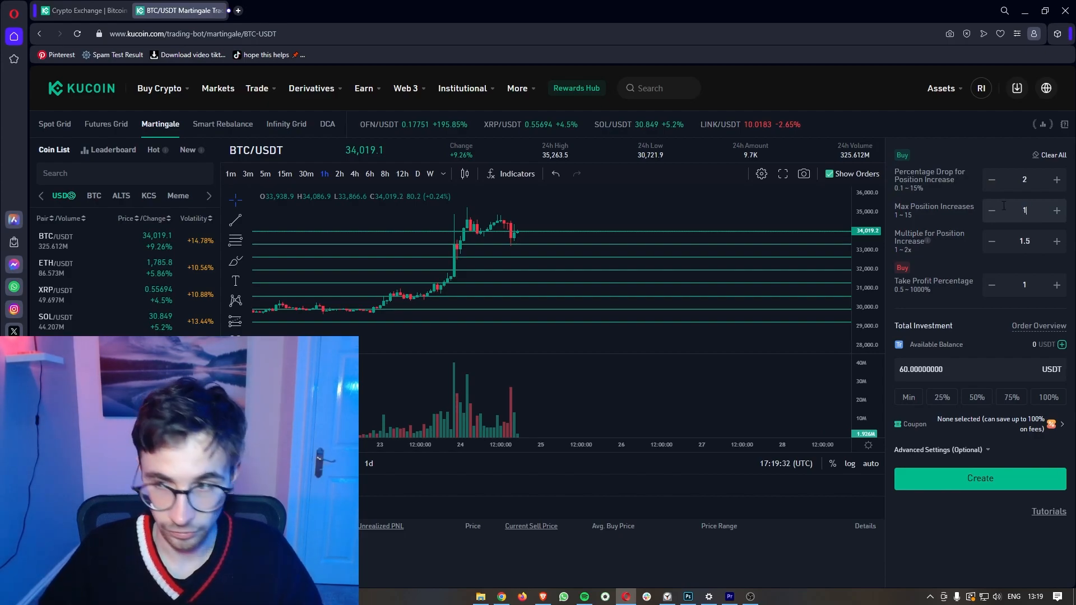
Step: Compress the chart's price axis to span roughly 22,000–42,000
scroll(807, 260, up, 2)
right_click(808, 260)
mouse_move(856, 264)
mouse_down()
mouse_move(856, 324)
mouse_move(866, 250)
mouse_up()
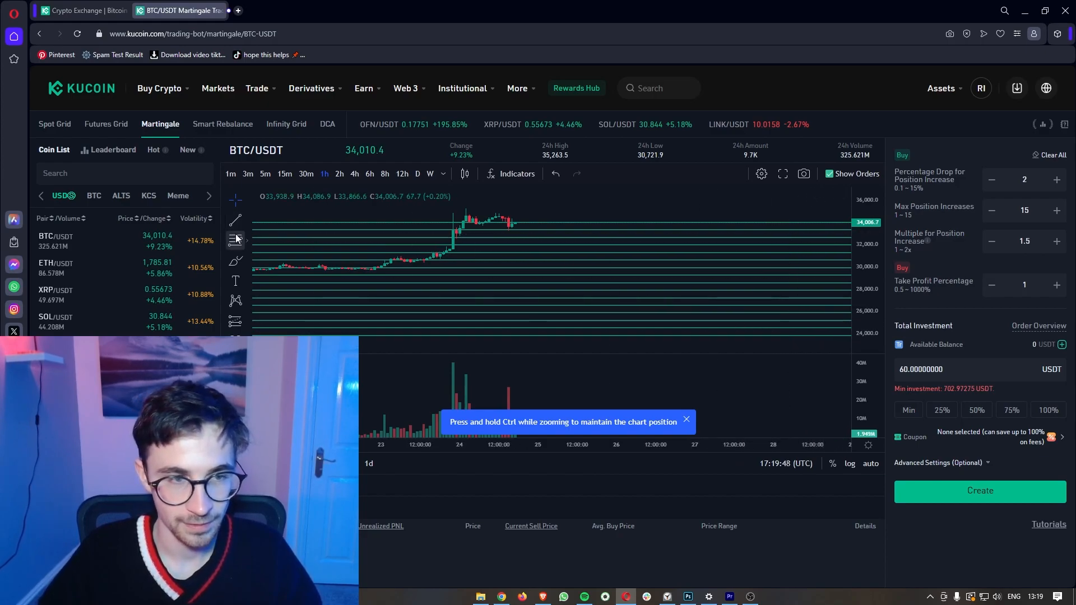
click(235, 263)
Step: Sketch a projected BTC price dip and recovery on the chart with freehand lines
drag(511, 223, 589, 325)
key(ctrl+z)
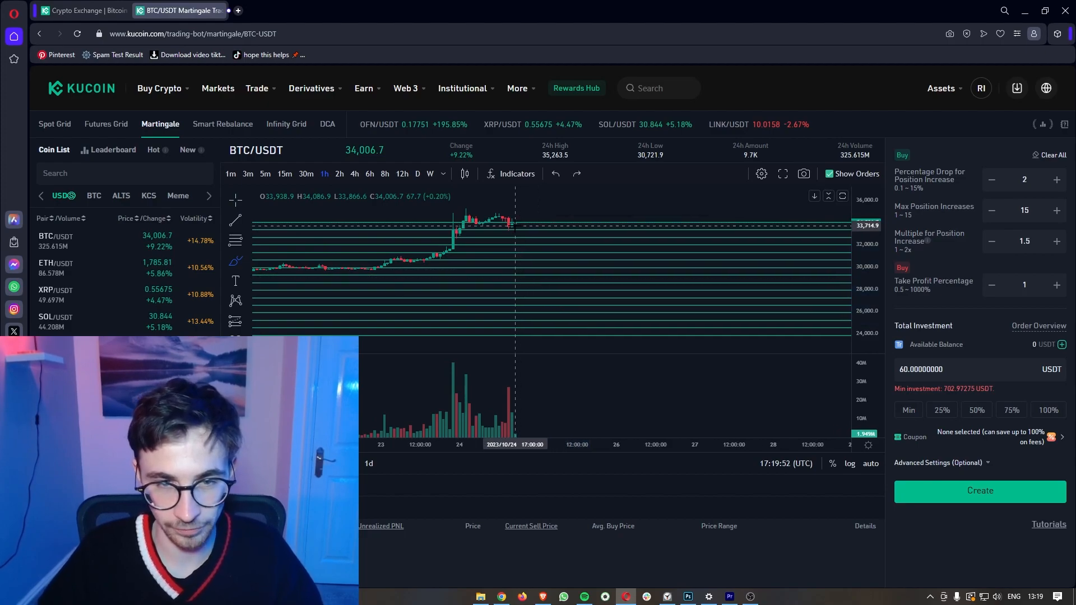
mouse_move(513, 224)
mouse_down()
mouse_move(549, 250)
mouse_move(556, 240)
mouse_move(559, 273)
mouse_move(577, 256)
mouse_move(590, 276)
mouse_move(615, 251)
mouse_move(626, 282)
mouse_move(640, 273)
mouse_up()
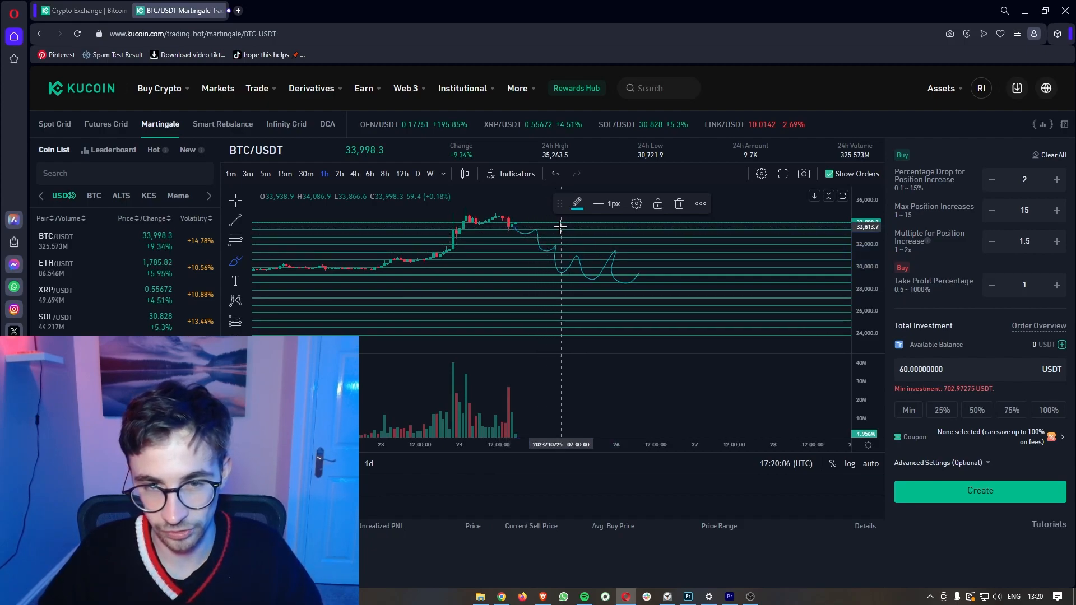
key(ctrl+z)
drag(894, 232, 939, 239)
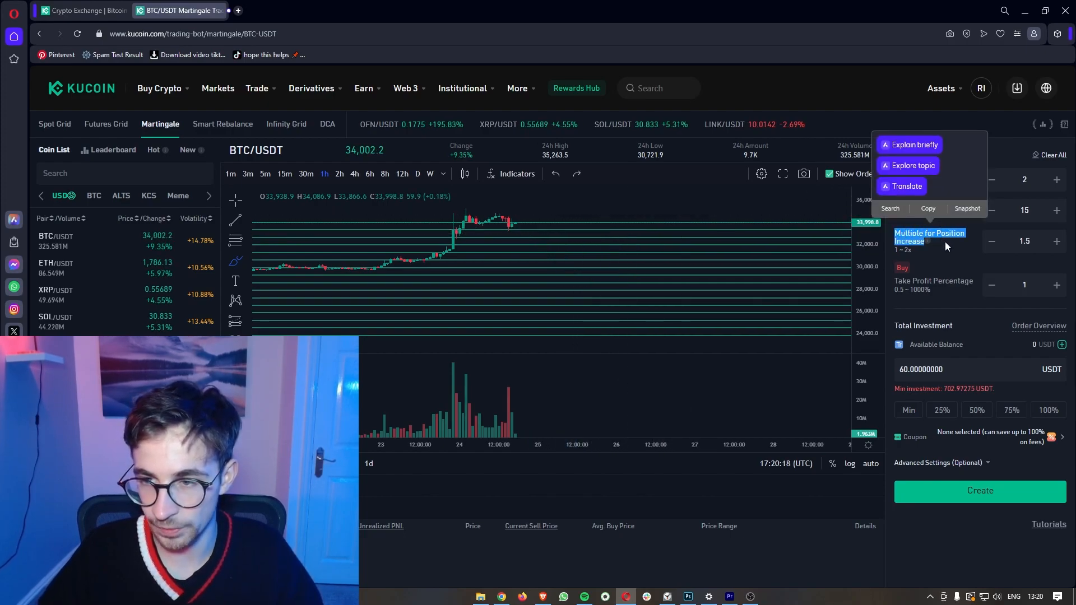
click(943, 240)
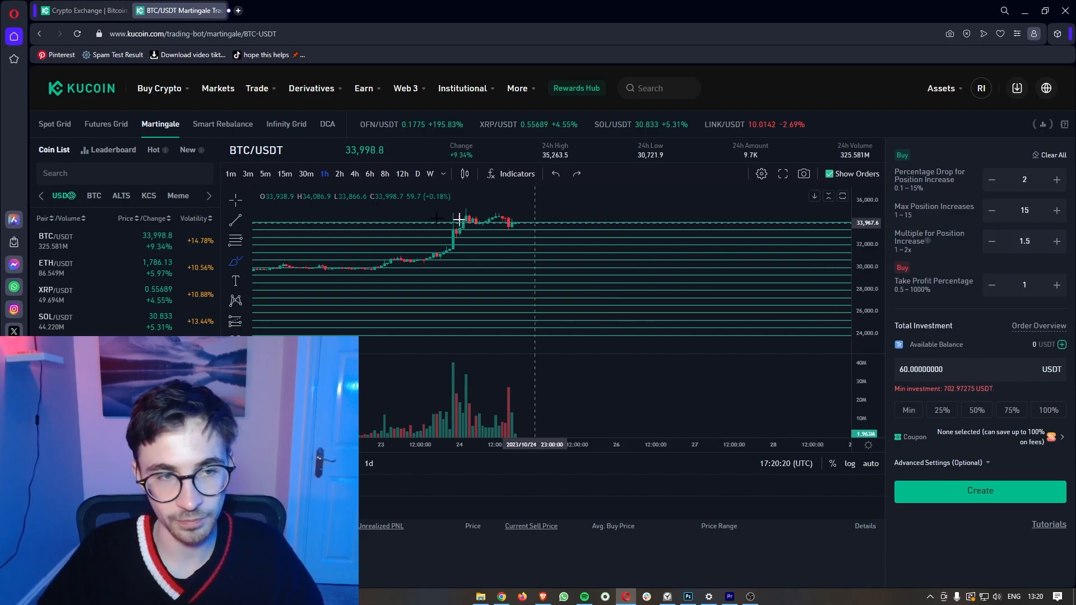
drag(512, 223, 575, 255)
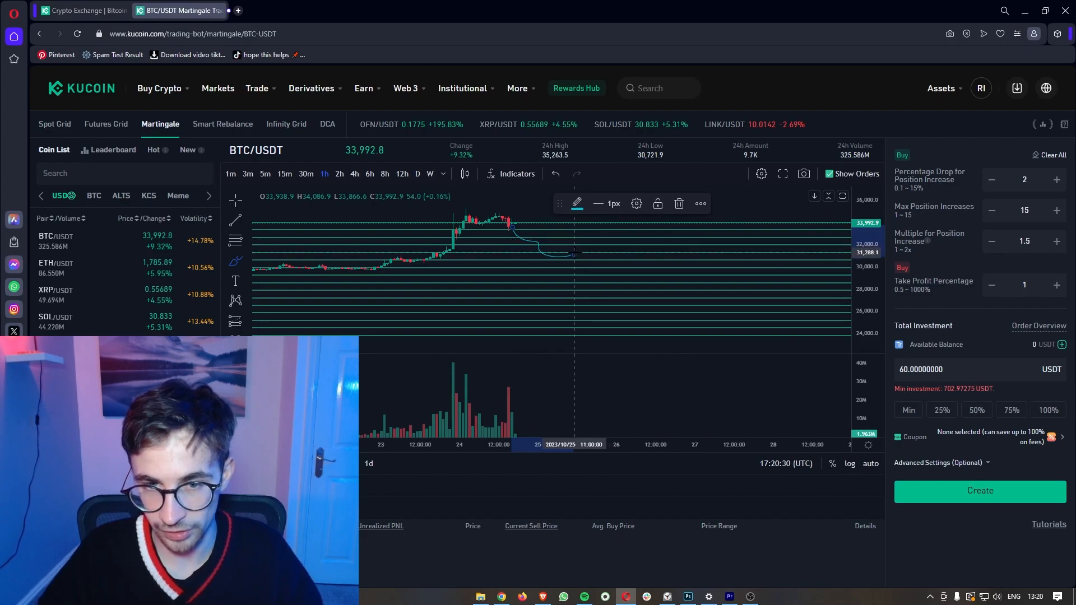
drag(581, 254, 603, 230)
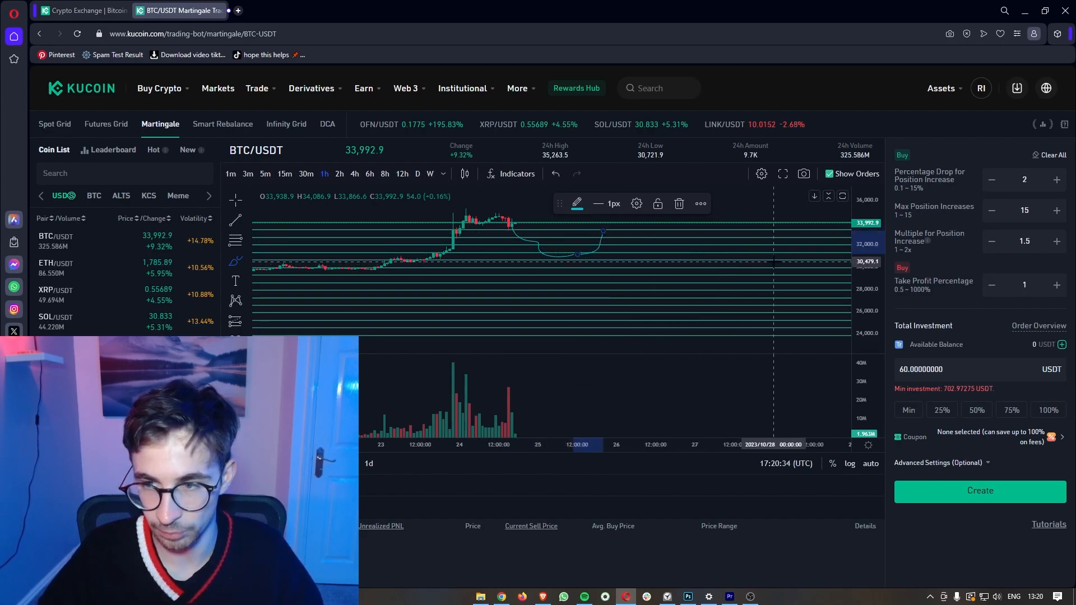
Step: Set the Martingale Take Profit Percentage to 10 and move to the Smart Rebalance bot
drag(950, 291, 890, 275)
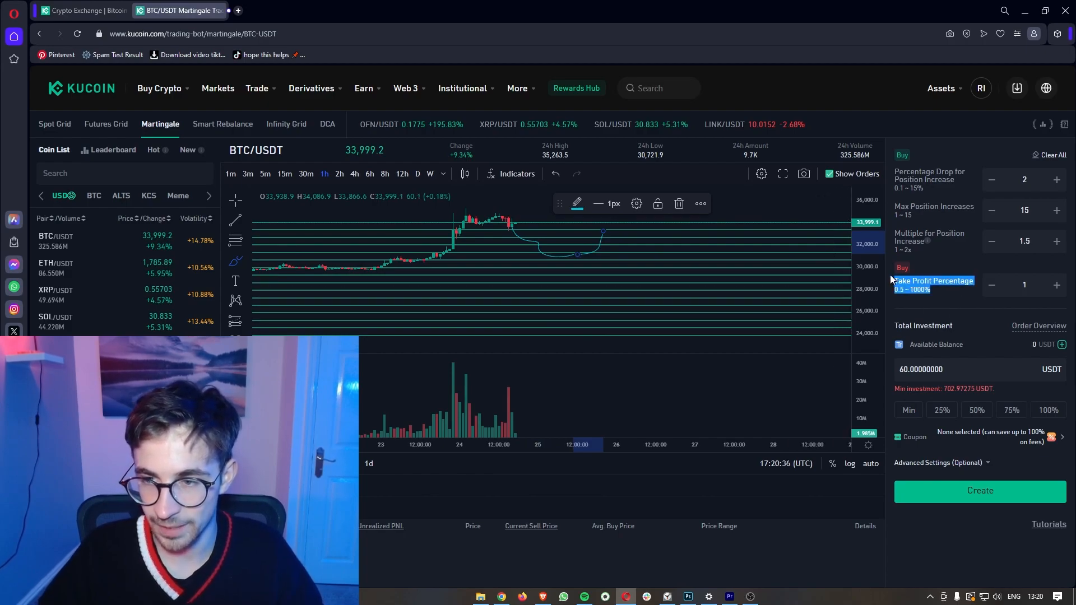
click(944, 292)
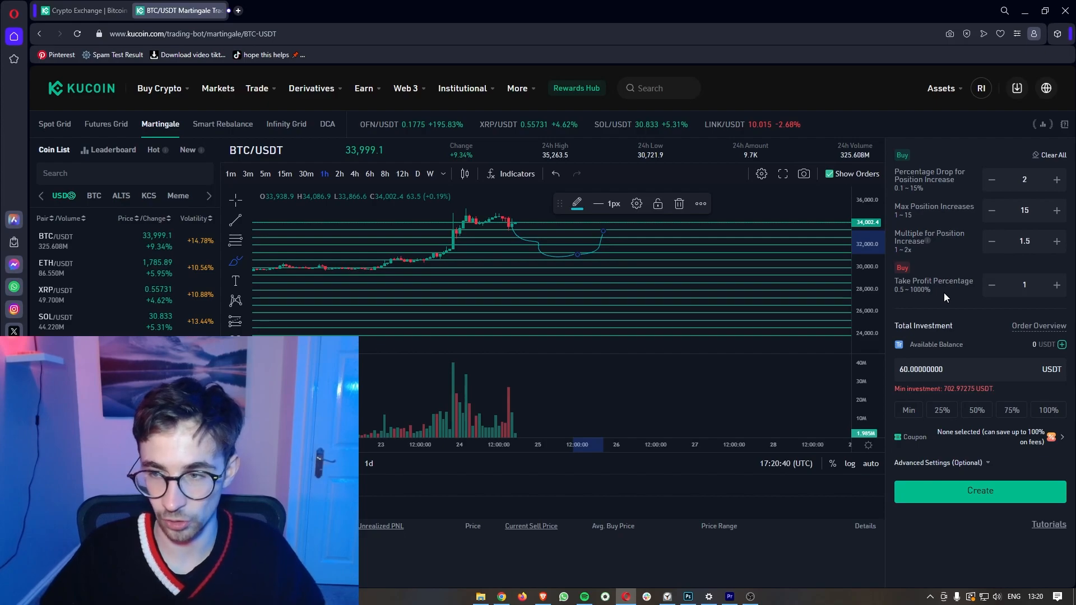
drag(944, 290, 899, 283)
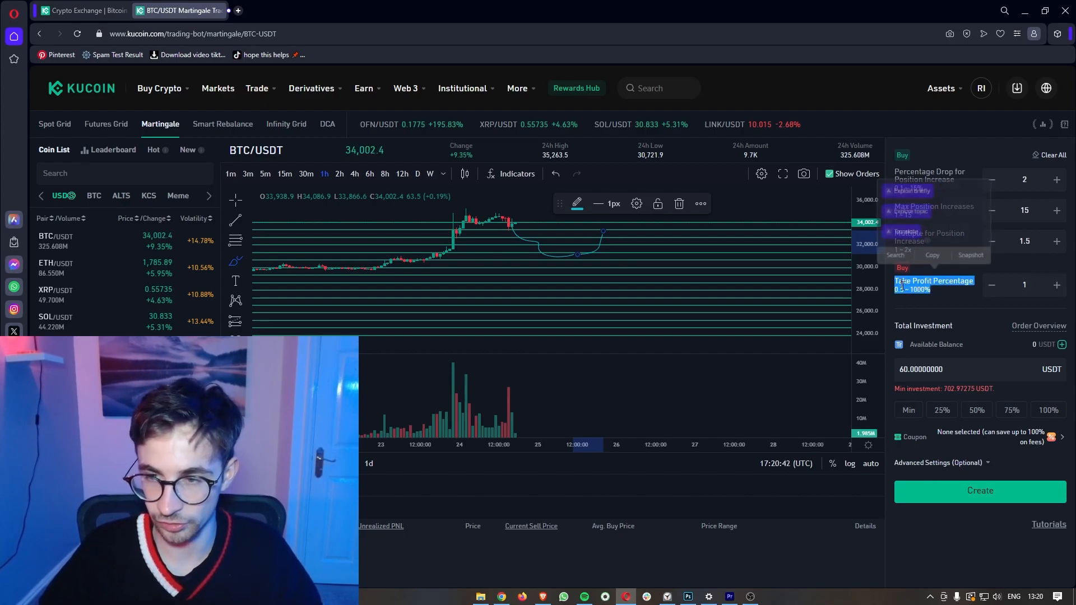
click(902, 282)
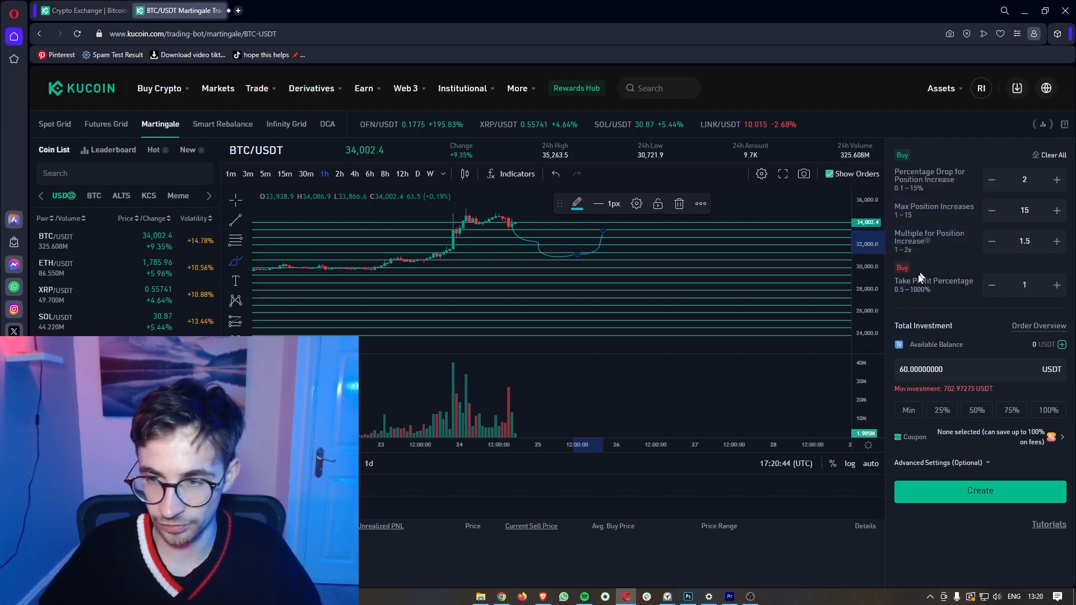
text(10)
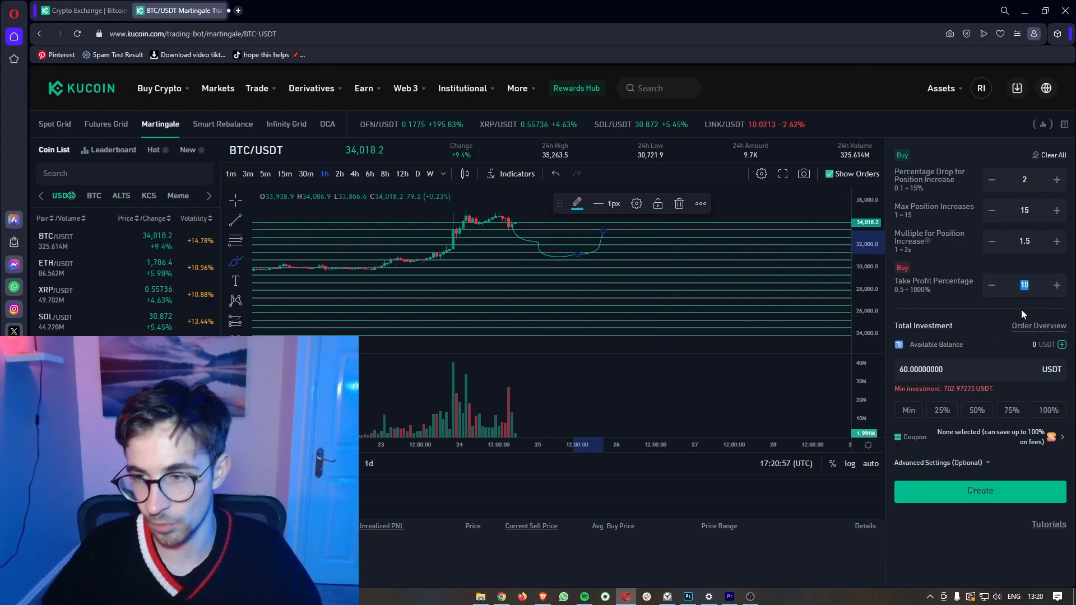
click(230, 125)
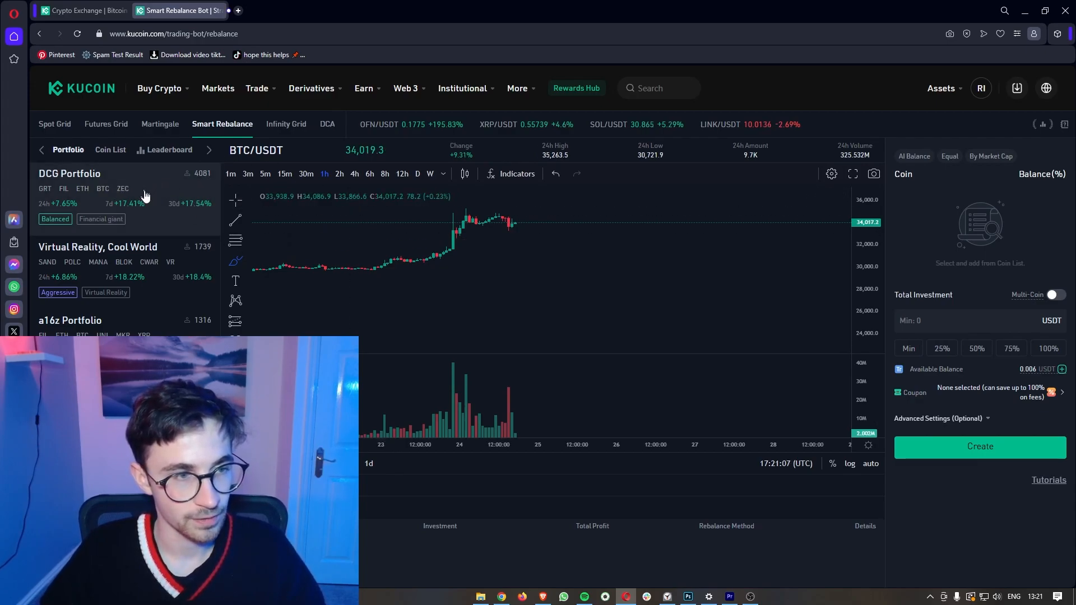
Step: Copy the DCG Portfolio into a rebalance setup and try Equal and By Market Cap weightings
click(74, 181)
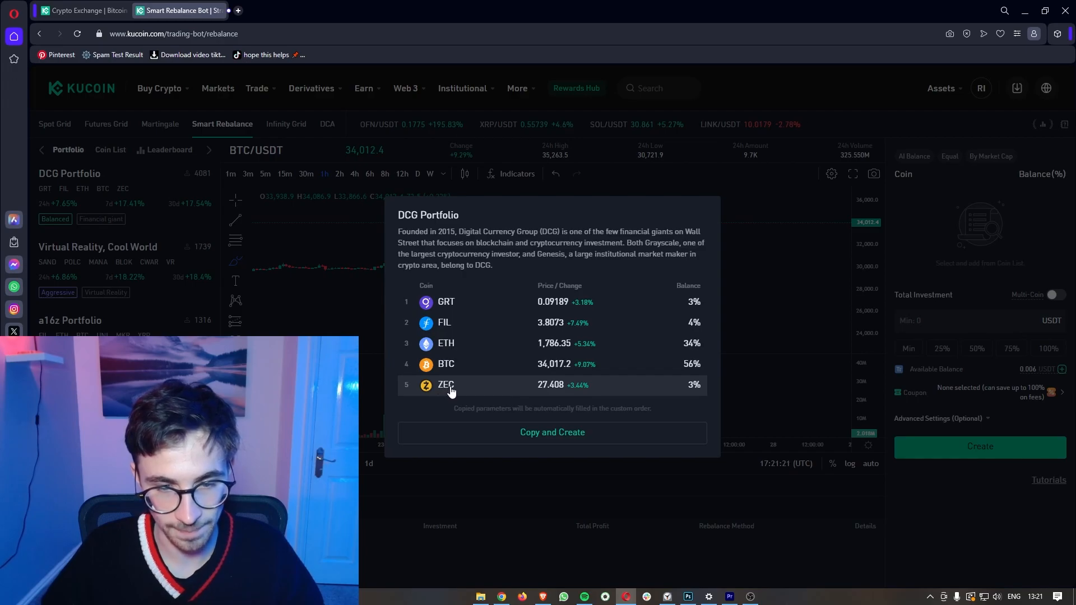
click(553, 434)
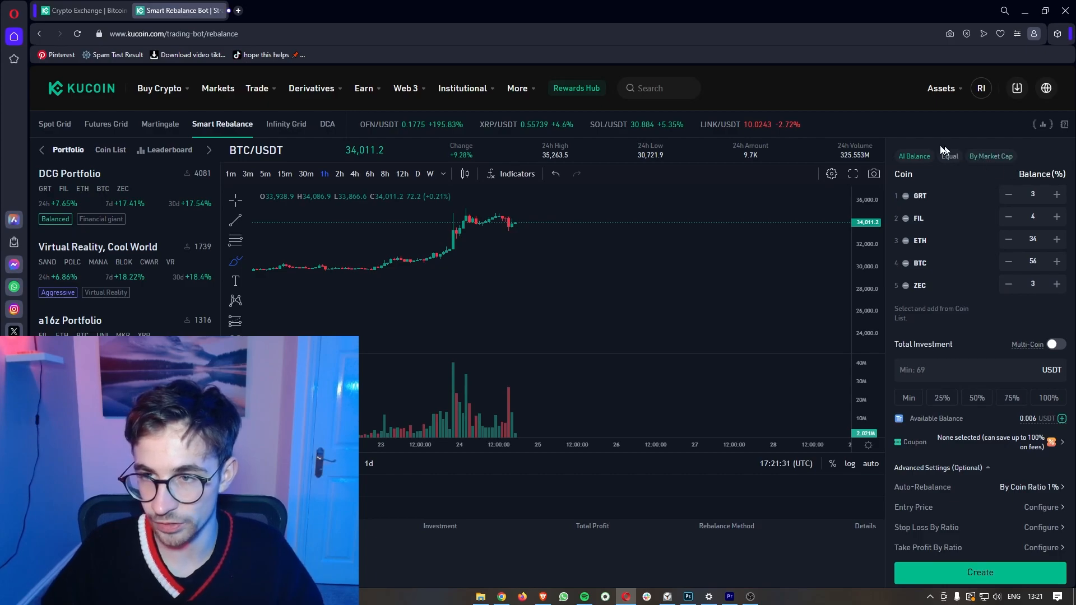
drag(902, 159, 927, 167)
click(930, 167)
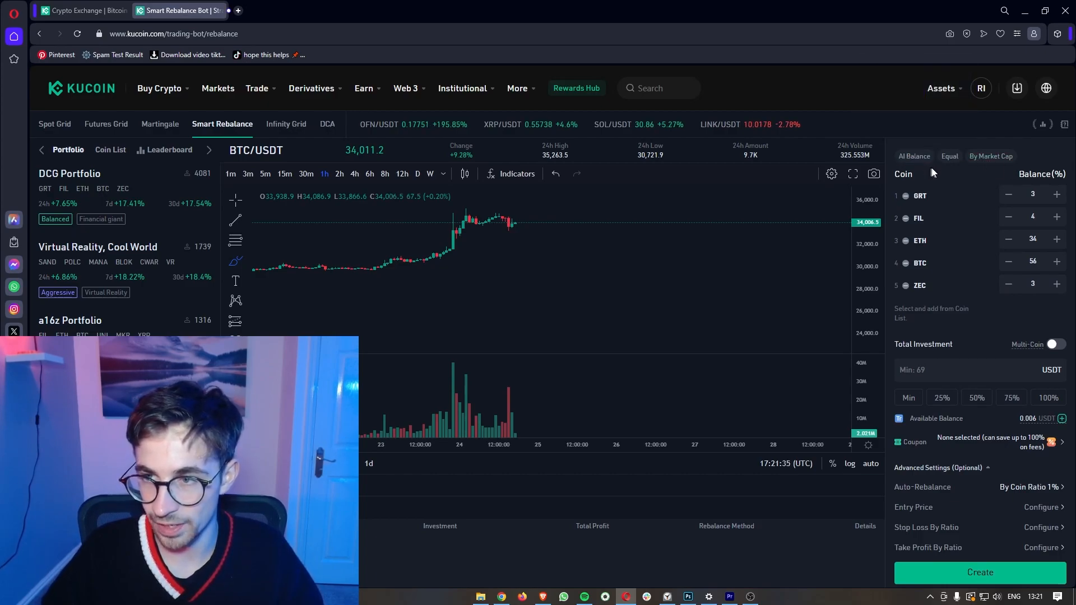
click(951, 159)
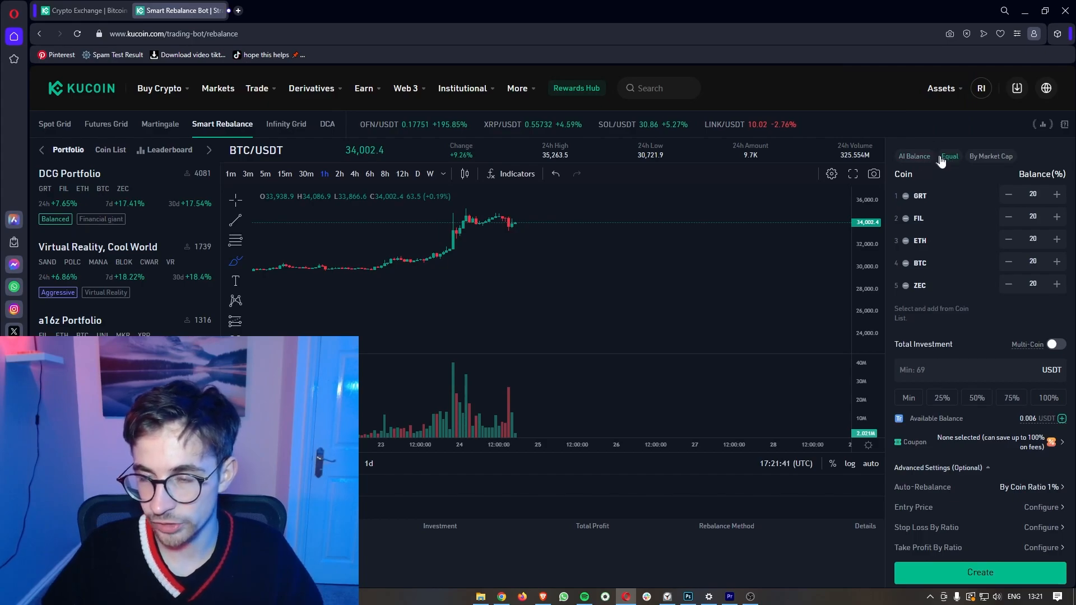
click(995, 161)
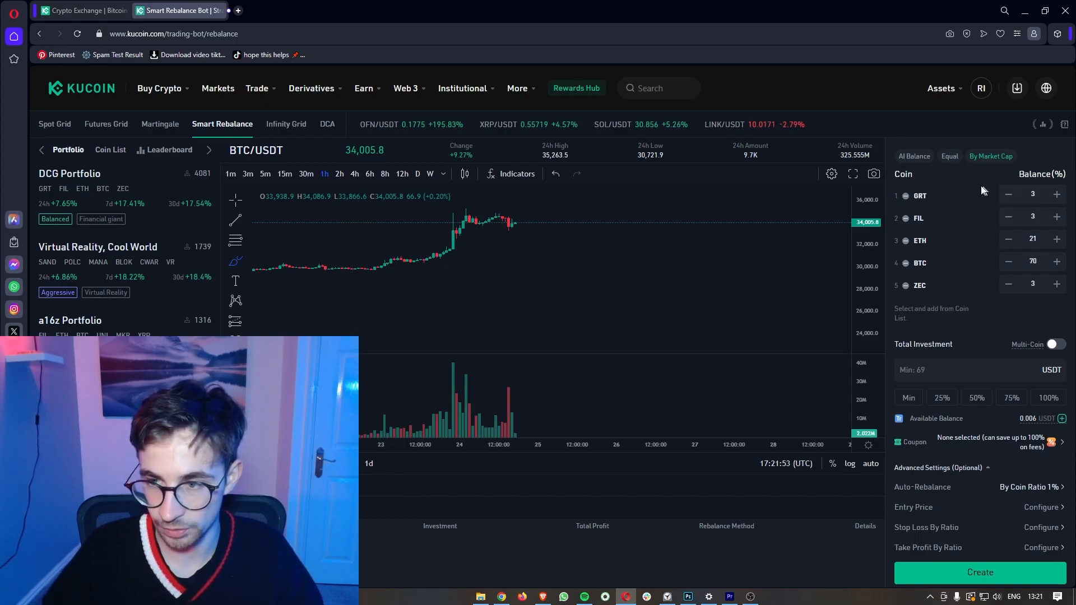
Step: Remove all four portfolio coins and bring up the Coin List
click(906, 196)
click(906, 196)
click(906, 196)
click(907, 197)
click(906, 196)
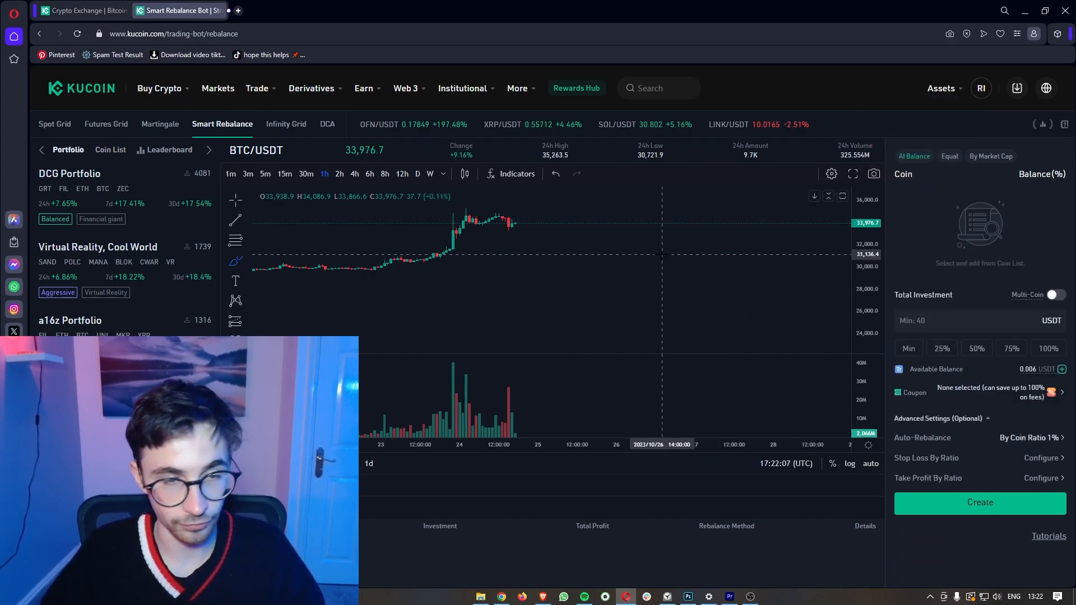
click(110, 151)
Step: Add BTC, ETH, SOL and ADA from the coin list to the rebalance portfolio
mouse_move(117, 243)
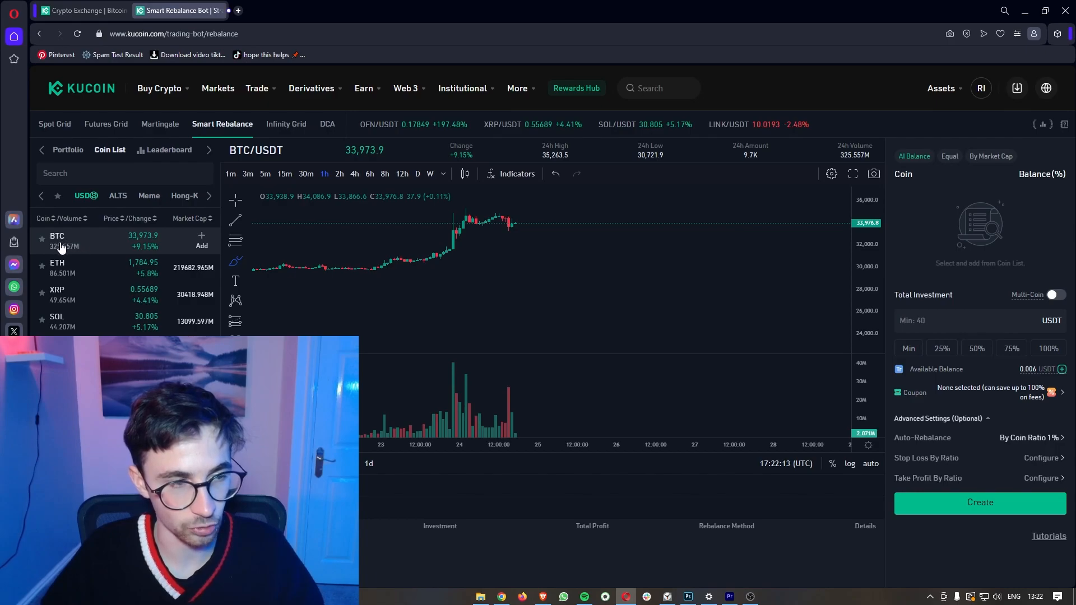
click(200, 241)
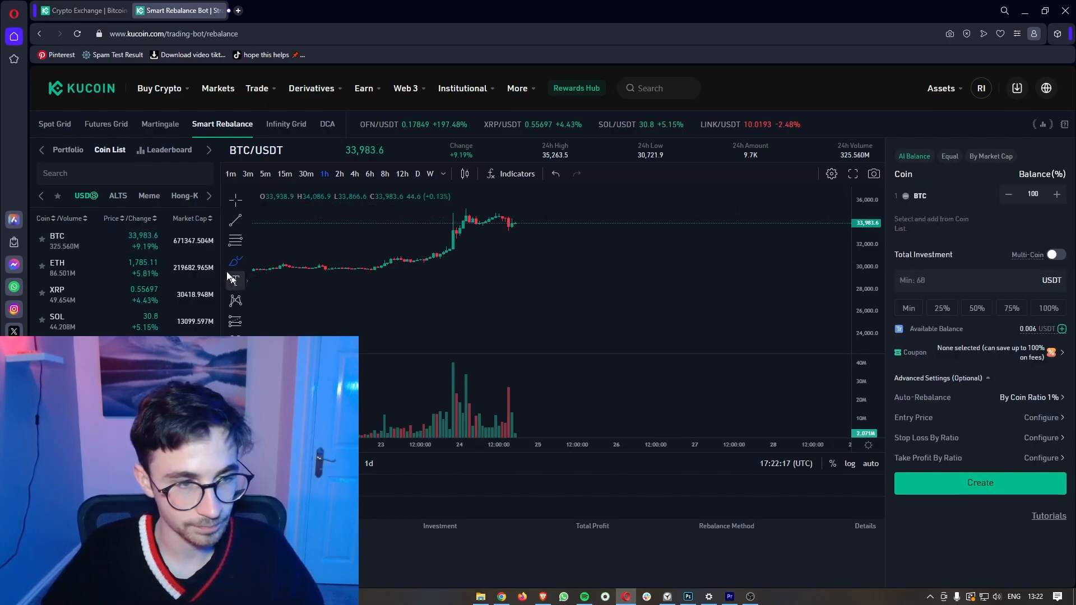
click(202, 271)
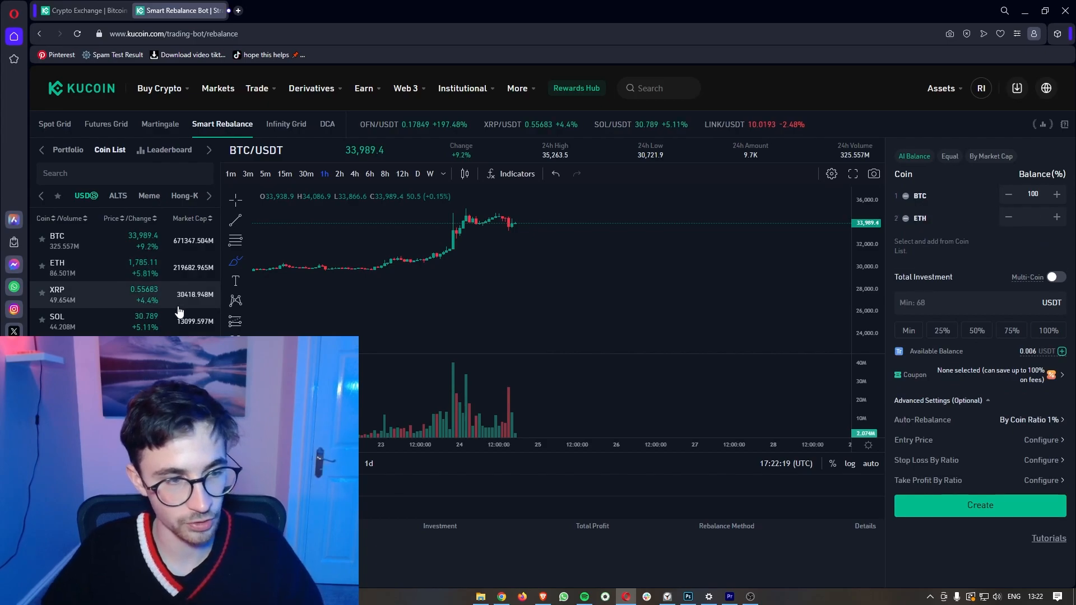
scroll(177, 306, down, 1)
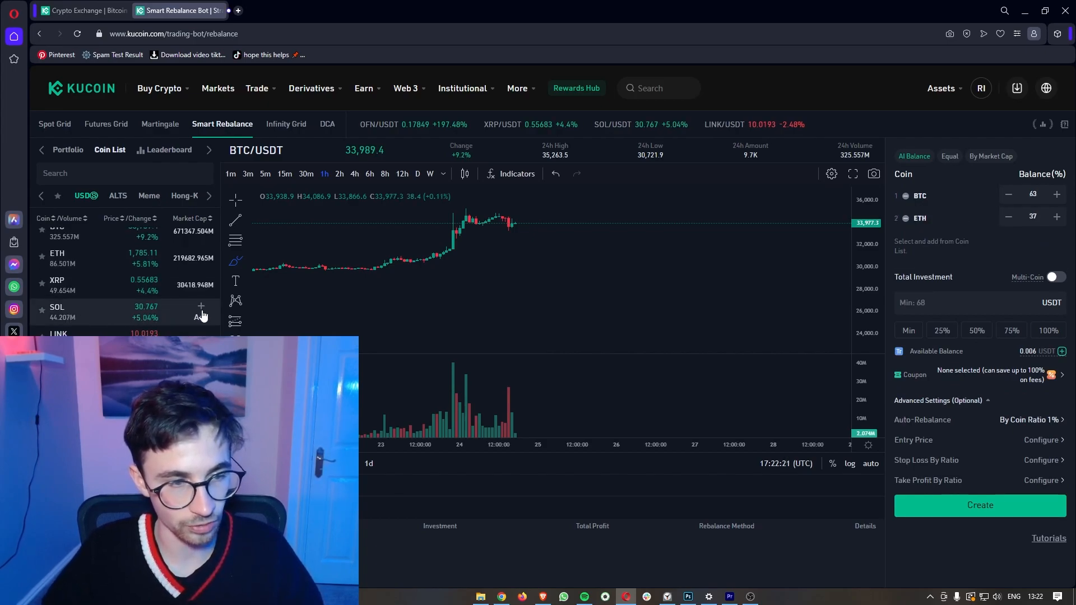
click(201, 317)
scroll(168, 280, down, 5)
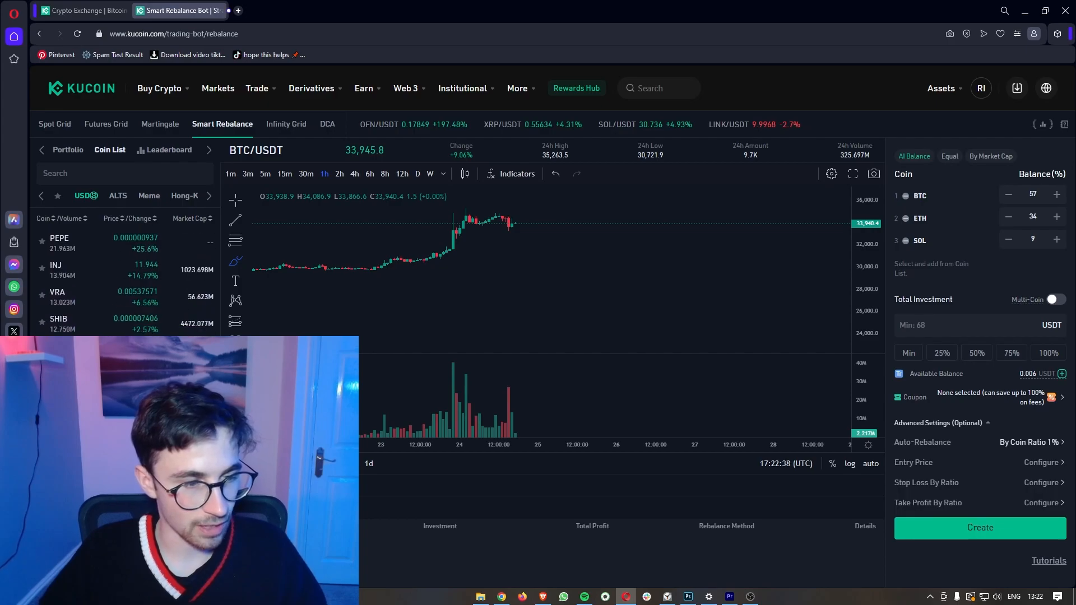
scroll(123, 274, down, 3)
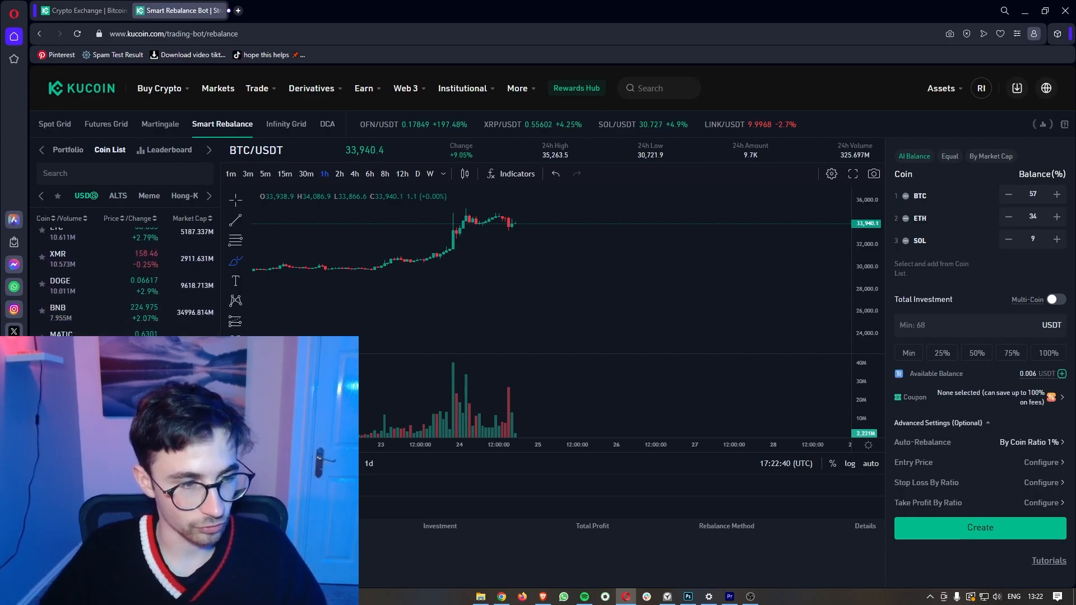
click(201, 343)
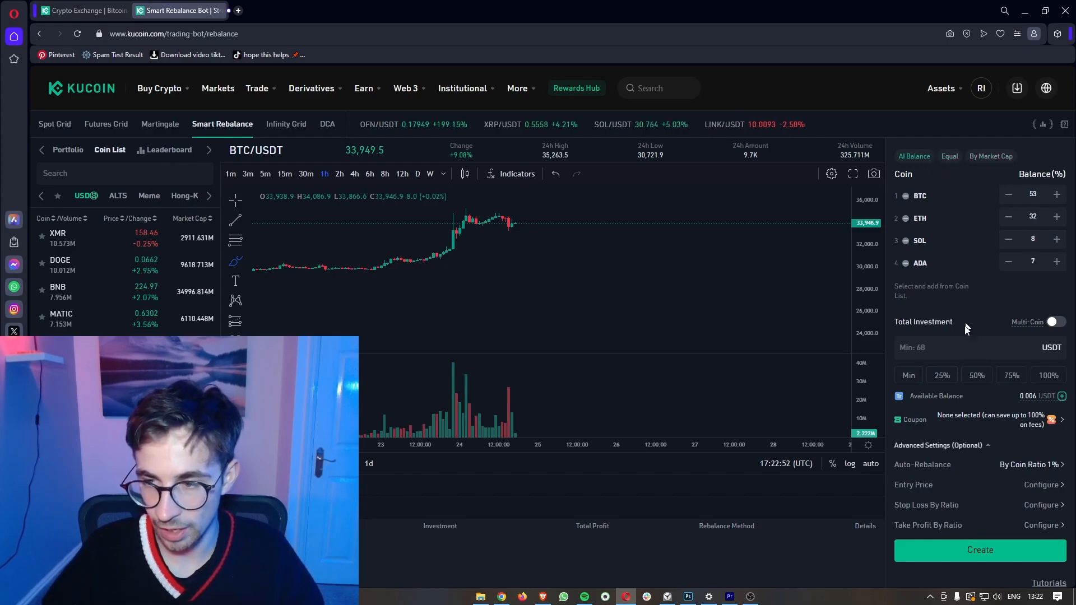
Step: Check the resulting 53/32/8/7 percent weighting, then switch to the Infinity Grid bot
drag(895, 322, 954, 323)
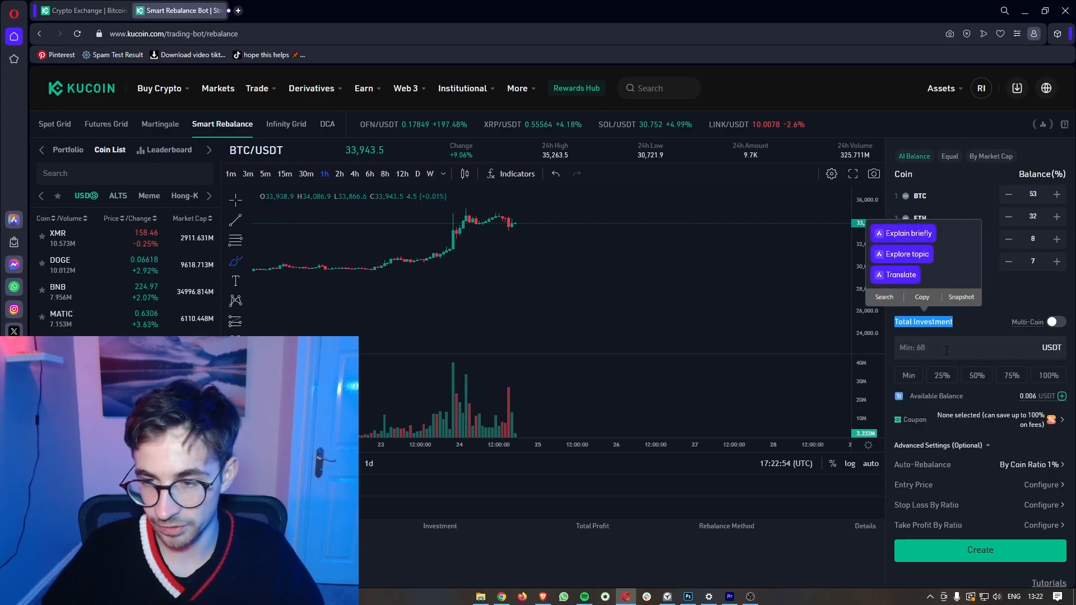
click(910, 344)
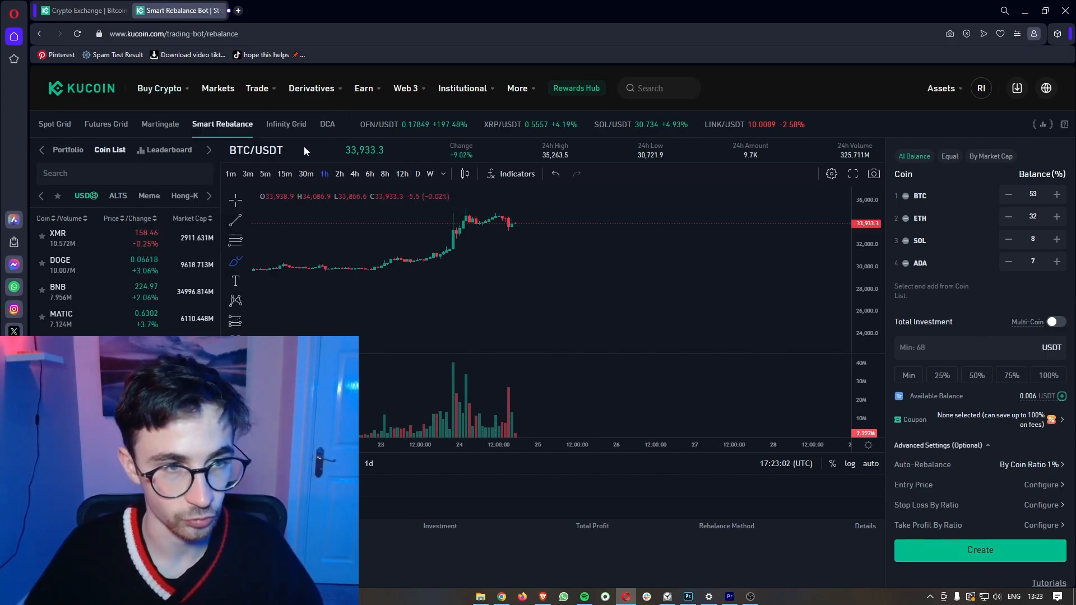
click(289, 128)
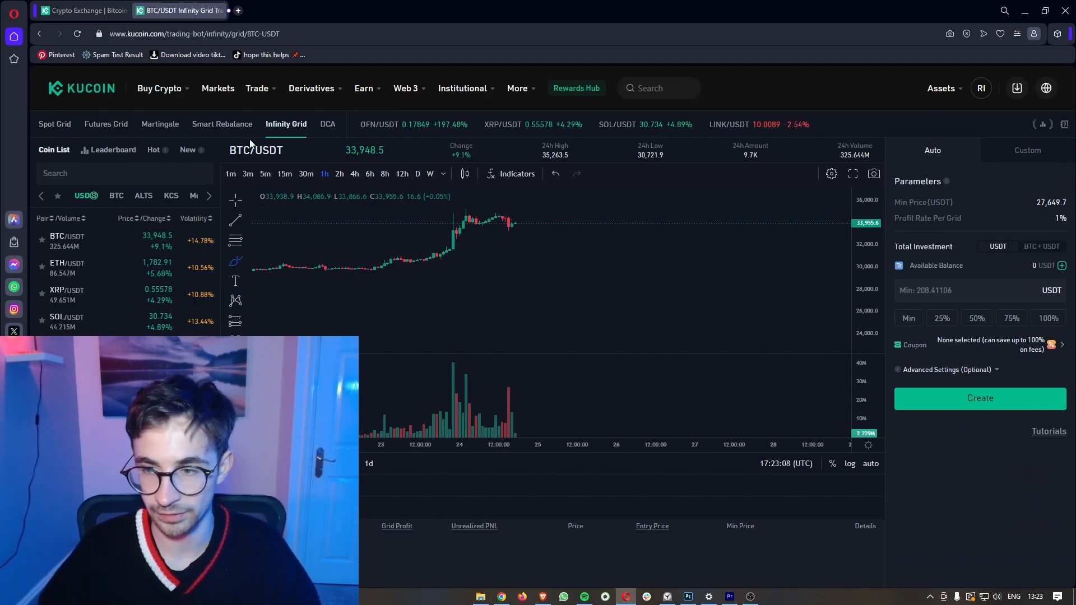
Step: Leave the Infinity Grid auto parameters as they are and go to the DCA bot page
click(328, 125)
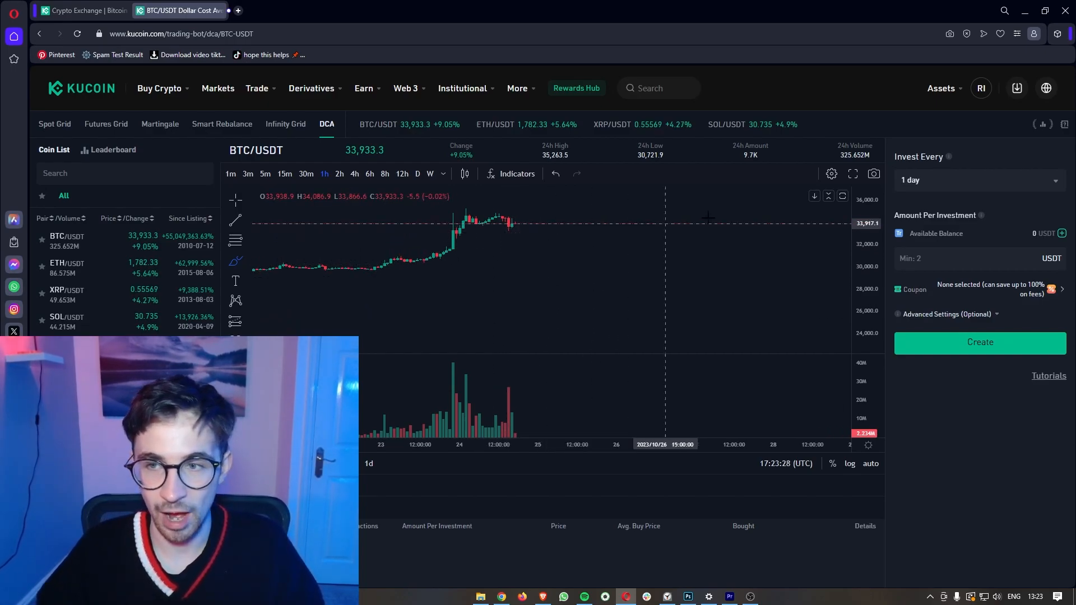
Step: Set the DCA bot to invest every 1 week with 1000 USDT per investment
click(932, 180)
scroll(951, 267, down, 2)
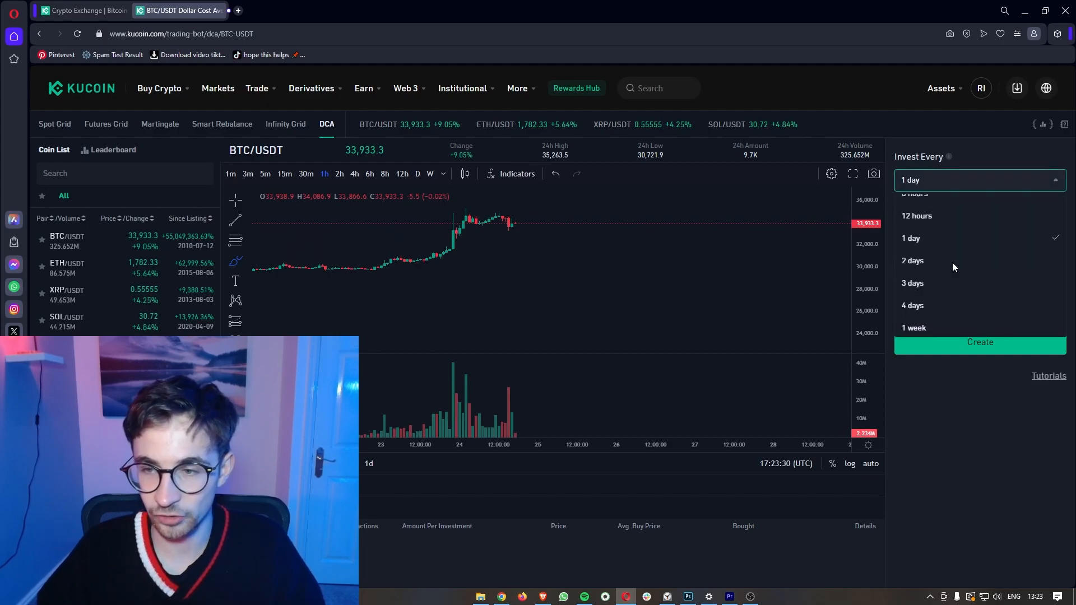
click(933, 303)
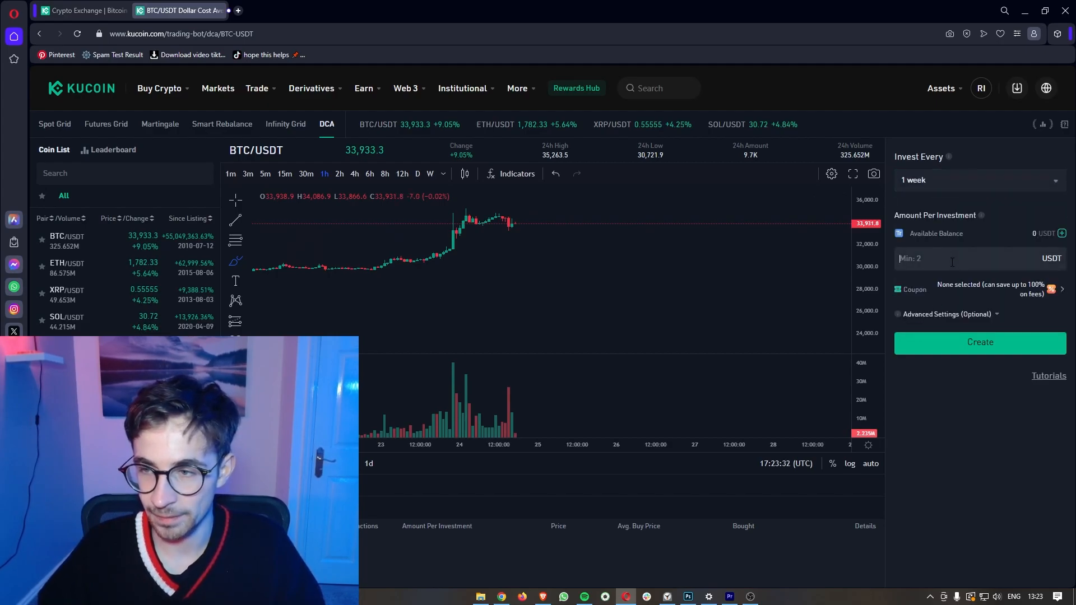
click(952, 261)
text(1000)
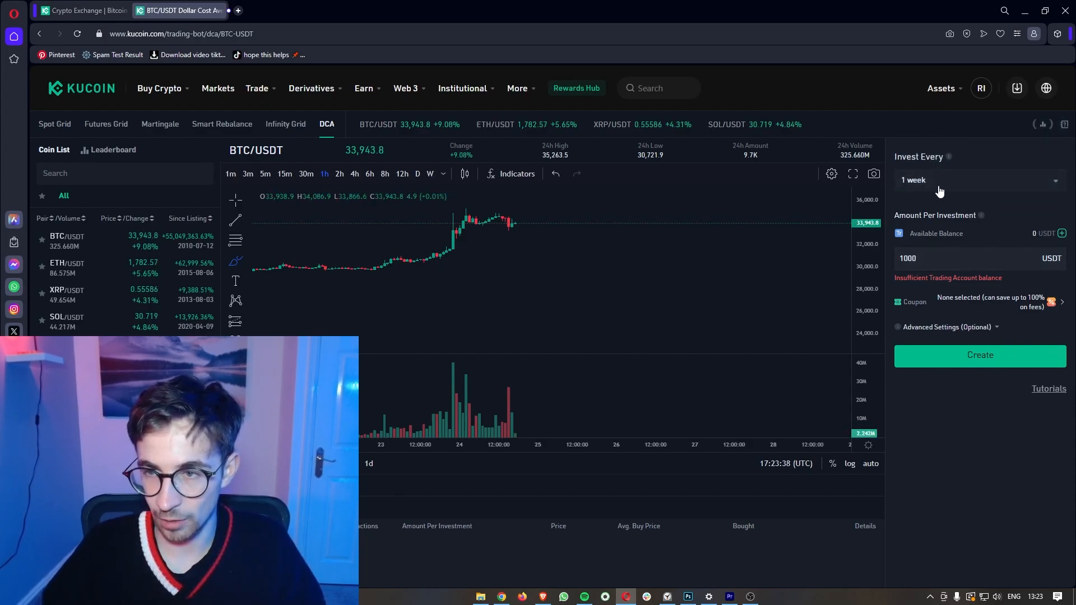
click(939, 191)
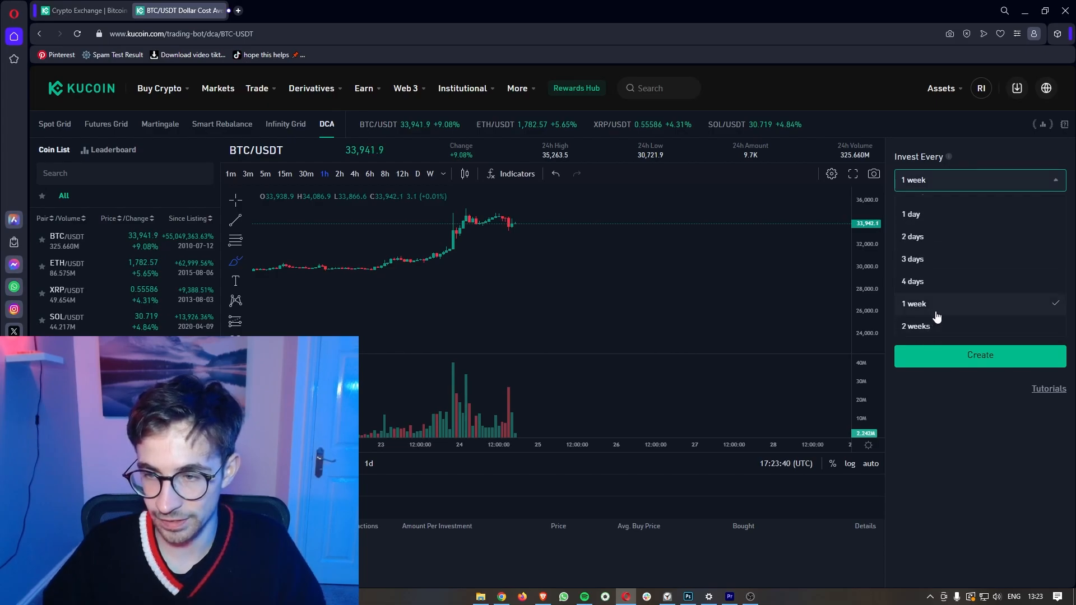
click(935, 306)
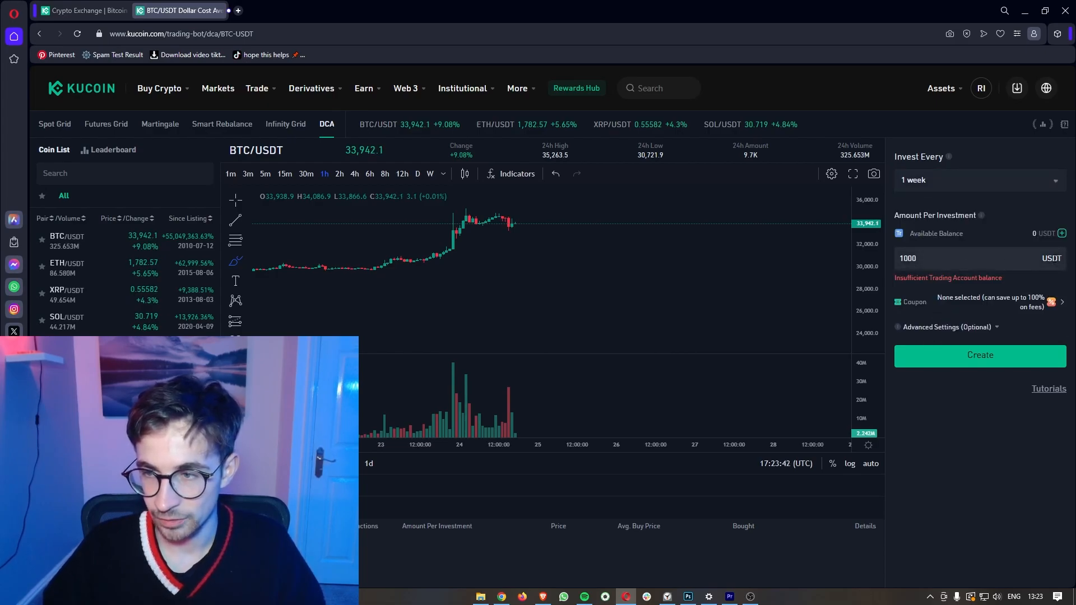
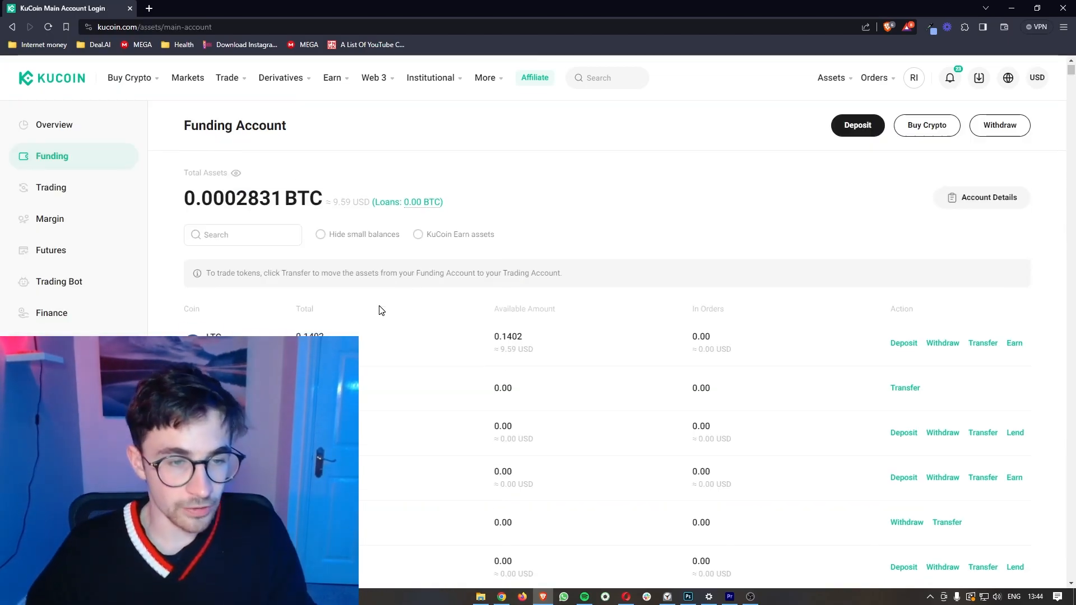
Step: Find the 0.1402 LTC row in the Funding coin list and start its withdrawal
scroll(382, 311, down, 1)
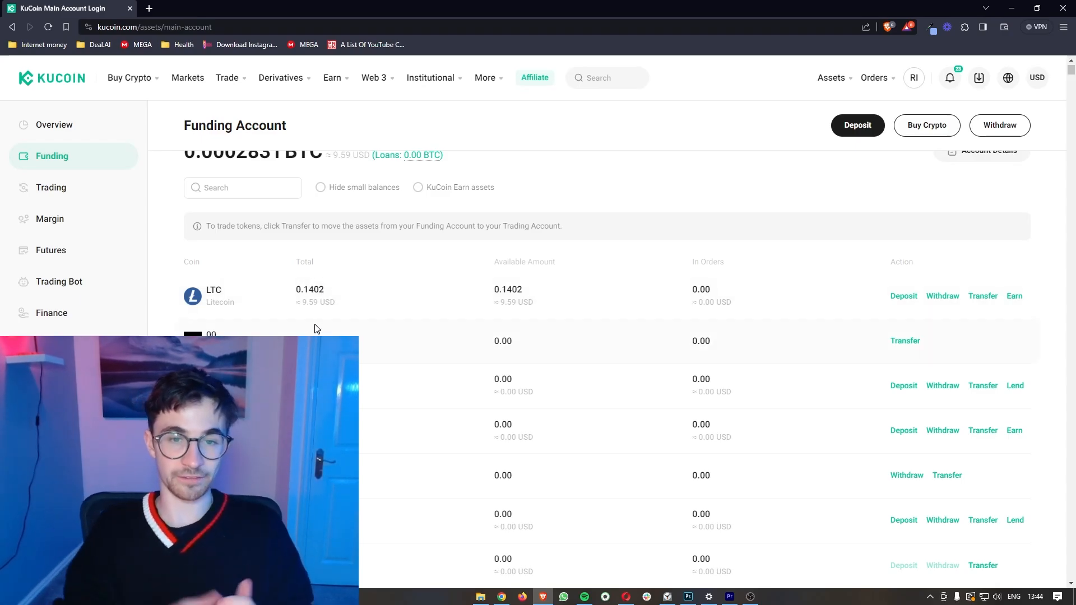
scroll(315, 329, down, 1)
scroll(315, 329, up, 1)
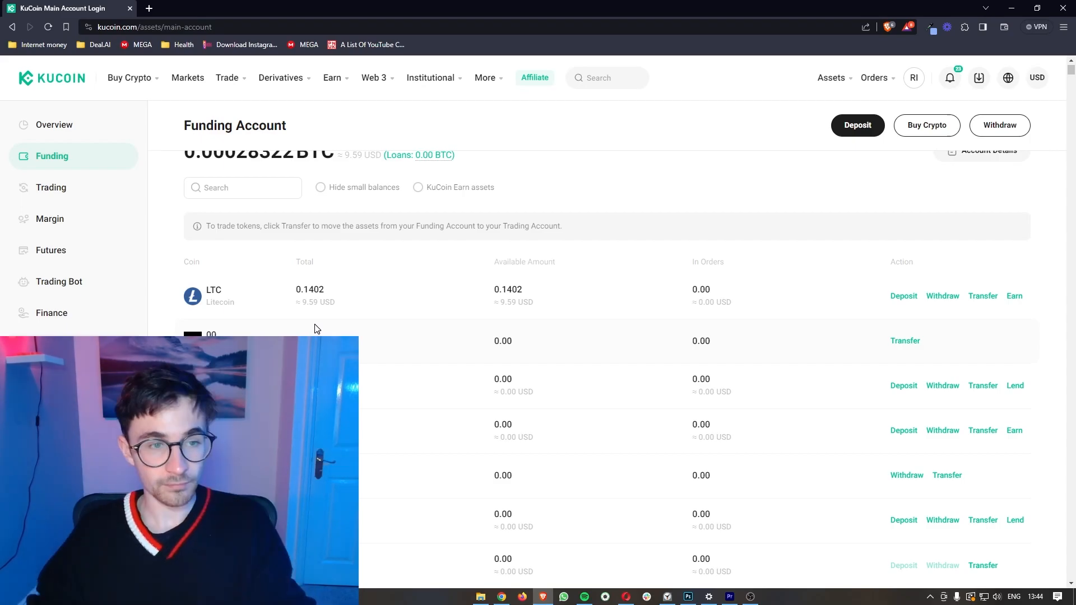
scroll(316, 329, up, 1)
scroll(343, 329, up, 1)
scroll(343, 329, down, 1)
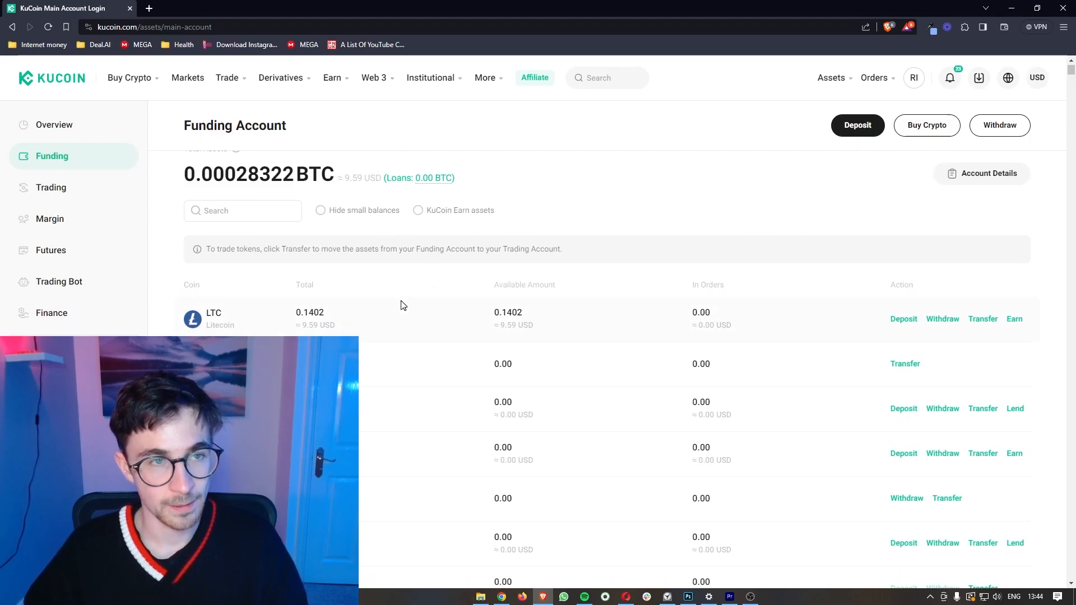
scroll(401, 303, down, 1)
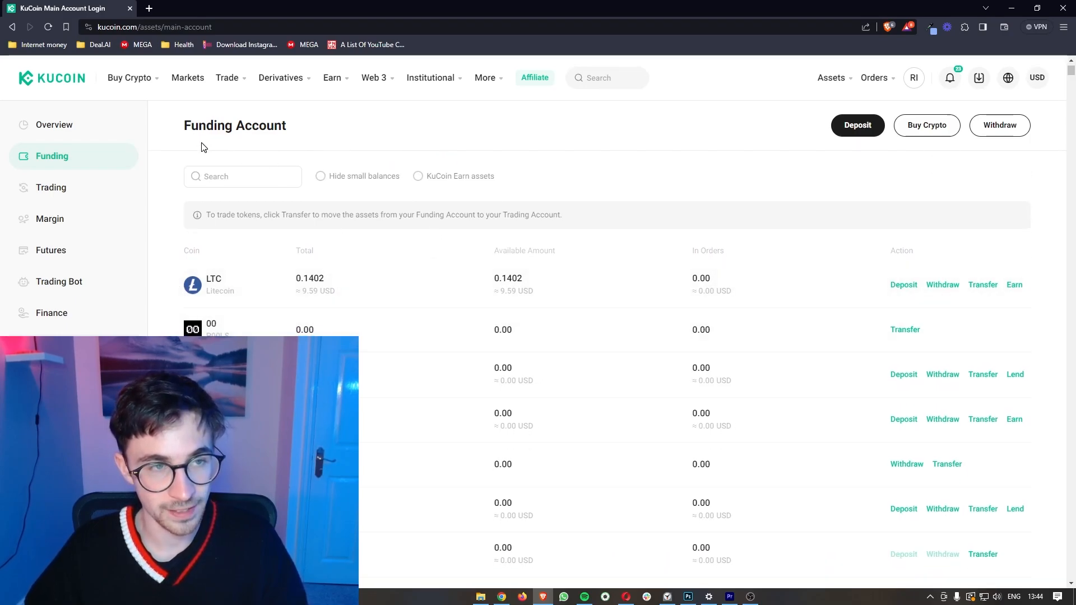
drag(185, 127, 296, 128)
click(323, 137)
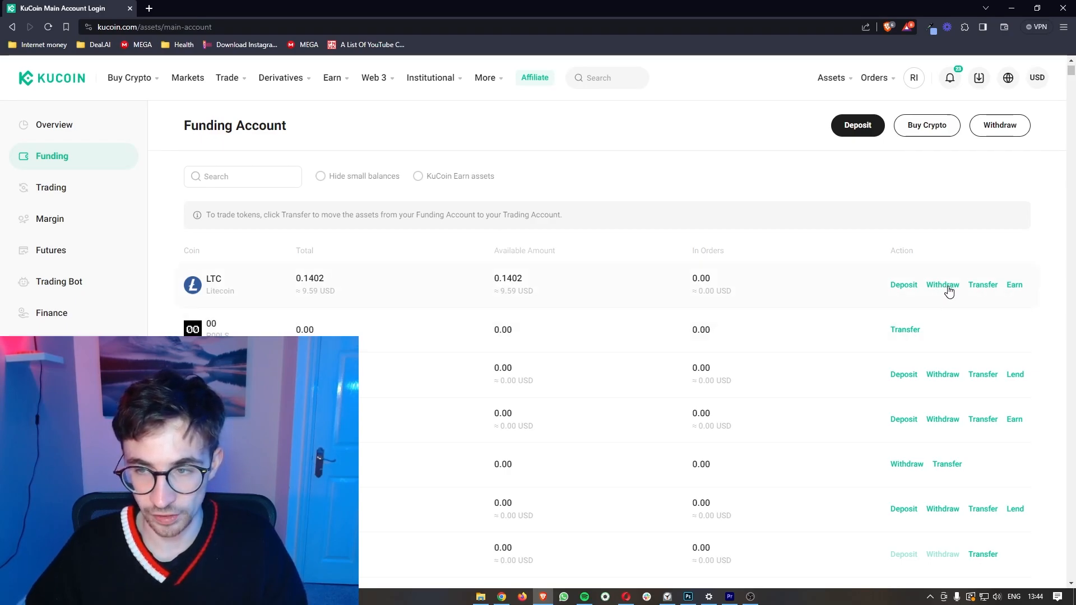
click(946, 286)
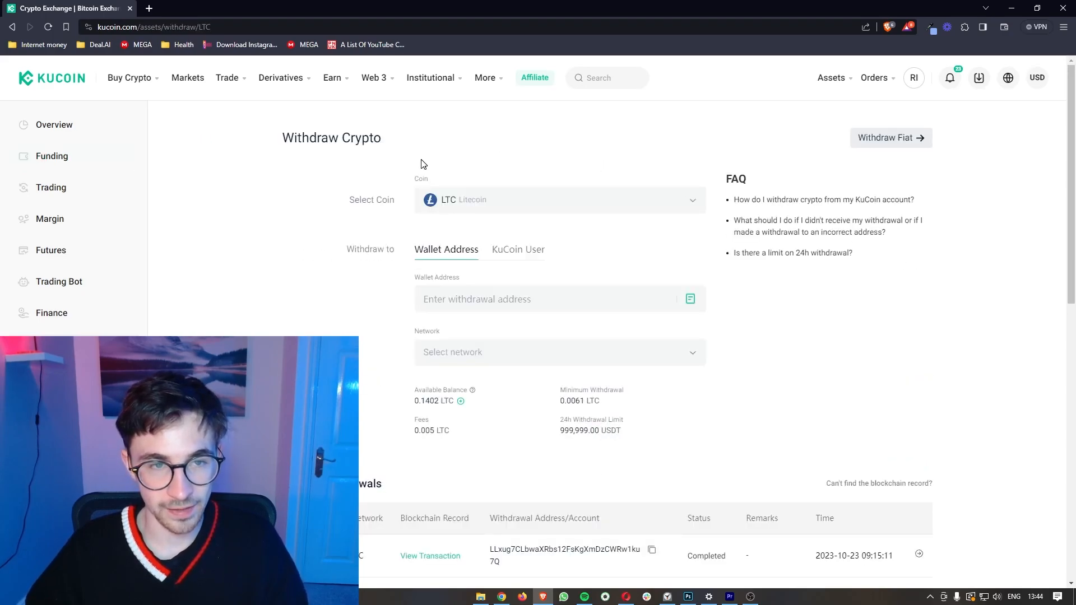
Step: Review the LTC withdrawal form, try the KuCoin User option, then return to Wallet Address
drag(349, 199, 402, 196)
click(405, 211)
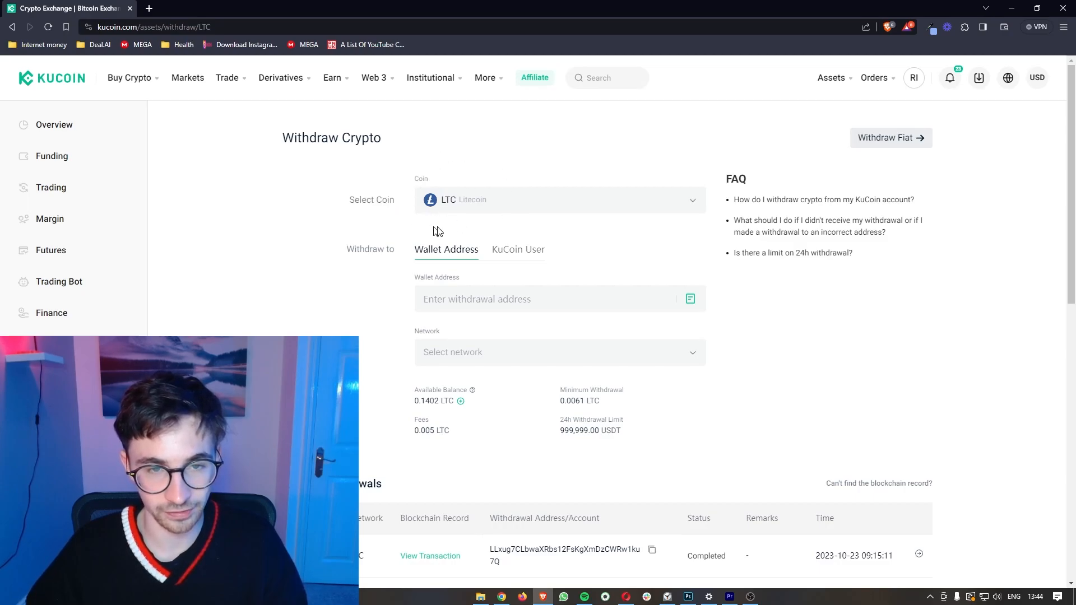
scroll(460, 184, down, 1)
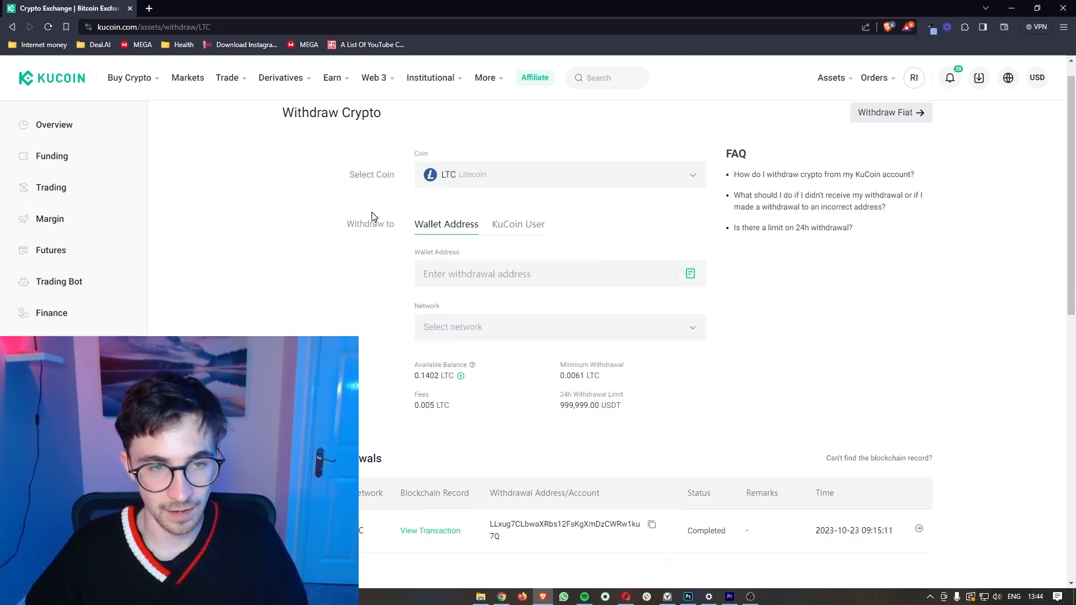
drag(344, 225, 403, 225)
click(413, 245)
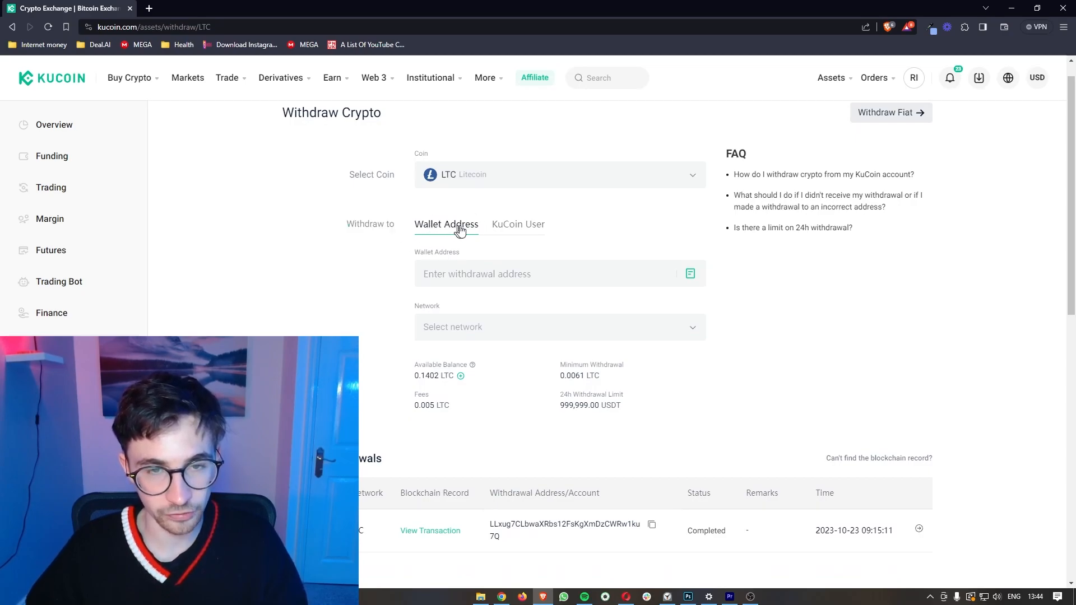
click(527, 230)
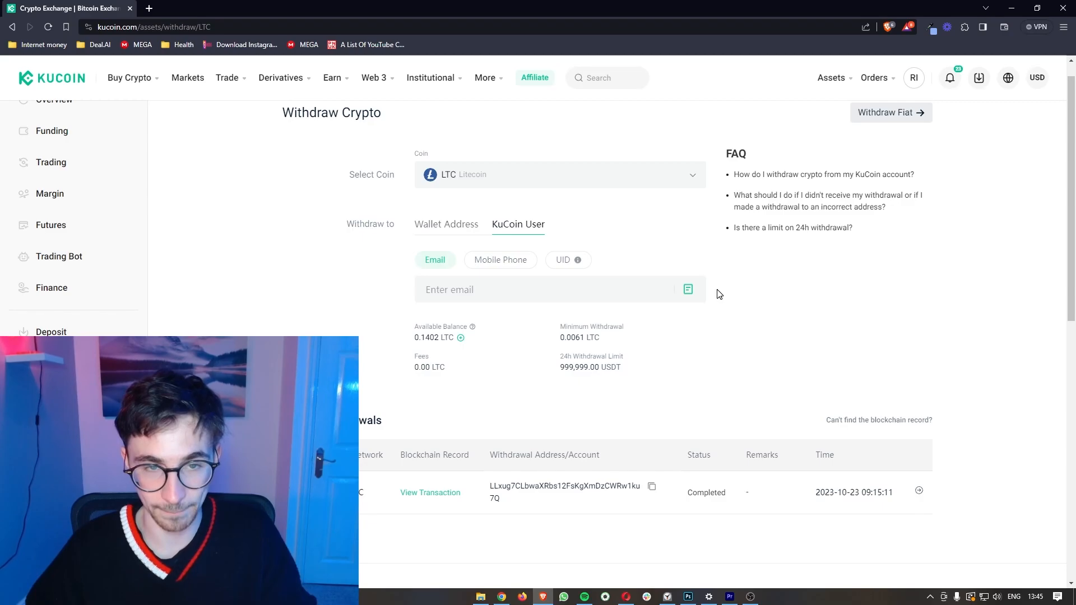
click(466, 226)
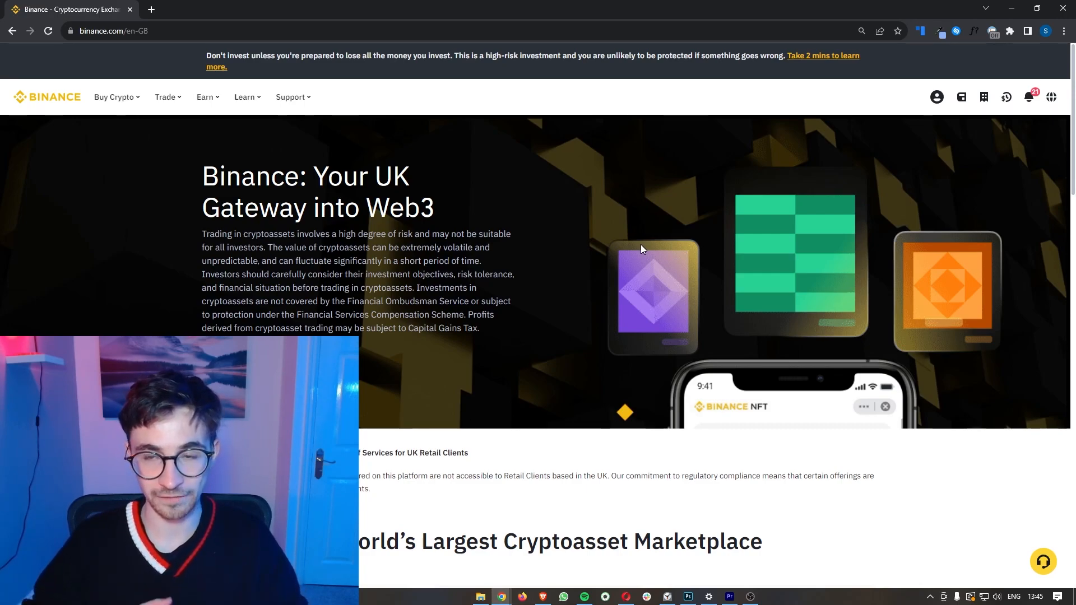
Step: In the Binance account wallet, start a crypto deposit and pick Litecoin via a 'lite' search
mouse_move(962, 100)
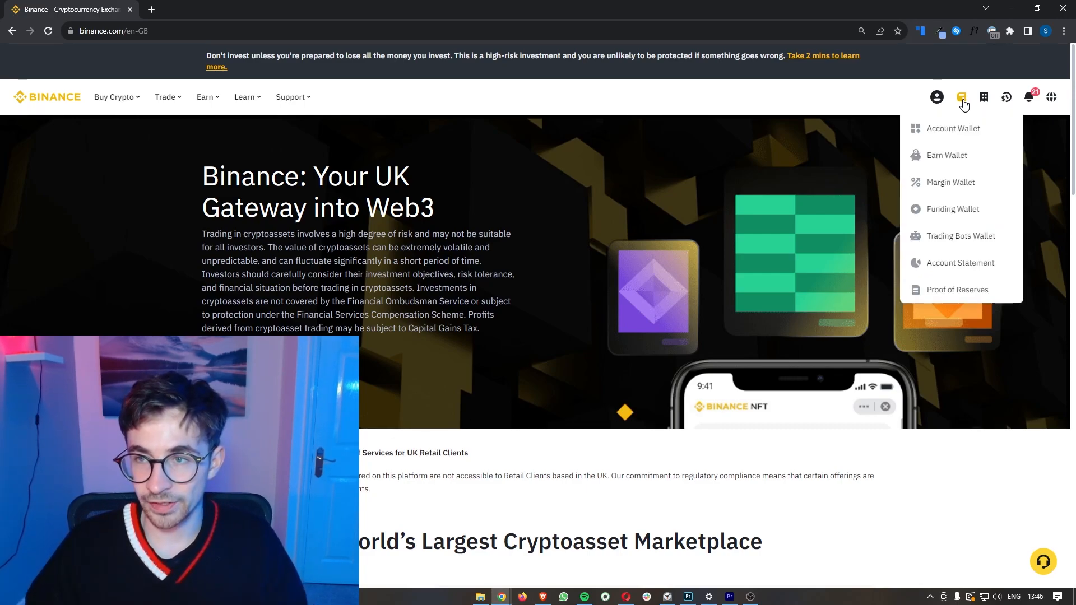
click(960, 137)
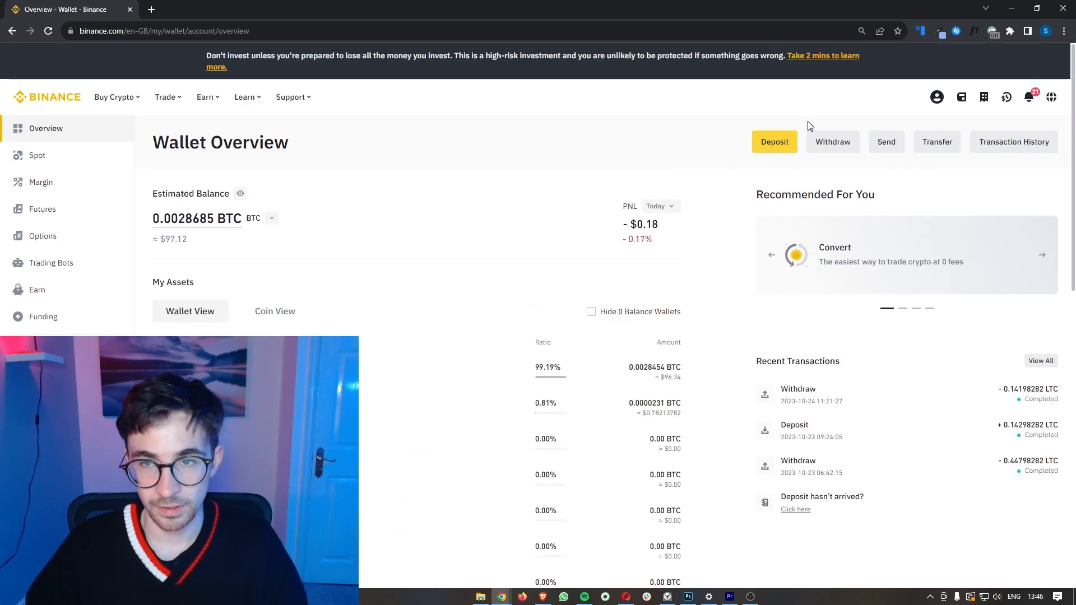
click(769, 147)
drag(453, 242, 533, 245)
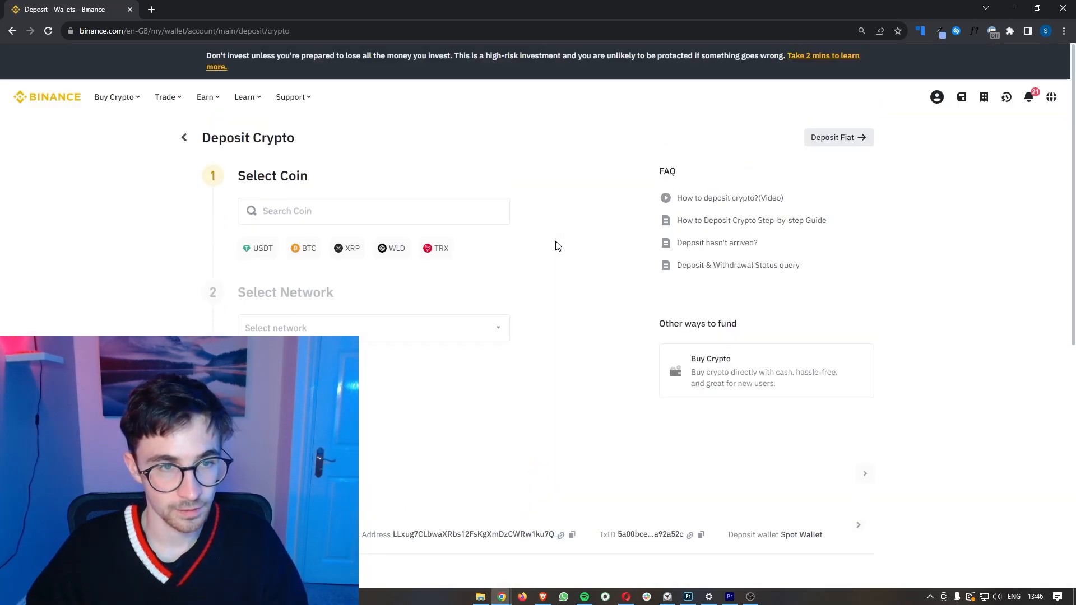
click(295, 207)
text(lite)
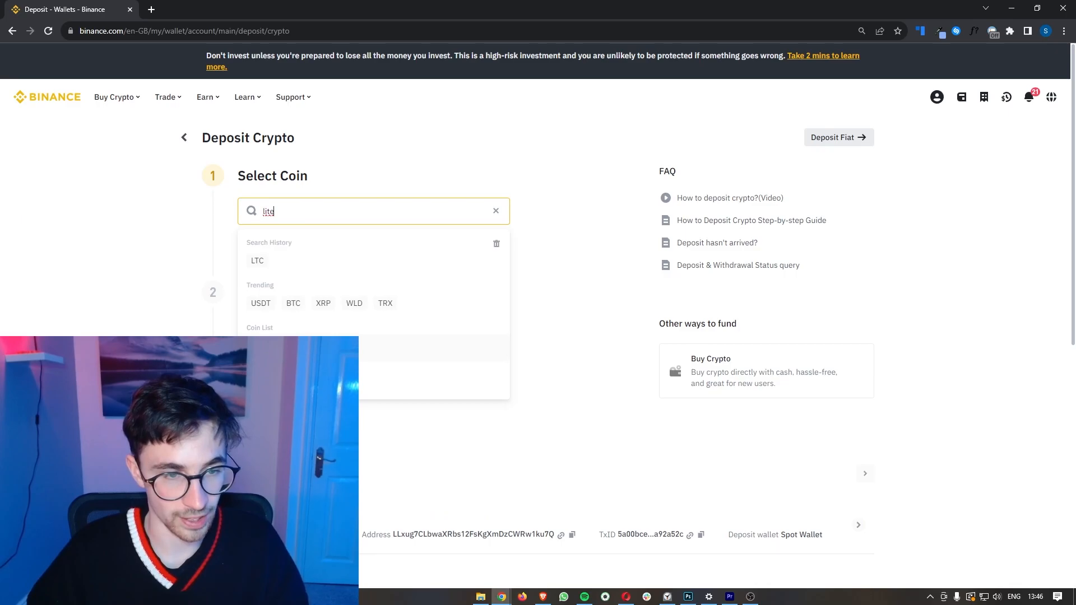
click(323, 348)
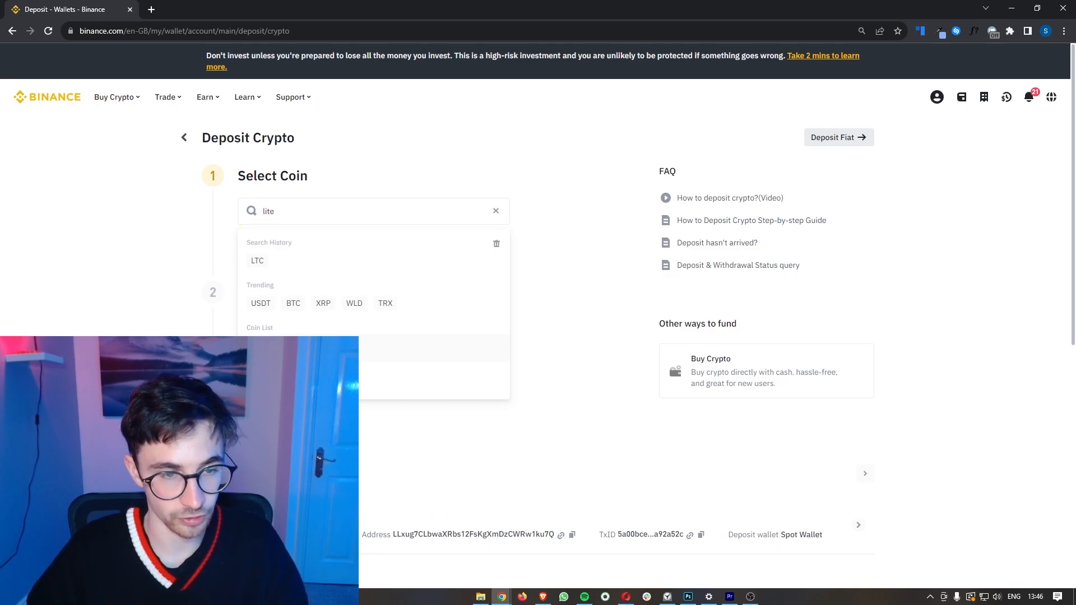
Step: Choose the LTC network, dismiss the MWEB warning and copy the deposit address
click(319, 287)
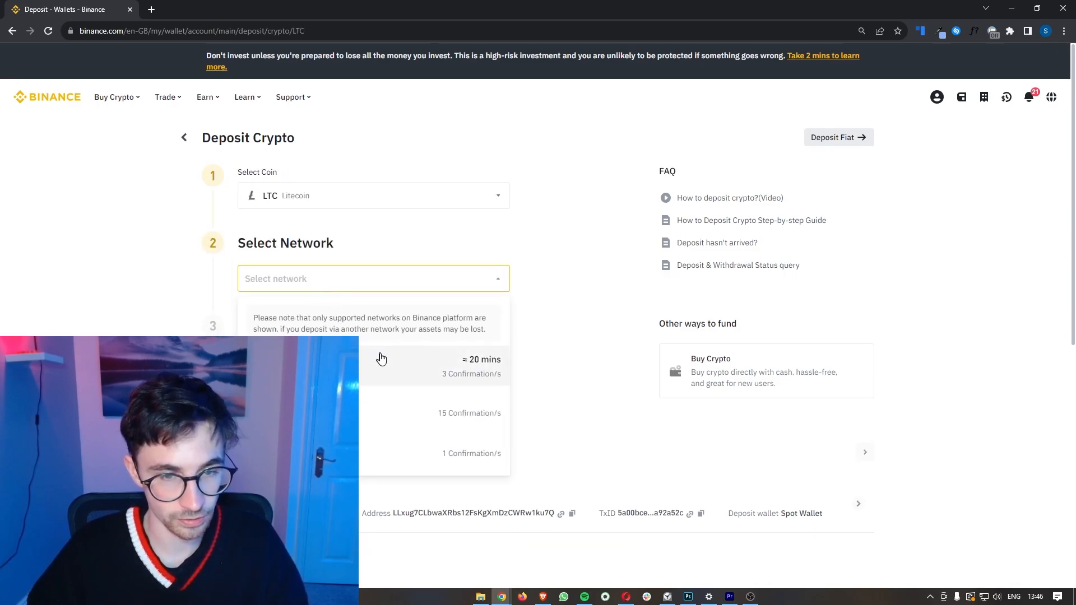
click(361, 367)
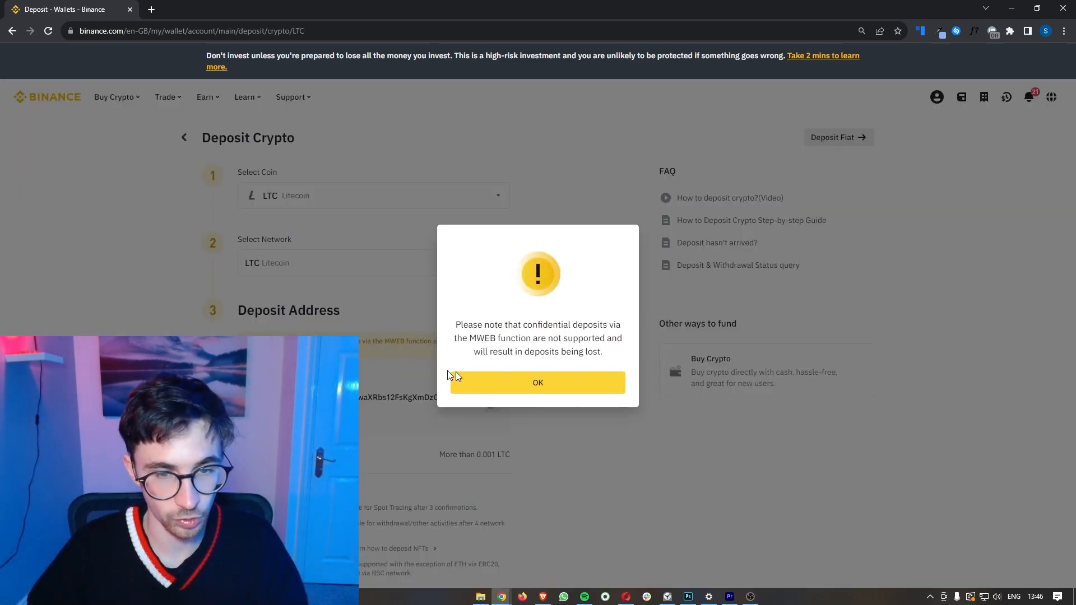
click(503, 383)
scroll(503, 378, down, 1)
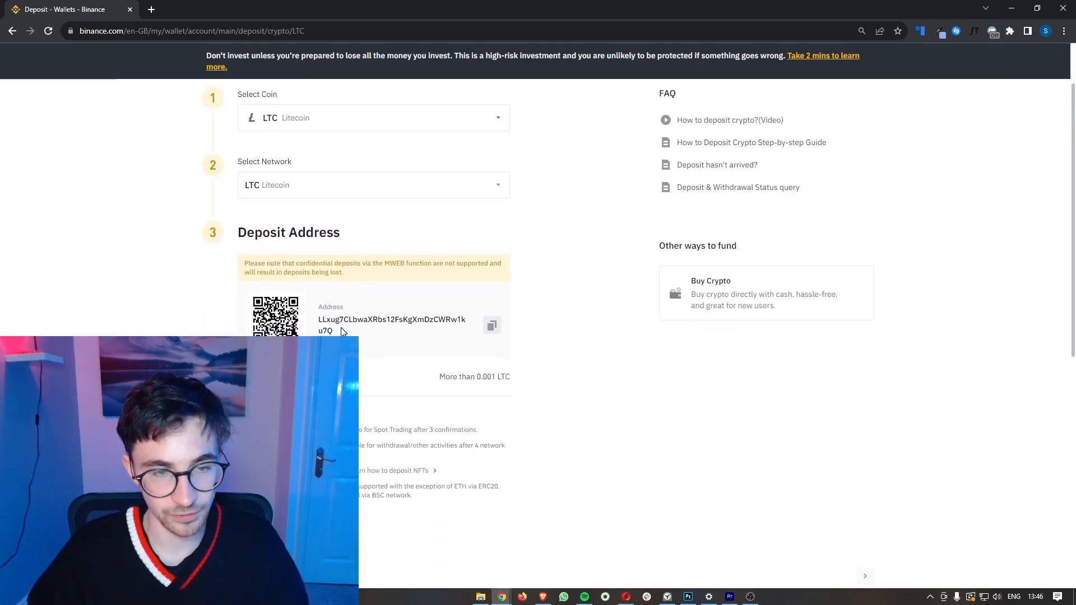
drag(333, 330, 315, 318)
click(530, 363)
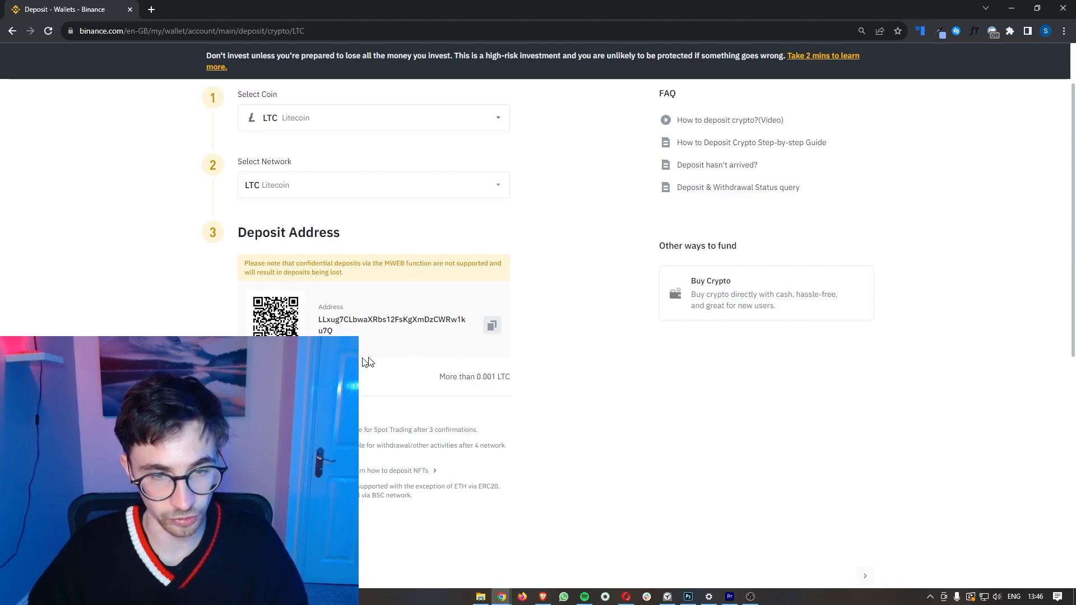
click(493, 327)
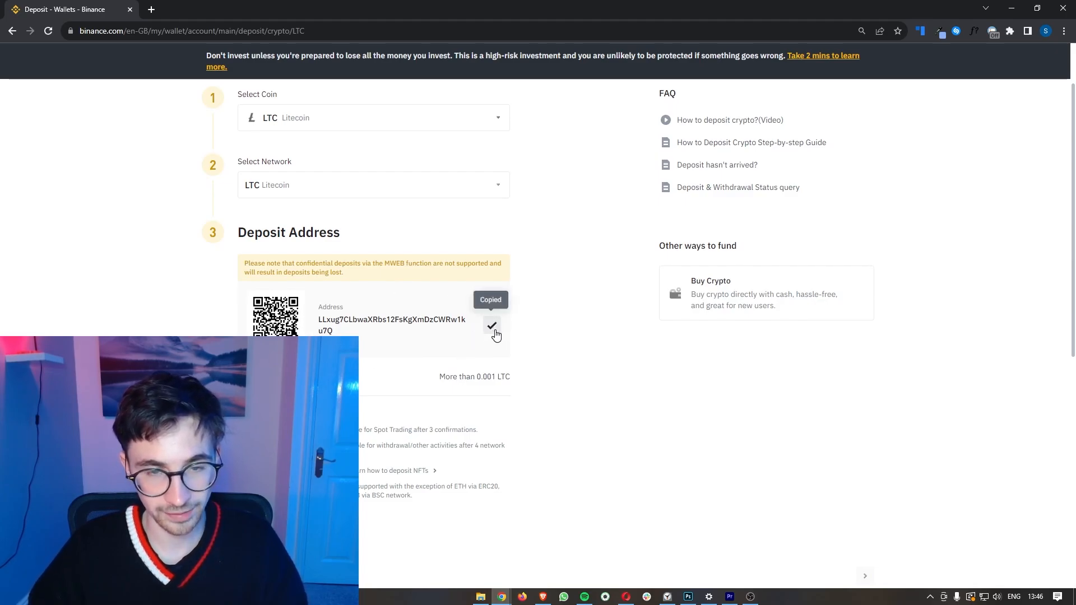
key(alt+Tab)
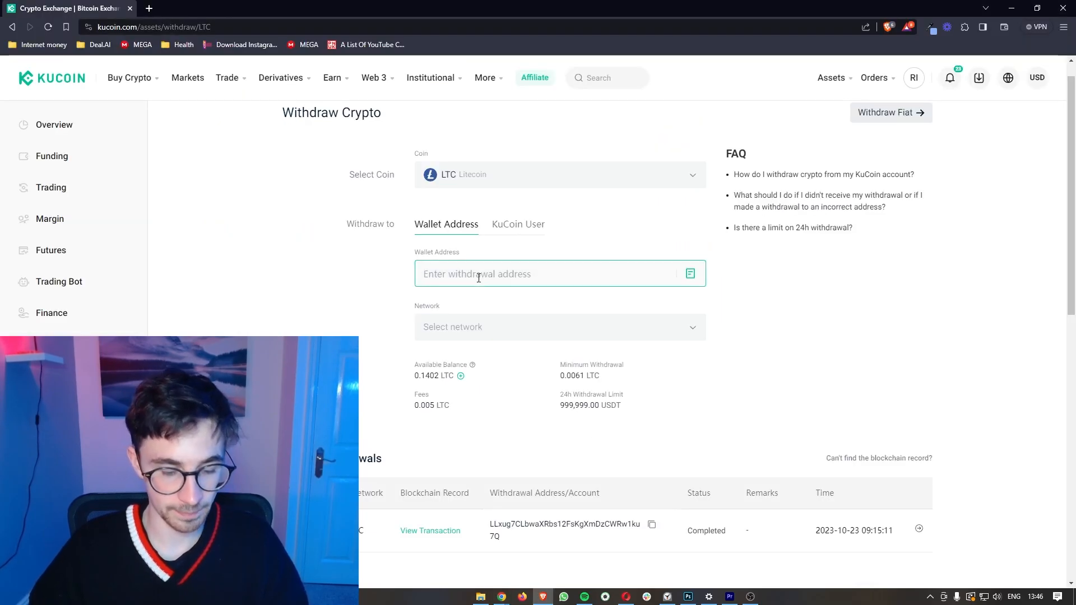
Step: Paste the Binance deposit address as the destination and check it against the Binance page
key(ctrl+v)
click(471, 250)
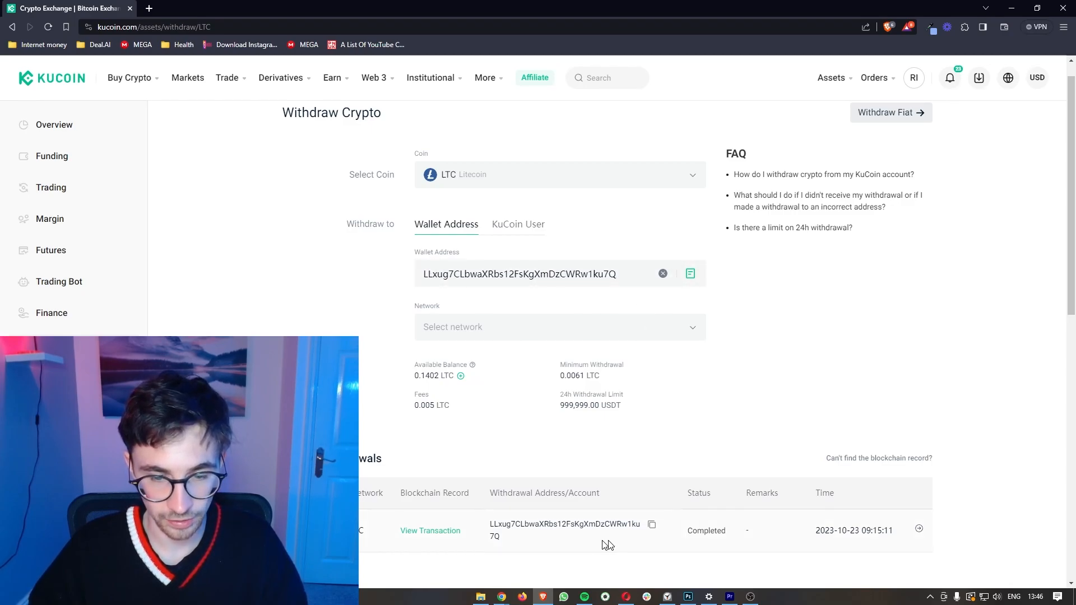
click(501, 596)
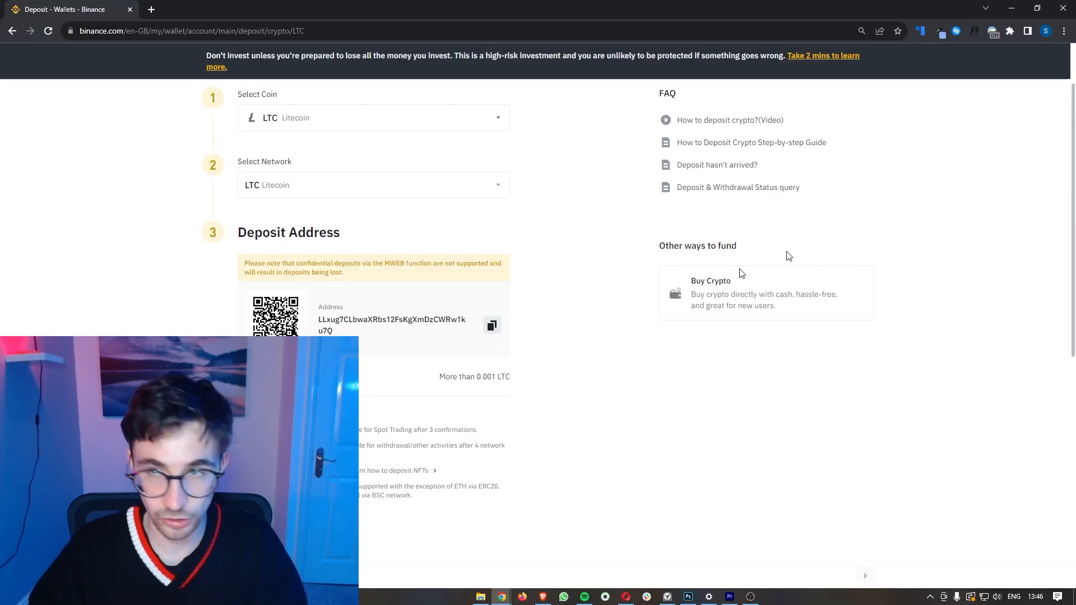
click(1012, 8)
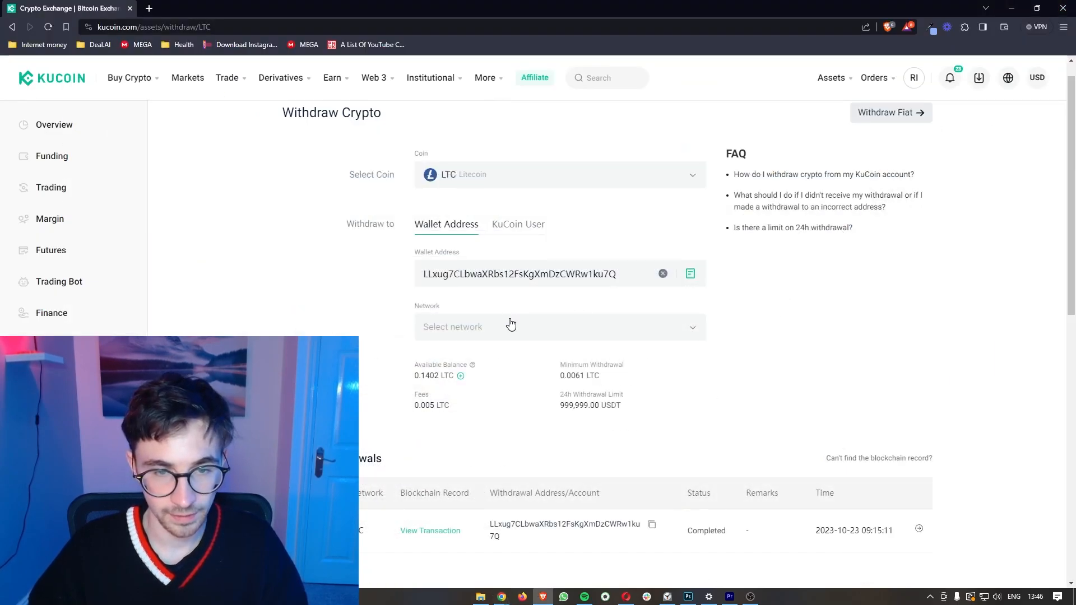
Step: Select the LTC network, withdraw the full 0.1352 LTC and submit the request
click(510, 325)
click(523, 314)
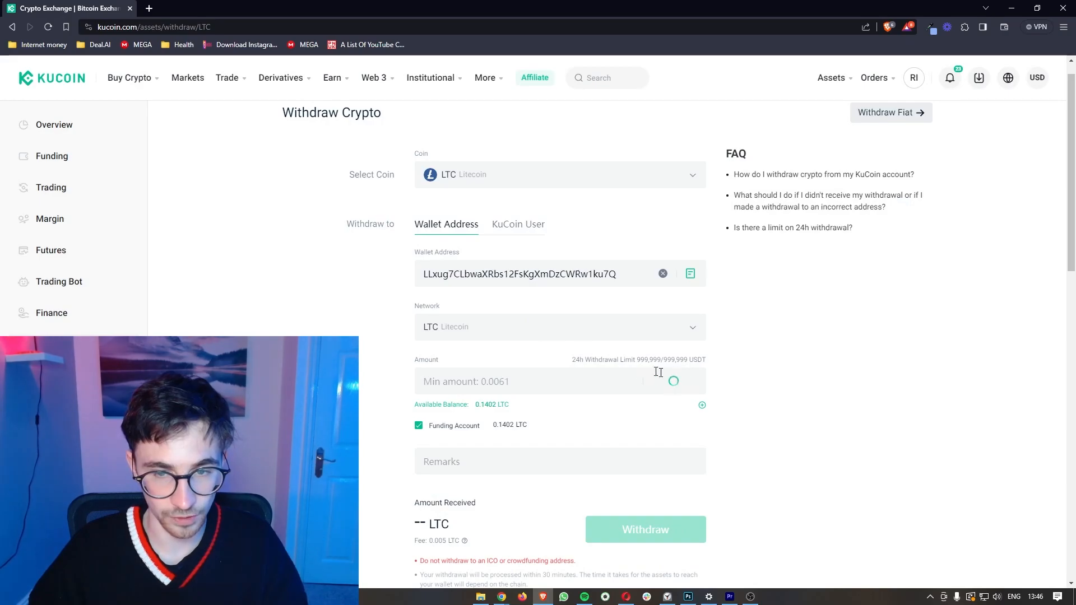
scroll(719, 372, down, 1)
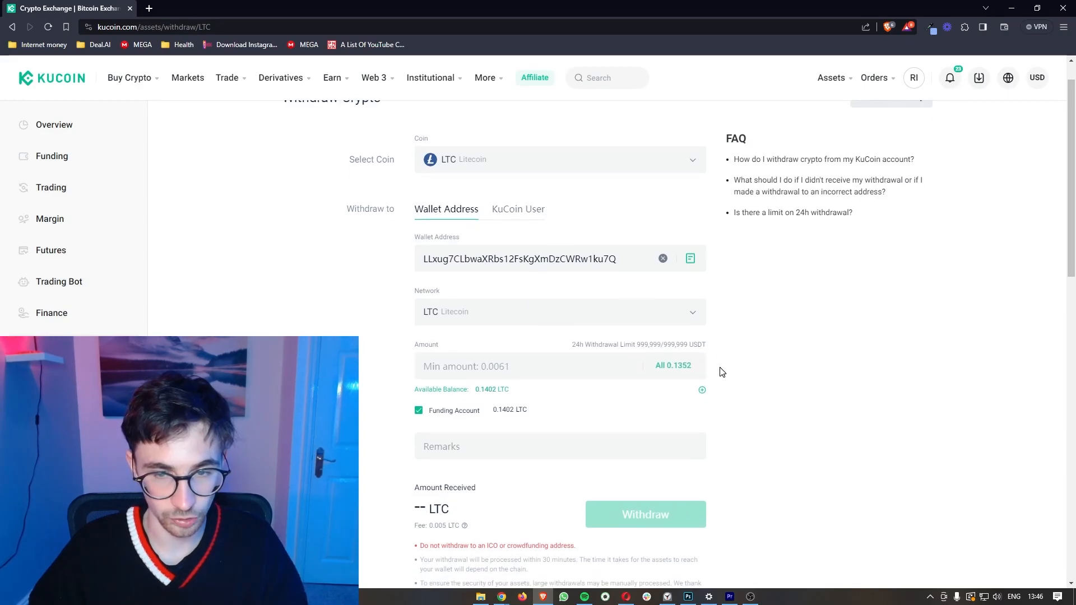
click(670, 366)
scroll(784, 341, down, 2)
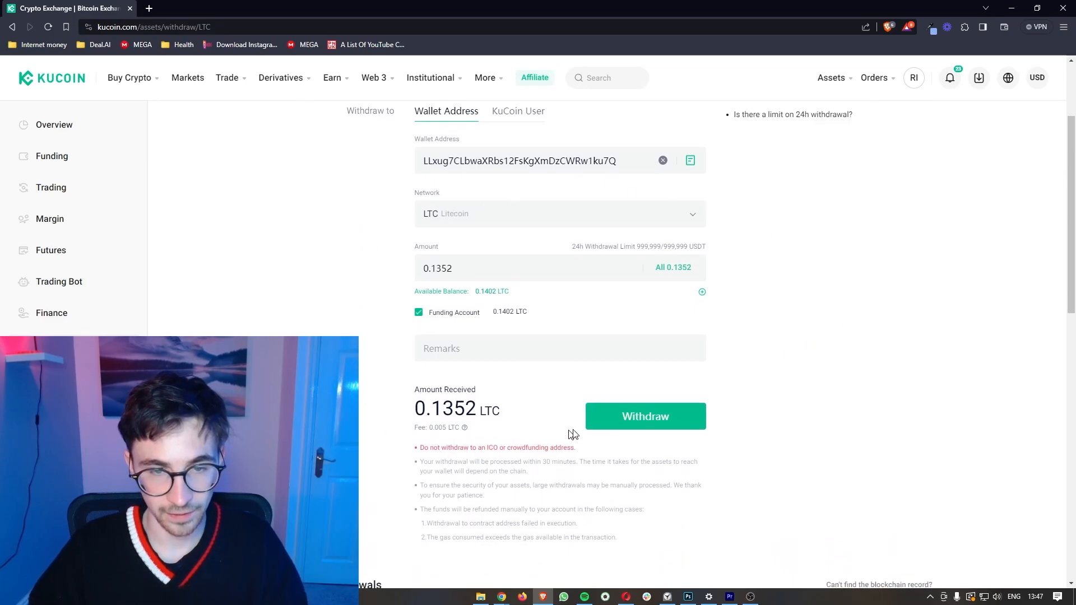
click(657, 419)
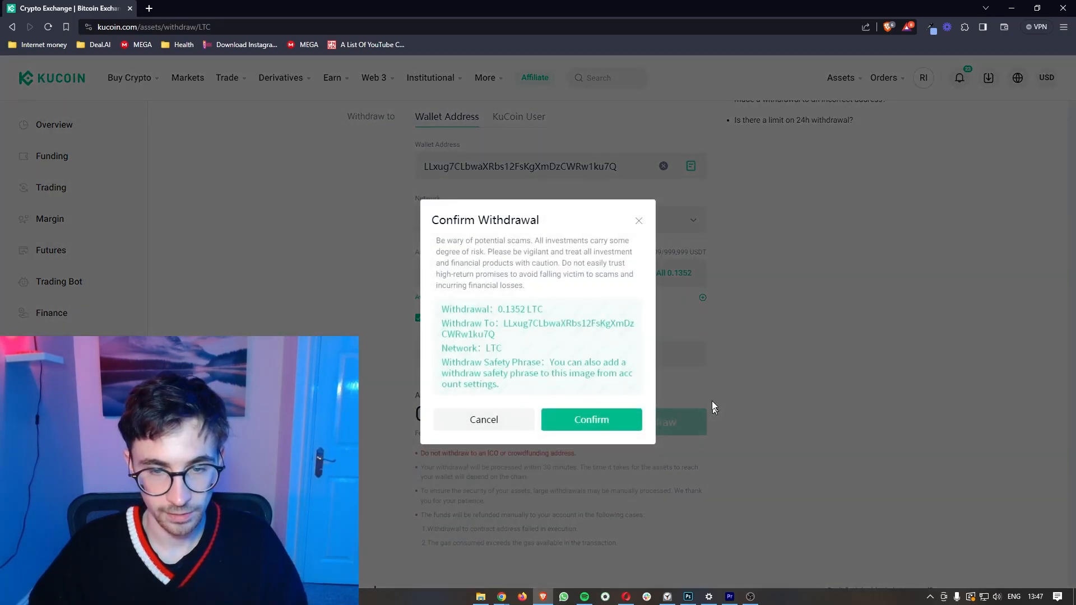
drag(433, 220, 567, 222)
click(558, 223)
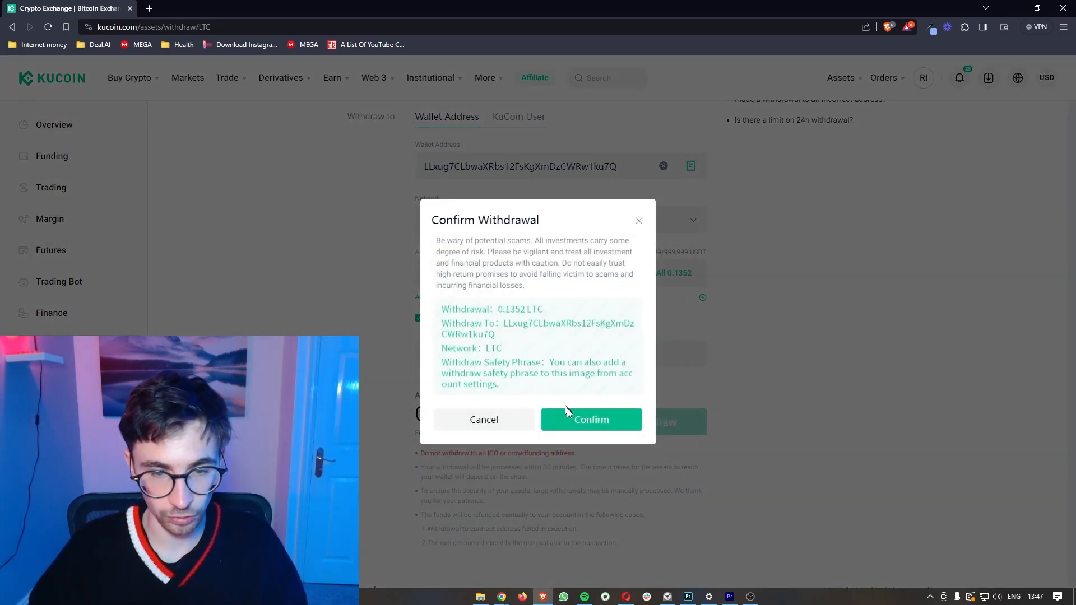
Step: Confirm the 0.1352 LTC withdrawal and pass trading password, email code and Google 2FA checks
click(595, 416)
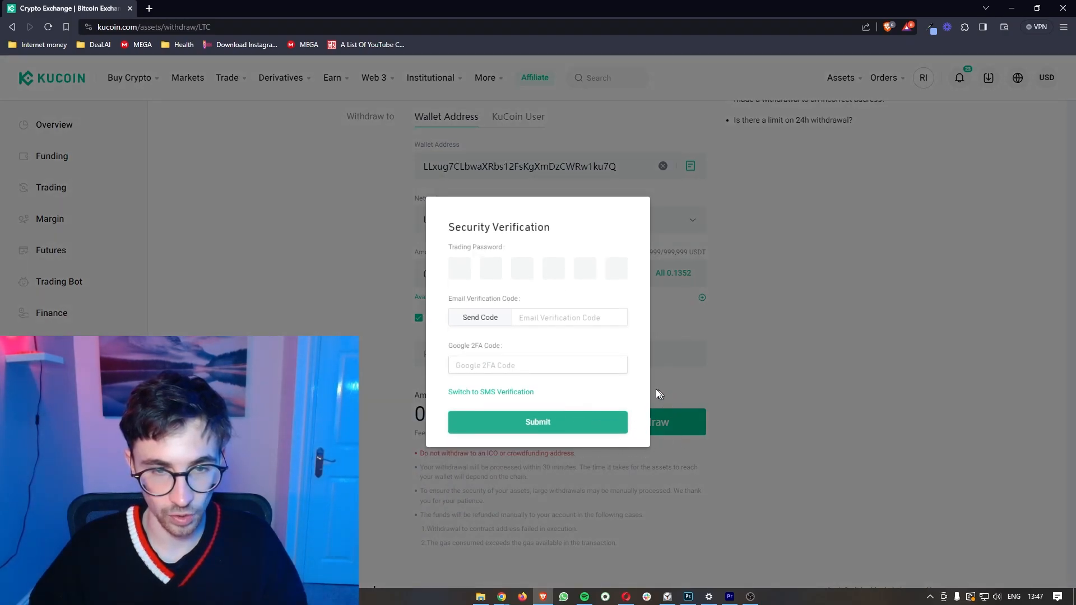
drag(447, 227, 554, 229)
click(584, 230)
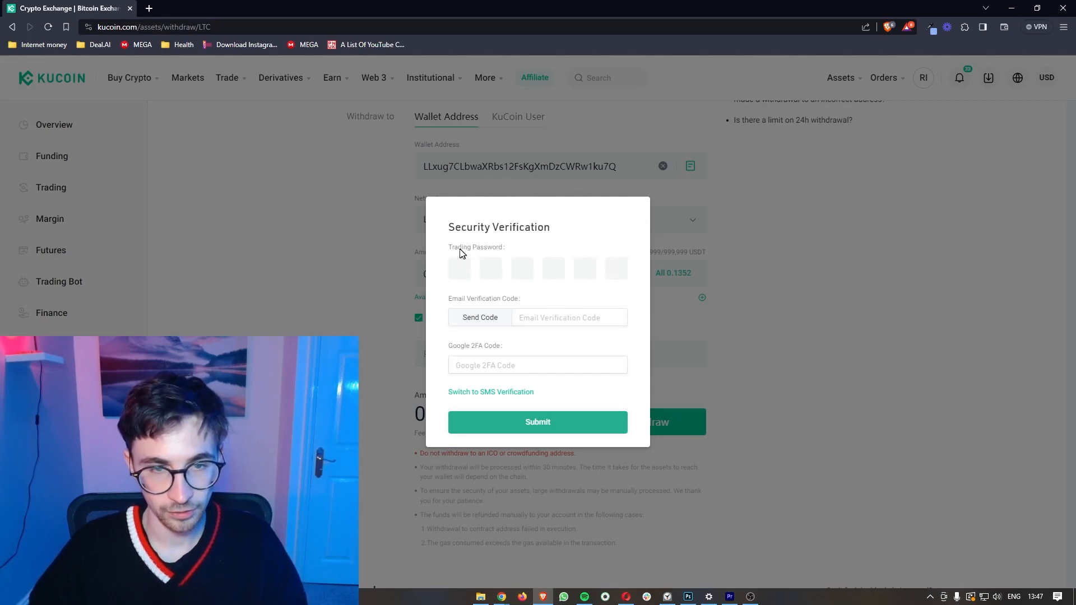
drag(449, 250, 505, 251)
drag(447, 300, 514, 300)
drag(448, 348, 507, 348)
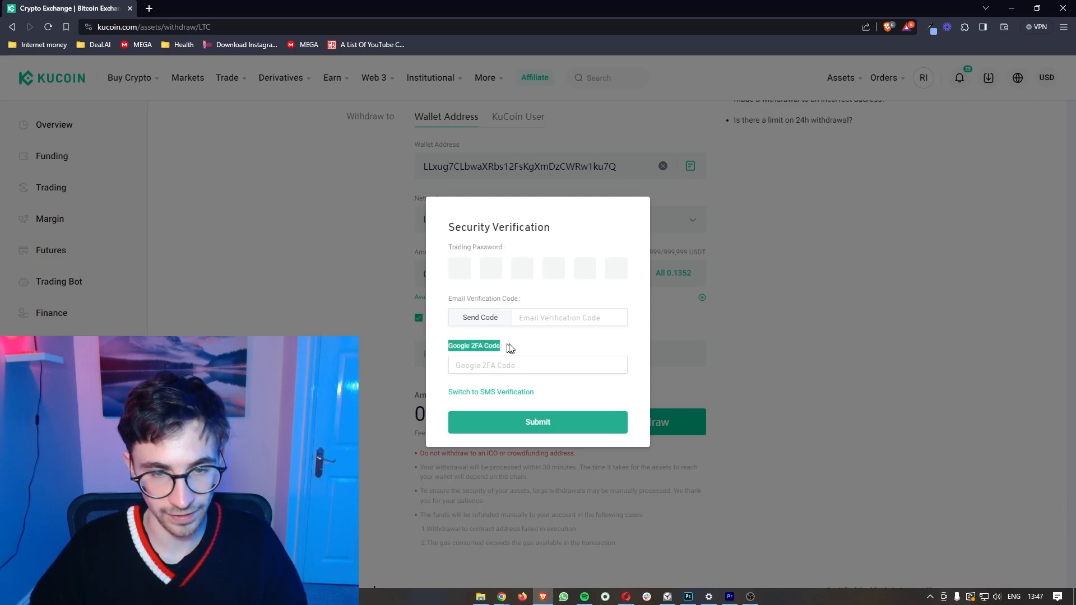
click(527, 350)
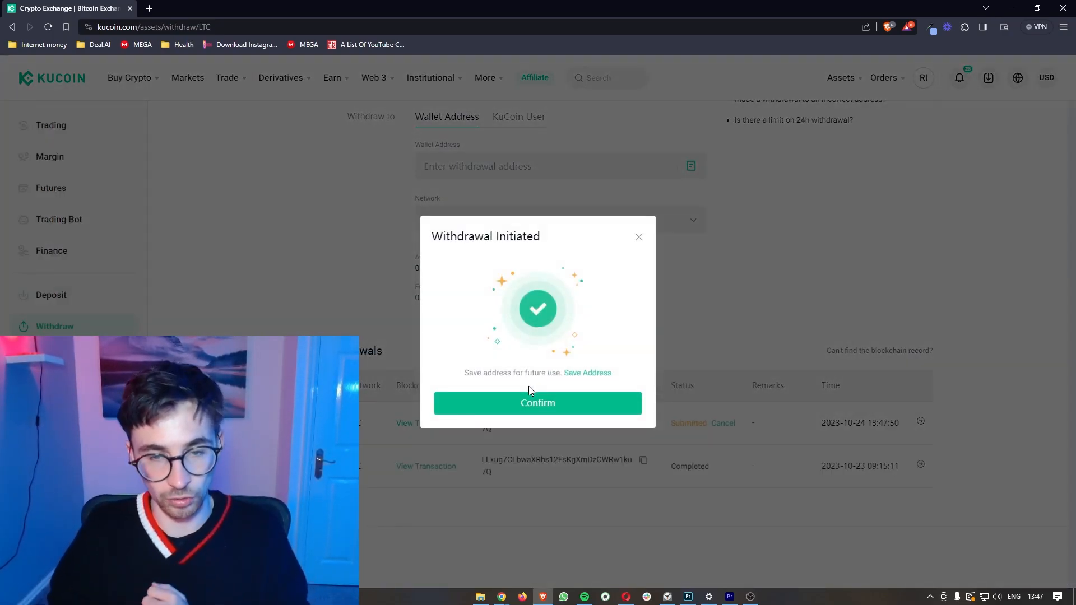
click(544, 402)
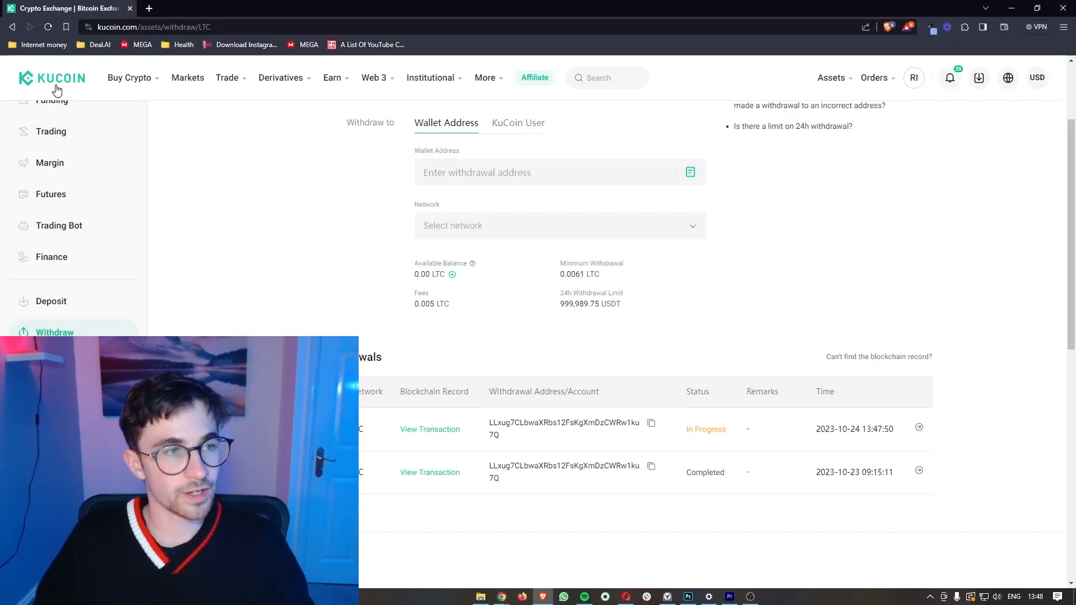
Step: Return to the KuCoin home page via the logo
click(53, 85)
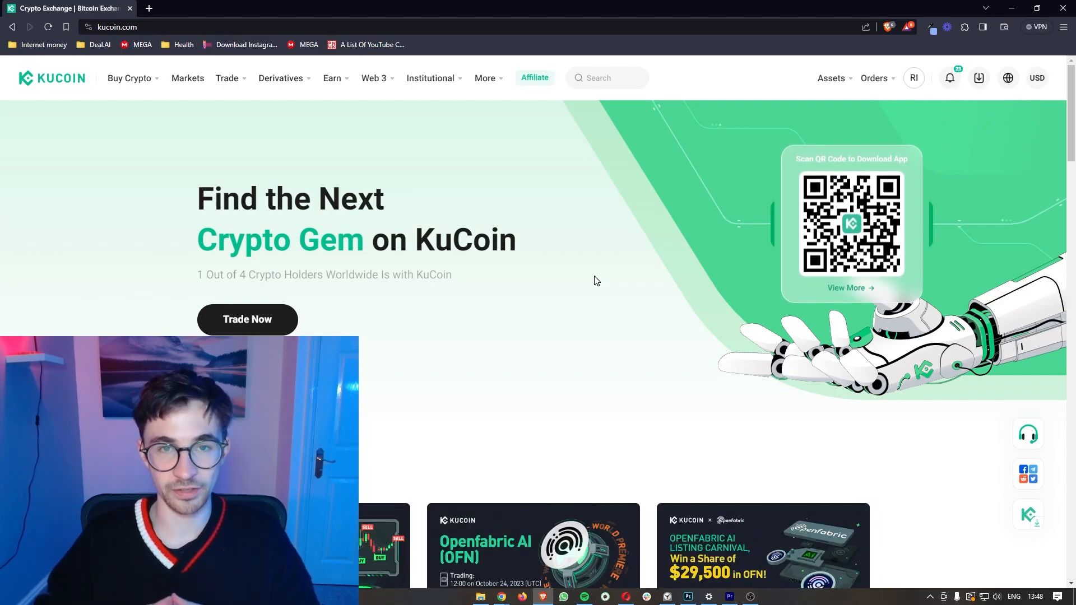
Step: Go to Asset Overview and open the Withdraw Crypto page, which shows USDT preselected
mouse_move(844, 79)
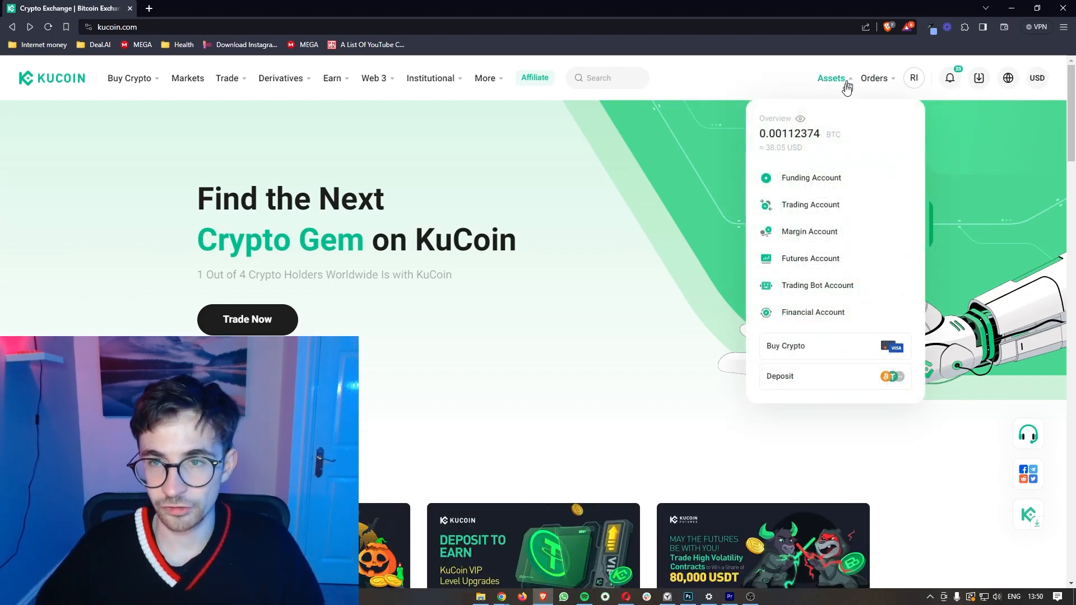
click(819, 142)
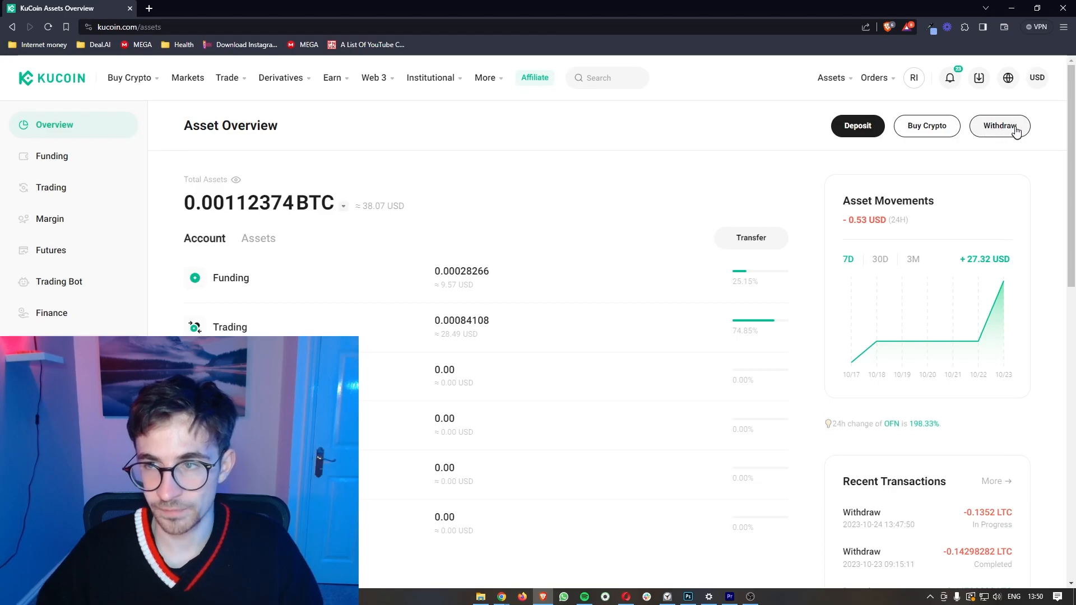
click(1007, 132)
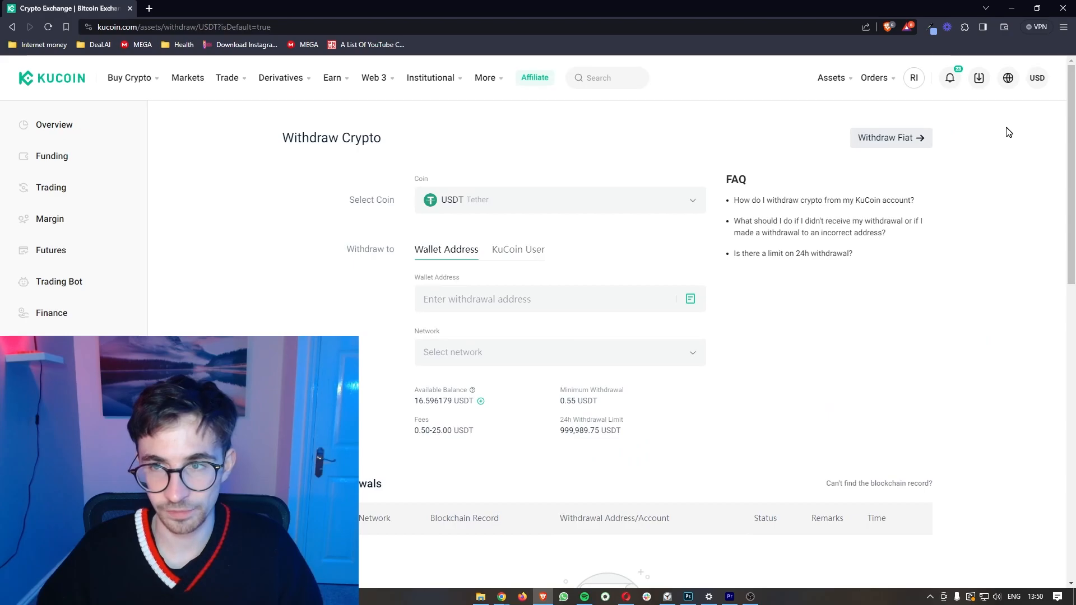
Step: Switch to Withdraw Fiat and review the USD international wire form and 0 USDC balance
click(901, 143)
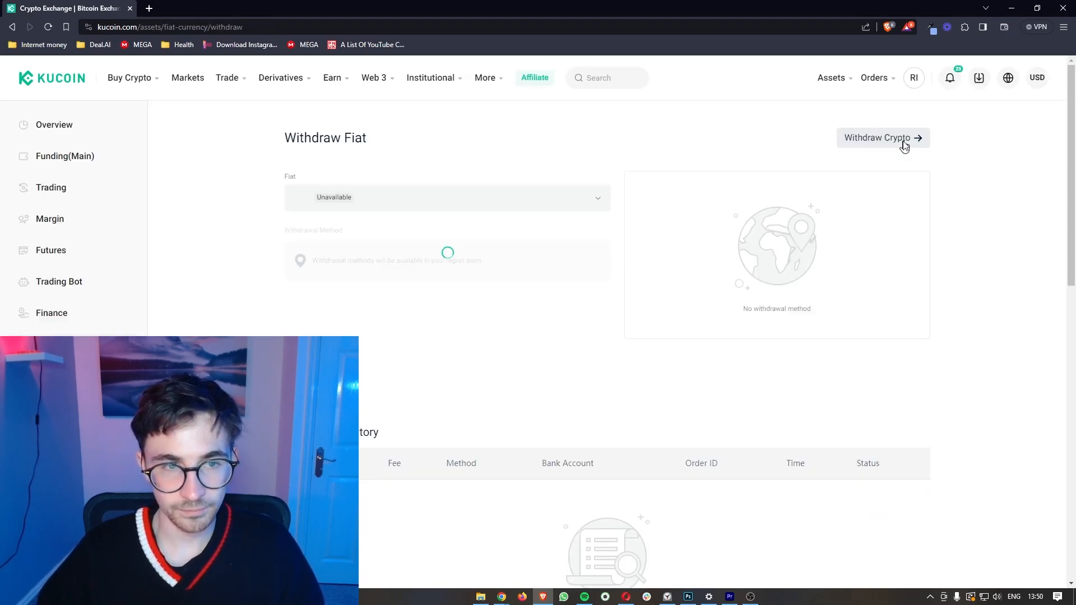
drag(283, 141, 384, 144)
click(407, 152)
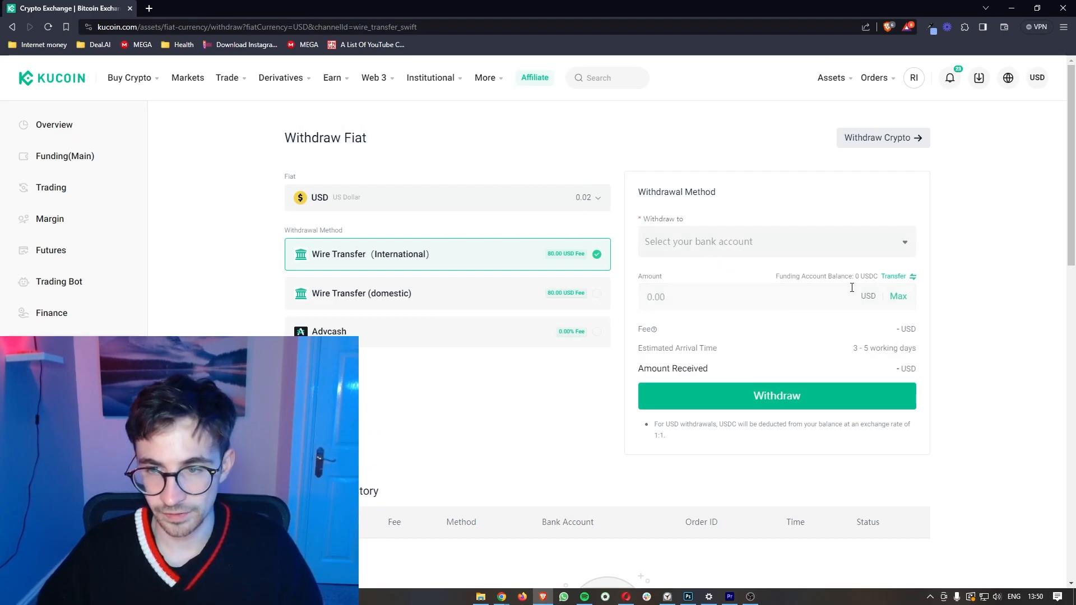
scroll(852, 287, up, 5)
scroll(852, 288, right, 1)
drag(661, 265, 872, 264)
click(856, 236)
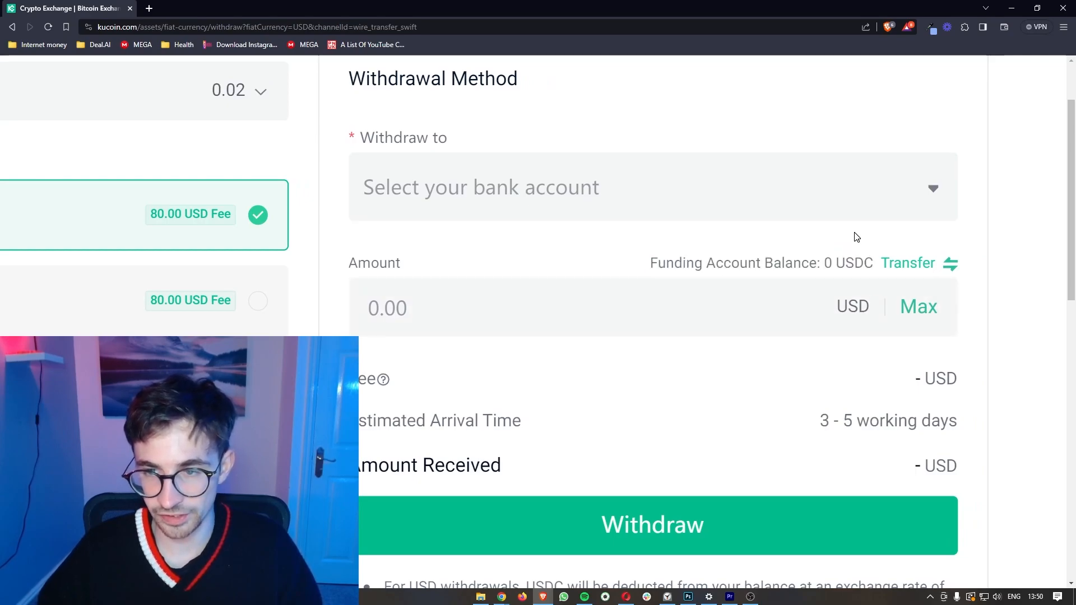
drag(649, 263, 759, 264)
scroll(762, 264, down, 5)
click(469, 390)
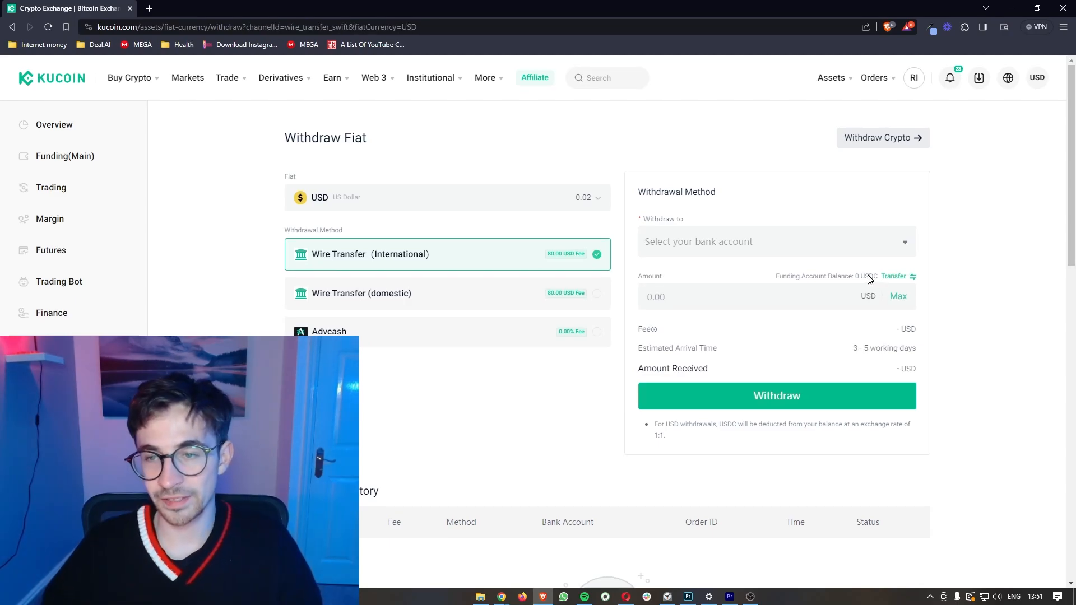
Step: Change the fiat currency to EUR and check the SEPA transfer method and 0 EUR balance
click(593, 201)
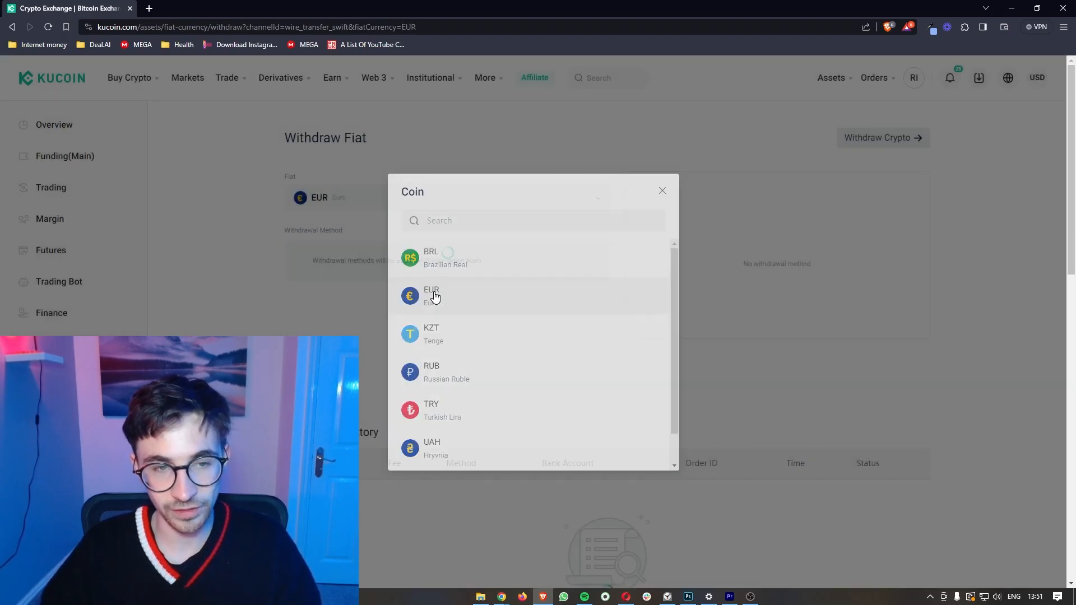
click(435, 297)
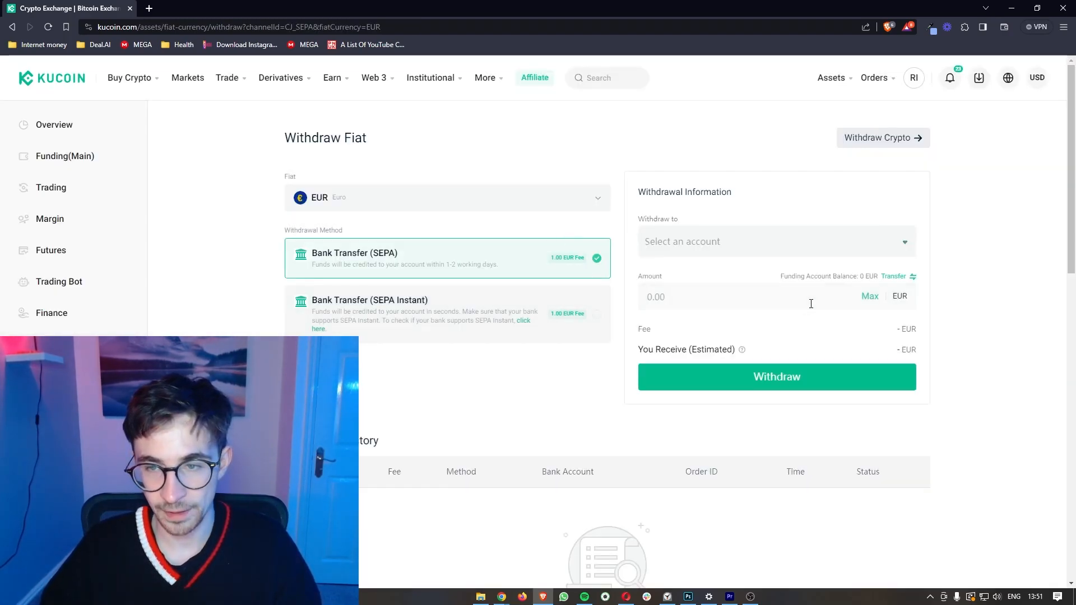
scroll(811, 303, up, 5)
double_click(847, 254)
drag(852, 255, 877, 260)
click(880, 237)
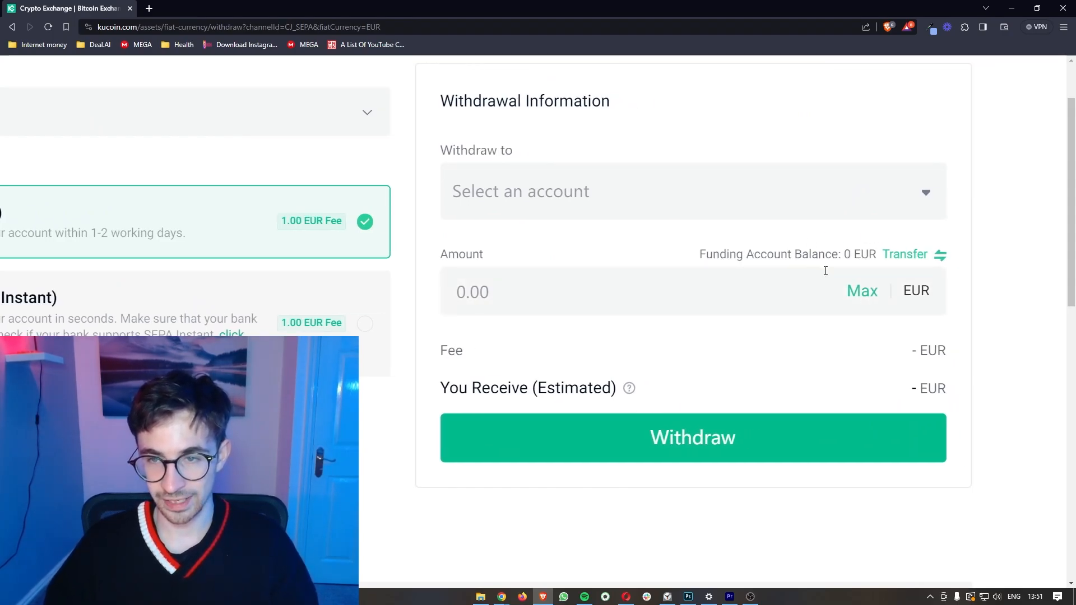
scroll(860, 256, down, 5)
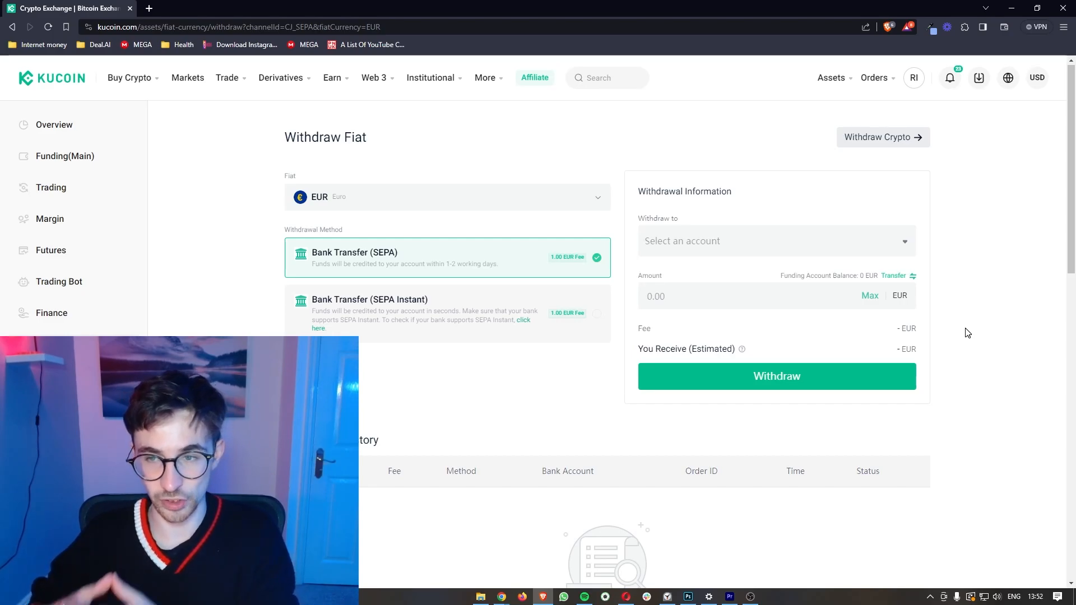
scroll(966, 330, up, 3)
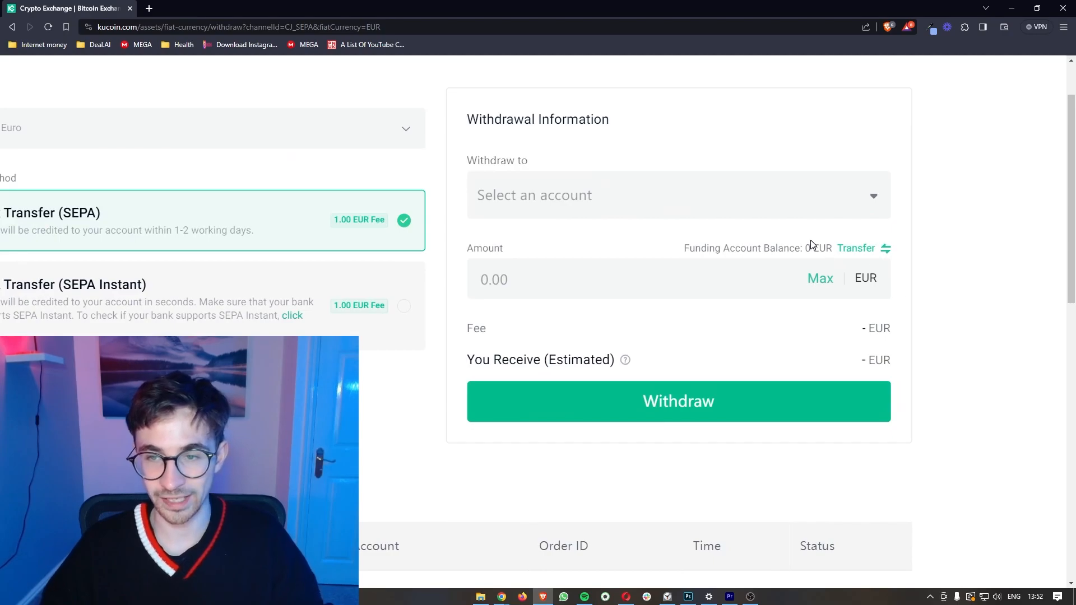
drag(818, 250, 834, 250)
click(933, 288)
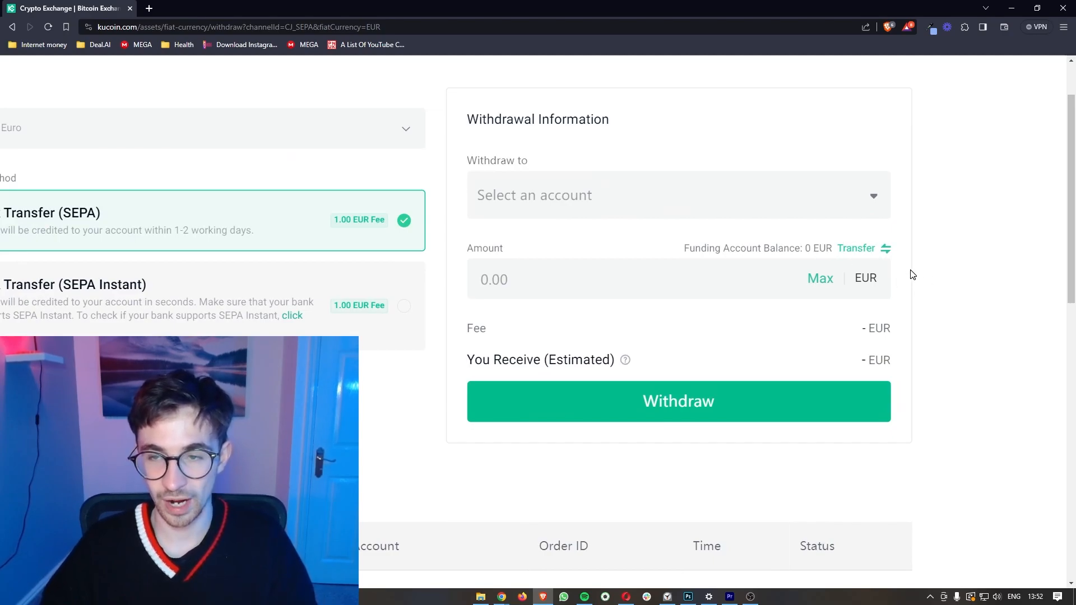
scroll(918, 299, down, 3)
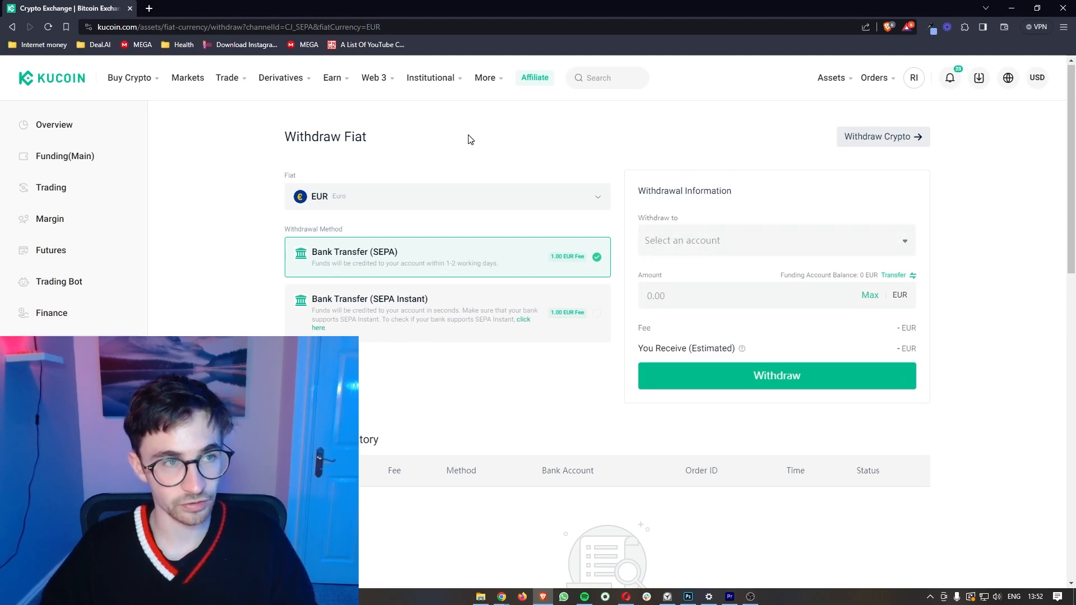
mouse_move(138, 89)
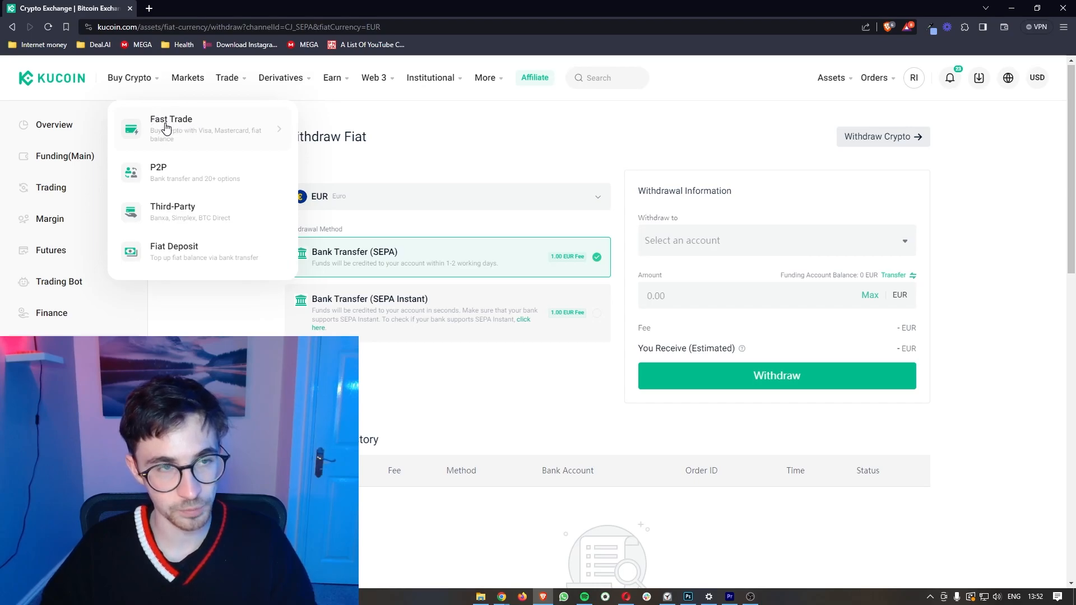
Step: Set a Fast Trade sell of USDC for EUR, then return to the Assets overview
click(178, 128)
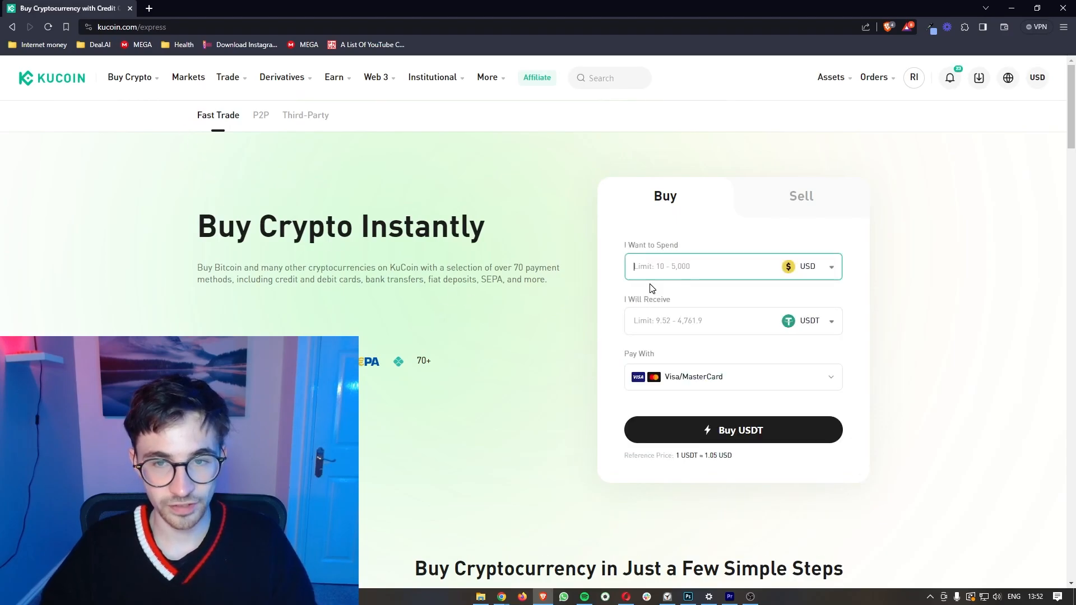
click(794, 202)
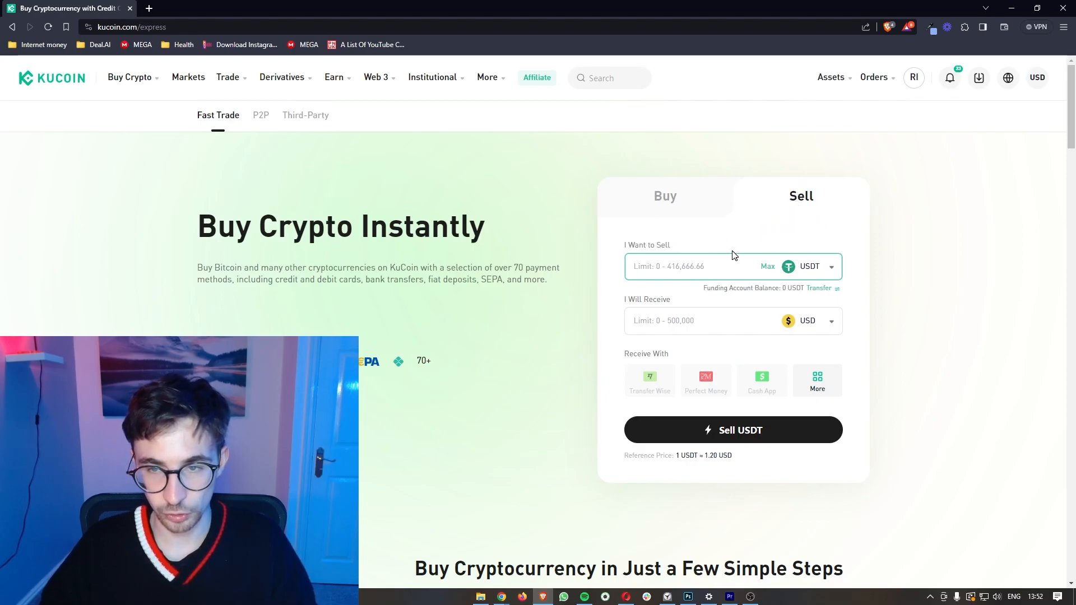
click(813, 273)
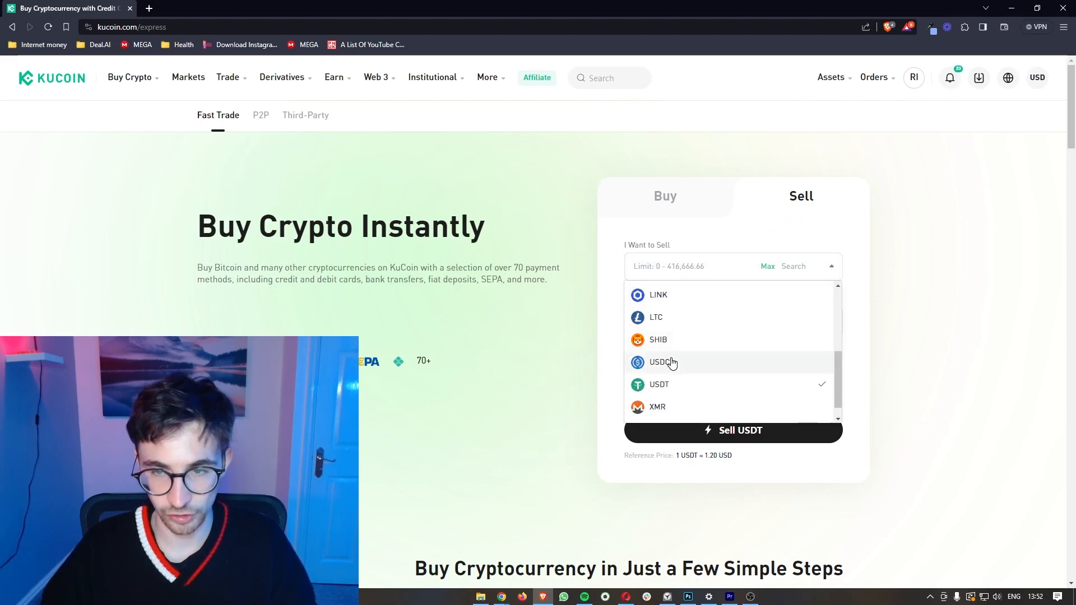
click(673, 361)
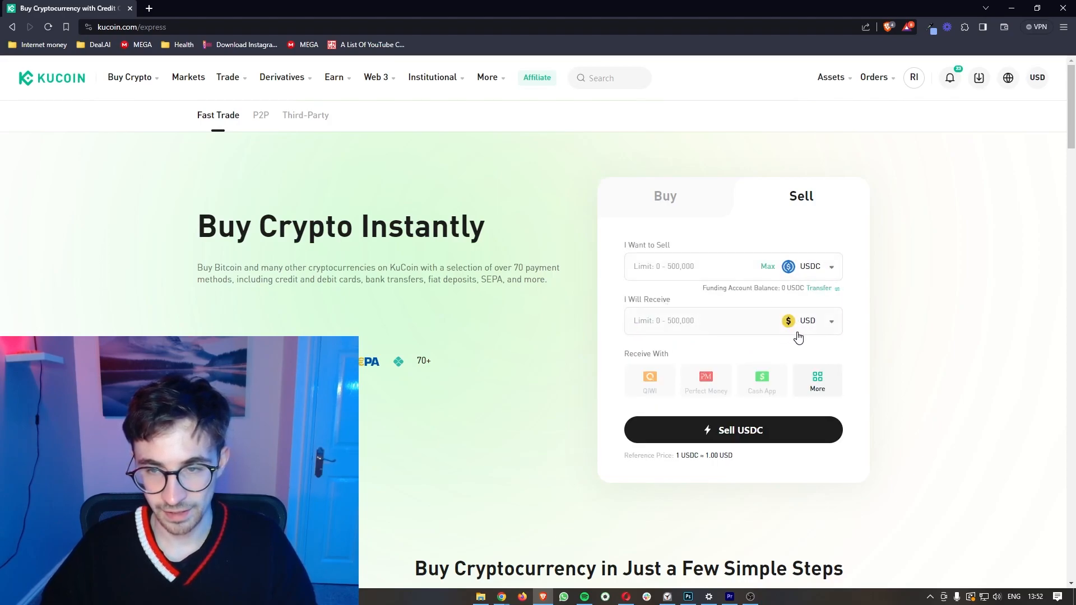
click(828, 327)
scroll(749, 390, down, 5)
scroll(749, 390, down, 4)
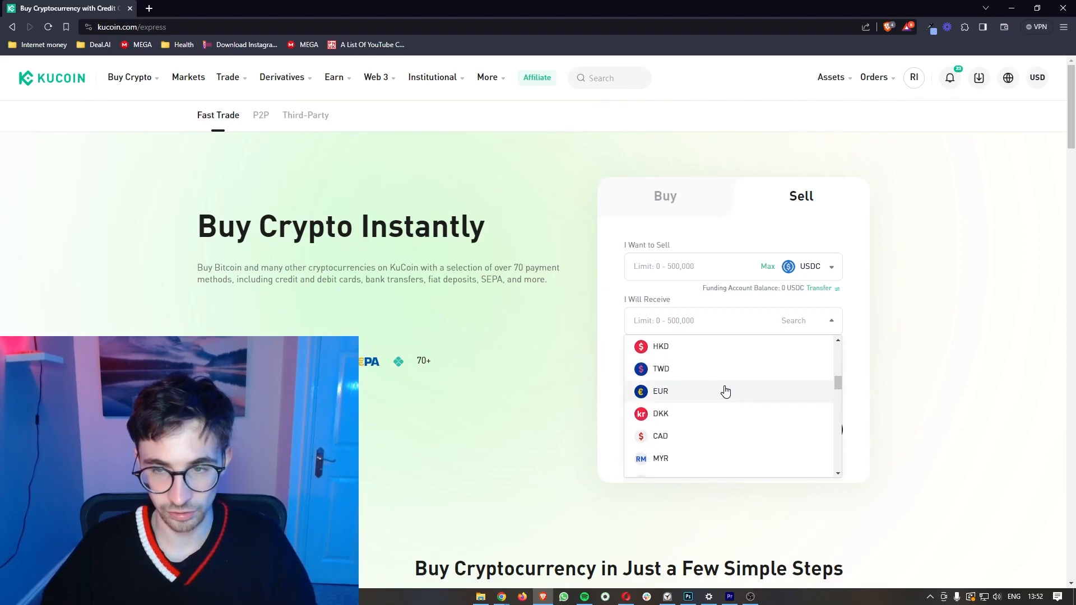
click(726, 392)
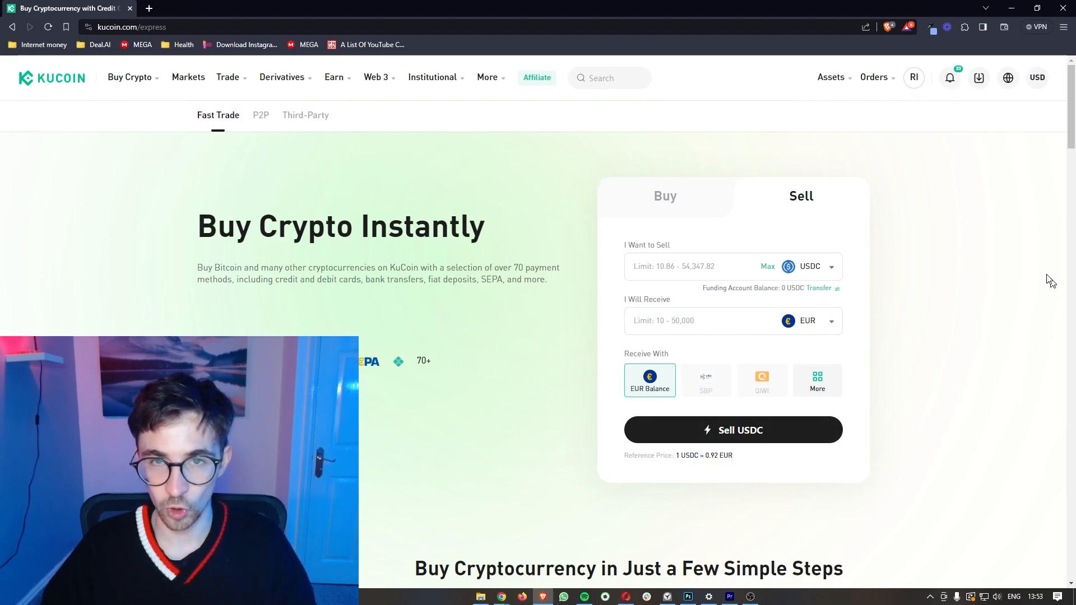
click(833, 79)
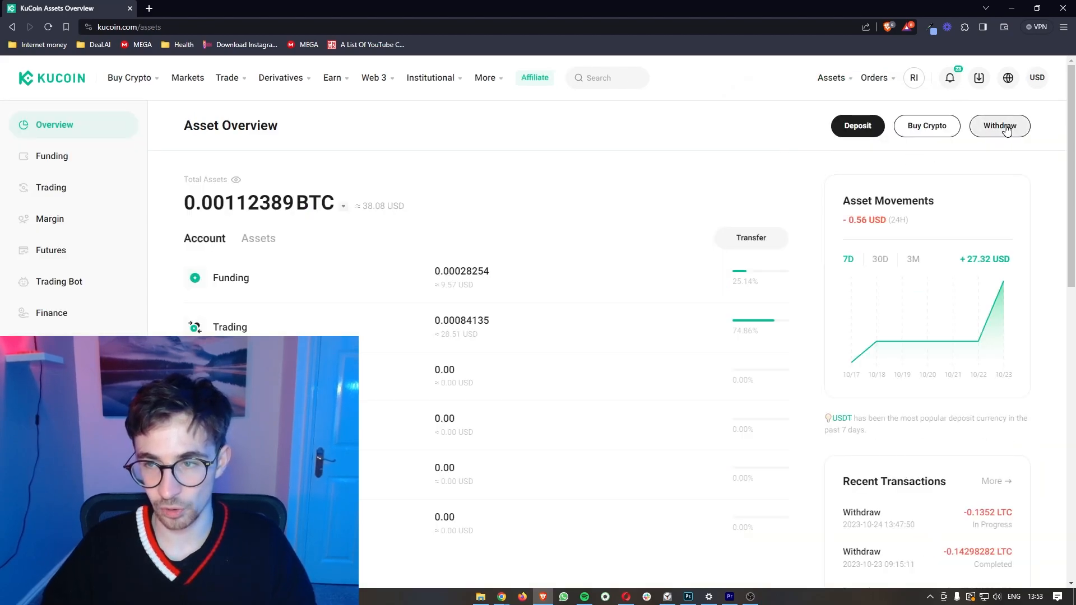
Step: Start a fiat withdrawal and switch its currency to EUR
click(1000, 126)
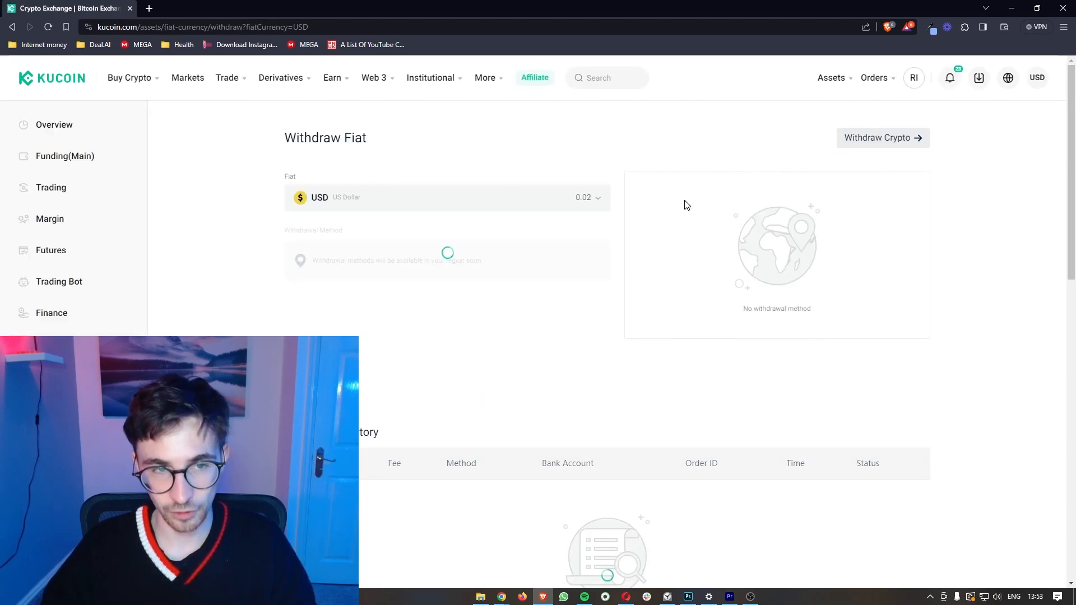
click(601, 199)
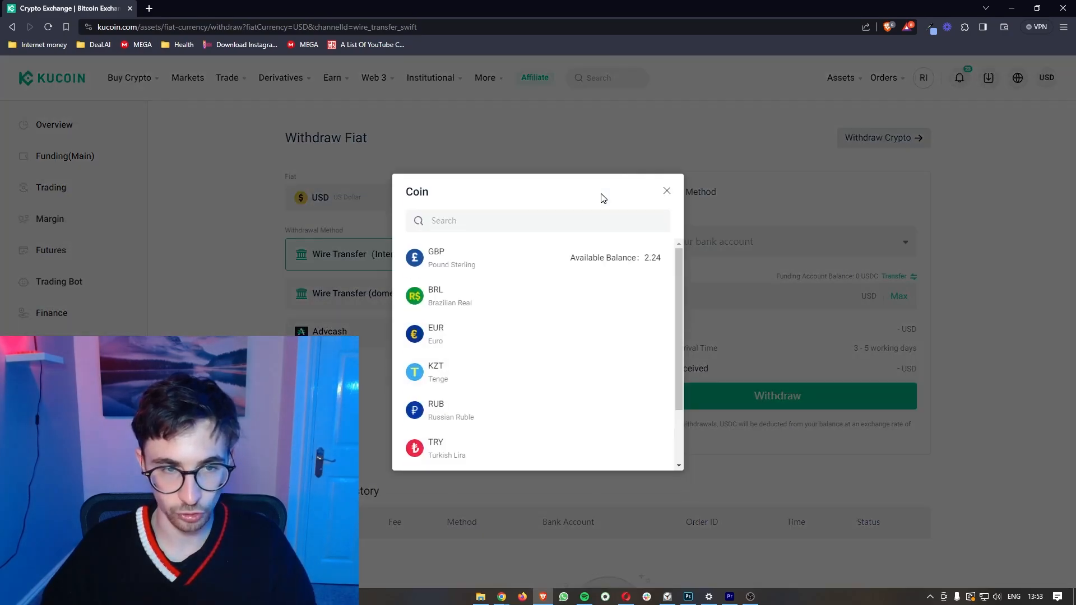
click(454, 343)
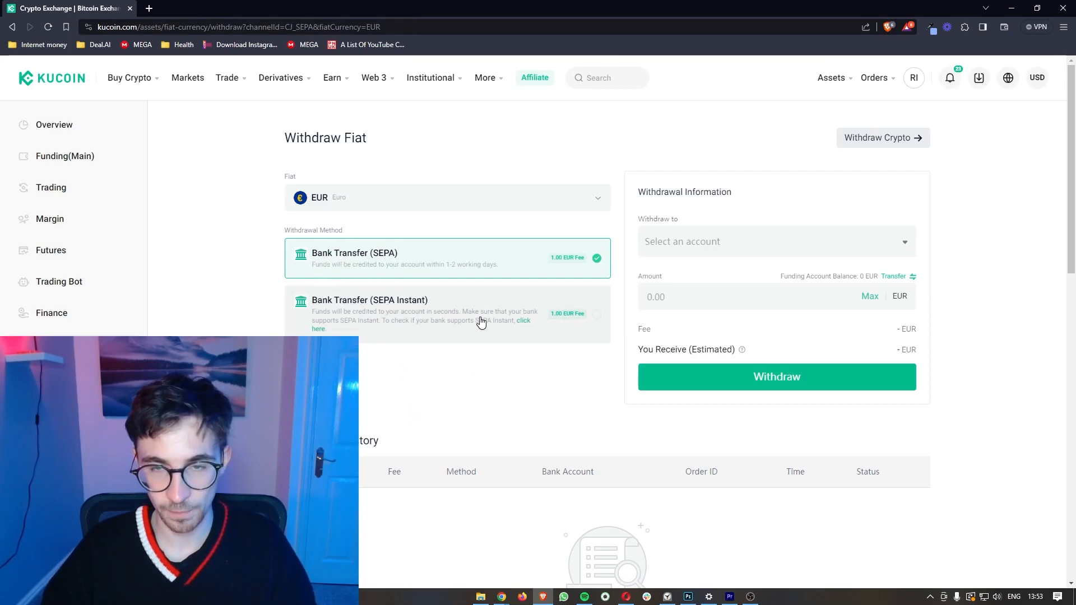
Step: Check the bank accounts available for the SEPA withdrawal and review the currency list, keeping EUR
click(711, 251)
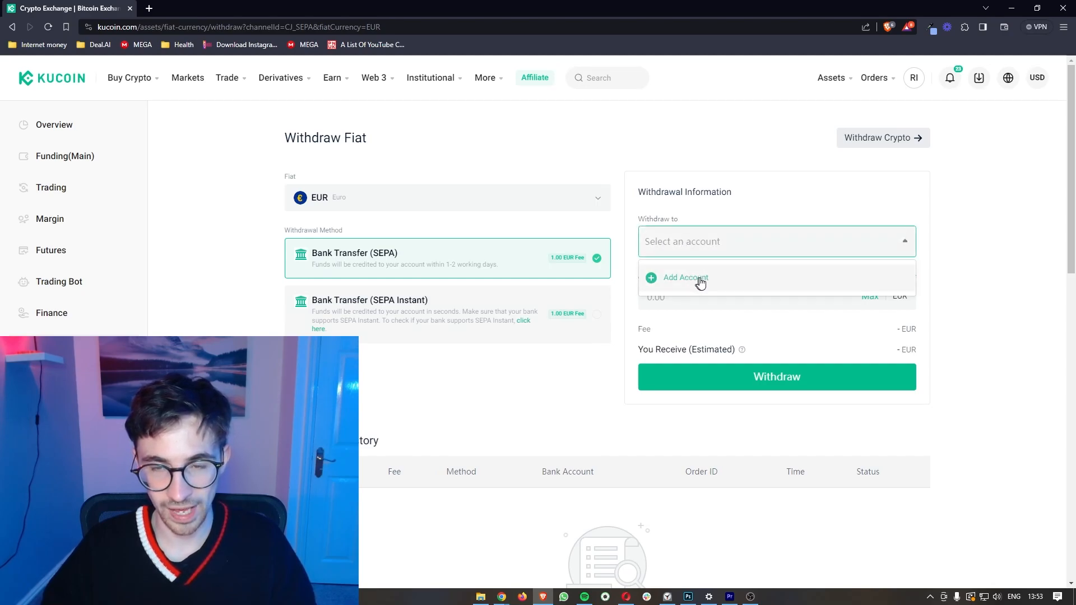
click(665, 296)
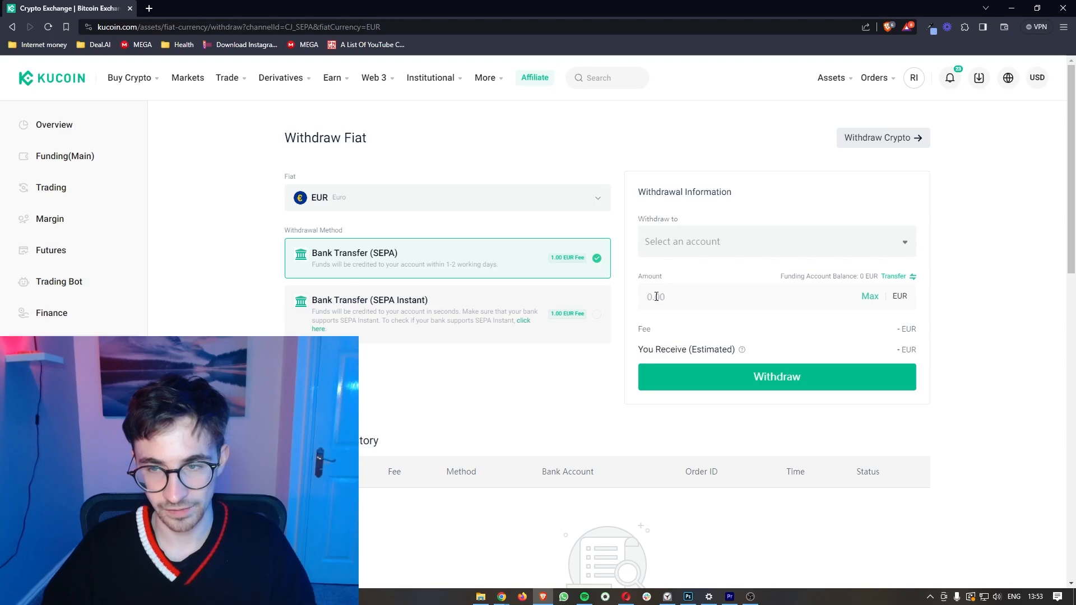
click(514, 195)
scroll(498, 302, down, 2)
scroll(497, 302, up, 2)
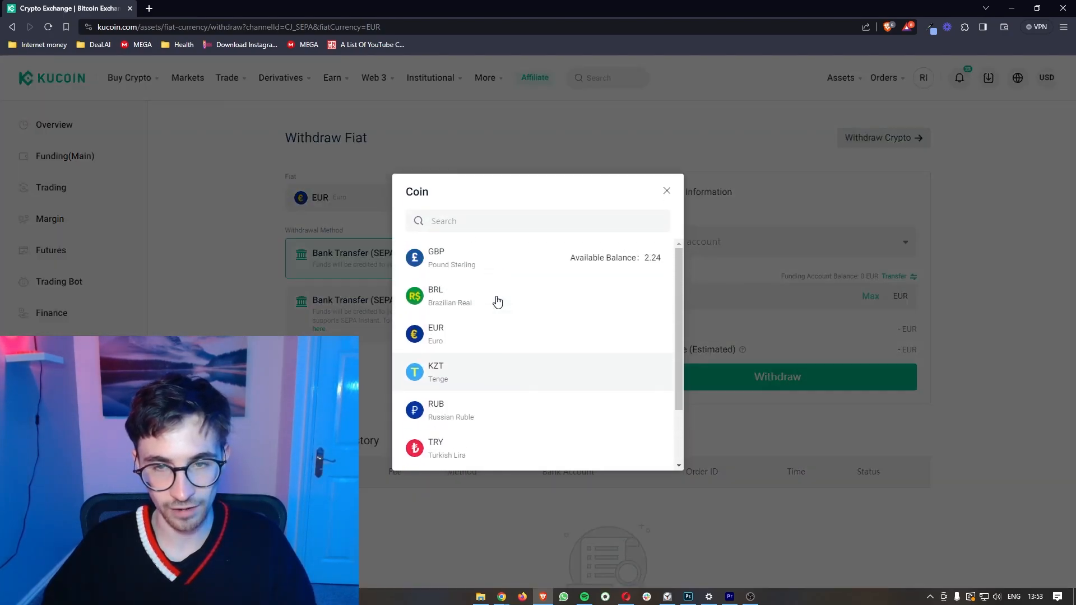
click(666, 192)
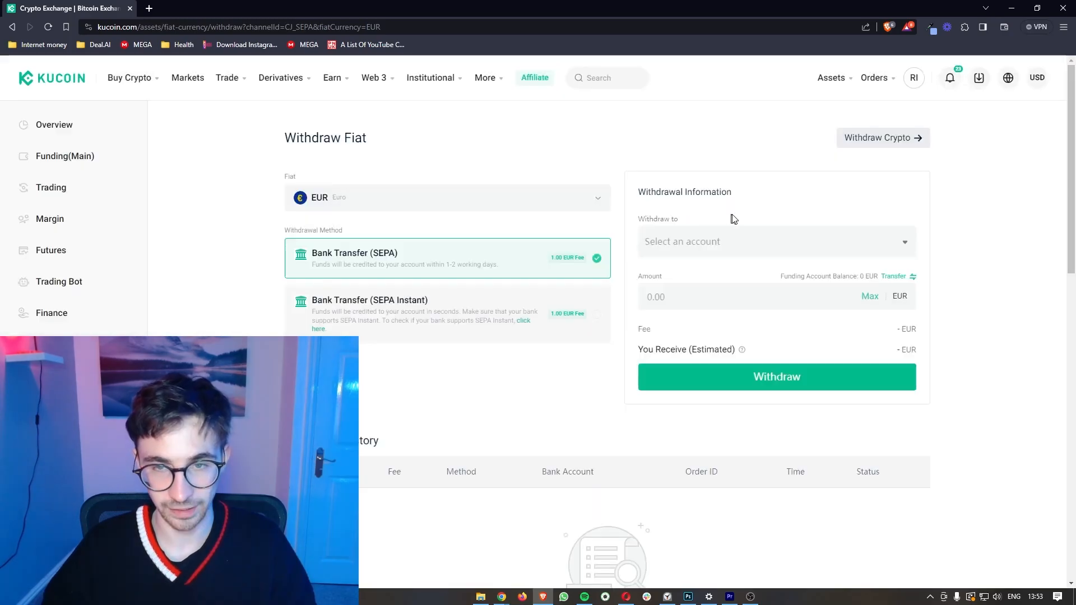